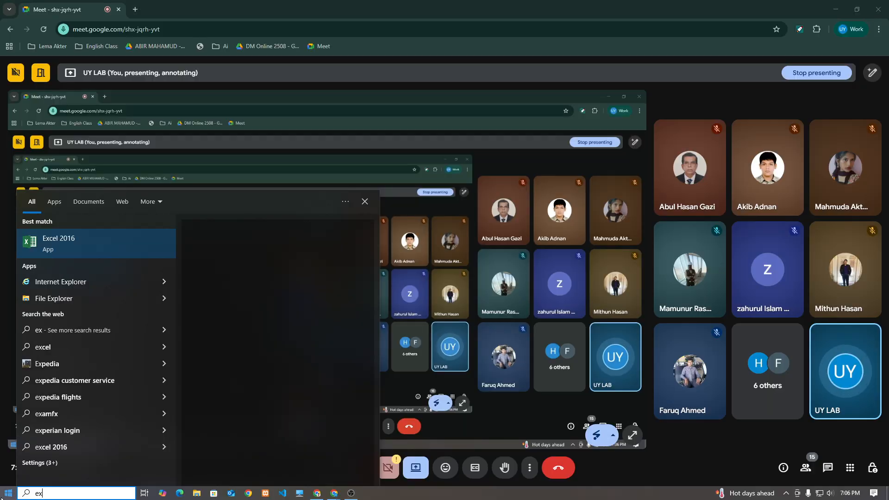
# - Open Excel 2016 and create a new blank workbook
pyautogui.press('Escape')
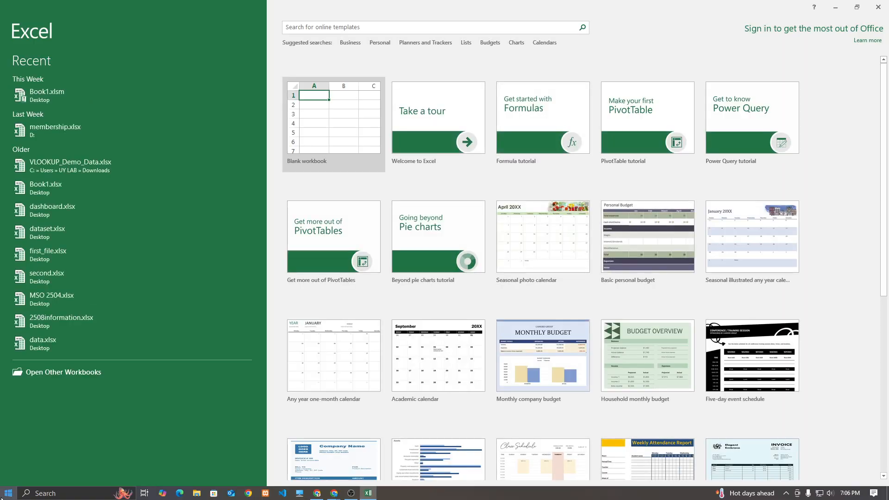
pyautogui.click(340, 95)
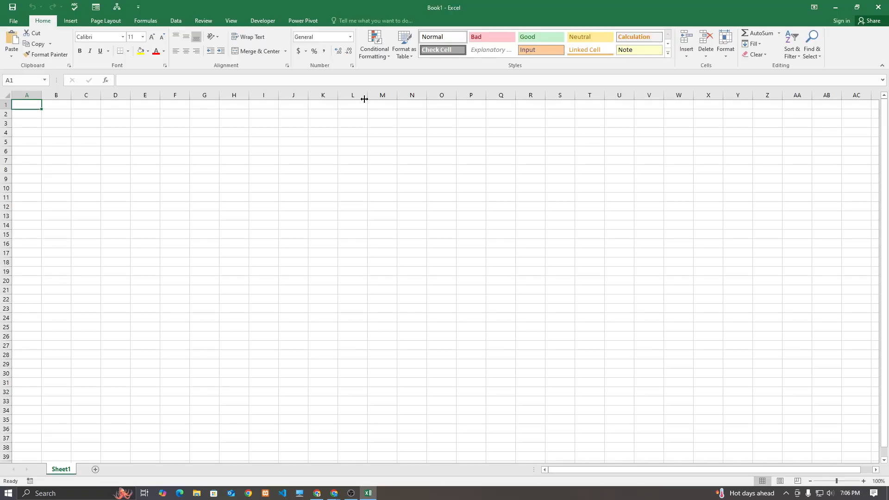
pyautogui.hotkey('alt', 'Tab')
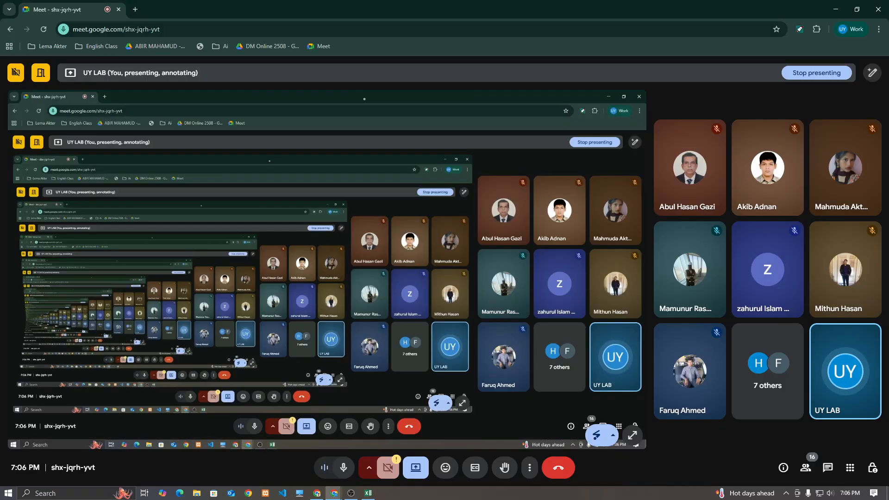
pyautogui.hotkey('alt', 'Tab')
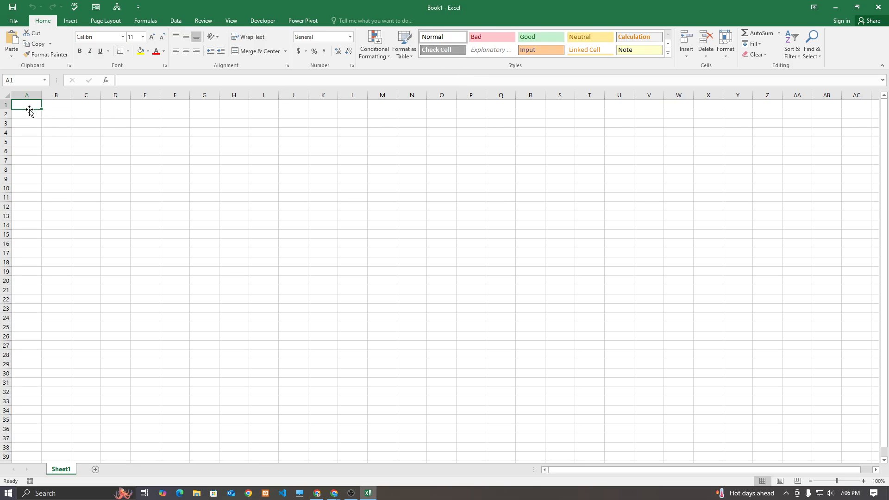
pyautogui.moveTo(29, 103); pyautogui.dragTo(196, 103)
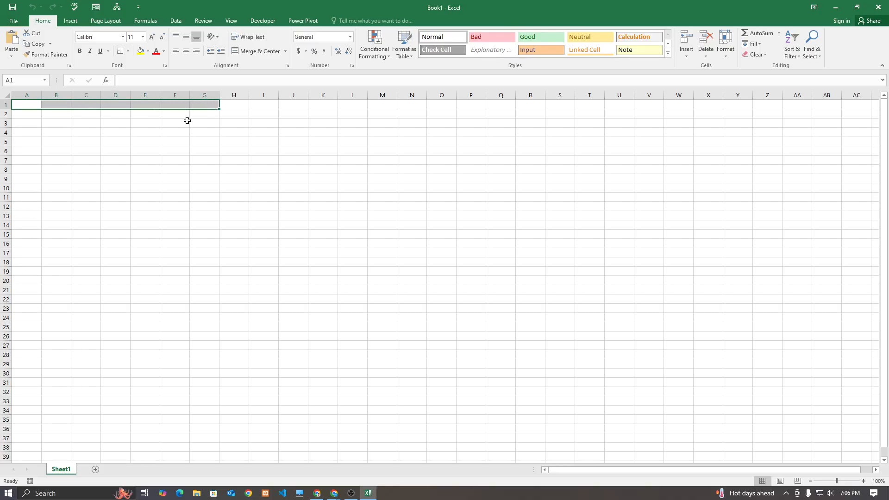
pyautogui.click(165, 159)
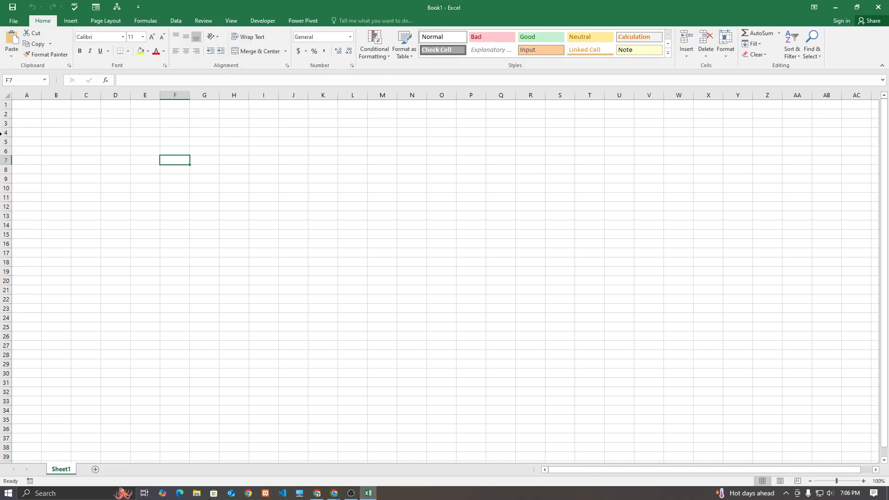
pyautogui.moveTo(29, 104); pyautogui.dragTo(161, 170)
pyautogui.click(62, 122)
pyautogui.click(105, 112)
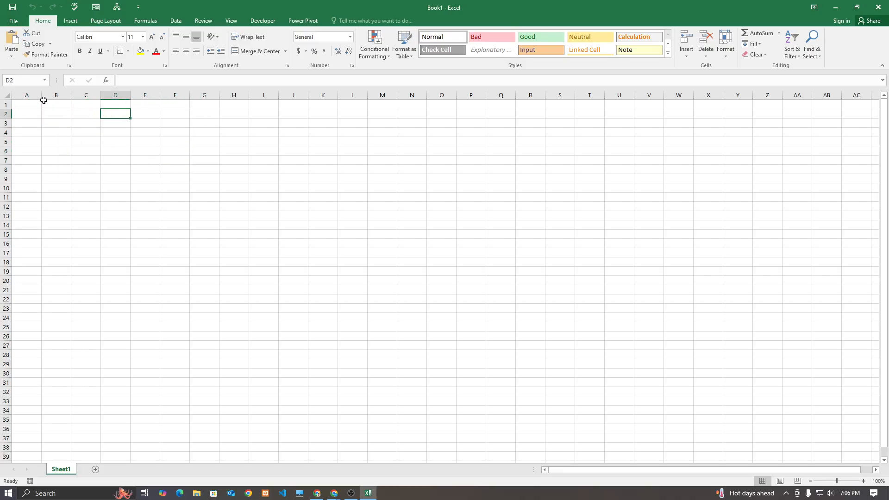
# - Enter the heading "ABC SCHOOL & COLLEGE" in cell A1
pyautogui.click(29, 105)
pyautogui.click(38, 132)
pyautogui.moveTo(34, 105); pyautogui.dragTo(33, 99)
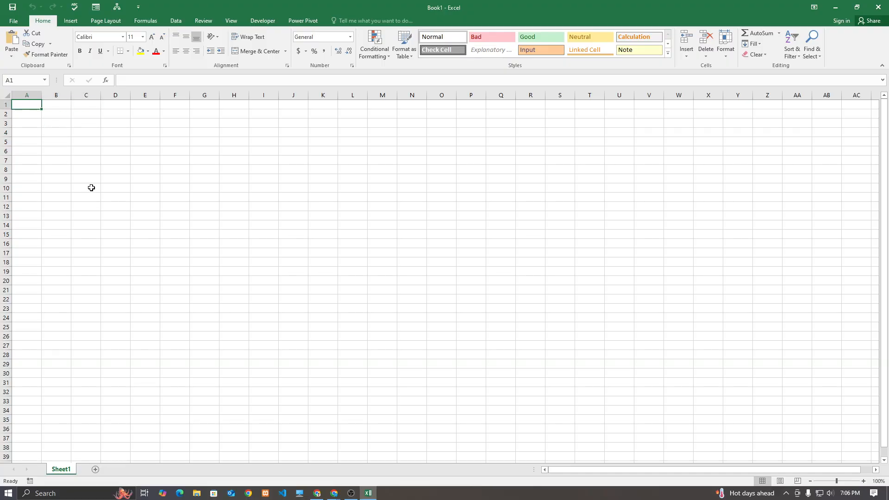
pyautogui.write('ABC')
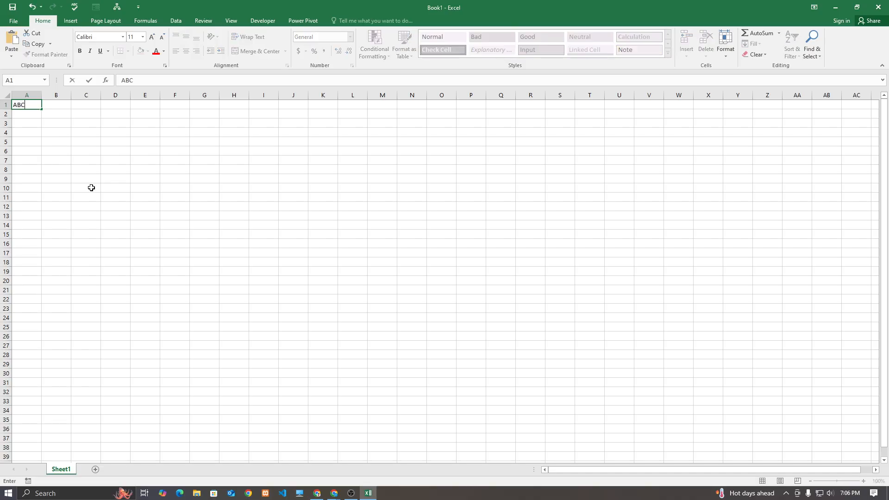
pyautogui.write(' SCHOOL & COLLEGE')
pyautogui.press('Return')
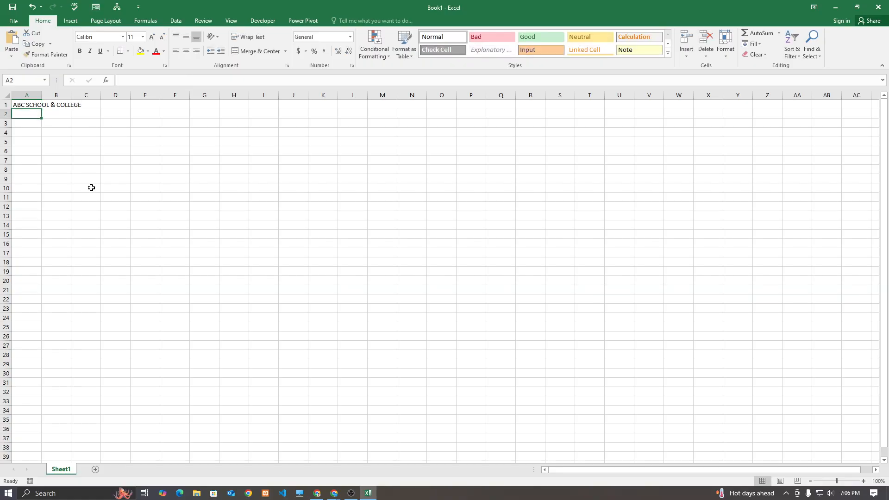
pyautogui.click(91, 187)
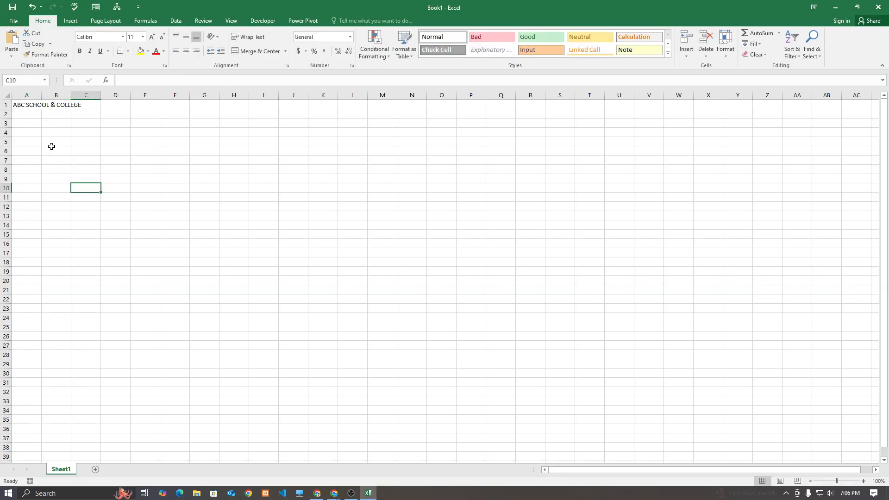
pyautogui.hotkey('alt', 'Tab')
pyautogui.hotkey('alt', 'Tab')
pyautogui.click(28, 106)
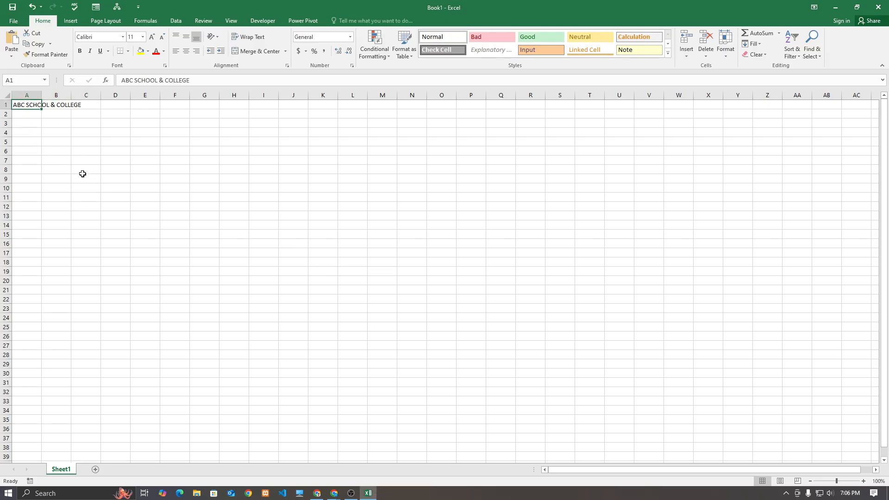
pyautogui.moveTo(37, 105); pyautogui.dragTo(238, 128)
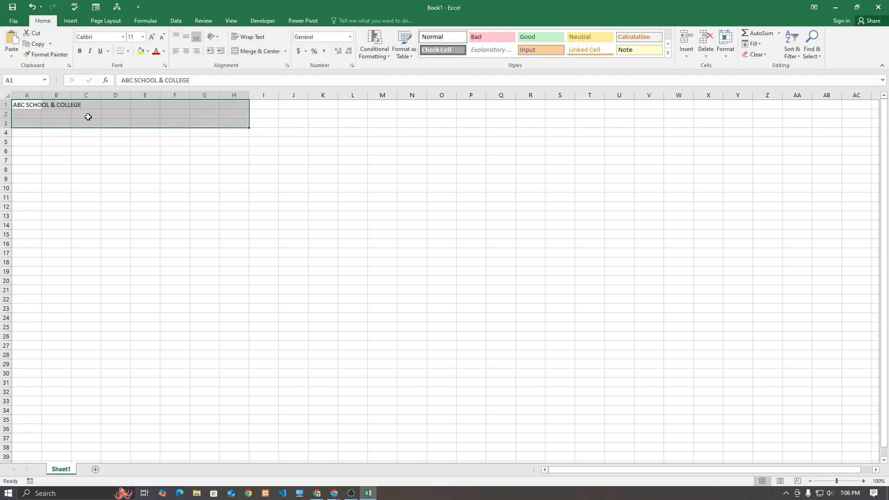
pyautogui.click(177, 227)
pyautogui.moveTo(232, 107); pyautogui.dragTo(40, 125)
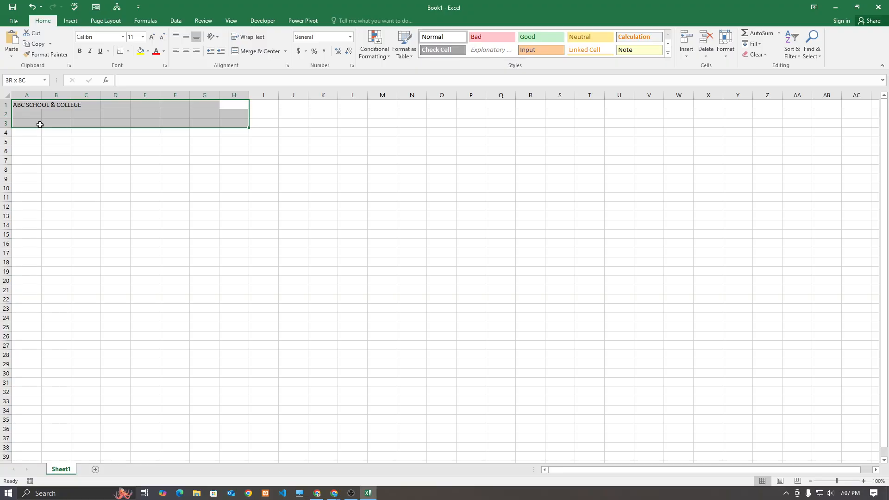
pyautogui.click(94, 168)
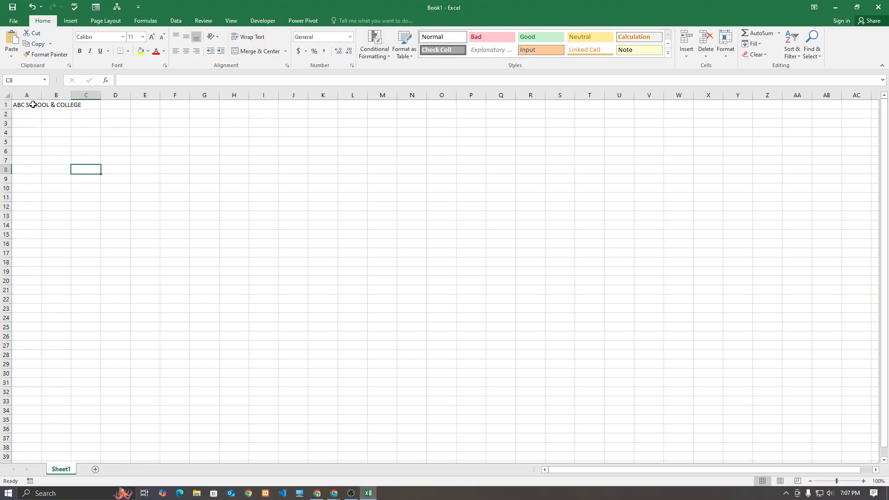
# - Merge and center the heading across A1:K2 and align it vertically to the middle
pyautogui.moveTo(32, 104)
pyautogui.mouseDown()
pyautogui.moveTo(170, 109)
pyautogui.moveTo(290, 131)
pyautogui.moveTo(314, 130)
pyautogui.moveTo(322, 104)
pyautogui.moveTo(39, 119)
pyautogui.mouseUp()
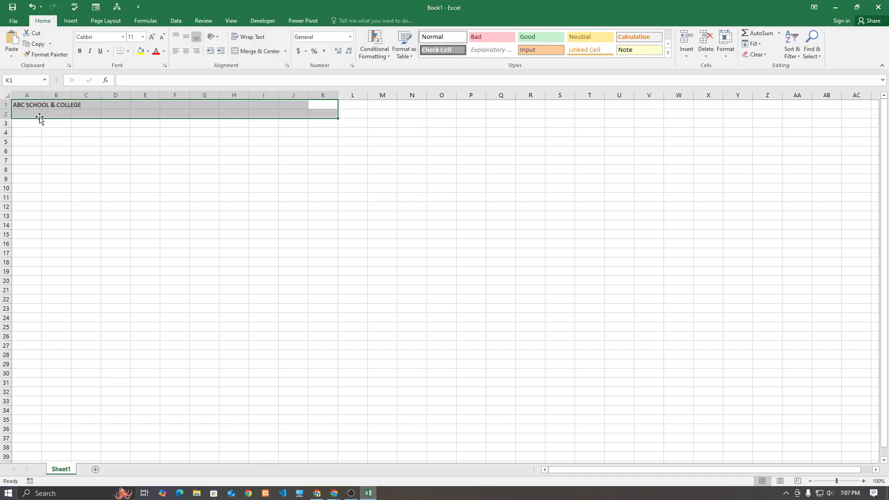
pyautogui.click(257, 50)
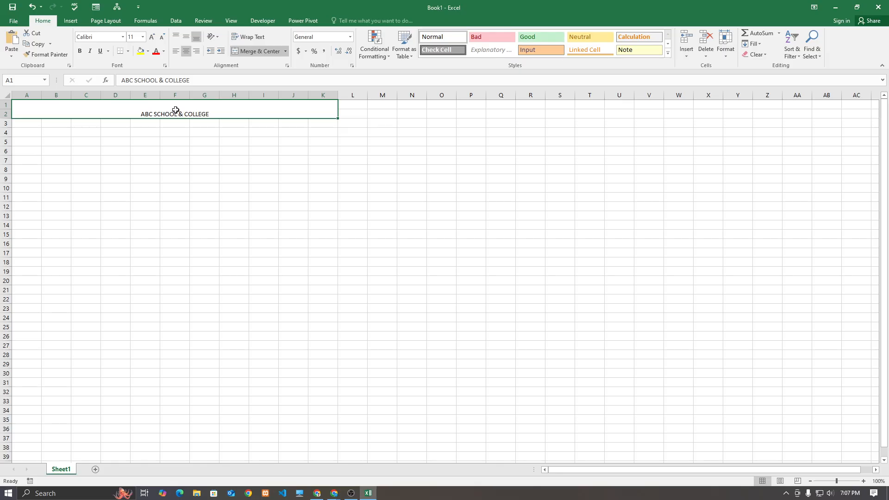
pyautogui.click(185, 37)
pyautogui.click(211, 187)
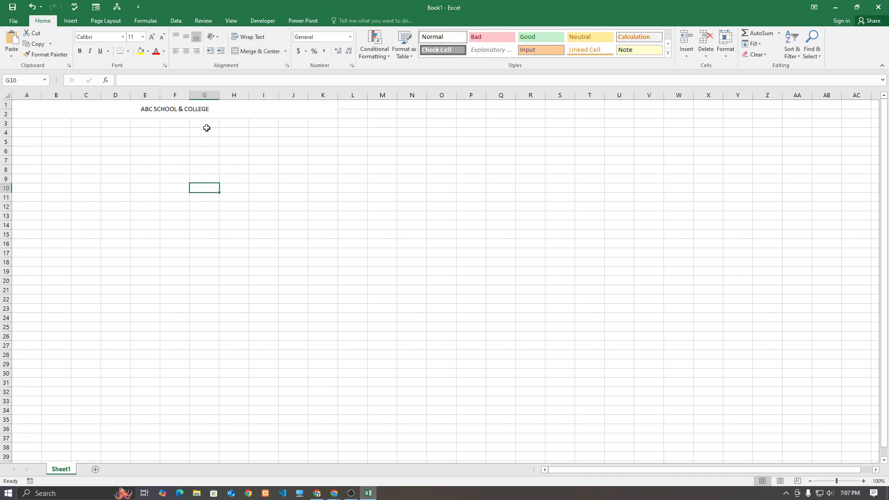
pyautogui.click(267, 113)
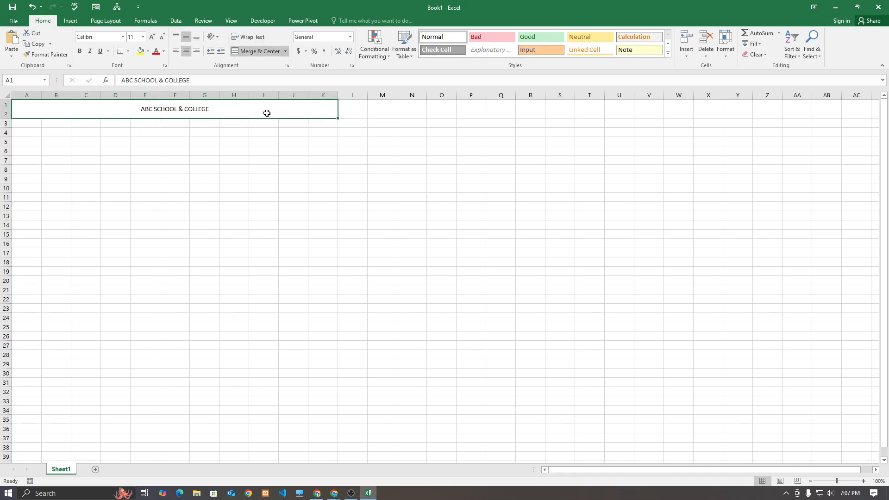
pyautogui.click(227, 188)
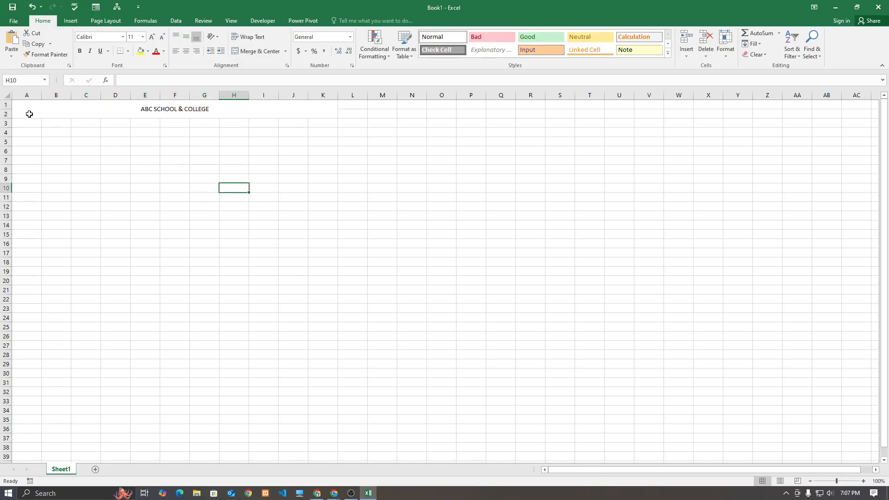
pyautogui.click(29, 112)
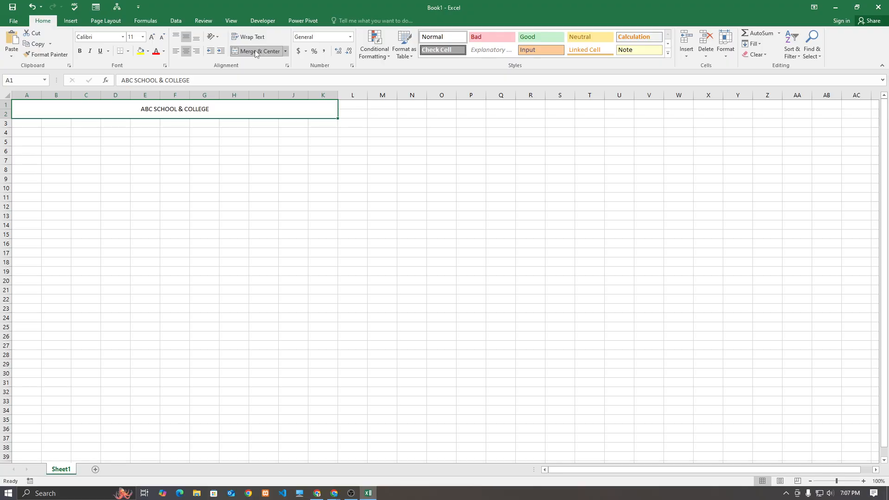
pyautogui.click(287, 51)
pyautogui.hotkey('alt', 'Tab')
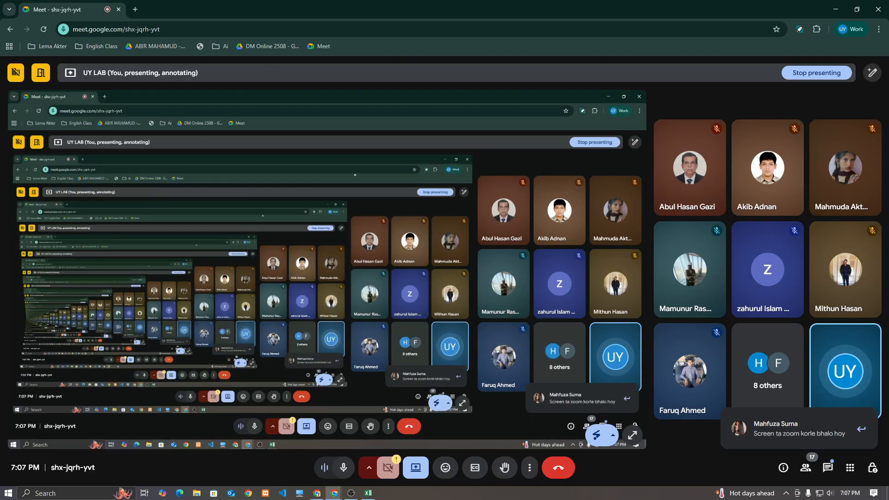
pyautogui.hotkey('alt', 'Tab')
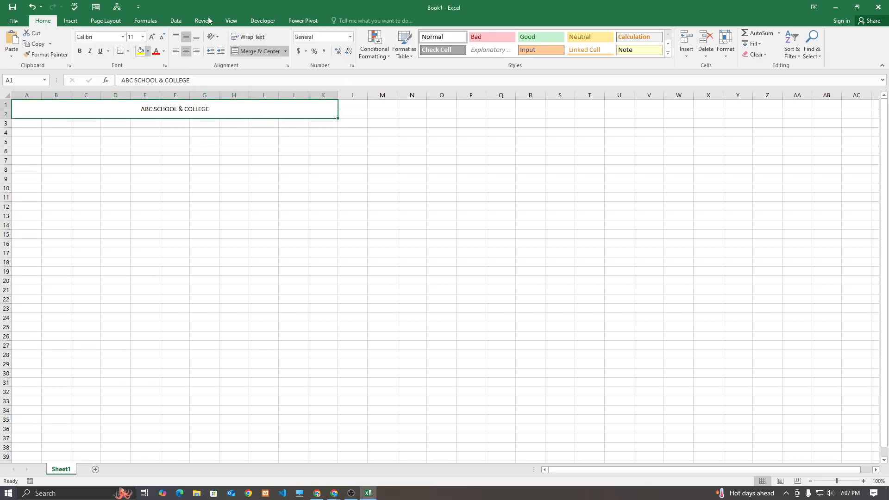
# - Delete the heading text from the merged range A1:K2 and unmerge its cells
pyautogui.scroll(5, 194, 167)
pyautogui.scroll(2, 196, 166)
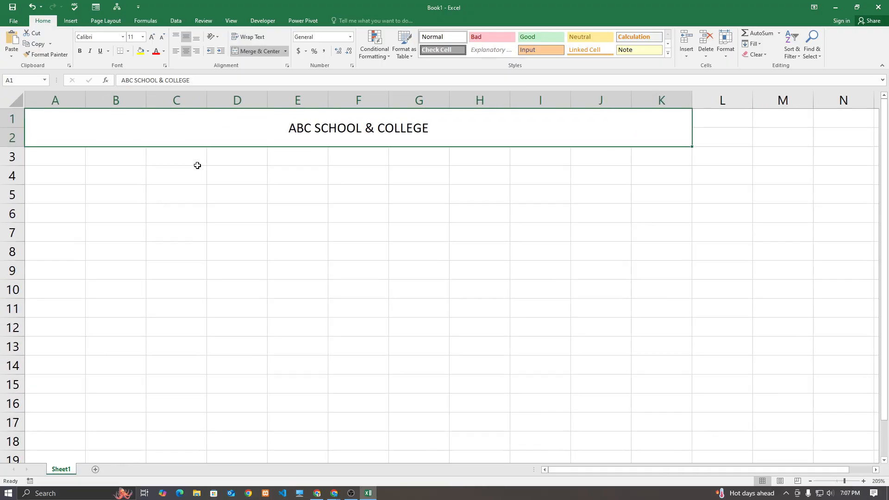
pyautogui.scroll(-1, 198, 164)
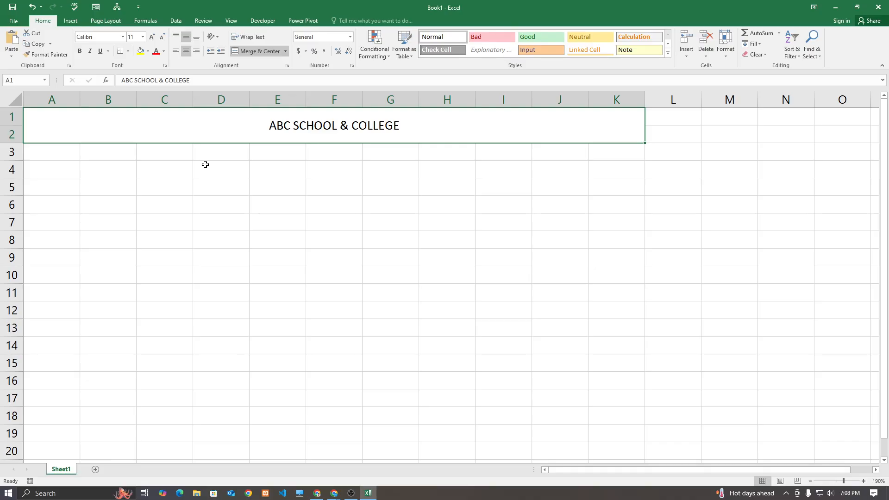
pyautogui.click(232, 181)
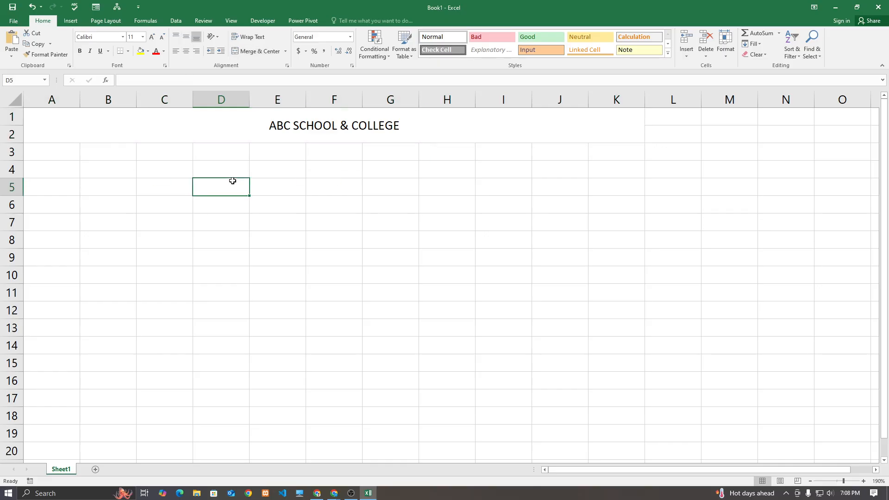
pyautogui.click(169, 133)
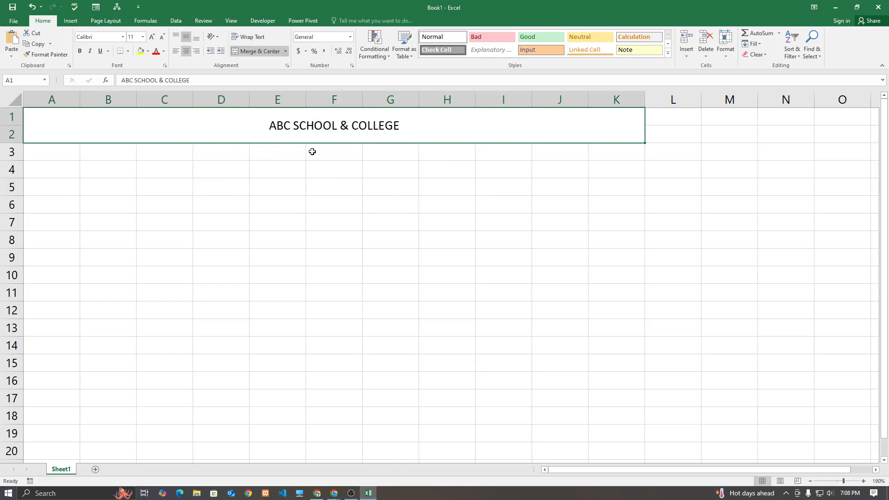
pyautogui.press('Delete')
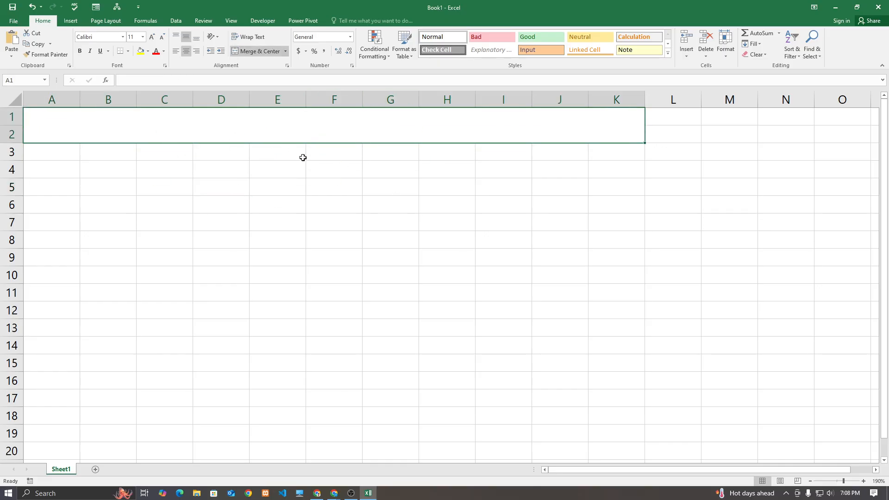
pyautogui.click(284, 51)
pyautogui.click(271, 94)
pyautogui.click(221, 204)
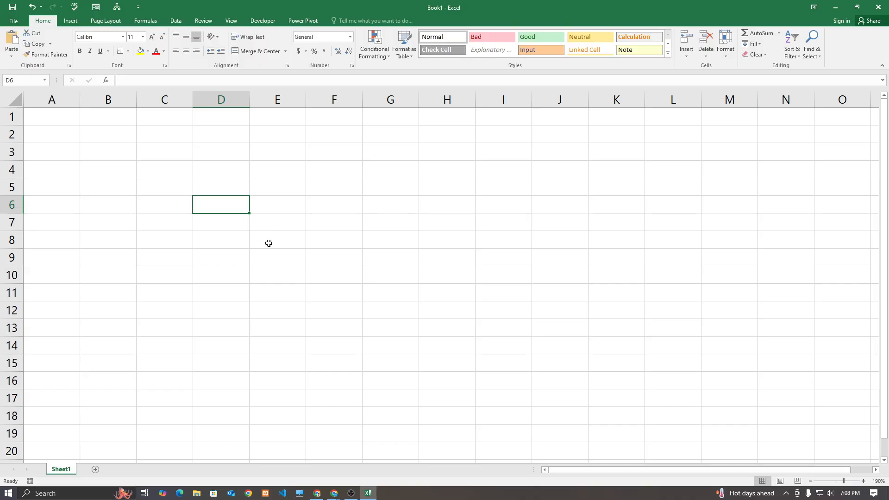
# - Merge and center cells A1:B2 and enter TRTYRTYRTY in the merged cell
pyautogui.moveTo(56, 119); pyautogui.dragTo(120, 135)
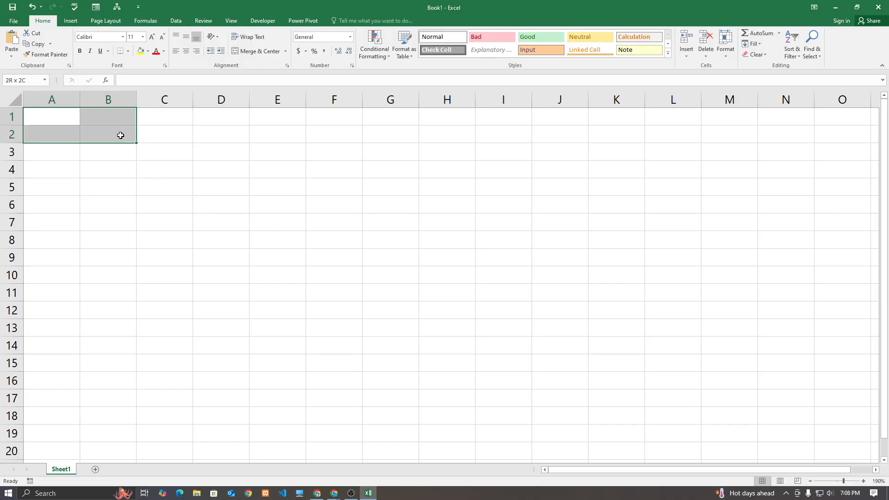
pyautogui.click(251, 52)
pyautogui.click(164, 188)
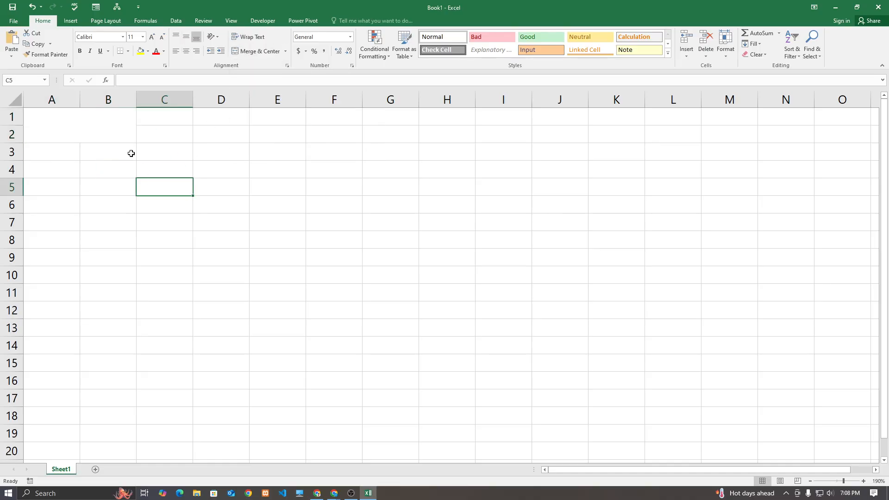
pyautogui.click(82, 126)
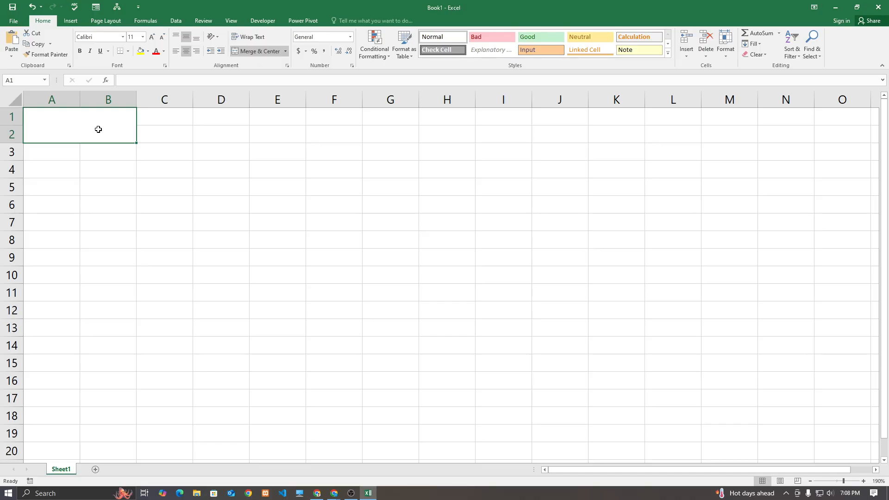
pyautogui.write('TRTYRTYRTY')
pyautogui.click(130, 199)
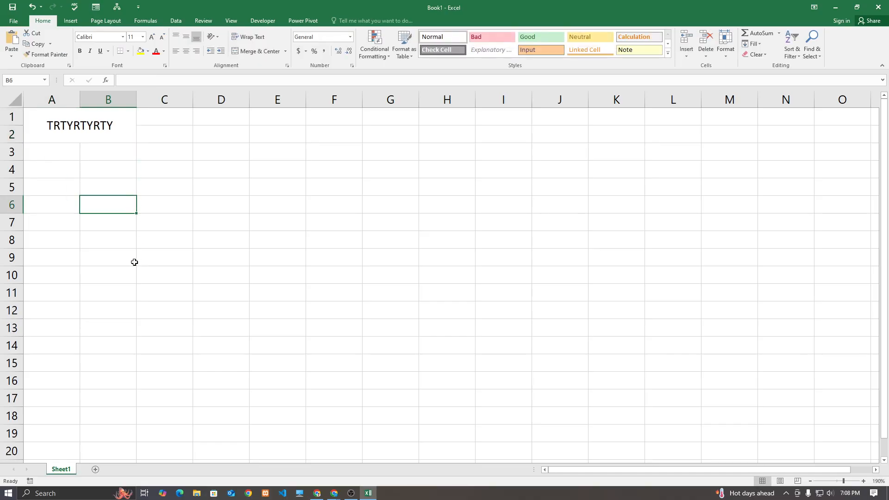
# - Unmerge cells A1:B2 and delete the sample text from cell A1
pyautogui.click(113, 135)
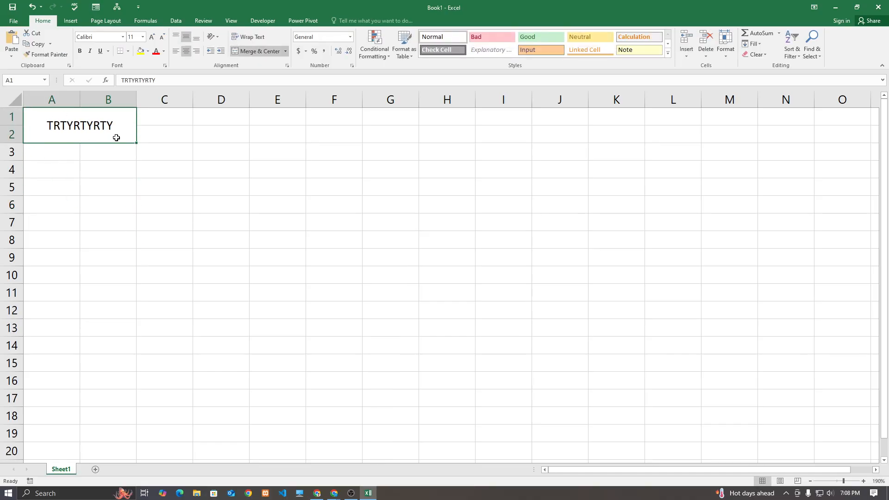
pyautogui.click(285, 52)
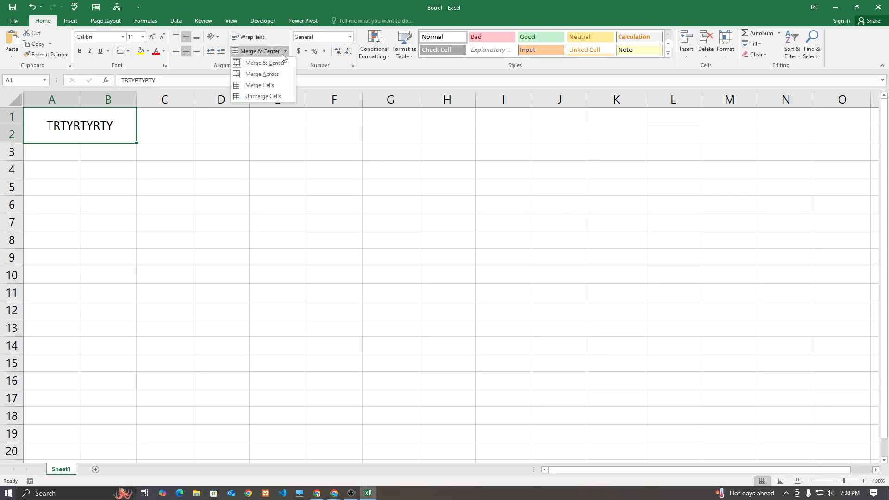
pyautogui.click(265, 96)
pyautogui.click(197, 193)
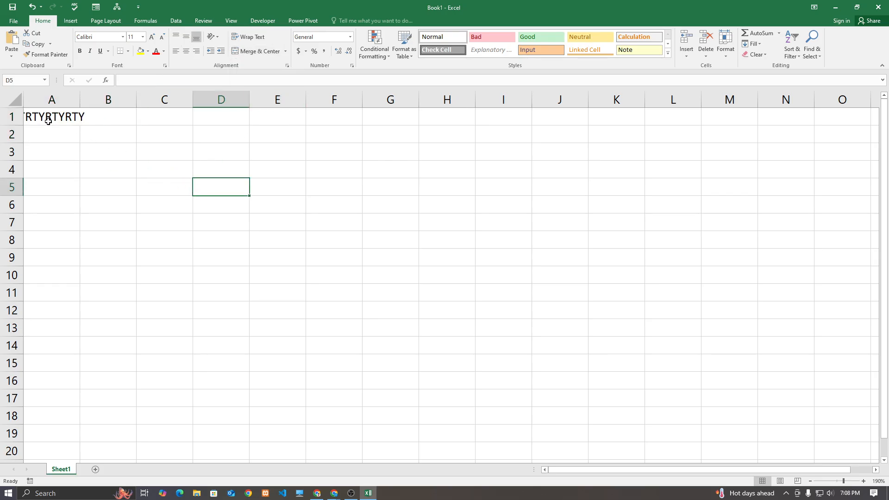
pyautogui.click(48, 121)
pyautogui.click(704, 32)
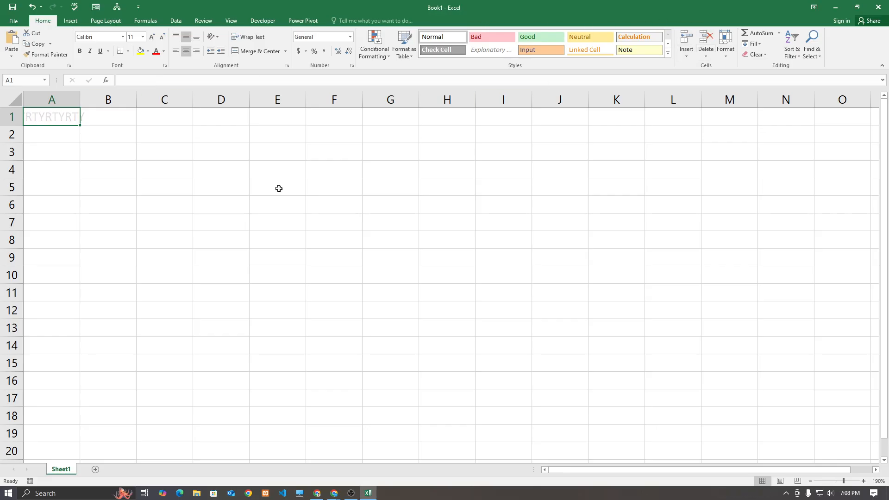
pyautogui.click(278, 187)
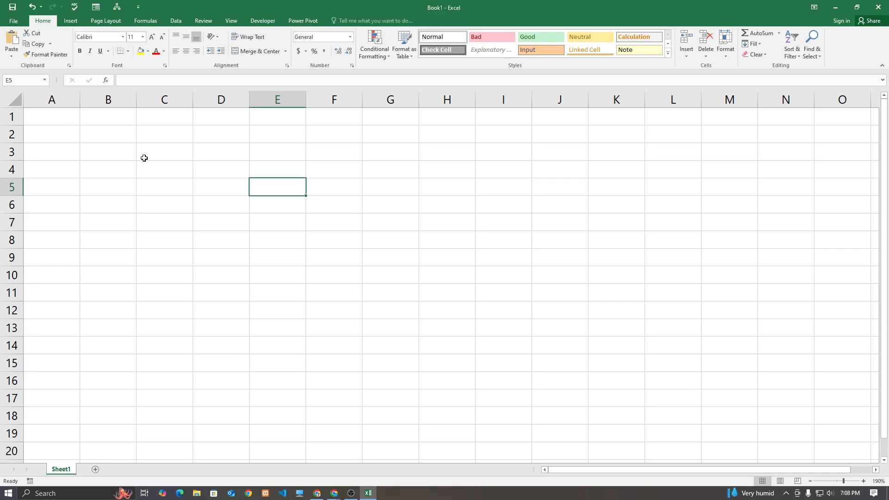
# - Merge and center cells A1:E8 into one block, and unmerge that block again
pyautogui.moveTo(60, 121); pyautogui.dragTo(256, 240)
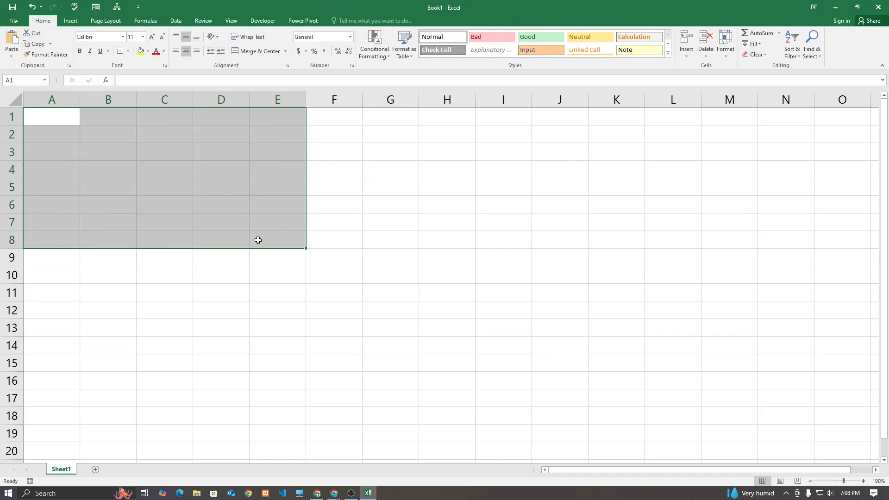
pyautogui.click(262, 55)
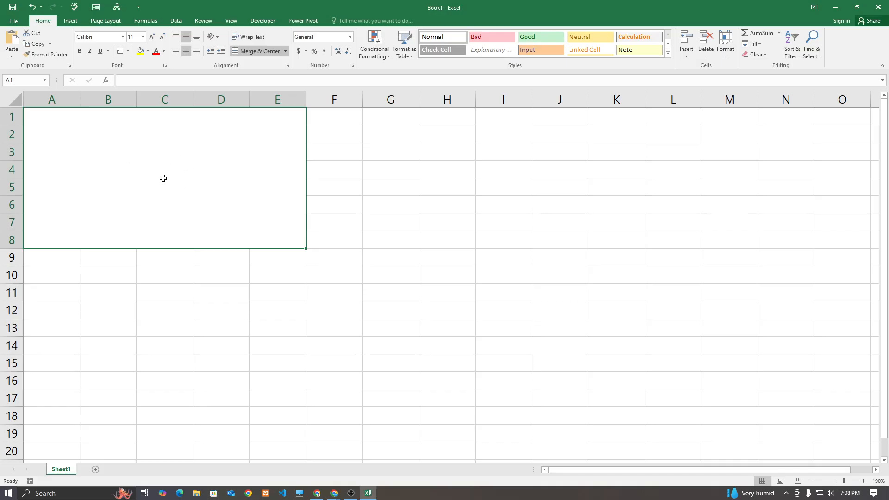
pyautogui.click(285, 51)
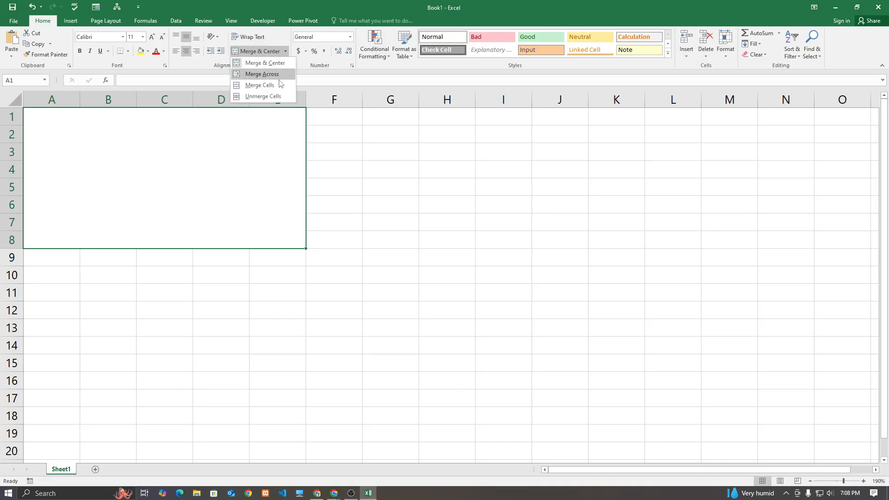
pyautogui.click(270, 94)
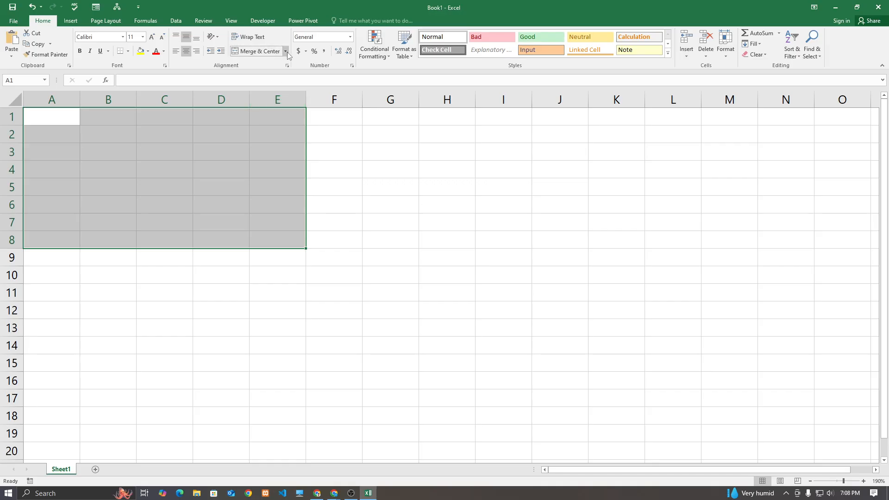
# - Apply Merge Across to A1:E8 so that each row is merged separately
pyautogui.click(285, 51)
pyautogui.click(262, 75)
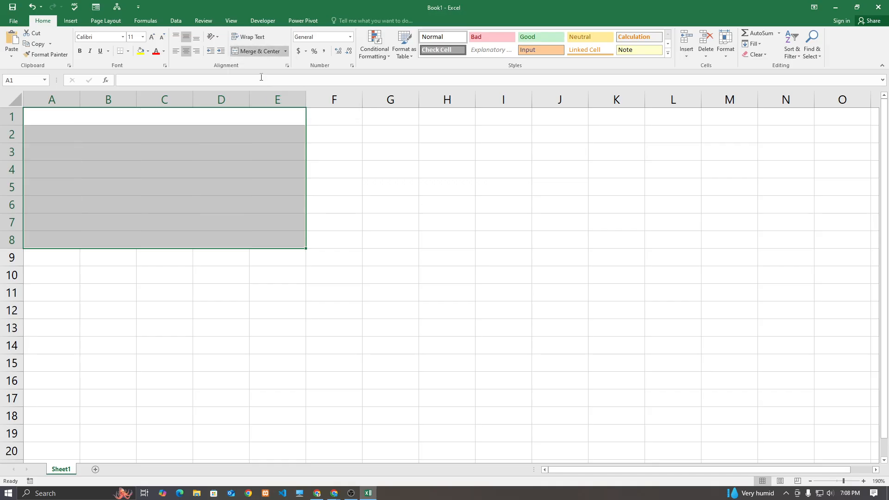
pyautogui.click(143, 262)
# - Select the merged rows 1 to 8 in columns A to E one by one to examine them
pyautogui.click(158, 124)
pyautogui.click(163, 136)
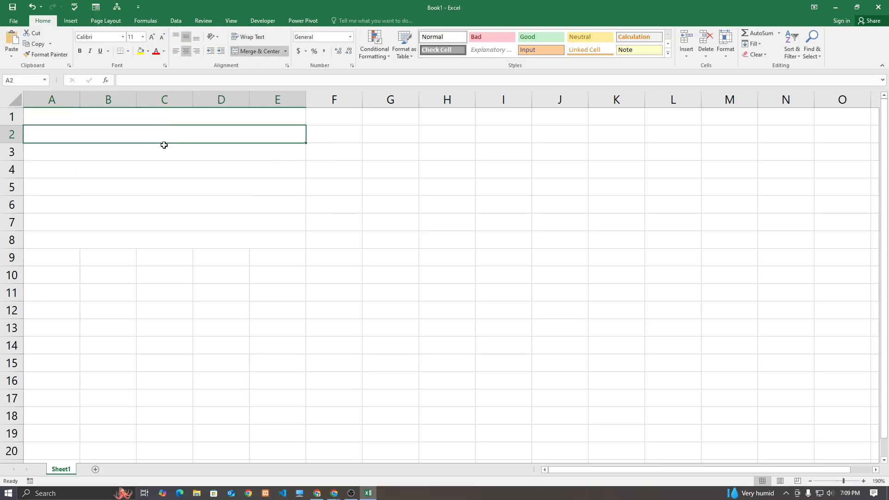
pyautogui.click(165, 152)
pyautogui.click(165, 170)
pyautogui.click(165, 185)
pyautogui.click(165, 203)
pyautogui.click(156, 217)
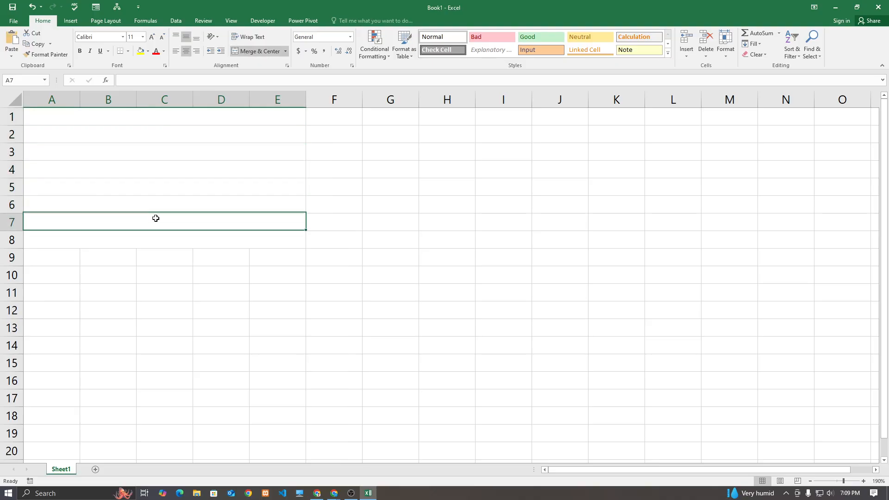
pyautogui.click(157, 241)
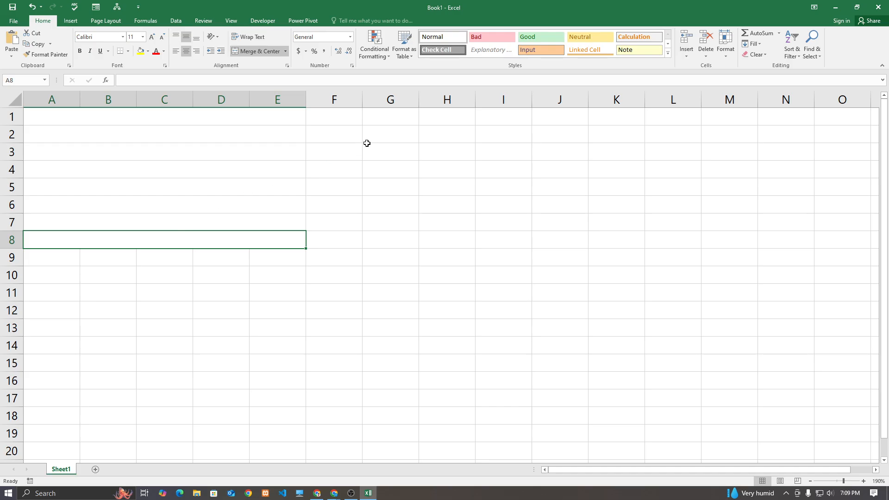
# - Merge and center cells G1:J8 into one block
pyautogui.moveTo(374, 123); pyautogui.dragTo(535, 234)
pyautogui.click(255, 51)
pyautogui.click(392, 257)
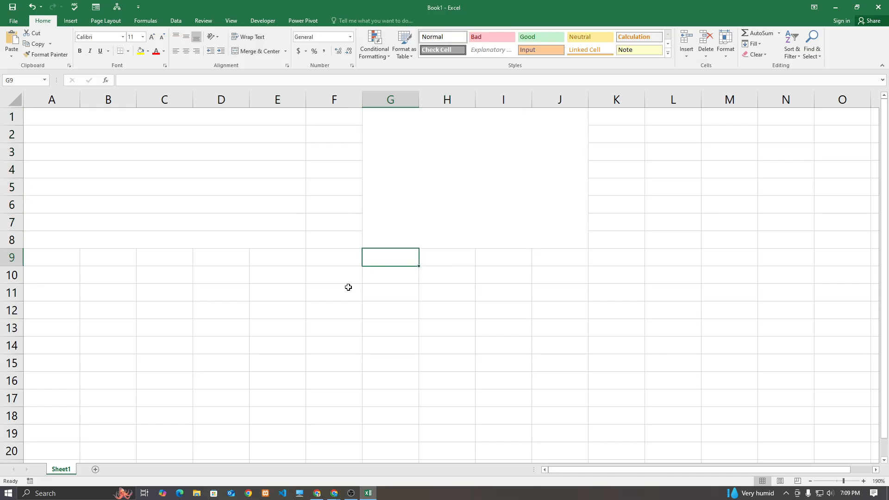
# - Compare the row-wise merged cells in A1:E8 with the single merged block G1:J8 by selecting them
pyautogui.click(288, 323)
pyautogui.click(50, 116)
pyautogui.click(123, 134)
pyautogui.click(133, 148)
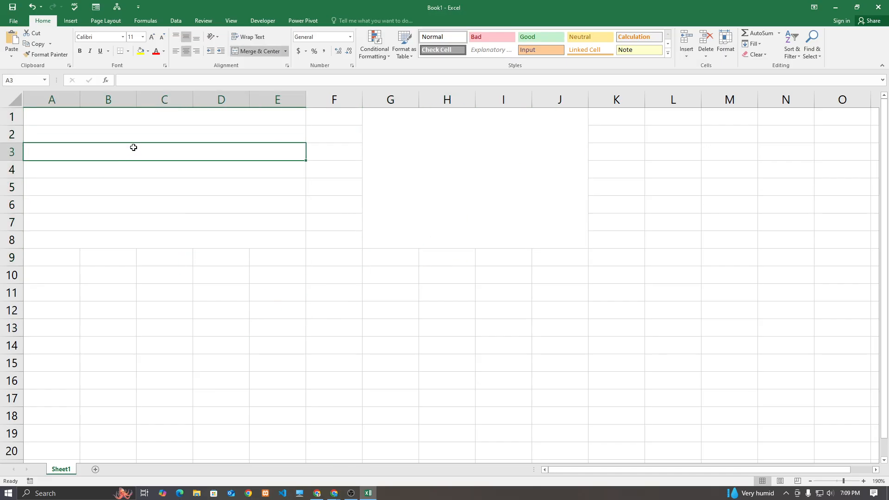
pyautogui.click(141, 169)
pyautogui.click(145, 186)
pyautogui.click(146, 202)
pyautogui.click(442, 176)
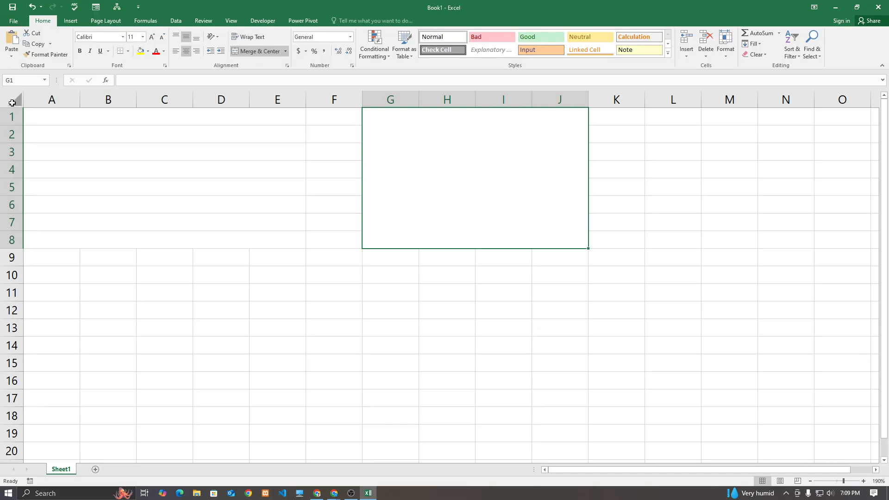
# - Unmerge all cells on the whole worksheet
pyautogui.click(12, 100)
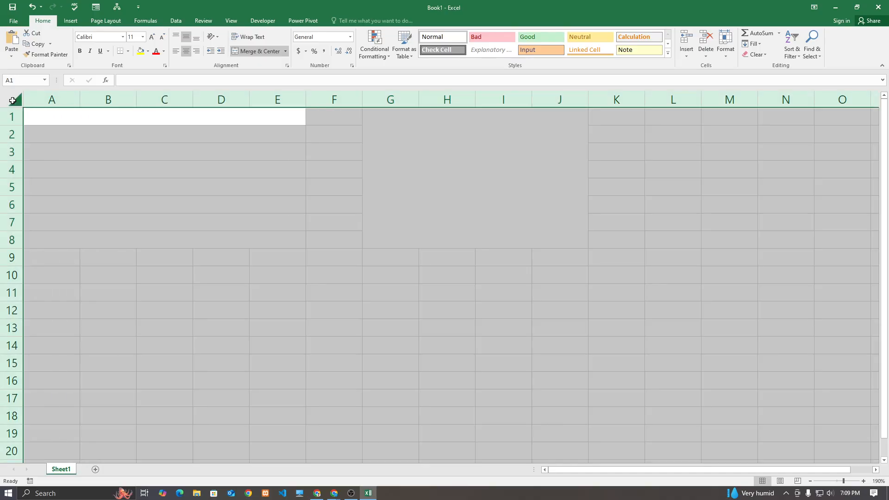
pyautogui.click(285, 51)
pyautogui.click(265, 95)
pyautogui.click(230, 169)
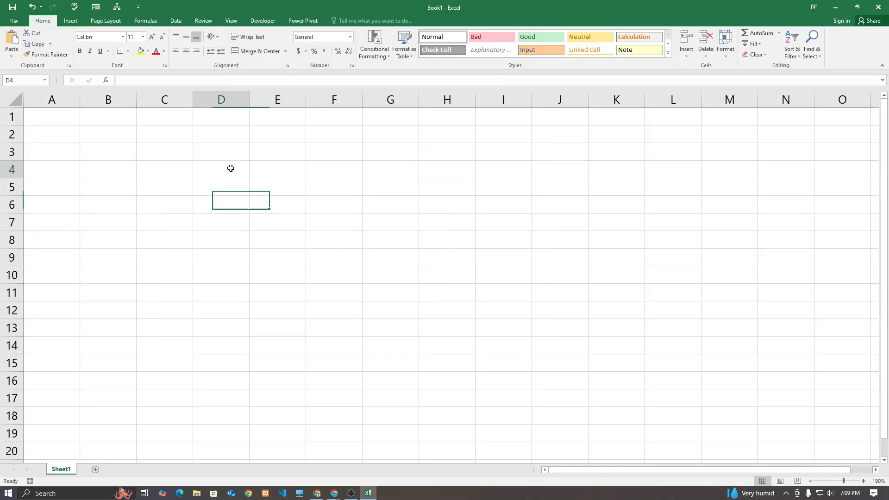
pyautogui.click(211, 139)
pyautogui.click(148, 168)
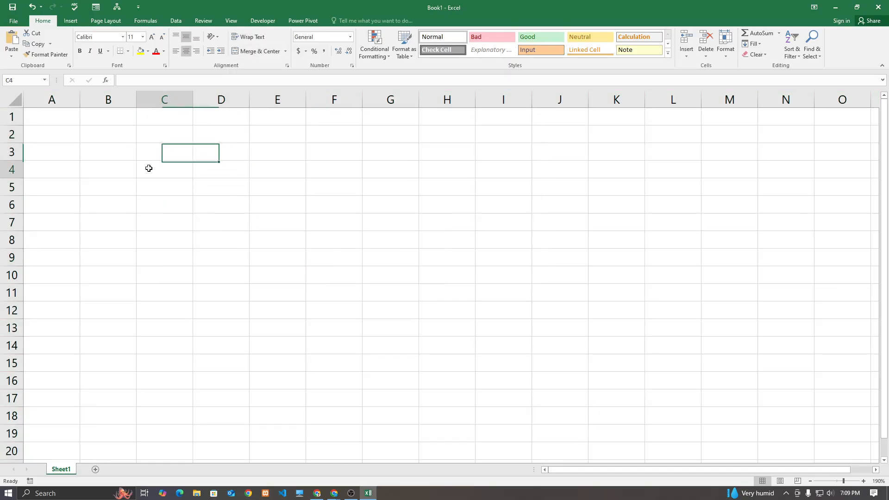
pyautogui.click(216, 255)
# - Merge and center cells A1:E2
pyautogui.click(63, 119)
pyautogui.moveTo(63, 119); pyautogui.dragTo(277, 138)
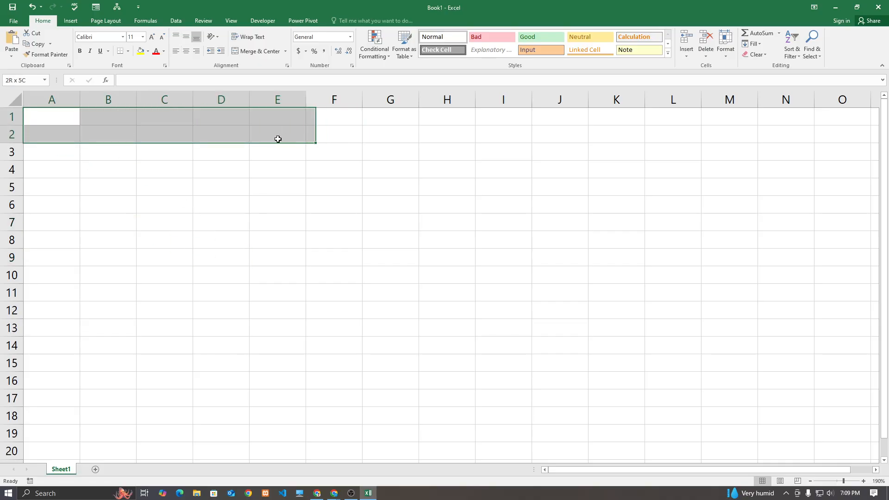
pyautogui.click(255, 52)
# - Enter the heading "ABC SCHOOL & COLLEGE" in the merged range A1:E2 and slightly reduce the height of row 2
pyautogui.write('ABC')
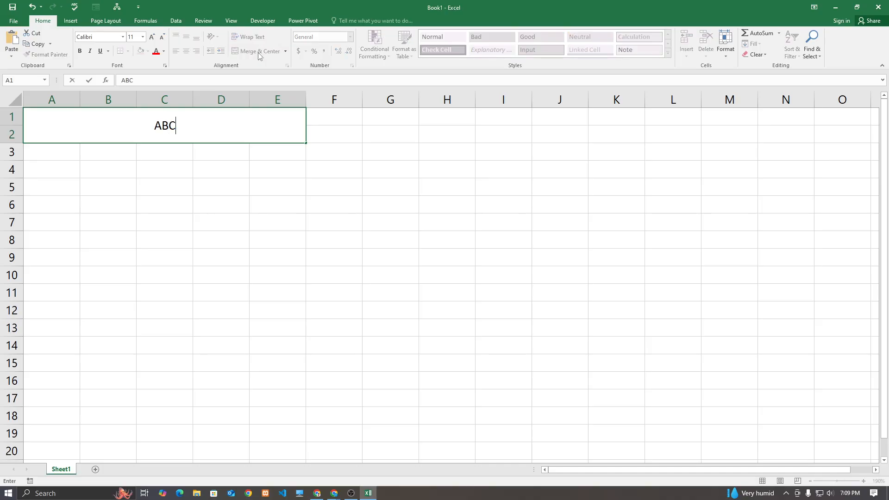
pyautogui.write(' SCHOOL & COLLEG')
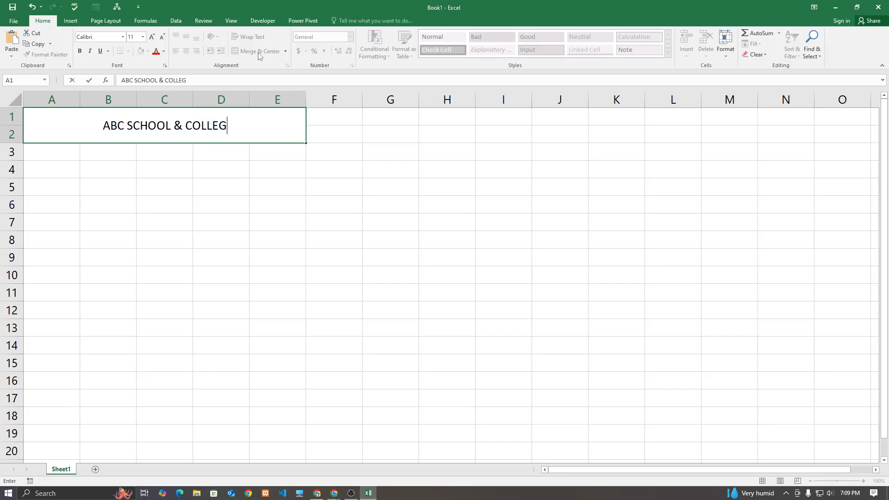
pyautogui.press('Return')
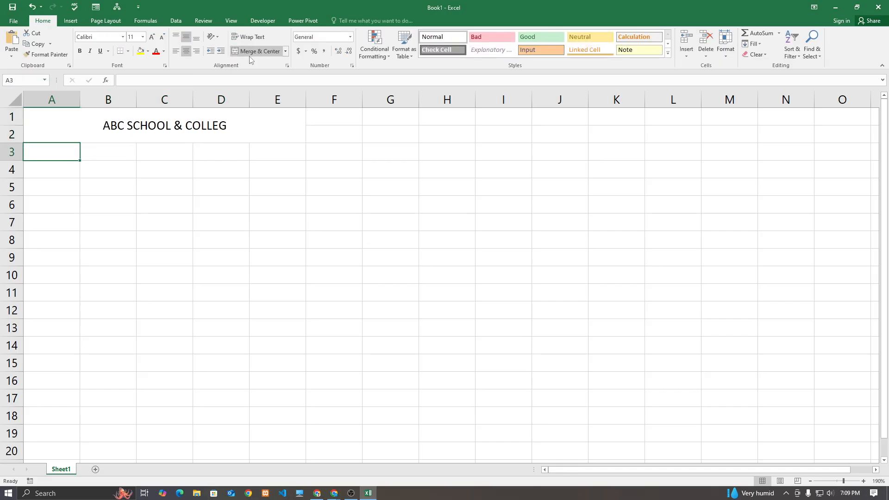
pyautogui.doubleClick(250, 133)
pyautogui.write('E')
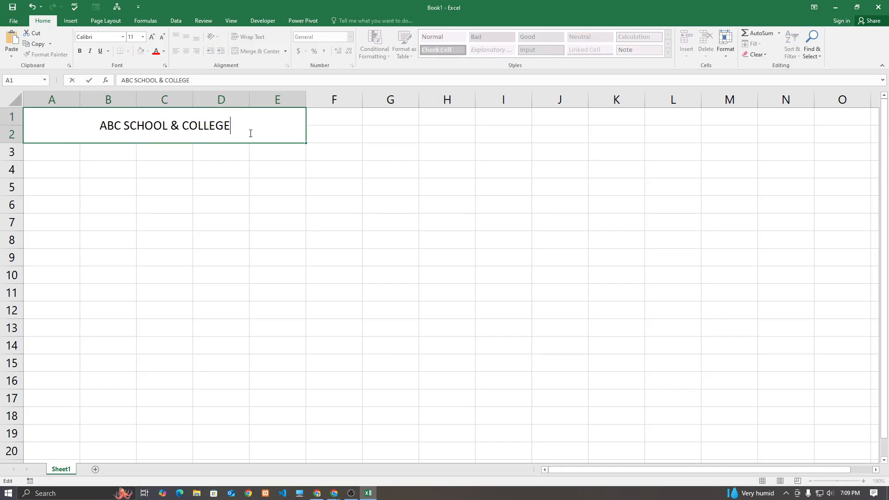
pyautogui.press('Return')
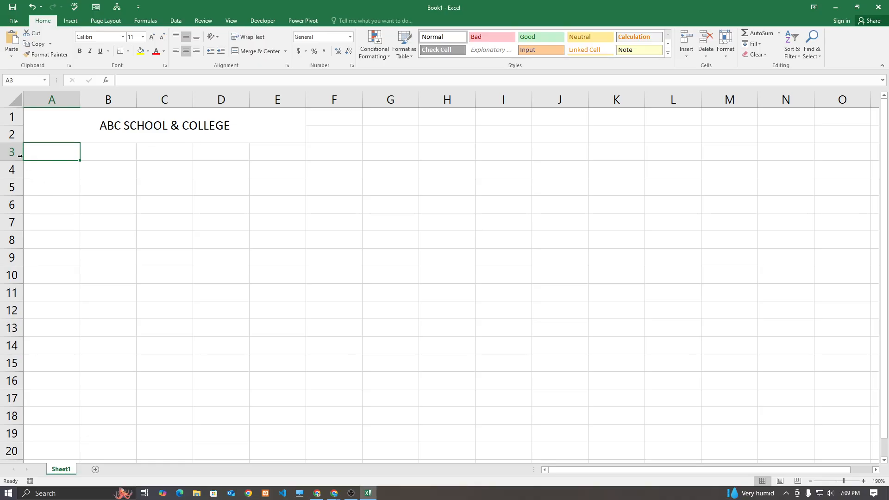
pyautogui.moveTo(9, 143); pyautogui.dragTo(9, 137)
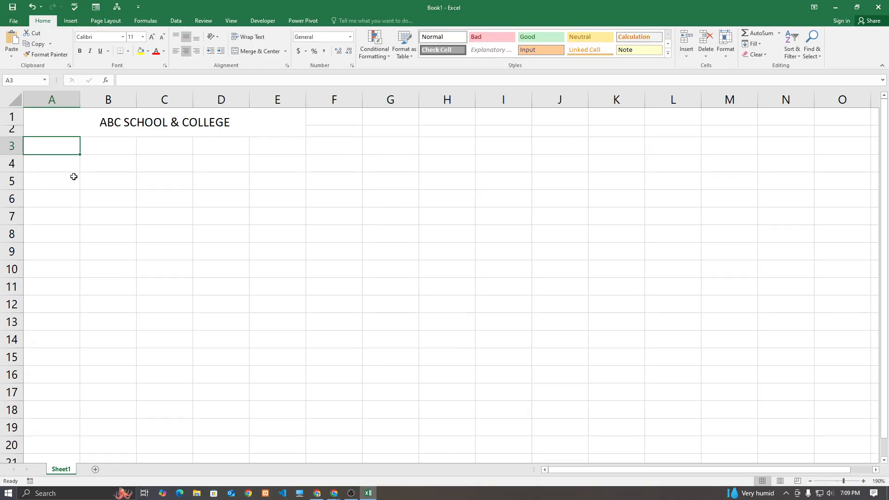
pyautogui.press('Right')
pyautogui.press('Down')
pyautogui.press('Down')
pyautogui.press('Down')
pyautogui.click(61, 145)
pyautogui.click(126, 149)
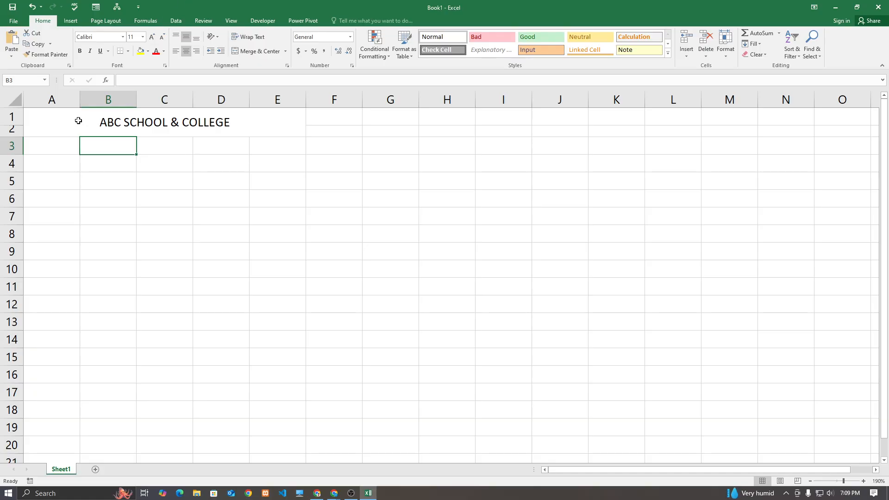
# - Enter the subject name "Bangla" in cell A4
pyautogui.click(68, 163)
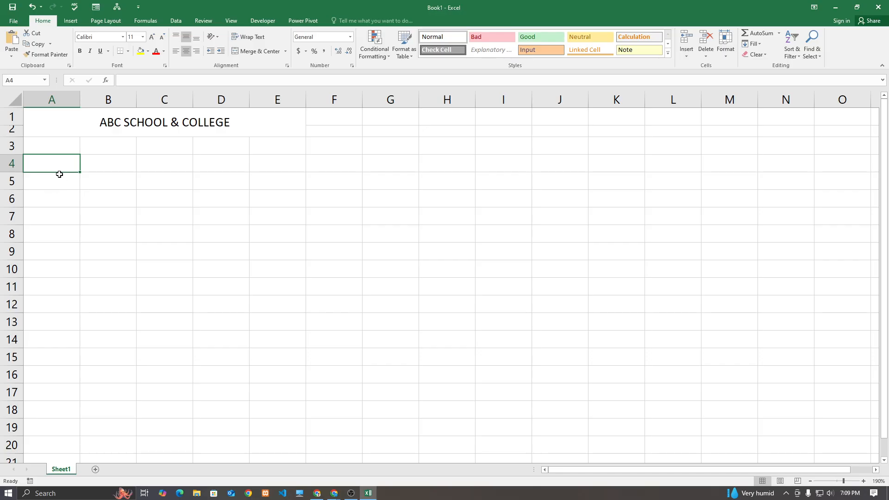
pyautogui.keyDown('ctrl'); pyautogui.scroll(1, 59, 174); pyautogui.keyUp('ctrl')
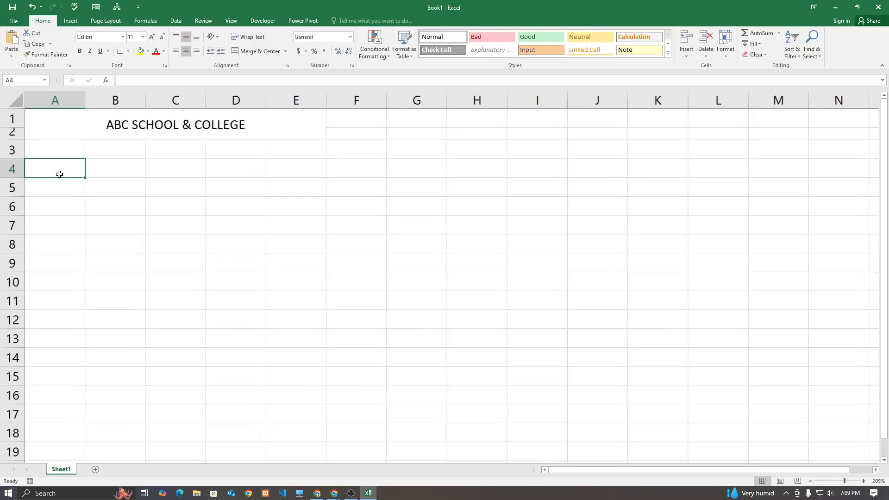
pyautogui.write('baNGLA')
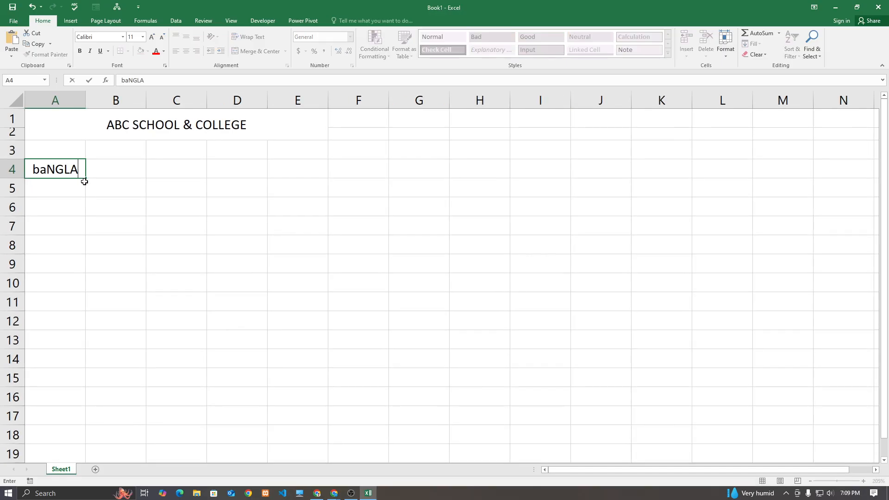
pyautogui.press('BackSpace')
pyautogui.press('BackSpace')
pyautogui.press('BackSpace')
pyautogui.press('BackSpace')
pyautogui.press('BackSpace')
pyautogui.press('BackSpace')
pyautogui.write('Bangla')
pyautogui.press('Return')
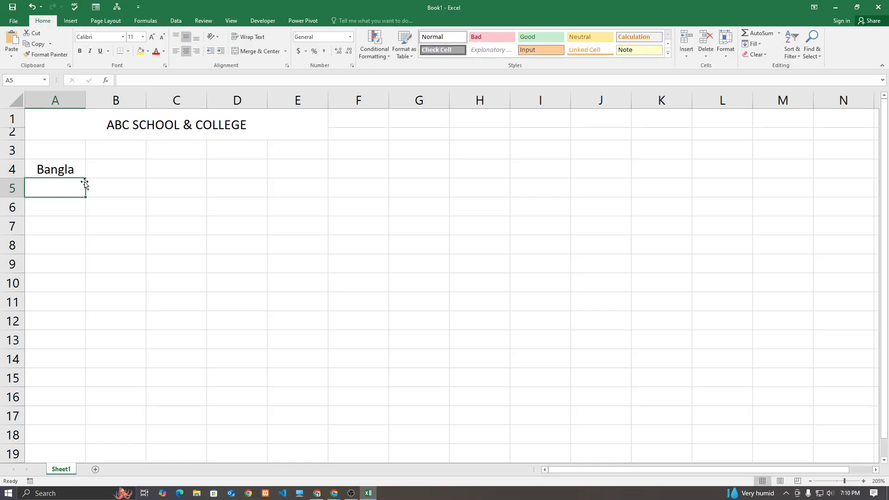
# - Enter the subject names "English" in cell A5 and "Math" in cell A6
pyautogui.write('English')
pyautogui.press('Return')
pyautogui.write('MAth')
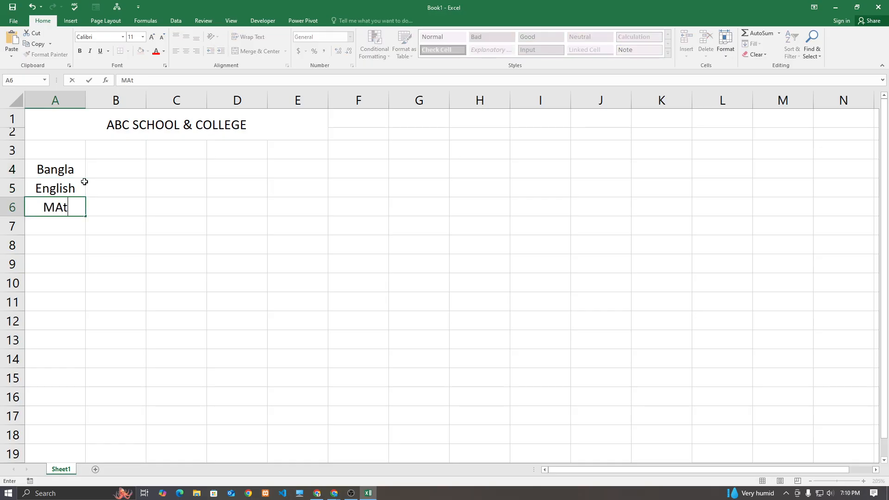
pyautogui.press('BackSpace')
pyautogui.press('BackSpace')
pyautogui.press('BackSpace')
pyautogui.write('athmati')
pyautogui.press('BackSpace')
pyautogui.press('BackSpace')
pyautogui.press('BackSpace')
pyautogui.press('BackSpace')
pyautogui.press('Return')
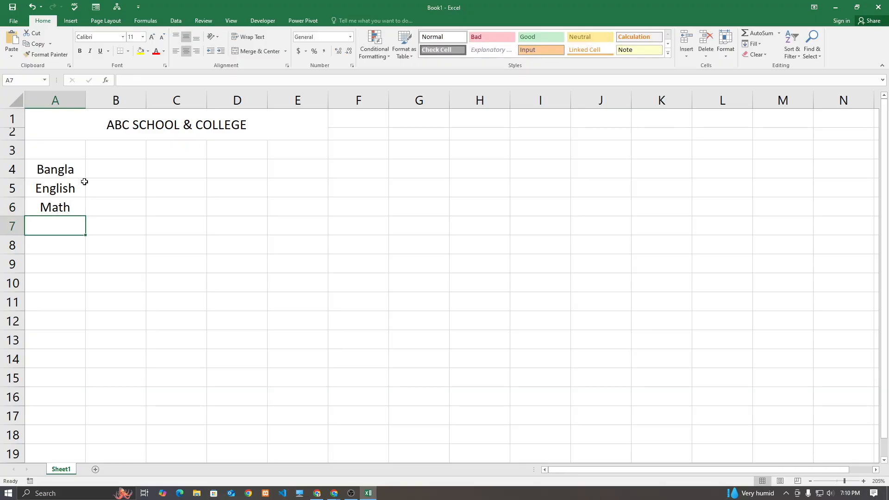
# - Enter the subject name "Physics" in cell A7
pyautogui.write('Siaoci')
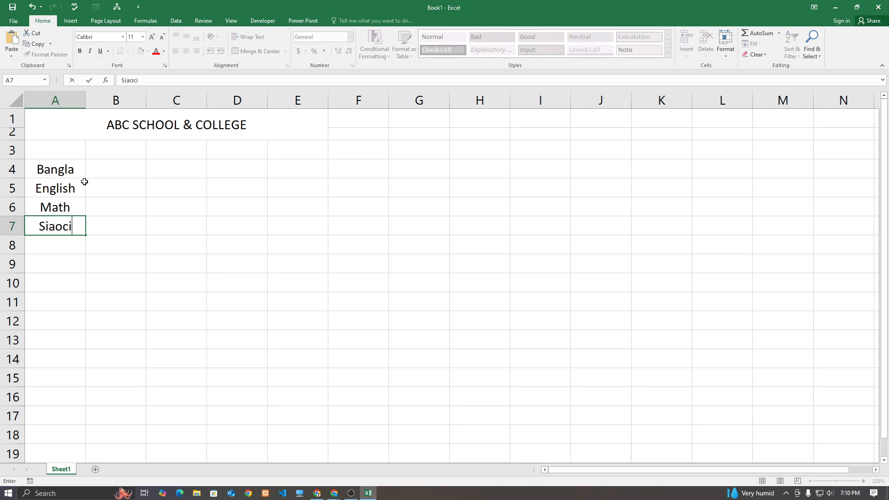
pyautogui.press('BackSpace')
pyautogui.press('BackSpace')
pyautogui.press('BackSpace')
pyautogui.press('BackSpace')
pyautogui.press('BackSpace')
pyautogui.write('Phycs')
pyautogui.press('BackSpace')
pyautogui.press('BackSpace')
pyautogui.write('sics')
pyautogui.press('Return')
# - Enter the subject names "Chemistry" in cell A8 and "Biology" in cell A9
pyautogui.write('Chemistry')
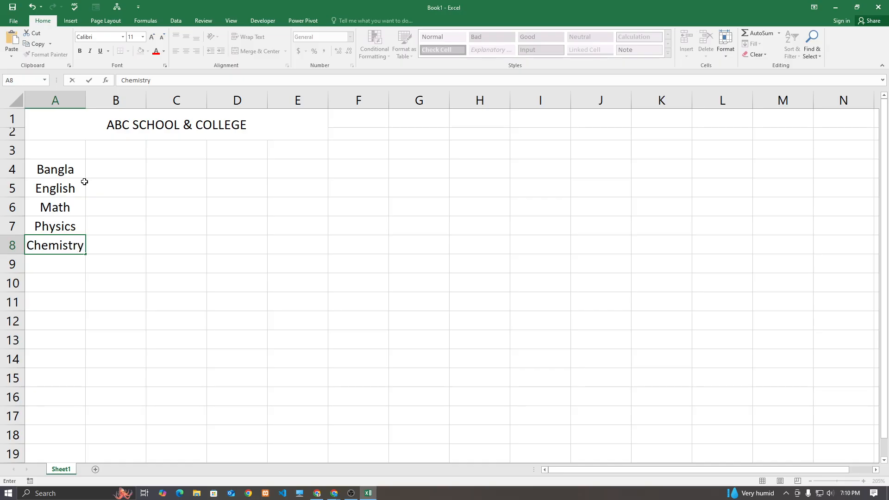
pyautogui.press('Return')
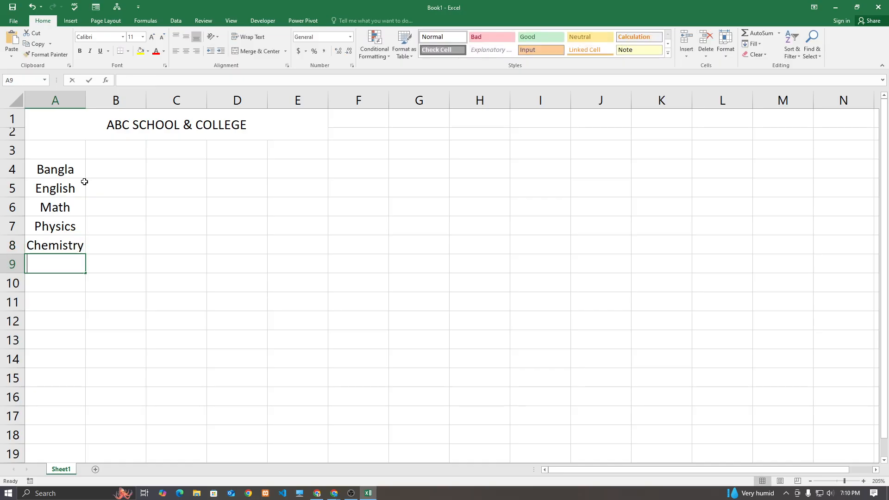
pyautogui.write('Biology')
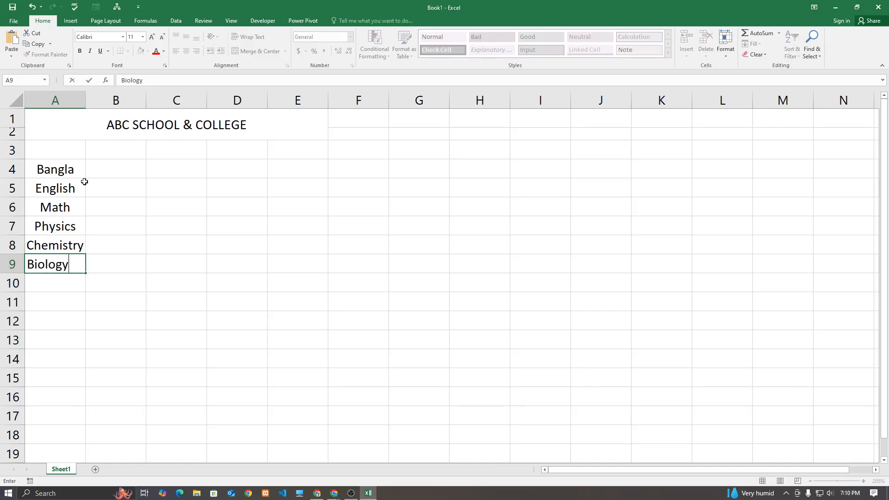
pyautogui.press('Return')
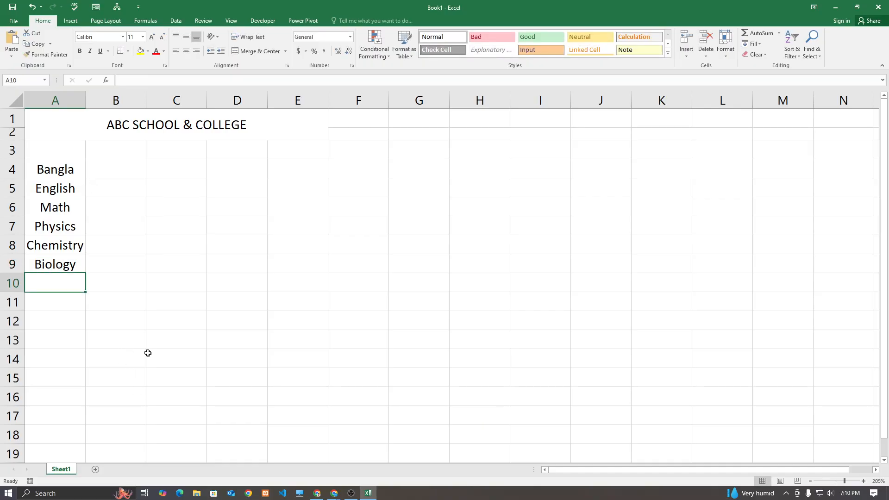
# - Switch to the Google Meet call, check the in-call messages, and return to the Excel workbook
pyautogui.click(334, 493)
pyautogui.click(310, 468)
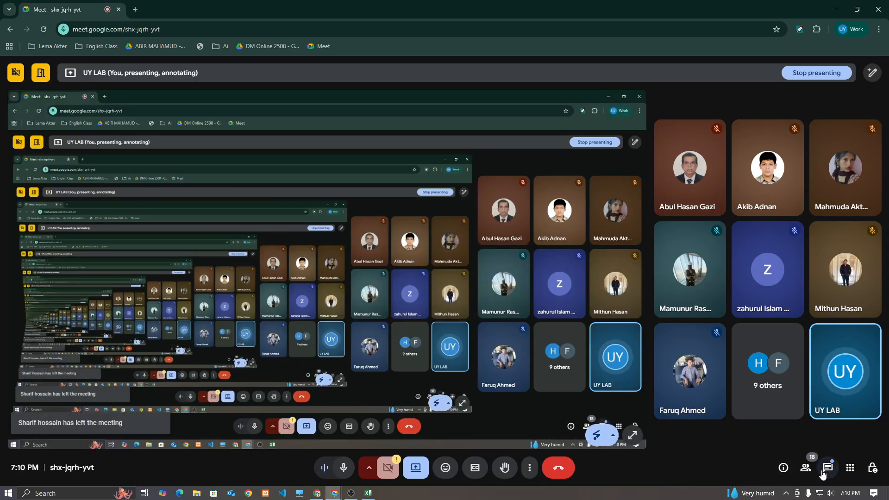
pyautogui.click(826, 467)
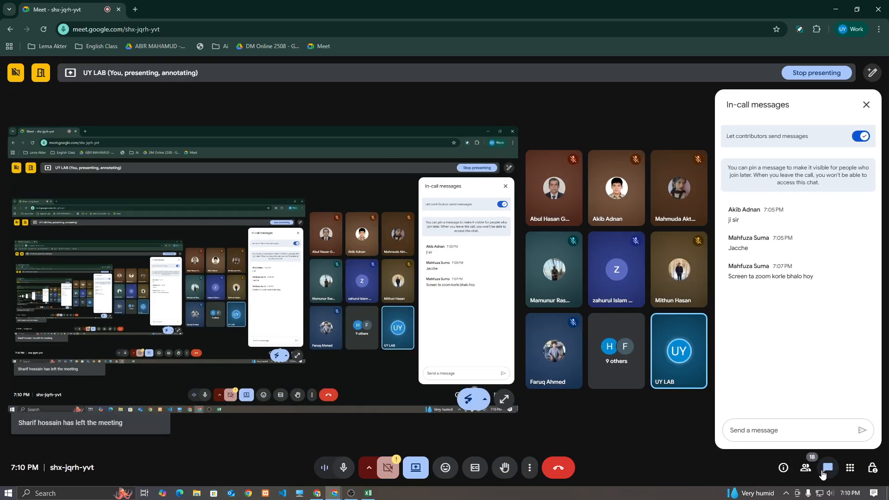
pyautogui.click(822, 468)
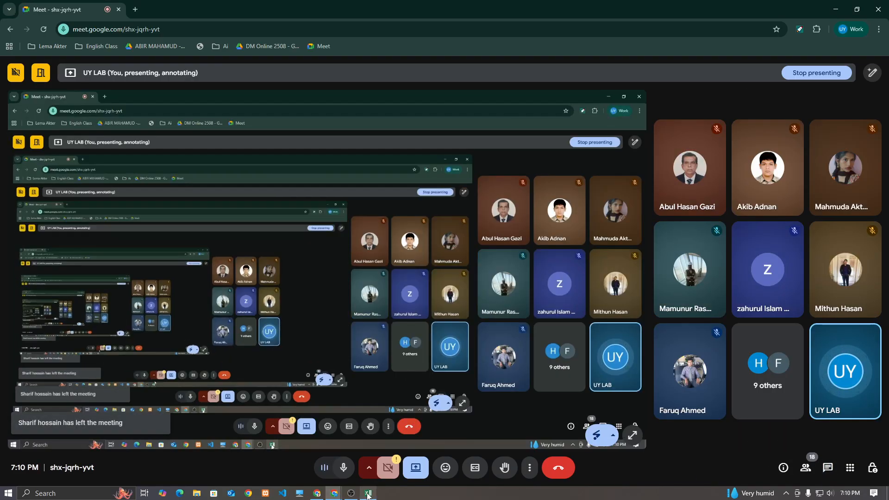
pyautogui.click(368, 493)
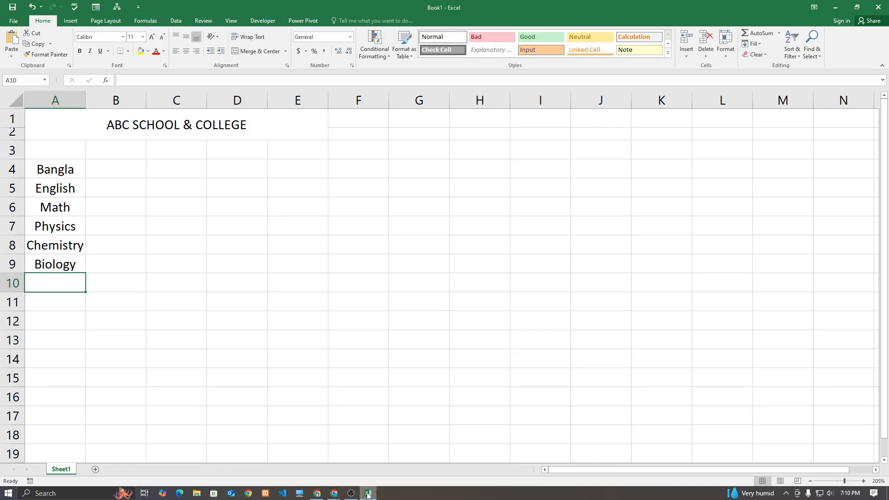
# - Clear the subject name "Biology" from cell A9
pyautogui.click(59, 256)
pyautogui.click(59, 229)
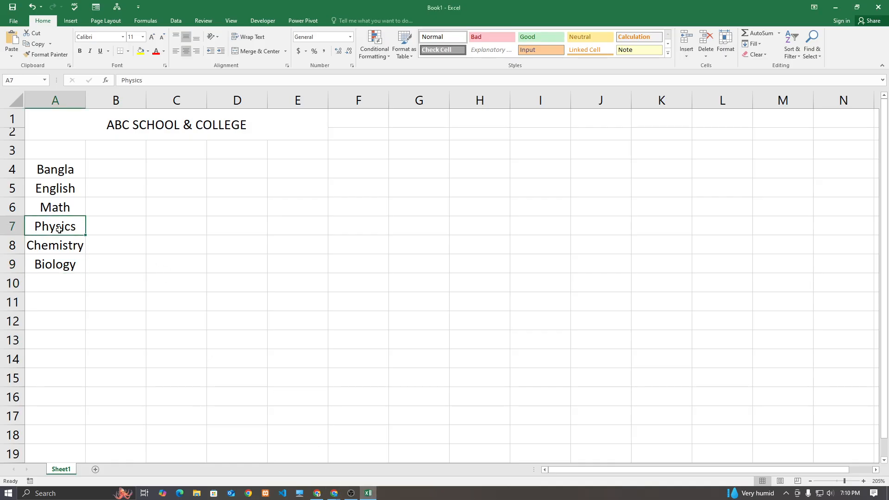
pyautogui.click(64, 260)
pyautogui.click(62, 239)
pyautogui.click(61, 264)
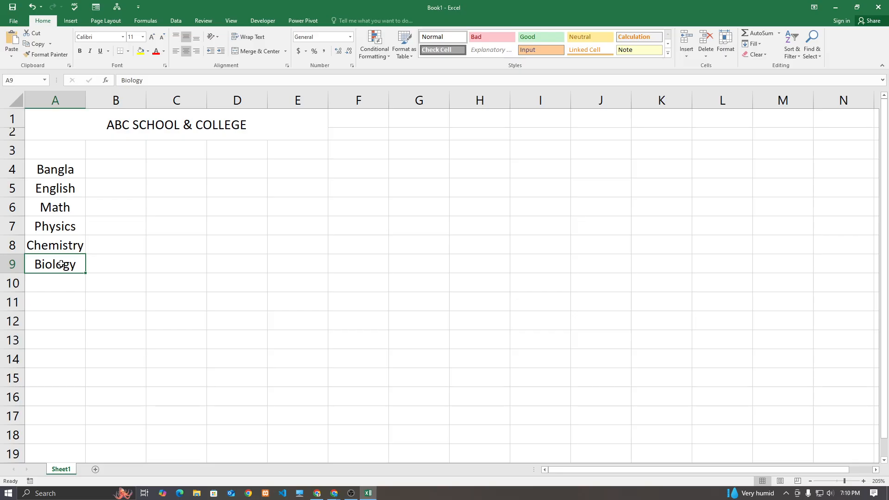
pyautogui.press('BackSpace')
pyautogui.click(80, 306)
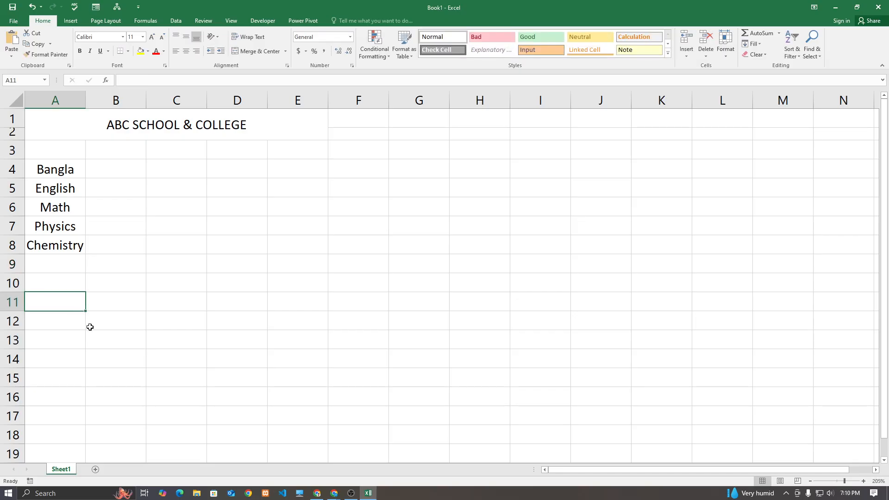
# - Enter the subject name "ICT" in cell A9
pyautogui.click(73, 267)
pyautogui.write('ICY')
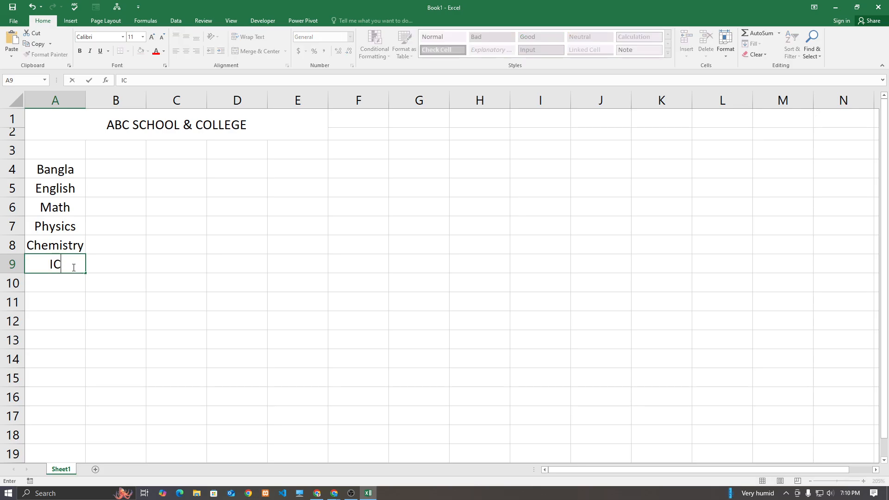
pyautogui.press('Return')
pyautogui.press('Up')
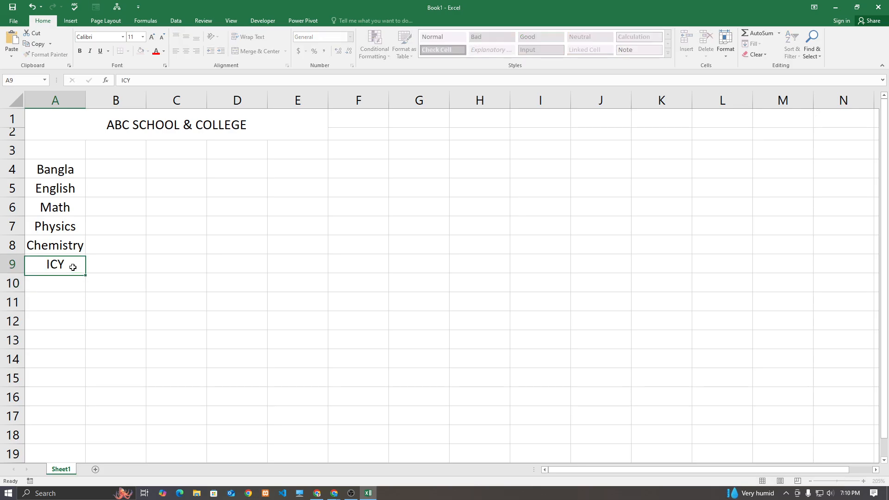
pyautogui.press('Down')
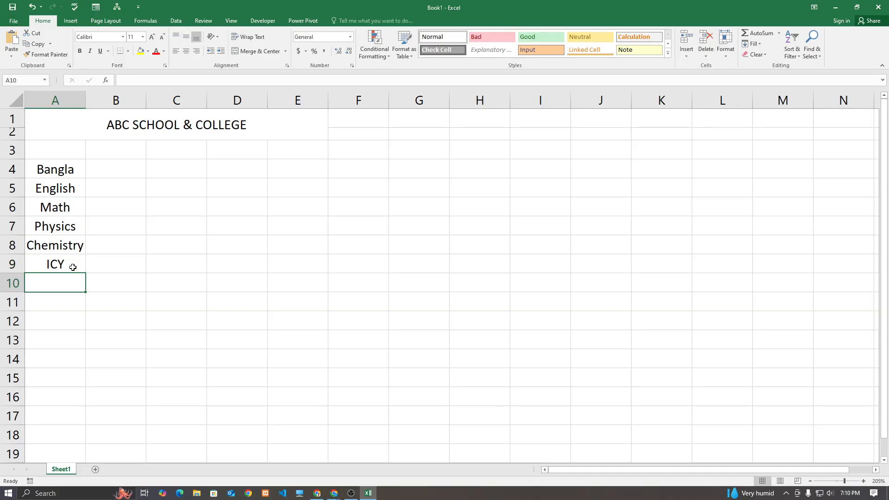
pyautogui.click(73, 267)
pyautogui.doubleClick(72, 267)
pyautogui.press('BackSpace')
pyautogui.write('T')
pyautogui.press('Return')
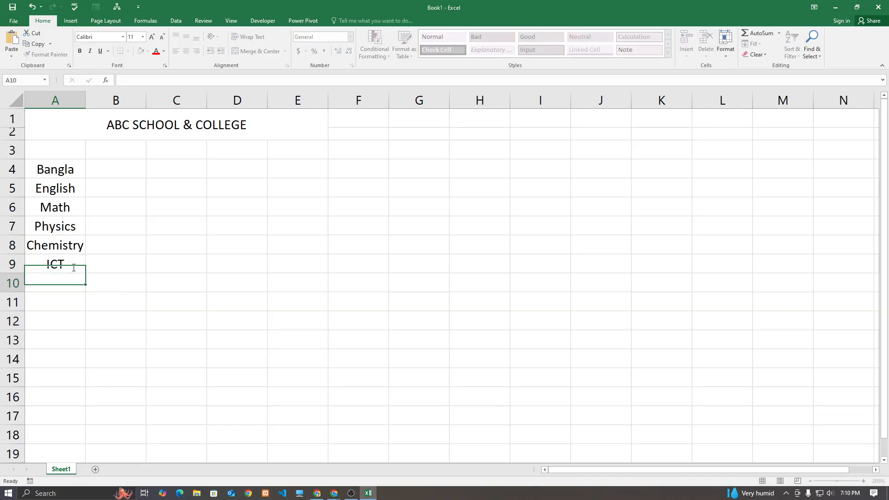
# - Enter the subject name "Social Science" in cell A10 at the end of the subject list
pyautogui.click(42, 170)
pyautogui.press('Down')
pyautogui.press('Down')
pyautogui.press('Down')
pyautogui.press('Down')
pyautogui.press('Down')
pyautogui.press('Down')
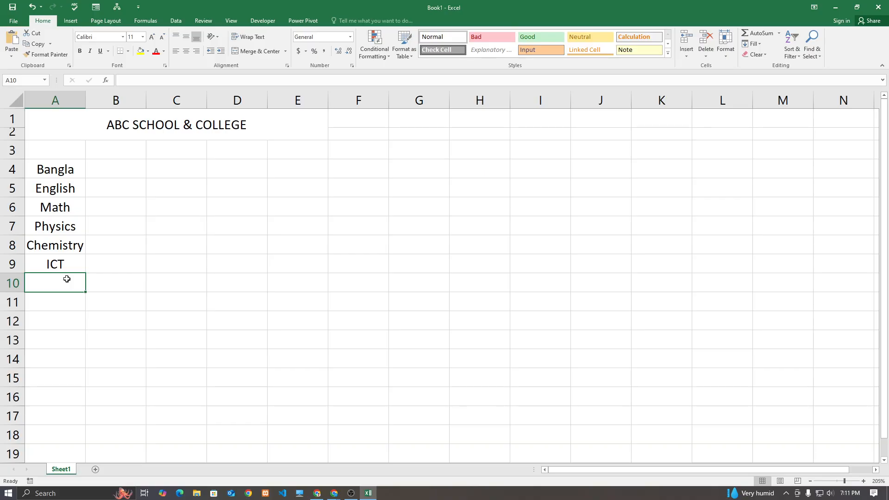
pyautogui.write('sOC')
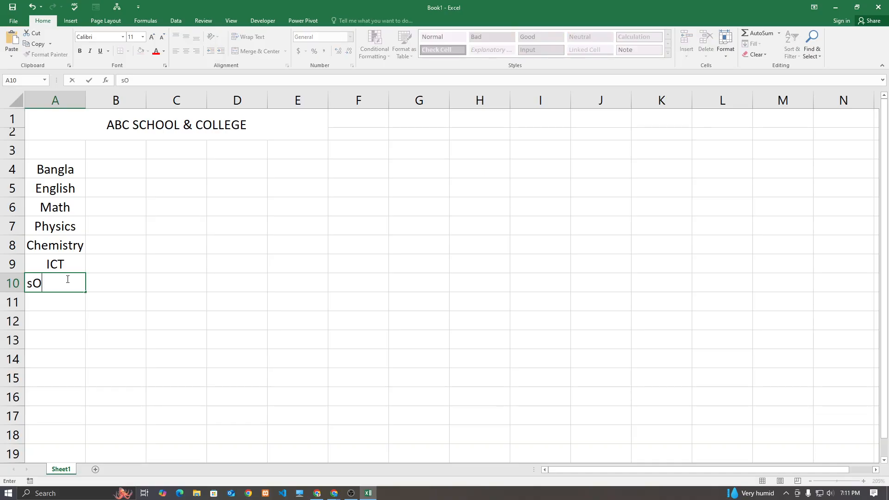
pyautogui.press('BackSpace')
pyautogui.press('BackSpace')
pyautogui.press('BackSpace')
pyautogui.write('Social Science')
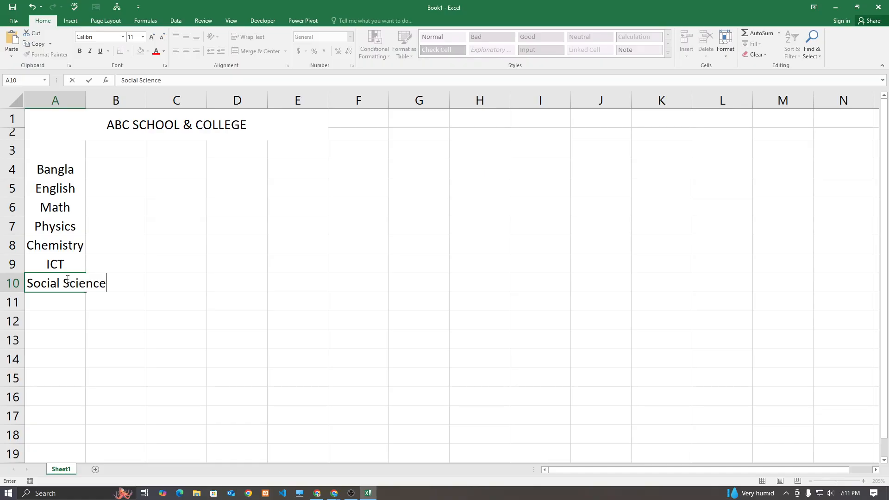
pyautogui.press('Return')
# - Widen column A to fit the longest subject name and left-align the subject names in A4:A10
pyautogui.moveTo(86, 100); pyautogui.dragTo(110, 102)
pyautogui.click(126, 307)
pyautogui.moveTo(81, 172); pyautogui.dragTo(72, 281)
pyautogui.click(72, 281)
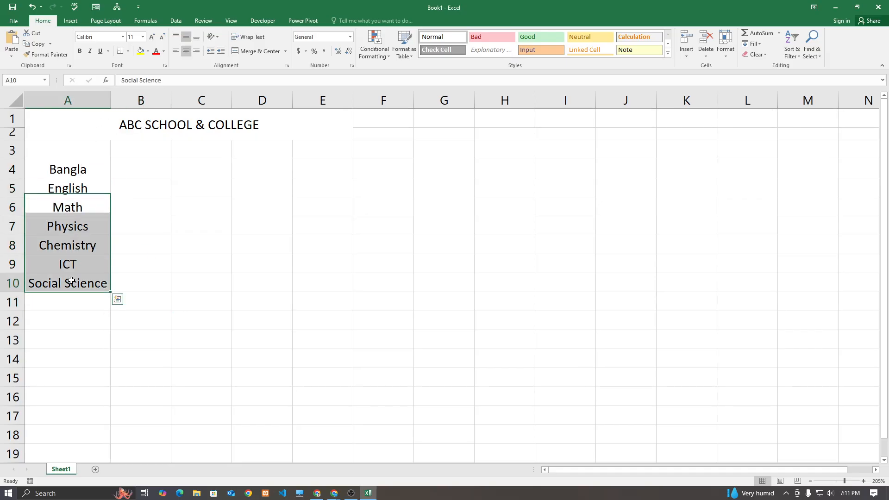
pyautogui.moveTo(86, 172); pyautogui.dragTo(80, 282)
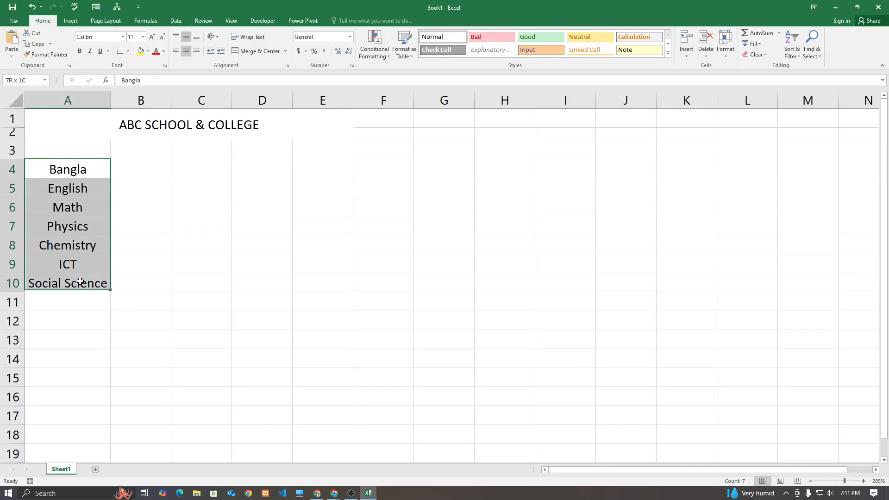
pyautogui.click(175, 51)
pyautogui.click(142, 210)
# - Enter the marks 90 for Bangla, 80 for English and 50 for Math in cells B4:B6
pyautogui.click(143, 165)
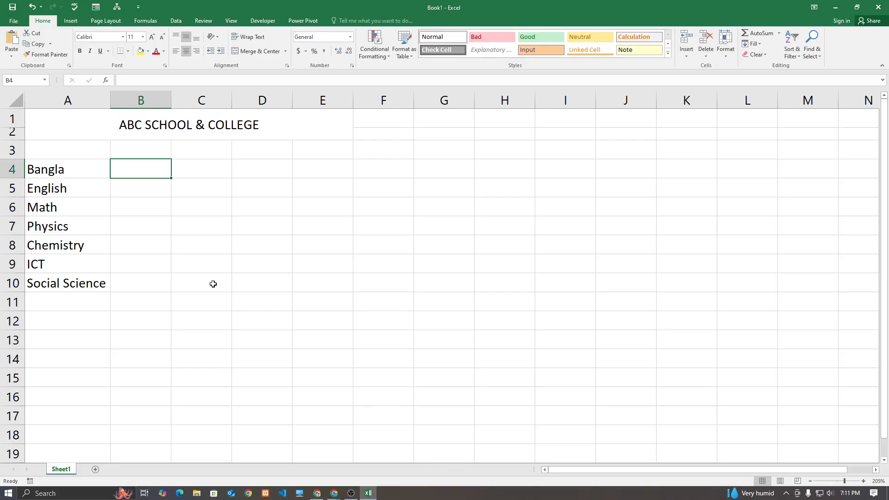
pyautogui.write('90')
pyautogui.press('Return')
pyautogui.write('80')
pyautogui.press('Return')
pyautogui.write('50')
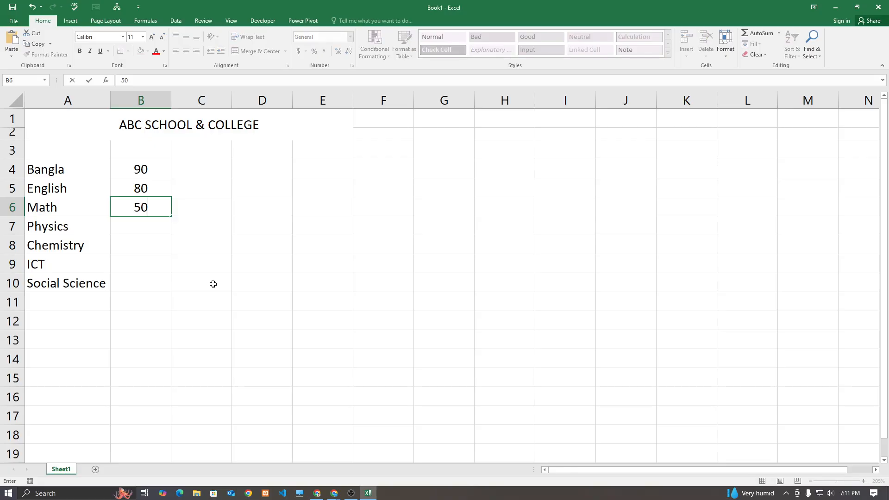
pyautogui.press('Return')
# - Enter the marks 65 for Physics, 69 for Chemistry, 95 for ICT and 78 for Social Science in cells B7:B10
pyautogui.write('65')
pyautogui.press('Return')
pyautogui.write('69')
pyautogui.press('Return')
pyautogui.write('9')
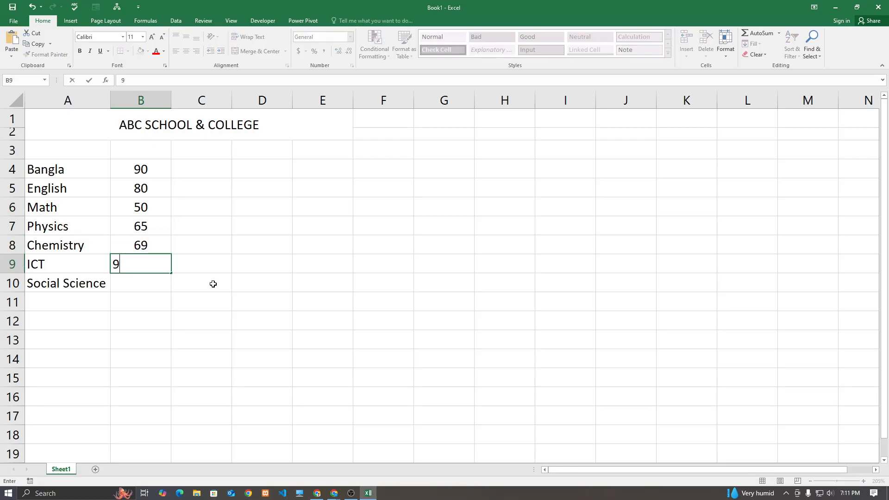
pyautogui.write('5')
pyautogui.press('Return')
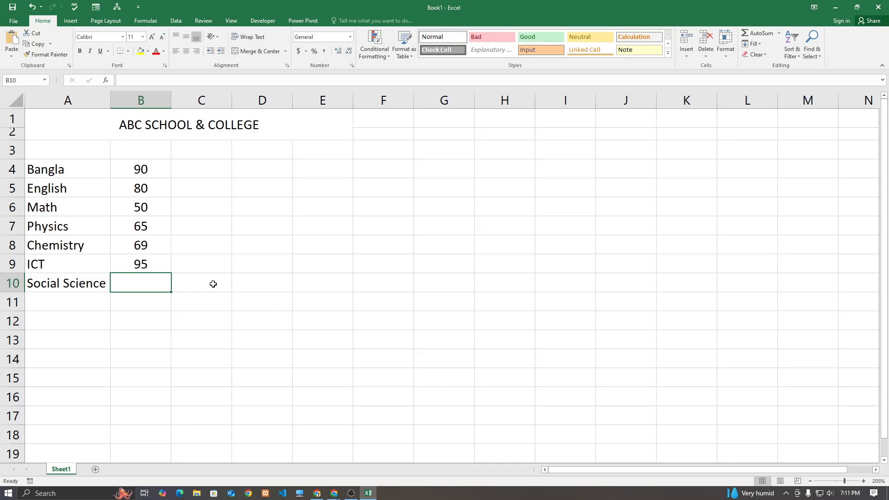
pyautogui.write('78')
pyautogui.press('Return')
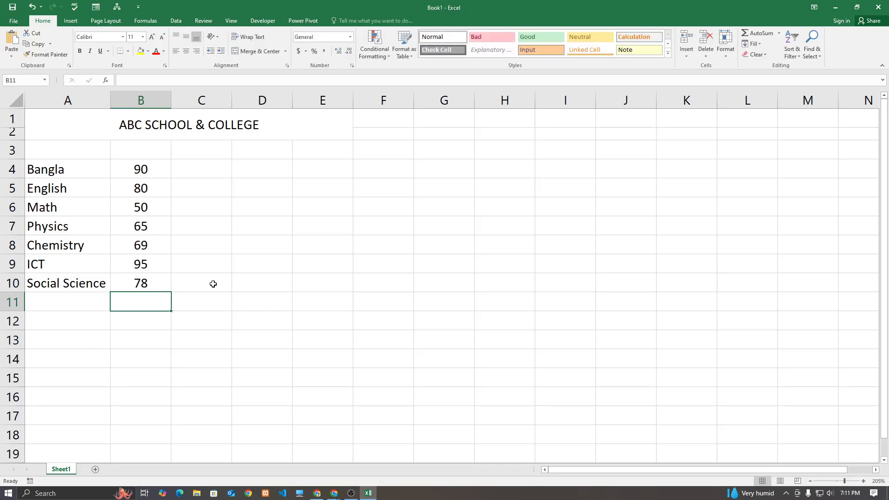
# - Add the column headers "Subject" in cell A3 and "Mark" in cell B3
pyautogui.click(73, 147)
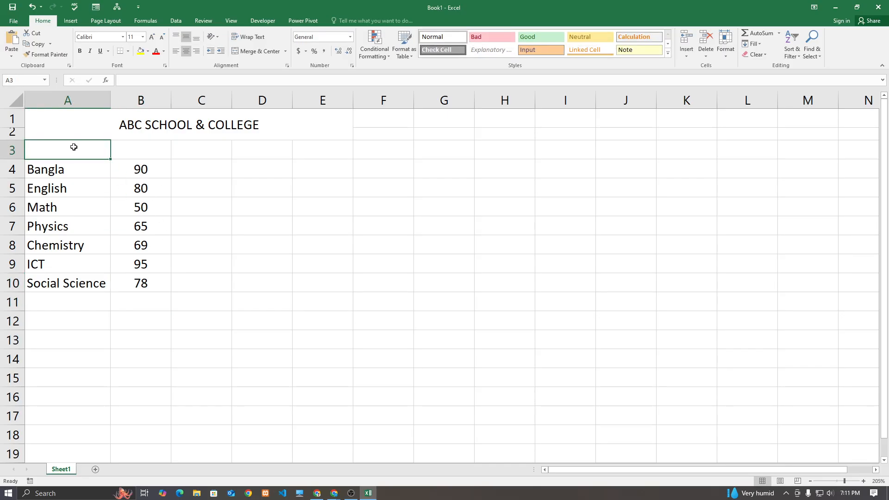
pyautogui.write('Subject')
pyautogui.press('Tab')
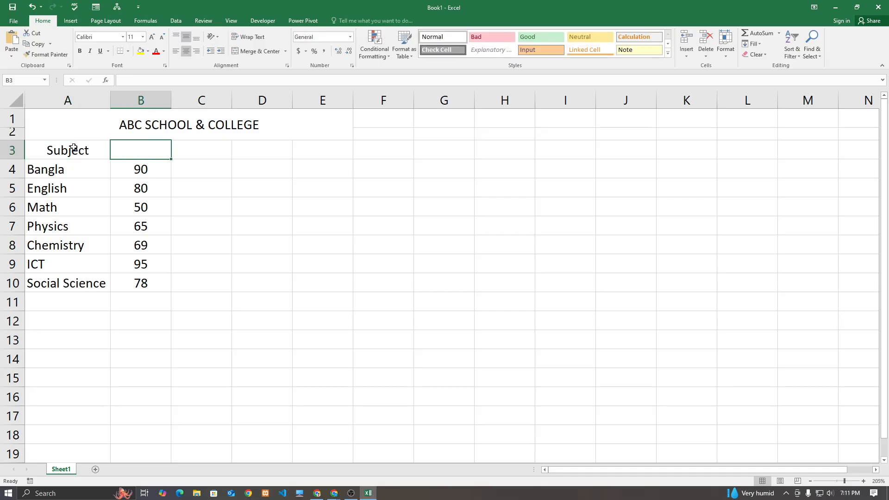
pyautogui.write('Mark')
pyautogui.press('Tab')
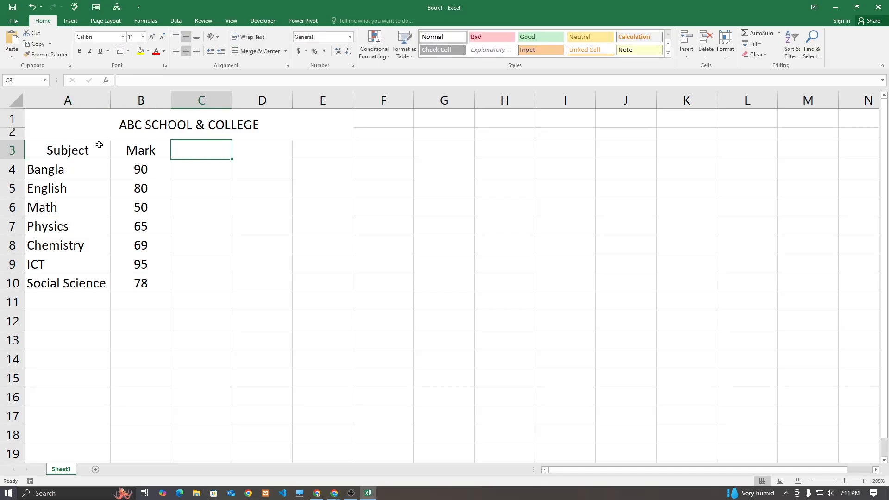
# - Make the header text in row 3 bold
pyautogui.click(12, 151)
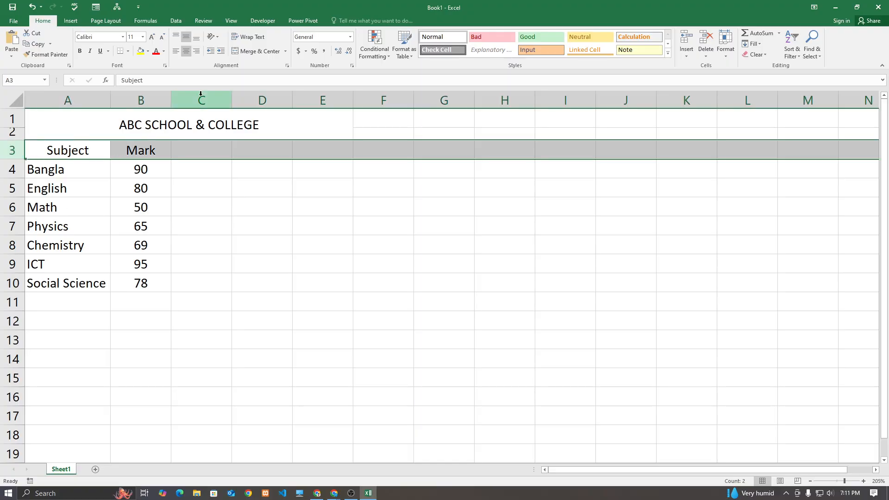
pyautogui.click(81, 52)
pyautogui.click(166, 331)
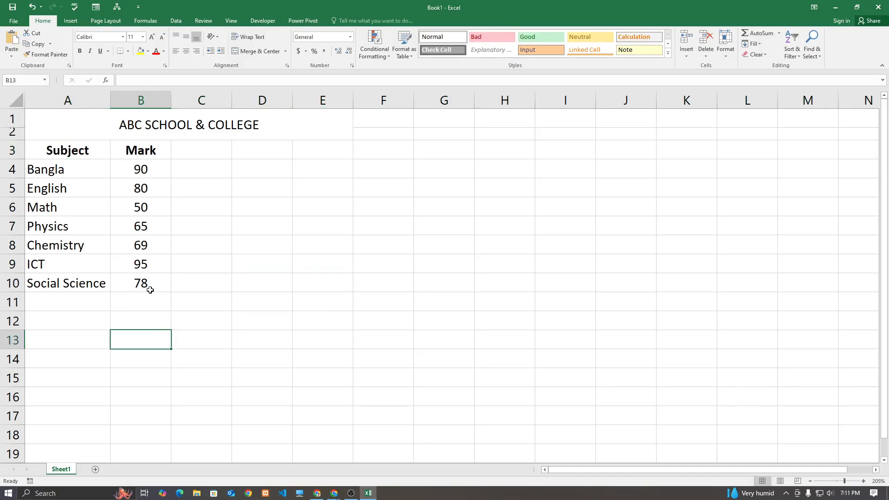
# - Switch to the Google Meet call to check on the meeting, and return to the Excel workbook
pyautogui.click(153, 180)
pyautogui.click(200, 172)
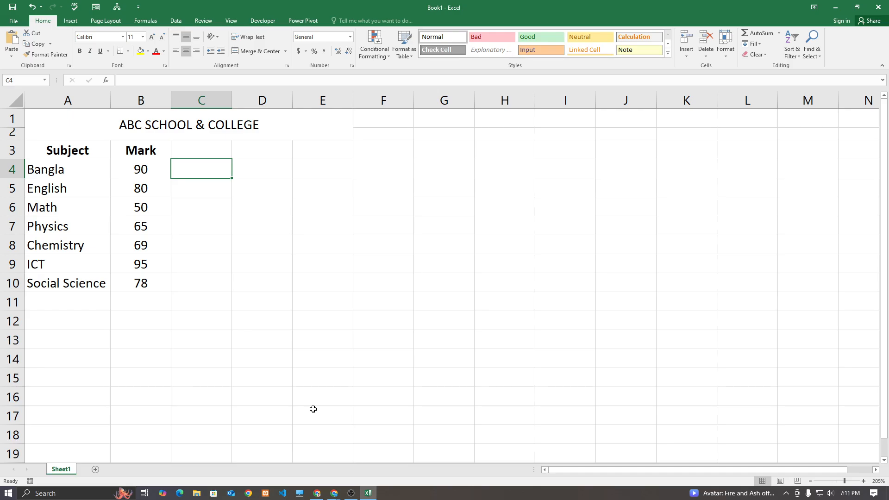
pyautogui.click(334, 493)
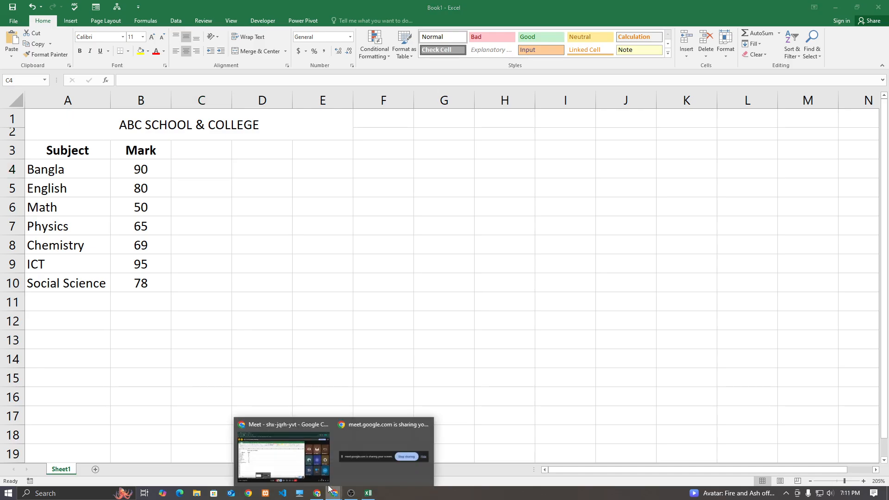
pyautogui.click(304, 449)
pyautogui.click(368, 493)
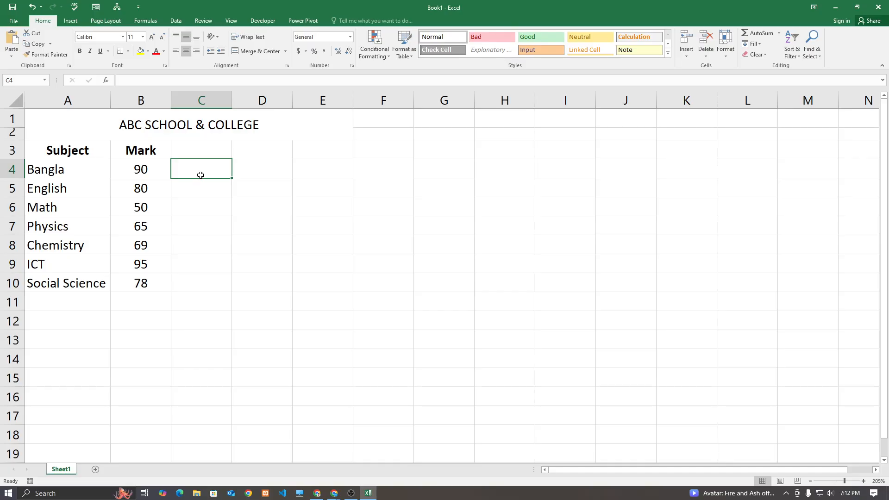
pyautogui.click(202, 203)
pyautogui.click(202, 172)
pyautogui.click(221, 155)
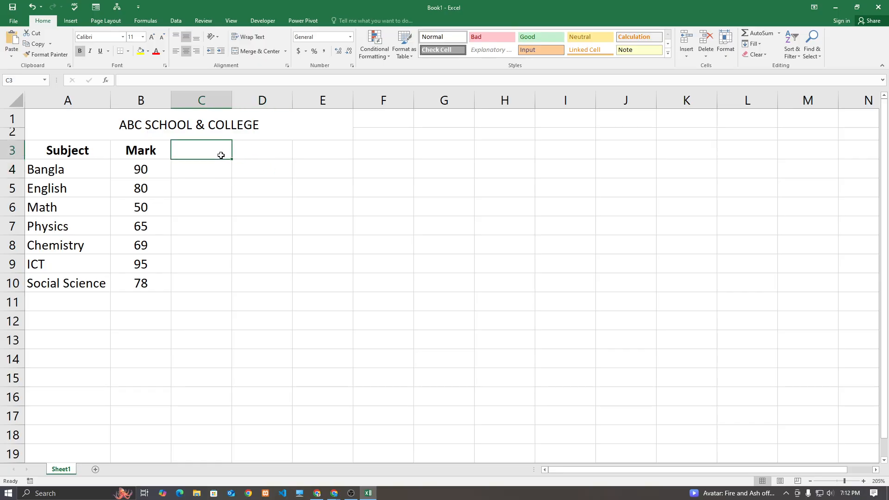
# - Enter the column header "Letter Grade" in cell C3 and widen column C to fit it
pyautogui.click(204, 171)
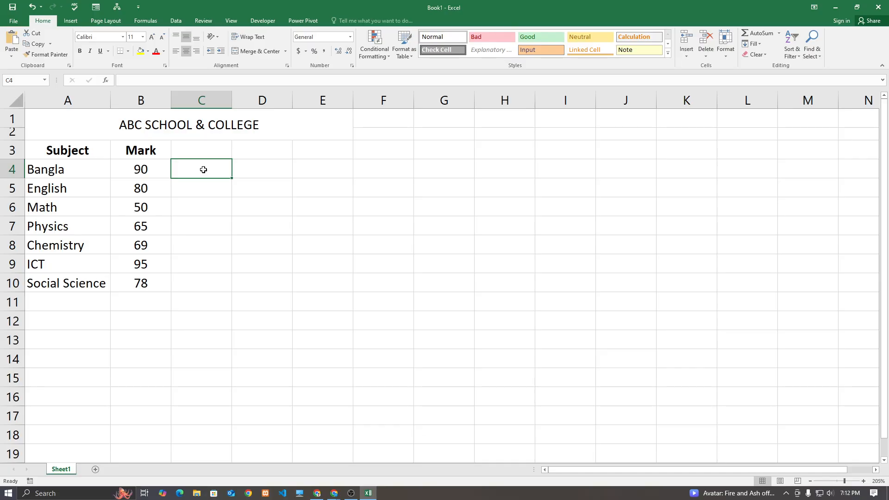
pyautogui.press('Up')
pyautogui.write('Letter')
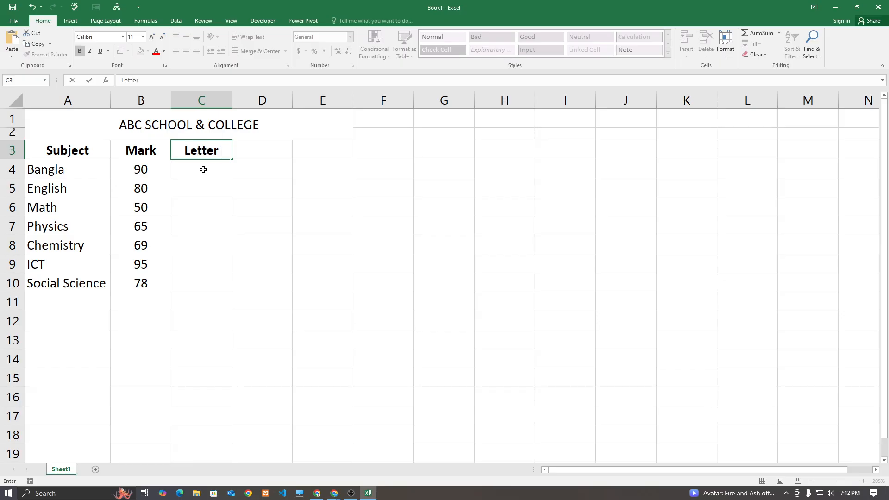
pyautogui.write(' GRade')
pyautogui.press('BackSpace')
pyautogui.press('BackSpace')
pyautogui.press('BackSpace')
pyautogui.press('BackSpace')
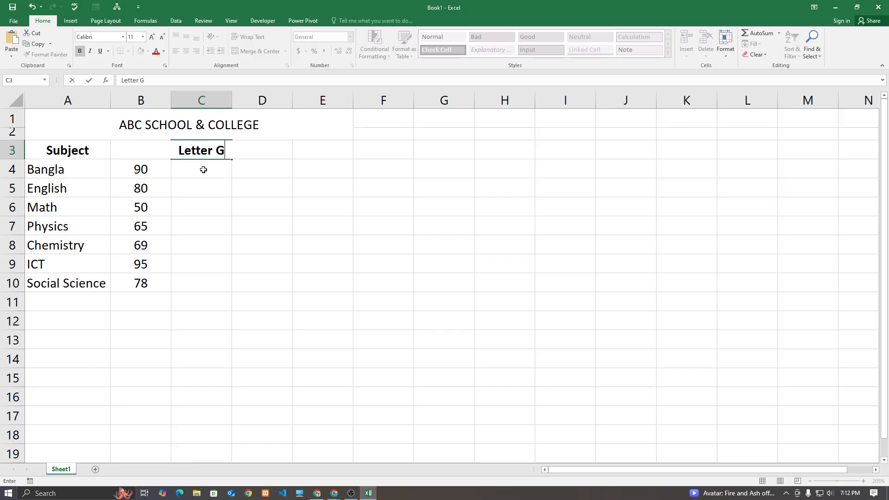
pyautogui.write('rade')
pyautogui.press('Return')
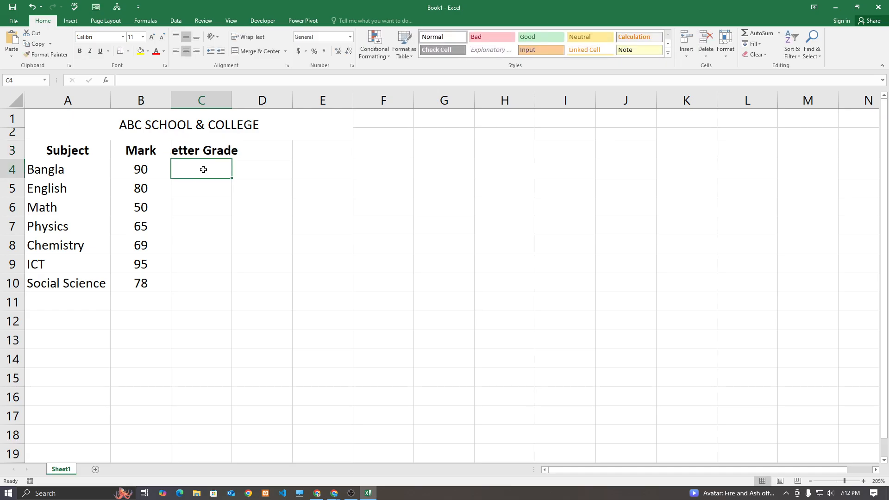
pyautogui.moveTo(234, 100); pyautogui.dragTo(266, 100)
pyautogui.click(206, 206)
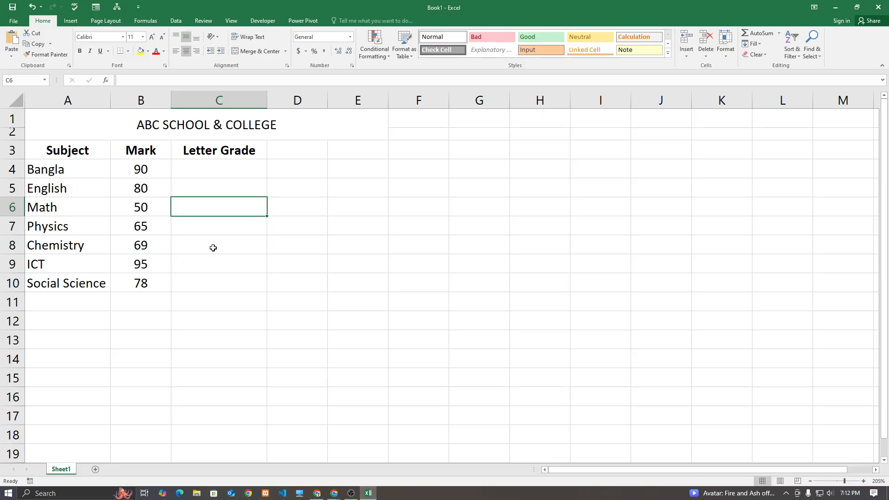
# - Switch to the Google Meet call to look at the meeting, and return to the Excel workbook
pyautogui.hotkey('alt', 'Tab')
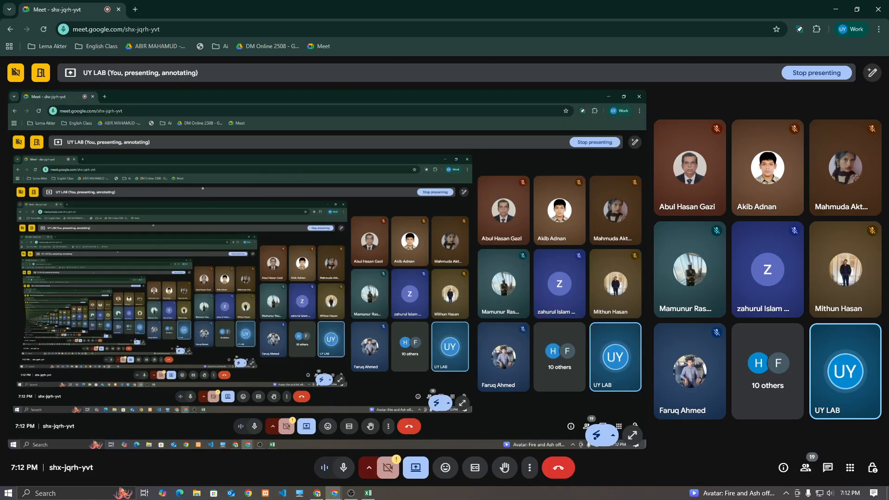
pyautogui.hotkey('alt', 'Tab')
pyautogui.hotkey('alt', 'Tab')
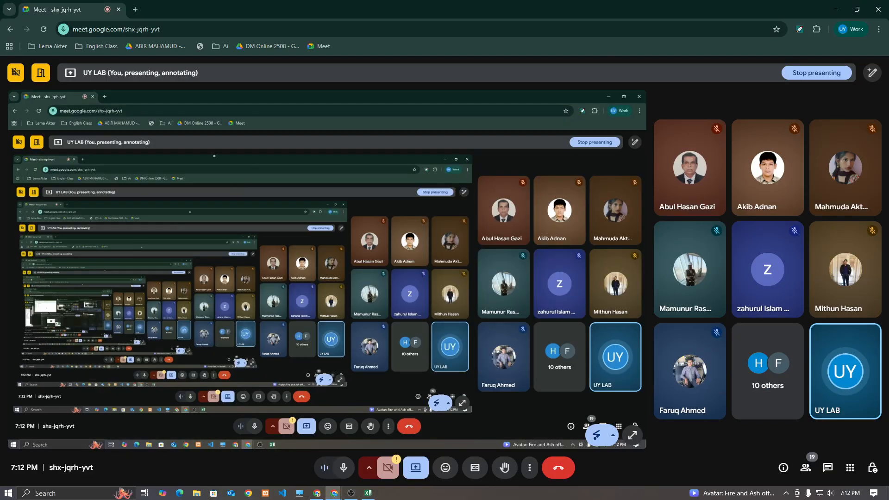
pyautogui.hotkey('alt', 'Tab')
# - Start an IF formula in cell C4 that returns "A+" when the mark in B4 is >=80
pyautogui.click(225, 170)
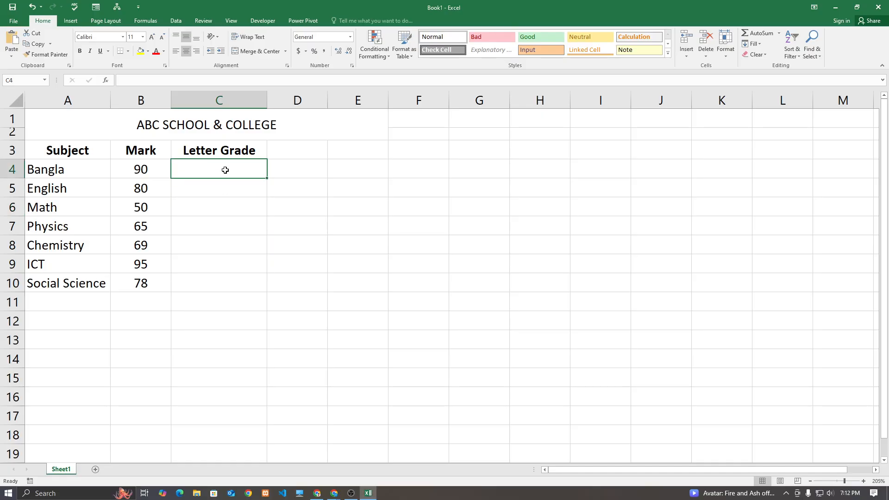
pyautogui.write('=IF(')
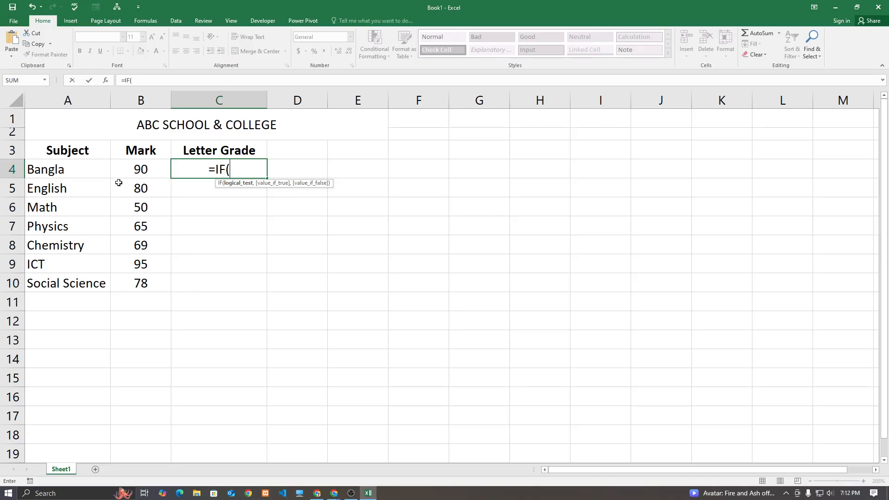
pyautogui.click(137, 171)
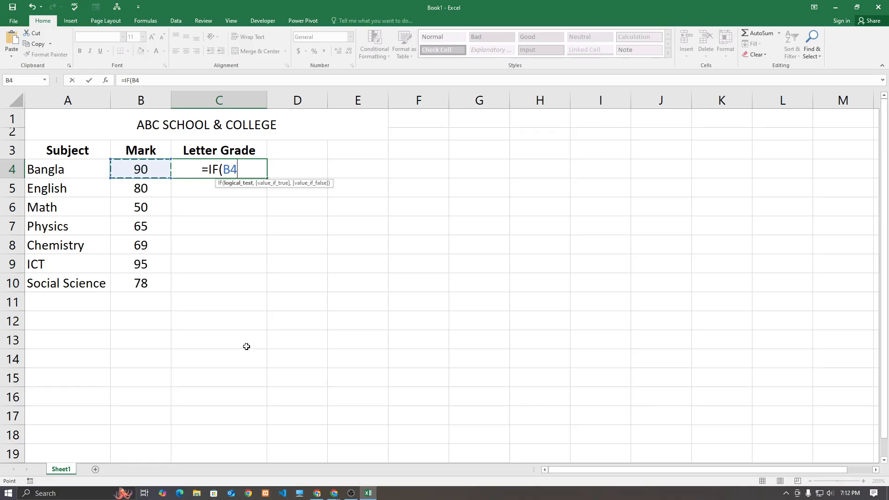
pyautogui.write('>')
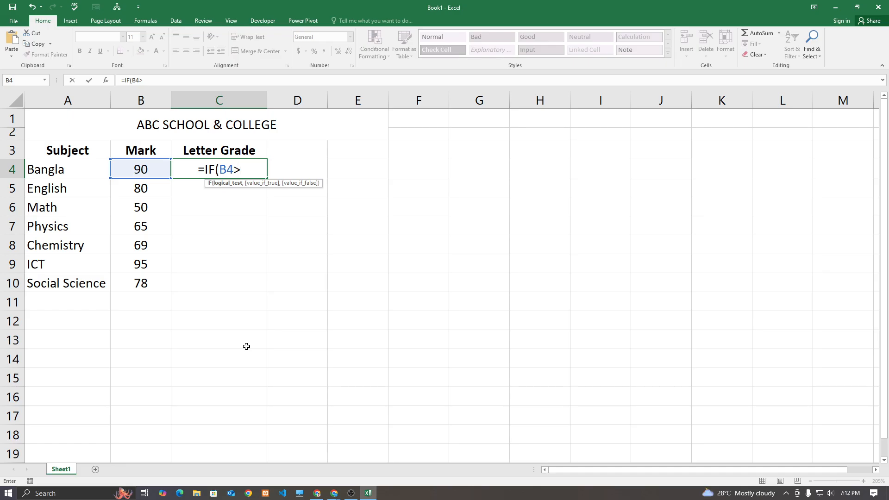
pyautogui.write('8')
pyautogui.press('BackSpace')
pyautogui.write('=')
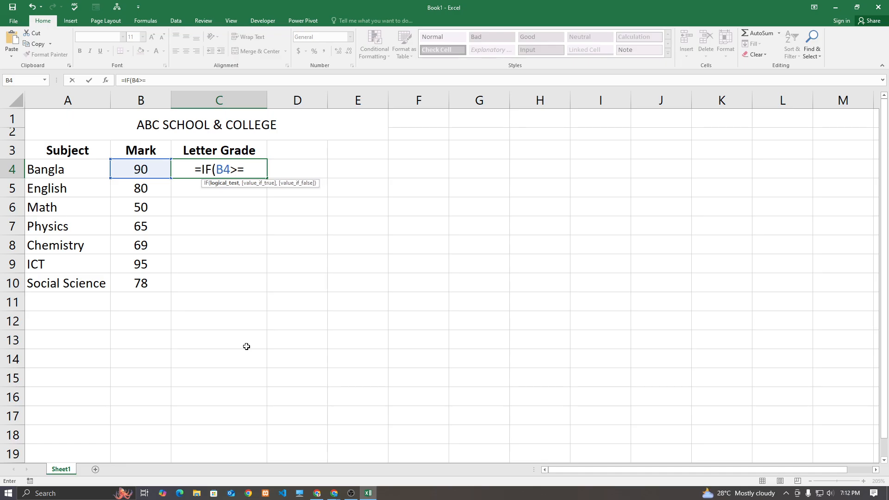
pyautogui.write('80,')
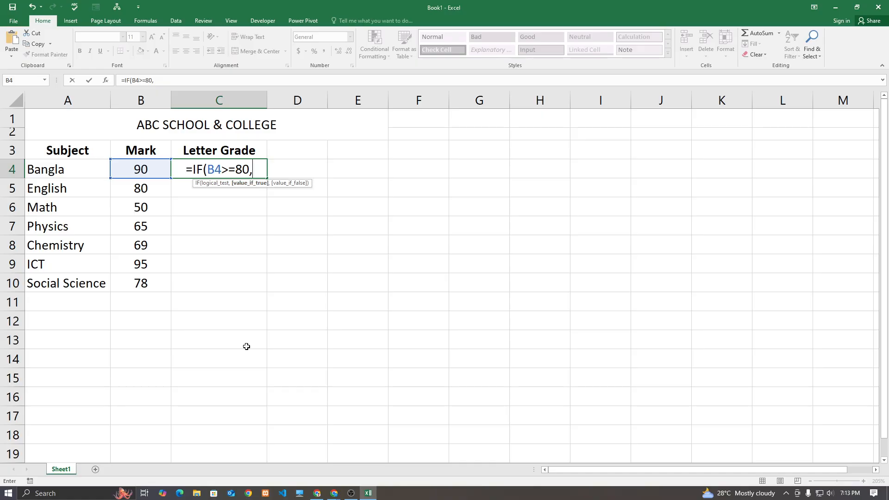
pyautogui.write('"A')
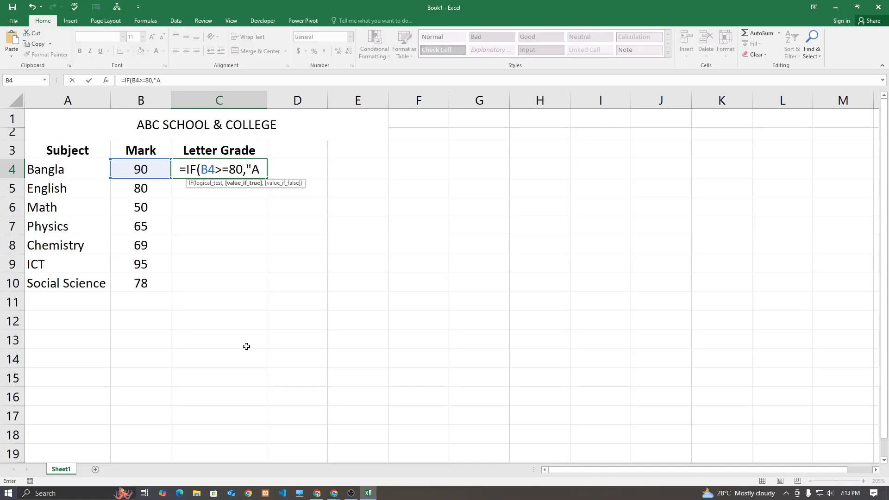
pyautogui.write('+"')
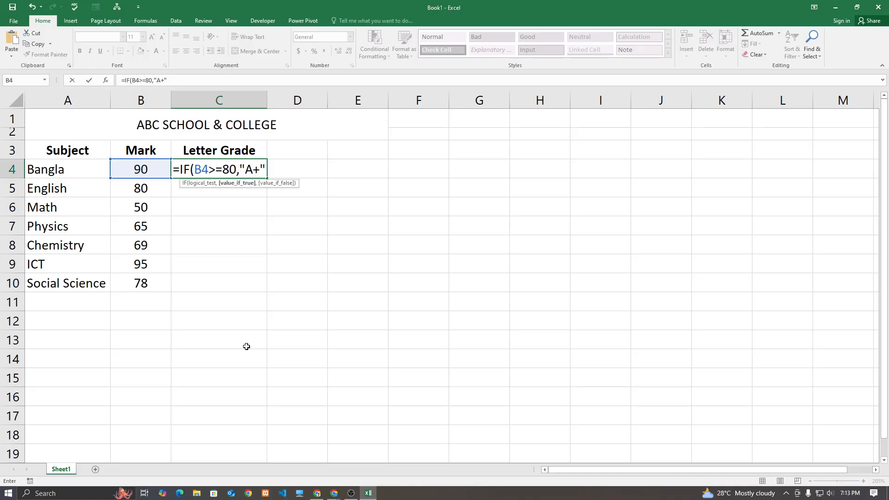
pyautogui.write(',')
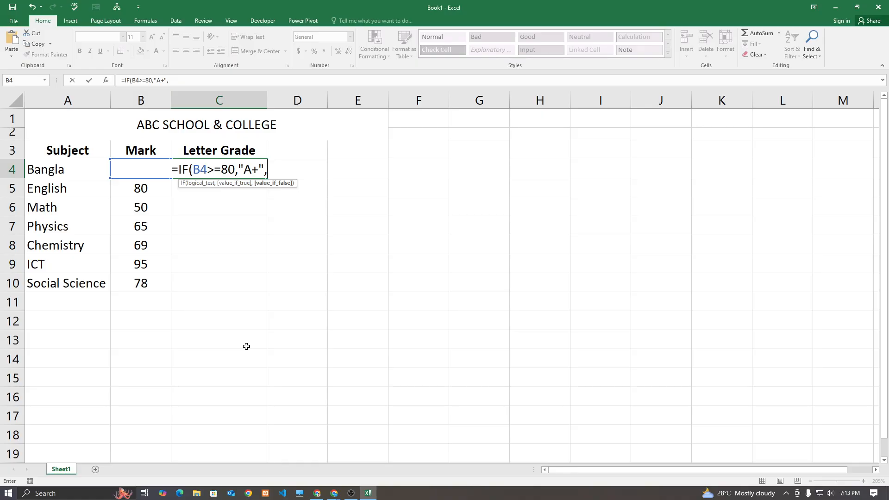
# - Add a nested IF to the C4 formula that returns "A" when B4>=75
pyautogui.write('IF(')
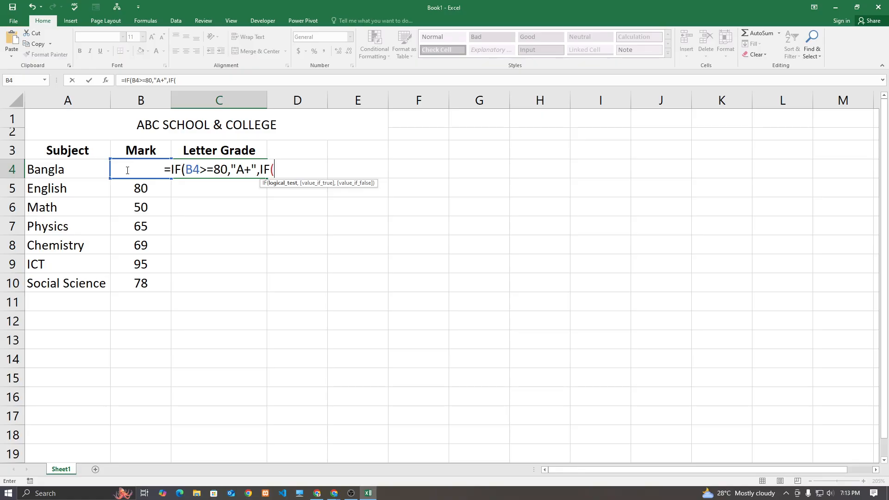
pyautogui.write('B4')
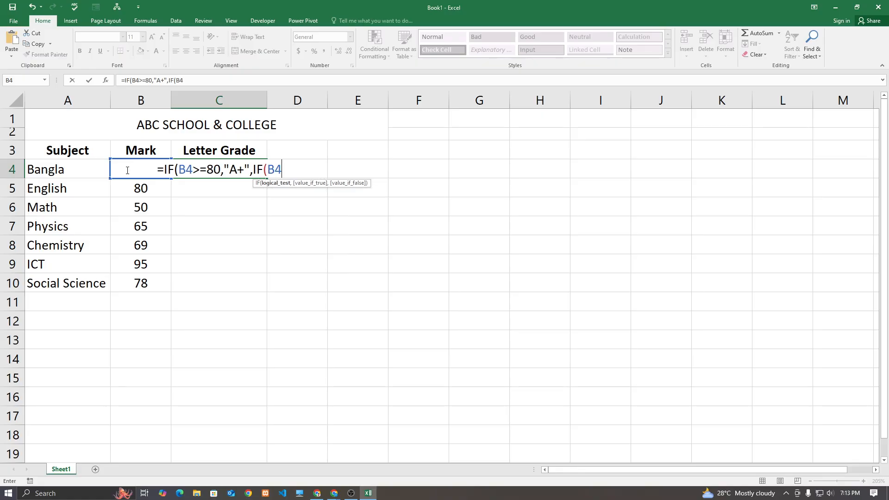
pyautogui.write('>=')
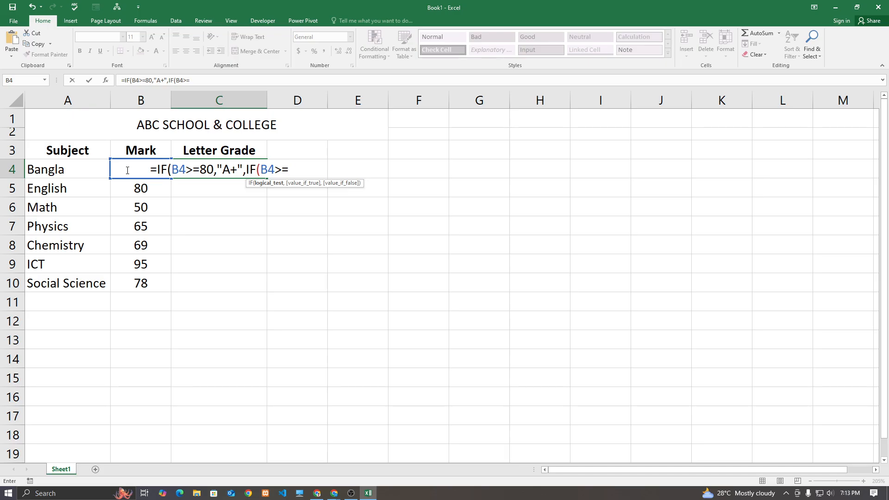
pyautogui.write('75')
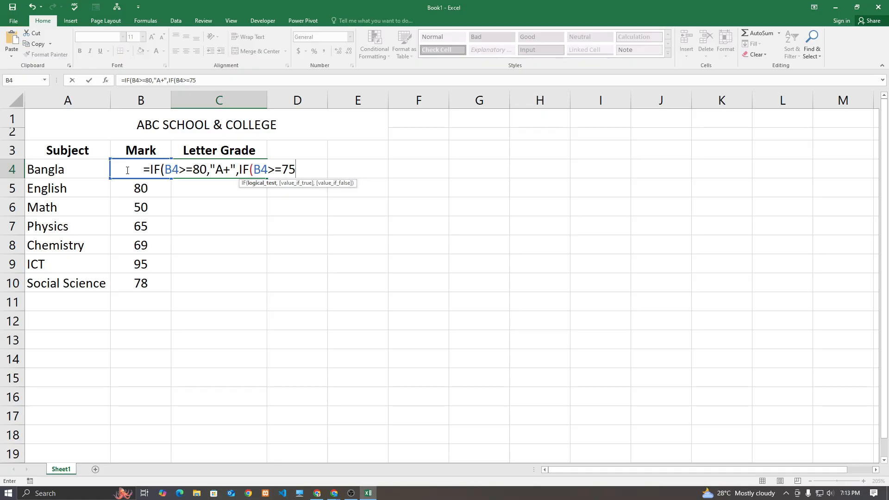
pyautogui.write(',')
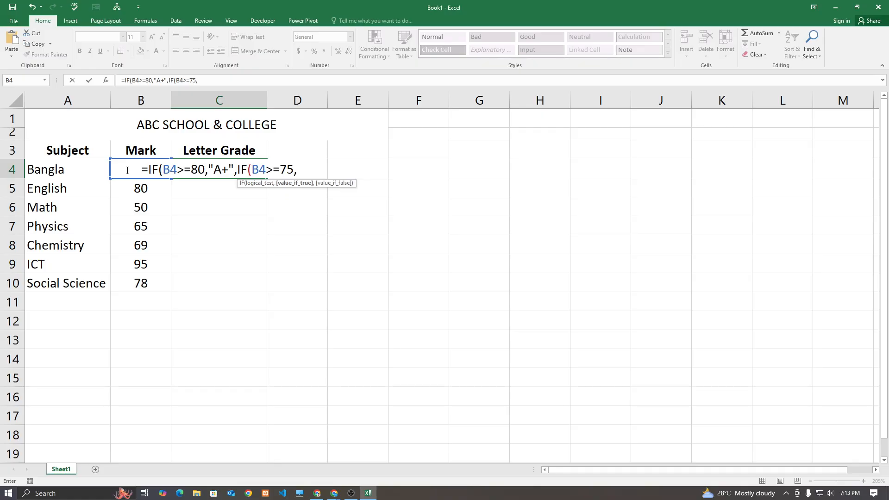
pyautogui.write('"')
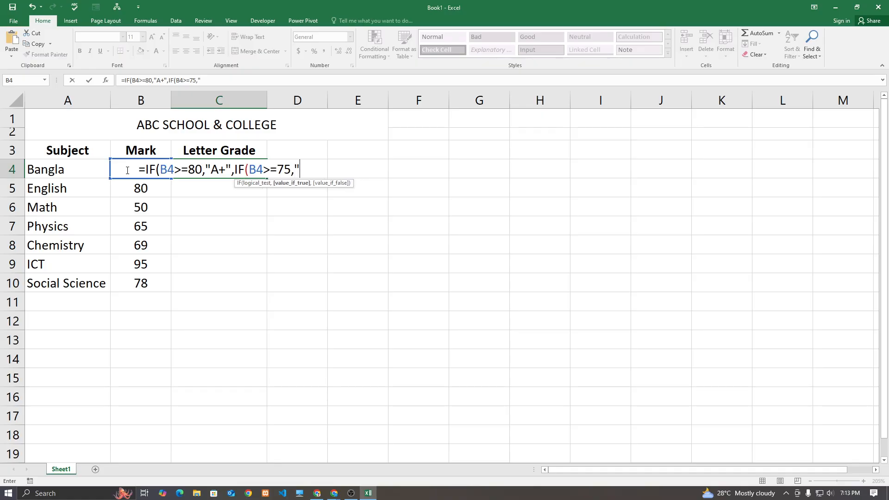
pyautogui.write('A"')
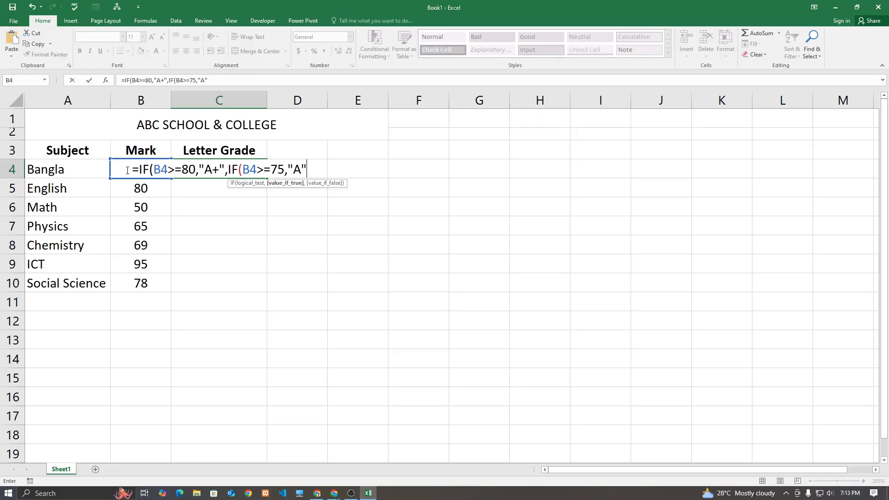
pyautogui.write(',')
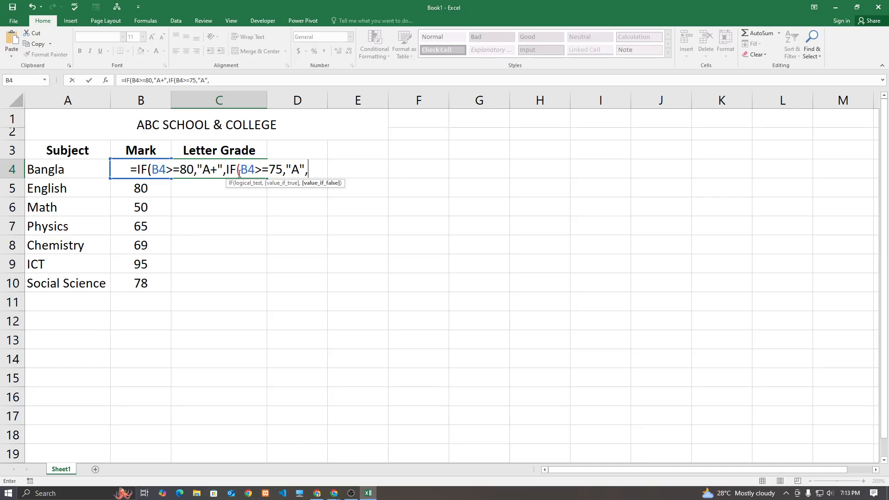
# - Duplicate the nested IF(B4>=75,"A", segment so that the C4 formula contains it four times in a row
pyautogui.moveTo(314, 167); pyautogui.dragTo(226, 170)
pyautogui.hotkey('ctrl', 'c')
pyautogui.hotkey('ctrl', 'v')
pyautogui.hotkey('ctrl', 'v')
pyautogui.hotkey('ctrl', 'v')
pyautogui.hotkey('ctrl', 'v')
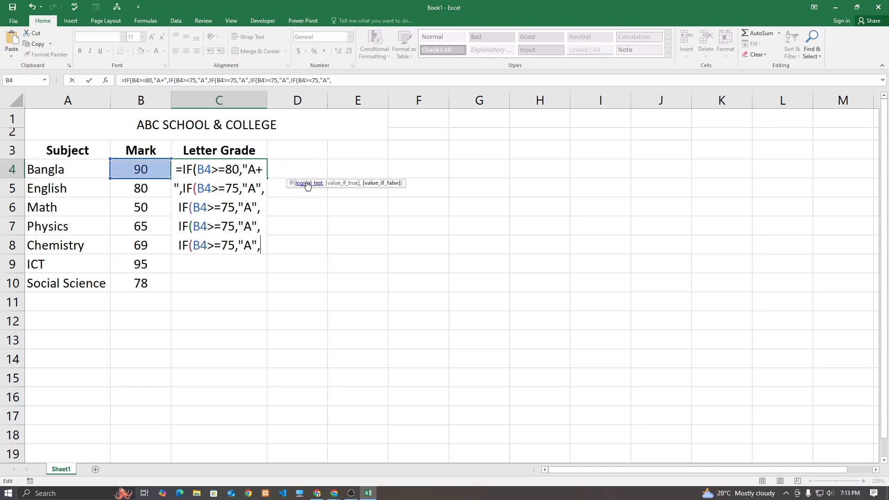
pyautogui.click(247, 170)
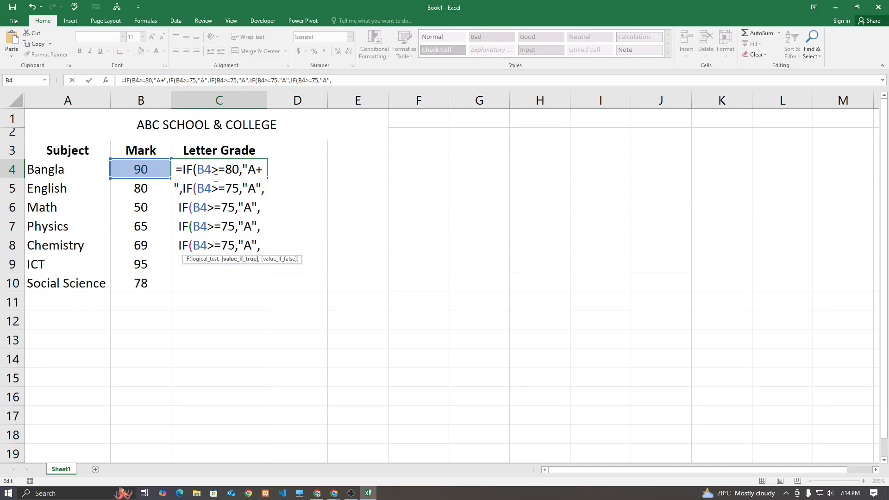
pyautogui.press('Return')
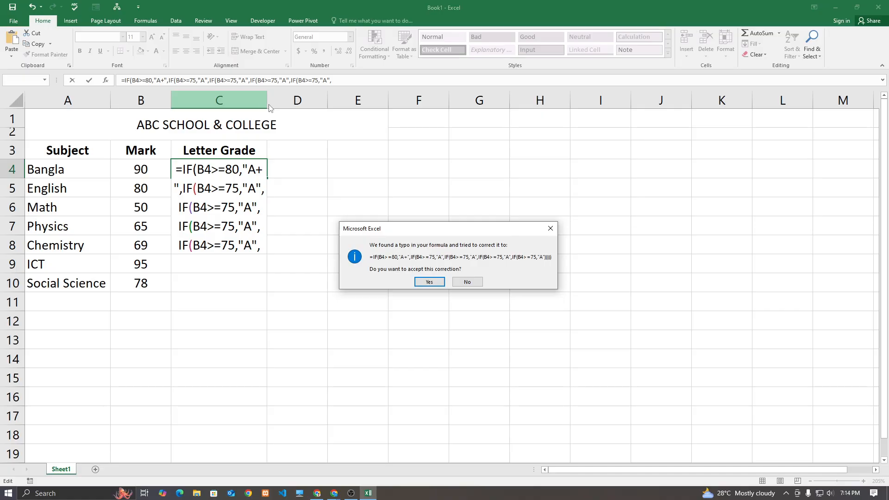
pyautogui.click(550, 231)
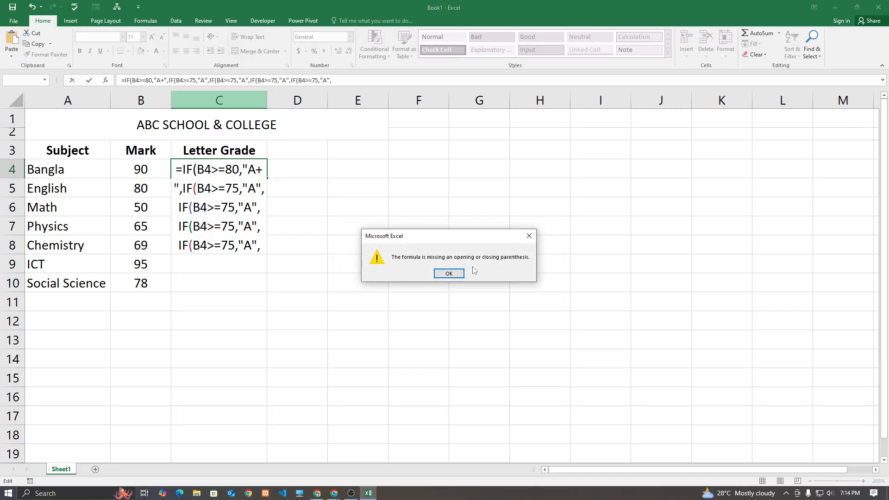
pyautogui.click(448, 273)
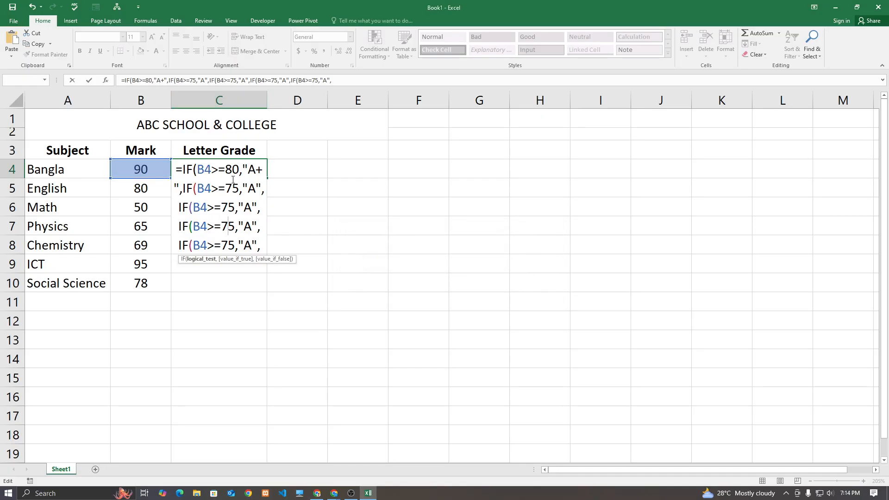
pyautogui.press('Return')
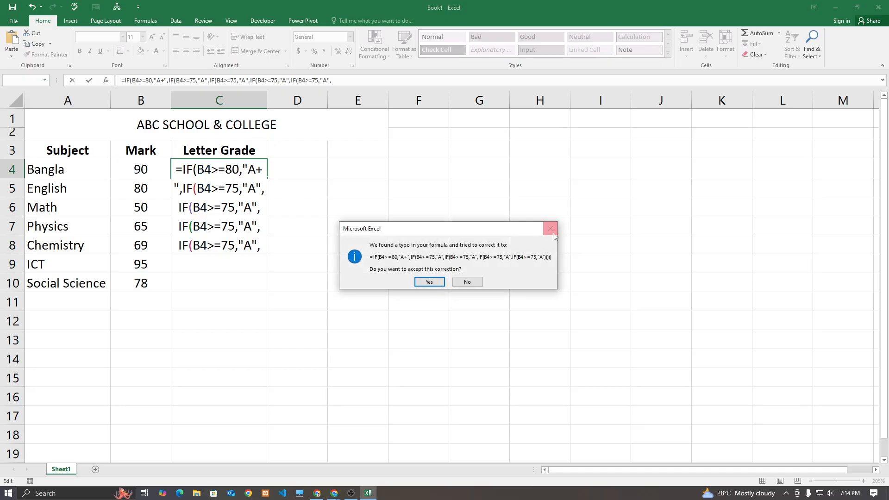
pyautogui.click(467, 282)
pyautogui.press('Return')
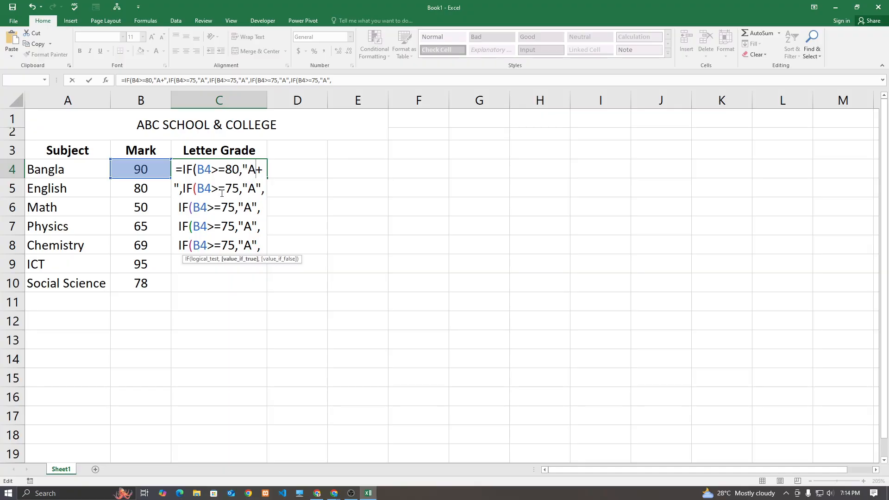
# - Change the second nested IF in the C4 formula to test B4>=70 and return "A-"
pyautogui.click(248, 188)
pyautogui.click(235, 207)
pyautogui.press('BackSpace')
pyautogui.write('0')
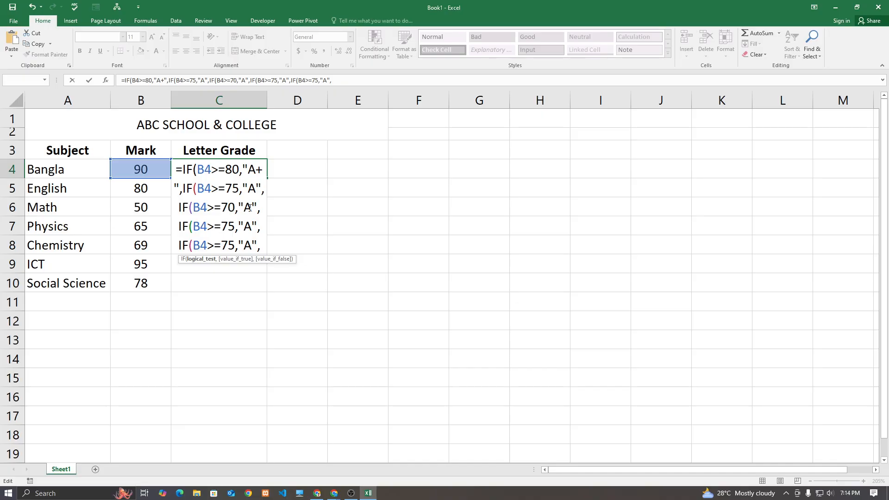
pyautogui.click(249, 207)
pyautogui.write('-')
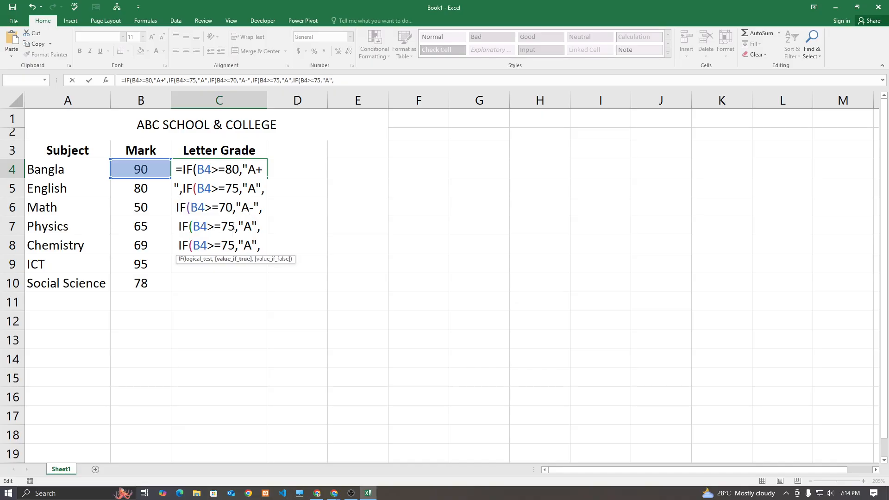
# - Change the third nested IF in the C4 formula to test B4>=60 and return "B"
pyautogui.moveTo(235, 225); pyautogui.dragTo(221, 226)
pyautogui.write('60')
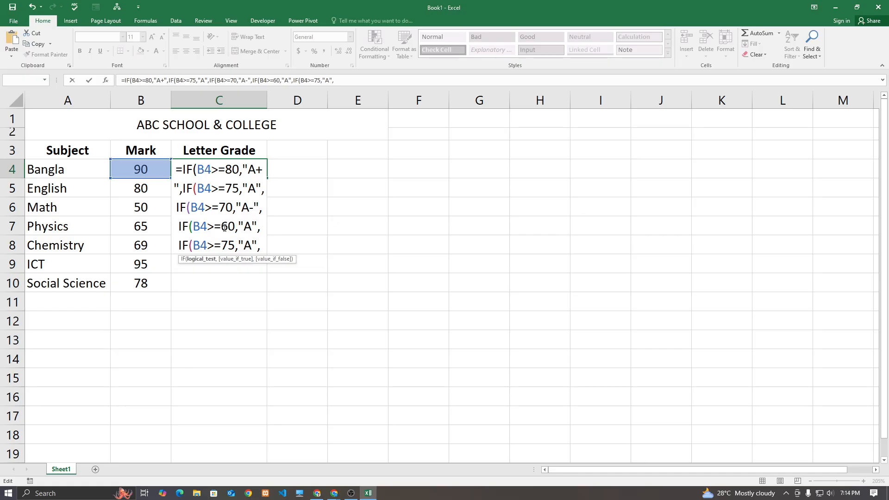
pyautogui.press('Right')
pyautogui.press('Right')
pyautogui.press('Right')
pyautogui.press('BackSpace')
pyautogui.write('B')
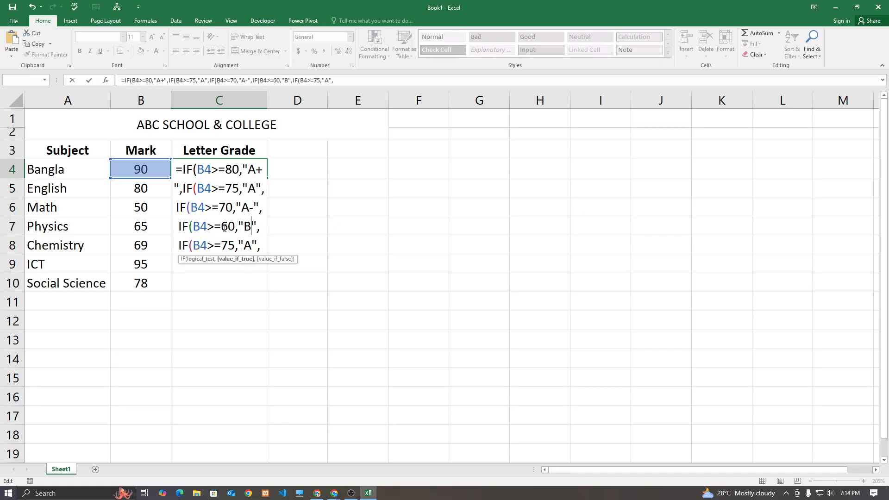
# - Change the last nested IF in the C4 formula to test B4>=50 and return "C"
pyautogui.press('Left')
pyautogui.press('Left')
pyautogui.press('Left')
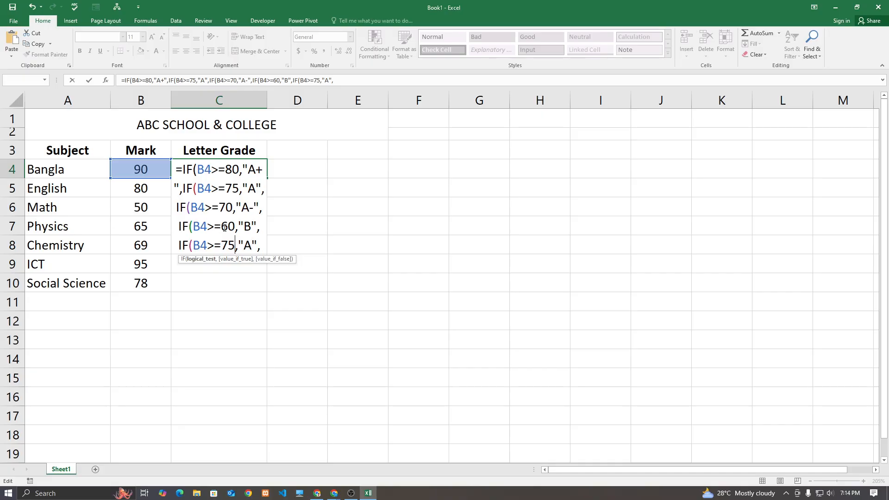
pyautogui.press('BackSpace')
pyautogui.press('BackSpace')
pyautogui.write('50')
pyautogui.press('Right')
pyautogui.press('Right')
pyautogui.press('Right')
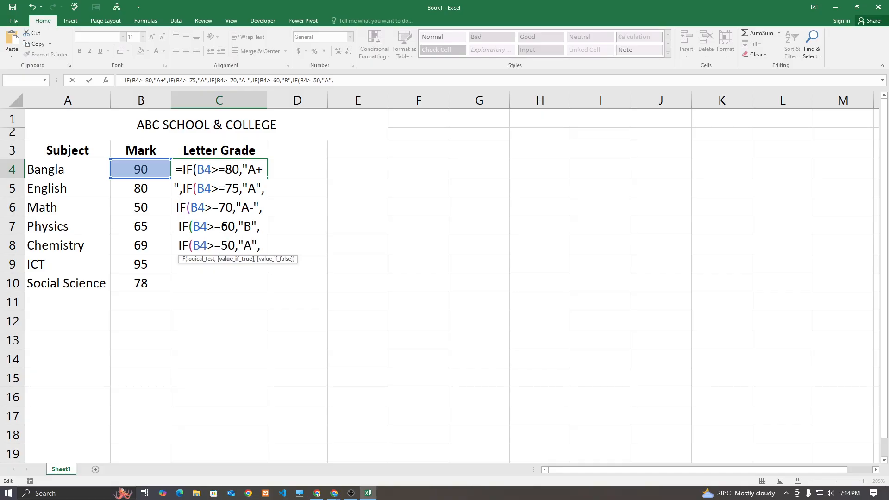
pyautogui.press('BackSpace')
pyautogui.write('c')
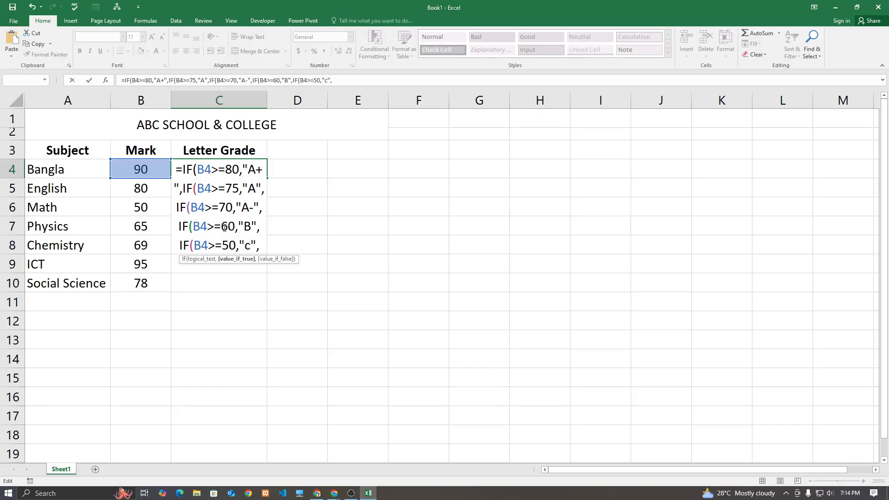
pyautogui.press('BackSpace')
pyautogui.write('C')
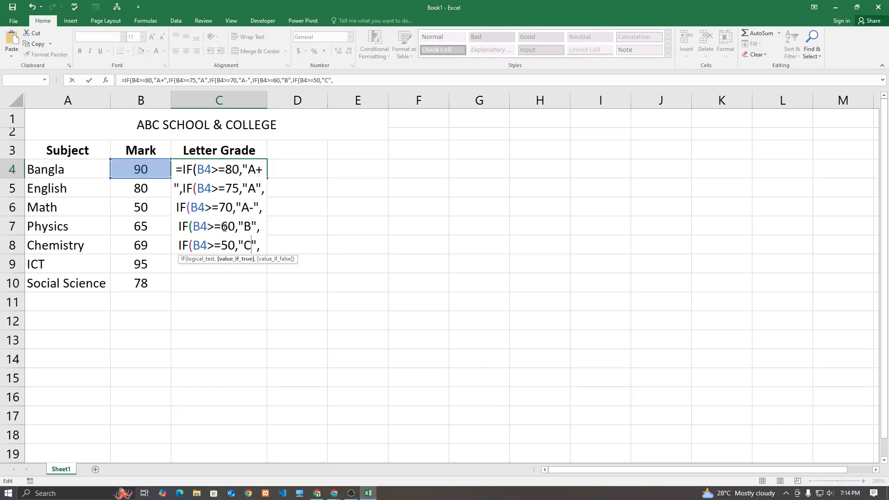
# - Append a copy of the IF(B4>=50,"C", segment to the end of the C4 formula
pyautogui.moveTo(261, 245); pyautogui.dragTo(178, 246)
pyautogui.hotkey('ctrl', 'c')
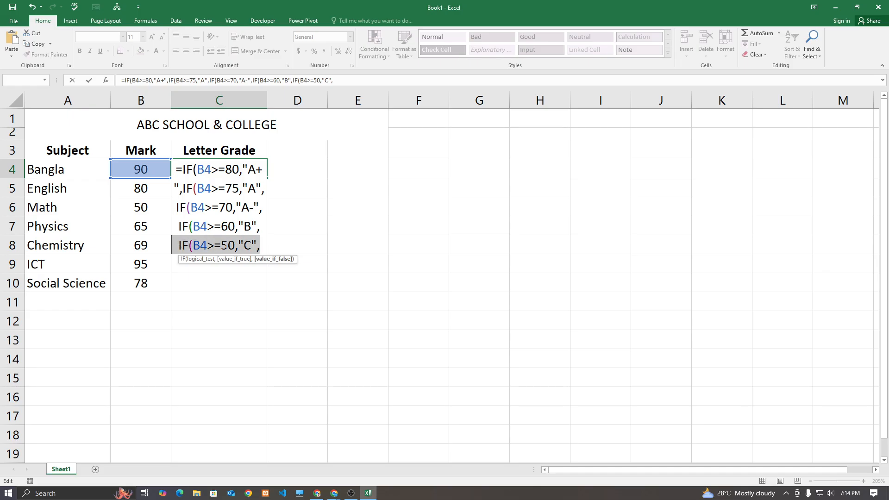
pyautogui.click(259, 246)
pyautogui.press('Return')
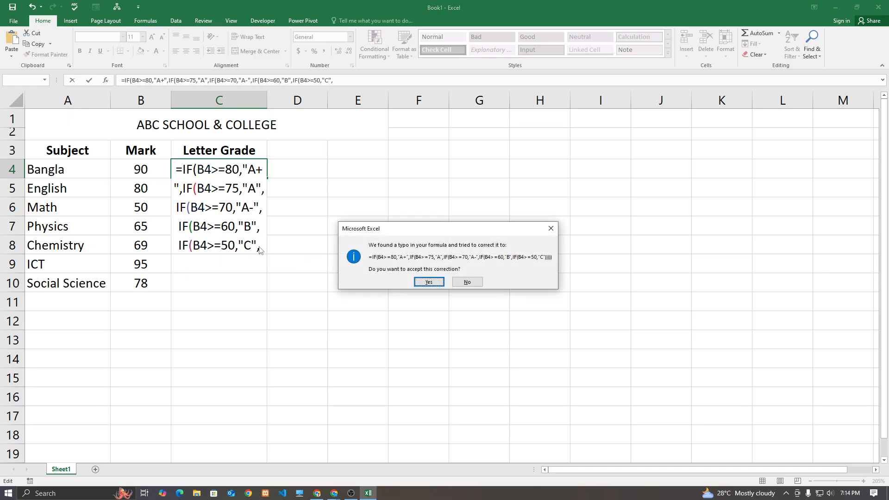
pyautogui.click(551, 228)
pyautogui.click(528, 235)
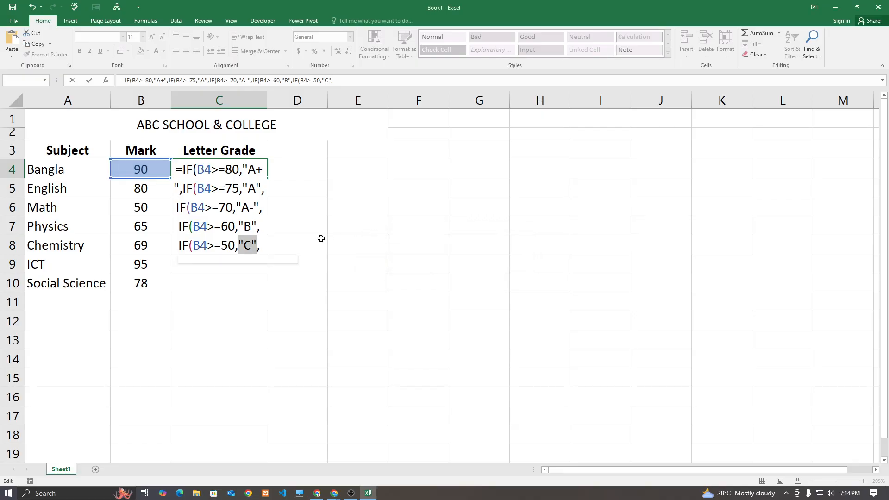
pyautogui.press('End')
pyautogui.press('Return')
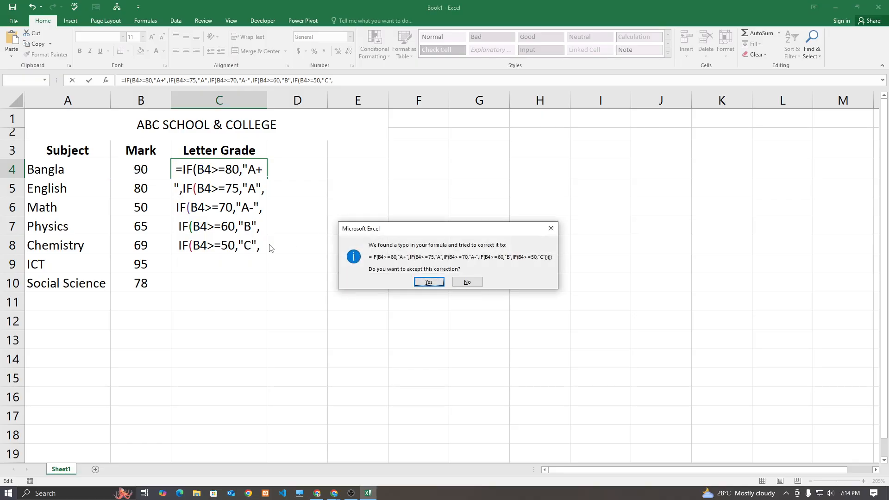
pyautogui.click(551, 229)
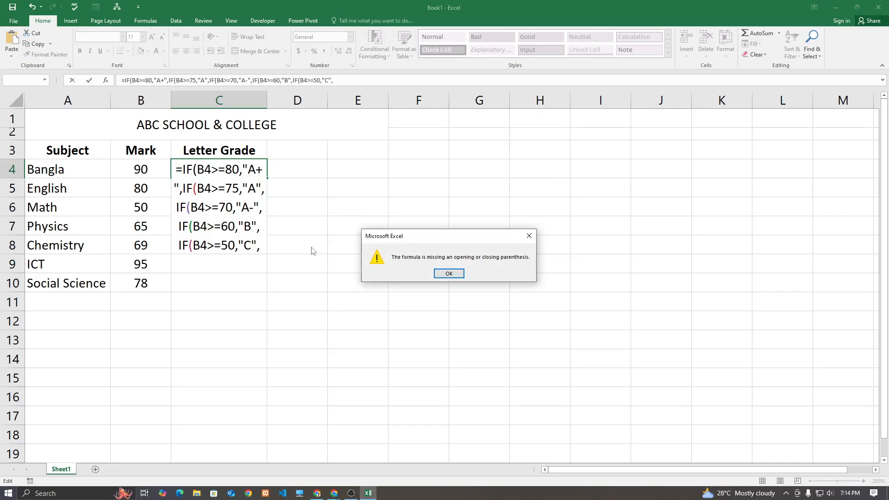
pyautogui.click(529, 235)
pyautogui.press('End')
pyautogui.hotkey('ctrl', 'v')
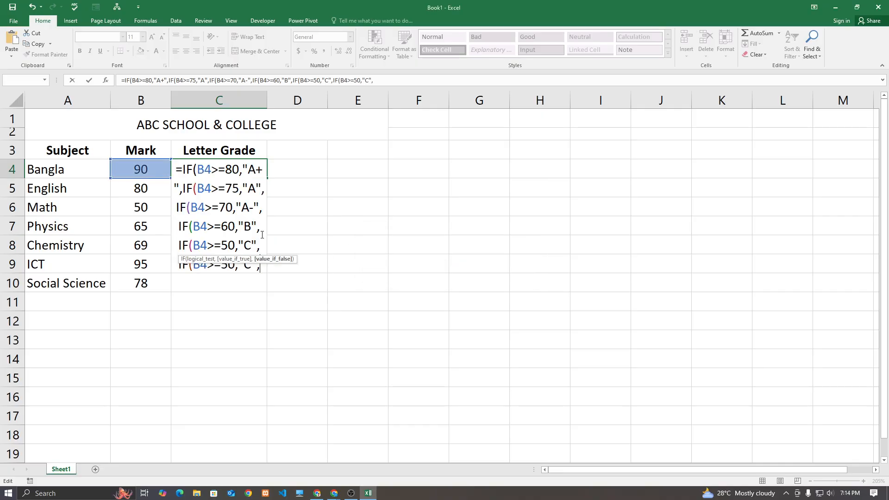
# - Change the appended IF copy in the C4 formula to test B4>=40 and return "D"
pyautogui.click(227, 265)
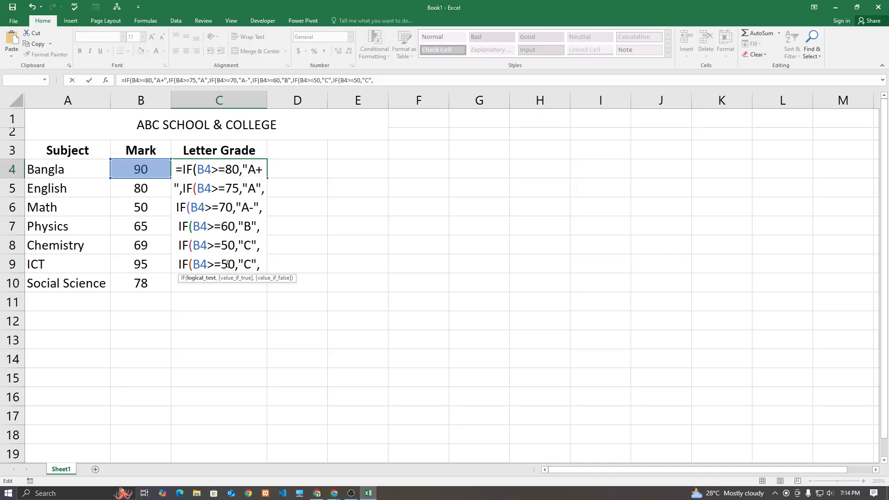
pyautogui.press('BackSpace')
pyautogui.write('4')
pyautogui.press('Right')
pyautogui.press('Right')
pyautogui.press('Right')
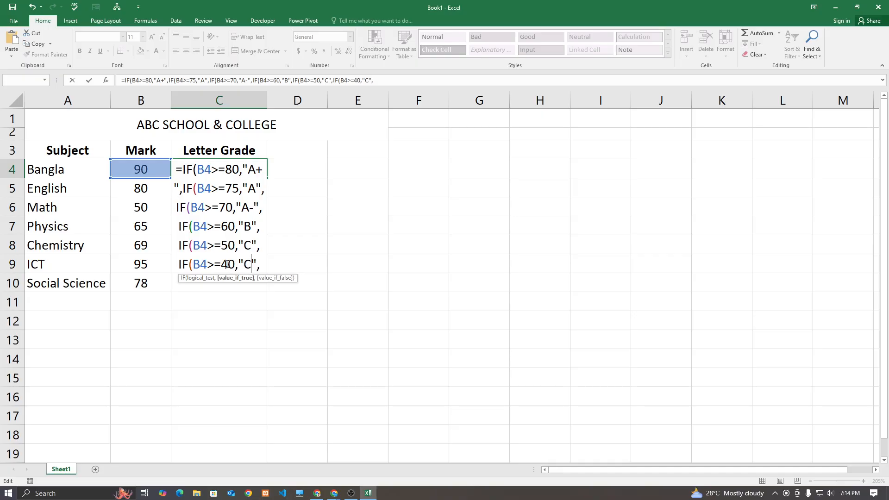
pyautogui.press('BackSpace')
pyautogui.write('D')
pyautogui.press('Right')
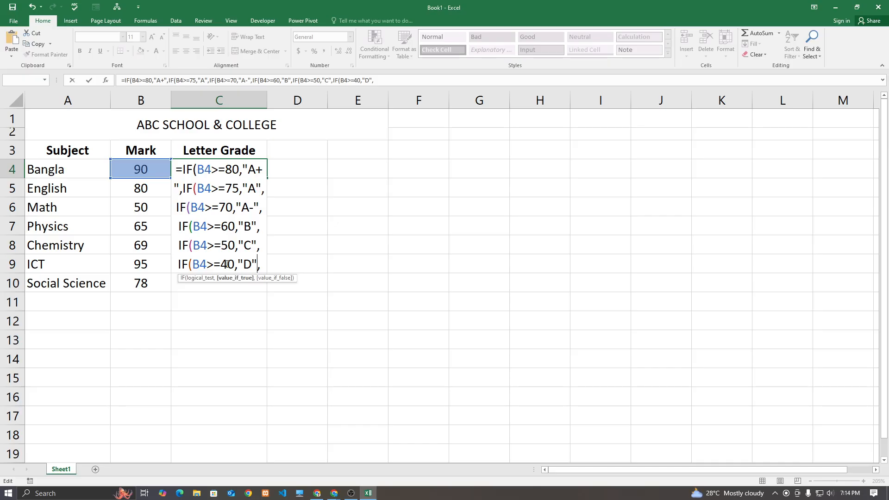
# - Complete the C4 formula with "F" as the final value if false, close all six parentheses and enter it
pyautogui.press('Right')
pyautogui.write('"F')
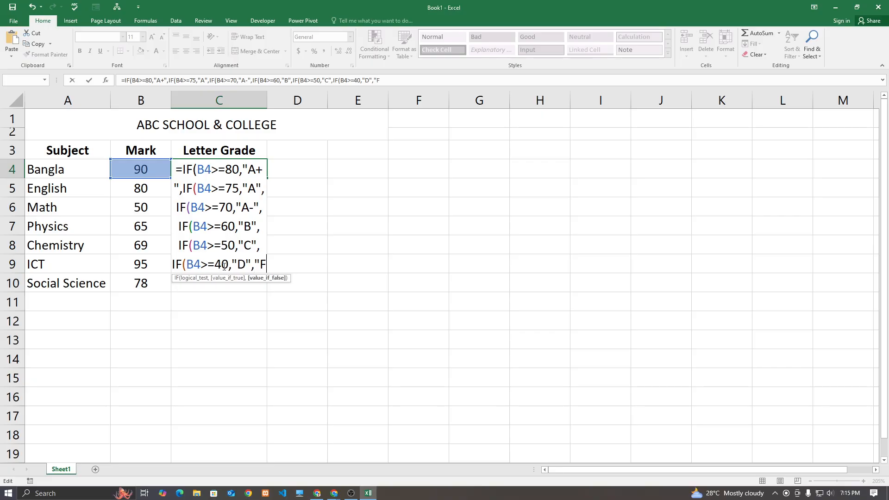
pyautogui.write('")')
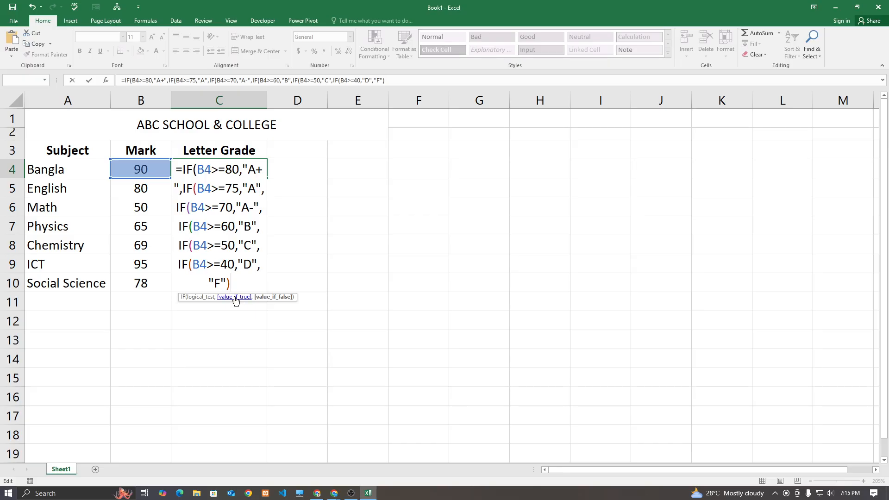
pyautogui.write('))))')
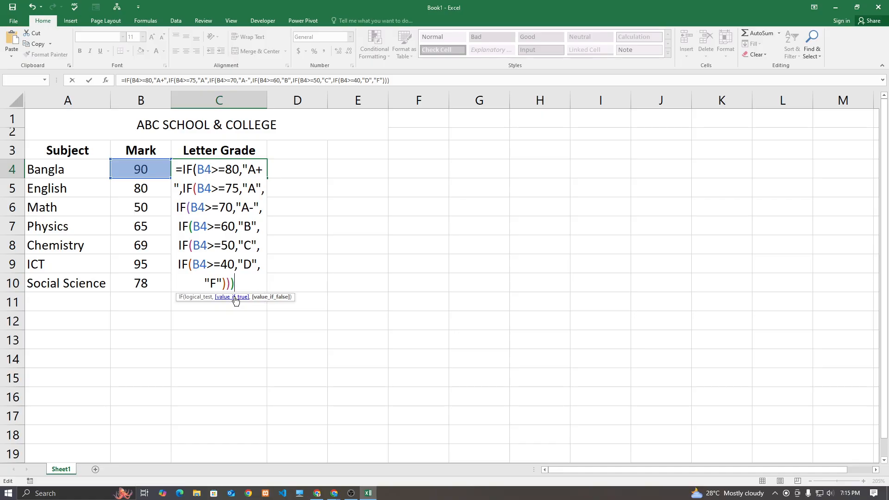
pyautogui.write(')')
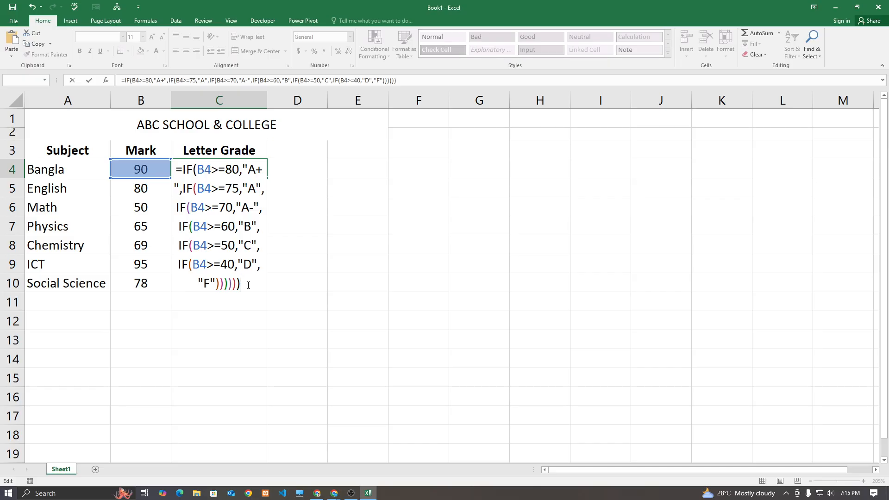
pyautogui.press('Return')
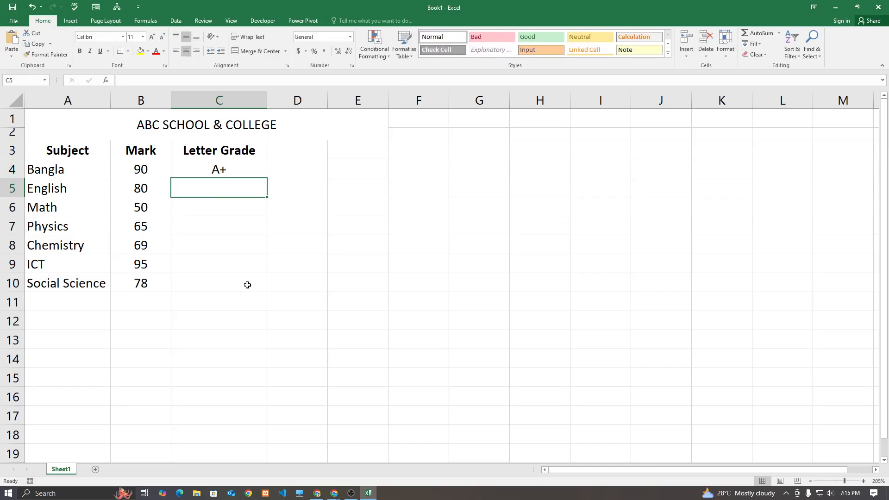
# - Test the C4 grade formula by entering the marks 80, 50, 40, 23 and 56 in B4 one after another
pyautogui.click(239, 174)
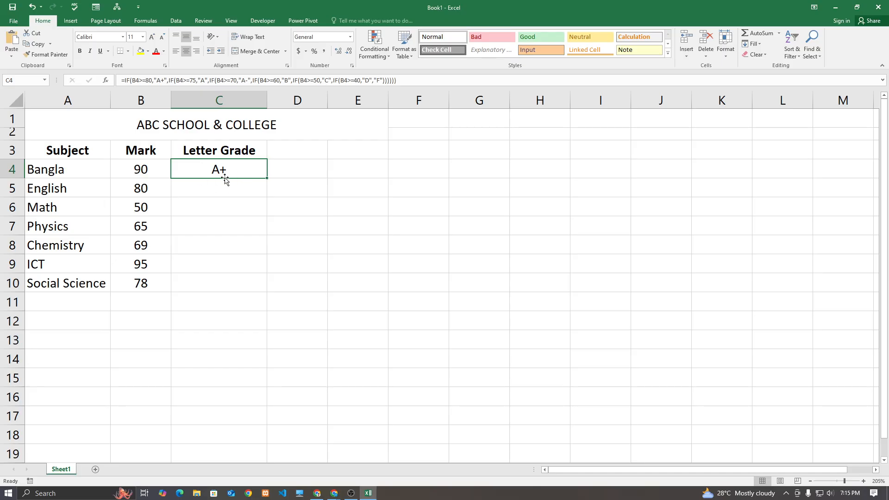
pyautogui.click(163, 172)
pyautogui.write('80')
pyautogui.press('Return')
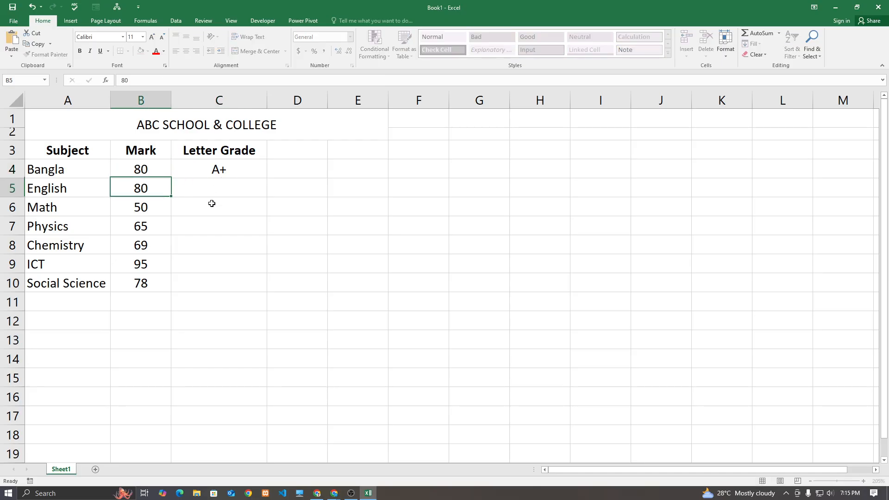
pyautogui.click(153, 173)
pyautogui.write('50')
pyautogui.press('Return')
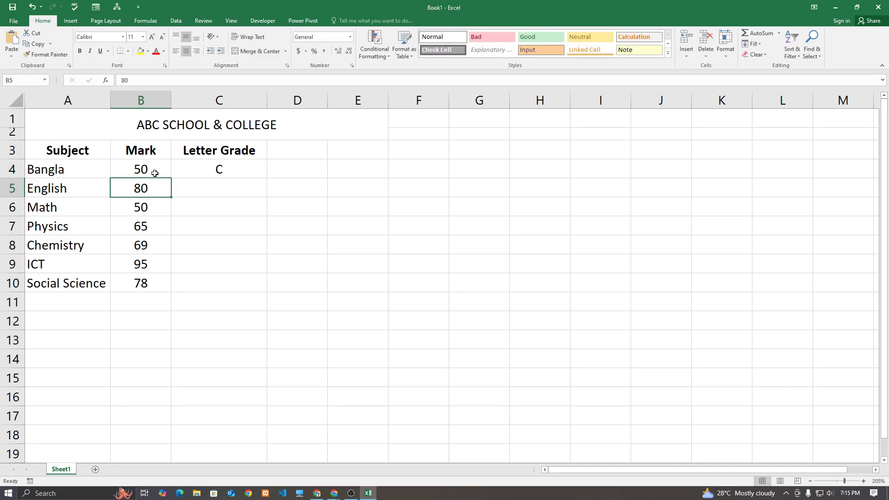
pyautogui.click(155, 173)
pyautogui.write('40')
pyautogui.press('Return')
pyautogui.click(155, 173)
pyautogui.write('23')
pyautogui.press('Return')
pyautogui.click(154, 173)
pyautogui.write('56')
pyautogui.press('Return')
# - Set the Bangla mark in B4 to 87
pyautogui.click(154, 173)
pyautogui.write('87')
pyautogui.press('Return')
pyautogui.click(154, 174)
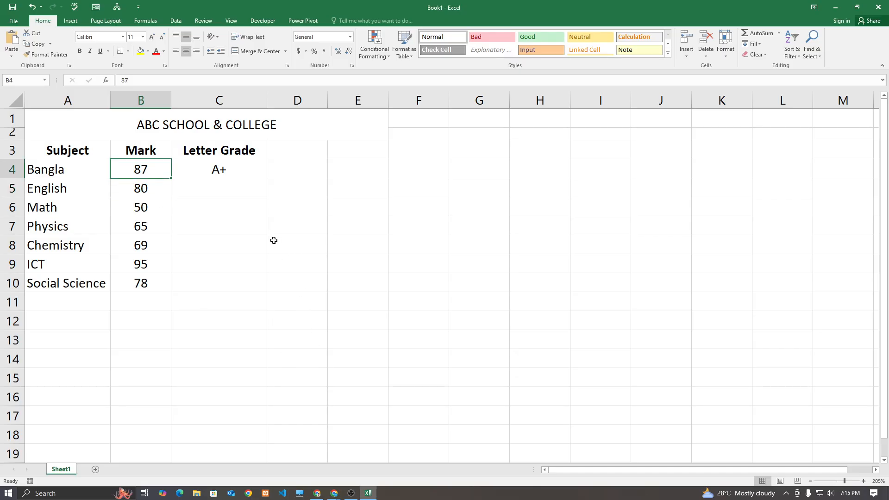
# - Fill the letter grade formula from C4 down to C10
pyautogui.click(261, 173)
pyautogui.moveTo(266, 178); pyautogui.dragTo(253, 286)
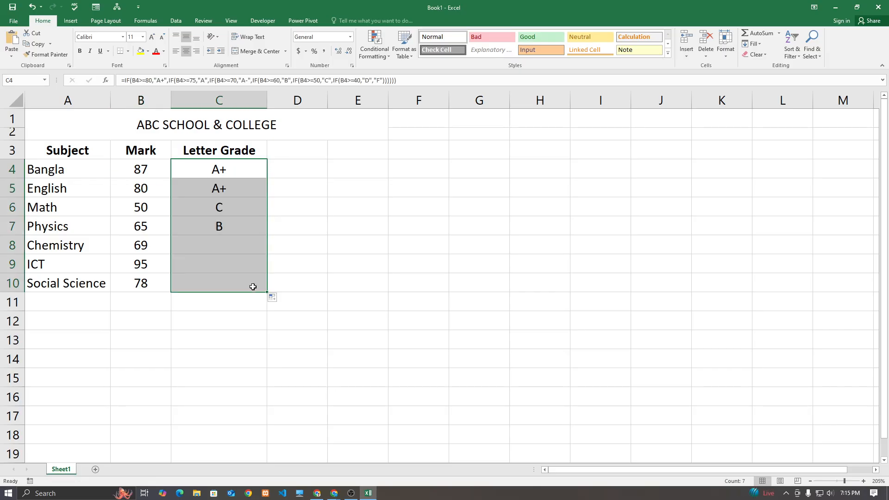
pyautogui.click(245, 316)
# - Check the marks in B5:B10 against their calculated letter grades
pyautogui.click(145, 196)
pyautogui.click(141, 208)
pyautogui.click(140, 227)
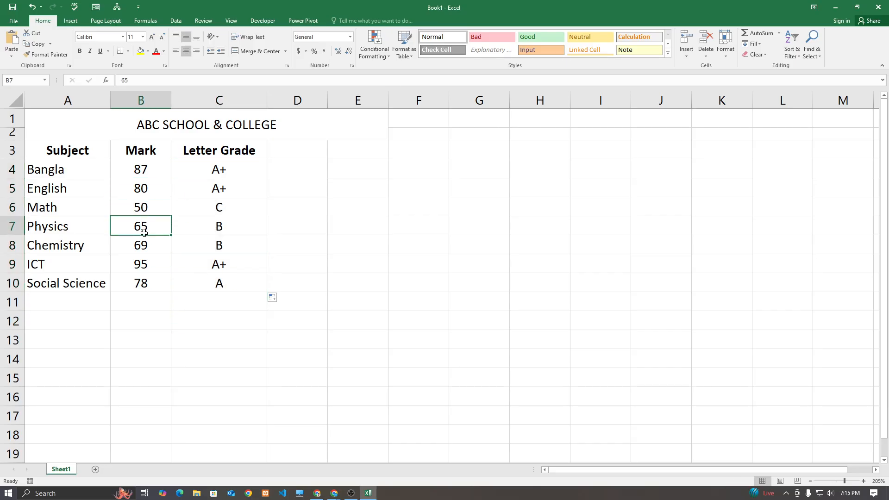
pyautogui.click(140, 246)
pyautogui.click(140, 262)
pyautogui.click(149, 281)
pyautogui.click(145, 265)
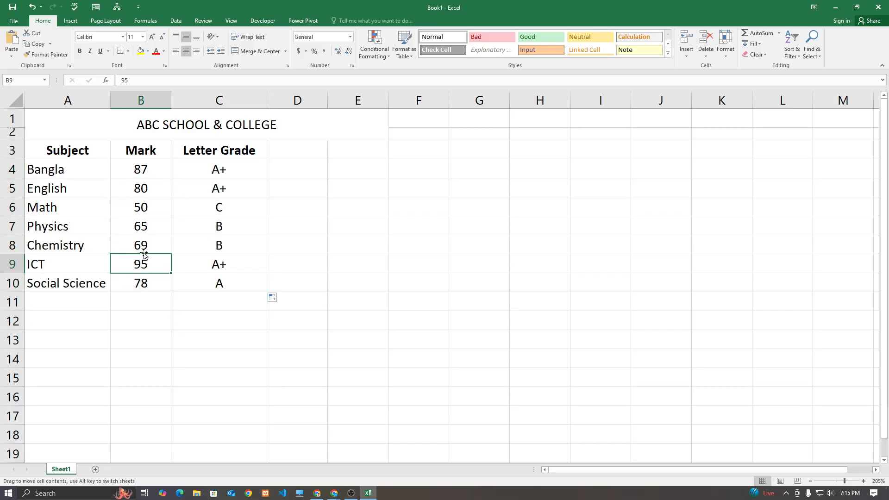
# - Inspect the filled formulas in C8, C7, C6, C5 and C4 to check which mark cell each one references
pyautogui.doubleClick(197, 248)
pyautogui.press('Escape')
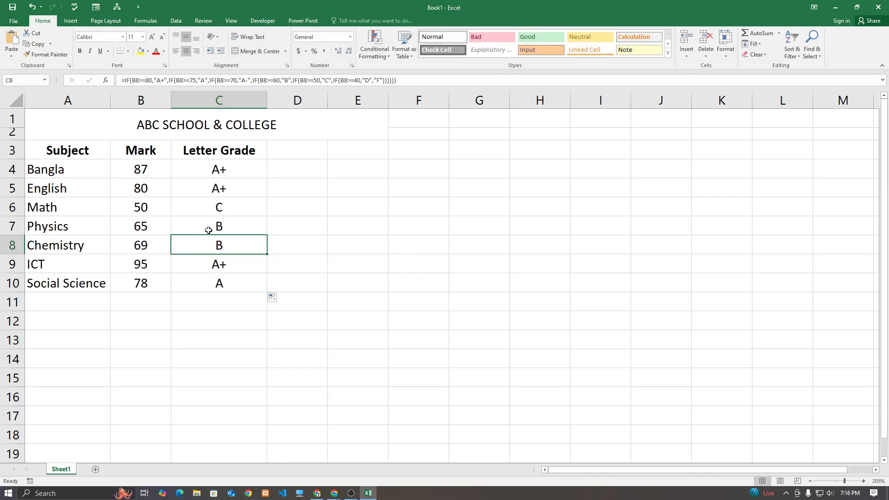
pyautogui.doubleClick(206, 230)
pyautogui.press('Escape')
pyautogui.click(236, 207)
pyautogui.doubleClick(235, 207)
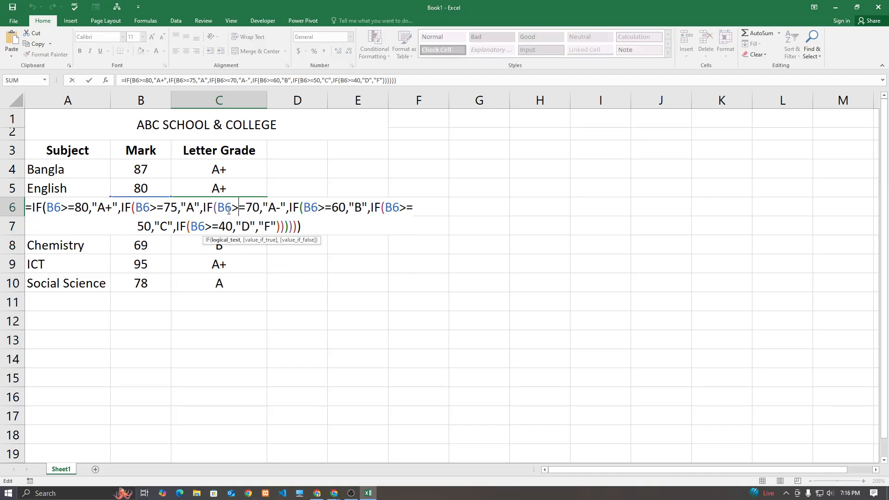
pyautogui.press('Escape')
pyautogui.doubleClick(229, 189)
pyautogui.press('Escape')
pyautogui.click(227, 172)
pyautogui.doubleClick(226, 171)
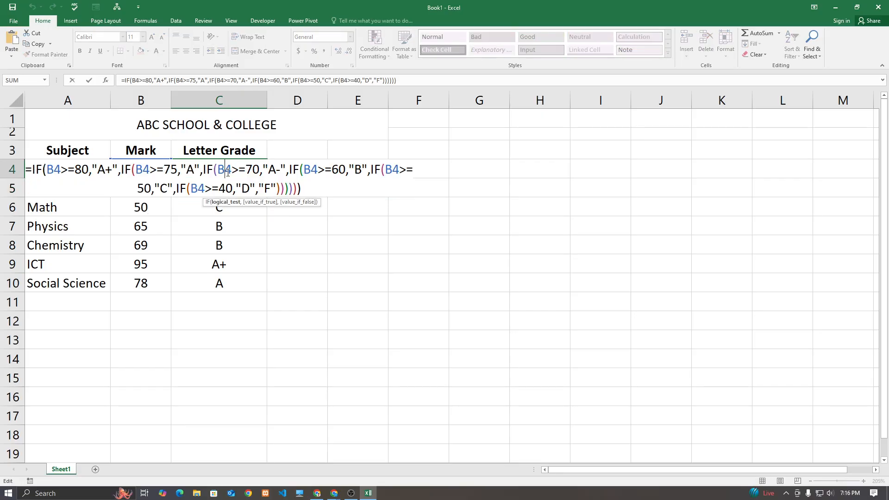
pyautogui.press('Escape')
pyautogui.hotkey('alt', 'Tab')
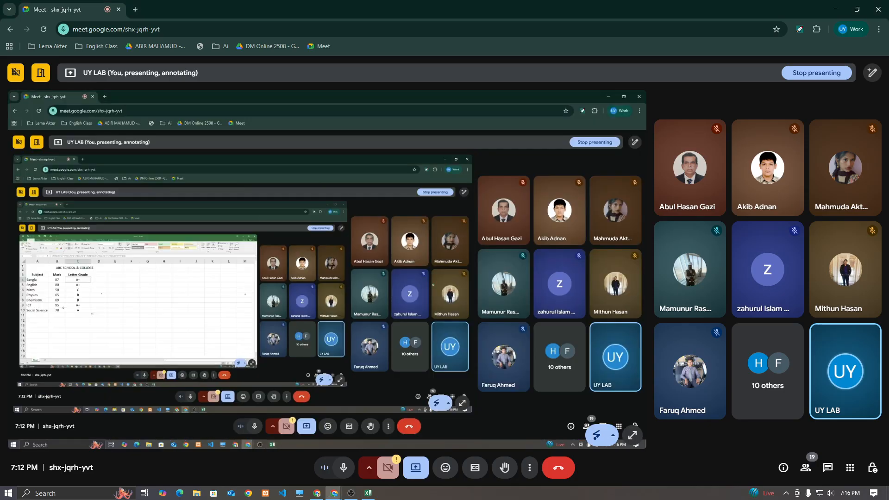
pyautogui.hotkey('alt', 'Tab')
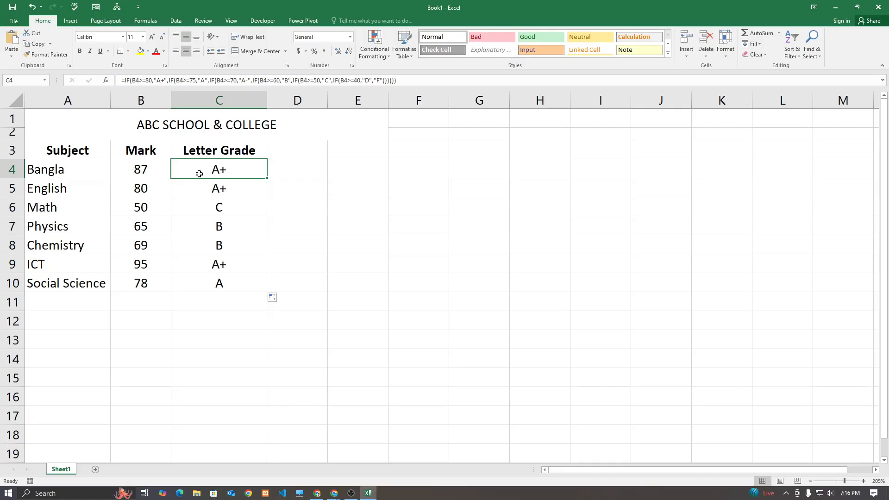
pyautogui.moveTo(203, 172); pyautogui.dragTo(208, 280)
pyautogui.click(225, 275)
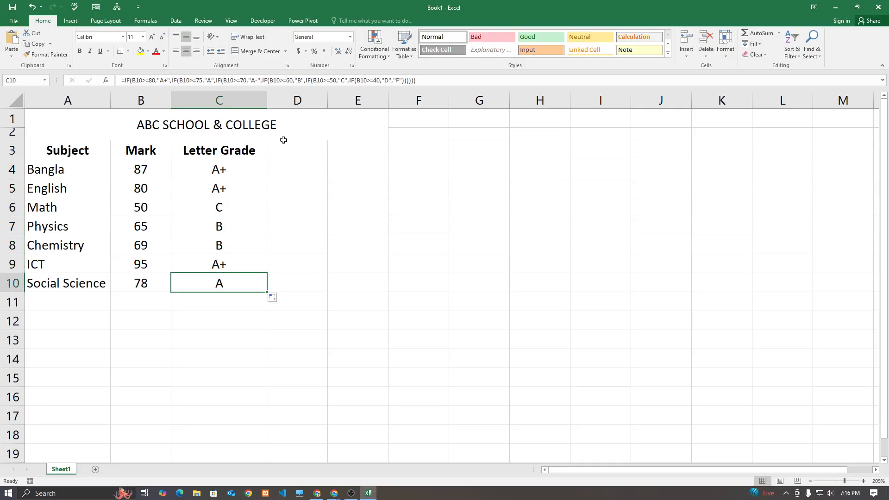
# - Widen column D and enter the heading "Grade Point" in D3
pyautogui.moveTo(328, 99); pyautogui.dragTo(349, 99)
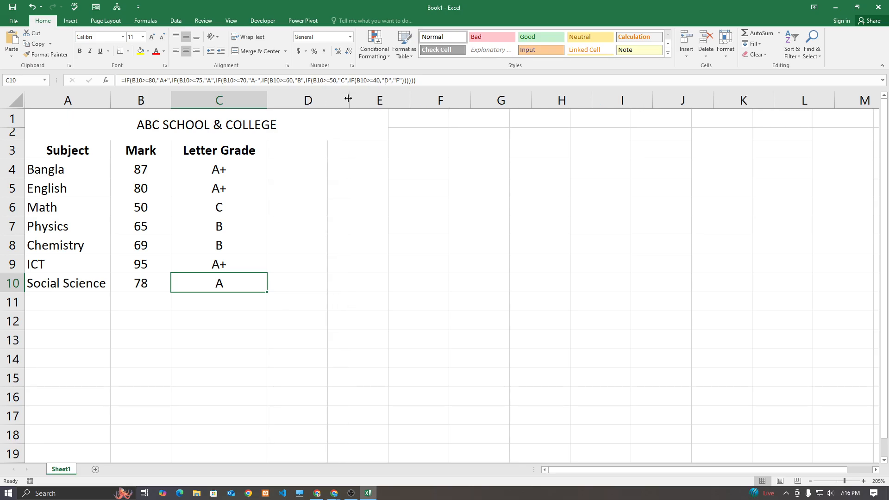
pyautogui.click(313, 146)
pyautogui.write('Gr')
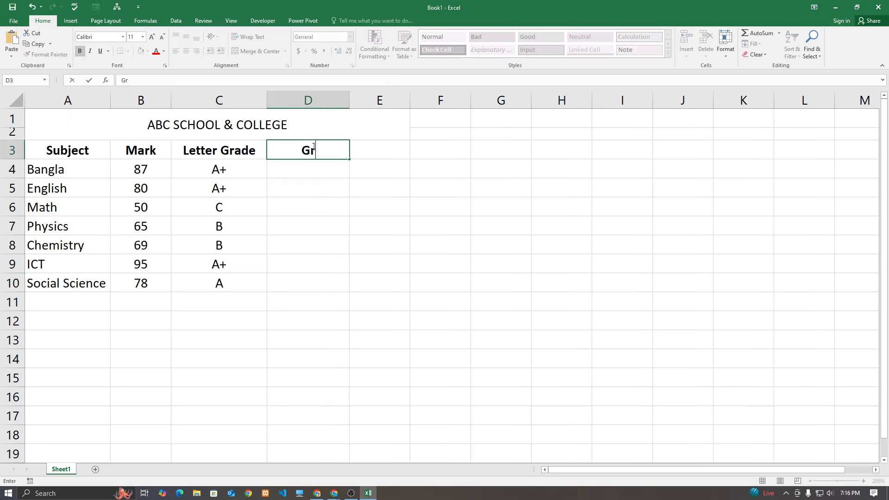
pyautogui.write('ade Po')
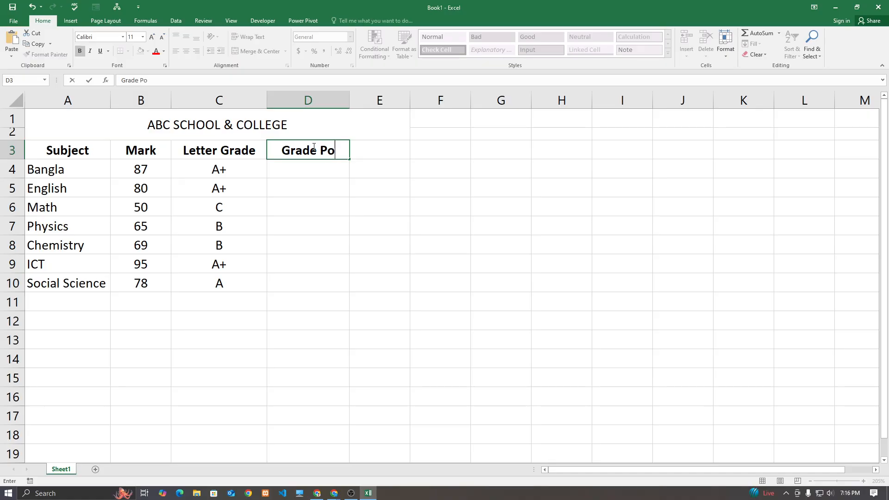
pyautogui.write('int')
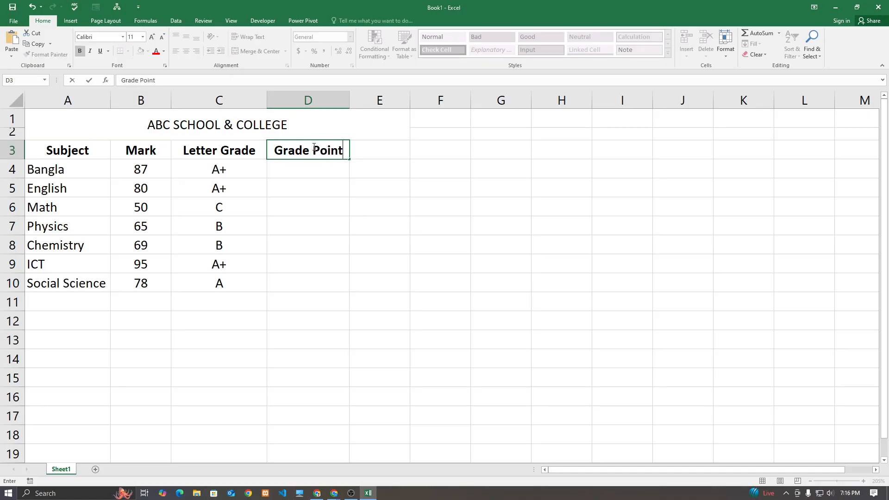
pyautogui.click(336, 254)
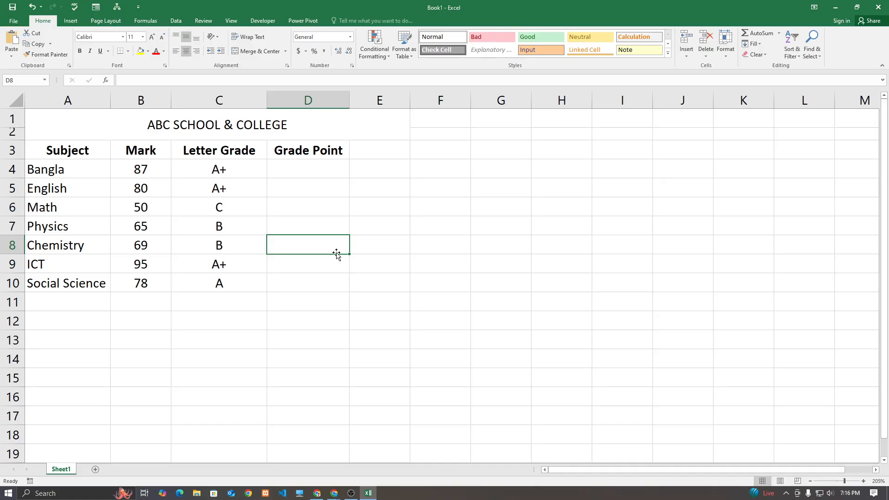
# - Examine the nested IF formula in C4, going through its mark thresholds and the letter grade each one returns
pyautogui.doubleClick(240, 170)
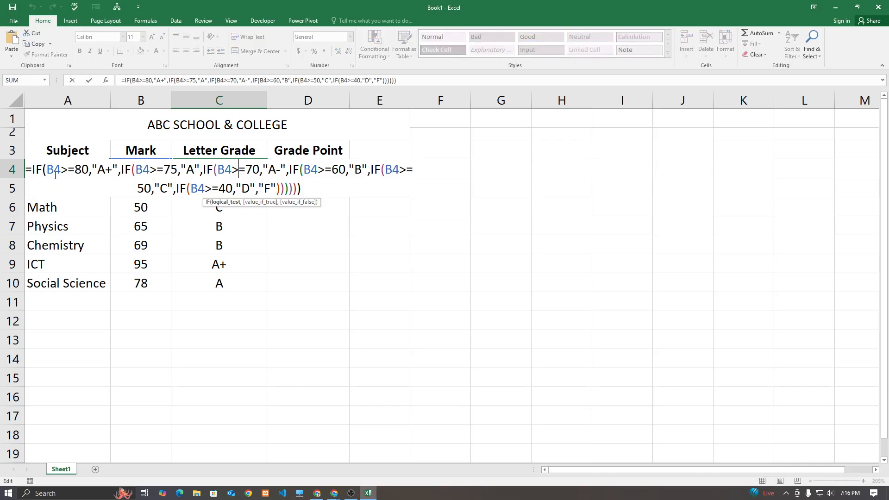
pyautogui.doubleClick(79, 169)
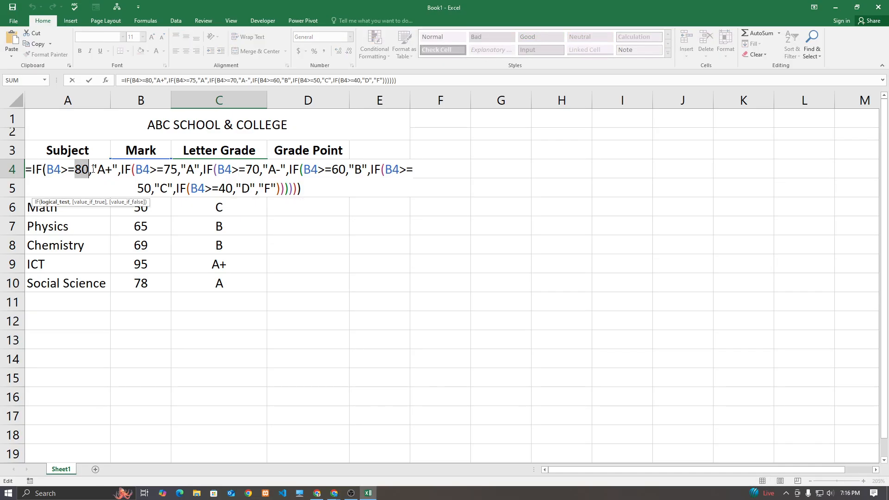
pyautogui.moveTo(97, 170); pyautogui.dragTo(117, 169)
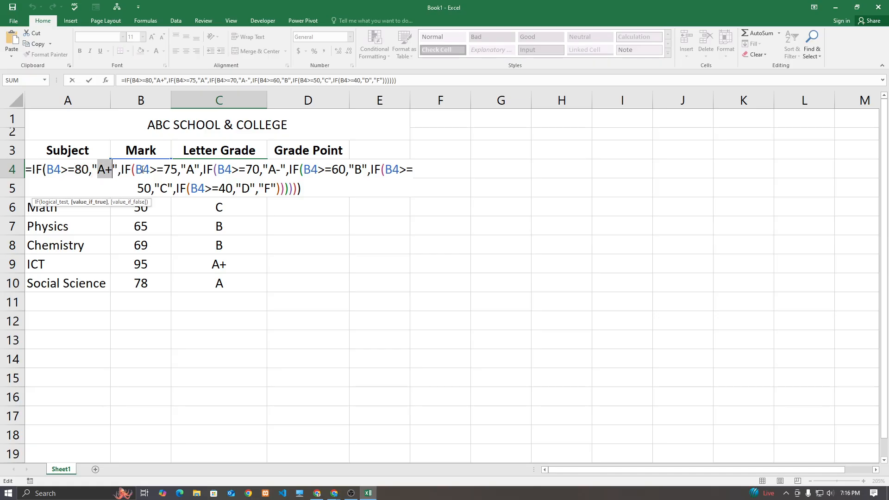
pyautogui.moveTo(185, 169); pyautogui.dragTo(264, 169)
pyautogui.click(319, 170)
pyautogui.click(386, 169)
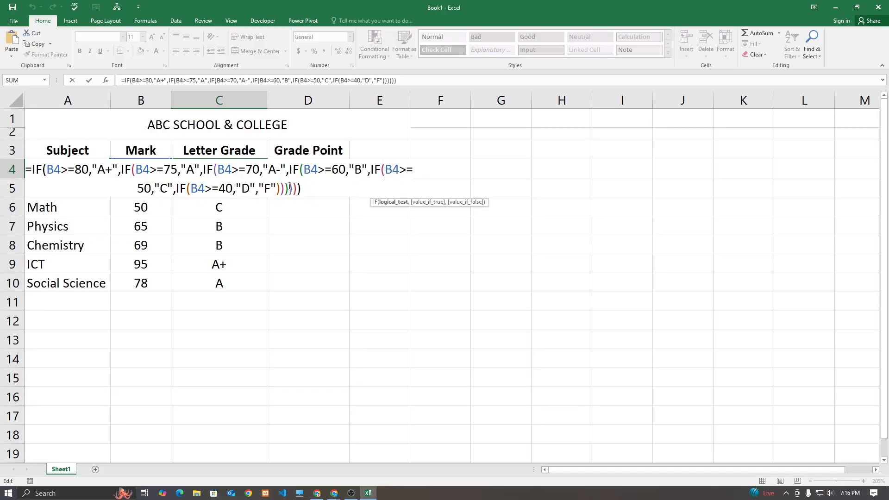
pyautogui.click(262, 187)
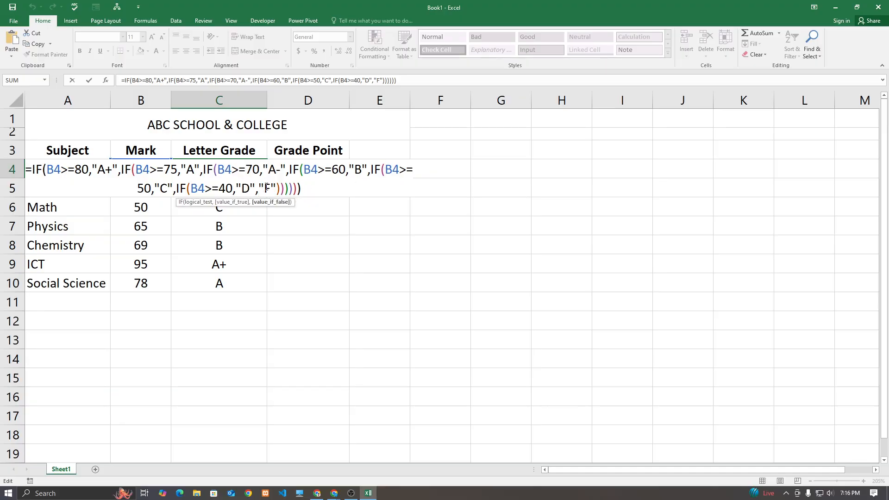
pyautogui.doubleClick(267, 188)
pyautogui.hotkey('ctrl', 'Return')
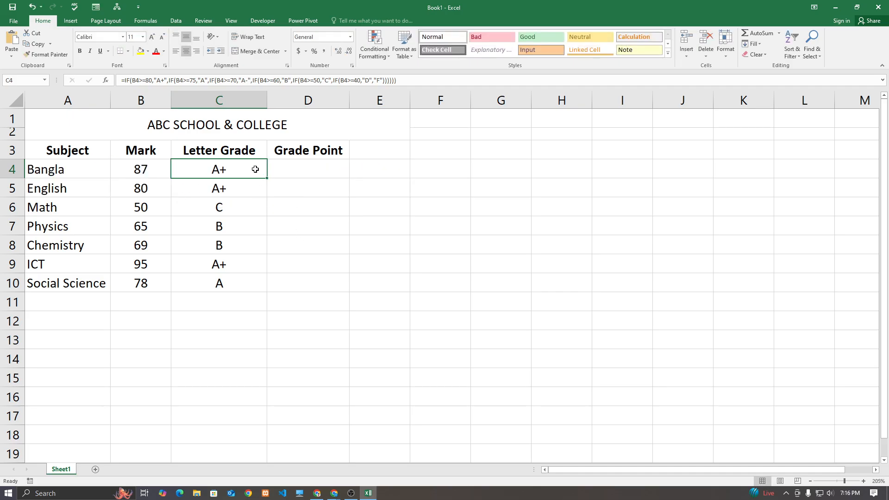
# - Copy the full formula text of C4 into D4 so that it still references B4
pyautogui.doubleClick(253, 169)
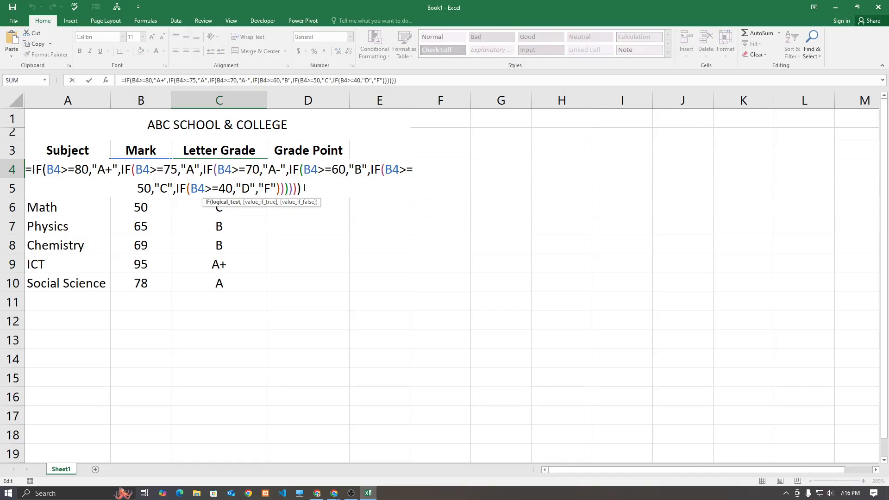
pyautogui.moveTo(304, 187); pyautogui.dragTo(26, 169)
pyautogui.hotkey('ctrl', 'c')
pyautogui.press('Escape')
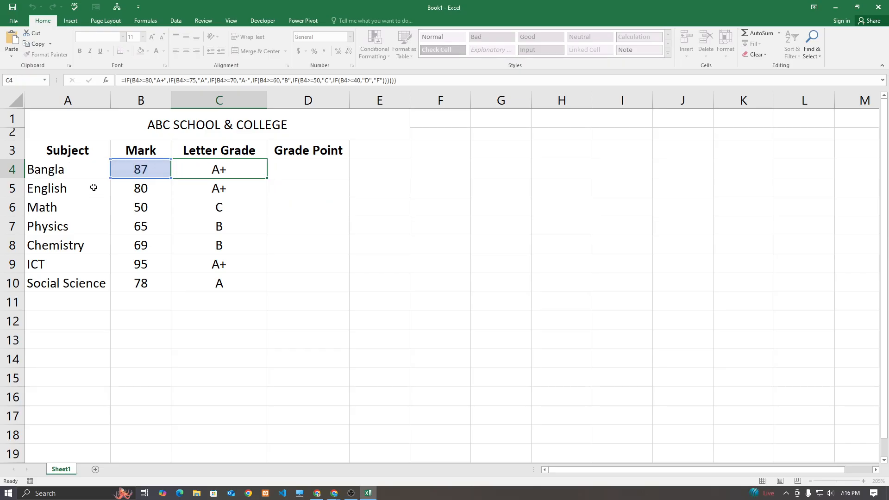
pyautogui.click(304, 169)
pyautogui.hotkey('ctrl', 'v')
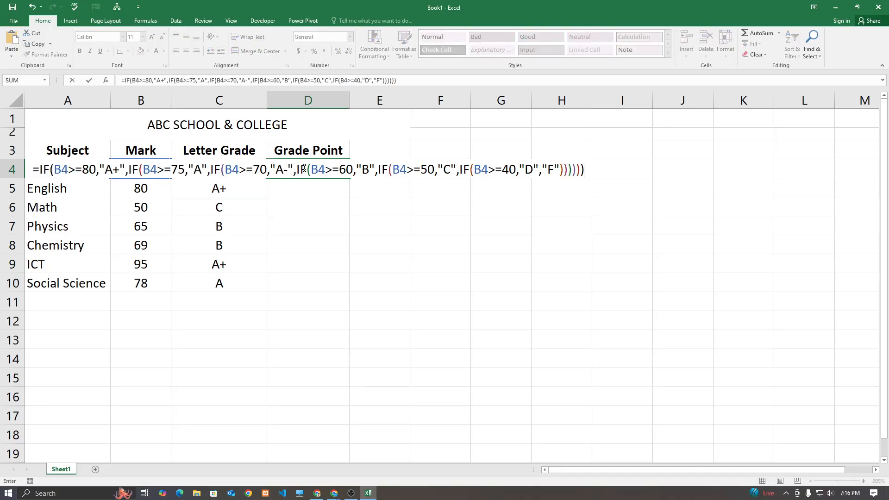
pyautogui.press('Return')
pyautogui.click(326, 167)
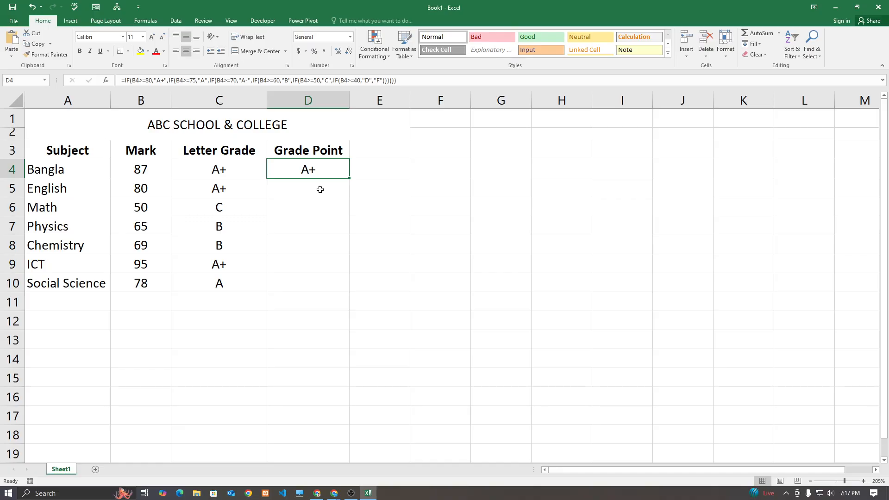
# - In the D4 formula, replace the "A+" result for marks of at least 80 with "5.00"
pyautogui.doubleClick(319, 169)
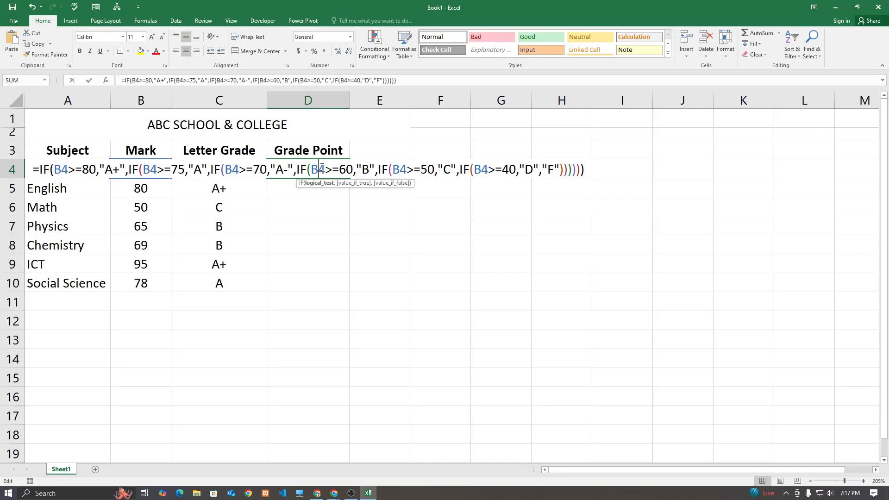
pyautogui.click(116, 169)
pyautogui.click(247, 169)
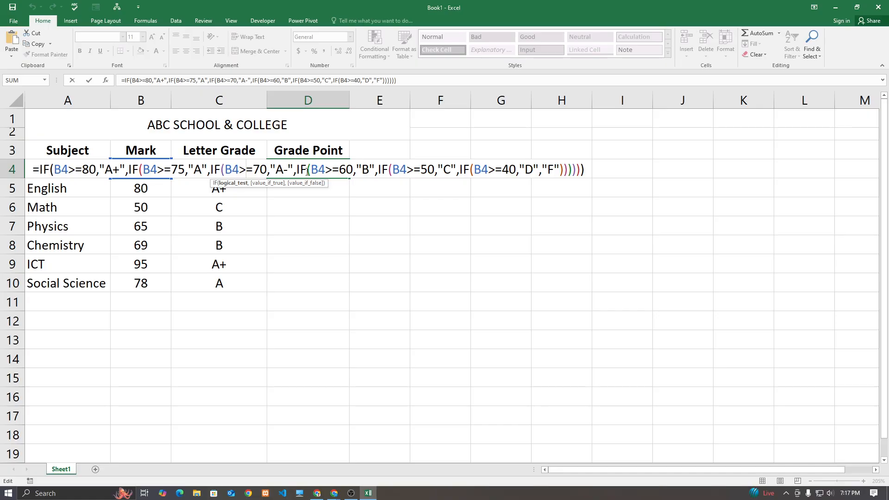
pyautogui.click(120, 169)
pyautogui.press('BackSpace')
pyautogui.press('BackSpace')
pyautogui.press('BackSpace')
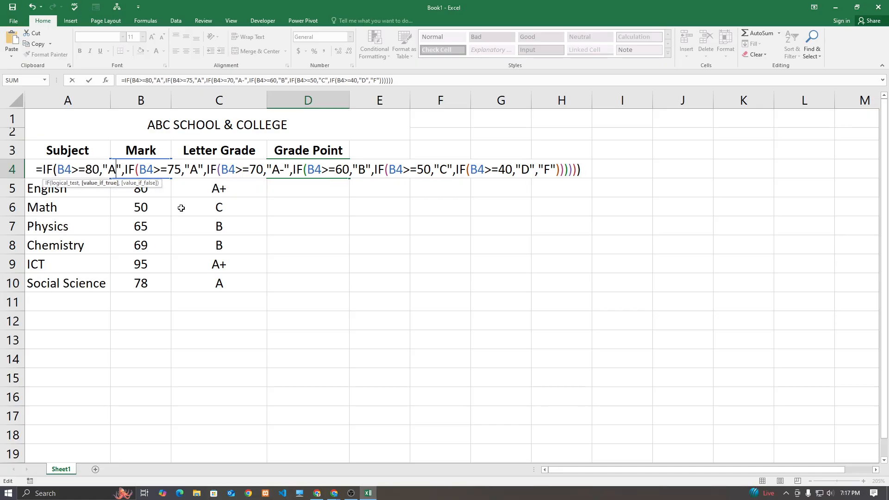
pyautogui.write('"')
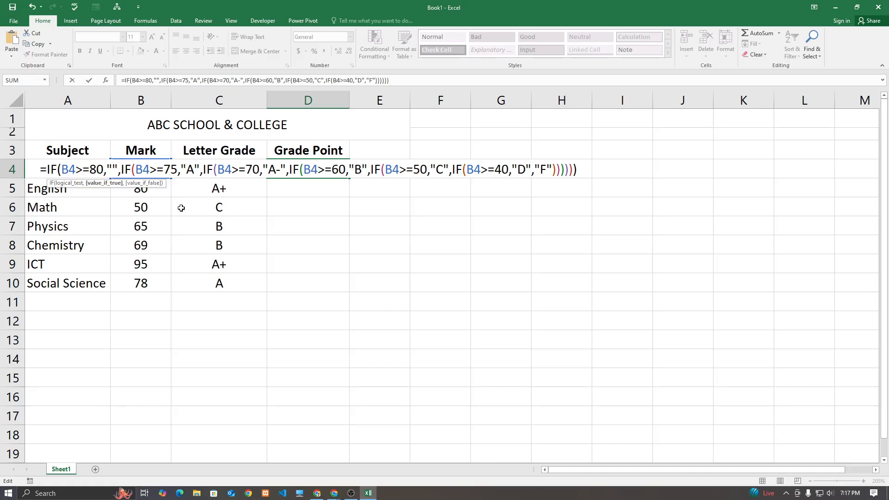
pyautogui.write('5.00')
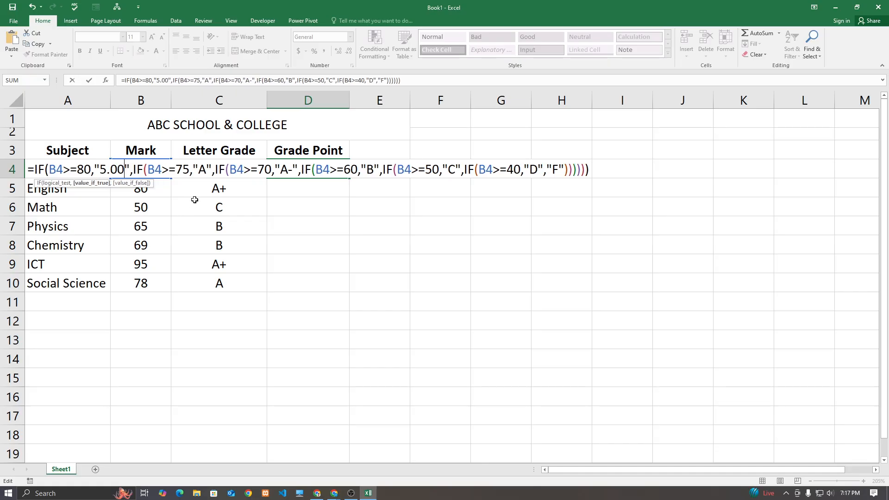
# - In the D4 formula, replace the "A" result with "4.50" and the "A-" result with "4.00"
pyautogui.doubleClick(202, 169)
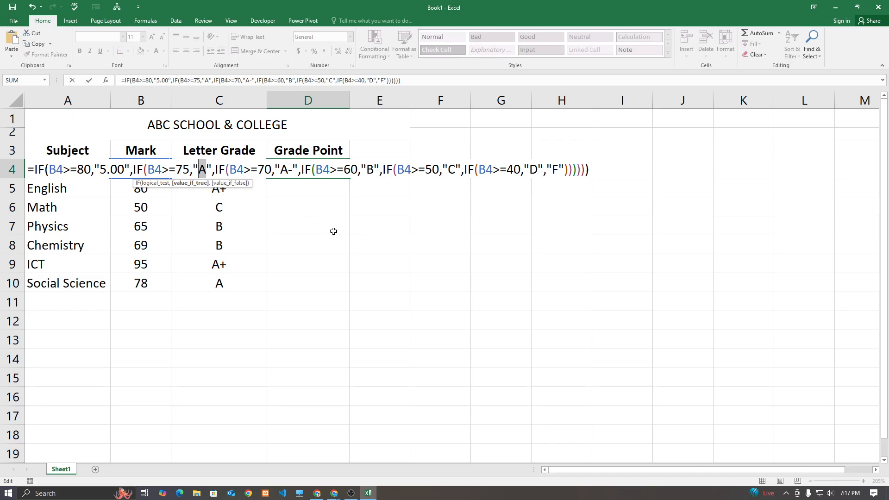
pyautogui.write('4.50')
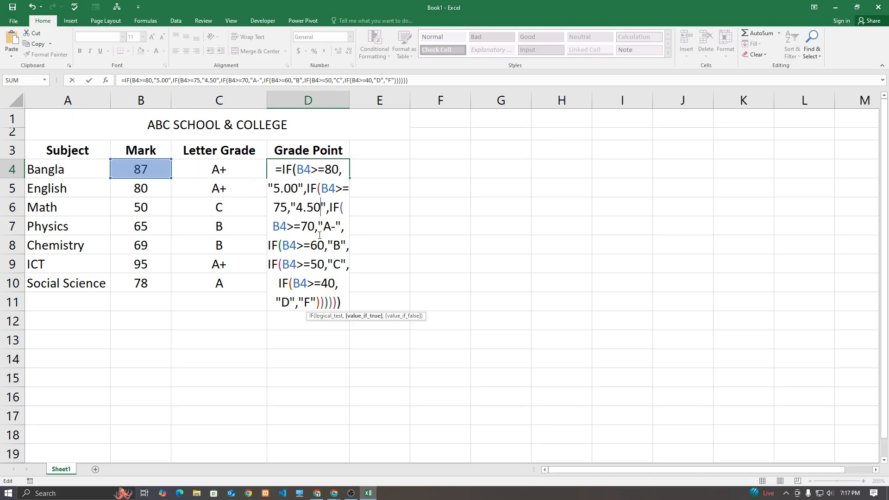
pyautogui.doubleClick(330, 228)
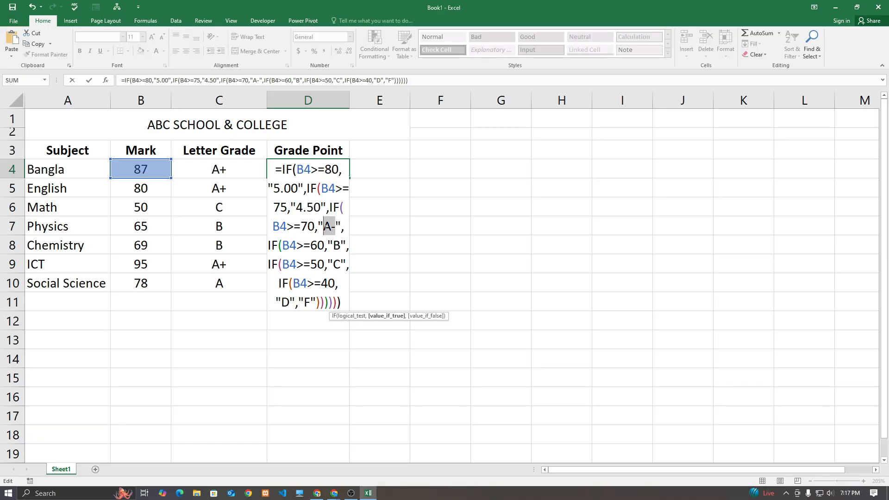
pyautogui.write('4.00')
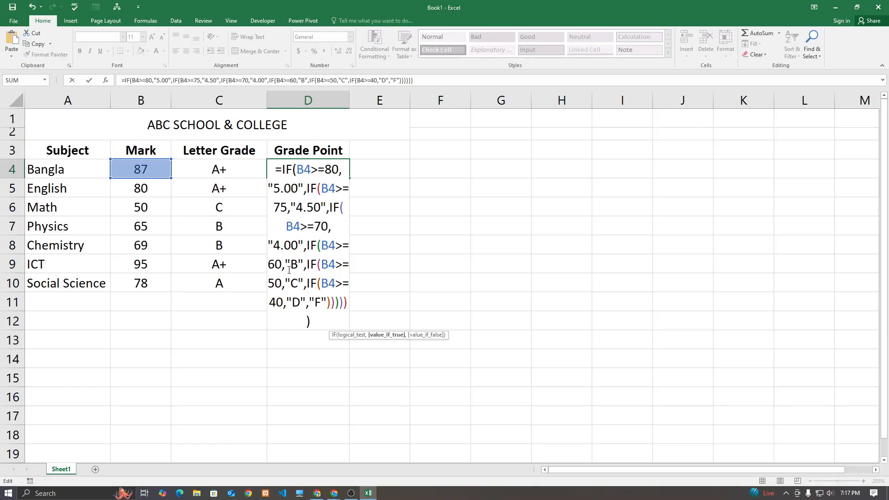
# - In the D4 formula, replace the "B" result with "3.50" and the "C" result with "3.00"
pyautogui.doubleClick(293, 264)
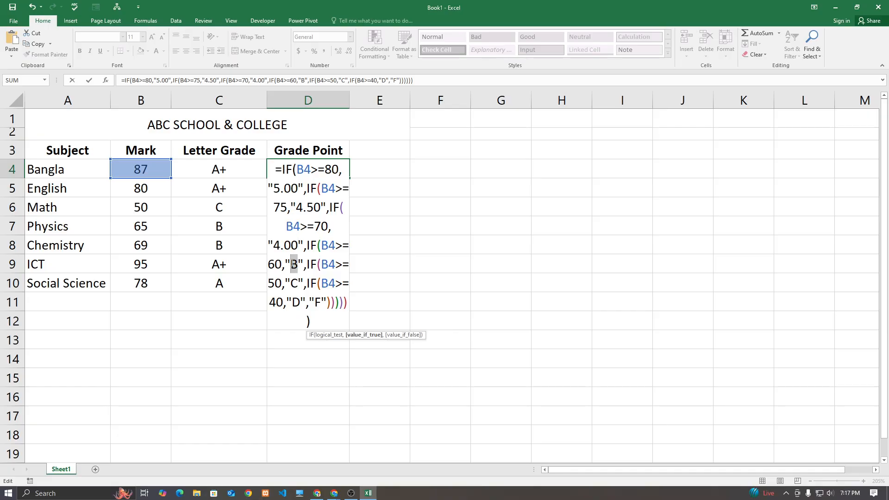
pyautogui.write('3.00')
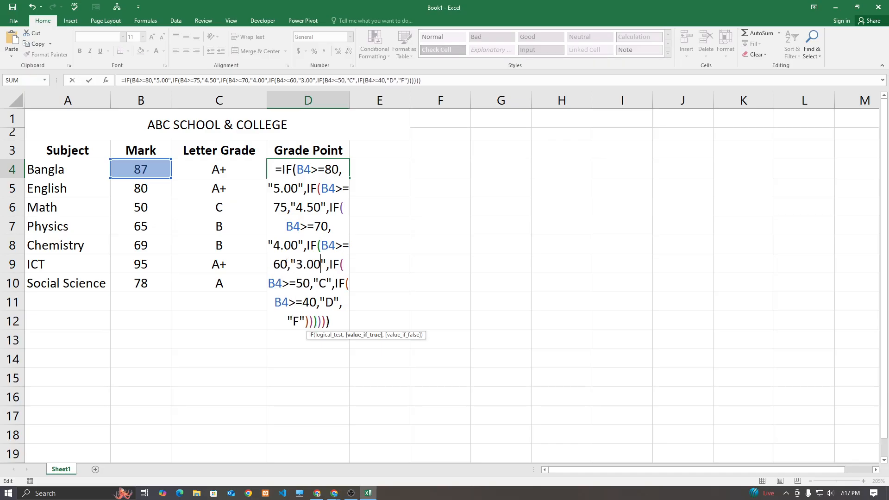
pyautogui.press('BackSpace')
pyautogui.press('BackSpace')
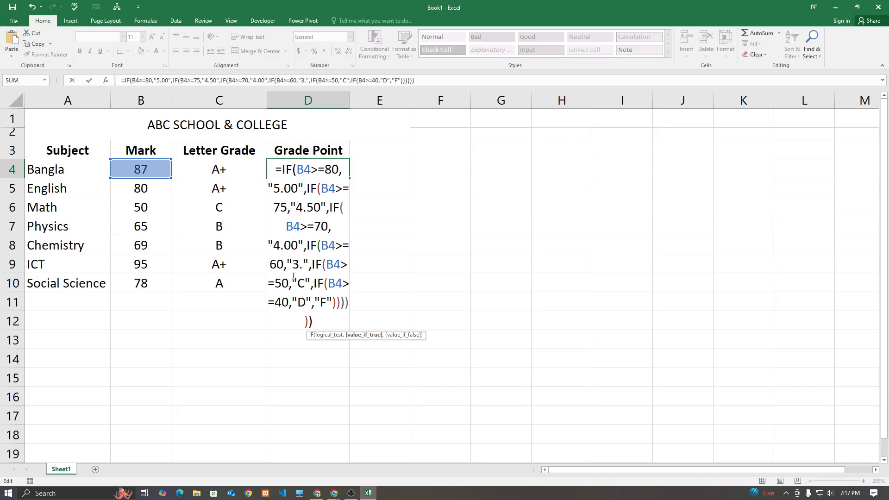
pyautogui.write('50')
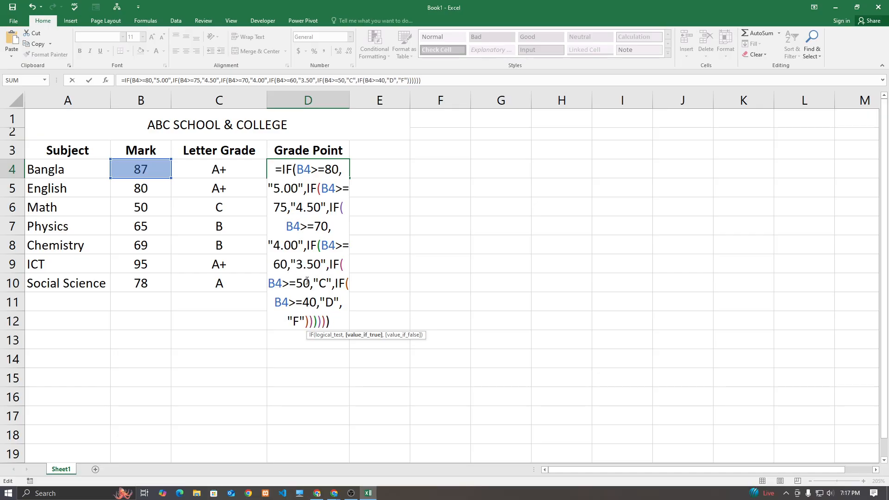
pyautogui.doubleClick(322, 283)
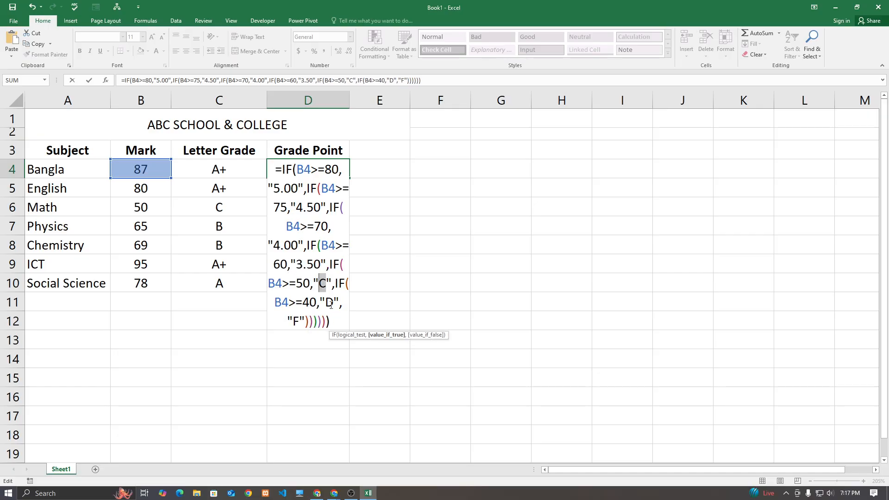
pyautogui.write('3.00')
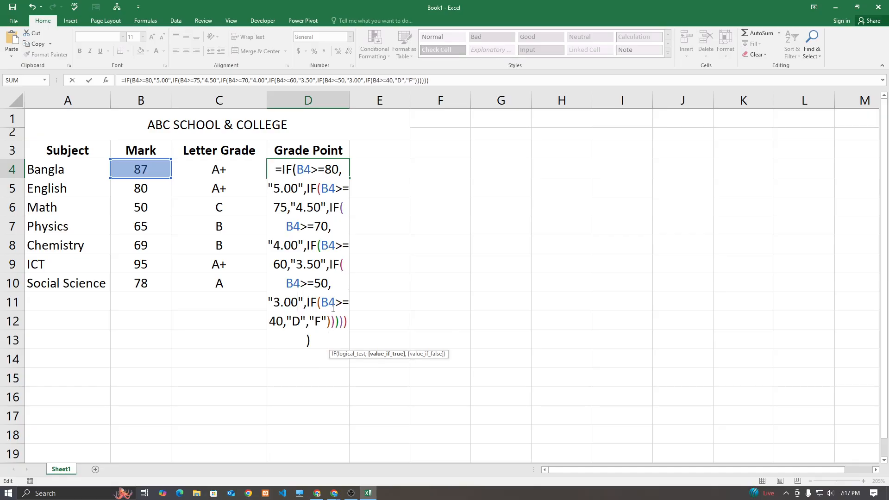
# - Replace the "D" result with "2.00" and the "F" result with "0" to complete the grade point formula in D4
pyautogui.doubleClick(297, 321)
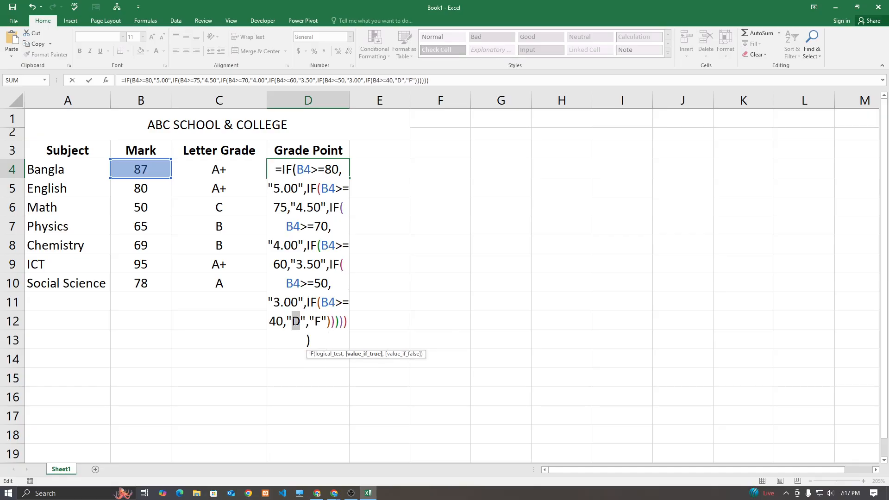
pyautogui.write('2.00')
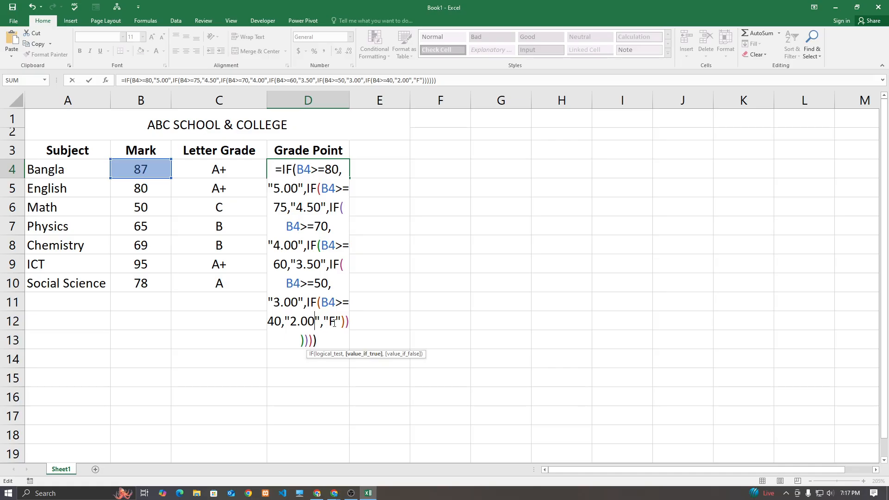
pyautogui.doubleClick(334, 322)
pyautogui.write('0')
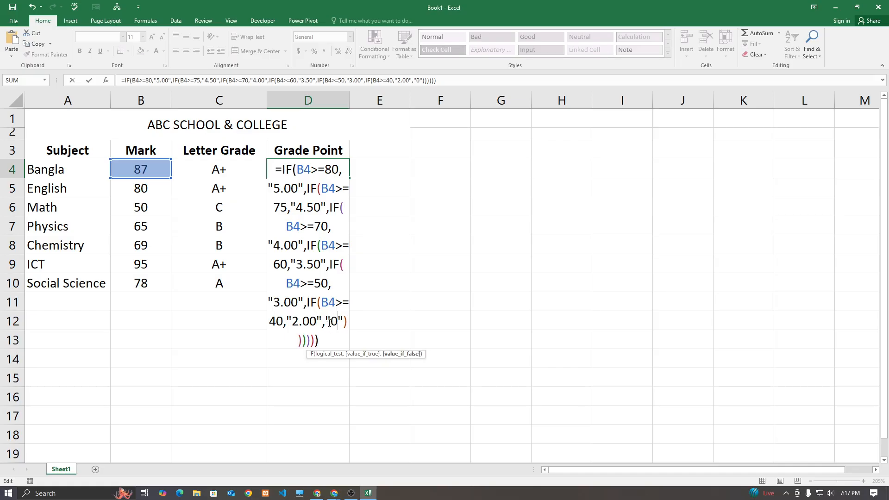
pyautogui.press('Return')
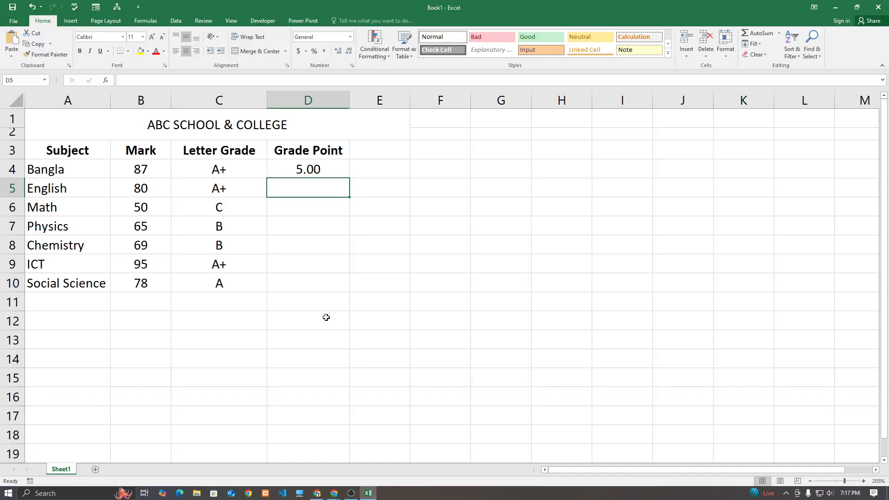
pyautogui.click(333, 174)
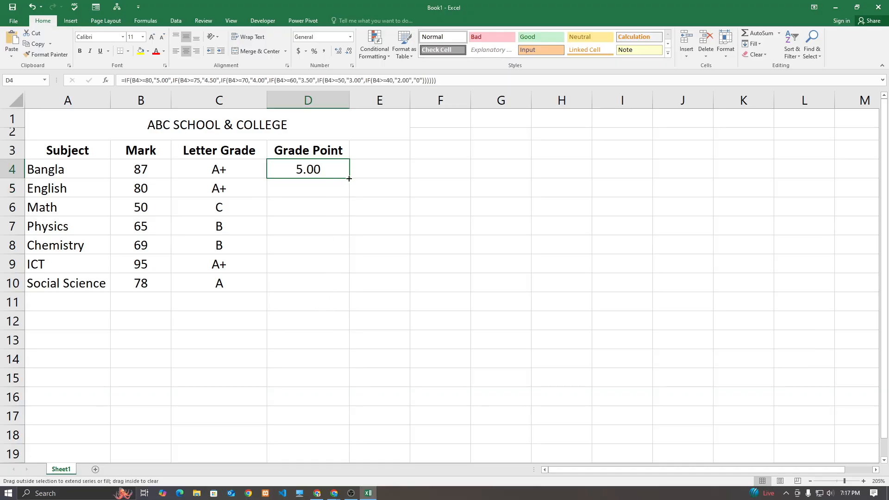
# - Fill the grade point formula from D4 down through D10 for all the remaining subjects
pyautogui.doubleClick(349, 178)
pyautogui.click(305, 340)
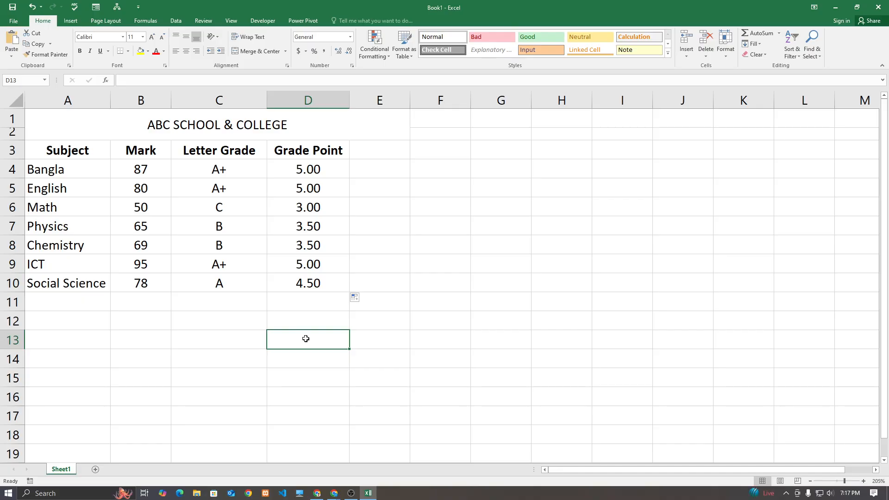
# - Test the letter grade and grade point formulas by setting the Math mark to 60 and to 80
pyautogui.click(156, 209)
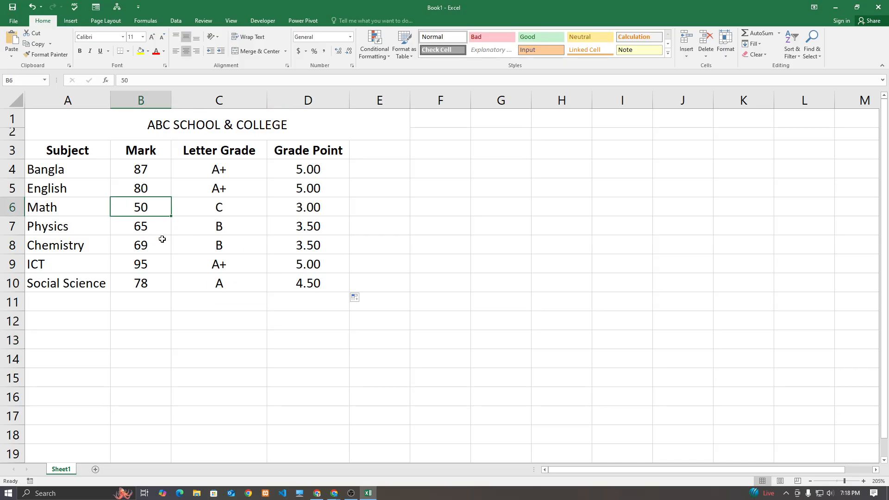
pyautogui.write('60')
pyautogui.press('Return')
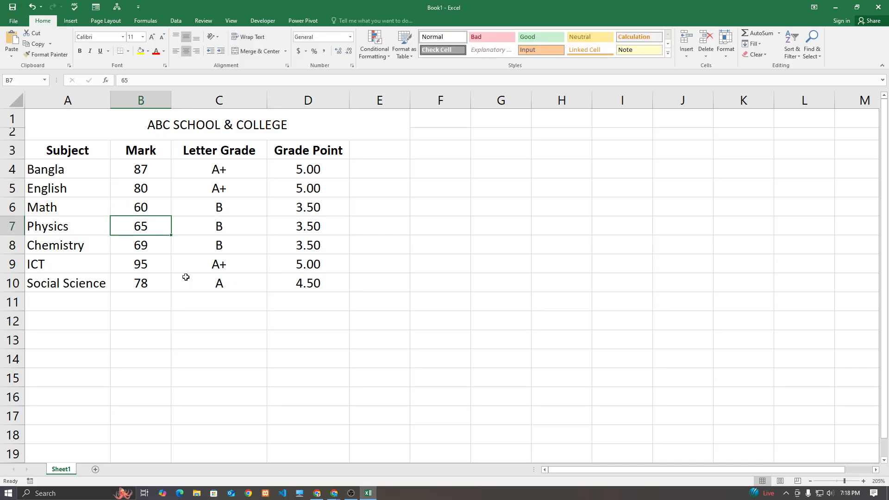
pyautogui.click(156, 211)
pyautogui.write('80')
pyautogui.press('Return')
# - Test the formulas further by setting the Math mark to 20, 60 and 80 in turn
pyautogui.click(155, 211)
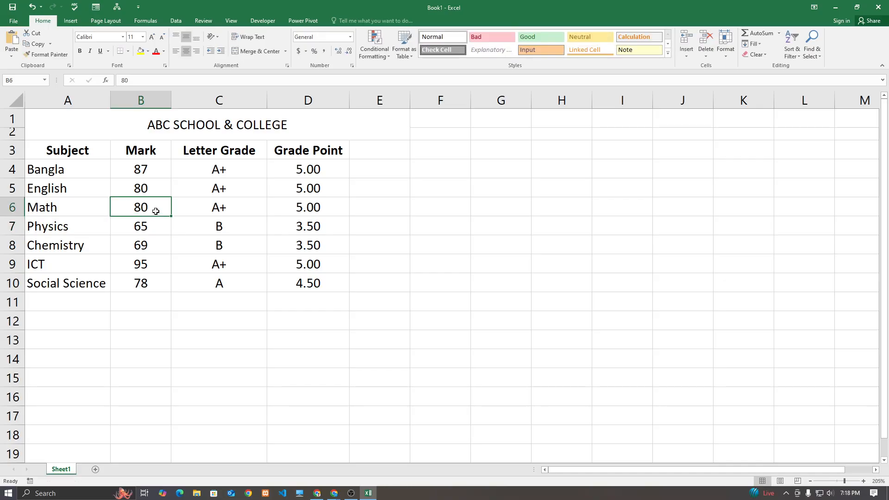
pyautogui.write('20')
pyautogui.press('Return')
pyautogui.click(155, 211)
pyautogui.write('60')
pyautogui.press('Return')
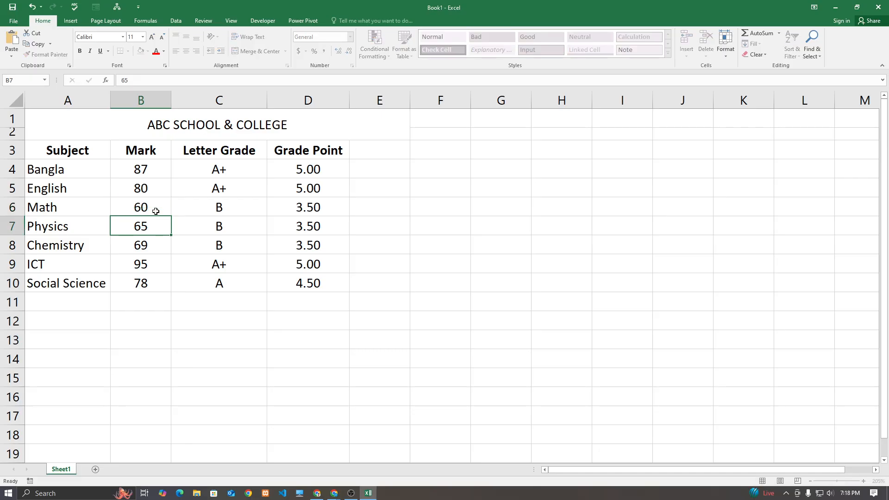
pyautogui.click(156, 211)
pyautogui.write('80')
pyautogui.press('Return')
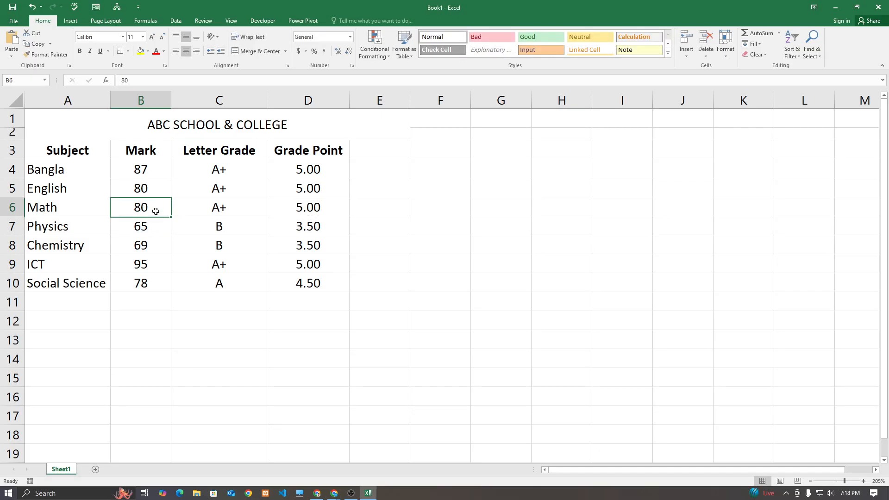
# - Set the Math mark in B6 to 70
pyautogui.click(156, 211)
pyautogui.write('70')
pyautogui.press('Return')
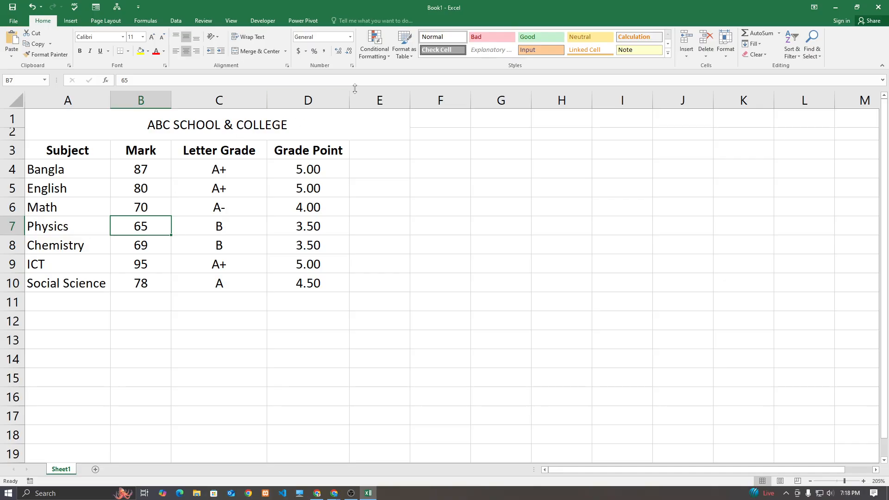
# - Widen column E and enter the header "GPA" in E3
pyautogui.moveTo(410, 94); pyautogui.dragTo(432, 98)
pyautogui.click(403, 154)
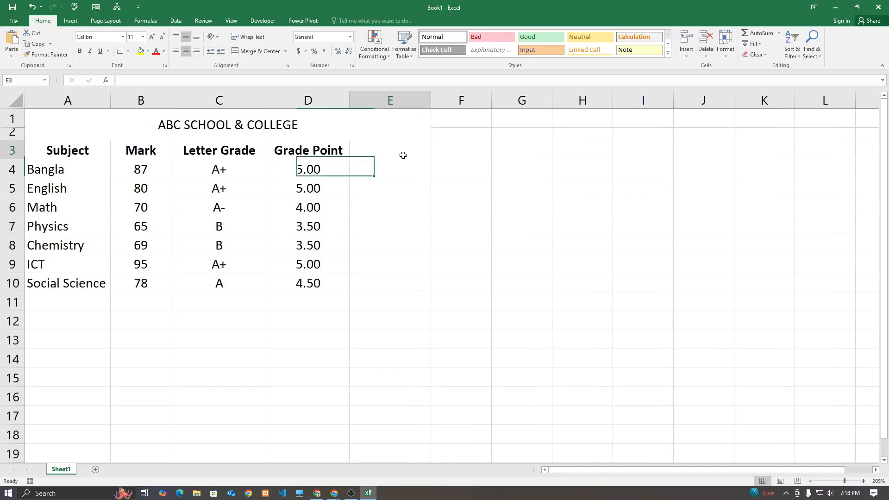
pyautogui.write('GPA')
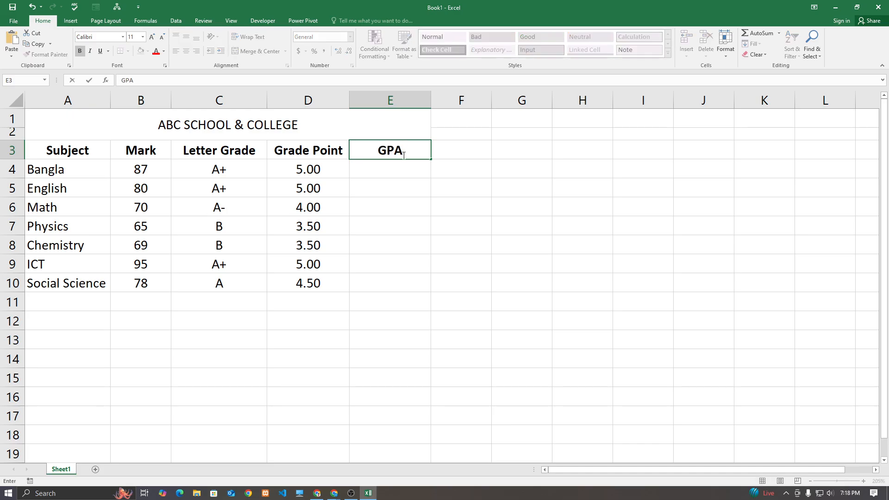
pyautogui.click(426, 219)
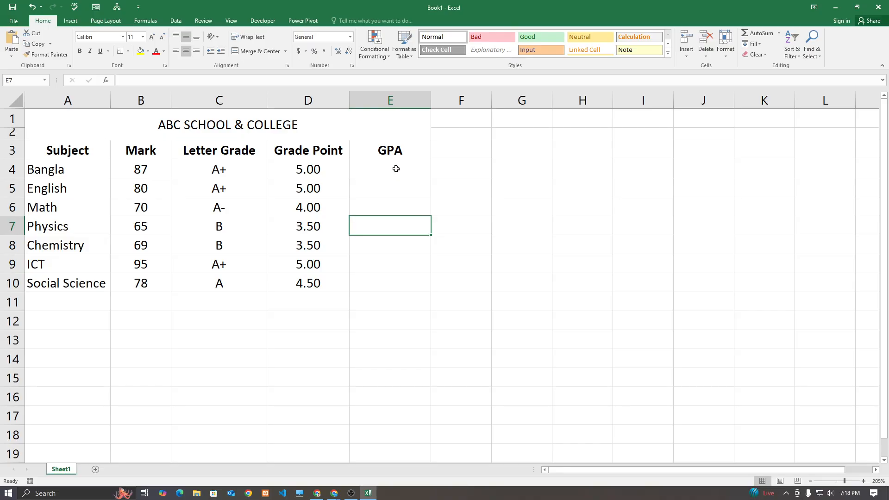
# - Merge and center the cells E4 to E10 under the GPA header
pyautogui.click(396, 169)
pyautogui.click(381, 186)
pyautogui.click(377, 208)
pyautogui.click(373, 248)
pyautogui.click(382, 287)
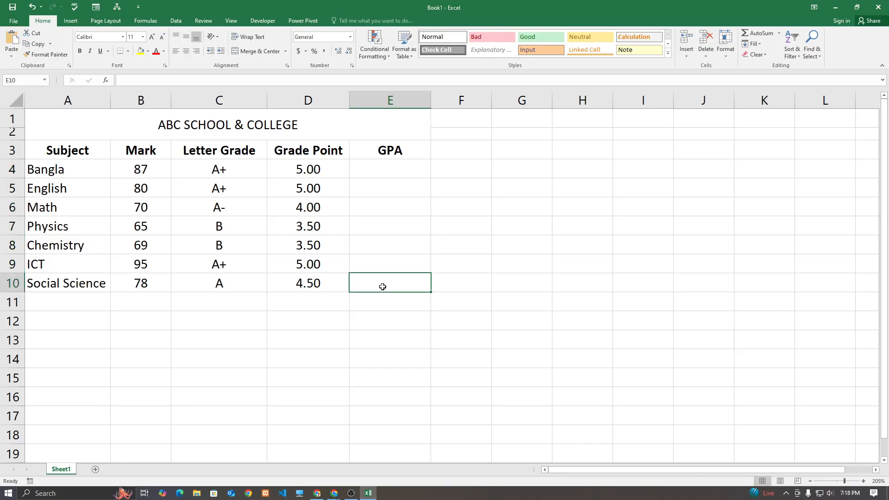
pyautogui.moveTo(390, 174); pyautogui.dragTo(383, 285)
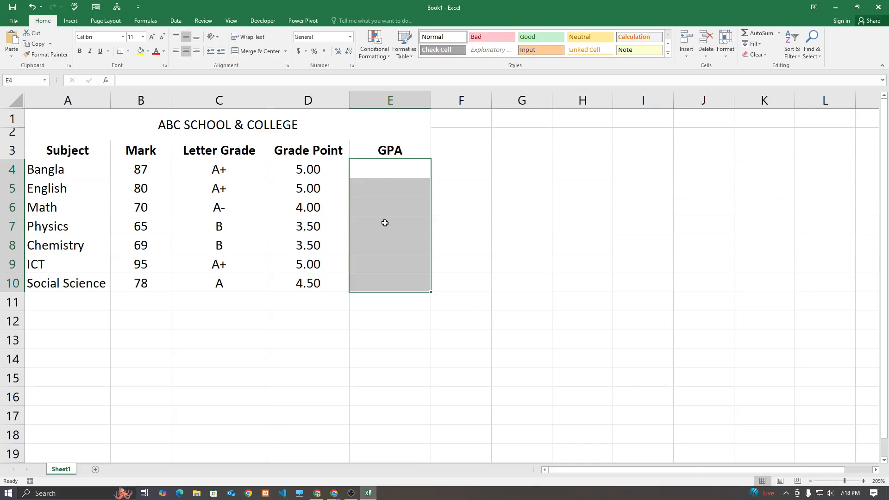
pyautogui.click(376, 199)
pyautogui.moveTo(383, 174); pyautogui.dragTo(377, 274)
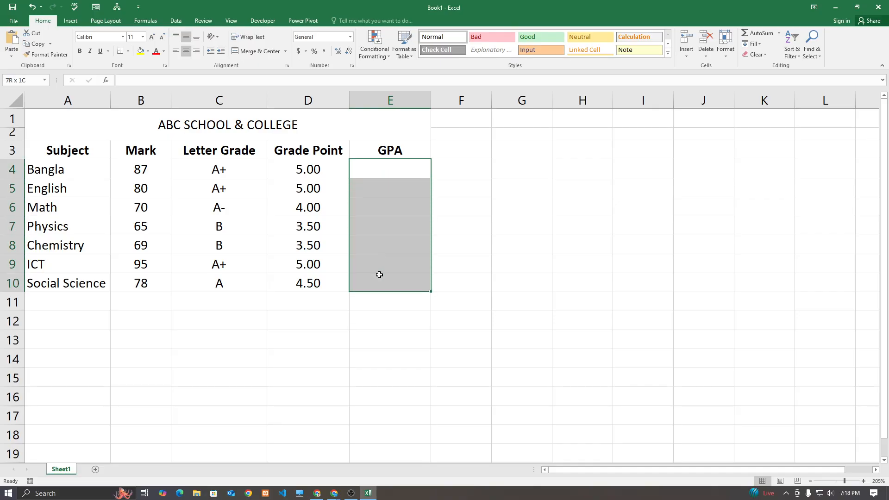
pyautogui.click(257, 54)
pyautogui.click(382, 339)
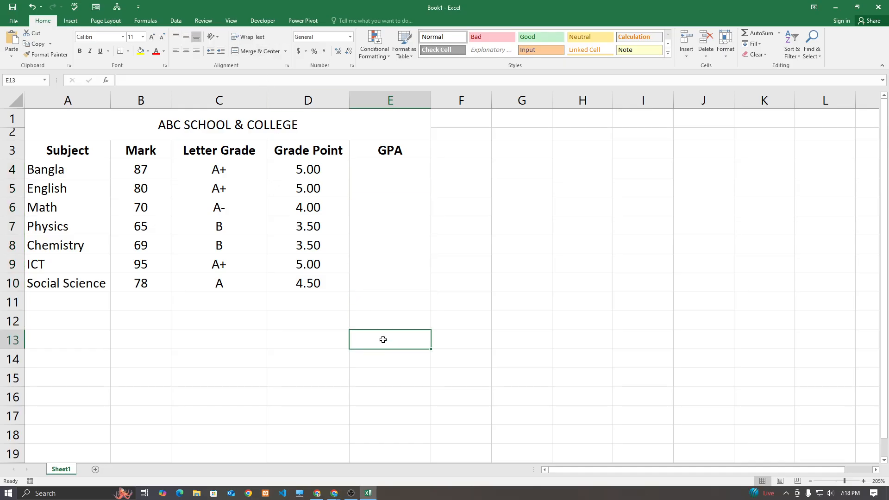
# - Start the GPA formula in the merged E4 cell as =SUM(D4+D5+
pyautogui.click(352, 261)
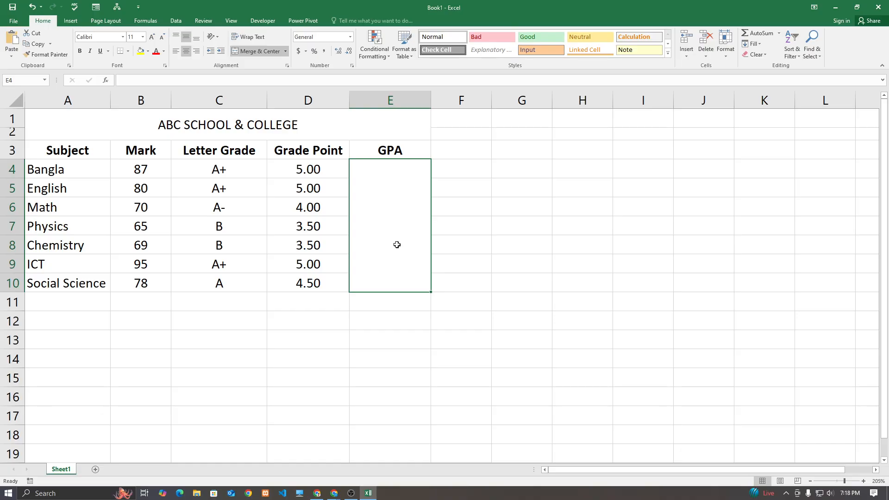
pyautogui.write('=')
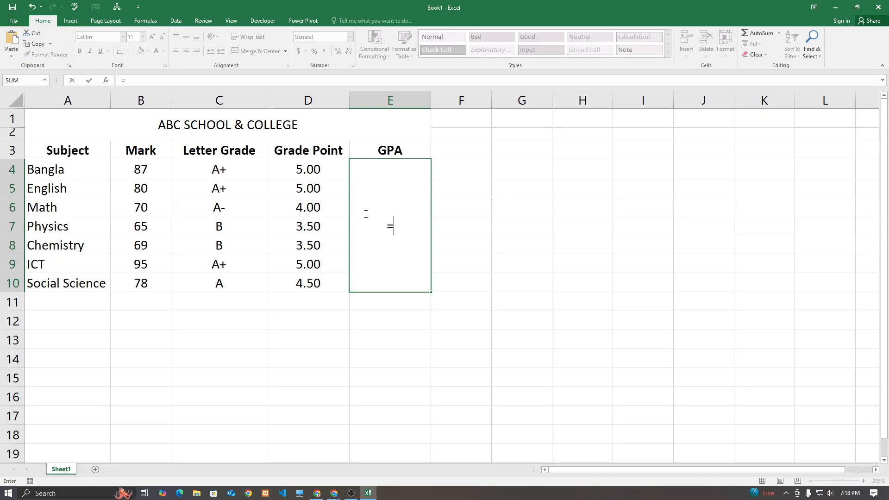
pyautogui.write('SUM(')
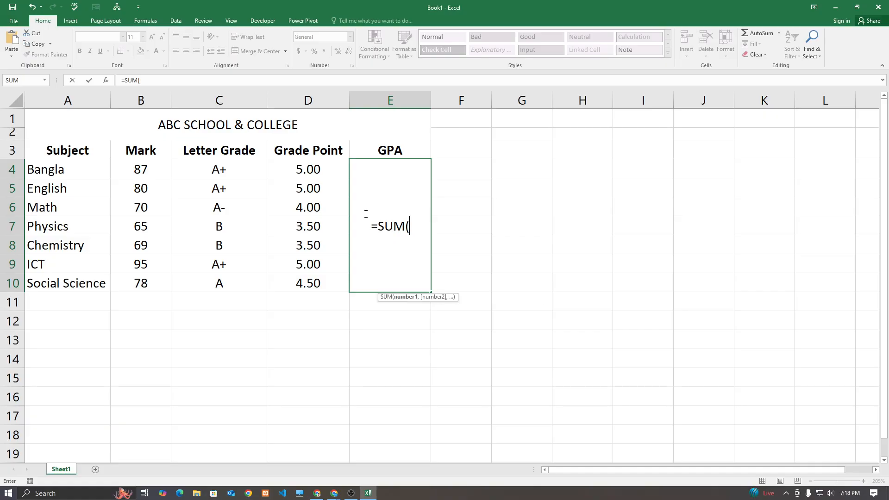
pyautogui.click(322, 171)
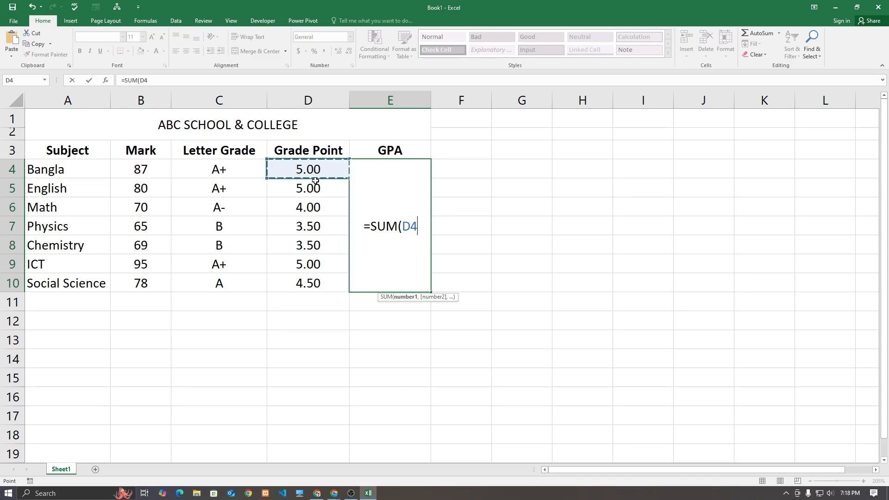
pyautogui.write('+')
pyautogui.click(314, 187)
pyautogui.write('+')
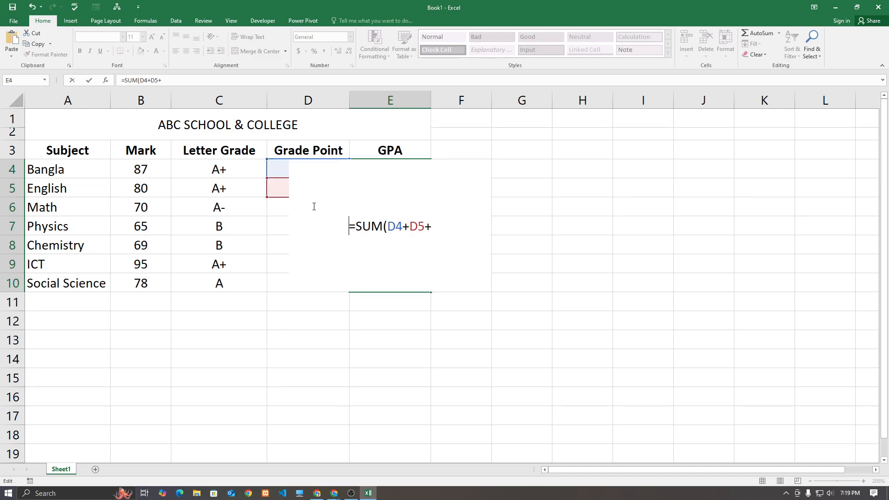
# - Keep a single leading equals sign in the GPA formula and append D6+D7 to the sum
pyautogui.click(277, 203)
pyautogui.press('BackSpace')
pyautogui.press('BackSpace')
pyautogui.press('BackSpace')
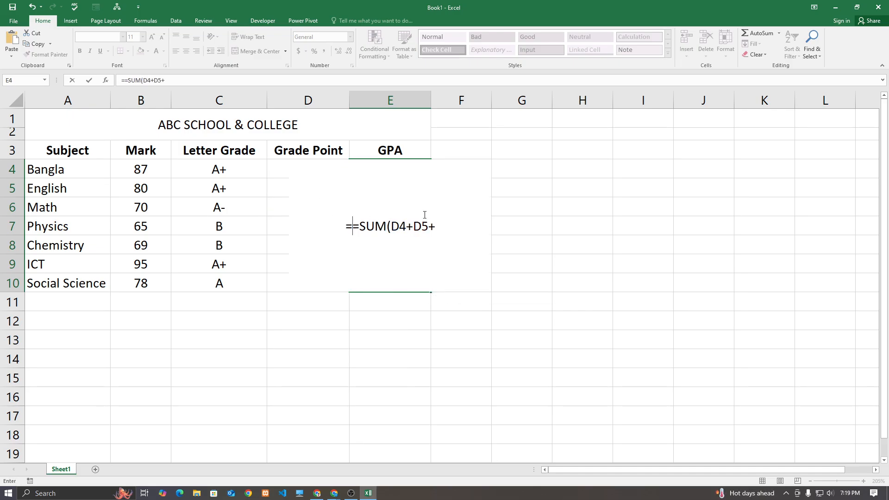
pyautogui.click(432, 227)
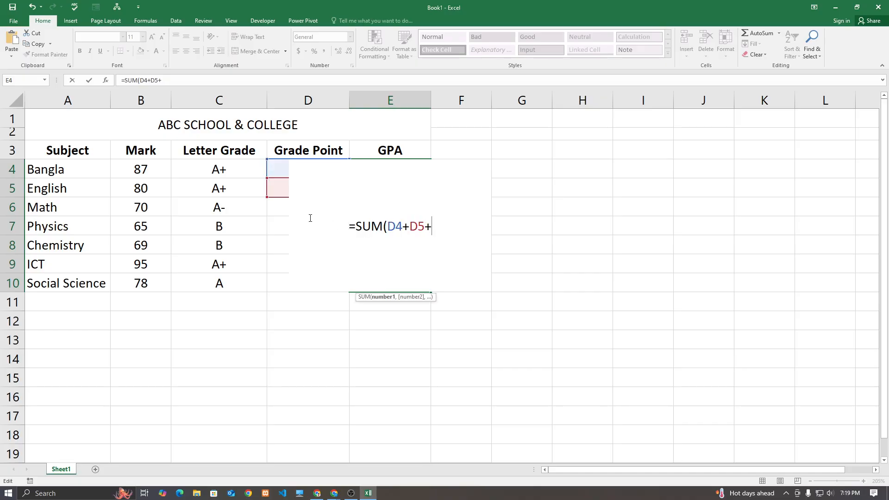
pyautogui.click(271, 206)
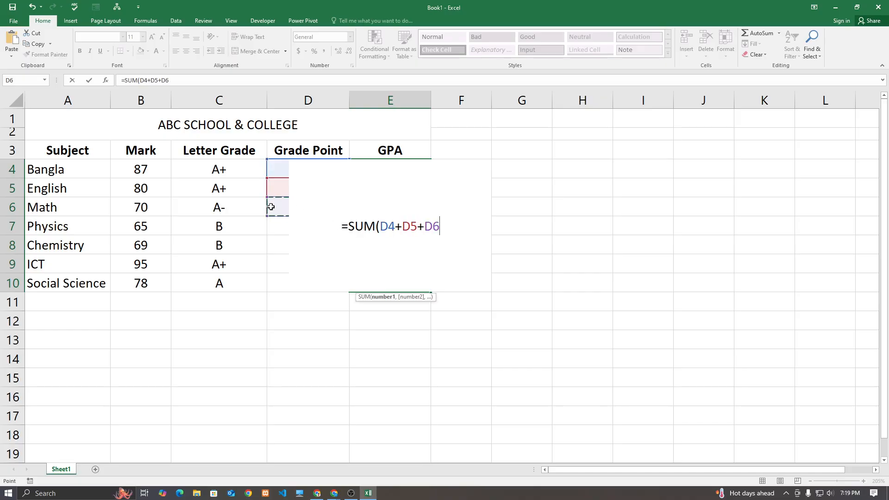
pyautogui.write('+')
pyautogui.click(269, 225)
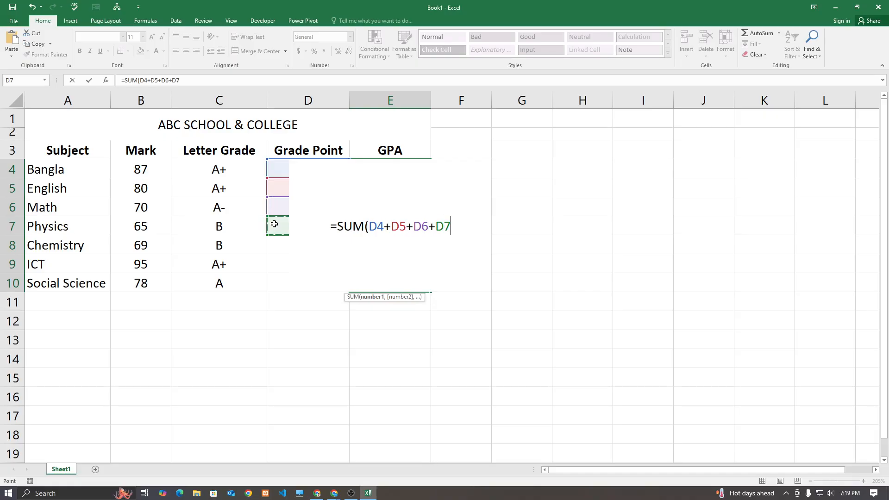
# - Add the grade points D8, D9 and D10 to the GPA sum
pyautogui.write('+')
pyautogui.click(274, 244)
pyautogui.write('+')
pyautogui.click(273, 266)
pyautogui.write('+')
pyautogui.click(273, 281)
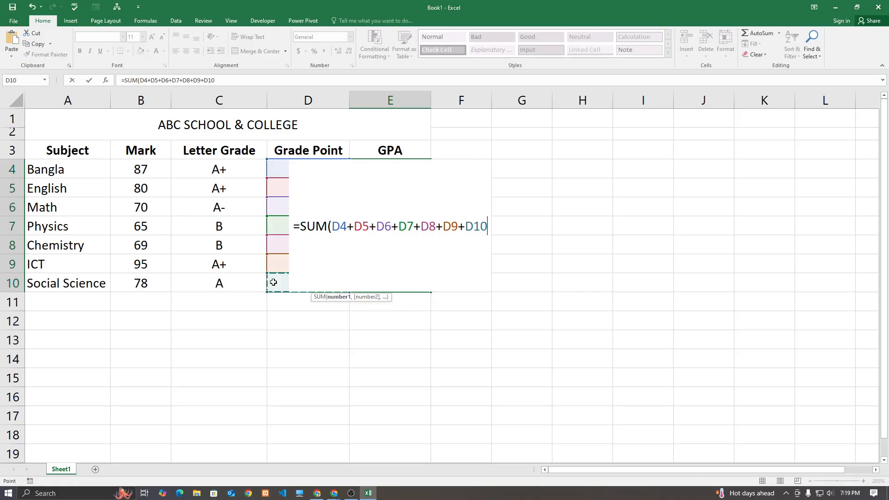
# - Close the SUM, divide it by 7, and enter the finished GPA formula in E4
pyautogui.write(')')
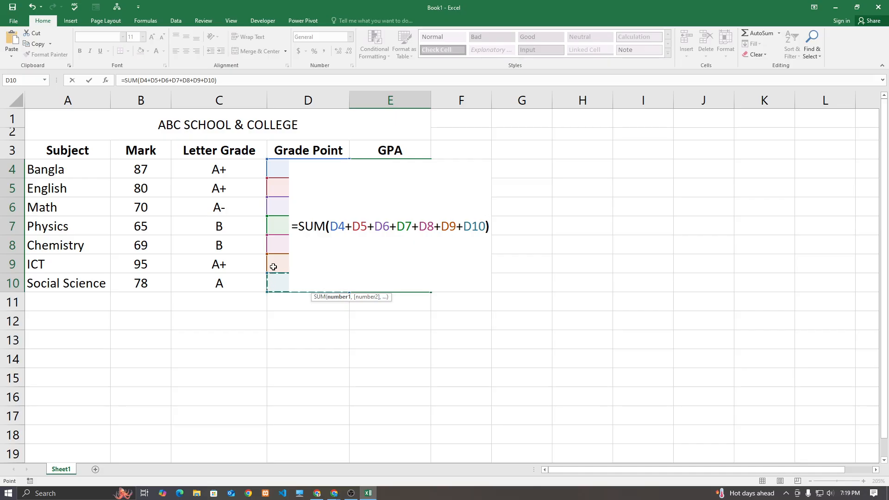
pyautogui.write('/7')
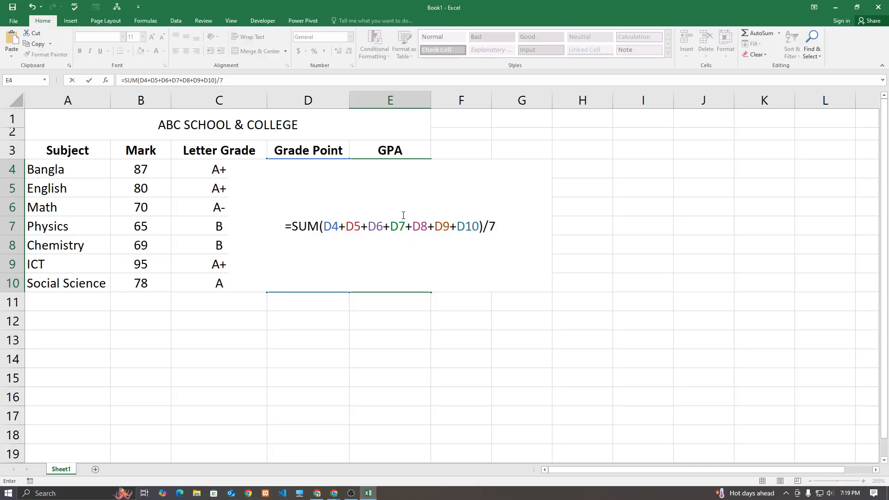
pyautogui.press('Return')
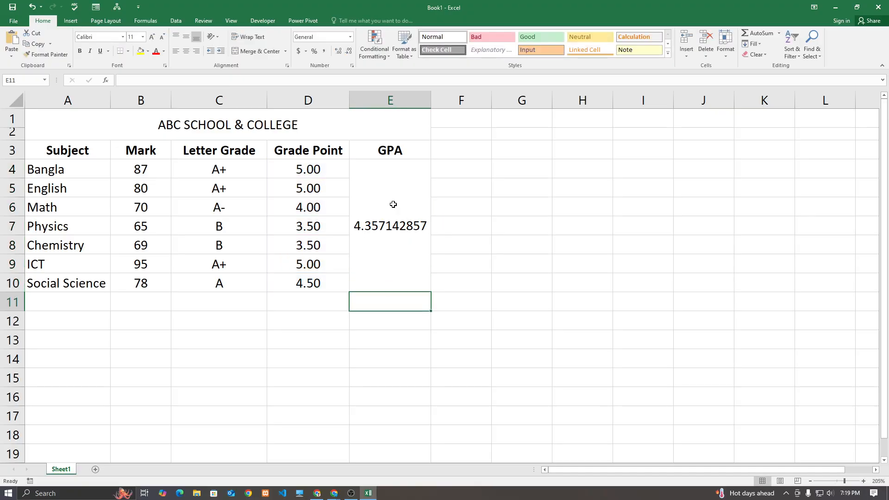
pyautogui.click(377, 228)
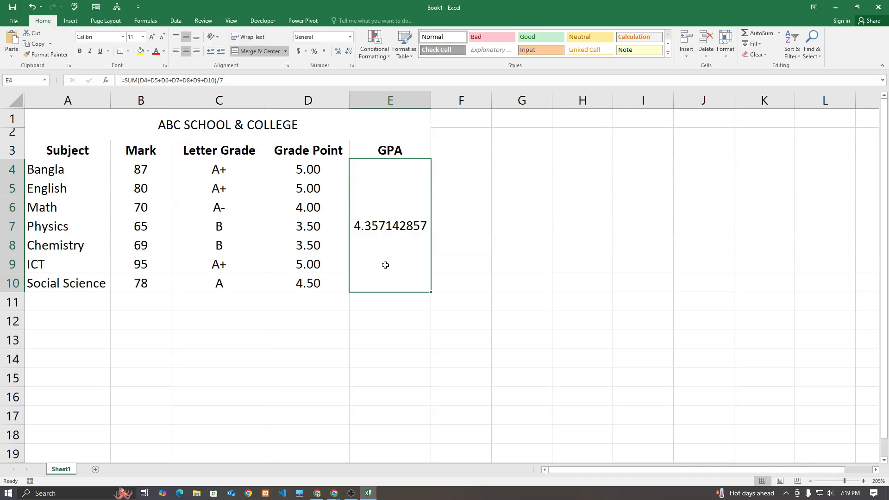
pyautogui.hotkey('alt', 'Tab')
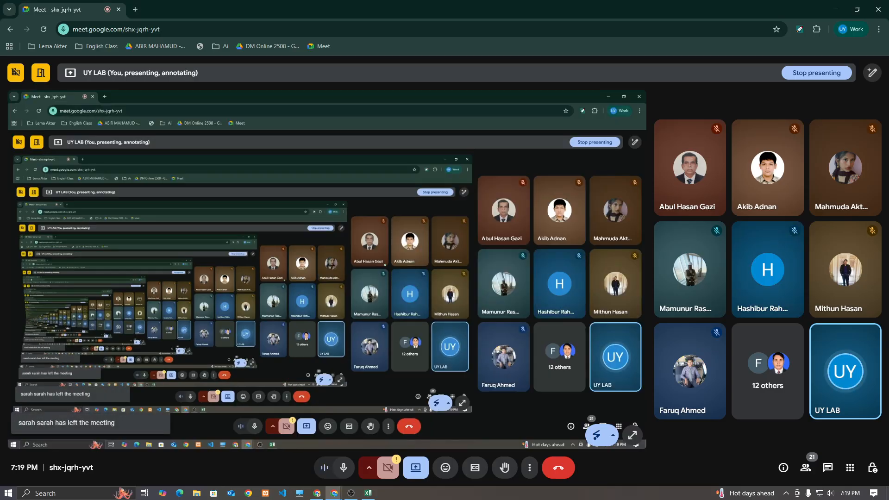
pyautogui.hotkey('alt', 'Tab')
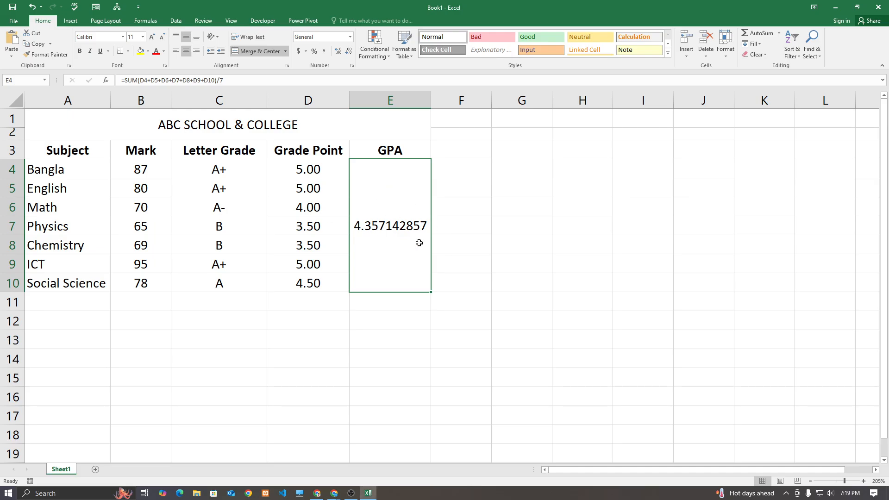
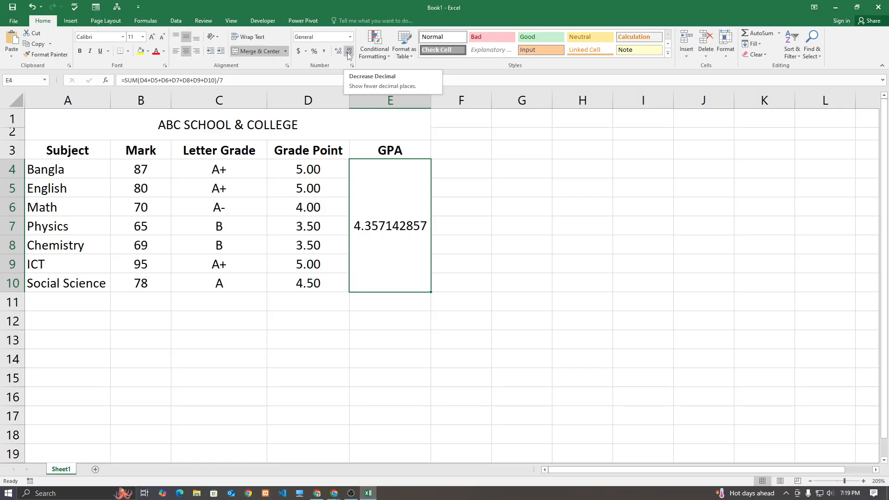
# - Reduce the GPA value in E4 to two decimal places and bring back a third decimal
pyautogui.click(349, 53)
pyautogui.click(348, 53)
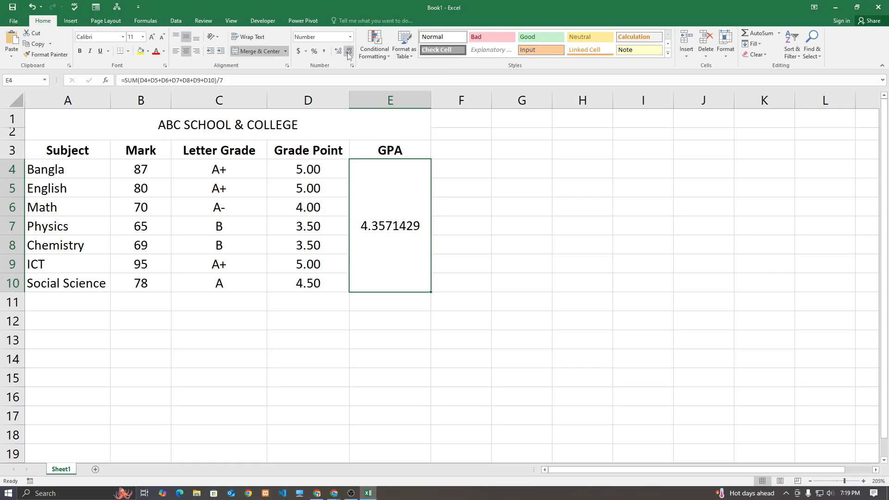
pyautogui.click(349, 53)
pyautogui.click(349, 53)
pyautogui.click(349, 53)
pyautogui.click(349, 53)
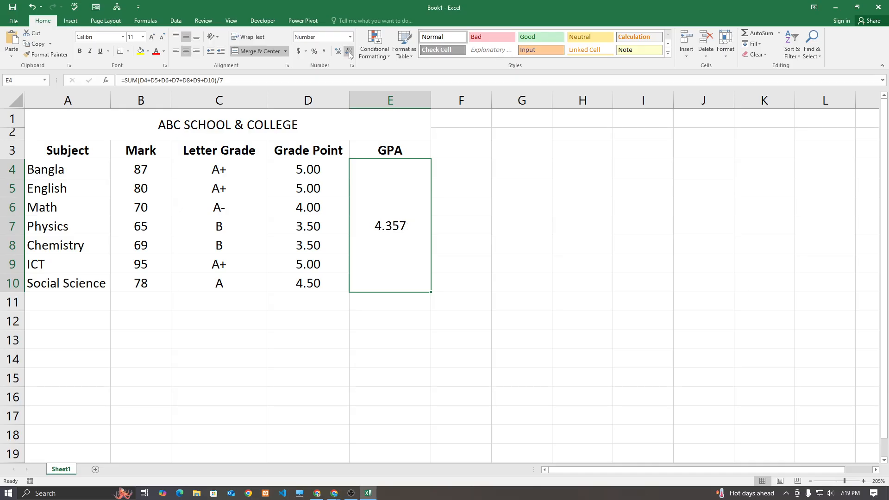
pyautogui.click(348, 53)
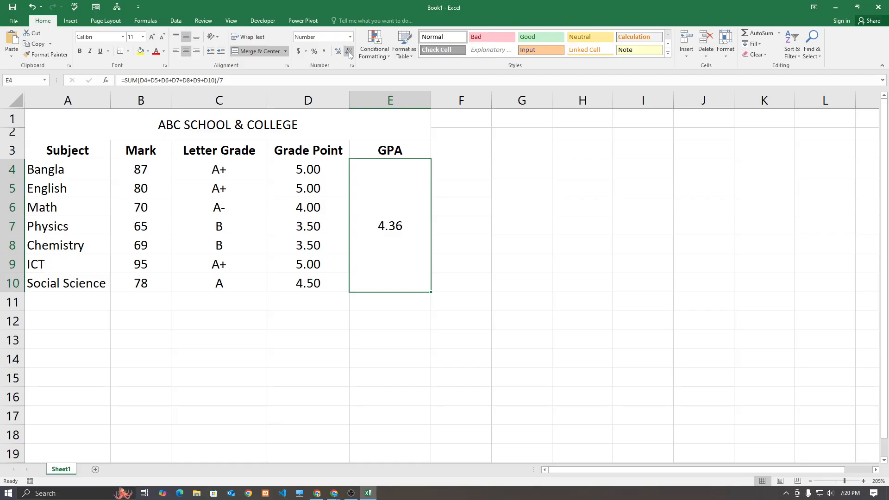
pyautogui.click(342, 53)
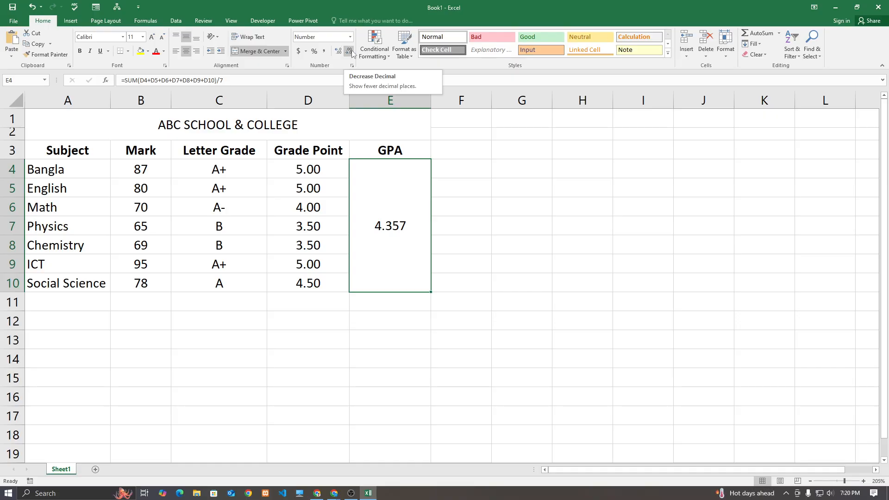
# - Extend the GPA value in E4 to seven decimal places
pyautogui.click(351, 53)
pyautogui.click(342, 52)
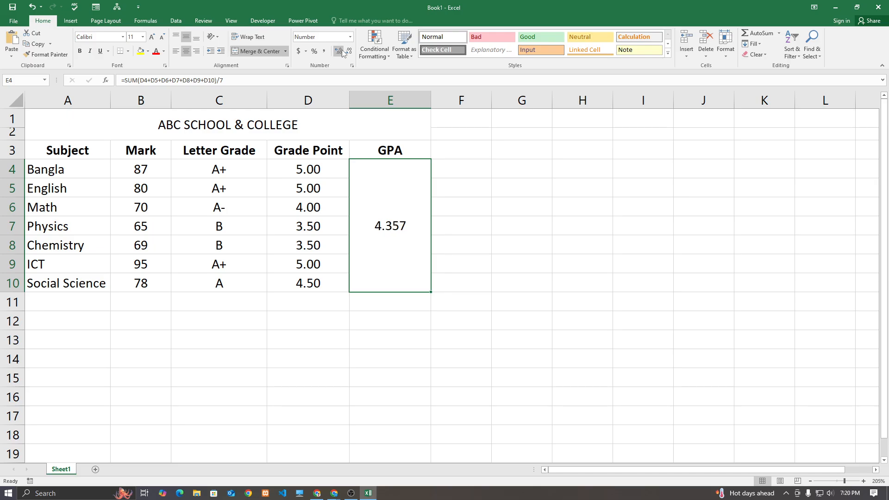
pyautogui.click(350, 52)
pyautogui.click(339, 51)
pyautogui.click(339, 51)
pyautogui.click(339, 50)
pyautogui.click(339, 51)
pyautogui.click(339, 51)
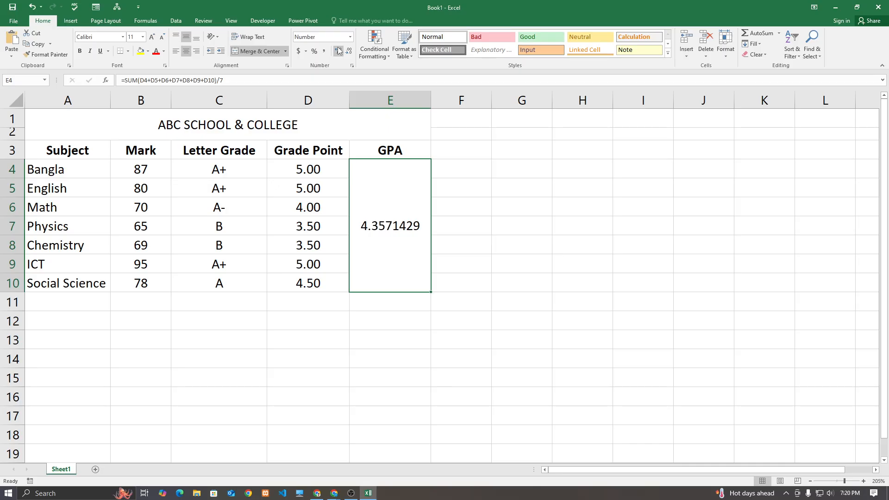
# - Reduce the GPA value in E4 to two decimal places
pyautogui.click(347, 51)
pyautogui.click(346, 52)
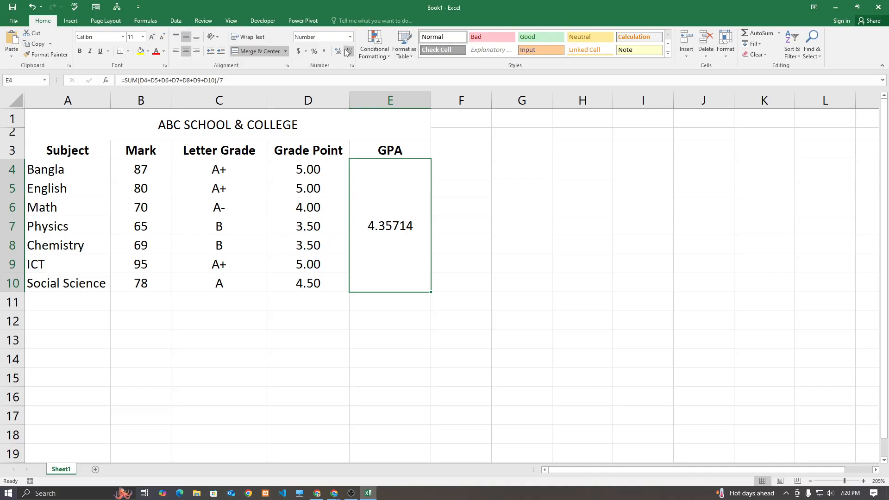
pyautogui.click(346, 51)
pyautogui.click(346, 52)
pyautogui.click(346, 51)
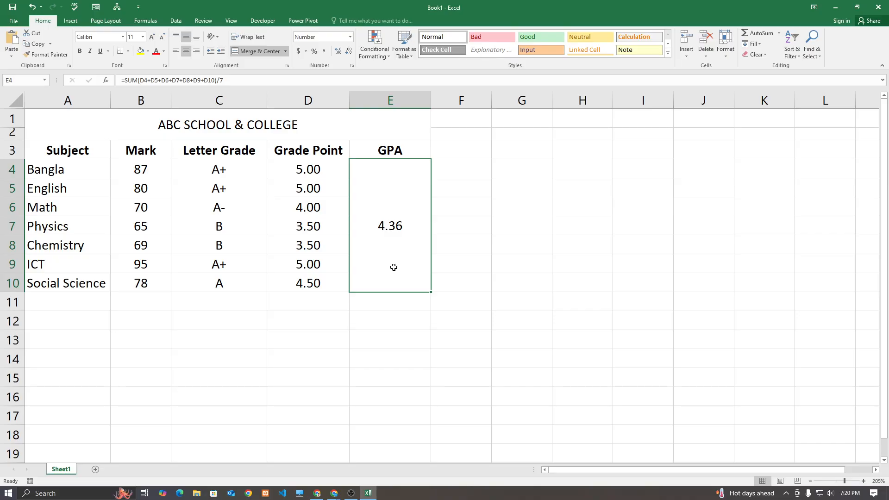
# - Widen column F and make the merged ABC SCHOOL & COLLEGE title bold
pyautogui.moveTo(491, 100); pyautogui.dragTo(530, 100)
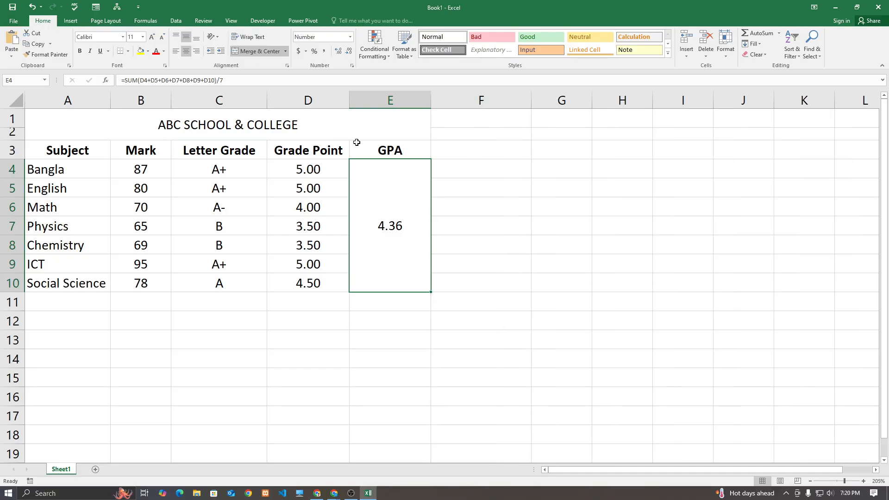
pyautogui.click(248, 121)
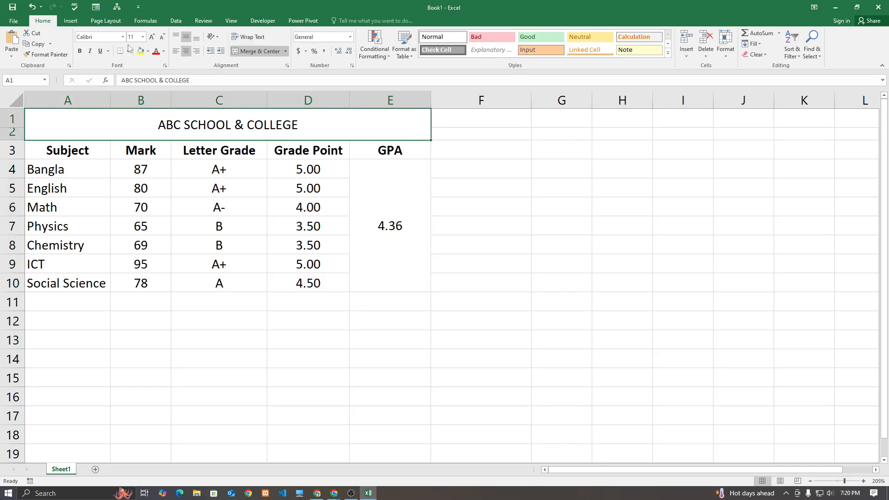
pyautogui.click(80, 51)
# - Extend the GPA heading in E3 to read "GPA( Without additional subject)"
pyautogui.click(408, 150)
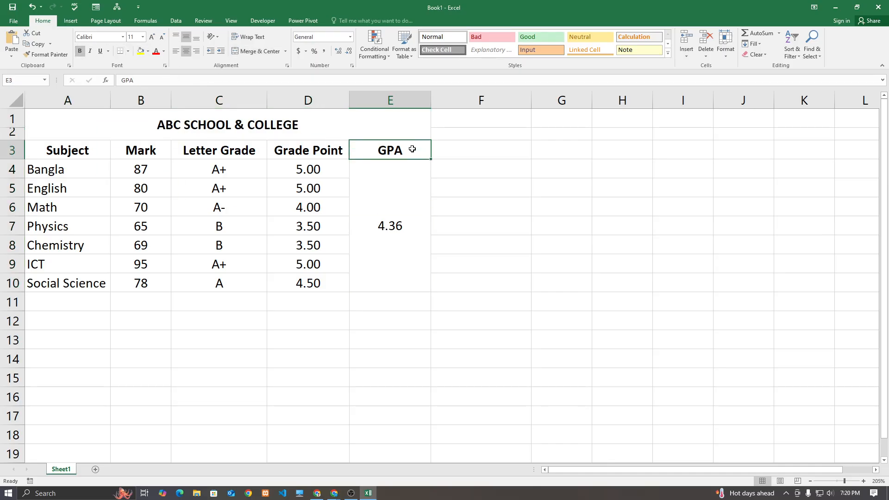
pyautogui.doubleClick(408, 150)
pyautogui.write('(')
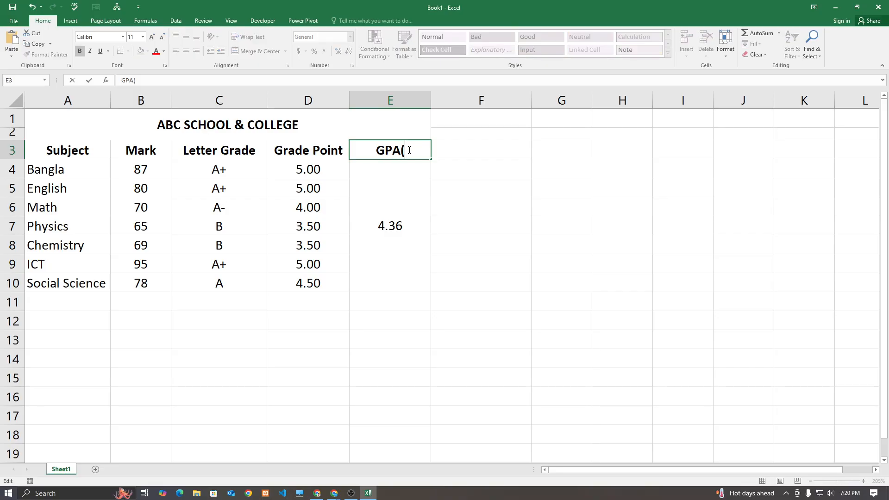
pyautogui.write(' WW')
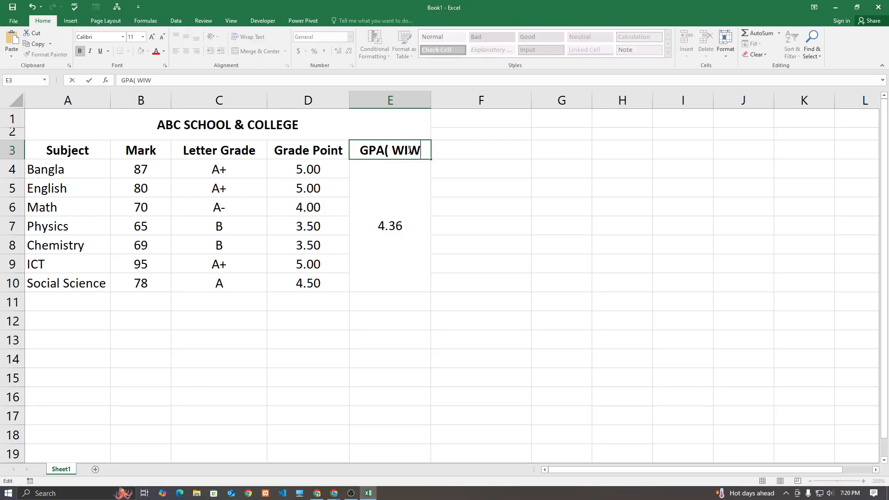
pyautogui.press('BackSpace')
pyautogui.write('i')
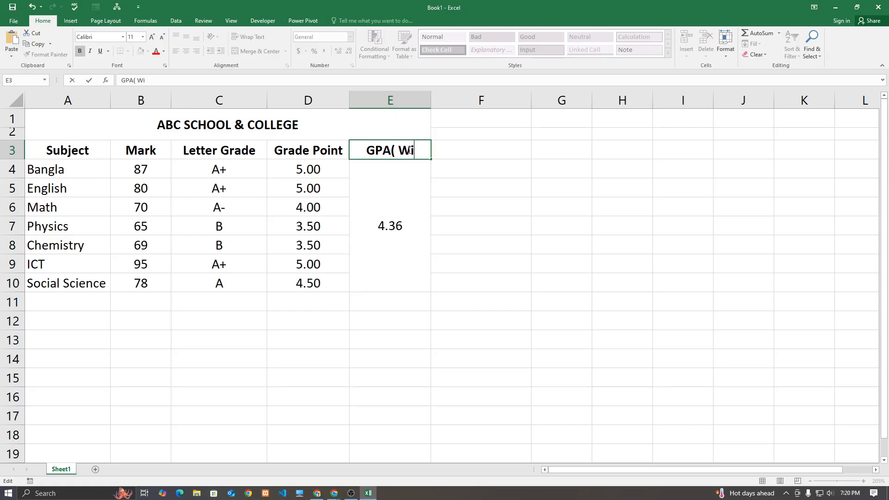
pyautogui.write('thout')
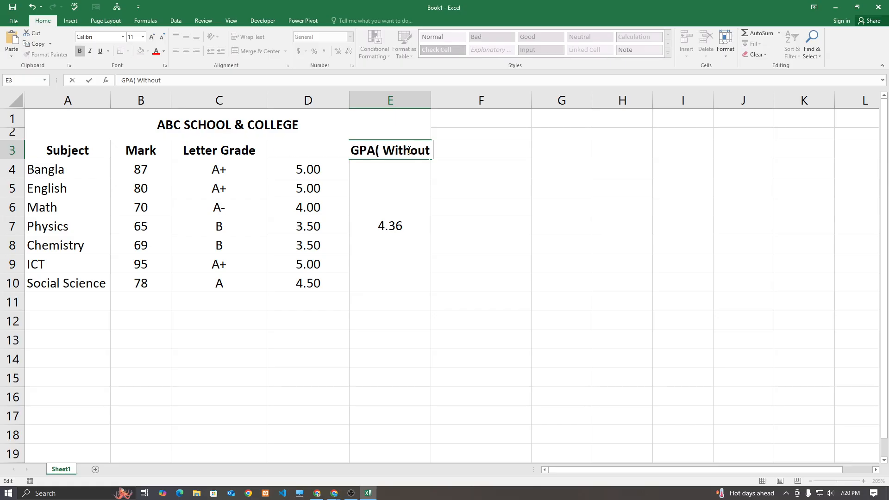
pyautogui.write(' additional ')
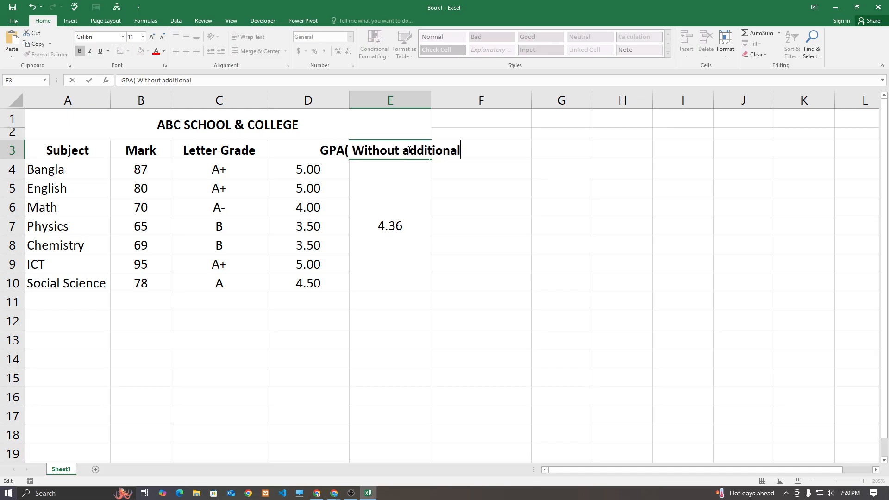
pyautogui.write('subject')
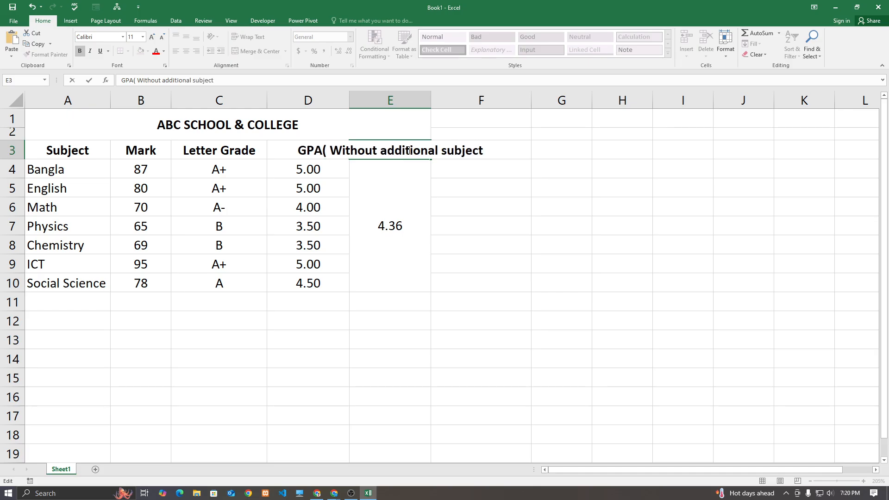
pyautogui.write(')')
pyautogui.press('Return')
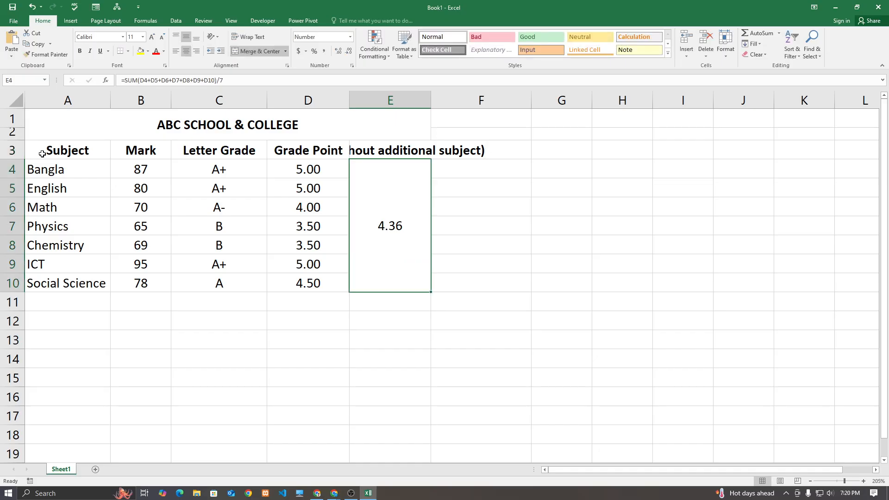
# - Reduce the font size of the whole heading row 3 to 9
pyautogui.click(12, 150)
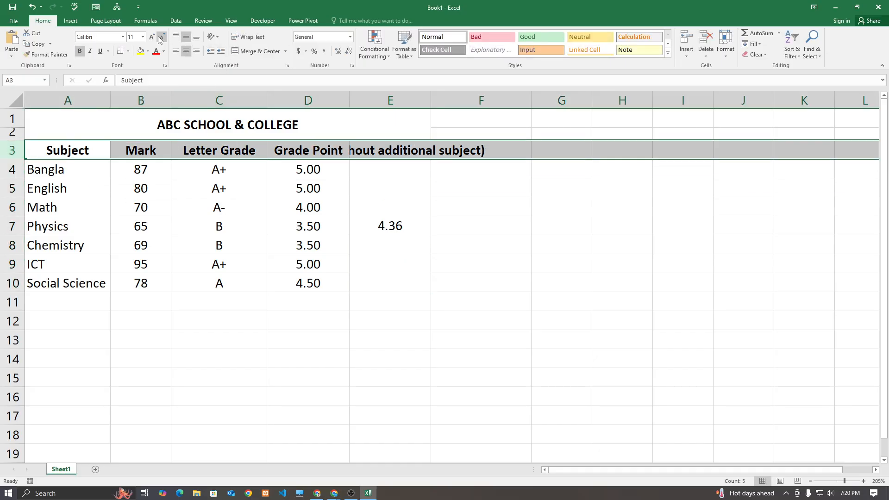
pyautogui.click(161, 36)
pyautogui.click(161, 37)
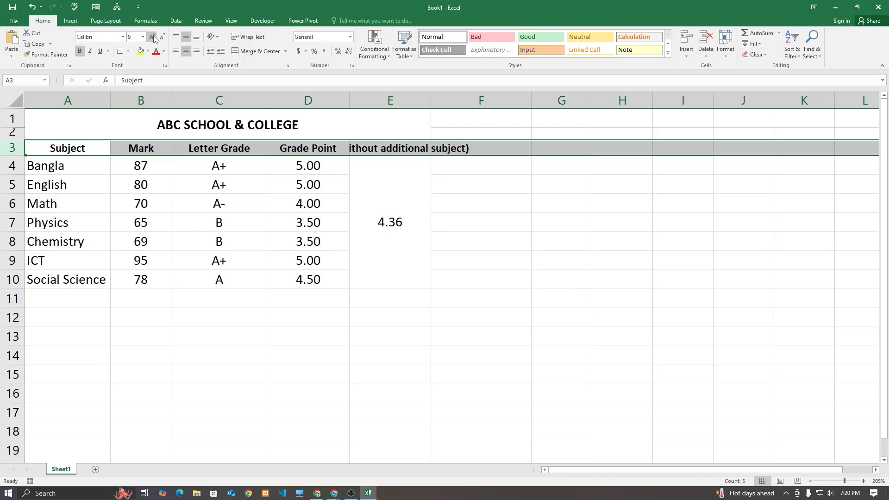
pyautogui.moveTo(13, 149); pyautogui.dragTo(4, 261)
pyautogui.click(6, 261)
pyautogui.click(95, 184)
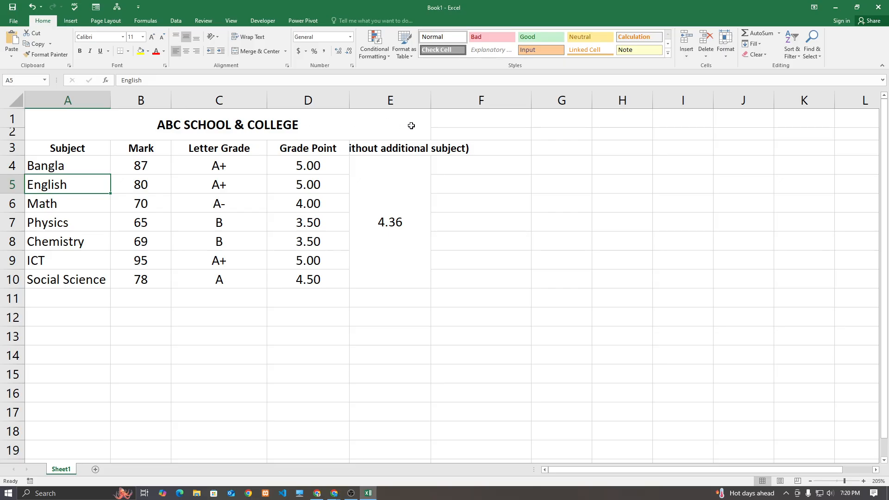
# - Widen column E and autofit it to the full GPA heading
pyautogui.moveTo(431, 100); pyautogui.dragTo(485, 107)
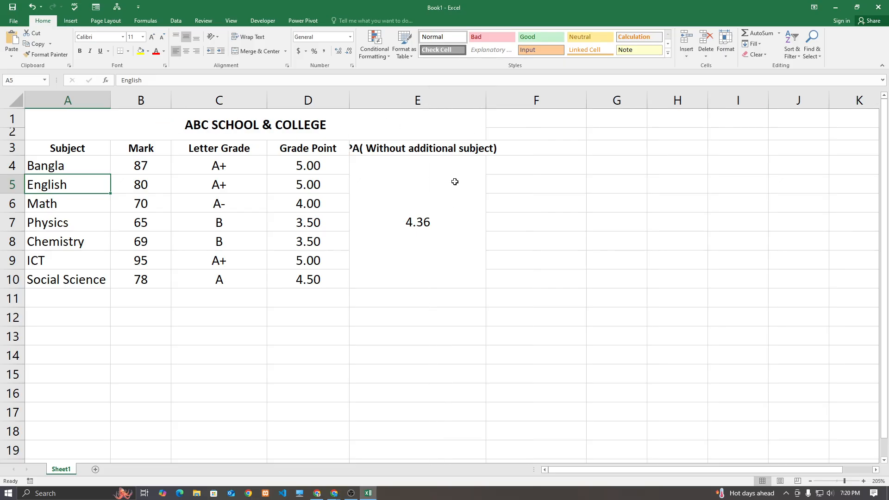
pyautogui.doubleClick(485, 100)
pyautogui.click(486, 101)
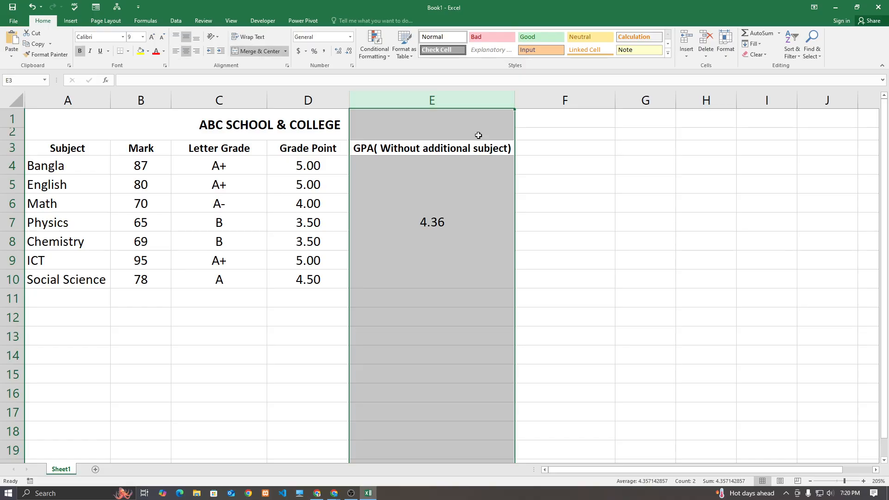
pyautogui.click(388, 369)
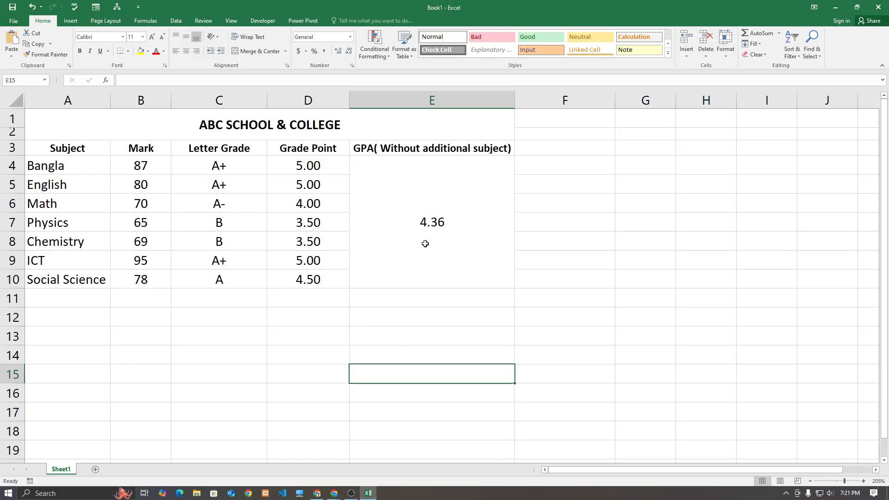
# - Enter the label "Additional Subject" in A12 and autofit column A to it
pyautogui.click(68, 321)
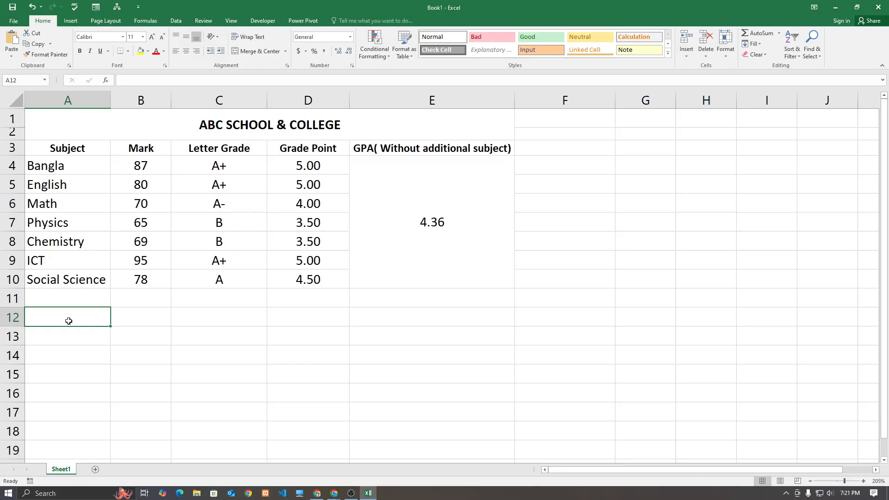
pyautogui.write('Additional')
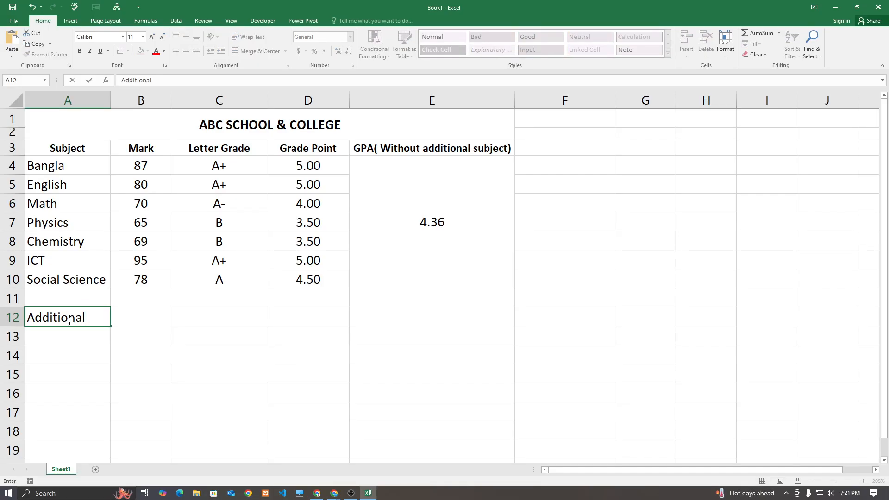
pyautogui.write(' Sub j')
pyautogui.write('jec')
pyautogui.write('t')
pyautogui.press('Return')
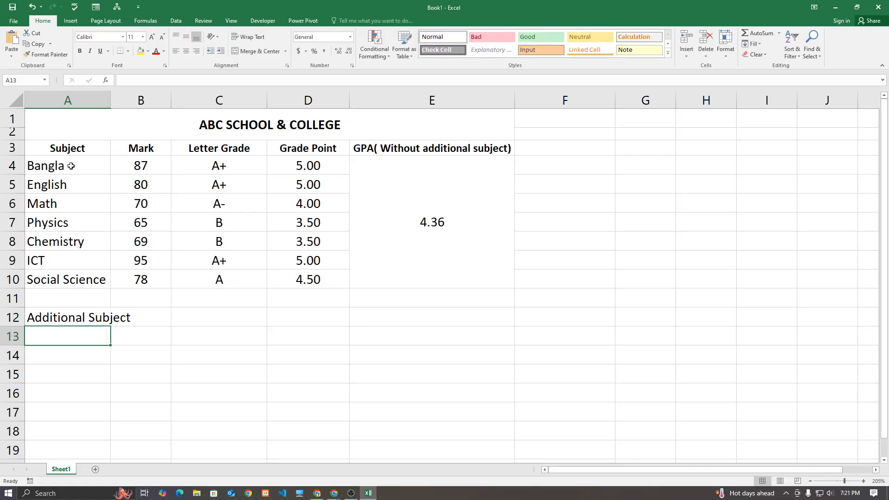
pyautogui.doubleClick(110, 100)
pyautogui.click(175, 371)
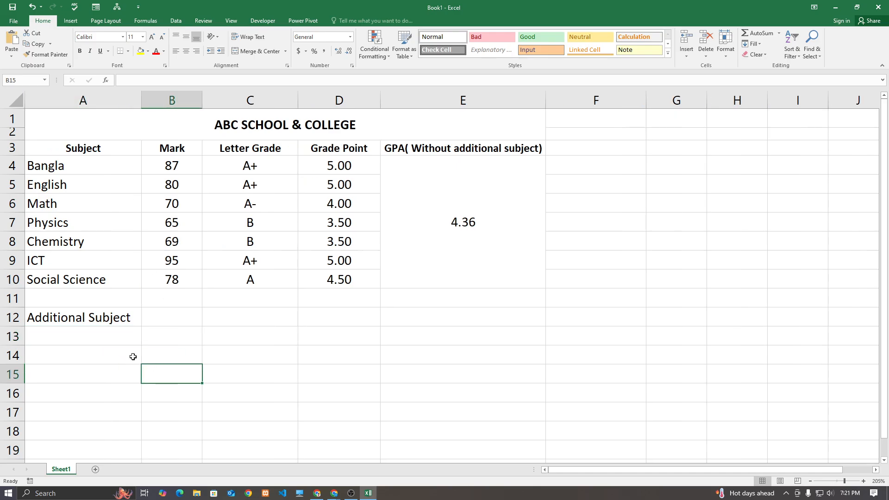
# - Enter Biology in A13 as the additional subject
pyautogui.click(123, 348)
pyautogui.click(121, 342)
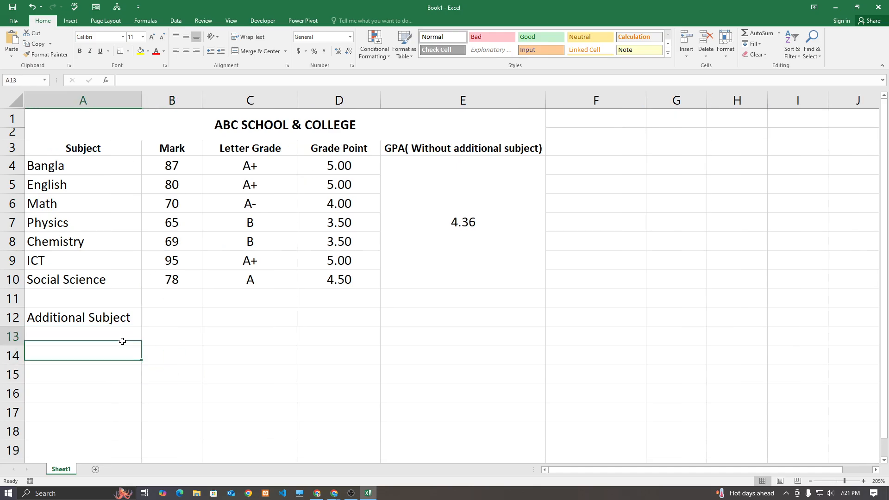
pyautogui.write('Biology')
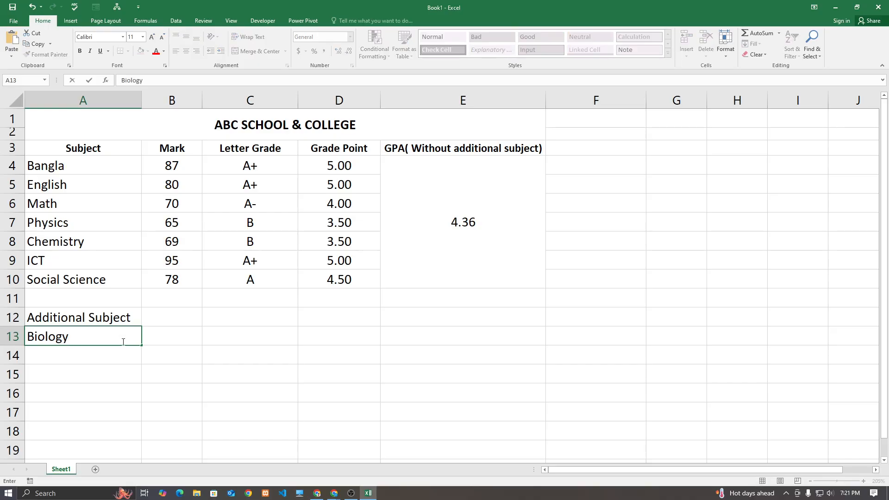
pyautogui.click(100, 388)
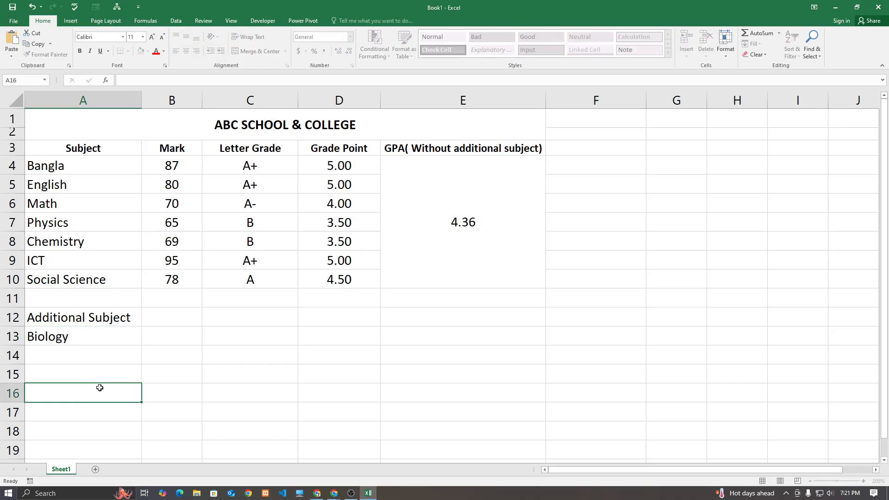
# - Make the Additional Subject label in A12 bold, and copy the formatting of the Subject heading in A3 onto it
pyautogui.click(121, 319)
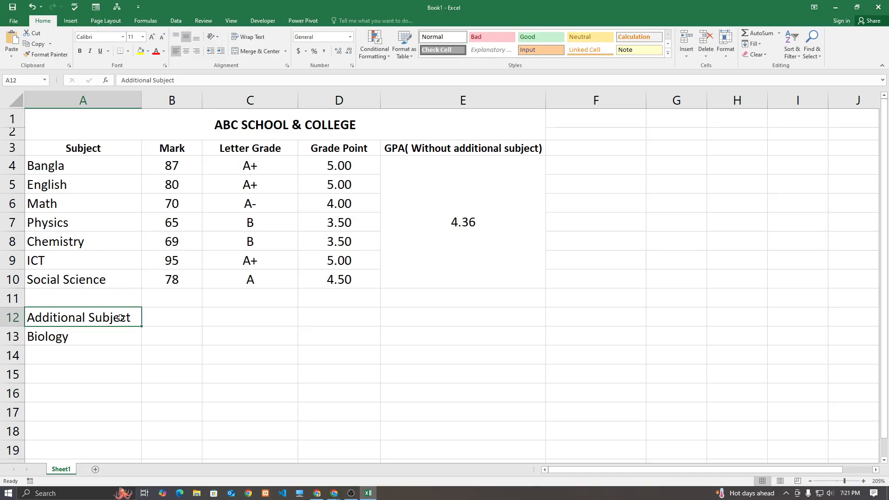
pyautogui.click(79, 51)
pyautogui.click(196, 353)
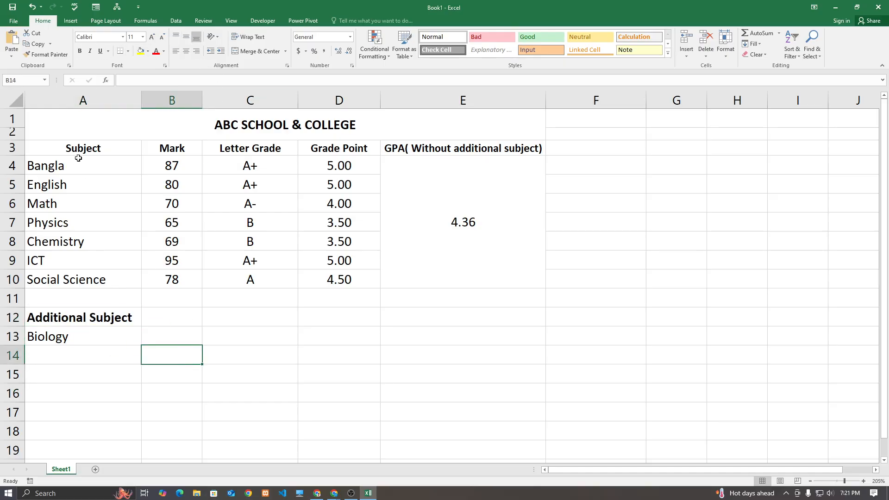
pyautogui.moveTo(80, 162); pyautogui.dragTo(90, 282)
pyautogui.click(93, 317)
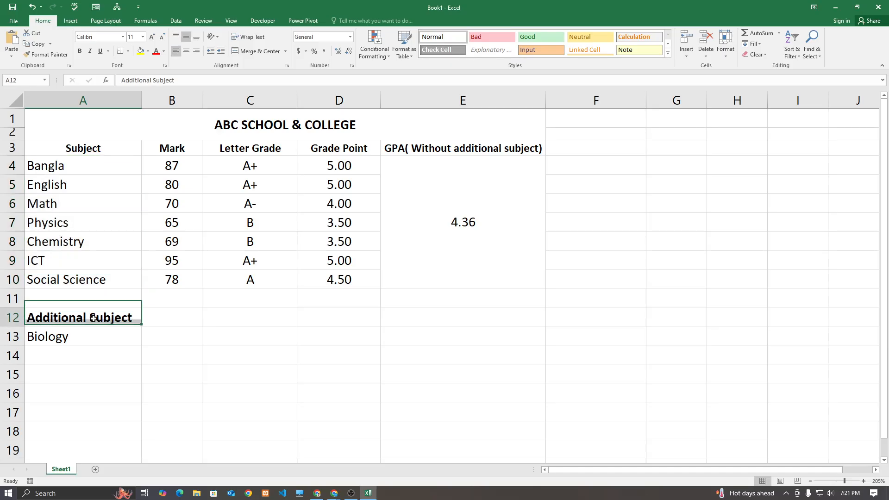
pyautogui.click(116, 150)
pyautogui.click(45, 55)
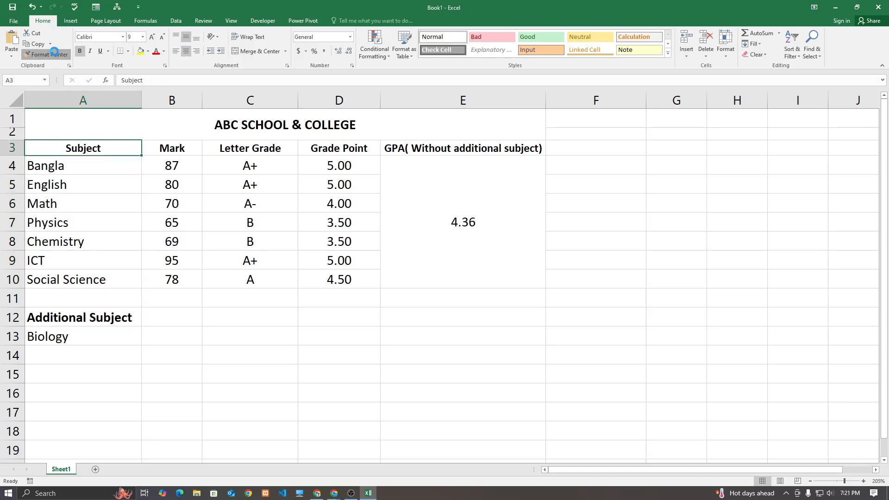
pyautogui.click(104, 319)
pyautogui.click(100, 355)
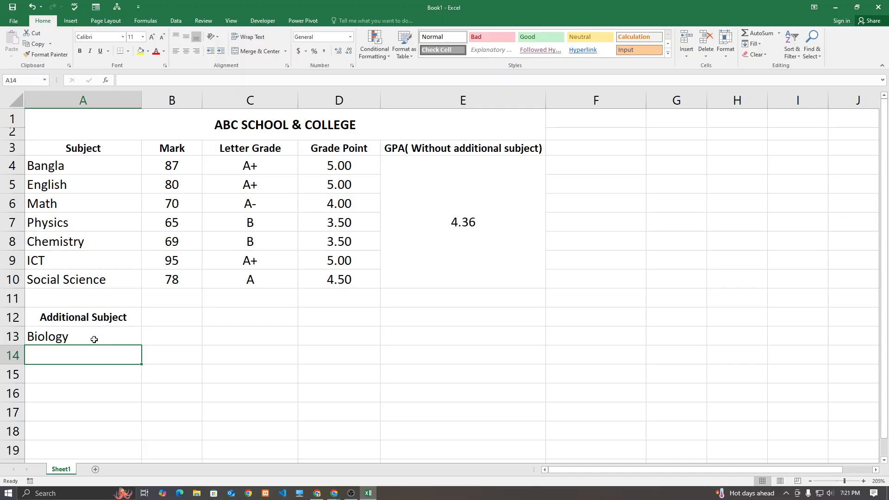
# - Enter 50 as the Biology mark in B13
pyautogui.click(94, 339)
pyautogui.moveTo(88, 167); pyautogui.dragTo(96, 276)
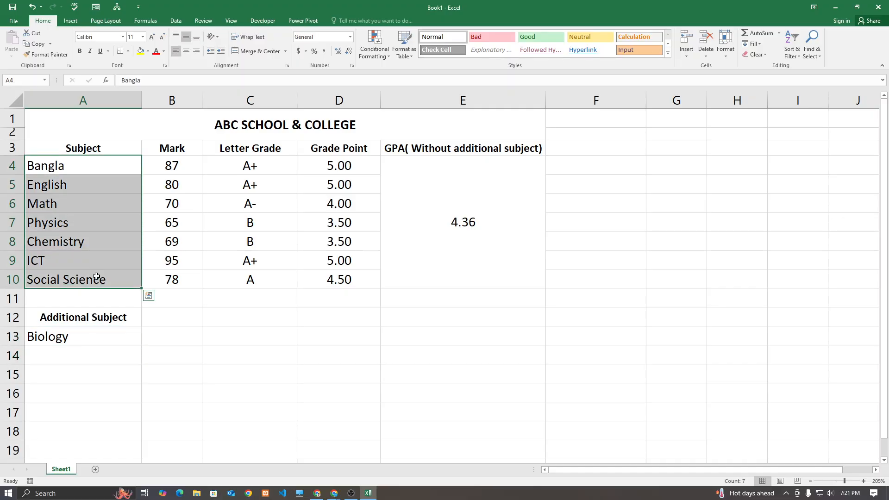
pyautogui.click(99, 336)
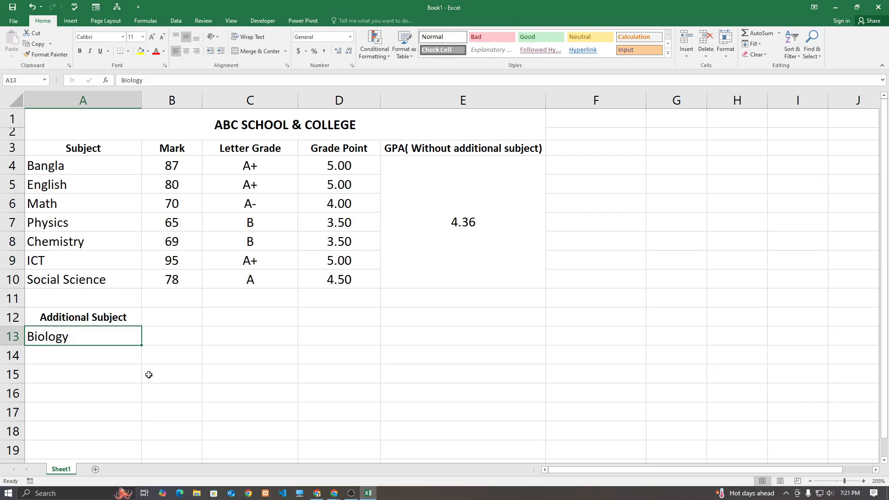
pyautogui.click(175, 342)
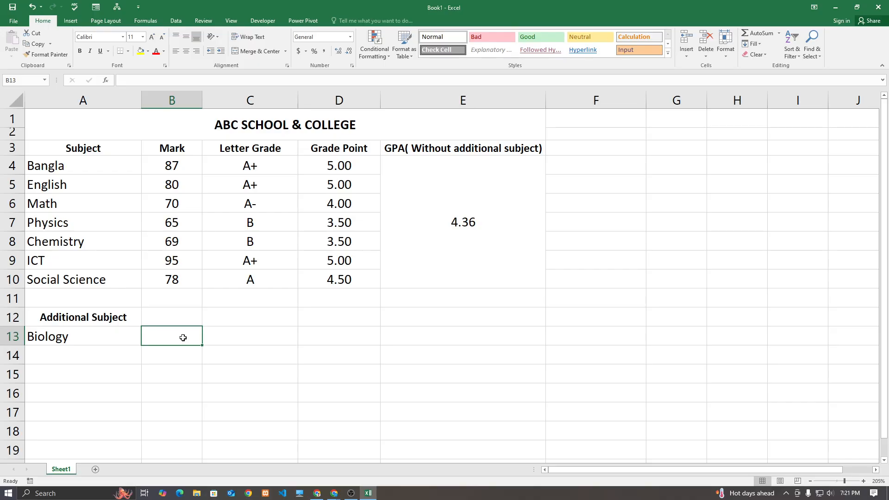
pyautogui.write('50')
pyautogui.press('Return')
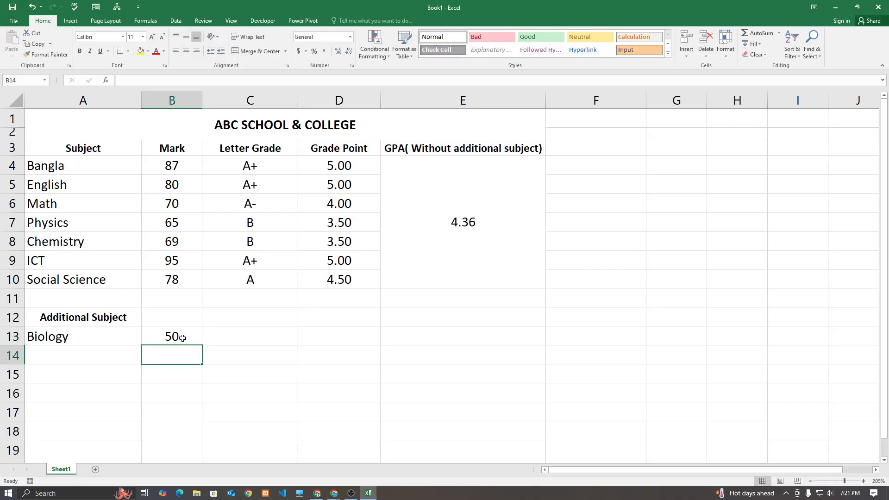
# - Copy the letter grade formula from C10 to C13 for Biology
pyautogui.click(272, 267)
pyautogui.click(272, 277)
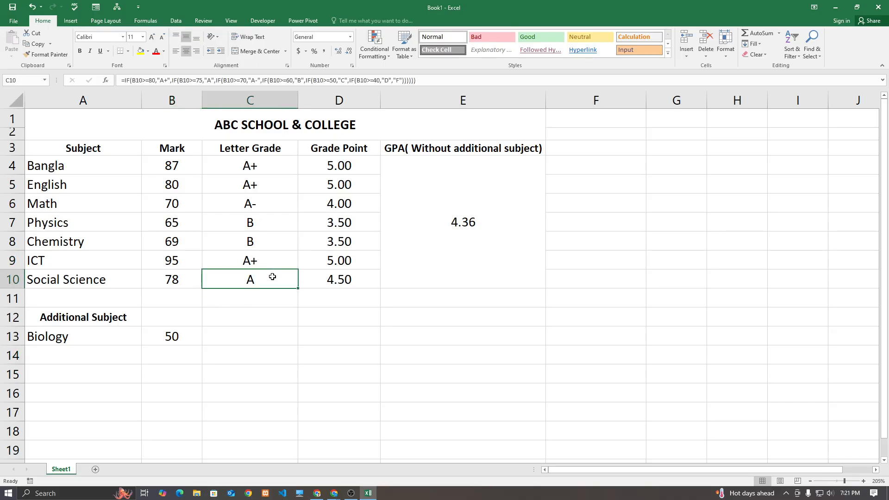
pyautogui.hotkey('ctrl', 'c')
pyautogui.click(226, 333)
pyautogui.hotkey('ctrl', 'v')
pyautogui.click(227, 369)
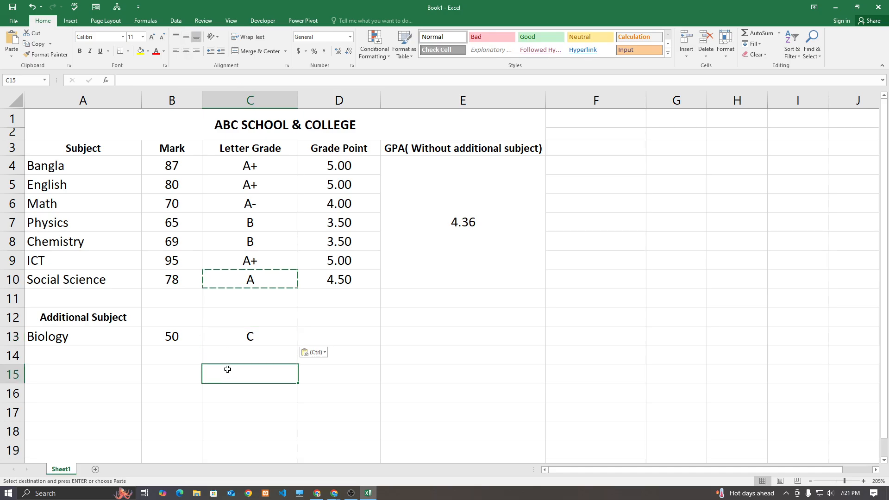
pyautogui.click(247, 339)
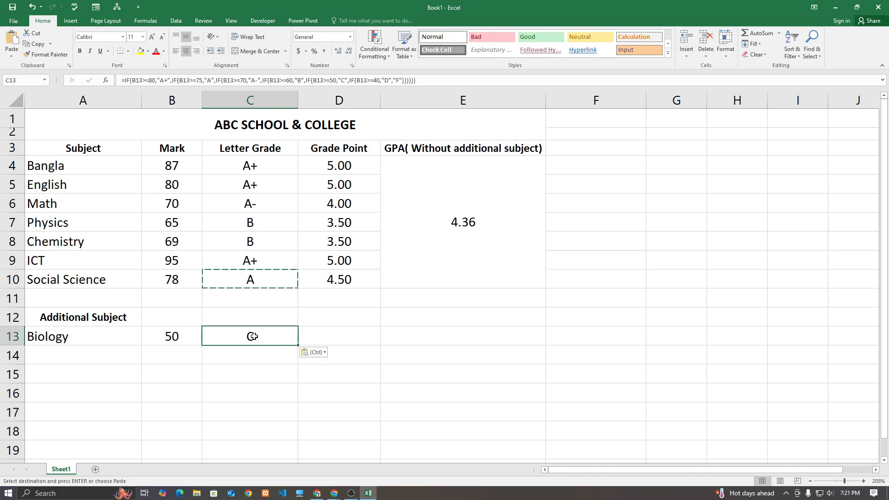
# - Copy the grade point formula from D10 to D13 for Biology and clear the copy selection
pyautogui.click(327, 281)
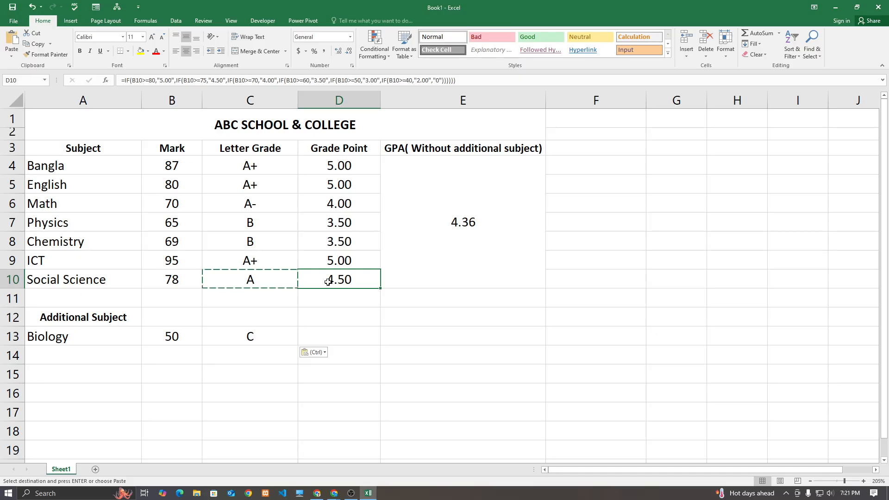
pyautogui.hotkey('ctrl', 'c')
pyautogui.click(315, 336)
pyautogui.hotkey('ctrl', 'v')
pyautogui.click(286, 389)
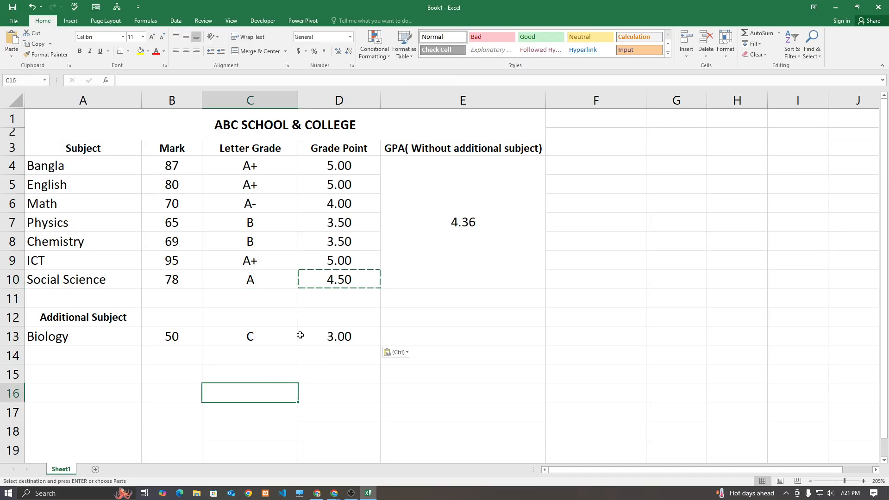
pyautogui.click(328, 409)
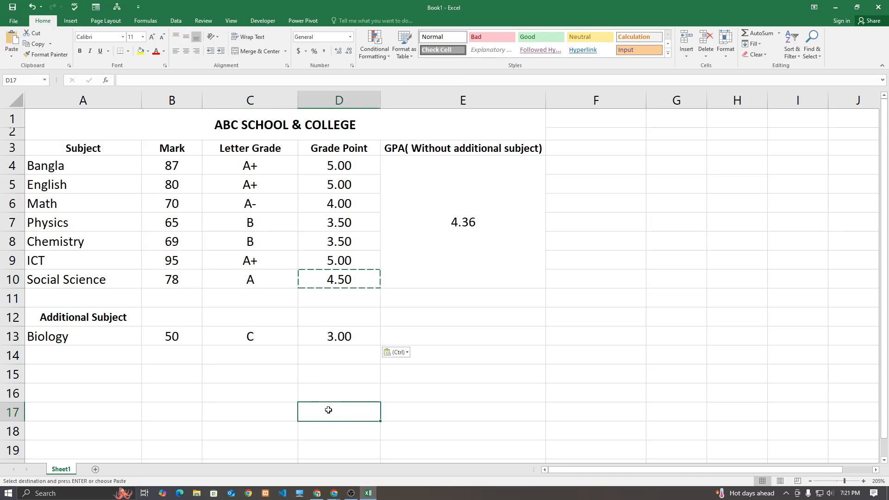
pyautogui.click(406, 325)
pyautogui.press('Escape')
pyautogui.click(404, 359)
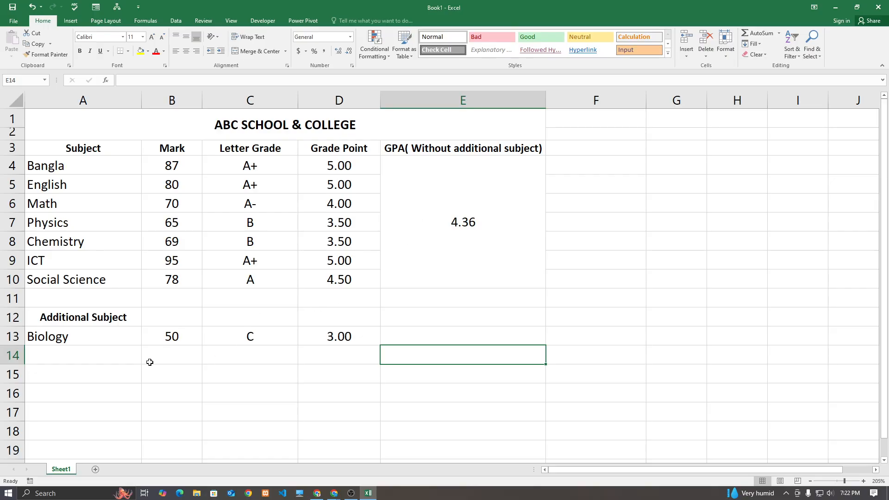
# - Switch to Chrome and search Google for "hsc marksheet bangladesh" in a new tab
pyautogui.click(188, 366)
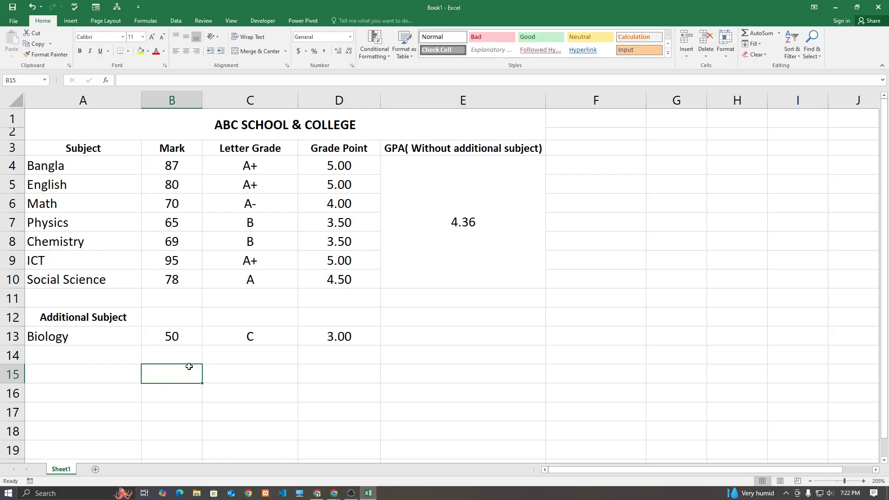
pyautogui.click(351, 358)
pyautogui.click(316, 493)
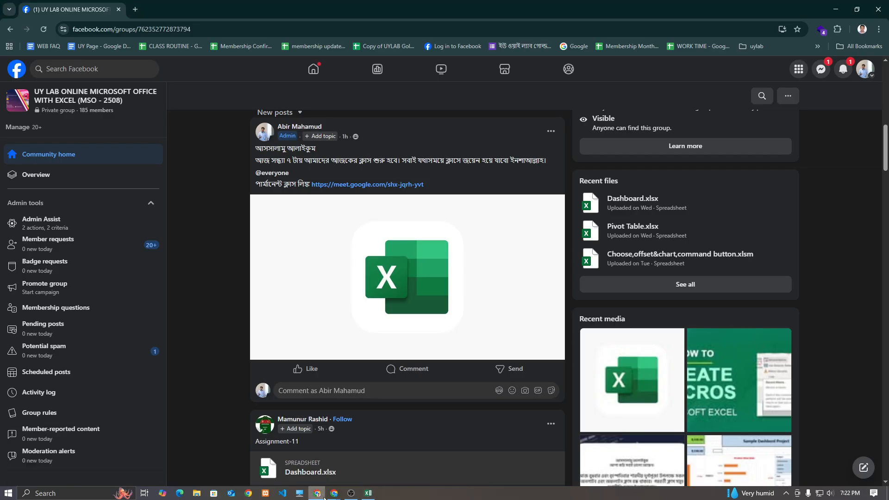
pyautogui.click(135, 9)
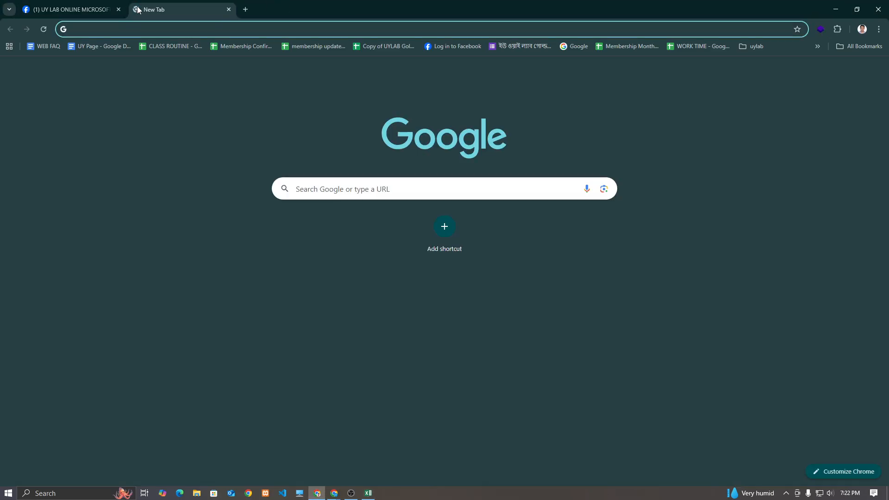
pyautogui.write('hsc mark')
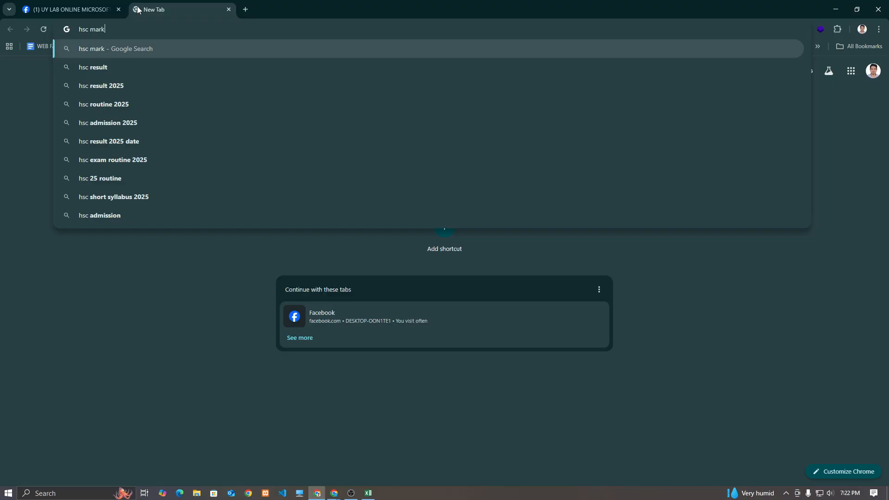
pyautogui.write('sheet bangladesh')
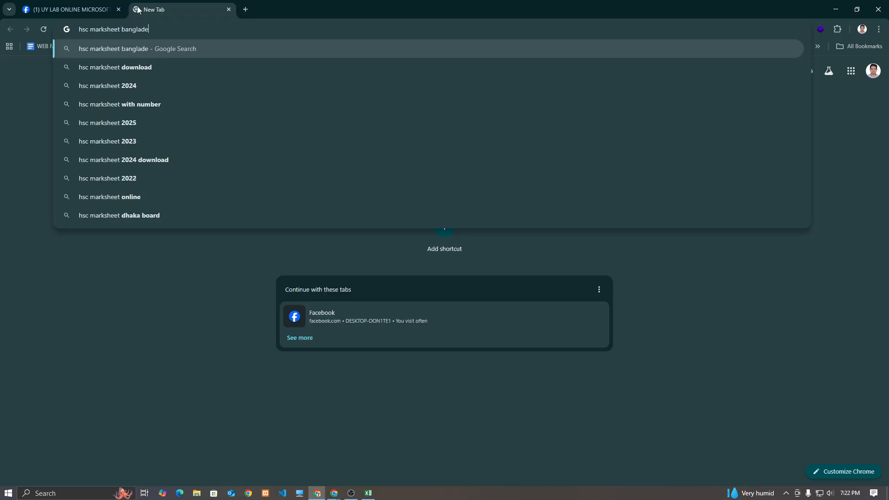
pyautogui.press('Return')
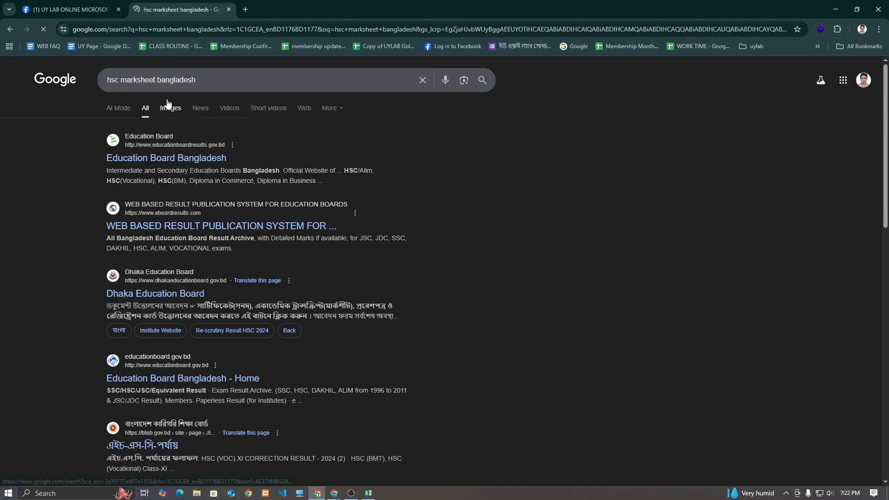
# - Preview the Scribd H.S.C MarkSheet among the image results to examine its additional subject layout, and return to Excel
pyautogui.click(179, 115)
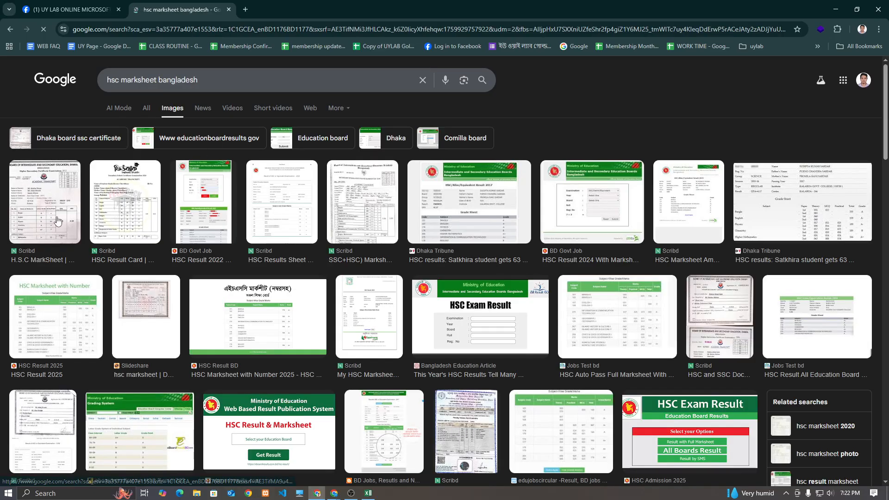
pyautogui.click(74, 215)
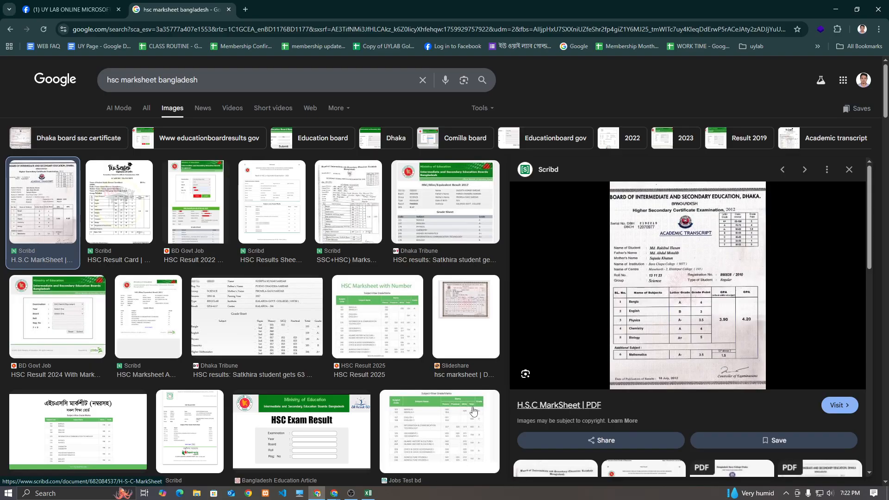
pyautogui.click(368, 492)
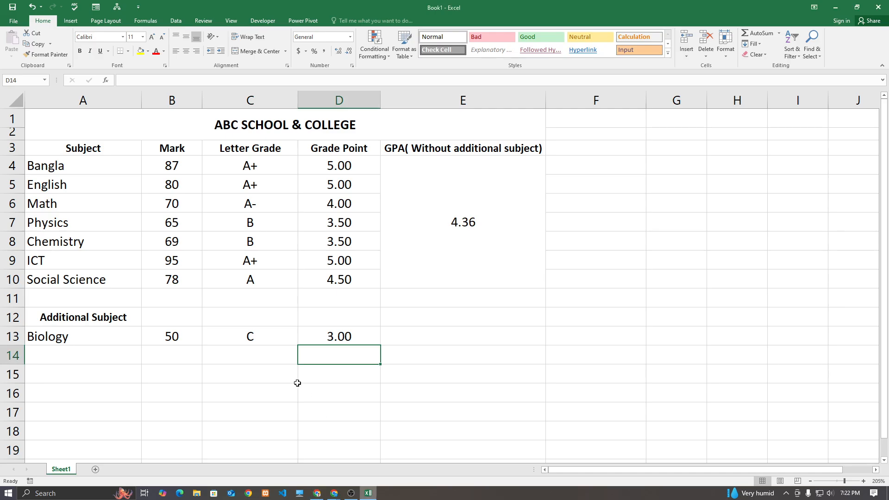
pyautogui.click(369, 494)
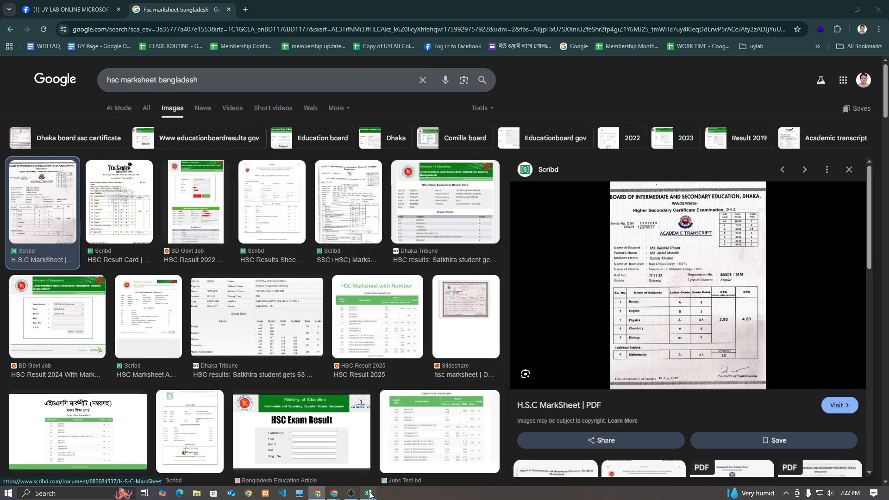
pyautogui.click(369, 494)
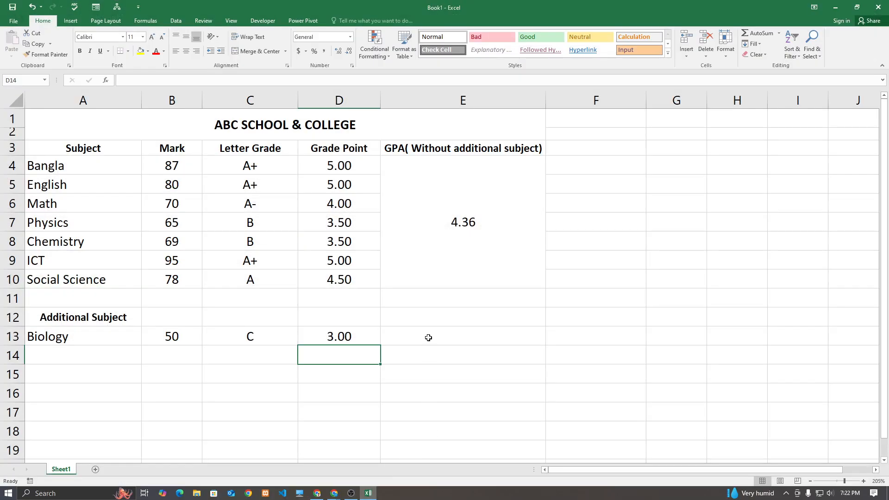
# - Make row 13 with the Biology entry taller
pyautogui.moveTo(428, 342)
pyautogui.mouseDown()
pyautogui.moveTo(429, 349)
pyautogui.moveTo(430, 339)
pyautogui.mouseUp()
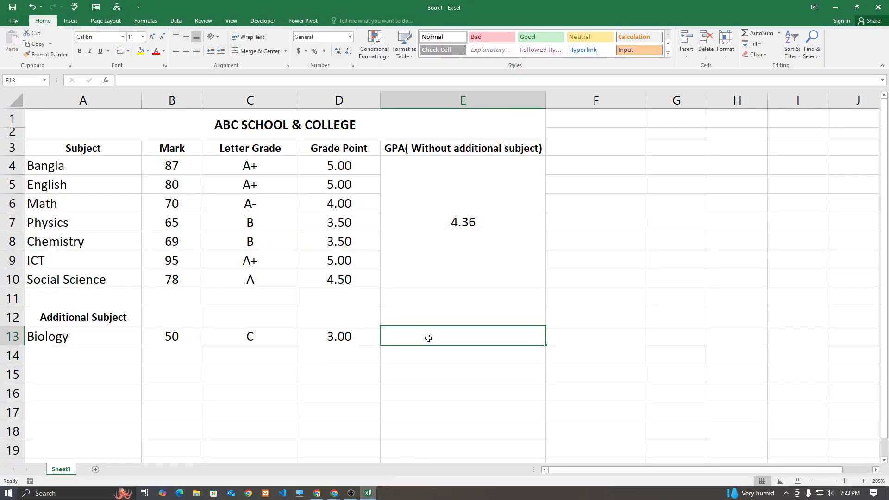
pyautogui.moveTo(9, 346)
pyautogui.mouseDown()
pyautogui.moveTo(9, 368)
pyautogui.moveTo(9, 360)
pyautogui.mouseUp()
pyautogui.click(261, 395)
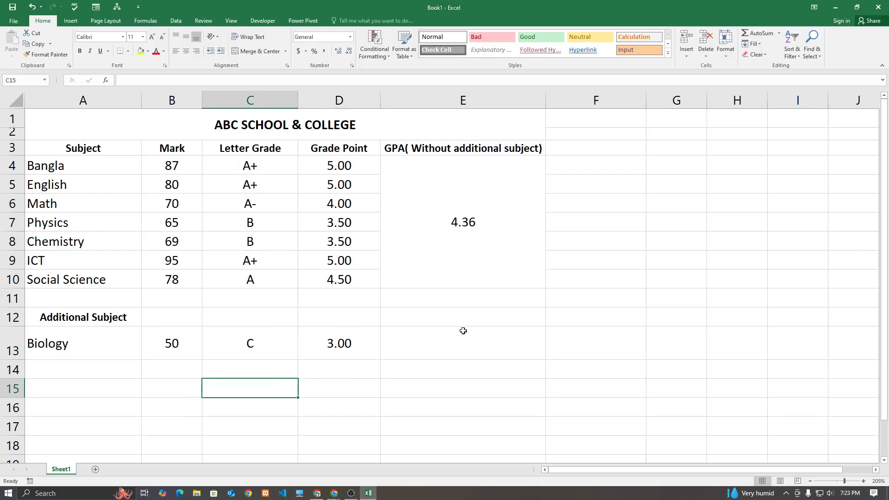
pyautogui.click(439, 341)
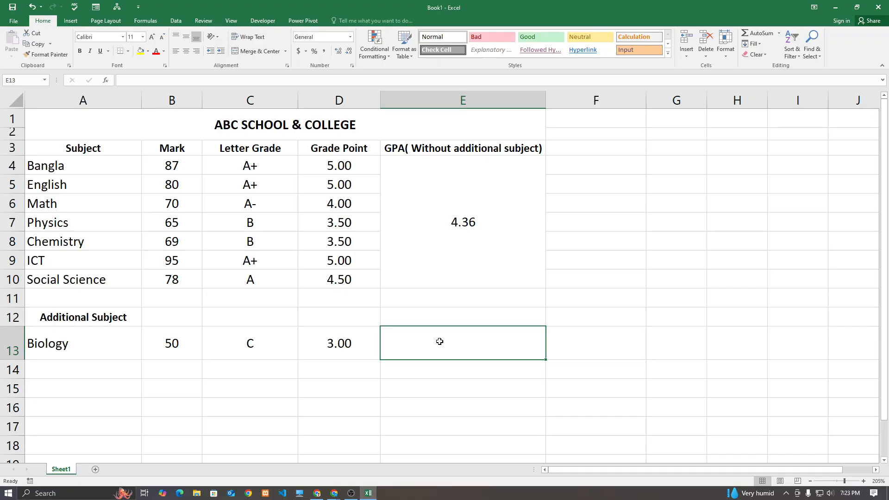
pyautogui.click(285, 51)
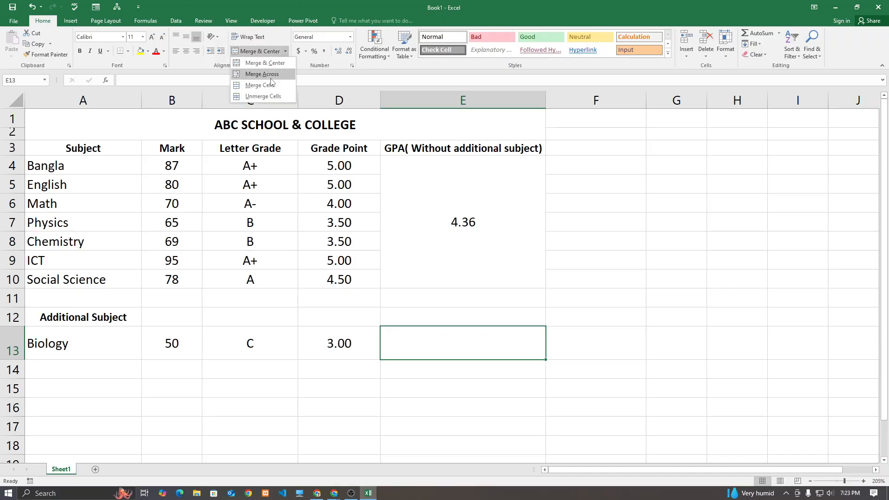
pyautogui.rightClick(431, 334)
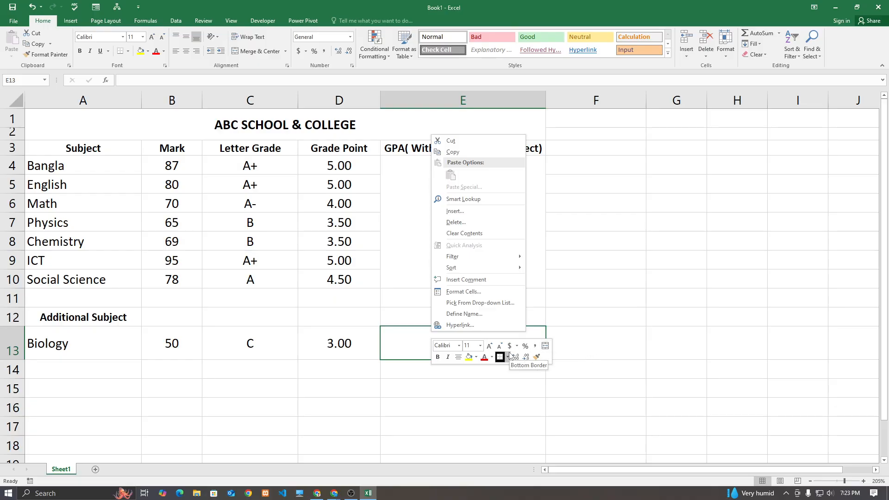
pyautogui.click(409, 344)
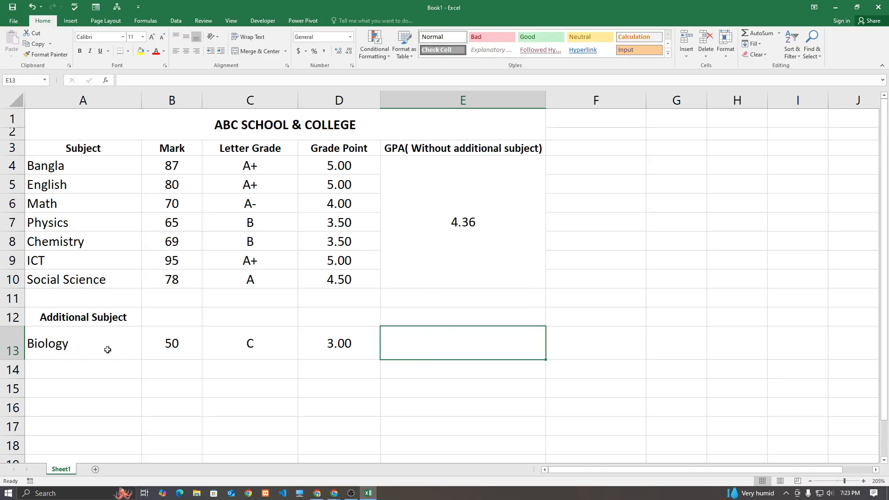
# - Merge and center rows 13 and 14 separately in columns A, B, C and D for the Biology entry
pyautogui.moveTo(108, 348); pyautogui.dragTo(105, 362)
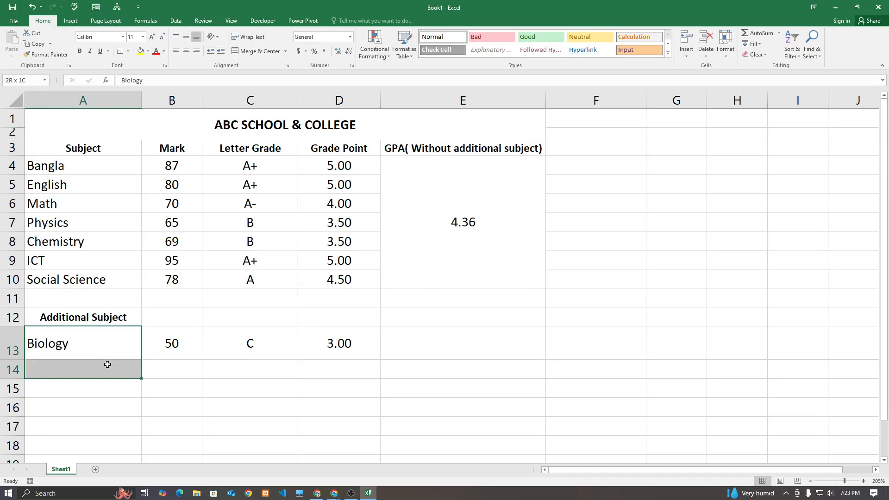
pyautogui.click(258, 51)
pyautogui.moveTo(197, 333); pyautogui.dragTo(183, 370)
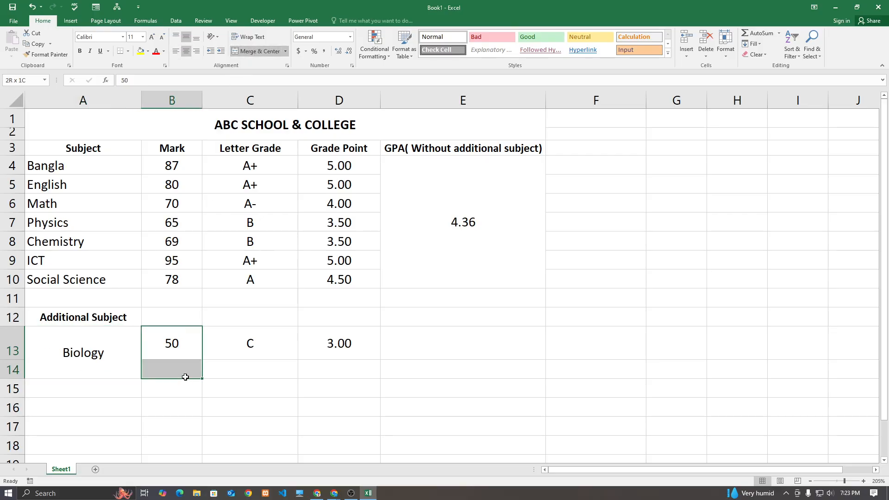
pyautogui.click(258, 50)
pyautogui.moveTo(266, 343); pyautogui.dragTo(268, 372)
pyautogui.click(264, 370)
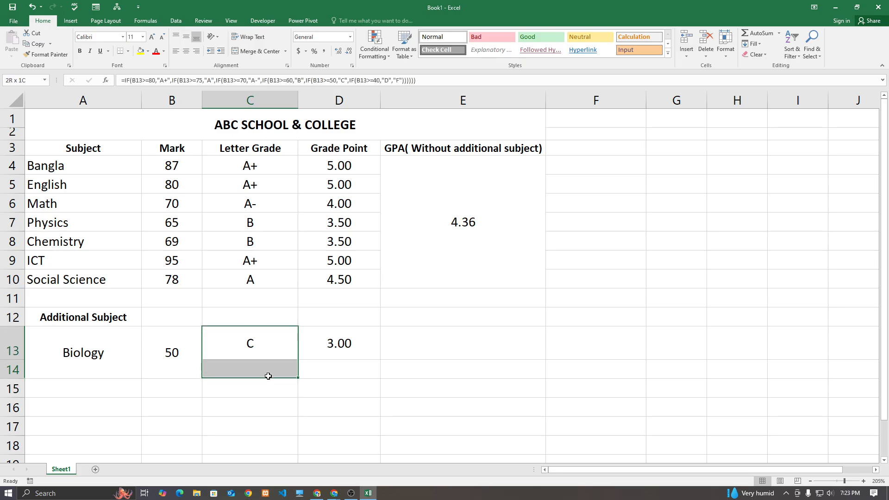
pyautogui.click(258, 51)
pyautogui.moveTo(348, 340); pyautogui.dragTo(347, 361)
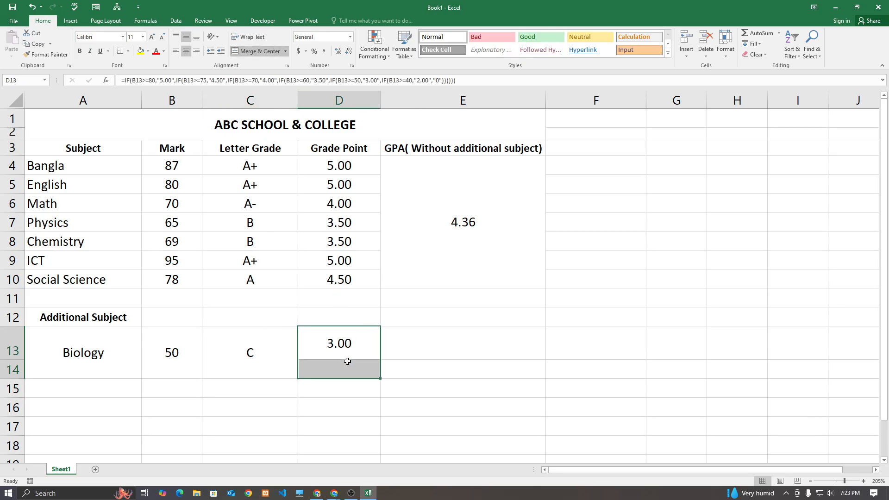
pyautogui.click(258, 51)
pyautogui.click(307, 412)
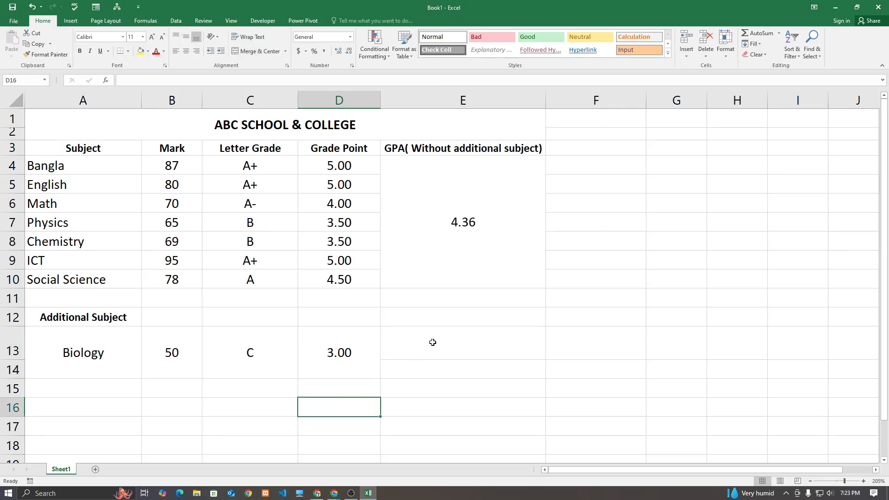
# - Reduce the height of row 13 and enter the bold label "GP ABOVE 2" in cell E13
pyautogui.click(433, 342)
pyautogui.moveTo(11, 360); pyautogui.dragTo(11, 342)
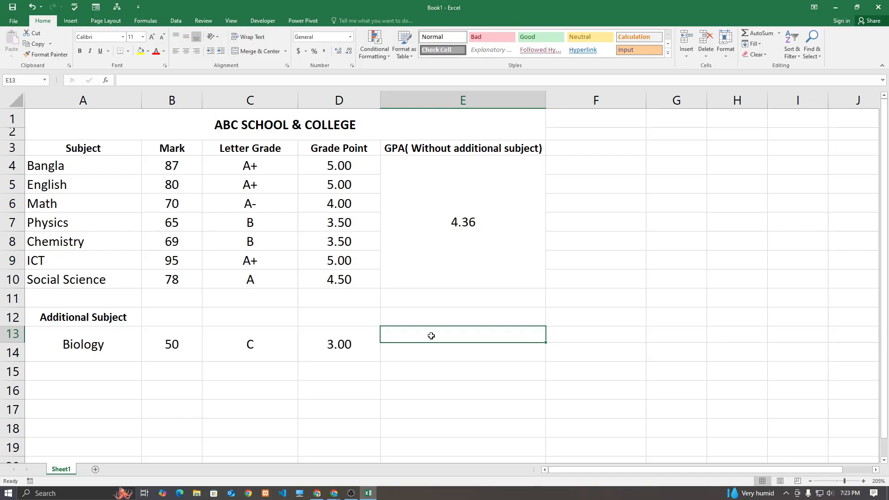
pyautogui.write('GP ABOVE 2')
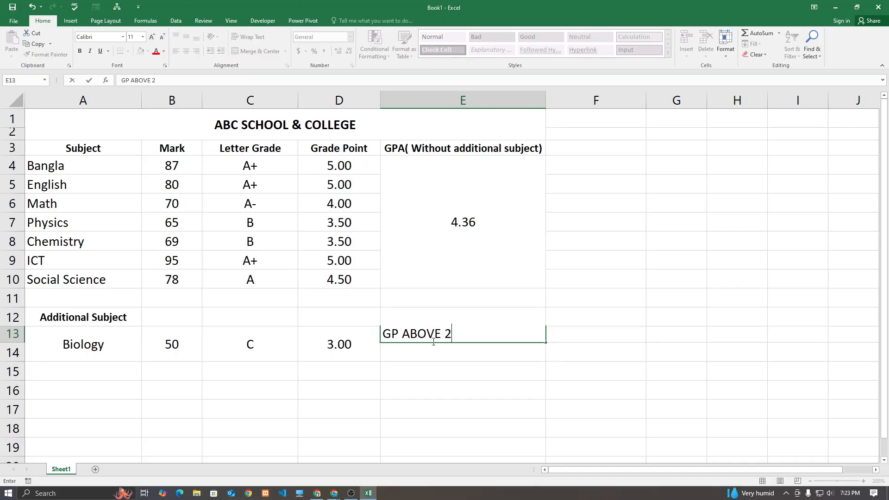
pyautogui.press('Return')
pyautogui.click(463, 334)
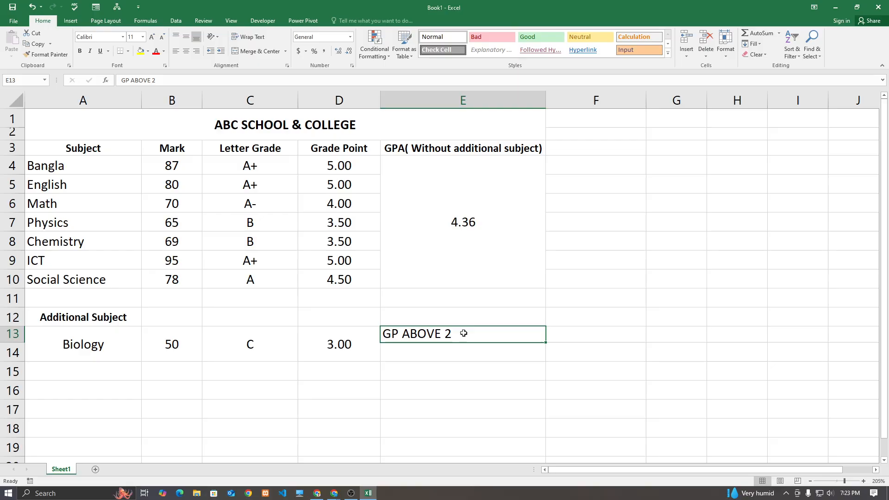
pyautogui.click(78, 51)
# - Enter the formula =D13-"2.00" in cell E14 to calculate Biology's grade point above 2
pyautogui.click(416, 401)
pyautogui.click(418, 377)
pyautogui.click(418, 350)
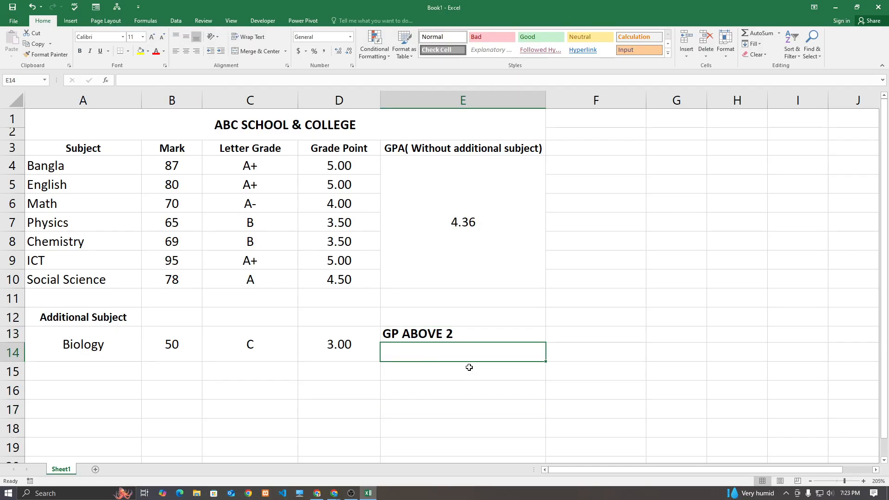
pyautogui.write('=')
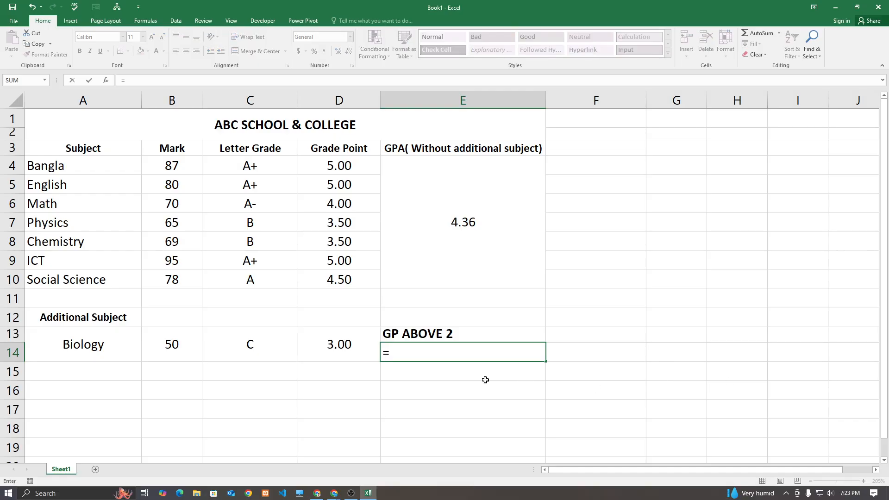
pyautogui.click(353, 333)
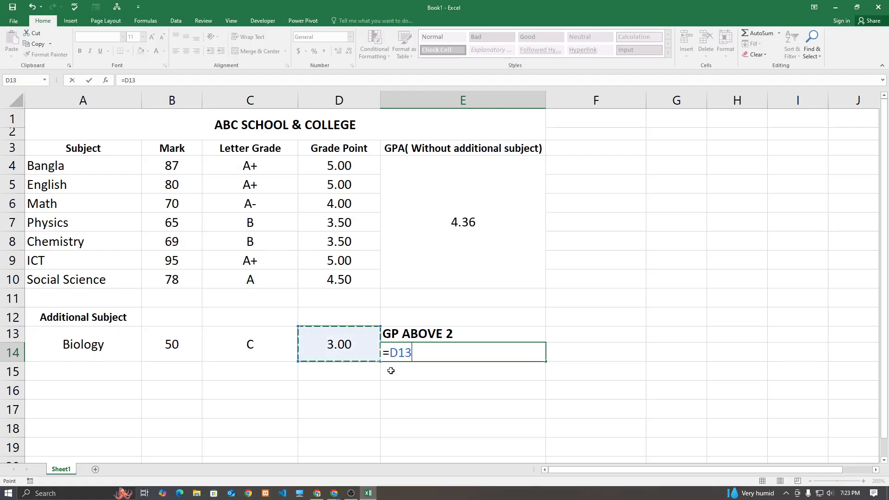
pyautogui.write('-2.')
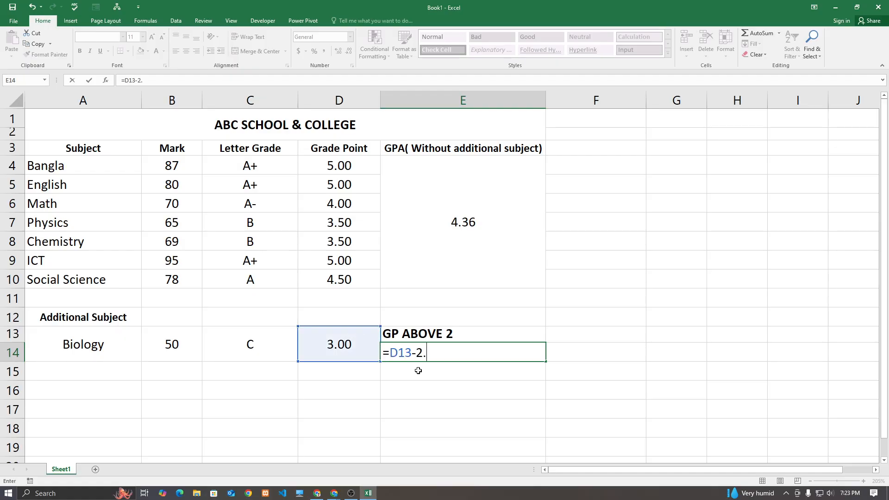
pyautogui.write('00')
pyautogui.press('Left')
pyautogui.press('Left')
pyautogui.press('Left')
pyautogui.click(460, 353)
pyautogui.doubleClick(443, 353)
pyautogui.press('BackSpace')
pyautogui.write('"2.00"')
pyautogui.press('Return')
# - Format the result in cell E14 with two decimal places and center it horizontally
pyautogui.click(442, 353)
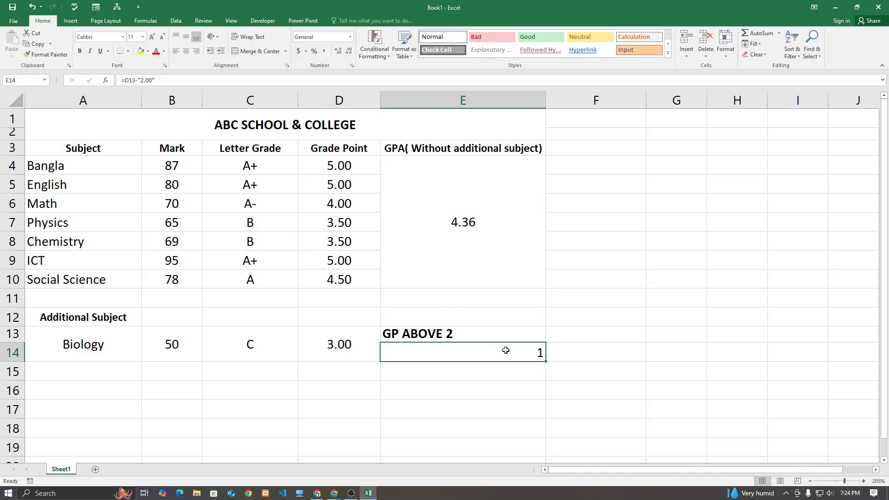
pyautogui.click(337, 52)
pyautogui.click(337, 52)
pyautogui.click(186, 51)
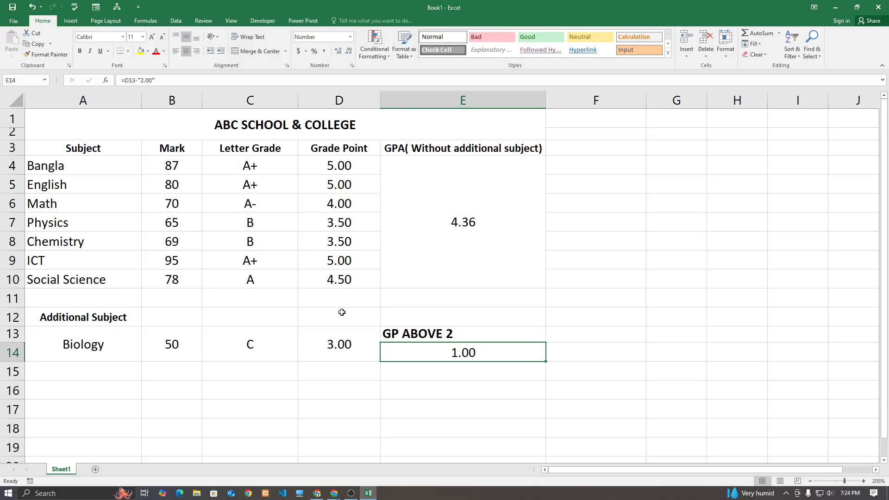
pyautogui.press('Return')
pyautogui.click(406, 420)
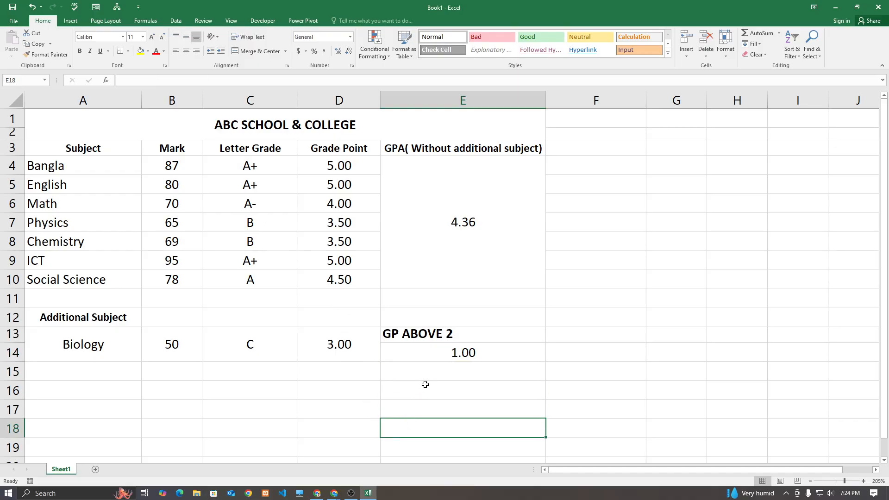
# - Test the subtraction formula by setting the Biology mark to 80 and after that to 20
pyautogui.click(445, 358)
pyautogui.click(172, 345)
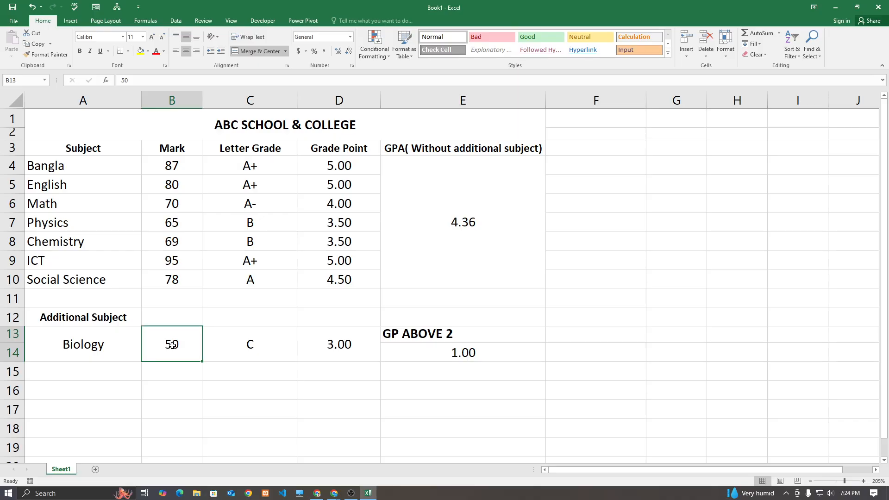
pyautogui.write('80')
pyautogui.press('Return')
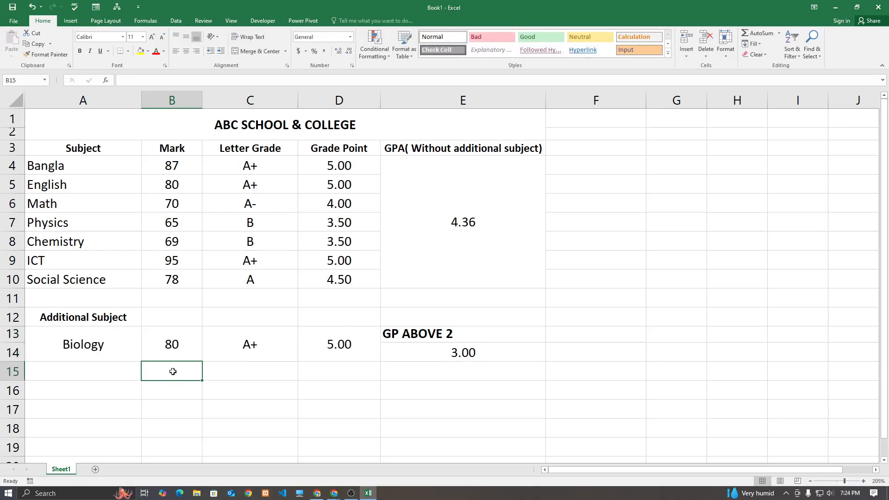
pyautogui.click(164, 341)
pyautogui.write('20')
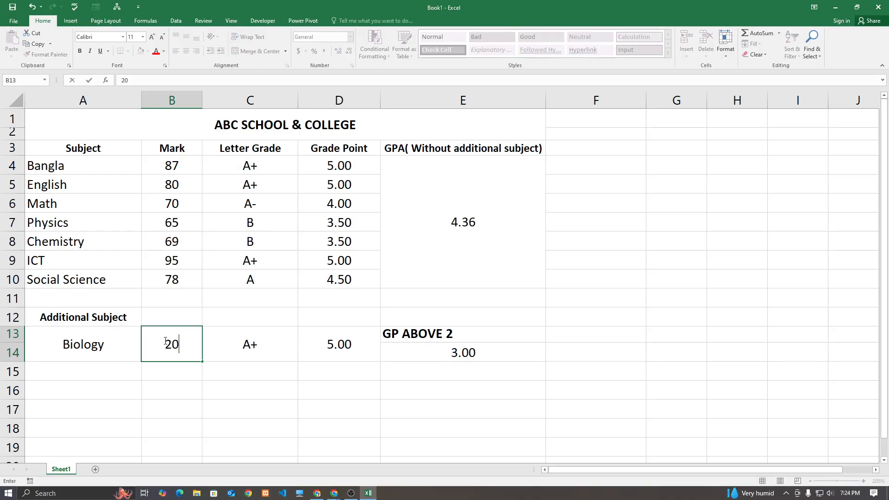
pyautogui.press('Return')
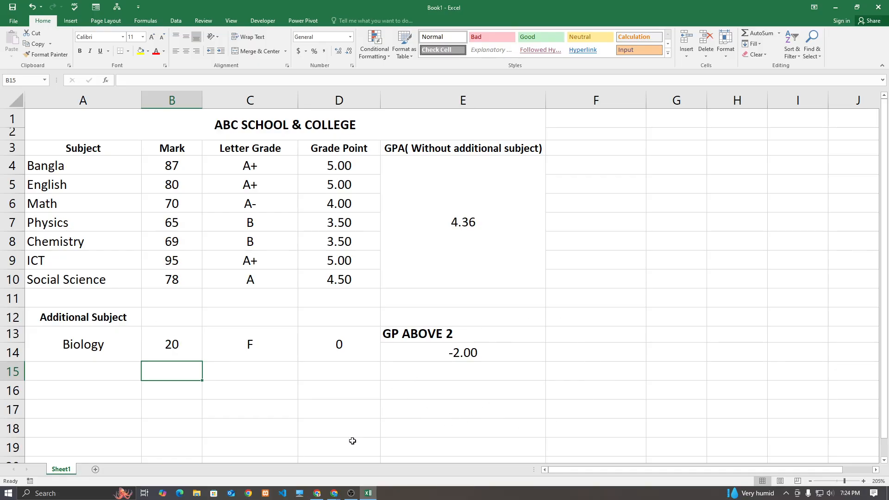
# - Switch to the Google Meet call in Chrome to check the meeting, and return to Excel
pyautogui.moveTo(334, 493)
pyautogui.click(312, 471)
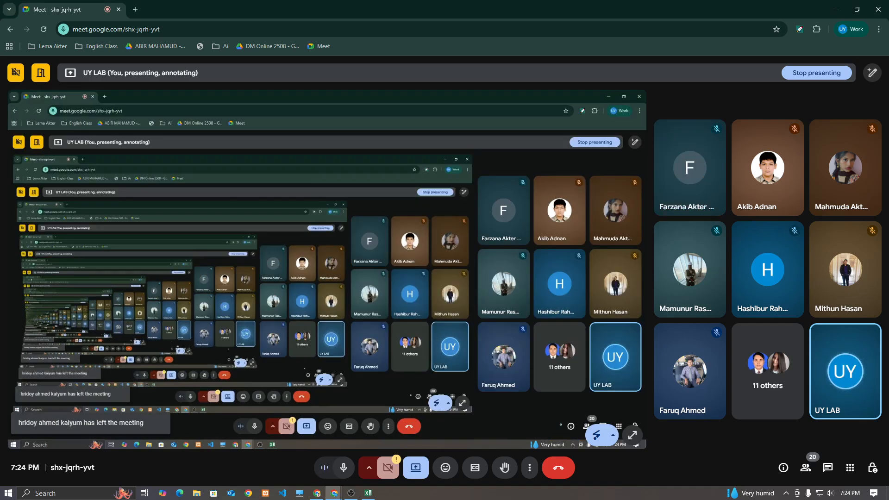
pyautogui.click(369, 493)
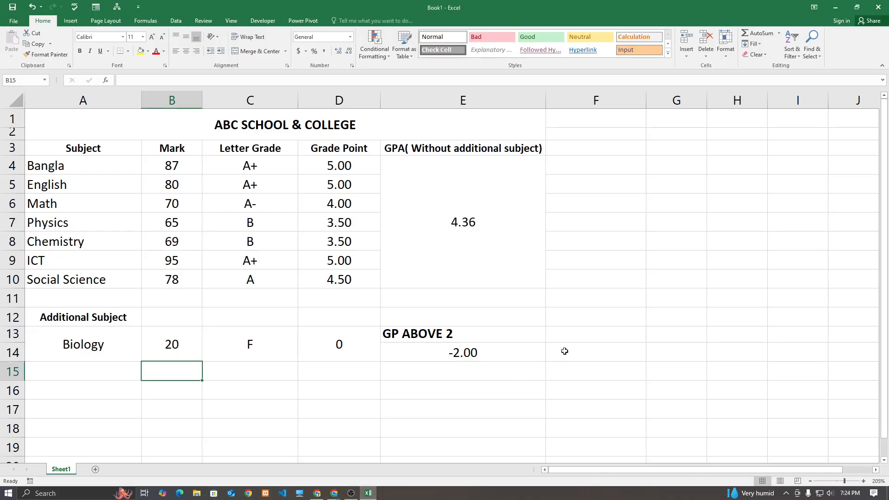
# - Replace the subtraction formula in cell E14 with an empty IF() function
pyautogui.doubleClick(512, 348)
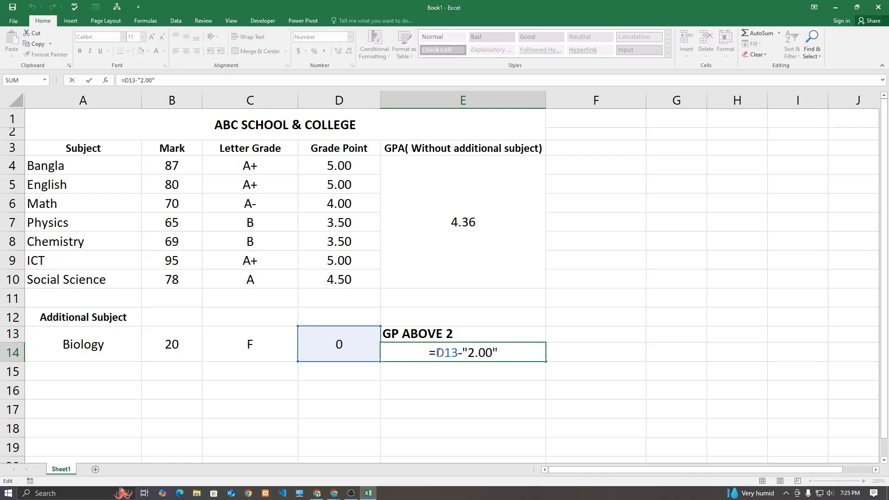
pyautogui.click(437, 352)
pyautogui.write('IF')
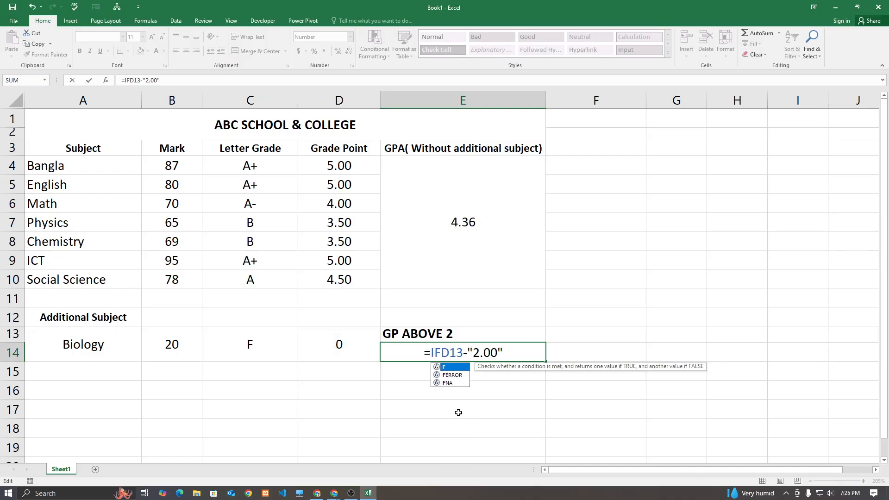
pyautogui.write('()')
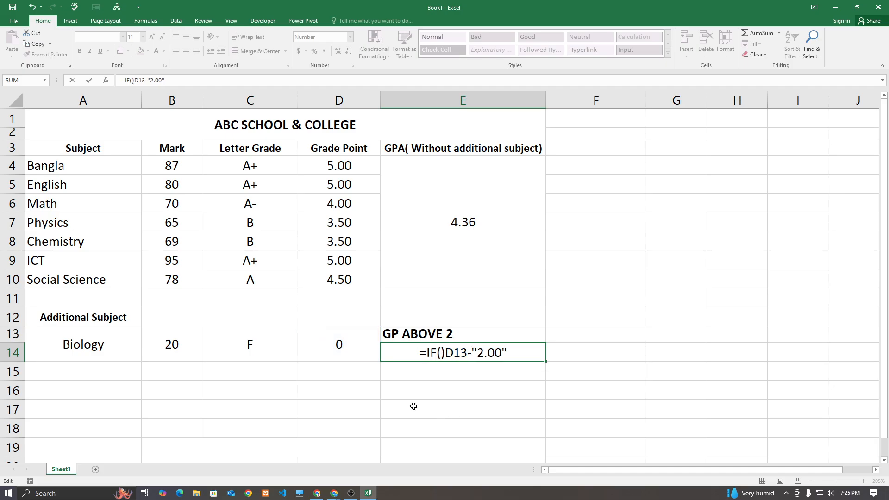
pyautogui.click(345, 353)
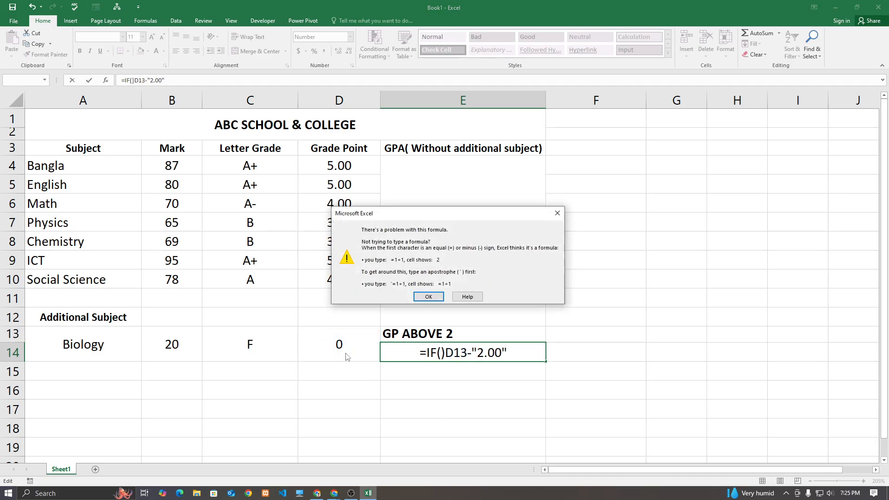
pyautogui.click(560, 216)
pyautogui.moveTo(507, 353); pyautogui.dragTo(446, 353)
pyautogui.press('BackSpace')
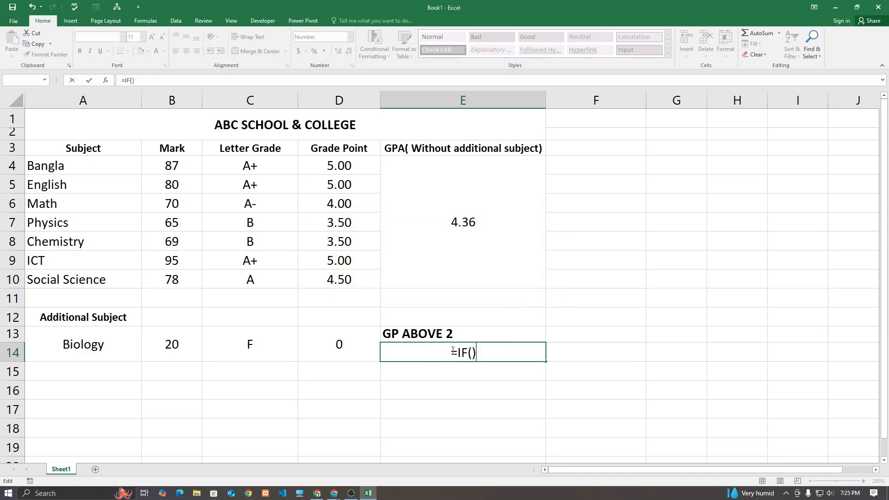
# - Add the logical test D13>="2.00" to the IF function in cell E14
pyautogui.click(359, 341)
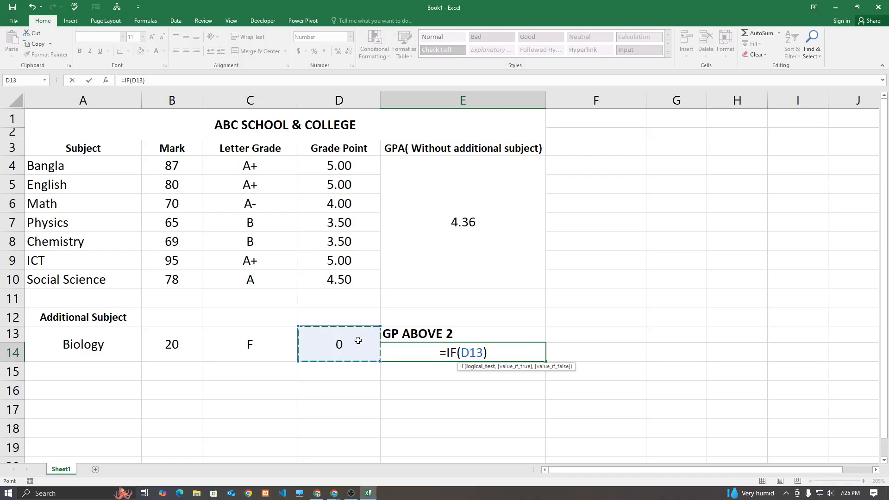
pyautogui.write('>')
pyautogui.write('=2.')
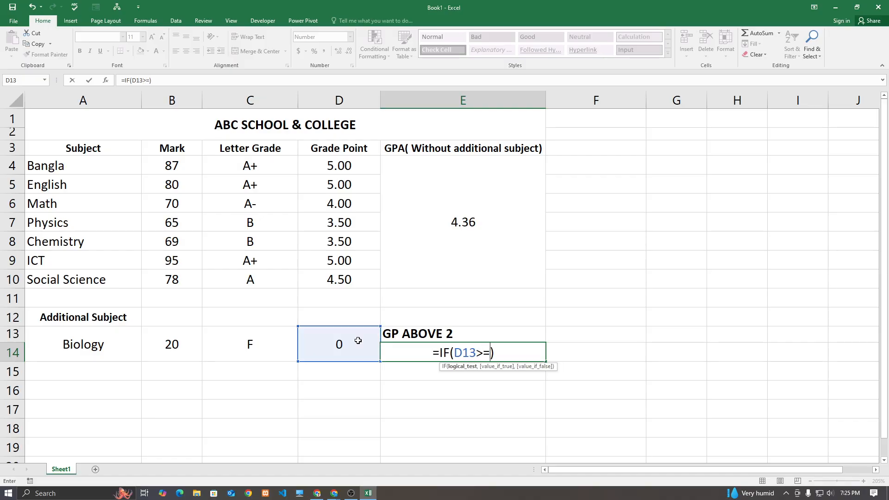
pyautogui.press('BackSpace')
pyautogui.press('BackSpace')
pyautogui.write('"2.00"')
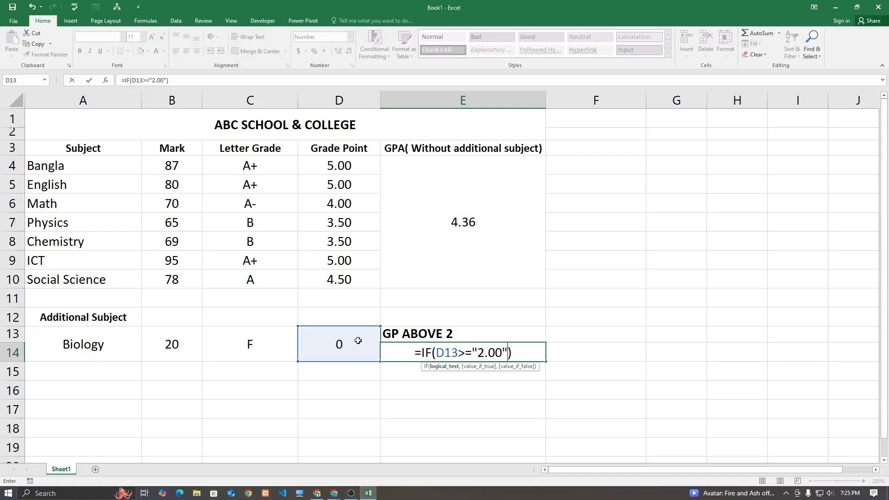
# - Complete the IF formula in E14 to return D13-"2.00" when true and "0.00" when false, and review it
pyautogui.write(',')
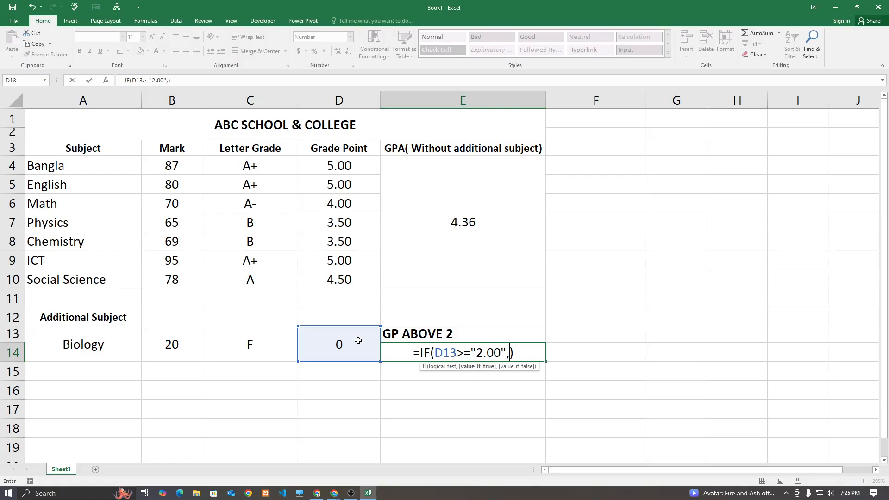
pyautogui.click(358, 340)
pyautogui.write('-')
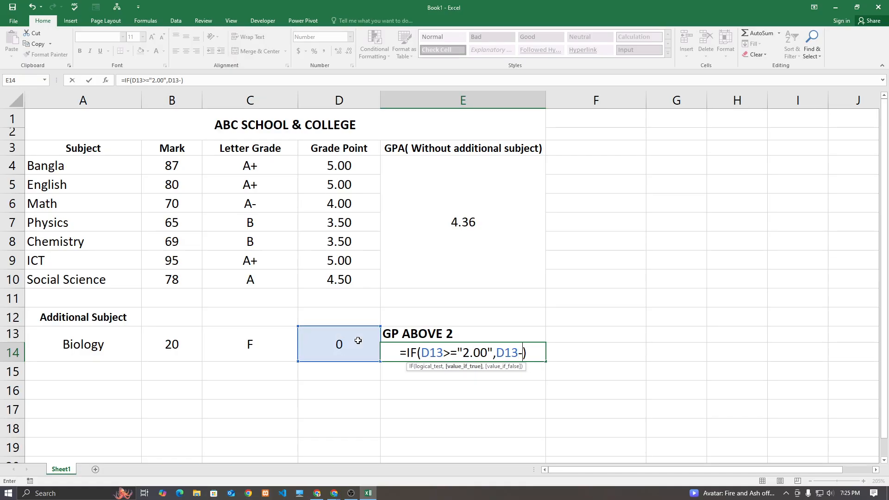
pyautogui.write('"2.00"')
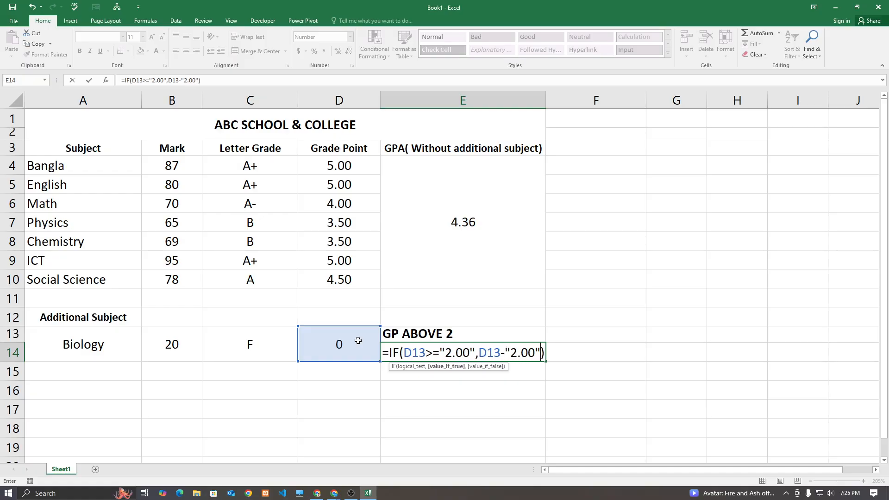
pyautogui.write(',')
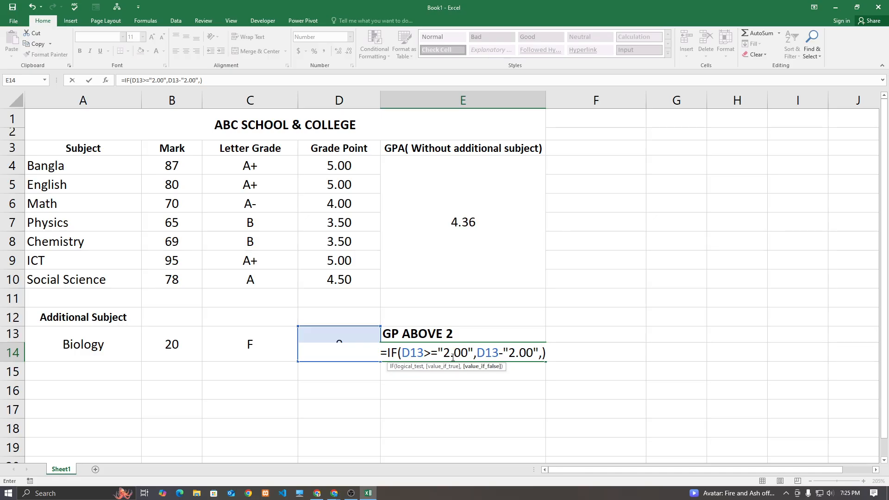
pyautogui.write('"0.00"')
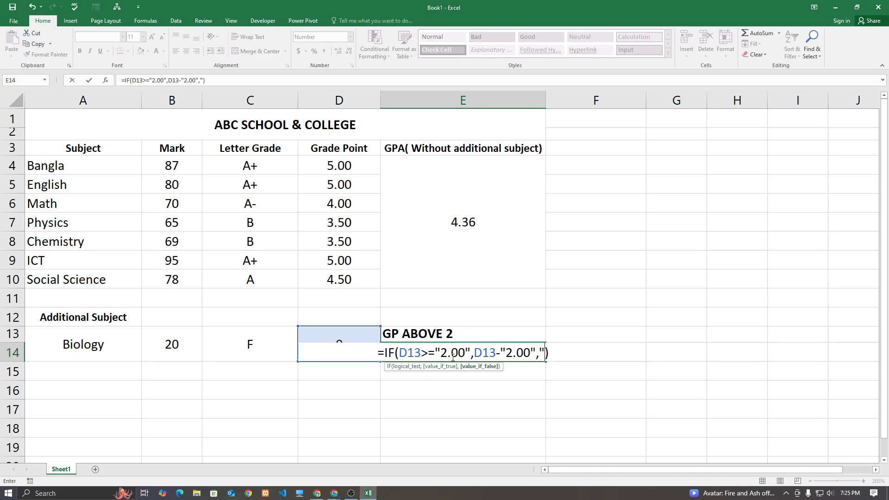
pyautogui.write('"')
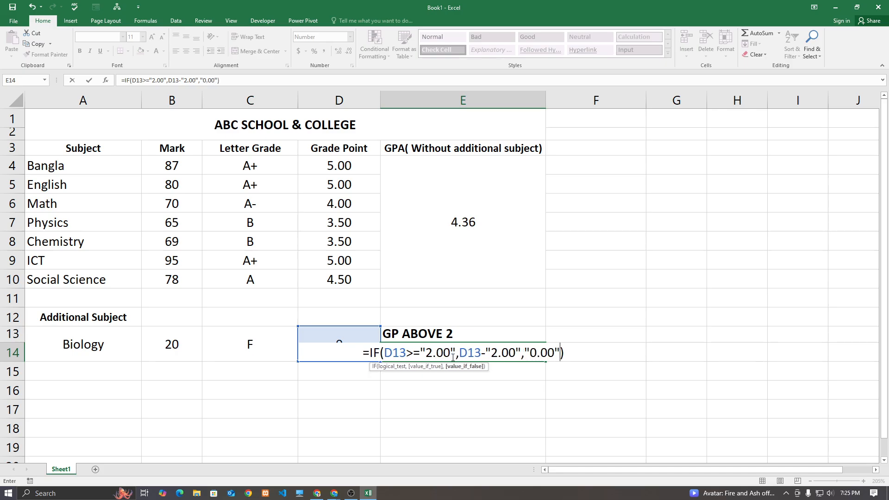
pyautogui.press('Return')
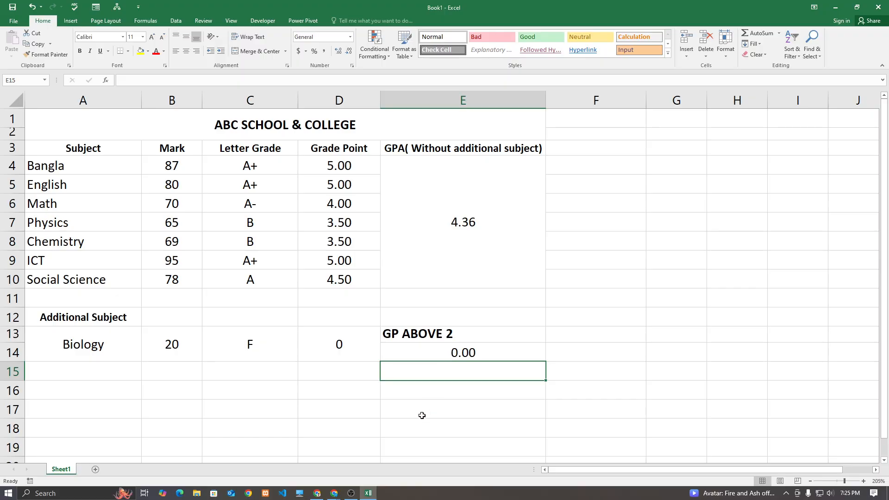
pyautogui.doubleClick(440, 355)
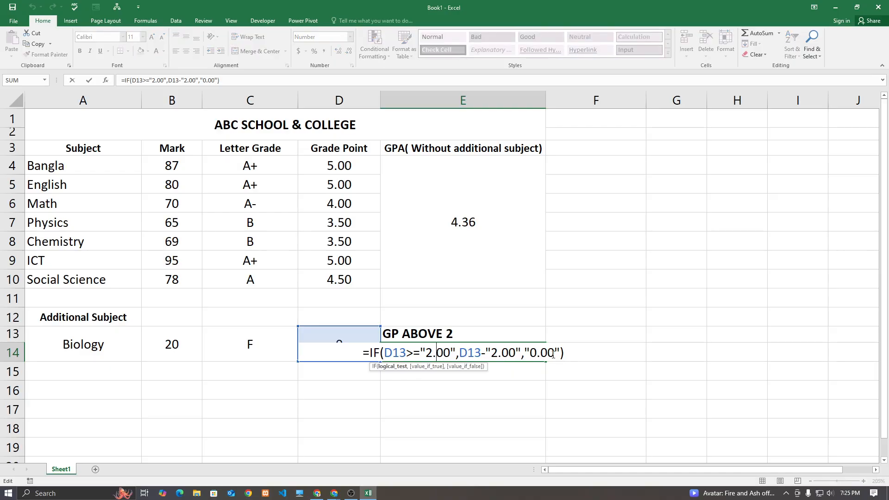
pyautogui.press('Return')
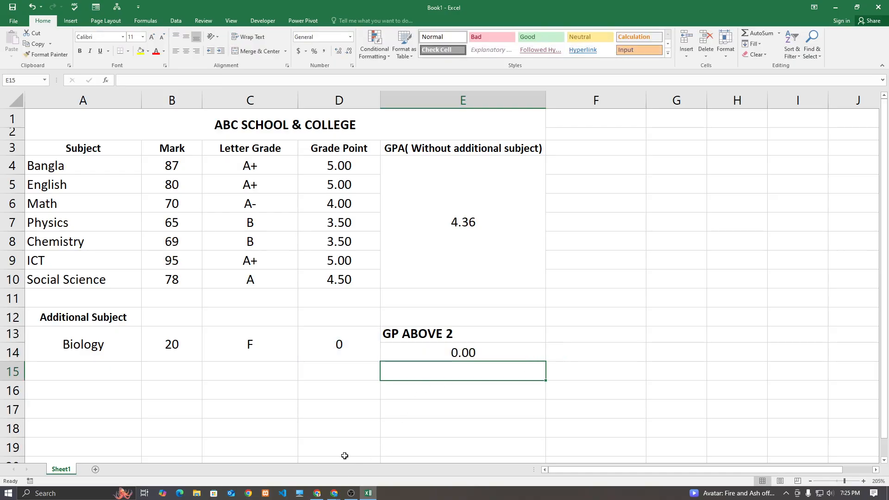
# - Test the IF formula by setting the Biology mark to 50 and after that to 60
pyautogui.click(266, 341)
pyautogui.click(157, 342)
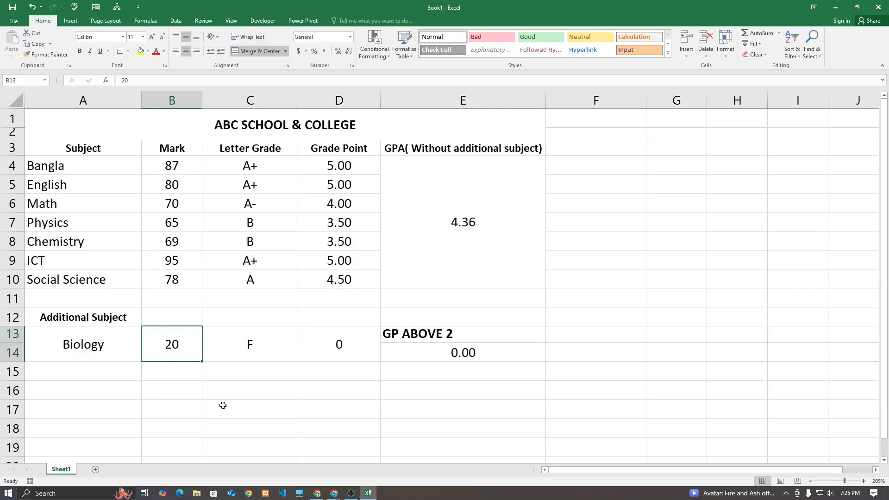
pyautogui.write('50')
pyautogui.press('Return')
pyautogui.click(184, 341)
pyautogui.write('60')
pyautogui.press('Return')
pyautogui.click(185, 342)
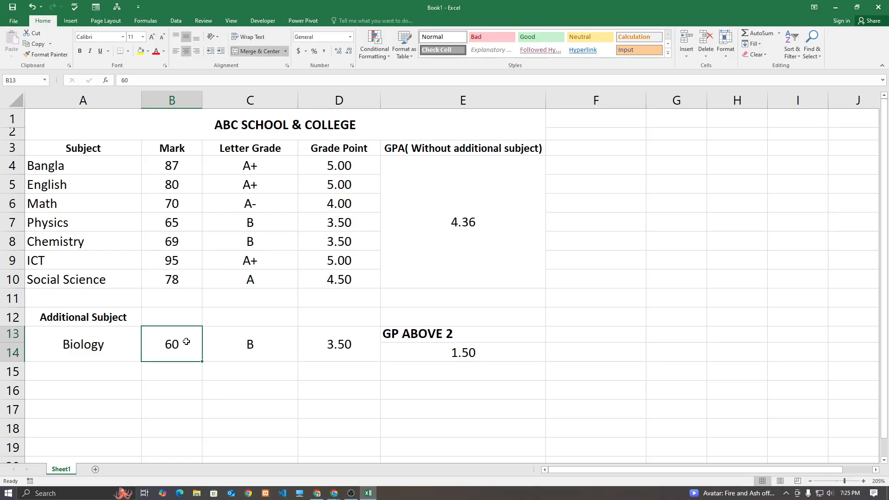
# - Test the grade formulas by entering Biology marks of 50, 80 and 70 in turn
pyautogui.write('50')
pyautogui.press('Return')
pyautogui.click(186, 341)
pyautogui.write('80')
pyautogui.press('Return')
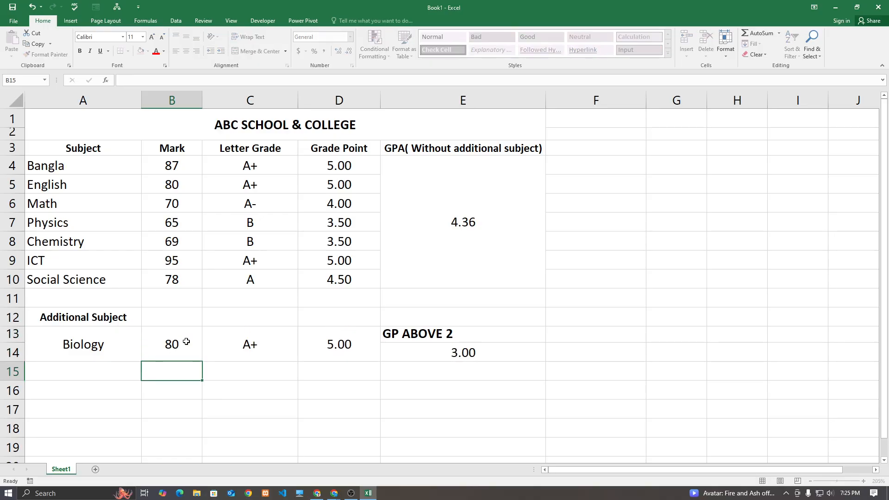
pyautogui.click(186, 341)
pyautogui.press('Return')
pyautogui.click(173, 338)
pyautogui.write('70')
pyautogui.press('Return')
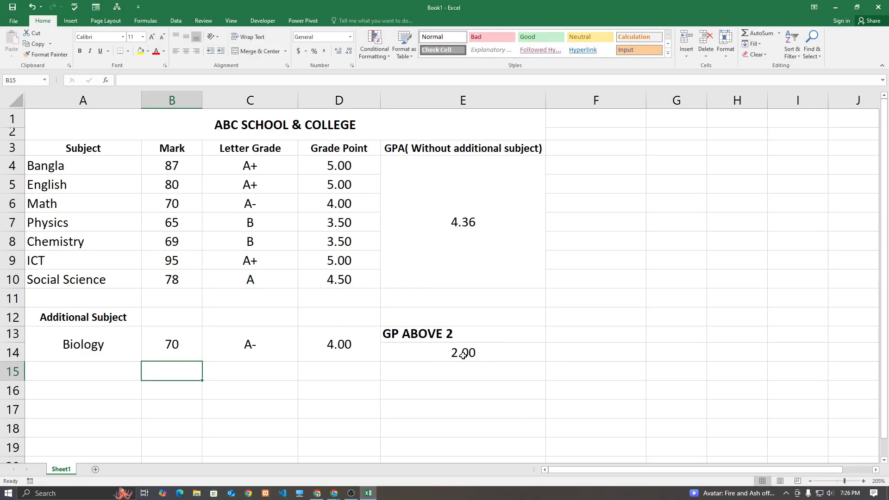
# - Test the formulas with a Biology mark of 30, and set the mark back to 80
pyautogui.click(175, 345)
pyautogui.write('30')
pyautogui.press('Return')
pyautogui.click(184, 341)
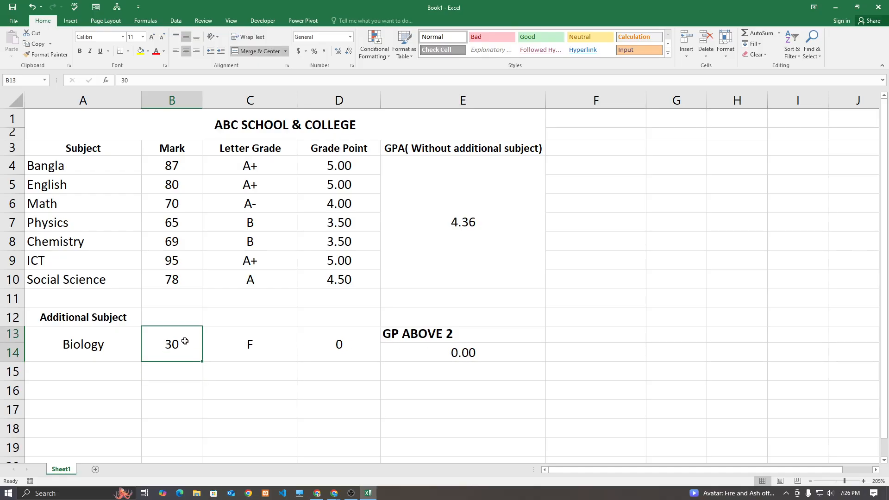
pyautogui.write('80')
pyautogui.press('Return')
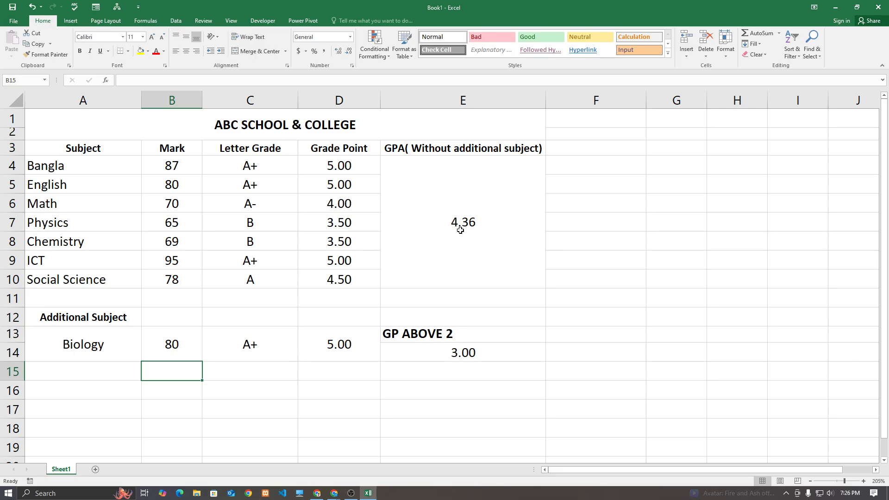
# - Set the Math mark to 80 and the Physics mark to 90
pyautogui.click(437, 238)
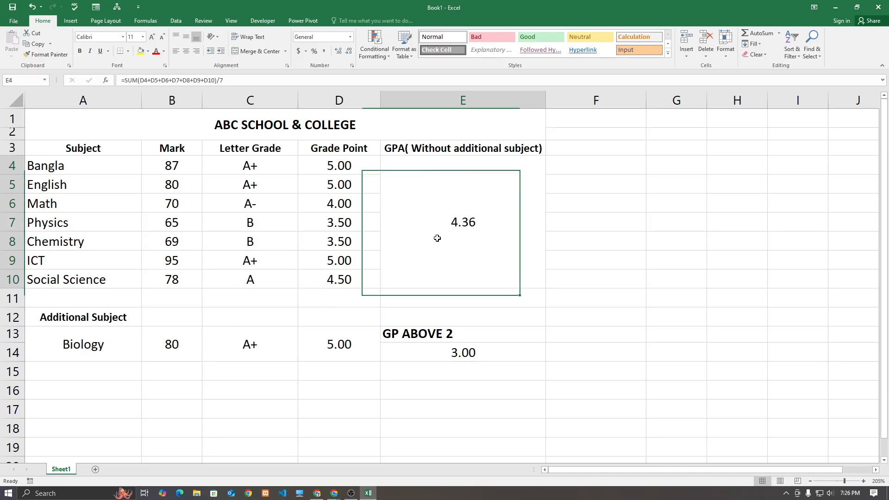
pyautogui.click(171, 170)
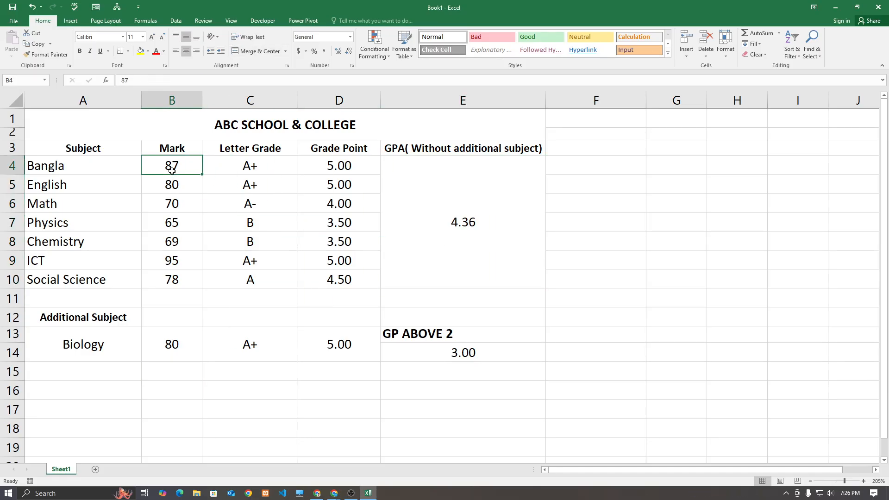
pyautogui.click(172, 219)
pyautogui.click(172, 208)
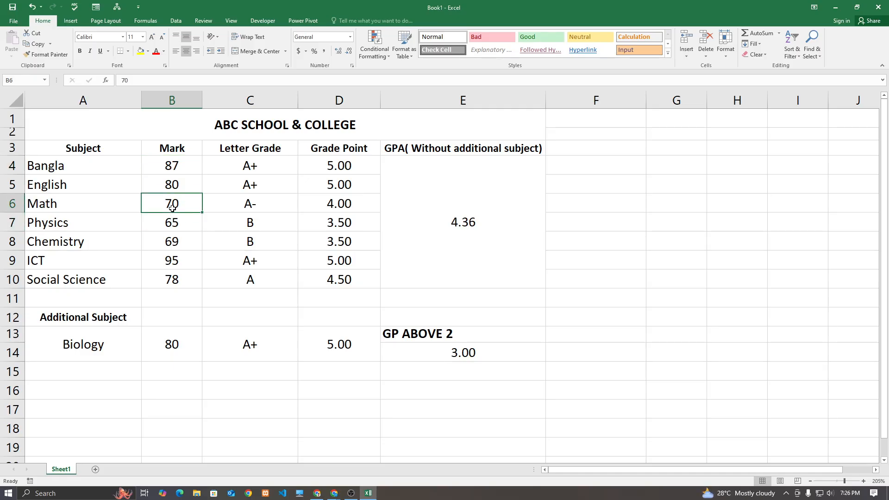
pyautogui.write('80')
pyautogui.press('Return')
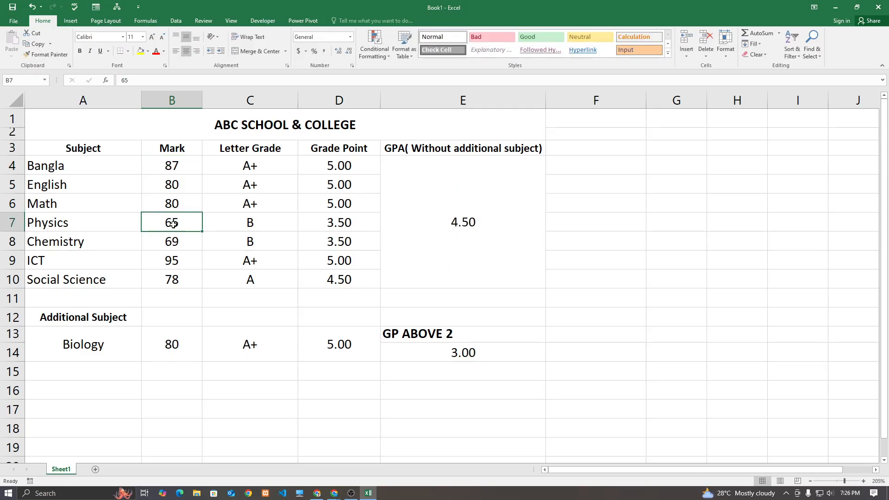
pyautogui.write('90')
pyautogui.press('Return')
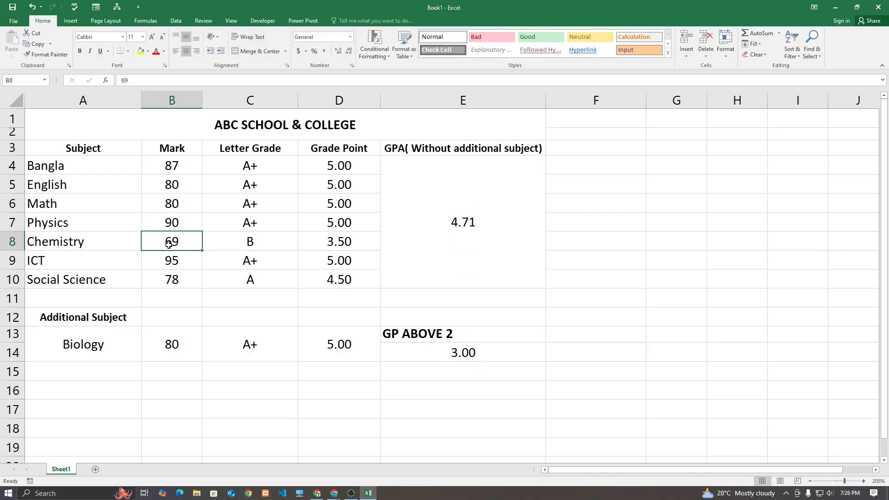
# - Set the Chemistry mark and the Social Science mark to 80 each
pyautogui.write('80')
pyautogui.press('Return')
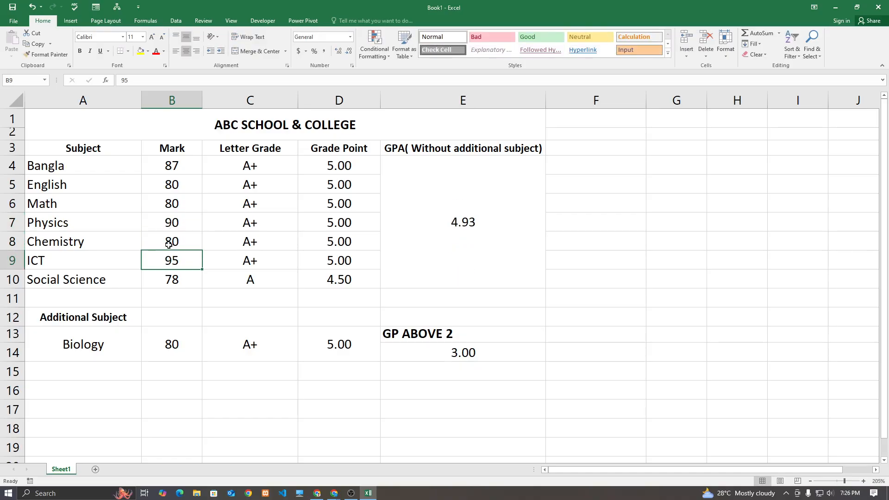
pyautogui.click(185, 284)
pyautogui.write('80')
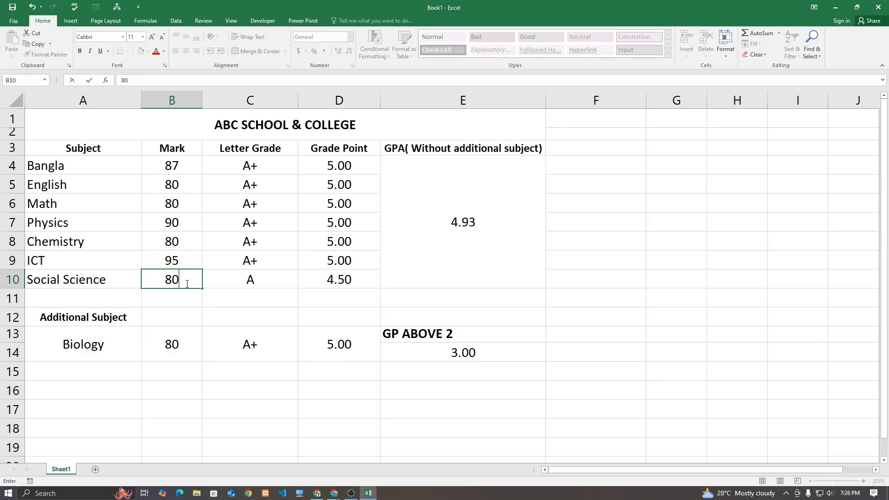
pyautogui.press('Return')
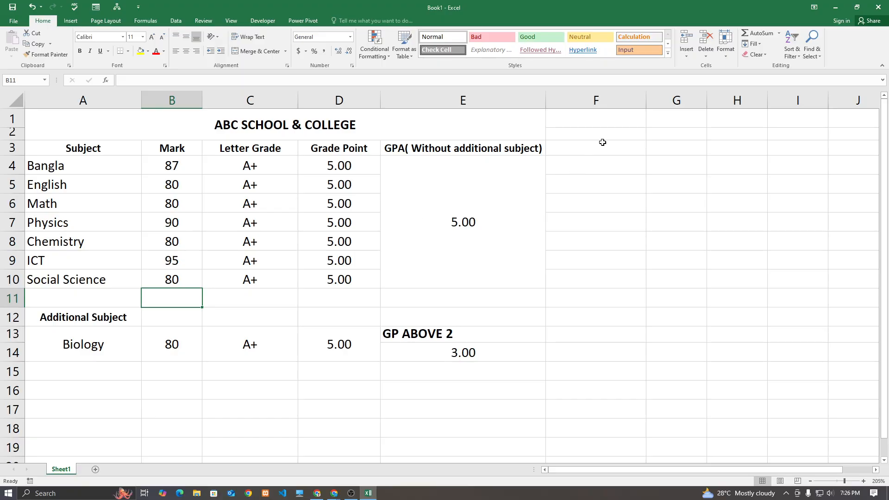
# - Widen column F and copy the header "GPA( Without additional subject)" from E3 into F3
pyautogui.moveTo(648, 101); pyautogui.dragTo(674, 101)
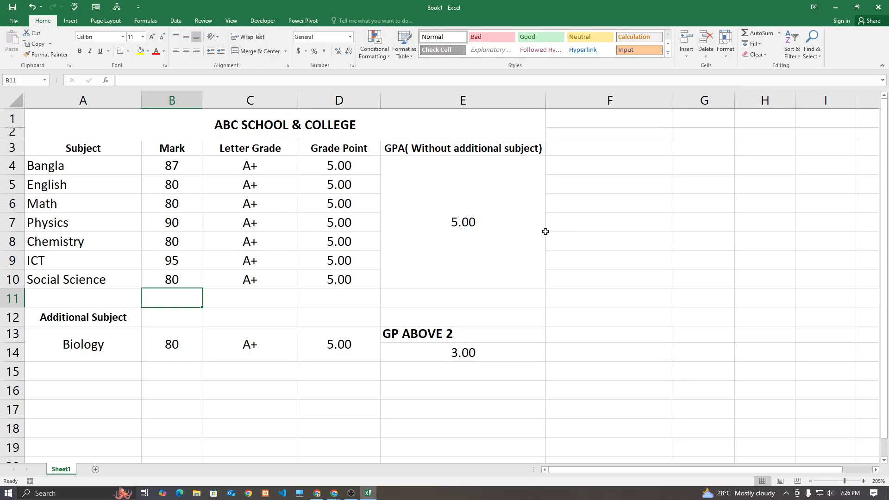
pyautogui.click(560, 150)
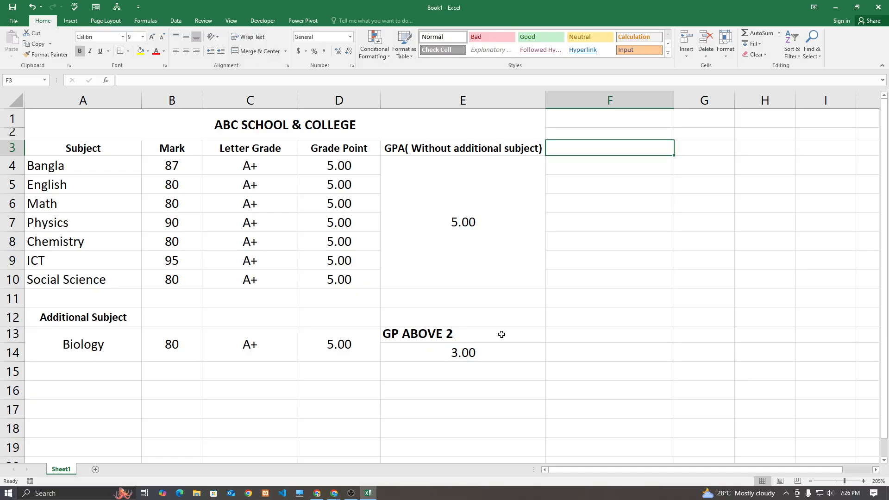
pyautogui.click(526, 152)
pyautogui.hotkey('ctrl', 'c')
pyautogui.click(579, 149)
pyautogui.hotkey('ctrl', 'v')
pyautogui.click(583, 203)
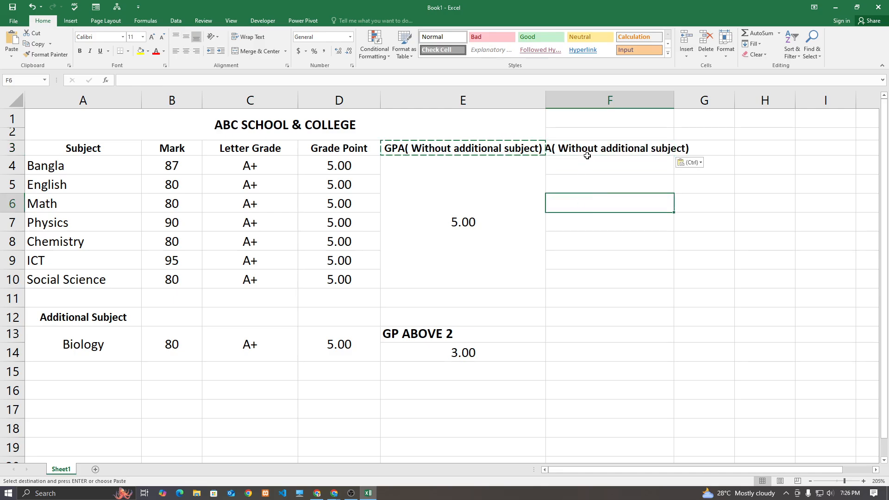
# - Open the copied GPA header in cell F3 for editing
pyautogui.doubleClick(587, 150)
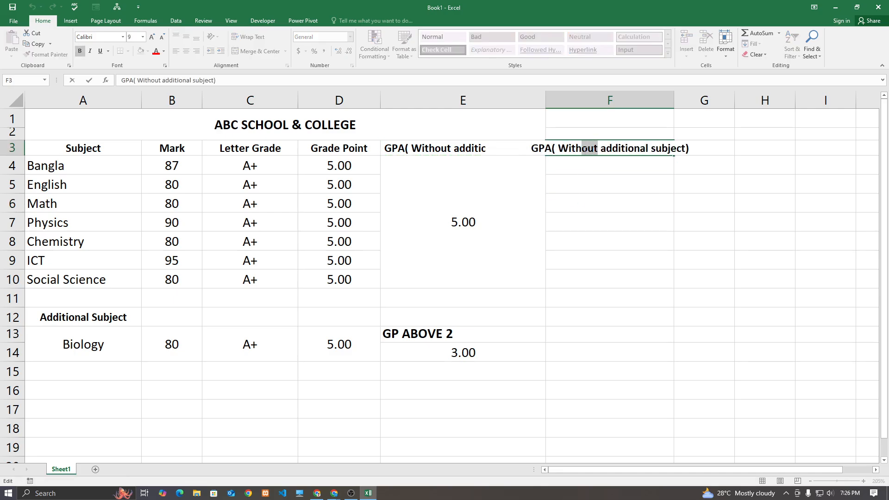
# - Change the header in F3 to "GPA( With additional subject)" and fit column F to its width
pyautogui.press('Delete')
pyautogui.press('Delete')
pyautogui.press('Delete')
pyautogui.click(575, 246)
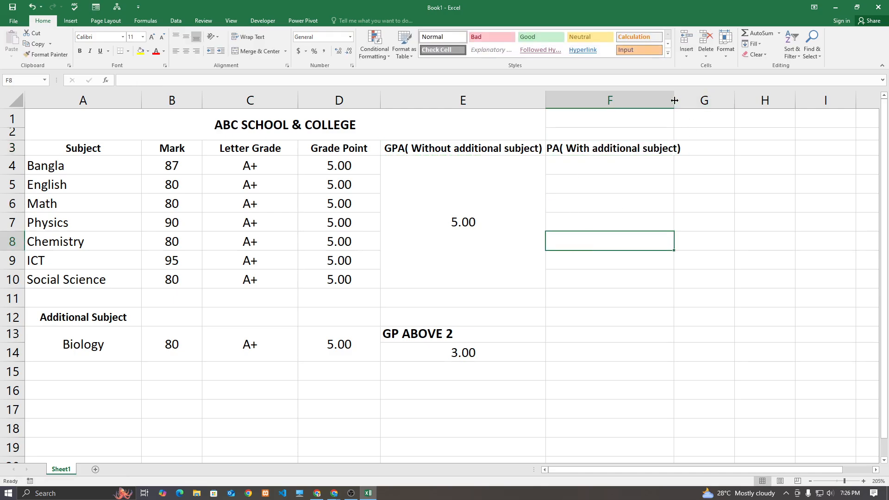
pyautogui.doubleClick(673, 99)
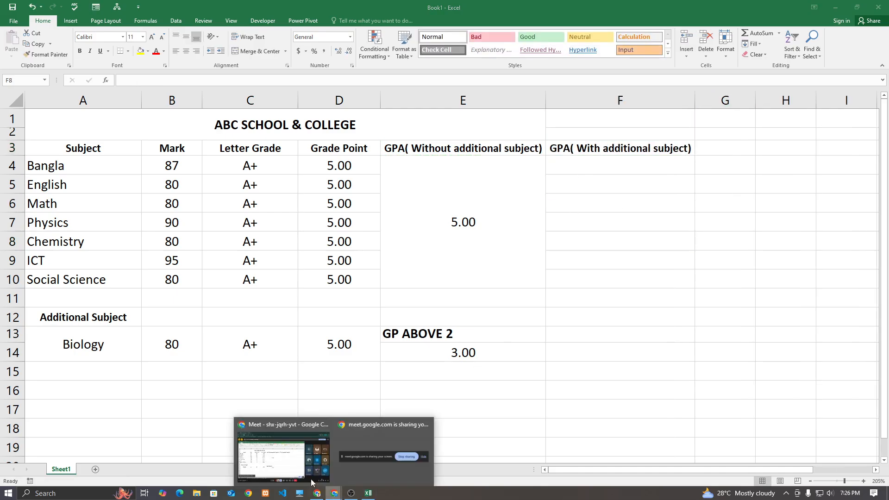
# - Check the sample HSC marksheet in Chrome, return to Excel and shorten the F3 header to "GPA"
pyautogui.click(311, 487)
pyautogui.click(310, 485)
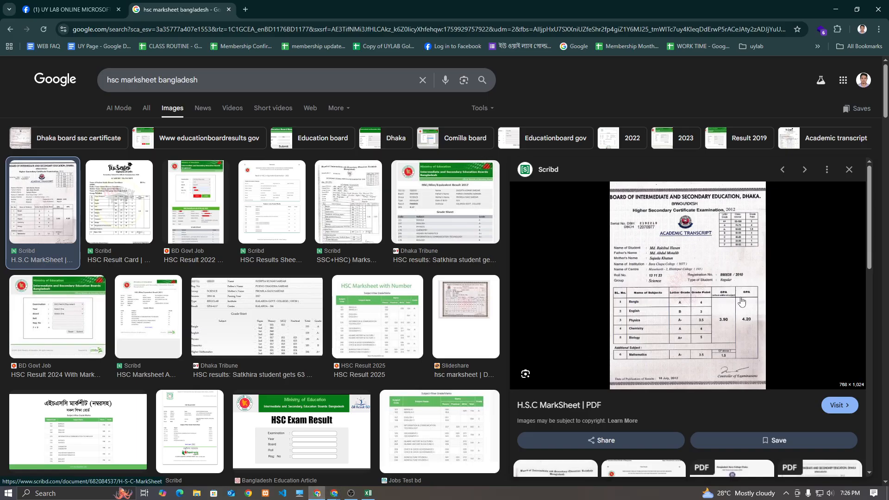
pyautogui.click(368, 493)
pyautogui.click(620, 148)
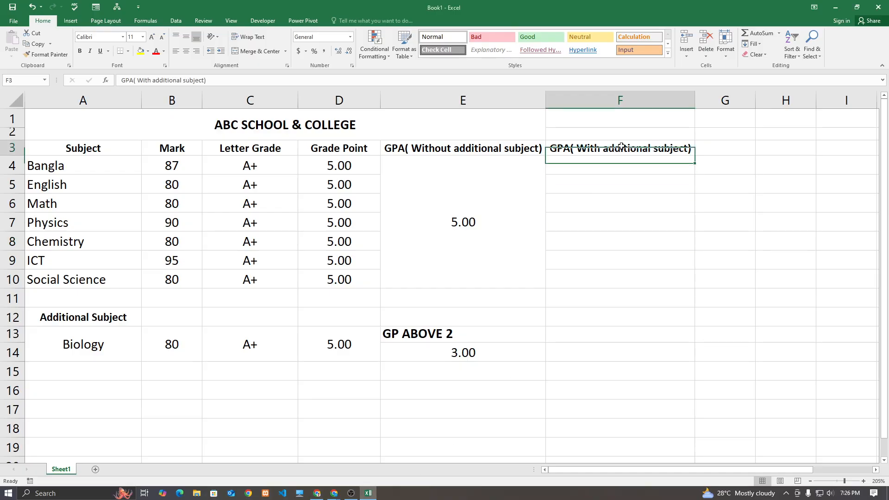
pyautogui.doubleClick(620, 148)
pyautogui.moveTo(690, 148); pyautogui.dragTo(570, 149)
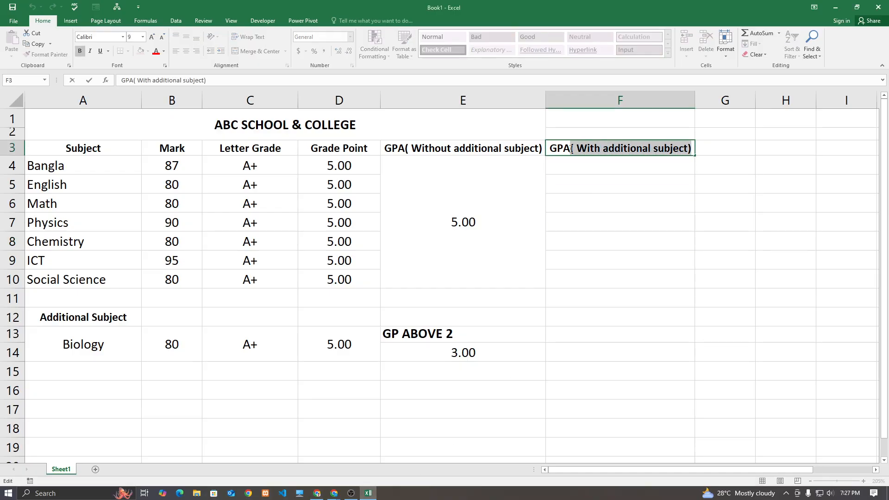
pyautogui.press('BackSpace')
pyautogui.click(584, 205)
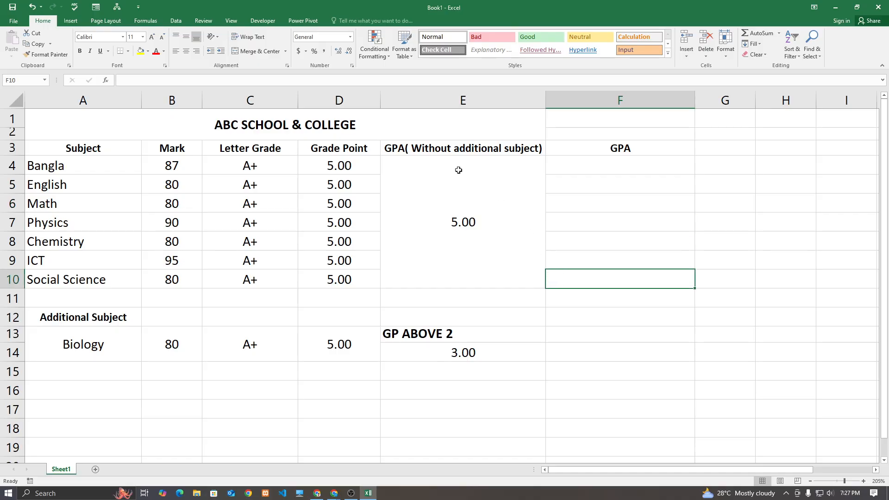
pyautogui.click(410, 149)
pyautogui.doubleClick(403, 149)
pyautogui.hotkey('shift', 'Return')
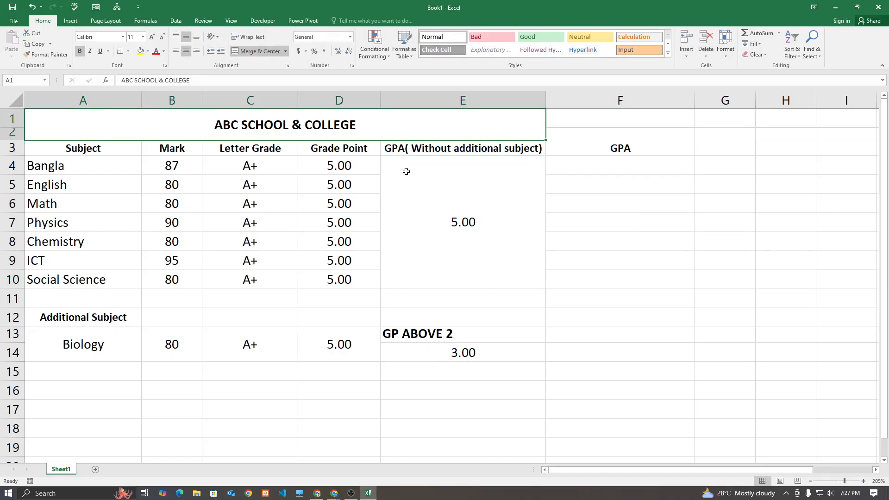
# - In the E3 header, reduce "( Without additional subject)" to font size 8 and insert a space after "GPA"
pyautogui.click(406, 153)
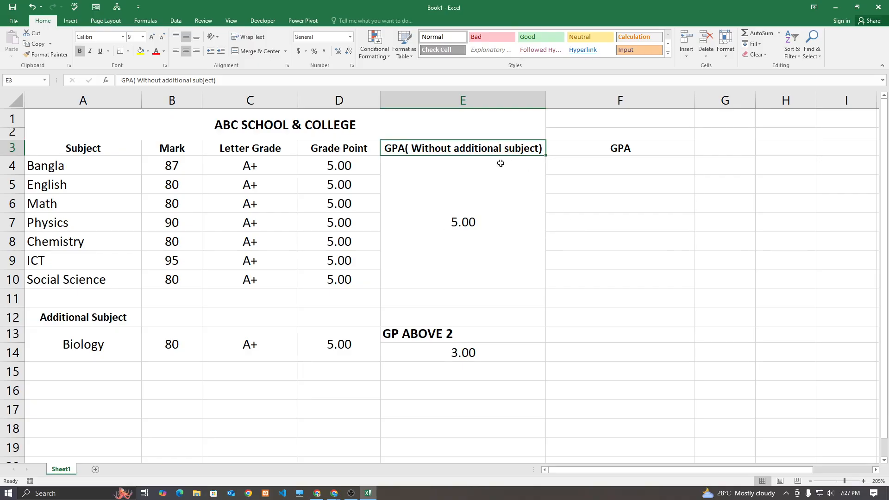
pyautogui.doubleClick(405, 149)
pyautogui.moveTo(405, 148); pyautogui.dragTo(543, 149)
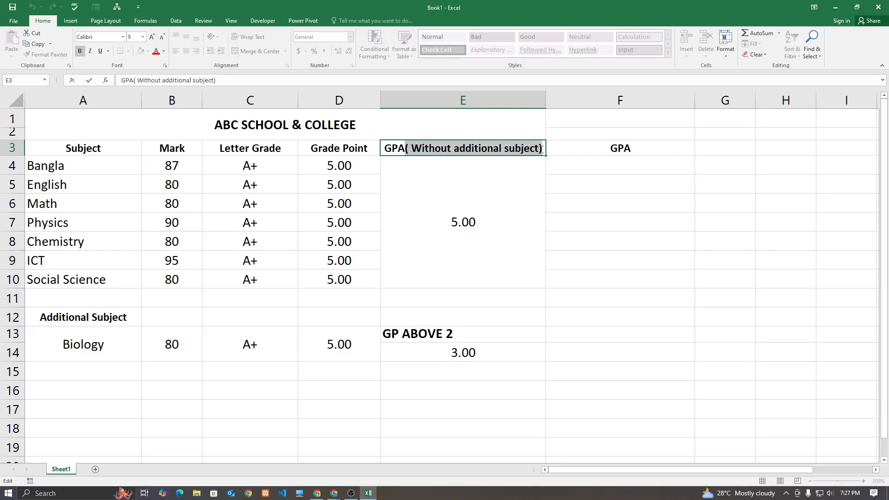
pyautogui.click(162, 38)
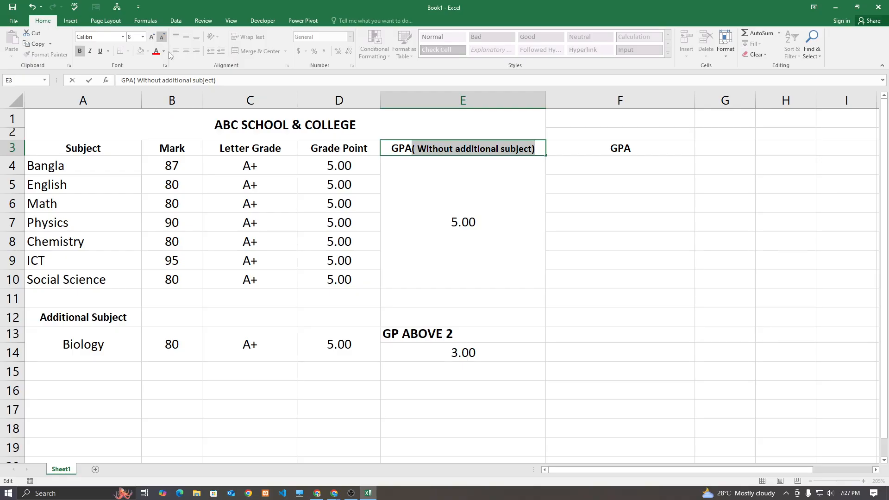
pyautogui.click(528, 281)
pyautogui.click(409, 150)
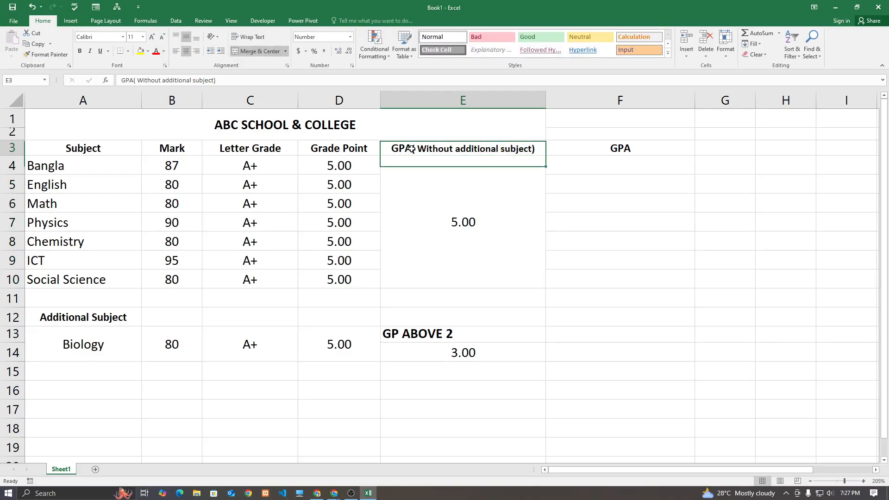
pyautogui.doubleClick(409, 149)
pyautogui.press('Return')
pyautogui.click(614, 314)
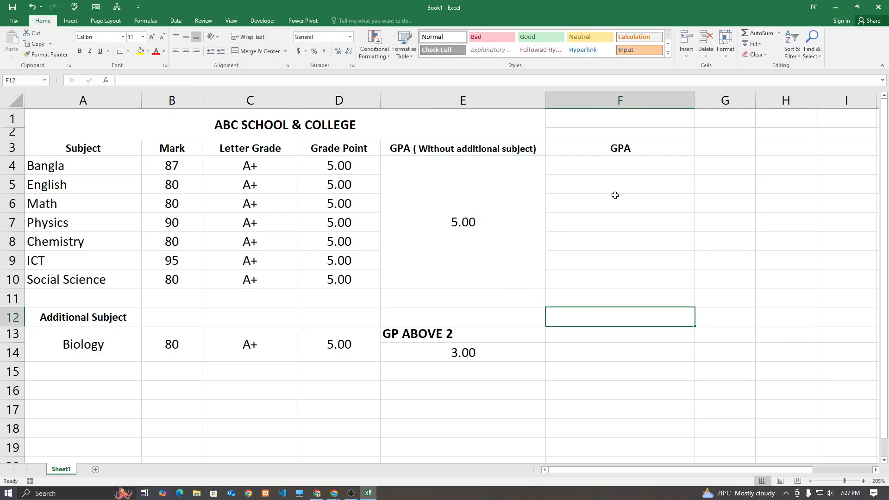
# - Merge and center the cells F4 to F14 below the GPA header
pyautogui.moveTo(613, 166); pyautogui.dragTo(594, 350)
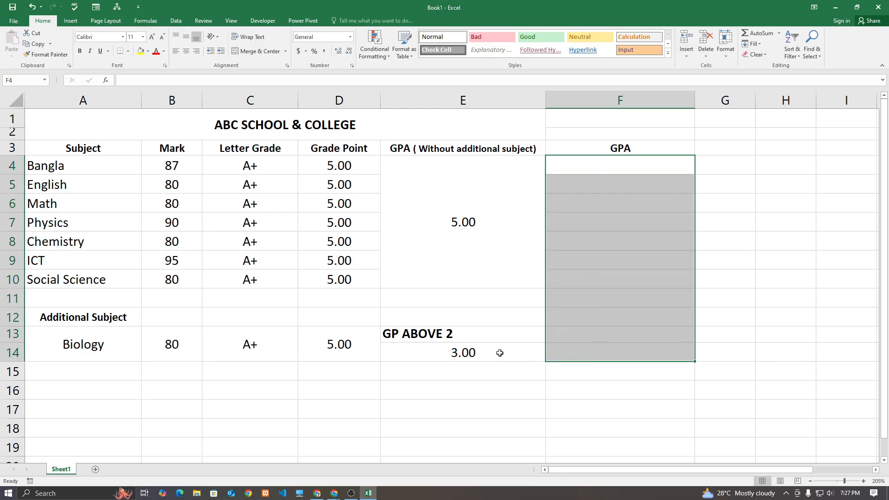
pyautogui.click(560, 352)
pyautogui.moveTo(613, 171); pyautogui.dragTo(590, 347)
pyautogui.click(257, 51)
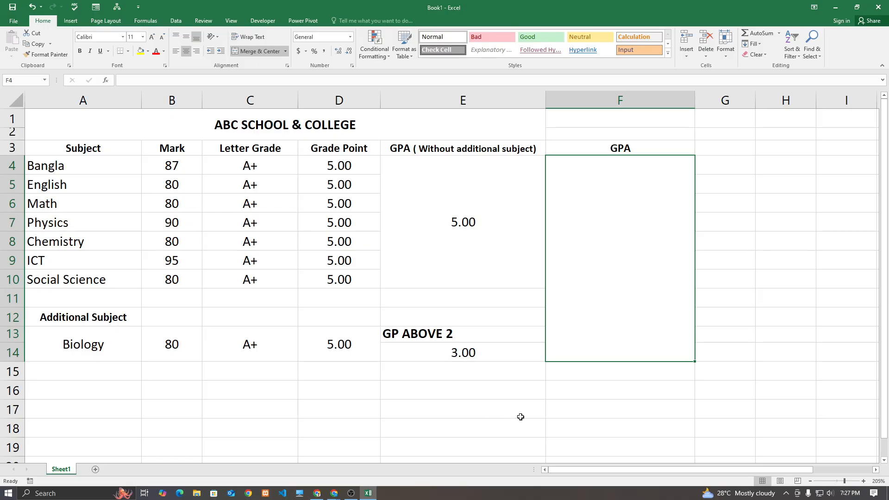
pyautogui.click(620, 410)
# - Start a SUM formula in the merged GPA cell that adds the seven grade points: =SUM(D4+D5+D6+D7+D8+D9+D10
pyautogui.click(623, 267)
pyautogui.write('=')
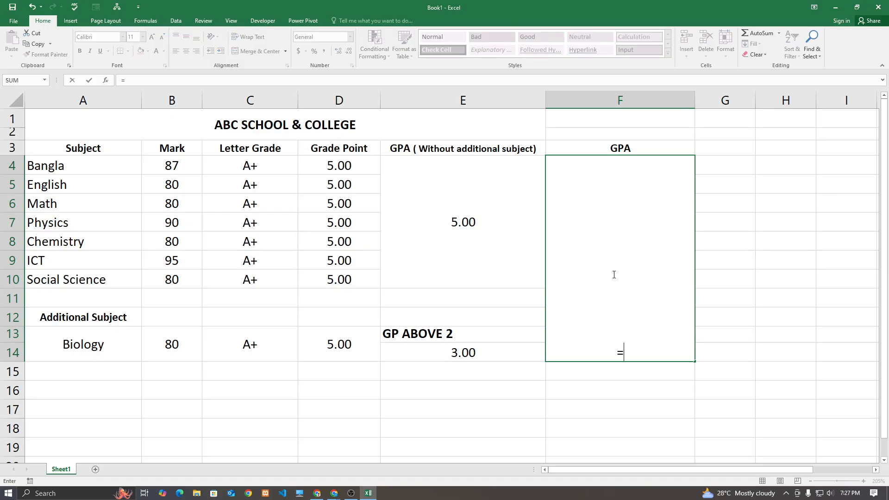
pyautogui.write('SUM')
pyautogui.write('(')
pyautogui.press('BackSpace')
pyautogui.write('(')
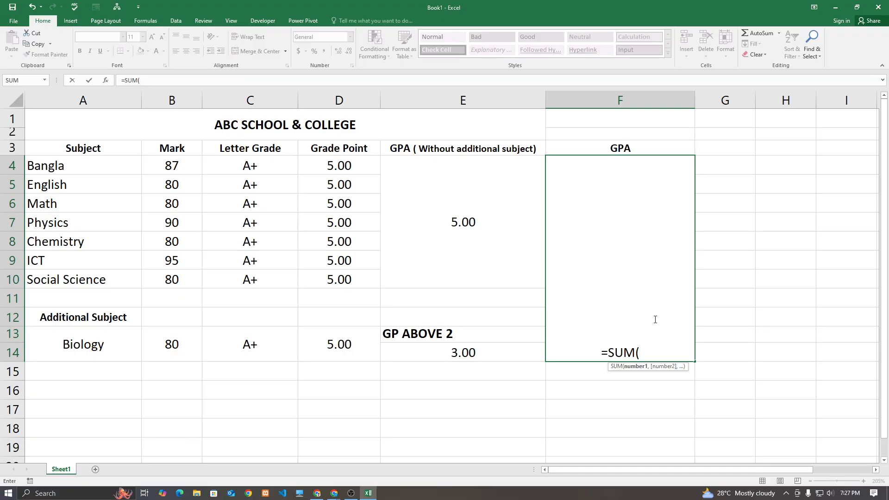
pyautogui.click(341, 171)
pyautogui.write('+')
pyautogui.click(343, 185)
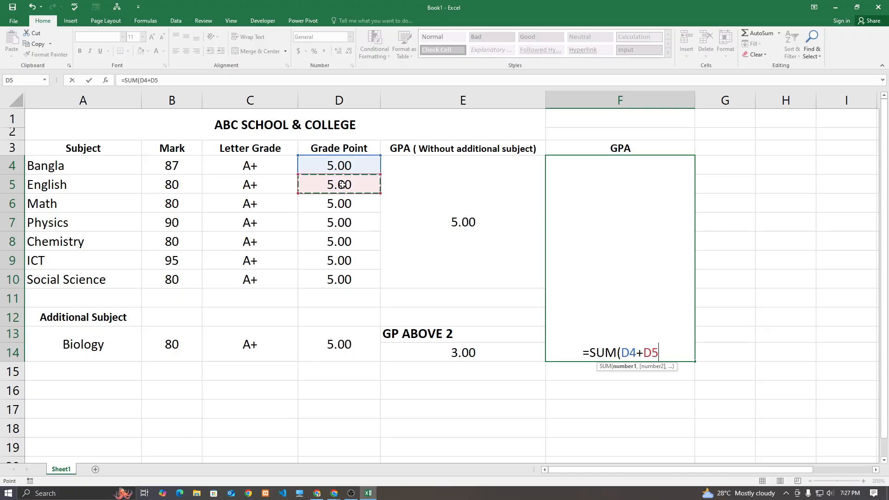
pyautogui.write('+')
pyautogui.click(338, 205)
pyautogui.write('+')
pyautogui.click(337, 219)
pyautogui.write('+')
pyautogui.click(339, 240)
pyautogui.write('+')
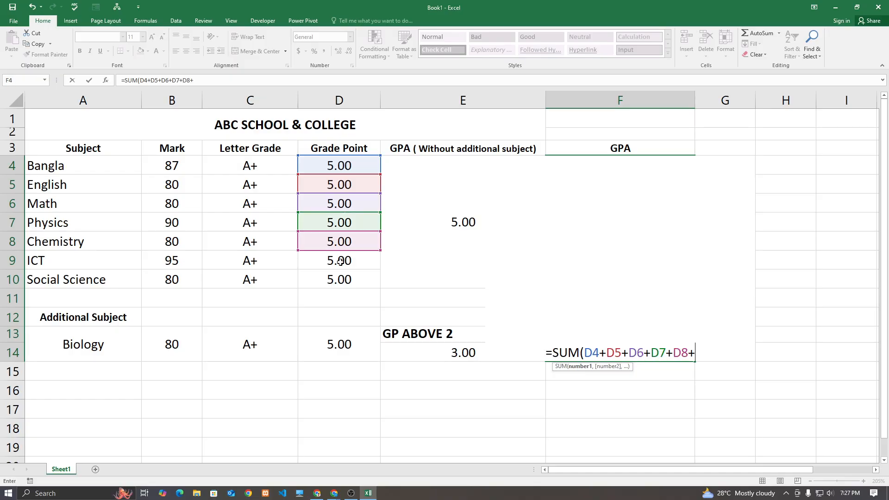
pyautogui.click(339, 260)
pyautogui.write('+')
pyautogui.click(341, 277)
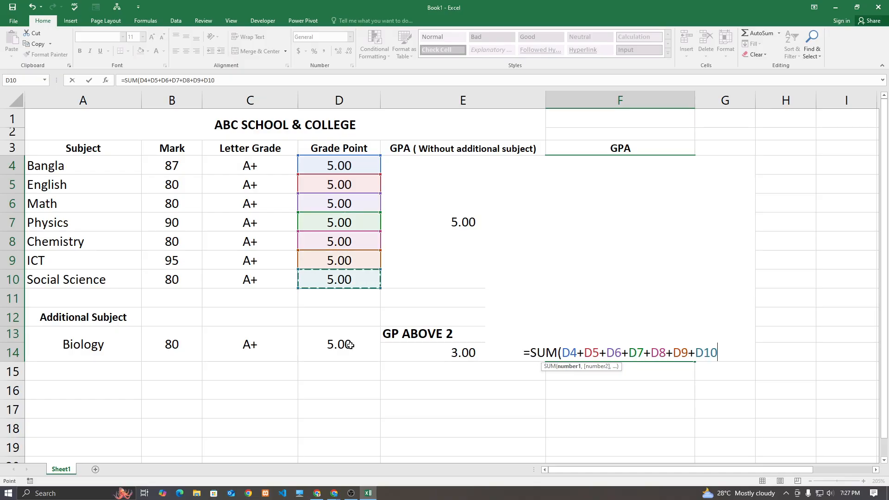
# - Add E14 to the sum, close the bracket, divide by 7 and enter the GPA formula
pyautogui.write('+')
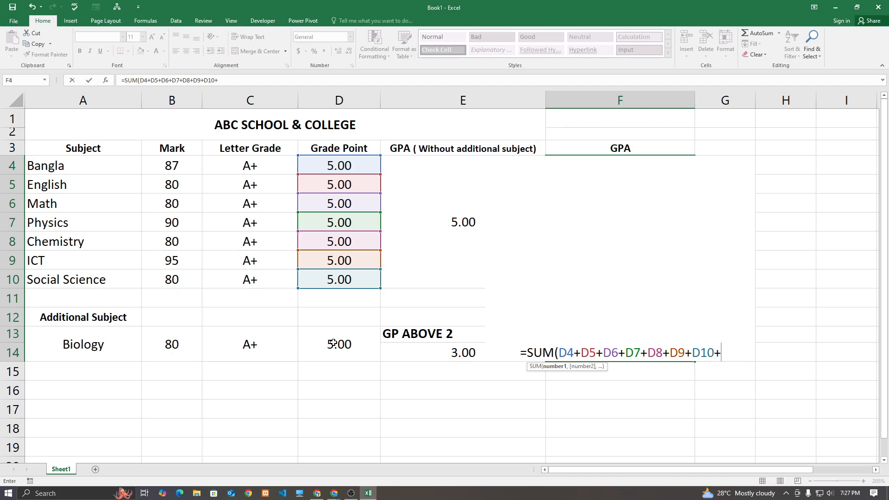
pyautogui.click(444, 352)
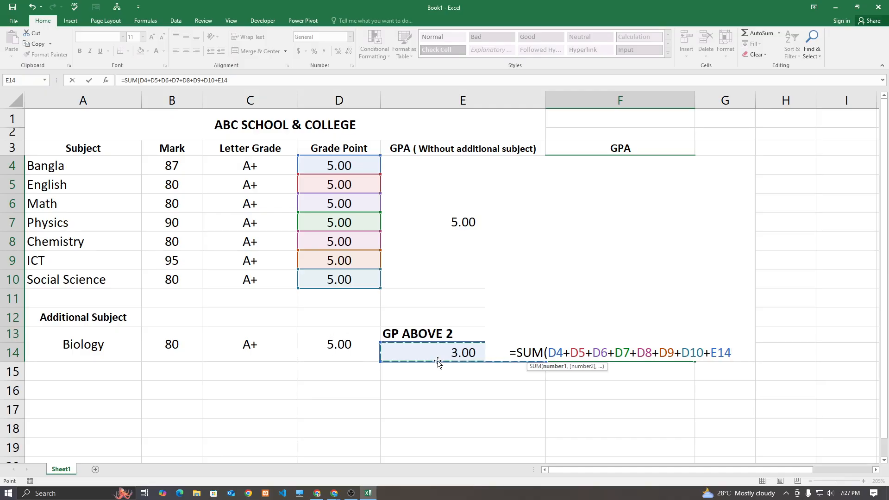
pyautogui.write(')/')
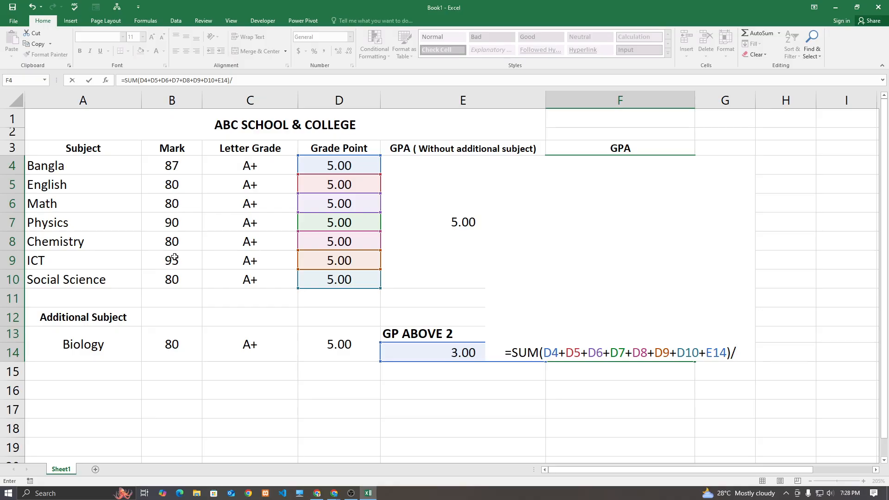
pyautogui.write('7')
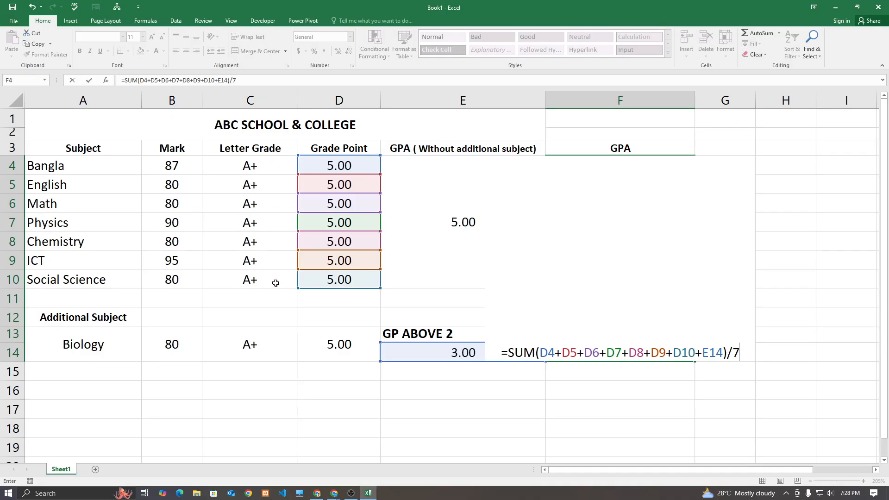
pyautogui.press('Return')
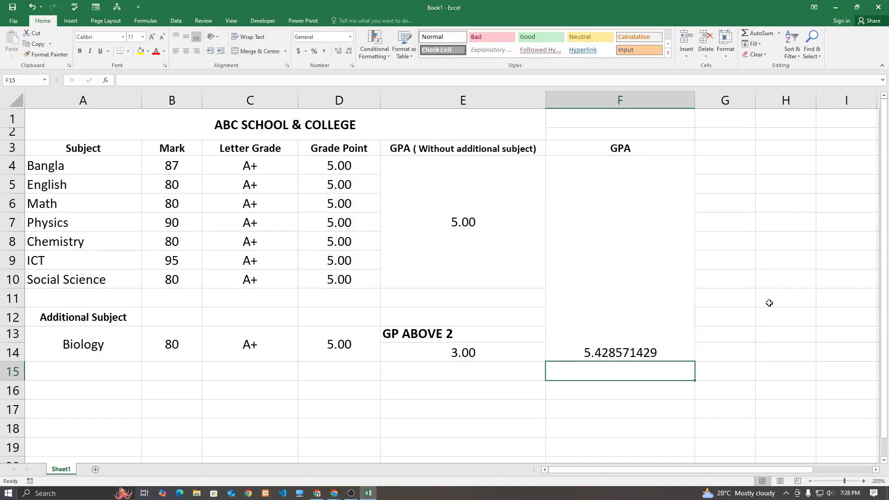
# - Align the GPA result to the vertical middle of its merged cell and show it with two decimal places
pyautogui.click(652, 290)
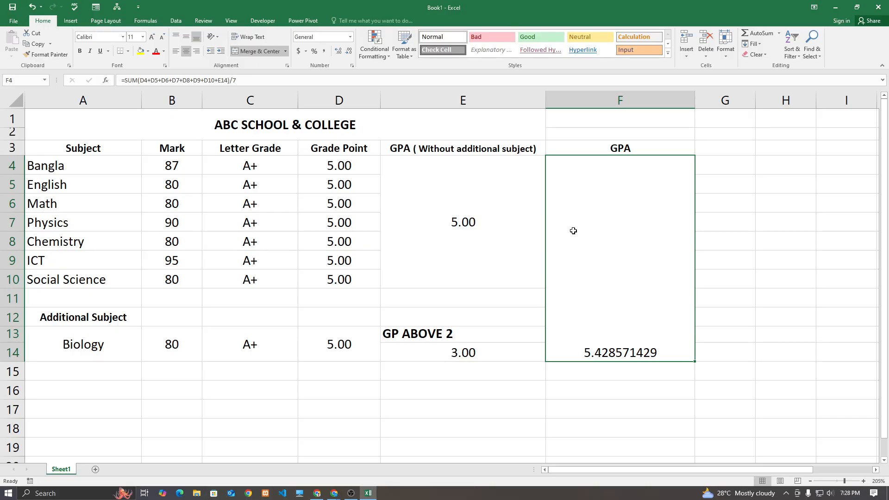
pyautogui.click(186, 36)
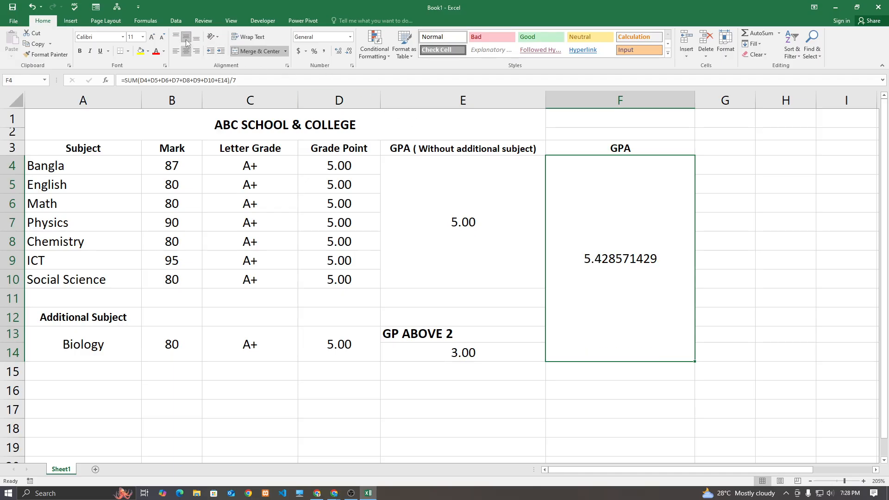
pyautogui.click(349, 51)
pyautogui.click(349, 51)
pyautogui.click(348, 51)
pyautogui.click(349, 51)
pyautogui.click(349, 51)
pyautogui.click(349, 50)
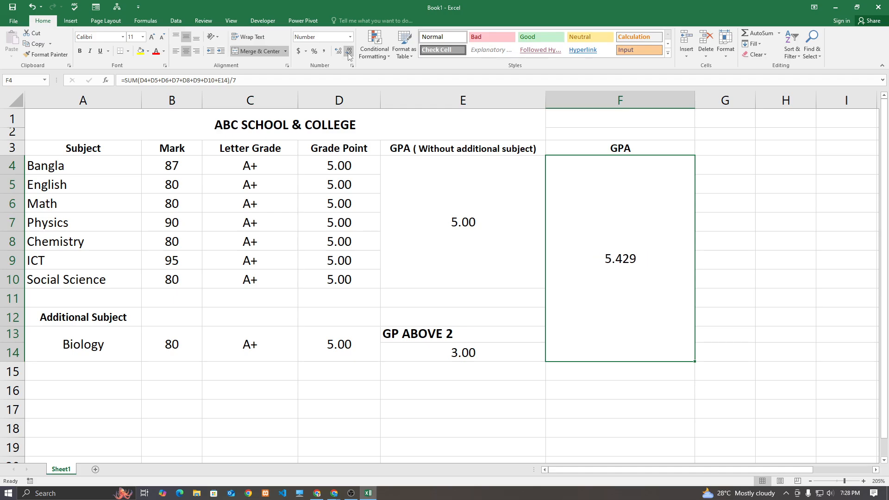
pyautogui.click(348, 51)
pyautogui.click(637, 442)
pyautogui.click(611, 315)
pyautogui.click(329, 493)
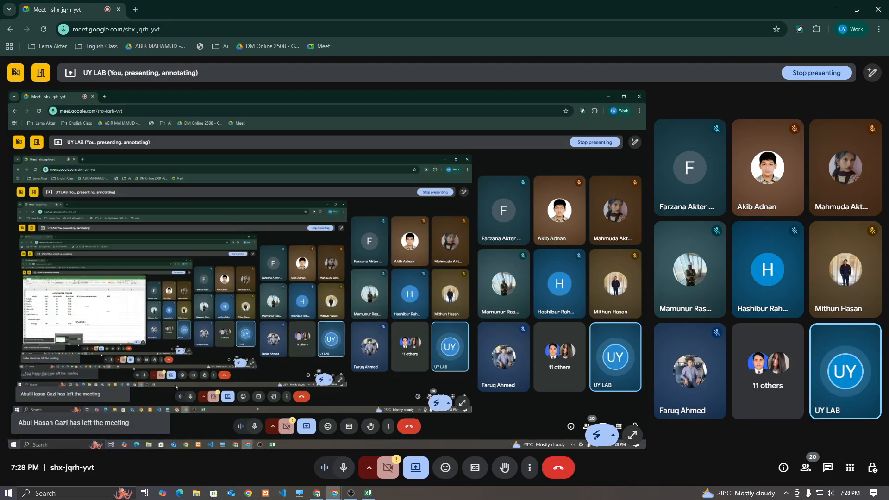
pyautogui.click(369, 493)
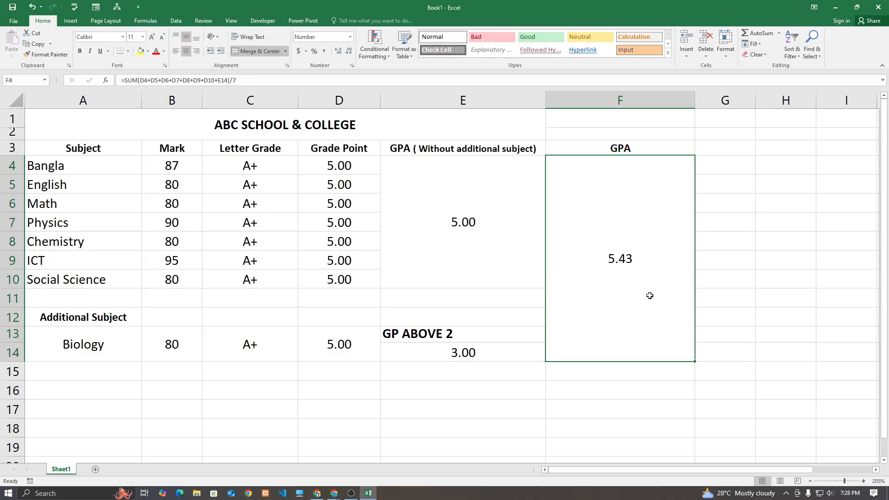
# - Wrap the GPA formula's sum divided by 7 in its own brackets as the start of an IF function: =IF((SUM(D4+D5+D6+D7+D8+D9+D10+E14)/7)
pyautogui.doubleClick(630, 257)
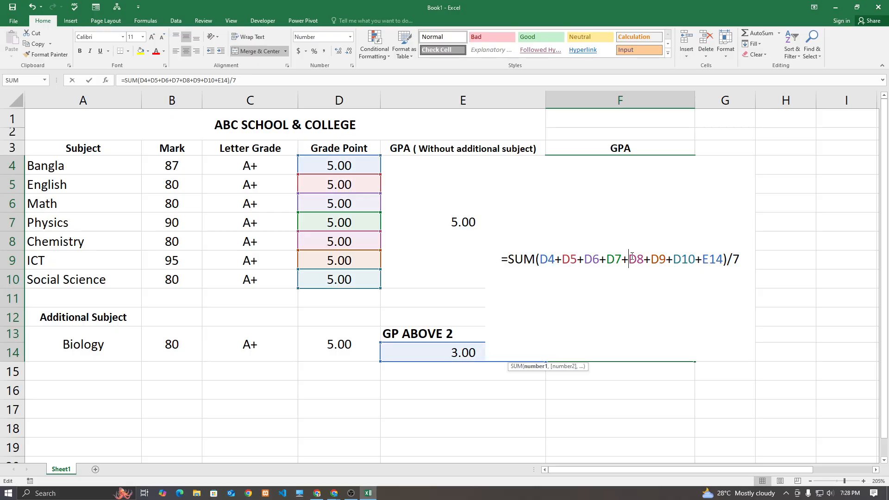
pyautogui.click(508, 258)
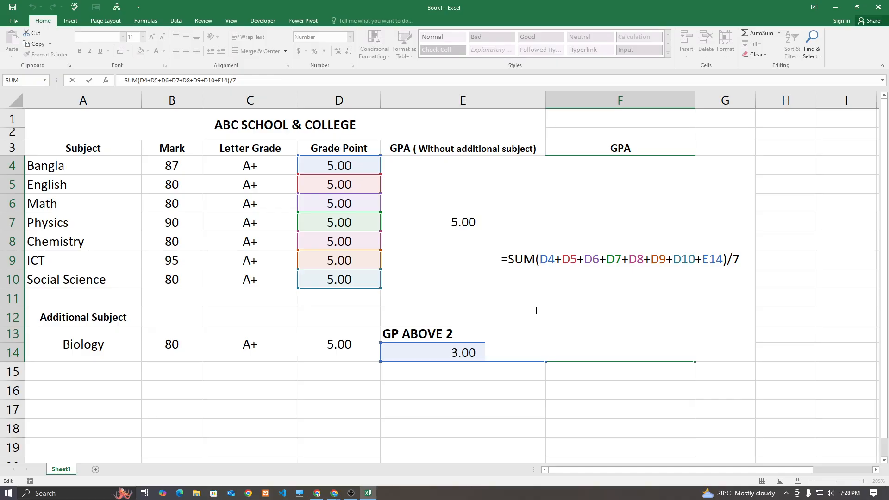
pyautogui.write('IF(')
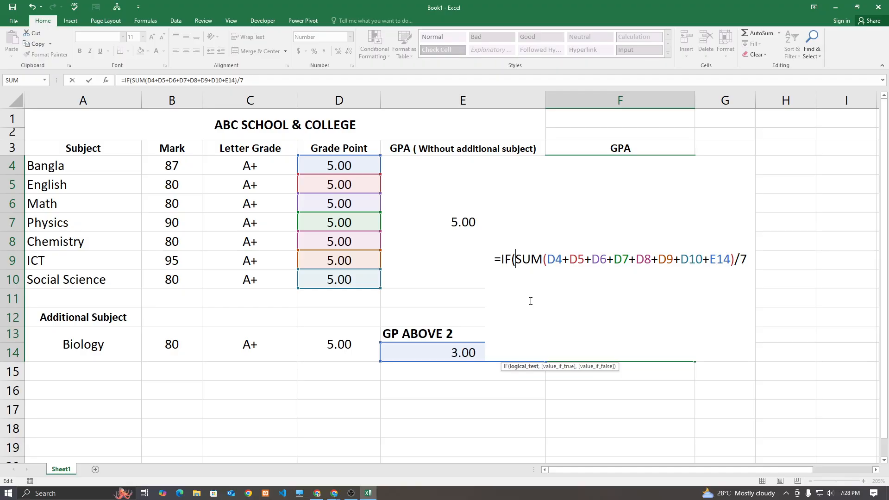
pyautogui.moveTo(517, 259); pyautogui.dragTo(746, 251)
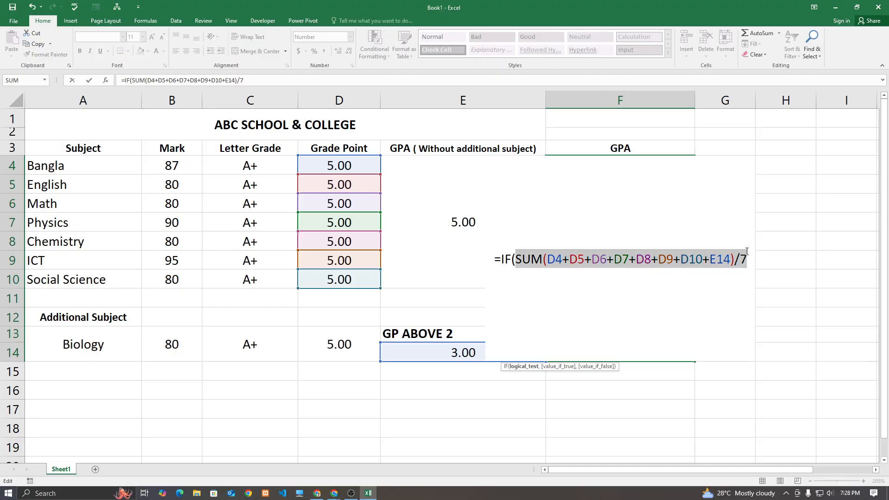
pyautogui.click(743, 254)
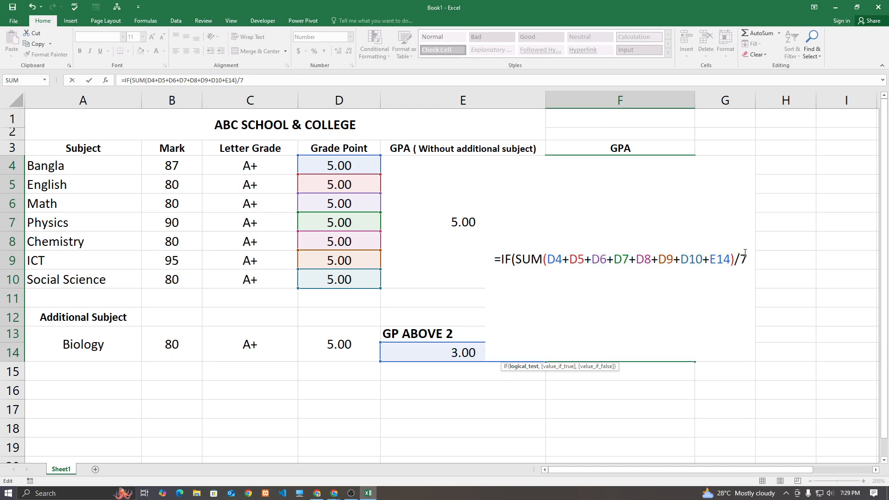
pyautogui.write(')')
pyautogui.press('Left')
pyautogui.press('Left')
pyautogui.press('Left')
pyautogui.press('Left')
pyautogui.press('Left')
pyautogui.press('Left')
pyautogui.press('Left')
pyautogui.press('Left')
pyautogui.press('Left')
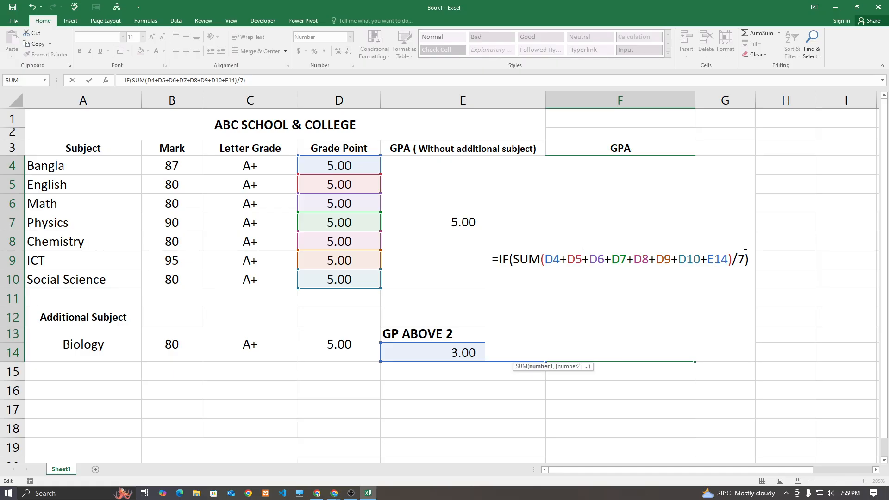
pyautogui.press('Left')
pyautogui.press('Left')
pyautogui.press('Left')
pyautogui.press('Left')
pyautogui.press('Left')
pyautogui.press('Left')
pyautogui.press('Left')
pyautogui.press('Left')
pyautogui.write('(')
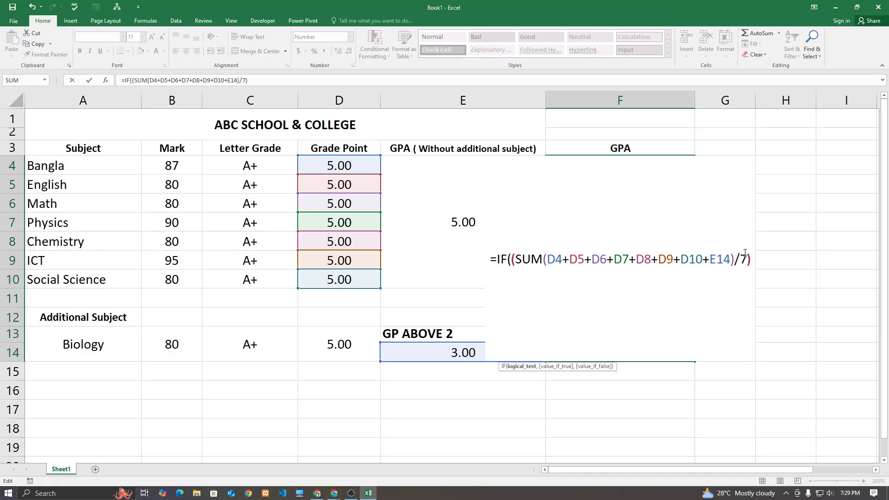
# - Add the condition >="5.00" after the bracketed sum, followed by "5.00" as the value if true and a comma
pyautogui.press('Right')
pyautogui.press('Right')
pyautogui.press('Right')
pyautogui.press('Right')
pyautogui.press('Right')
pyautogui.press('Right')
pyautogui.press('Right')
pyautogui.press('Right')
pyautogui.press('Right')
pyautogui.press('Right')
pyautogui.press('Right')
pyautogui.press('Right')
pyautogui.press('Right')
pyautogui.press('Right')
pyautogui.press('Right')
pyautogui.press('Right')
pyautogui.press('Right')
pyautogui.press('Right')
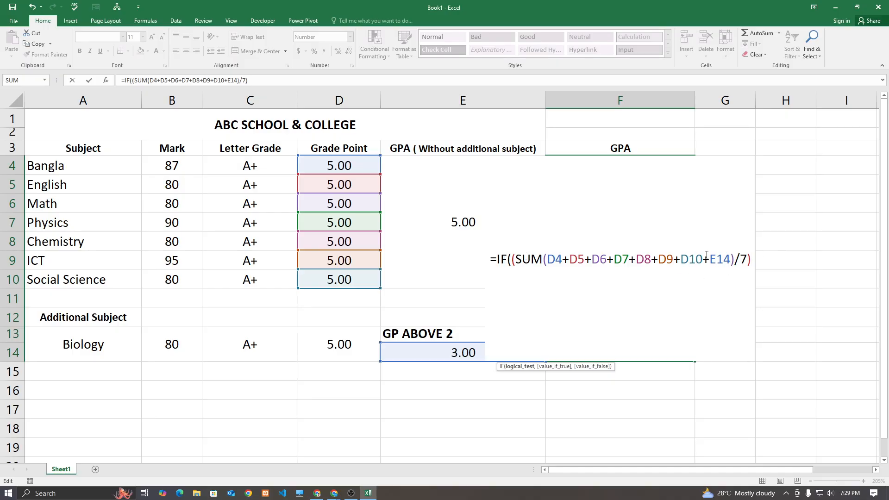
pyautogui.write('>=')
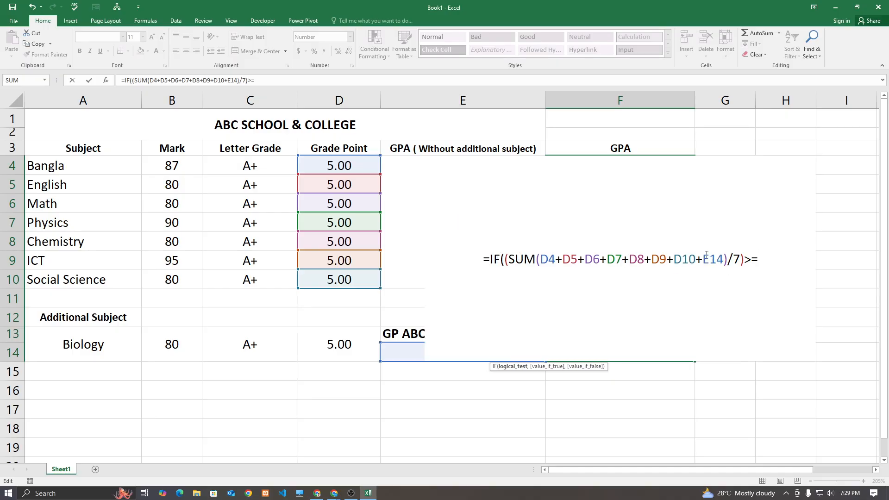
pyautogui.write('"5.00"')
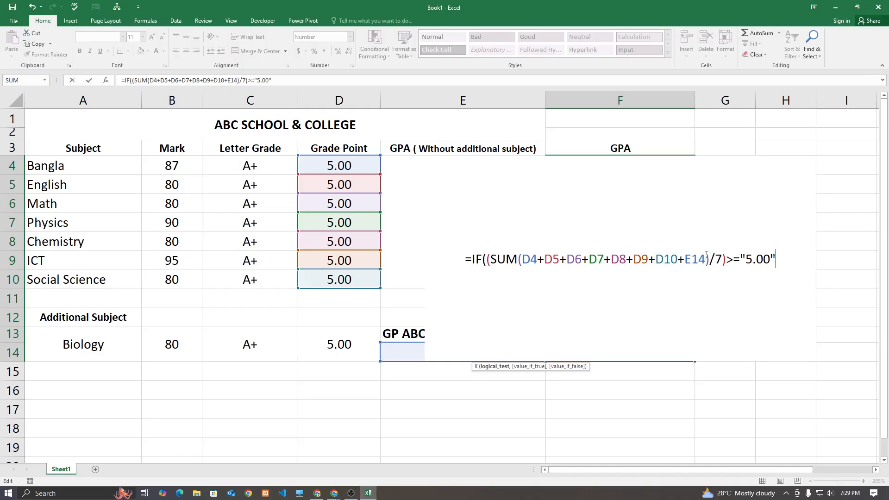
pyautogui.write(',')
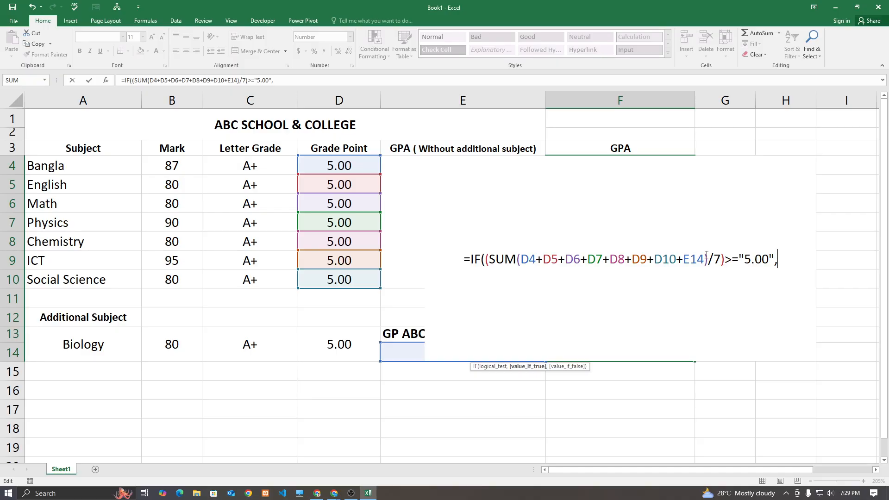
pyautogui.write('"5.00')
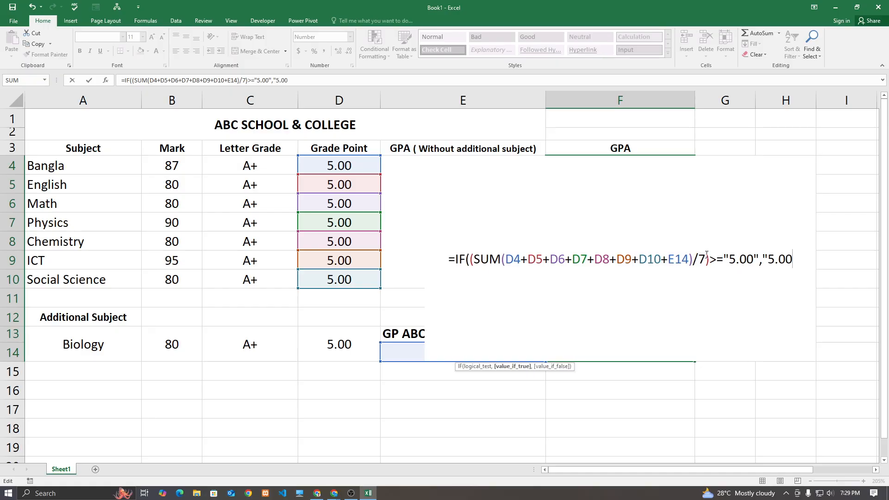
pyautogui.write('"')
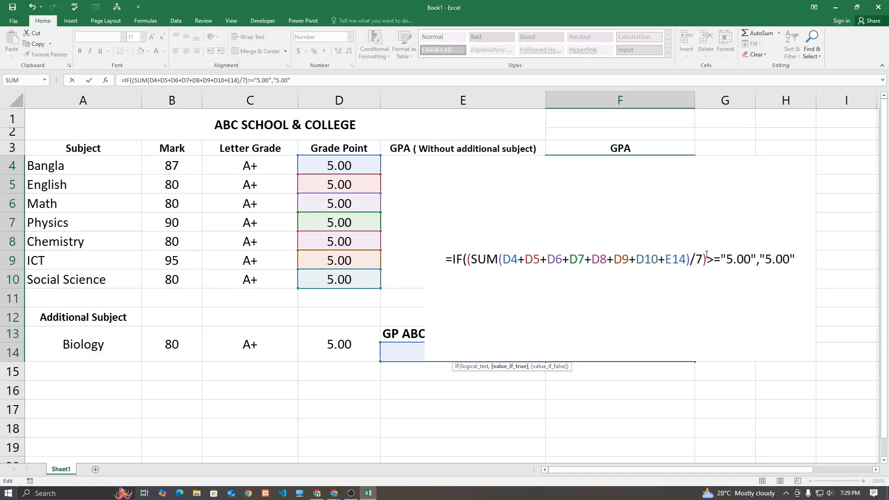
pyautogui.write(',')
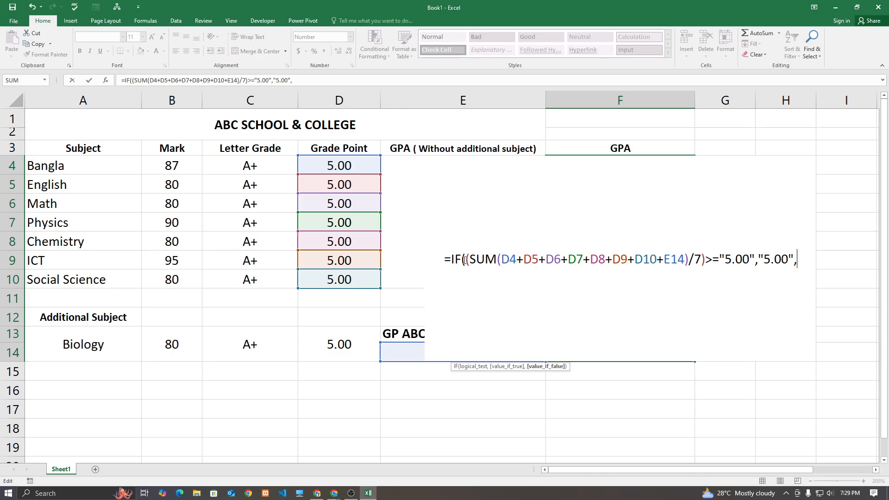
# - Copy the bracketed expression (SUM(D4+D5+D6+D7+D8+D9+D10+E14)/7) into the value-if-false argument, close the IF function and enter the formula
pyautogui.moveTo(466, 259); pyautogui.dragTo(707, 259)
pyautogui.hotkey('ctrl', 'c')
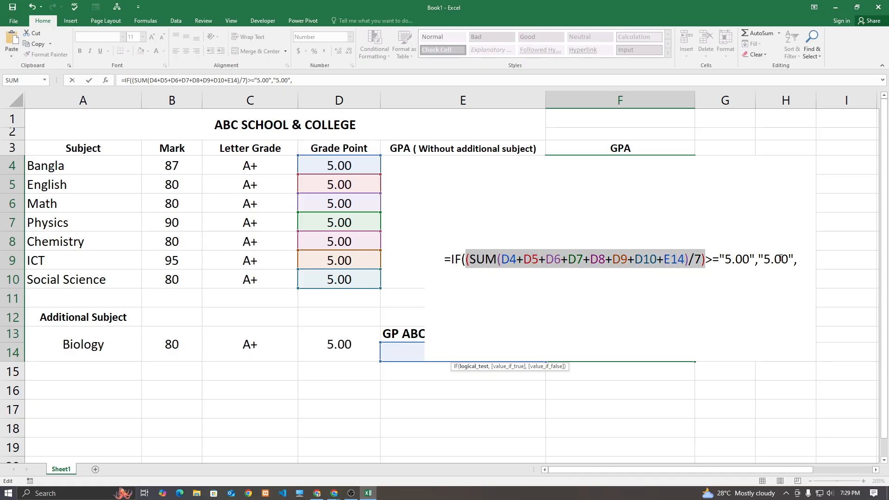
pyautogui.click(800, 255)
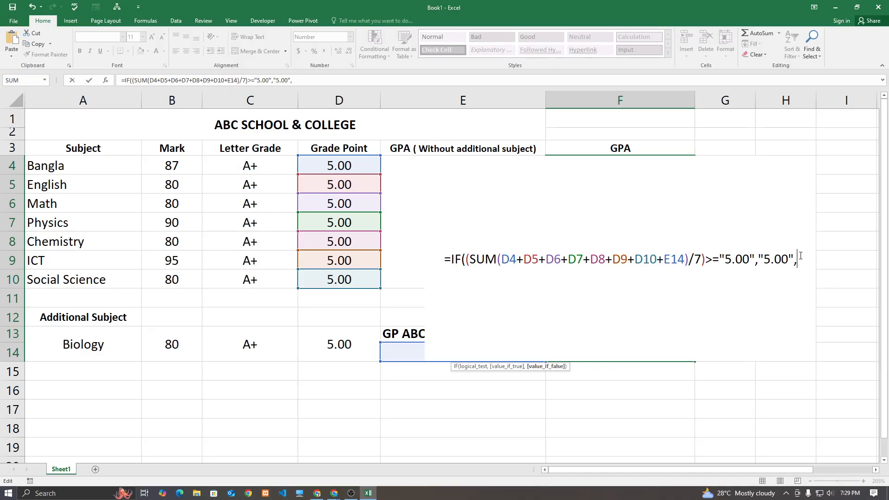
pyautogui.hotkey('ctrl', 'v')
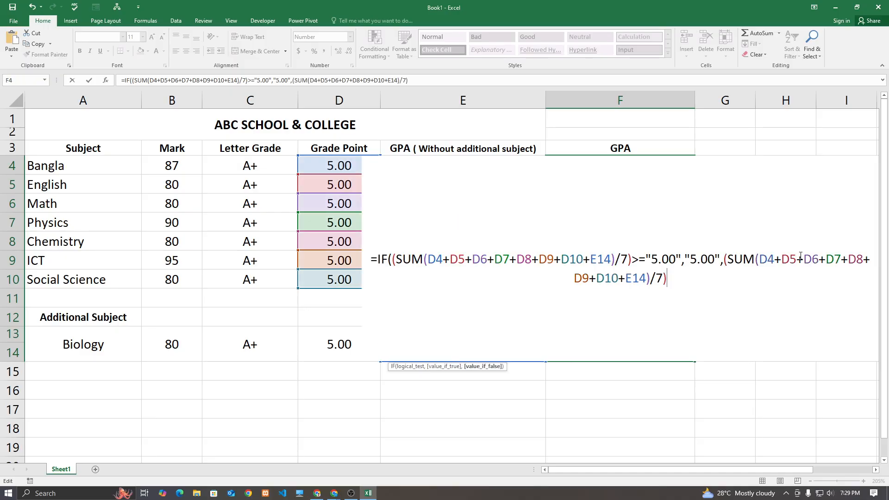
pyautogui.write(')')
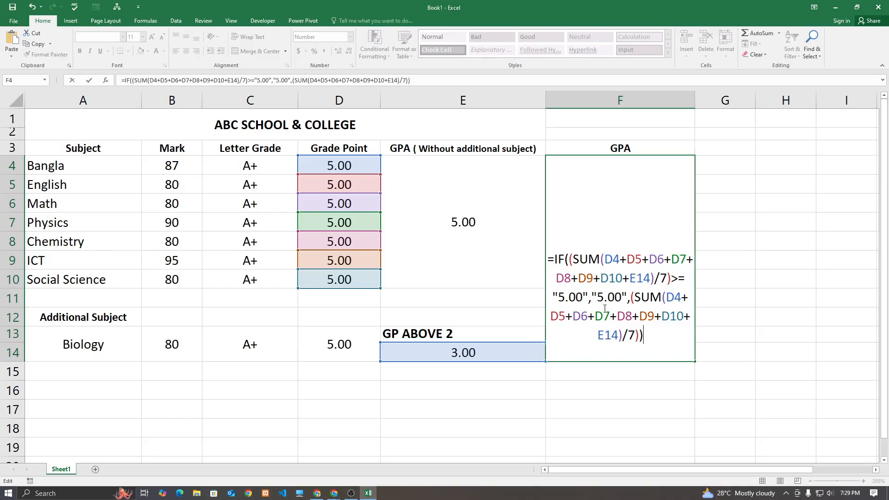
pyautogui.click(559, 297)
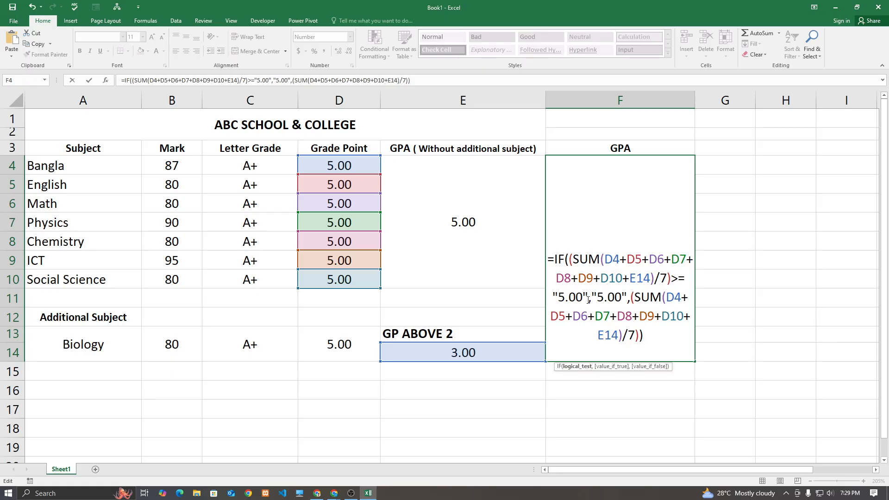
pyautogui.moveTo(559, 296); pyautogui.dragTo(642, 335)
pyautogui.click(576, 297)
pyautogui.click(644, 334)
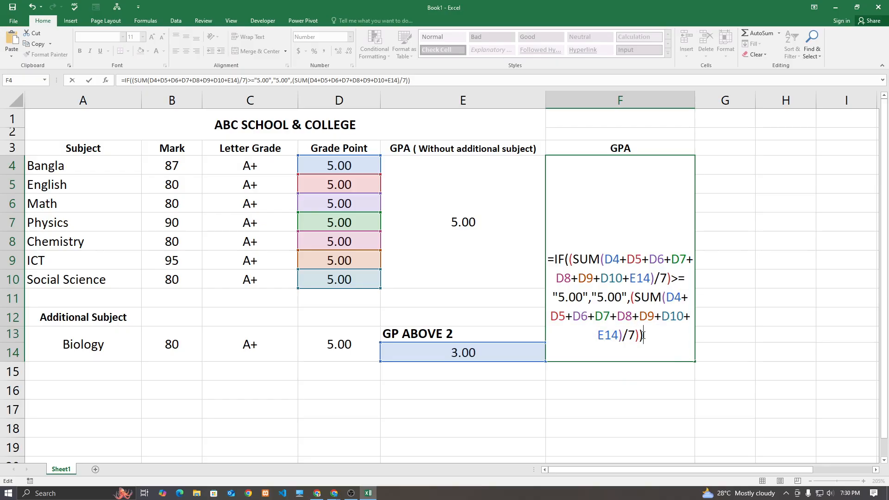
pyautogui.press('Return')
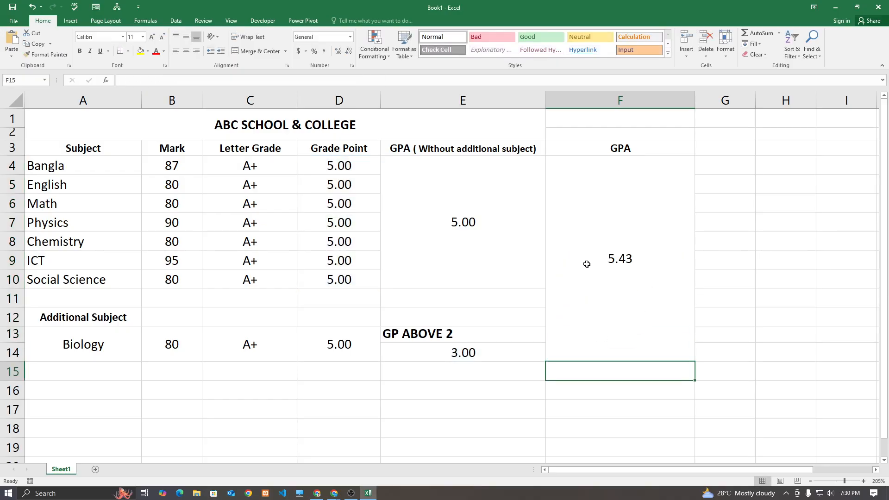
# - Examine the IF formula in the merged GPA cell, checking its brackets, its >="5.00" condition and its value-if-true argument
pyautogui.doubleClick(613, 258)
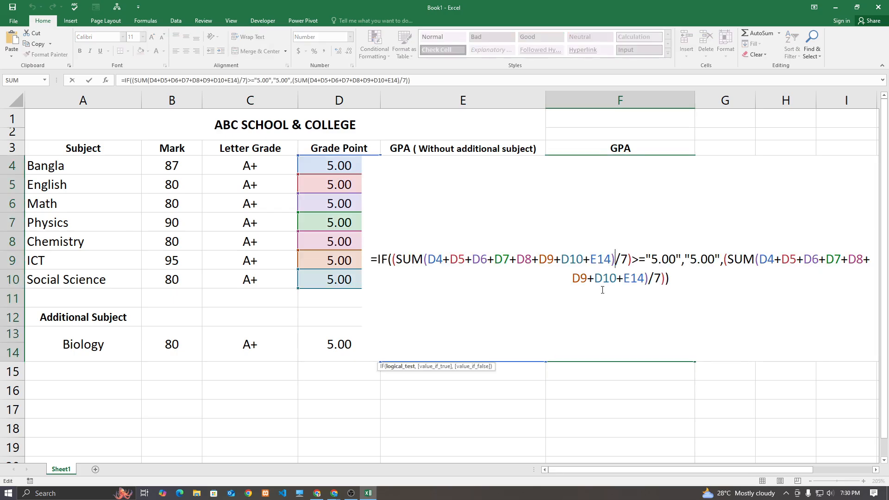
pyautogui.press('Return')
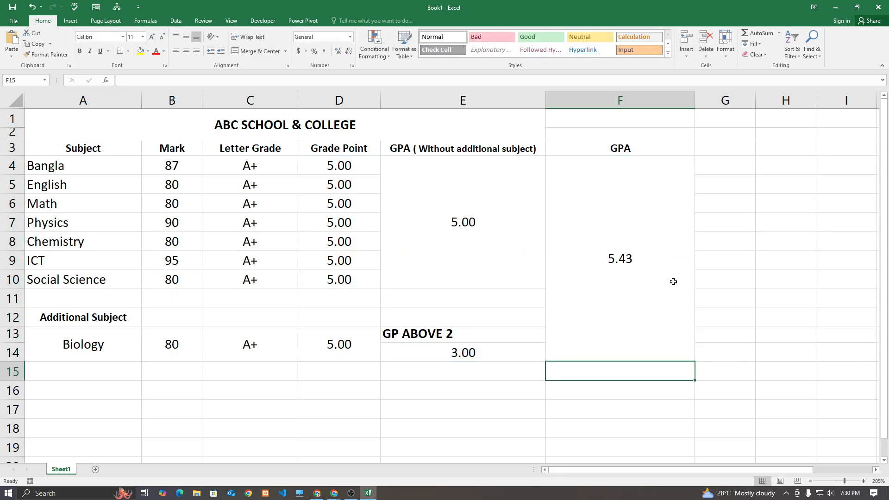
pyautogui.click(587, 264)
pyautogui.doubleClick(587, 265)
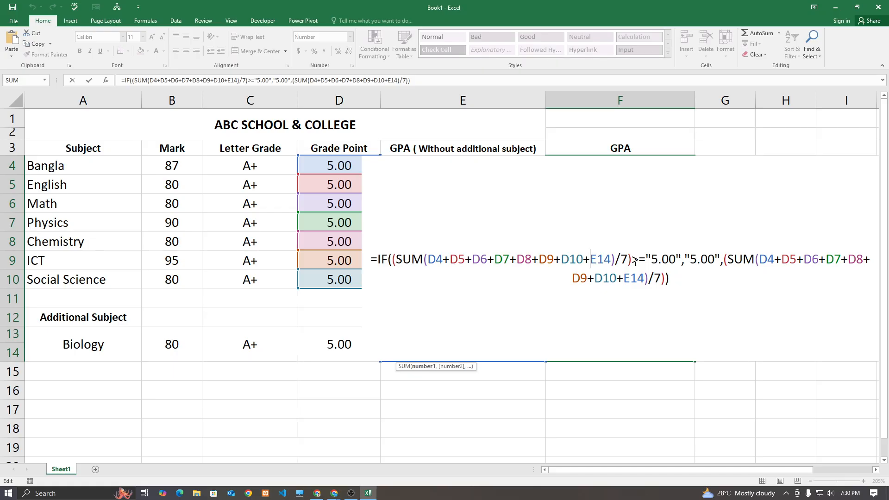
pyautogui.click(394, 257)
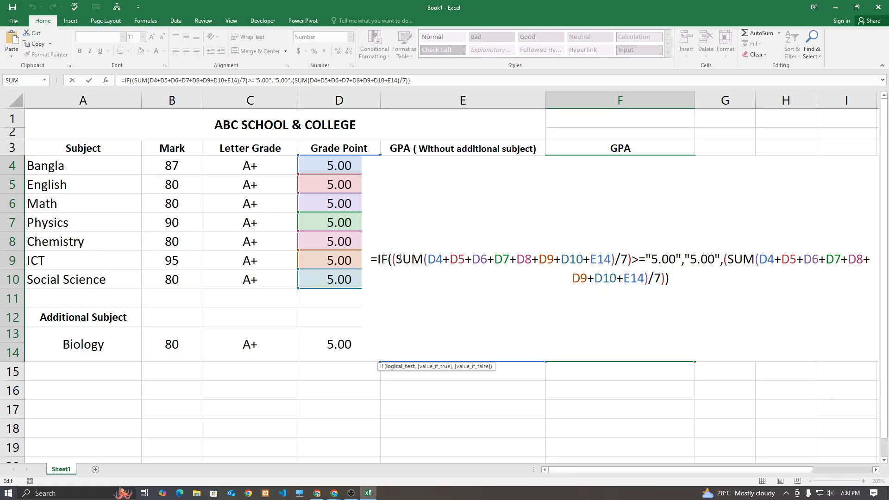
pyautogui.moveTo(397, 259); pyautogui.dragTo(423, 259)
pyautogui.click(423, 259)
pyautogui.moveTo(632, 260); pyautogui.dragTo(391, 259)
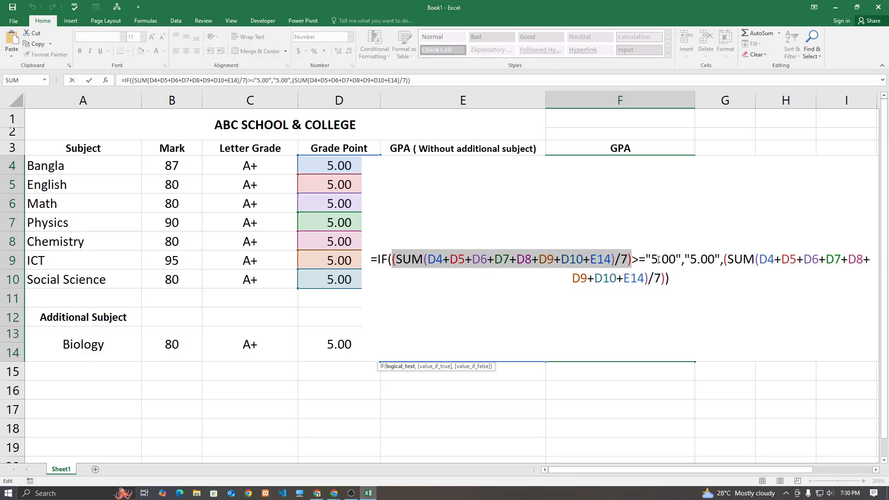
pyautogui.click(683, 260)
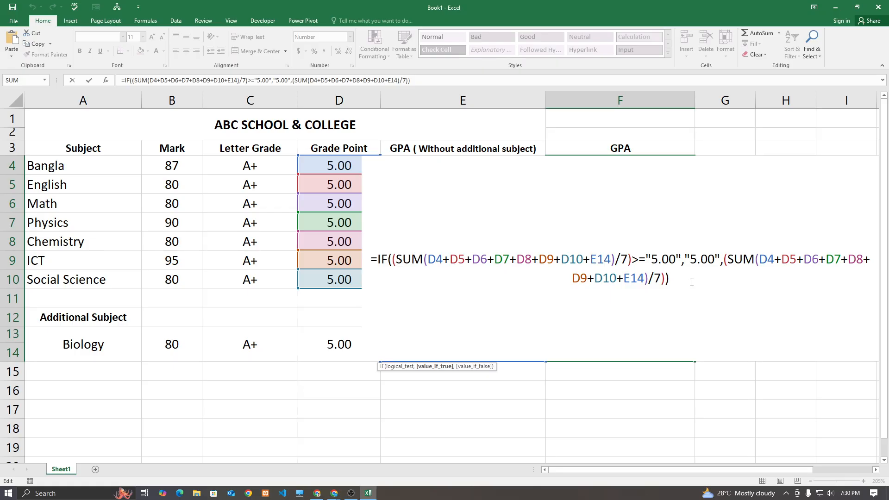
pyautogui.press('Right')
pyautogui.press('Right')
pyautogui.press('Right')
pyautogui.press('Right')
pyautogui.press('Right')
pyautogui.press('Right')
pyautogui.press('Left')
pyautogui.press('Left')
pyautogui.press('Left')
pyautogui.press('Left')
pyautogui.press('Left')
pyautogui.press('Left')
pyautogui.press('Left')
pyautogui.press('Left')
pyautogui.press('Left')
pyautogui.press('Left')
pyautogui.press('Left')
pyautogui.press('Right')
pyautogui.press('Left')
pyautogui.press('Left')
pyautogui.press('Return')
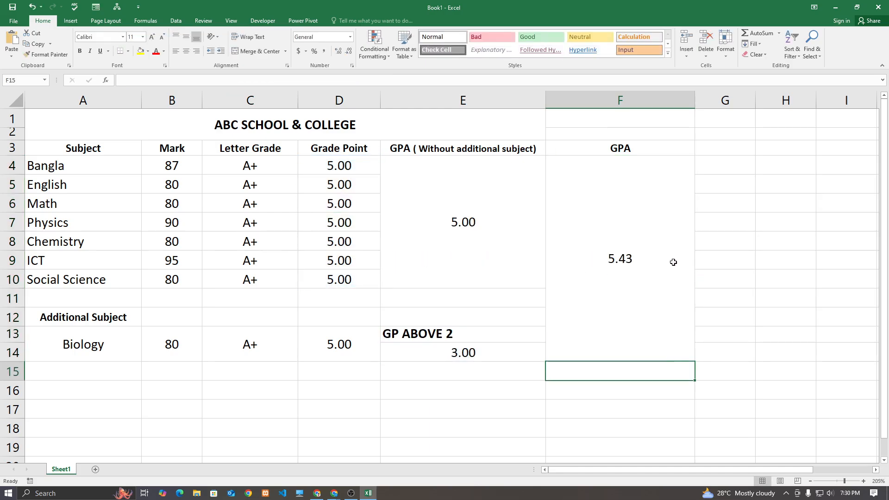
# - Replace the quoted "5.00" in the GPA formula's value-if-true argument with the plain number 5 and enter the formula
pyautogui.doubleClick(641, 242)
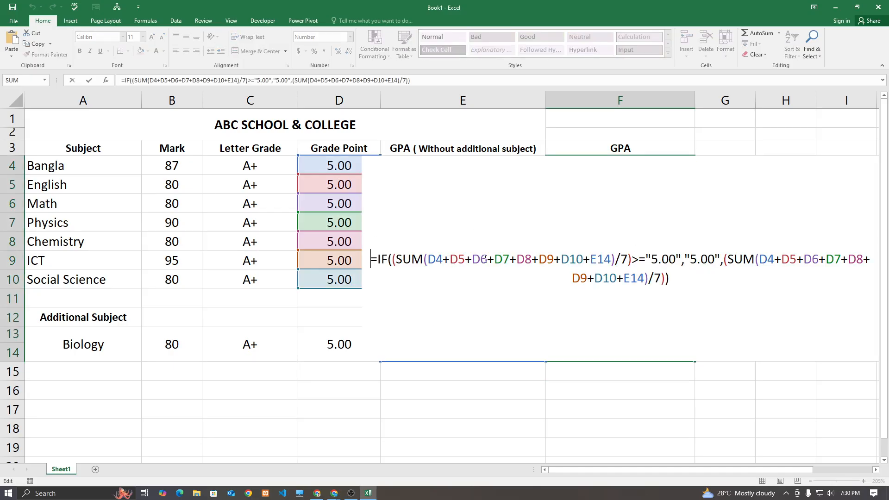
pyautogui.click(627, 259)
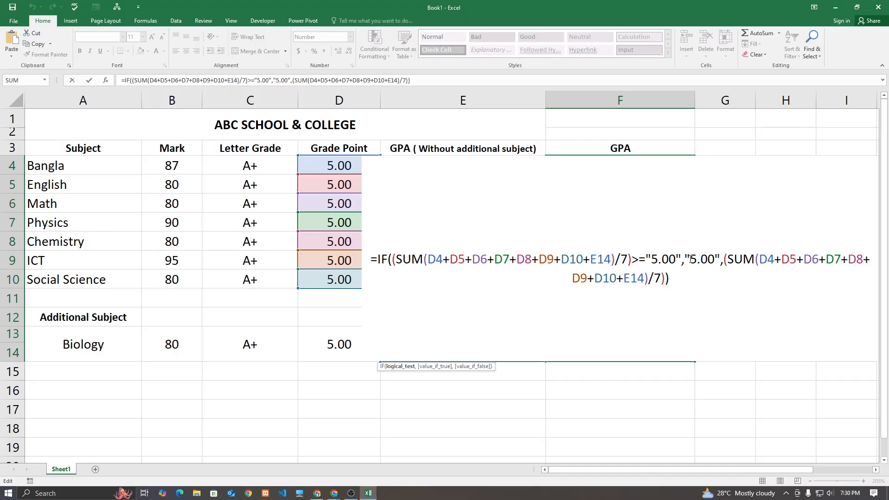
pyautogui.click(690, 260)
pyautogui.press('BackSpace')
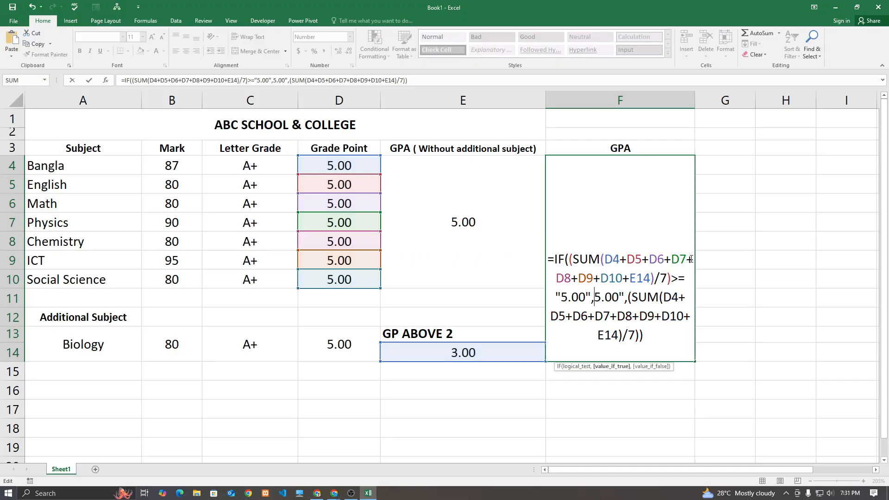
pyautogui.click(622, 298)
pyautogui.press('BackSpace')
pyautogui.press('BackSpace')
pyautogui.press('BackSpace')
pyautogui.press('BackSpace')
pyautogui.press('Return')
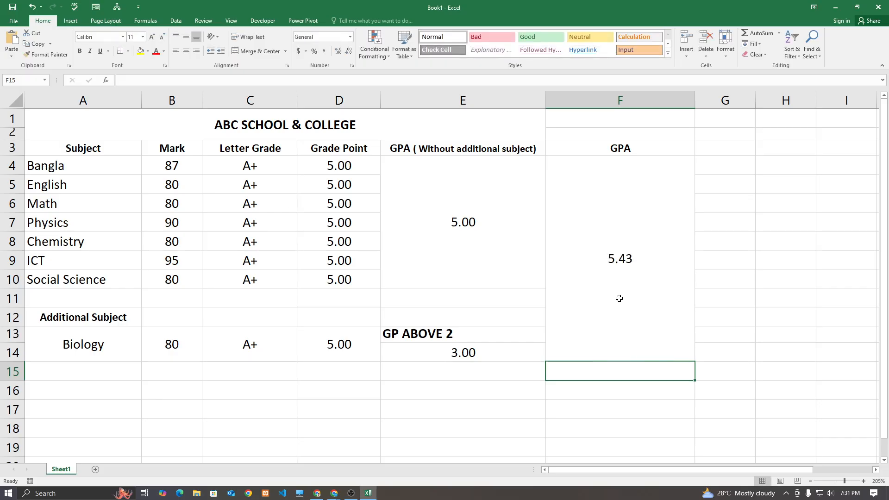
# - Replace the plain 5 in the GPA formula's value-if-true argument with the quoted text "5.00"
pyautogui.doubleClick(621, 283)
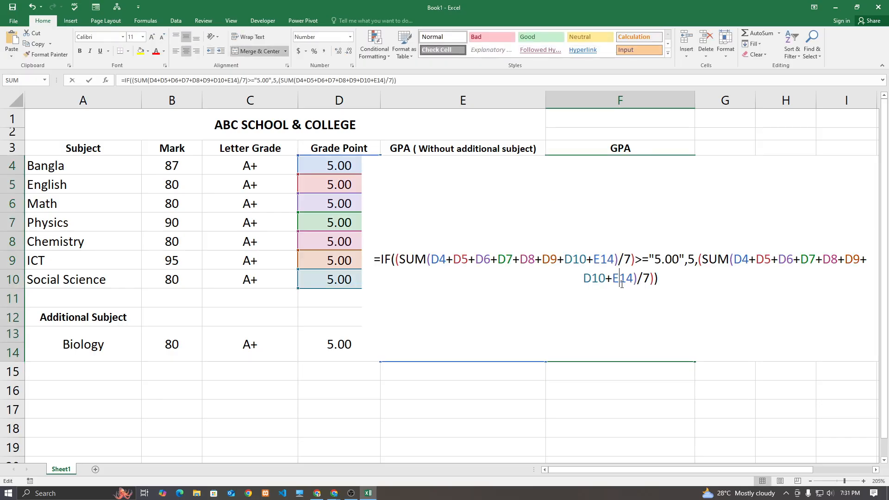
pyautogui.click(693, 260)
pyautogui.press('BackSpace')
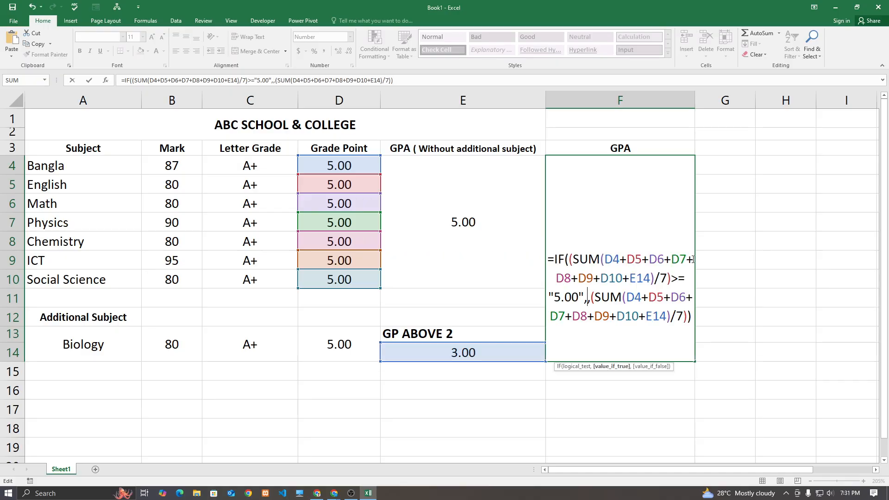
pyautogui.write('"')
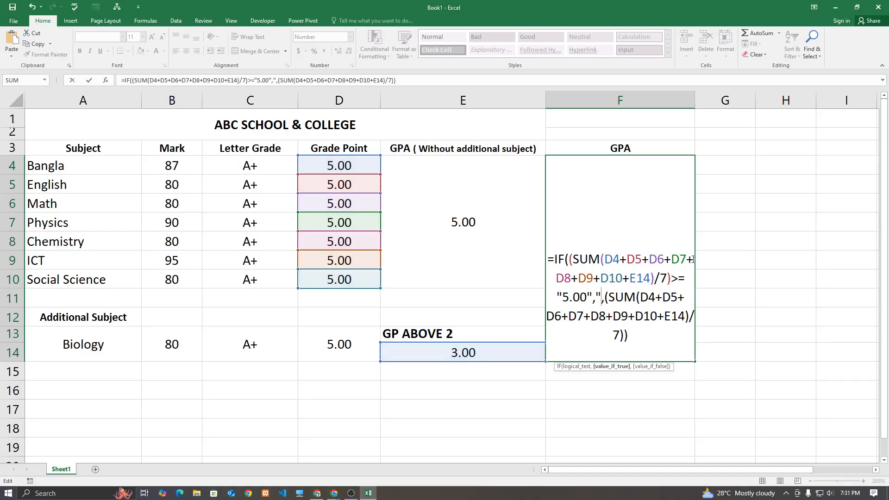
pyautogui.write('5.00"')
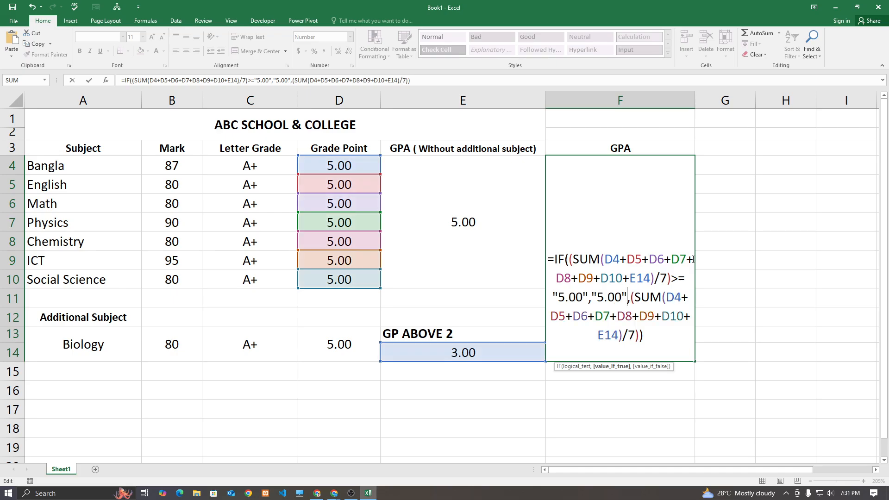
# - Change the quoted "5.00" in the GPA formula's condition to the plain number 5, giving >=5, and enter the formula
pyautogui.press('Left')
pyautogui.press('Left')
pyautogui.press('Left')
pyautogui.press('Left')
pyautogui.press('Left')
pyautogui.press('Left')
pyautogui.press('Left')
pyautogui.press('Left')
pyautogui.press('Left')
pyautogui.press('Left')
pyautogui.press('Left')
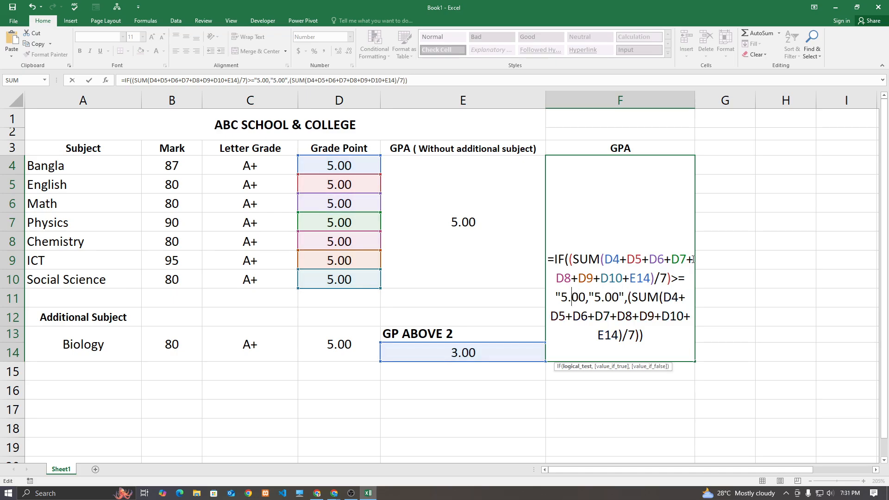
pyautogui.press('Return')
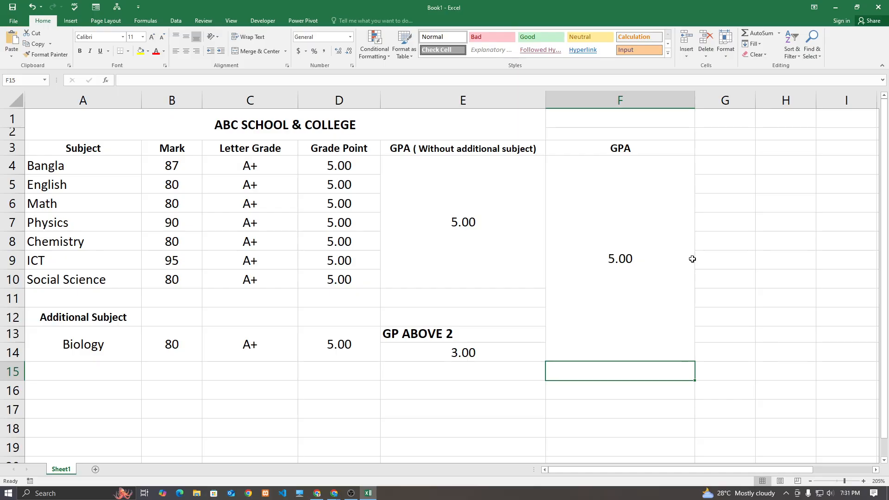
# - Examine the corrected IF formula in the GPA cell, checking its >=5 condition, its "5.00" result and its value-if-false expression
pyautogui.doubleClick(692, 258)
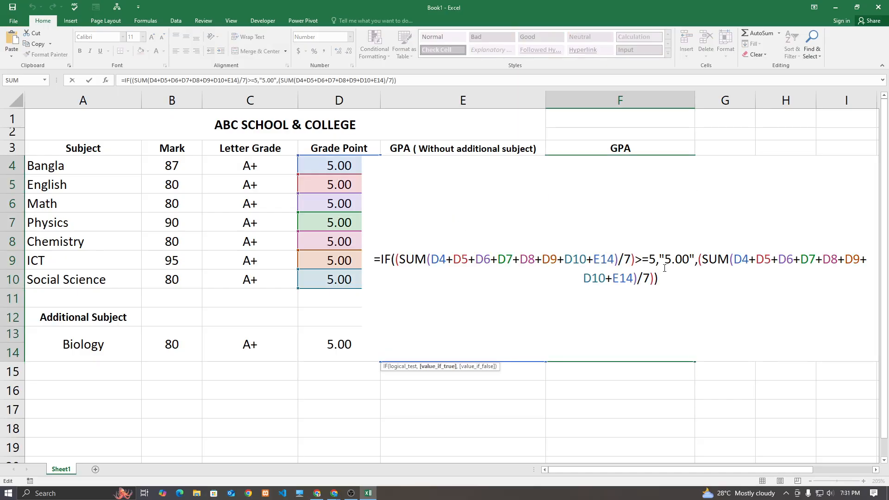
pyautogui.moveTo(655, 259); pyautogui.dragTo(634, 259)
pyautogui.click(597, 274)
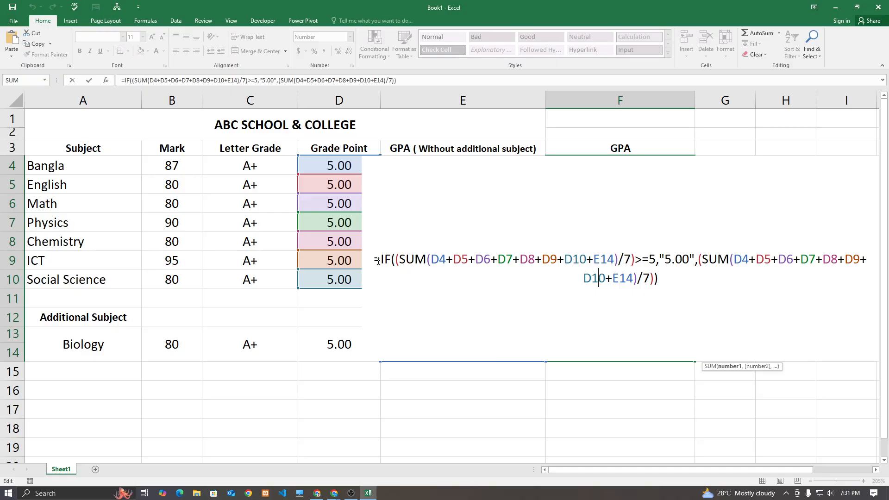
pyautogui.click(656, 259)
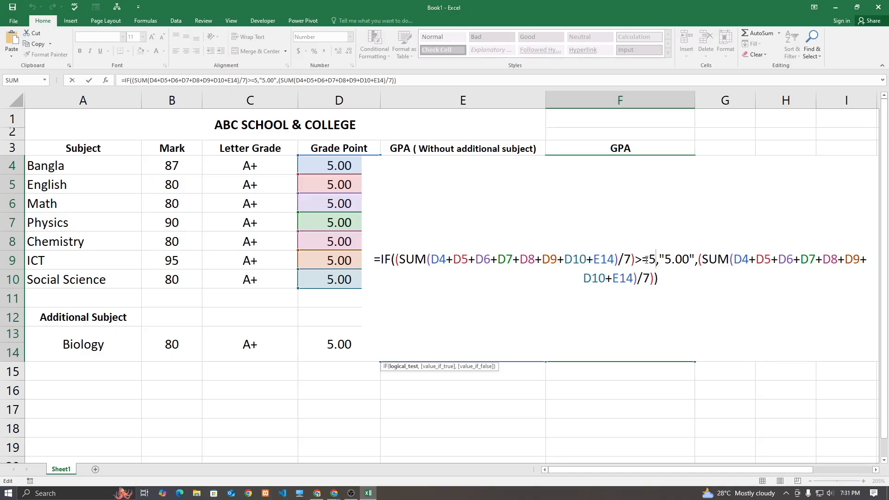
pyautogui.click(659, 279)
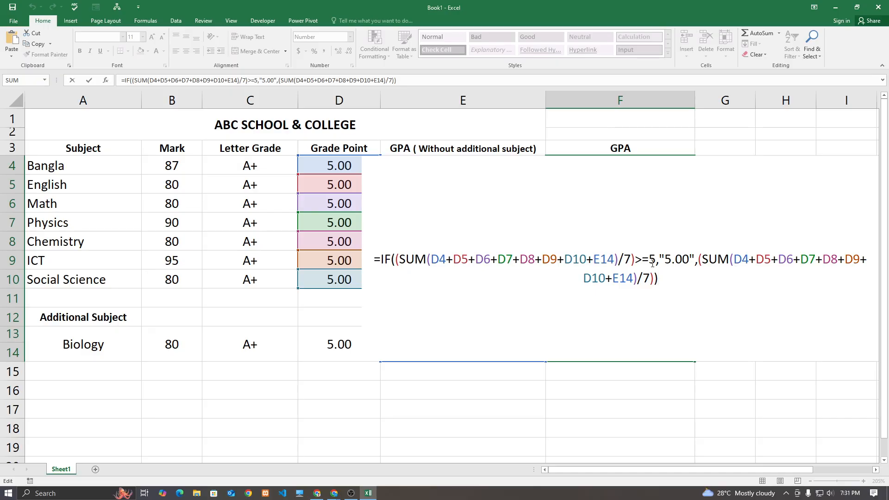
pyautogui.press('Return')
pyautogui.click(626, 302)
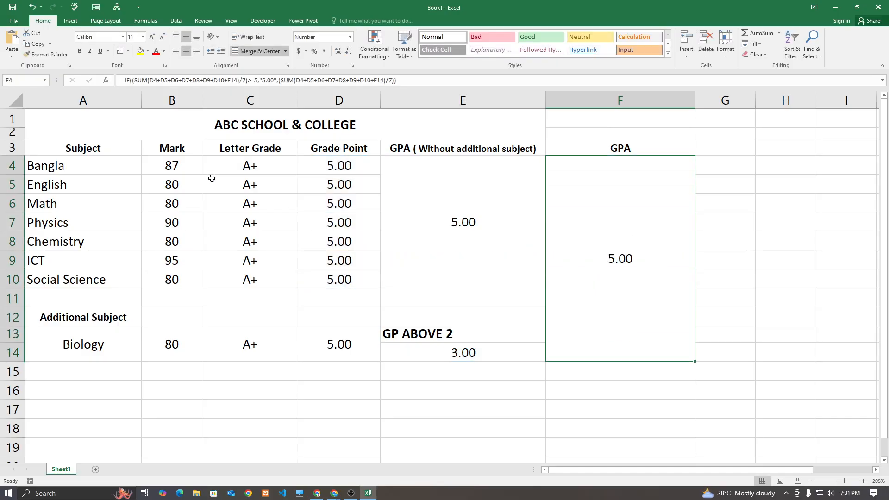
# - Set the English mark to 50 and the Physics mark to 60, and check both GPA cells
pyautogui.click(172, 185)
pyautogui.write('50')
pyautogui.press('Return')
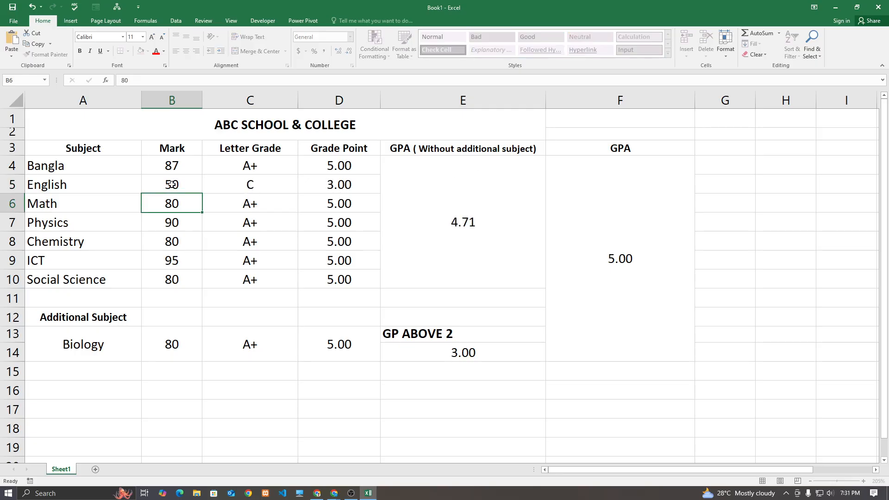
pyautogui.click(172, 222)
pyautogui.write('60')
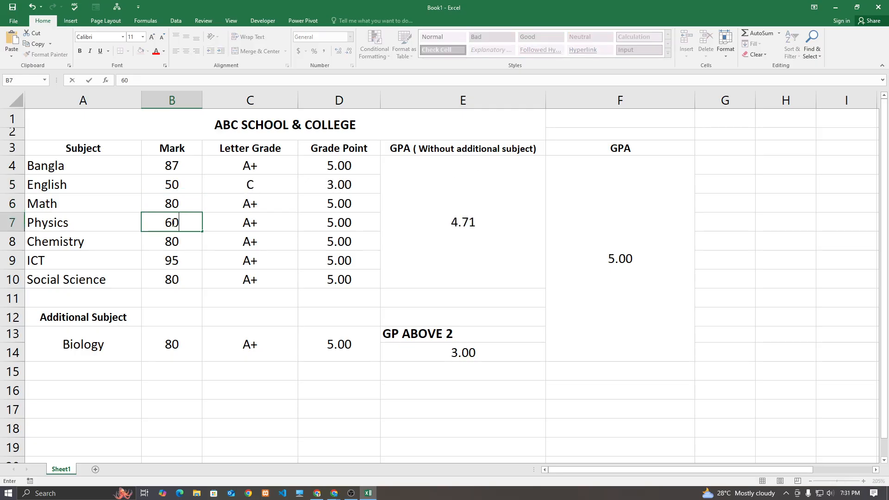
pyautogui.press('Return')
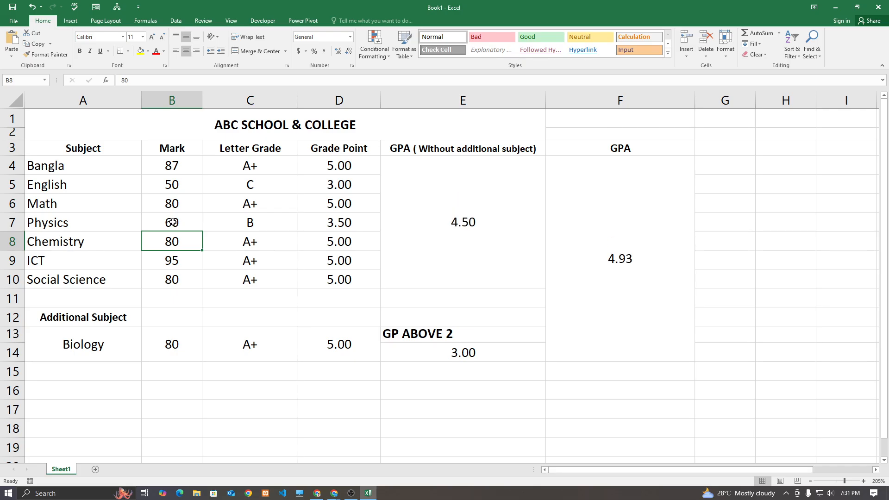
pyautogui.click(595, 270)
pyautogui.click(481, 232)
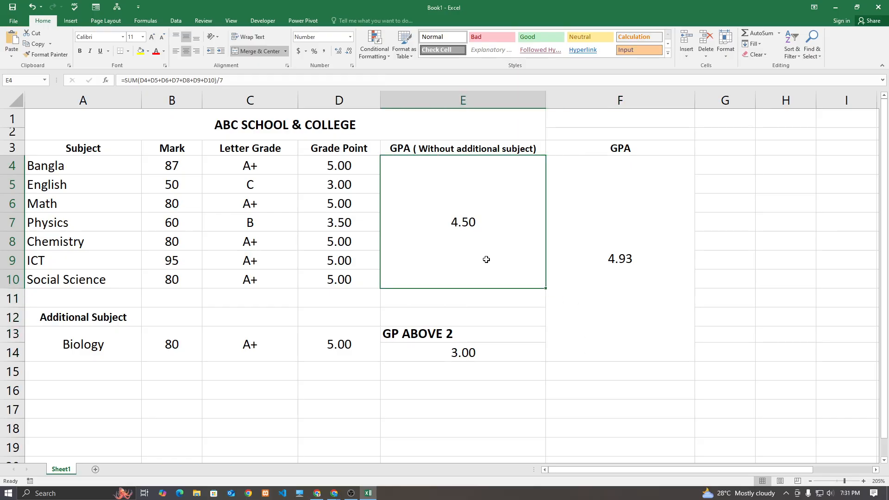
pyautogui.click(590, 244)
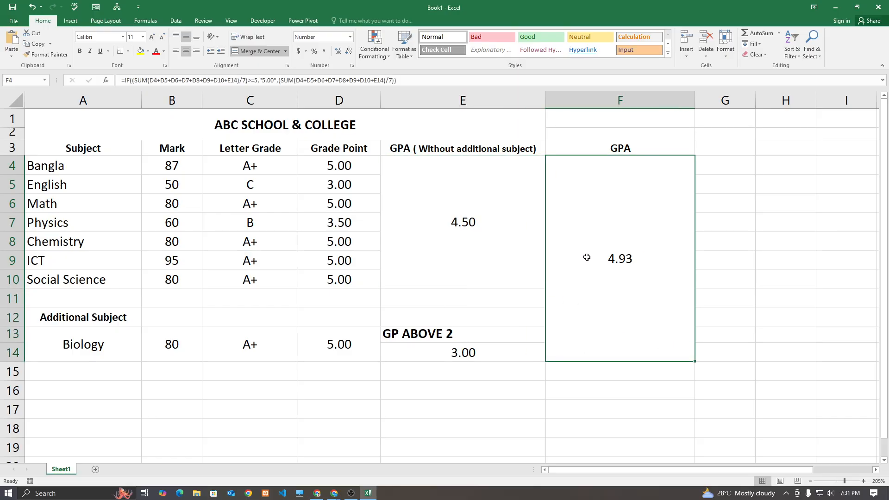
# - Set the Chemistry mark to 20 and check its letter grade and grade point
pyautogui.click(175, 250)
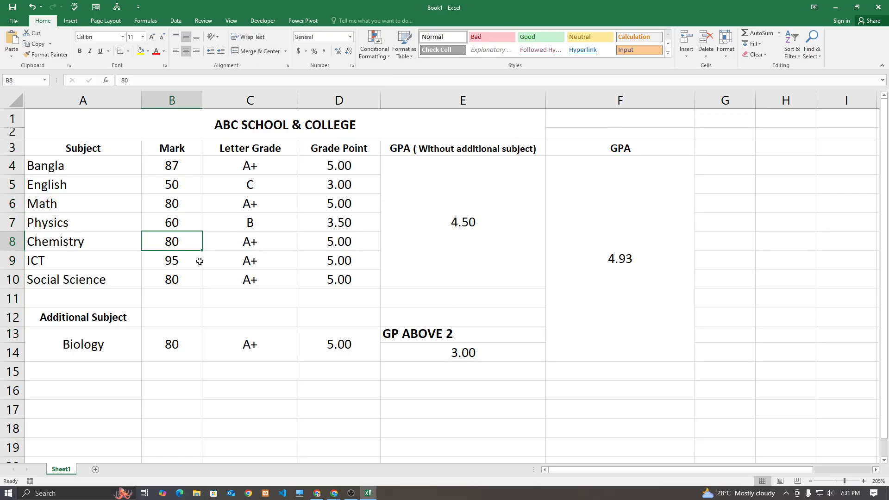
pyautogui.write('20')
pyautogui.press('Return')
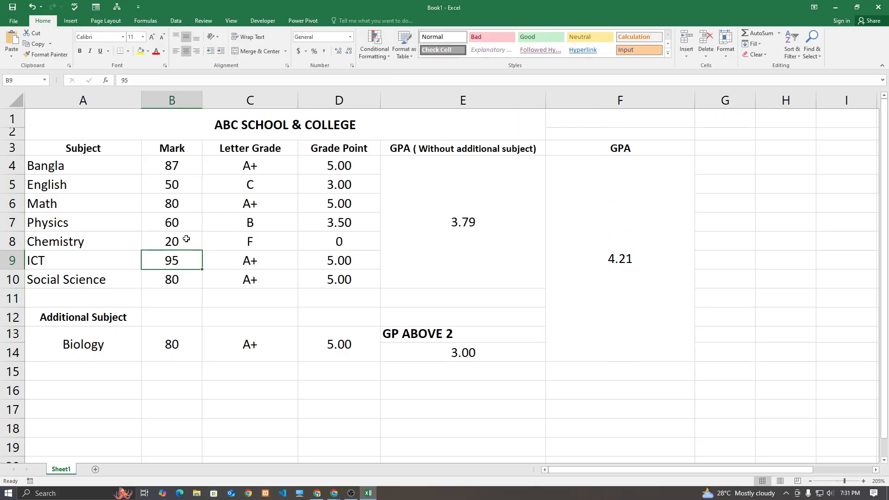
pyautogui.click(181, 243)
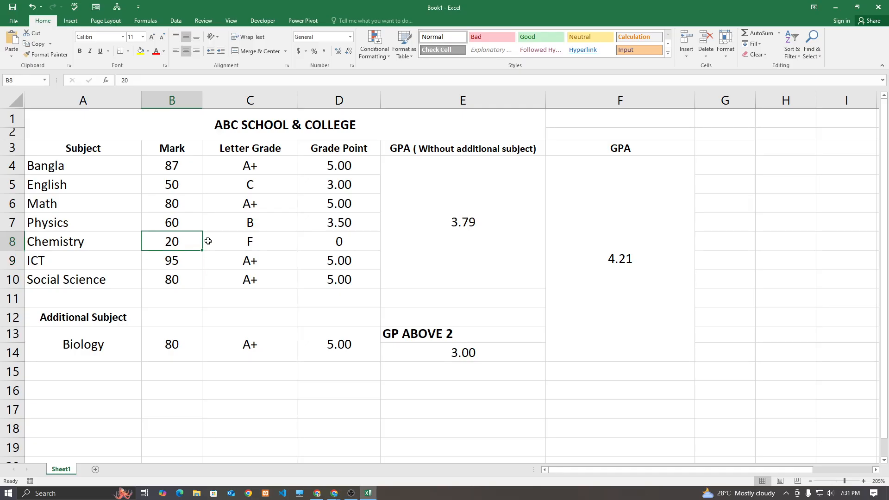
pyautogui.click(273, 241)
pyautogui.click(327, 242)
# - Set the Chemistry mark to 70 and the Math mark to 60
pyautogui.click(183, 239)
pyautogui.write('70')
pyautogui.press('Return')
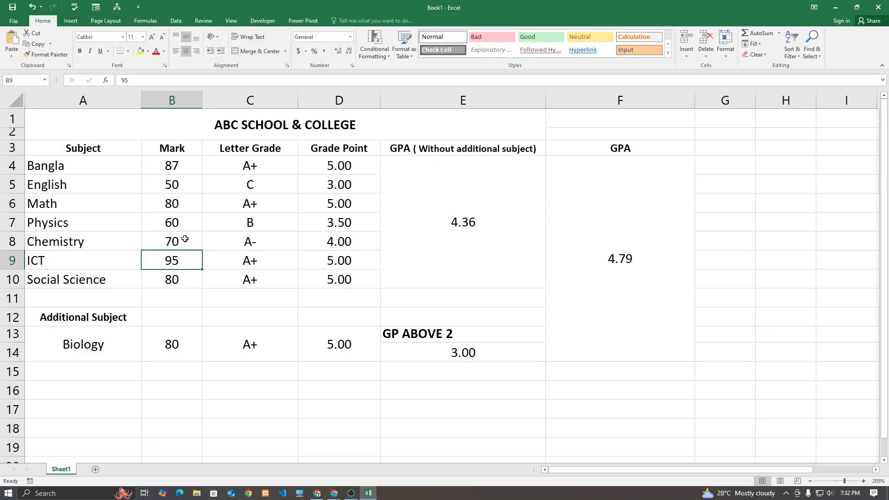
pyautogui.click(179, 198)
pyautogui.write('60')
pyautogui.press('Return')
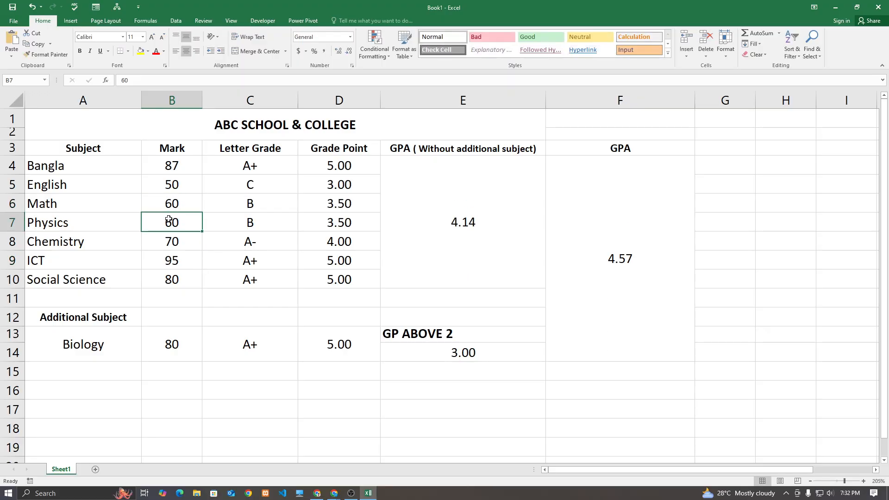
# - Set the Physics mark to 30 to test the GPA with a low score
pyautogui.write('30')
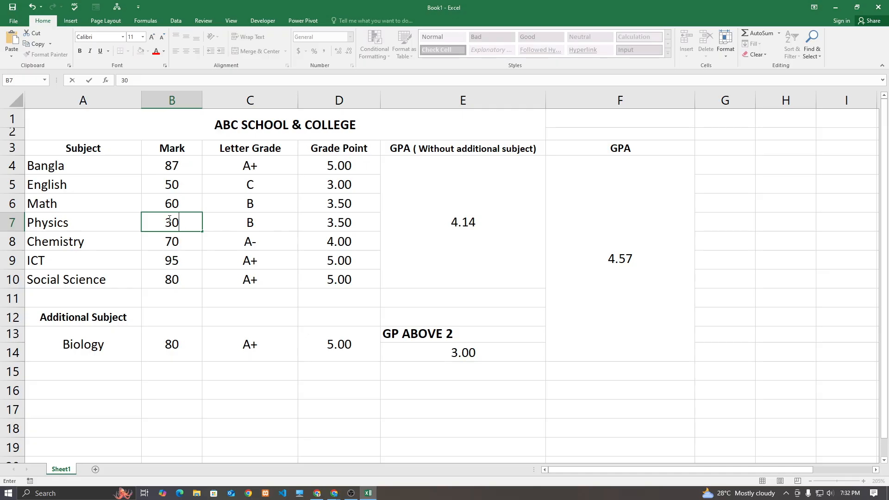
pyautogui.press('Return')
pyautogui.click(170, 220)
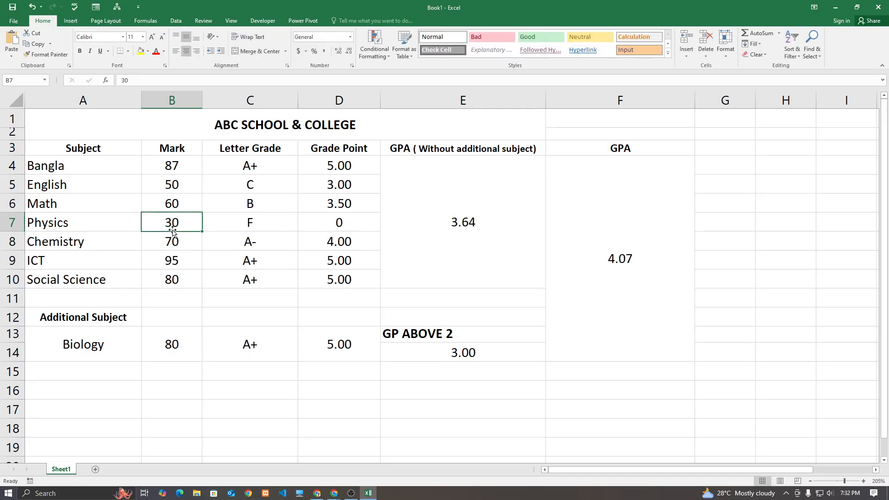
# - Set the Bangla mark to 50 and the Physics mark to 60
pyautogui.click(172, 183)
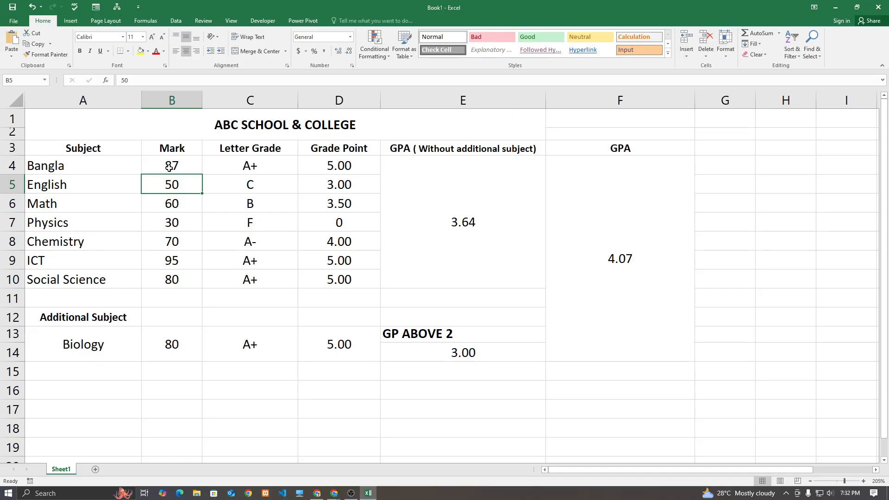
pyautogui.click(171, 168)
pyautogui.write('50')
pyautogui.press('Return')
pyautogui.click(169, 218)
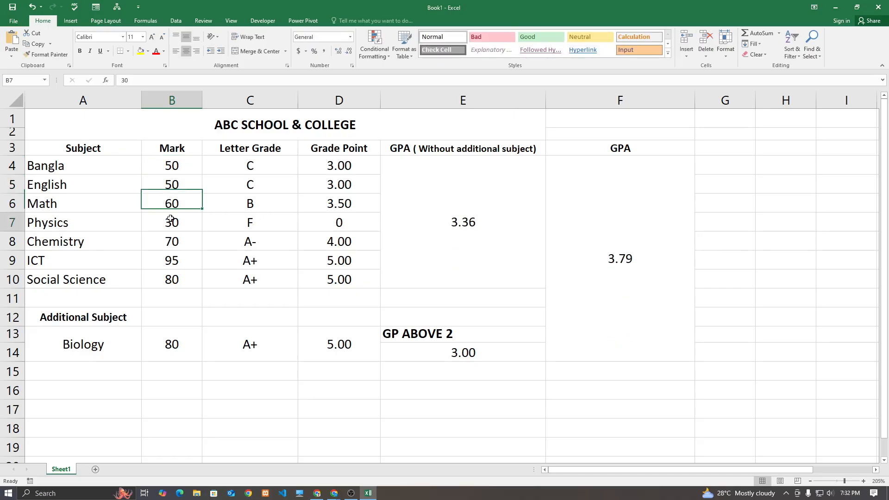
pyautogui.write('60')
pyautogui.press('Return')
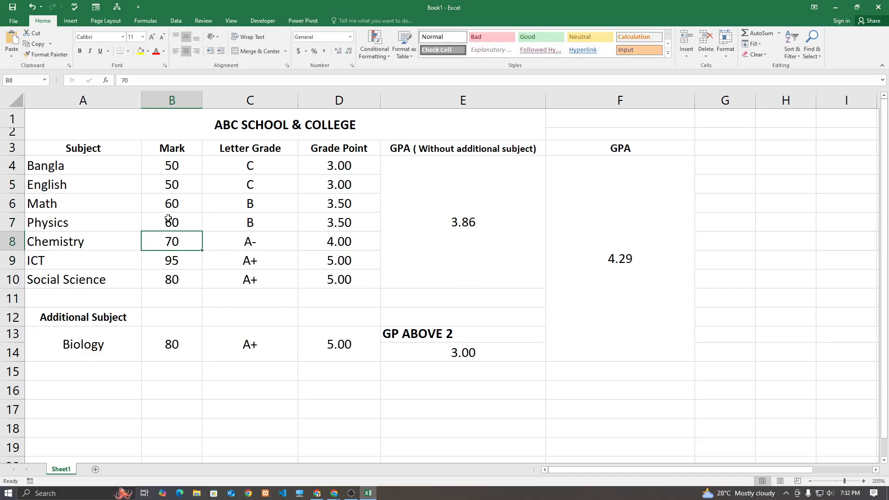
# - Set the Social Science mark to 52 and the additional subject Biology's mark to 50
pyautogui.click(182, 281)
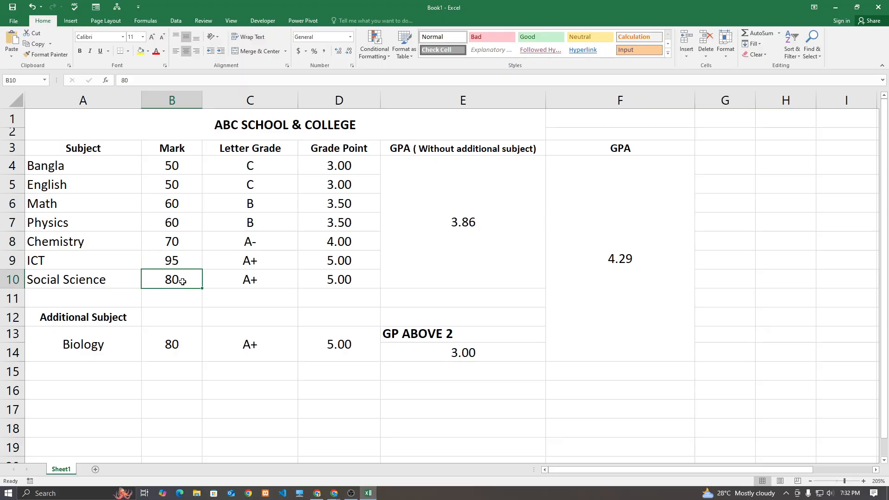
pyautogui.write('52')
pyautogui.press('Return')
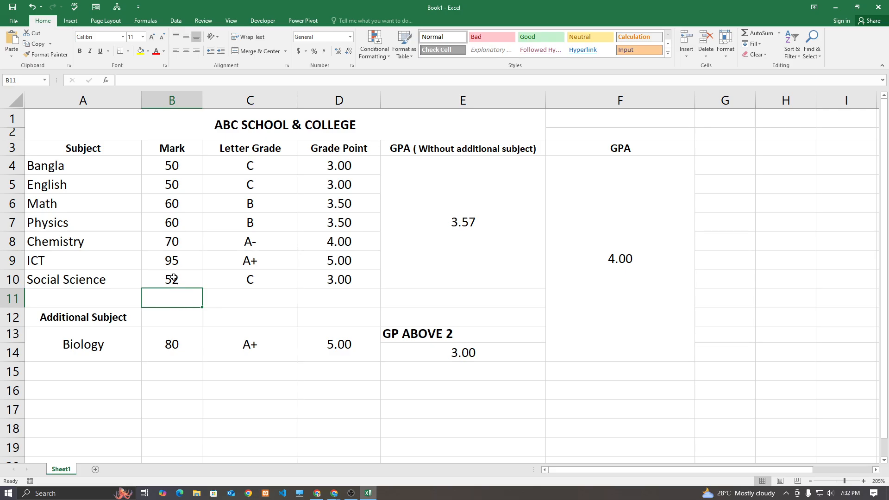
pyautogui.click(173, 340)
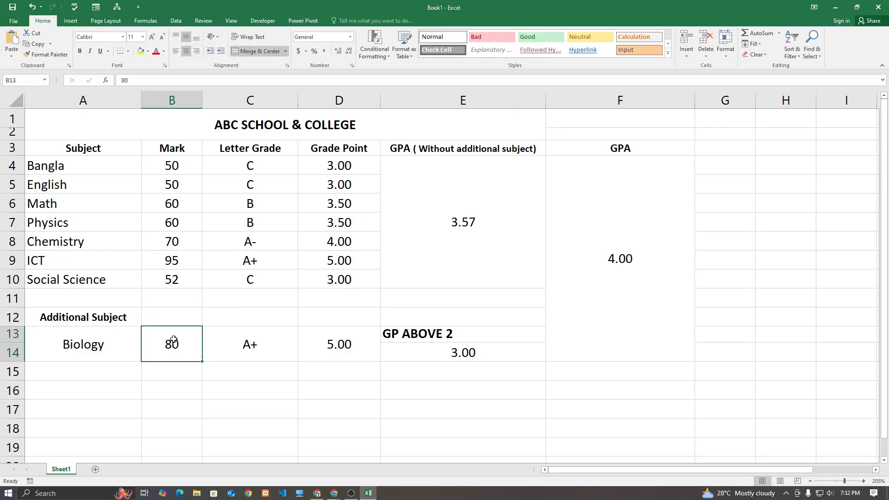
pyautogui.write('50')
pyautogui.press('Return')
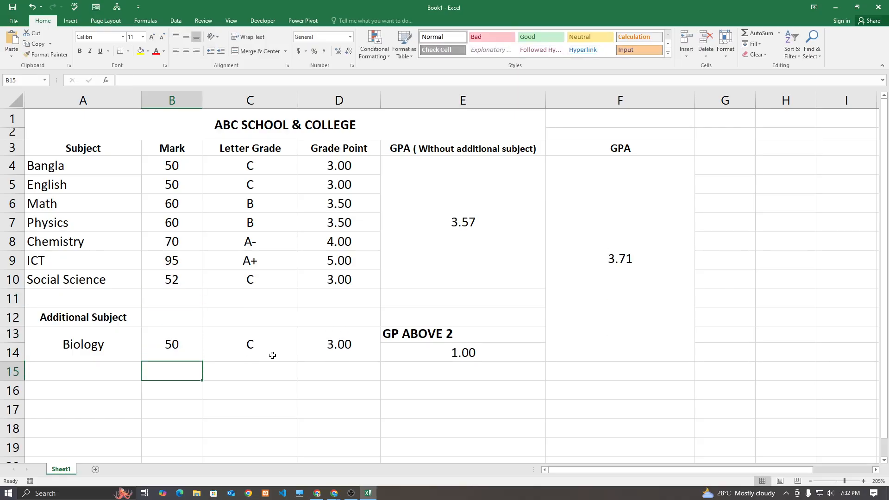
# - Set the Bangla mark to 80 and fill that value down through the ICT mark
pyautogui.click(170, 165)
pyautogui.write('80')
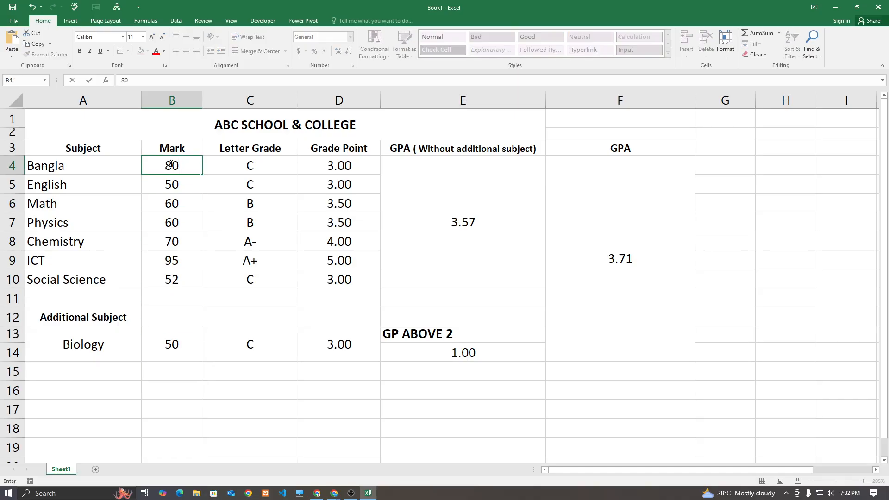
pyautogui.press('Return')
pyautogui.click(174, 165)
pyautogui.moveTo(202, 175); pyautogui.dragTo(203, 263)
# - Set the Social Science mark and the additional subject Biology's mark to 80
pyautogui.click(192, 273)
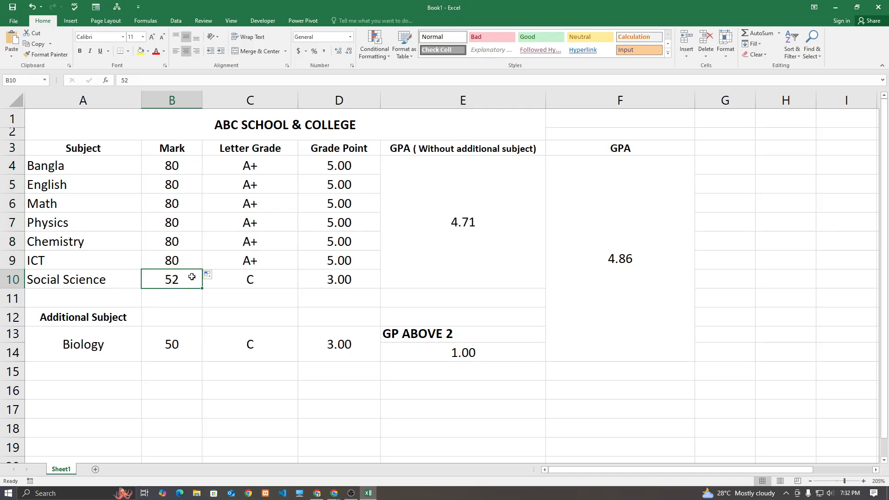
pyautogui.write('80')
pyautogui.press('Return')
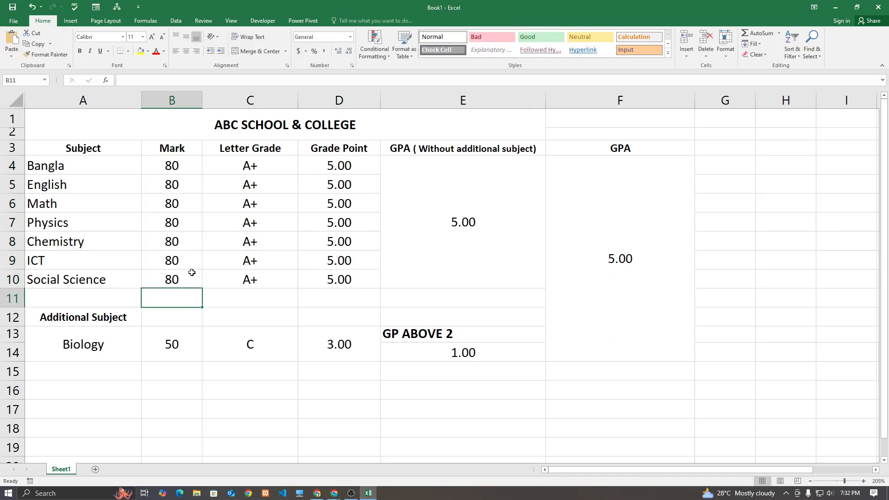
pyautogui.click(180, 351)
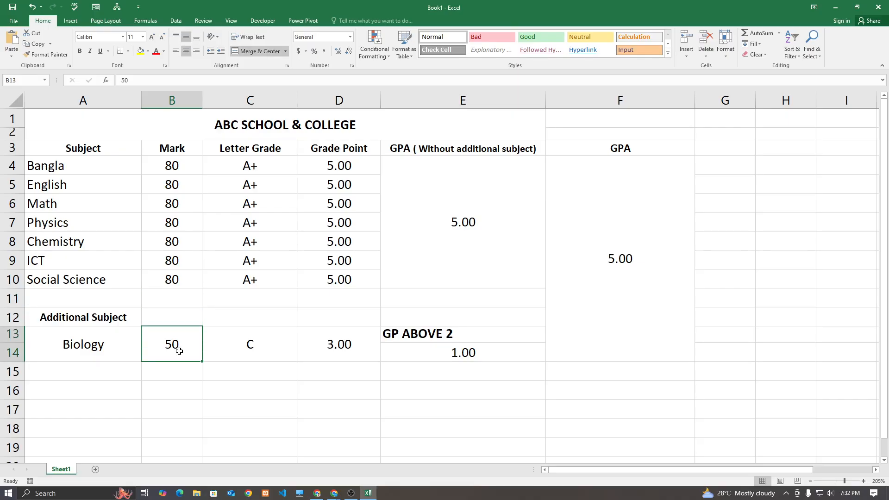
pyautogui.write('80')
pyautogui.press('Return')
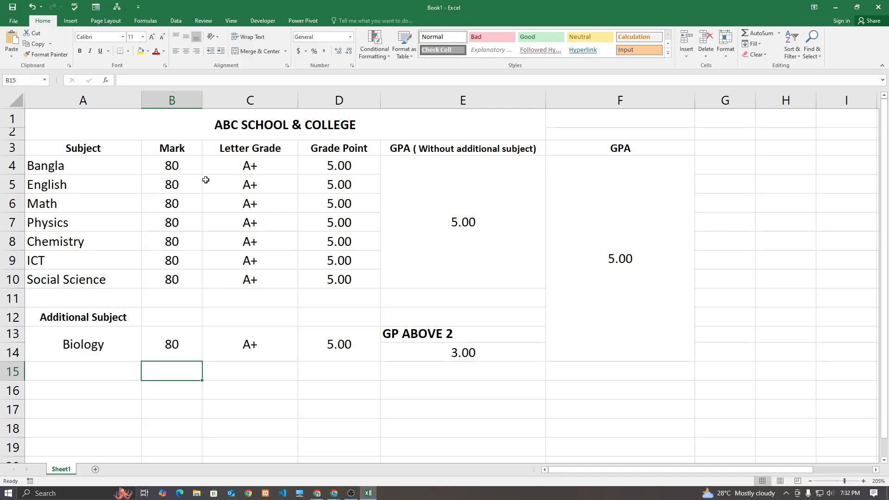
pyautogui.click(179, 163)
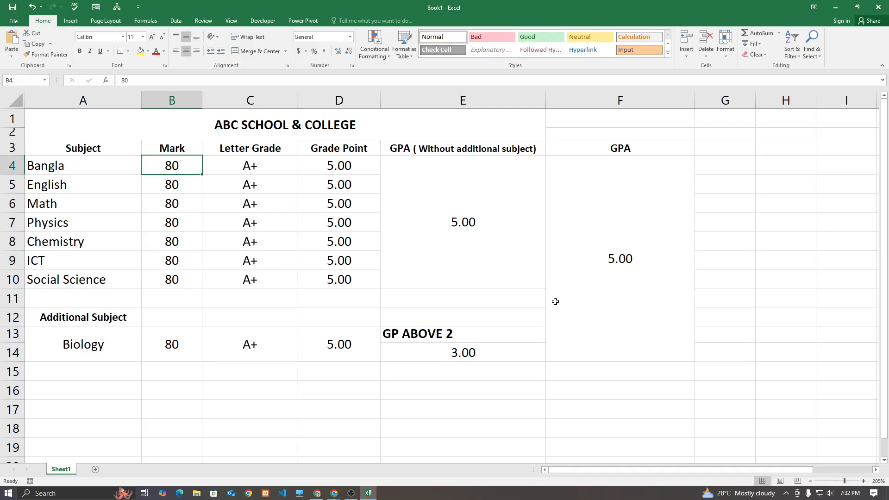
pyautogui.click(454, 261)
pyautogui.click(581, 256)
pyautogui.click(551, 393)
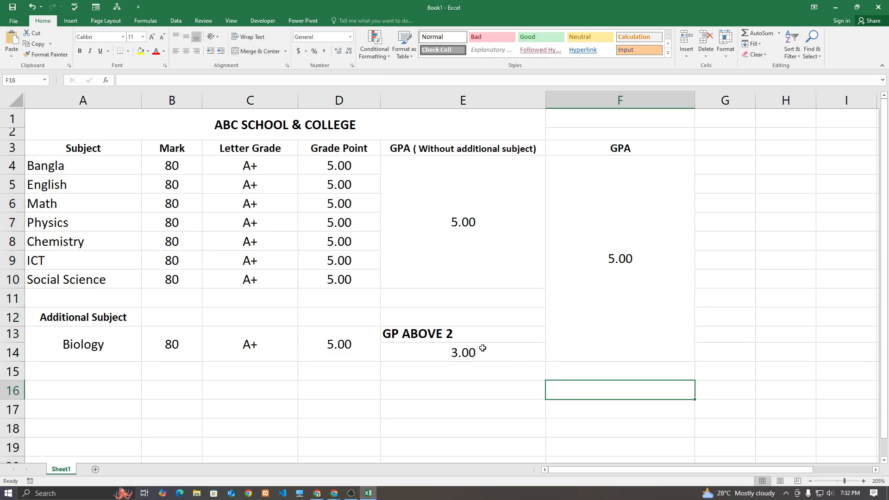
# - Select the entire sheet and reduce its font size to 8
pyautogui.click(9, 100)
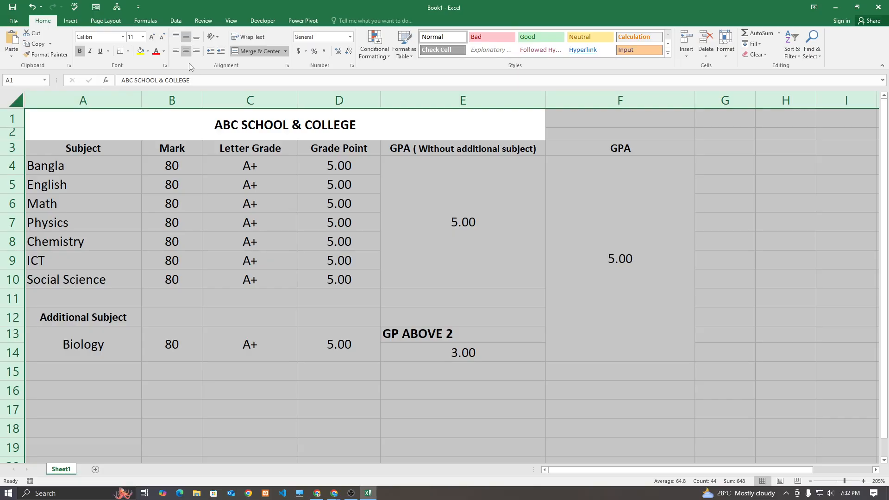
pyautogui.click(162, 36)
pyautogui.click(162, 36)
pyautogui.click(162, 37)
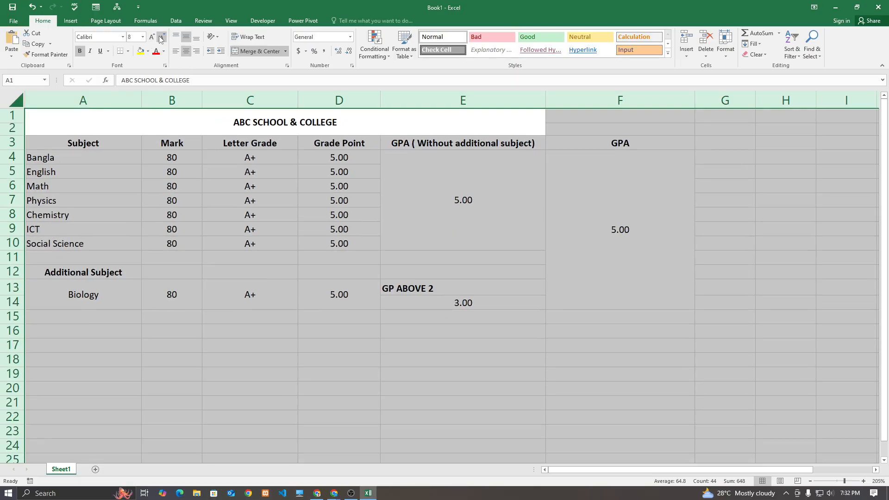
pyautogui.click(157, 271)
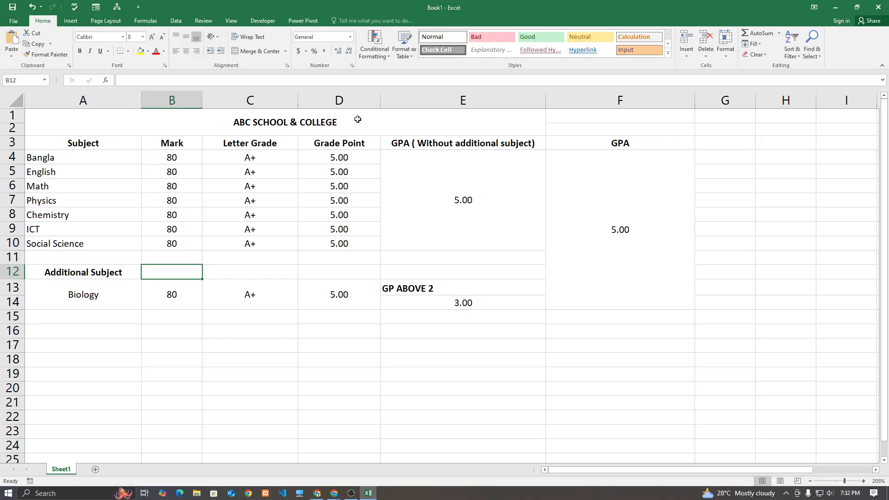
# - Narrow columns E and F and wrap the text of the "GPA ( Without additional subject)" header
pyautogui.doubleClick(544, 100)
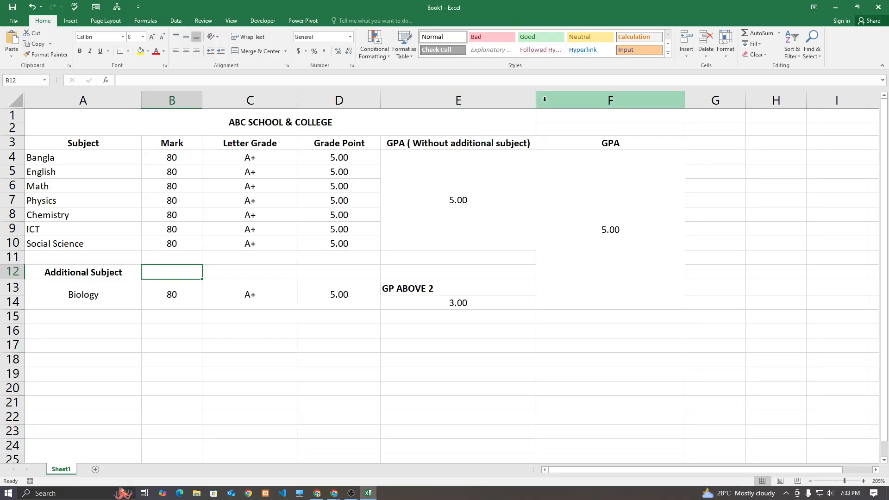
pyautogui.doubleClick(685, 104)
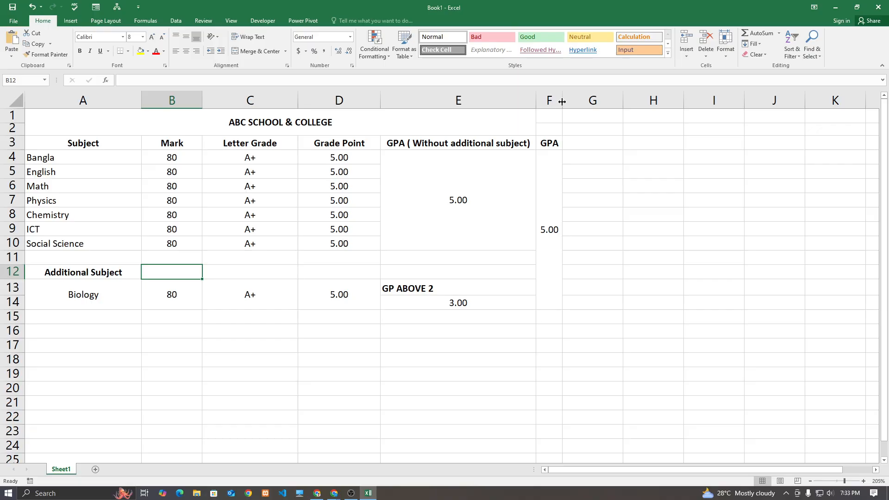
pyautogui.moveTo(562, 100); pyautogui.dragTo(468, 107)
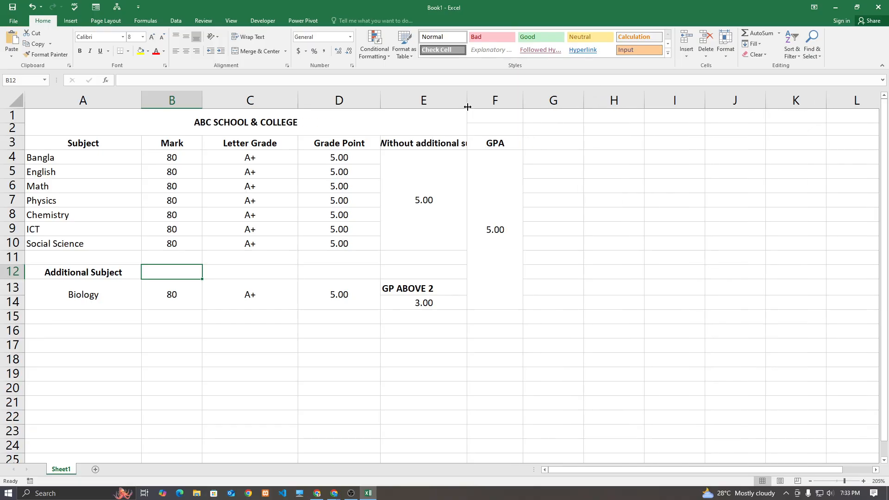
pyautogui.click(429, 144)
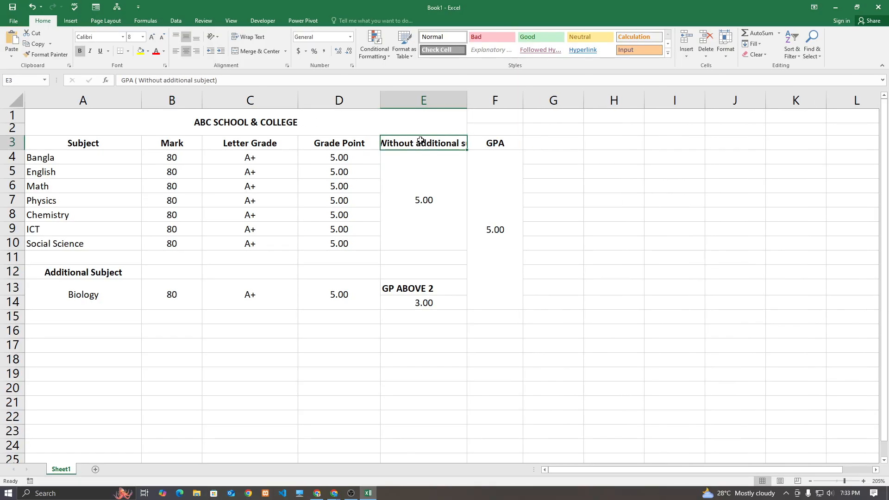
pyautogui.click(245, 37)
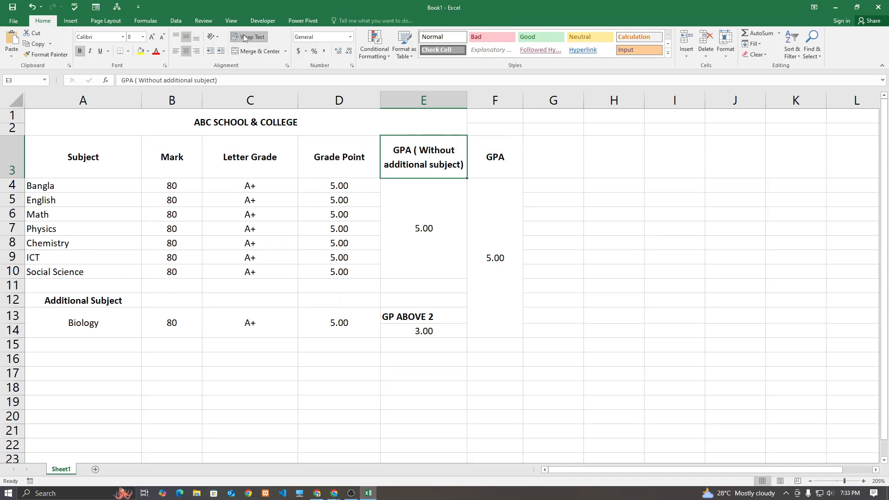
# - Manually narrow the GPA (Without additional subject), Subject and Mark columns
pyautogui.moveTo(467, 95); pyautogui.dragTo(445, 103)
pyautogui.moveTo(145, 105); pyautogui.dragTo(115, 106)
pyautogui.moveTo(175, 103); pyautogui.dragTo(143, 103)
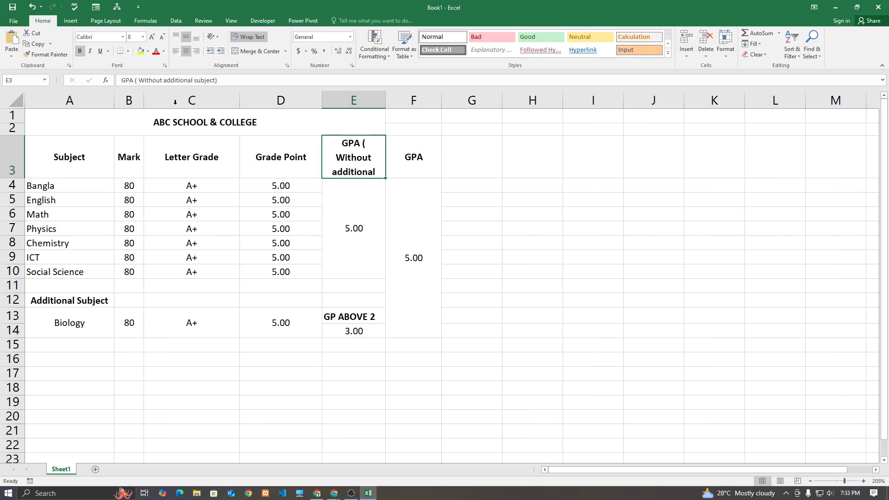
# - Autofit the width of every column on the sheet and widen the GPA column F slightly
pyautogui.click(16, 100)
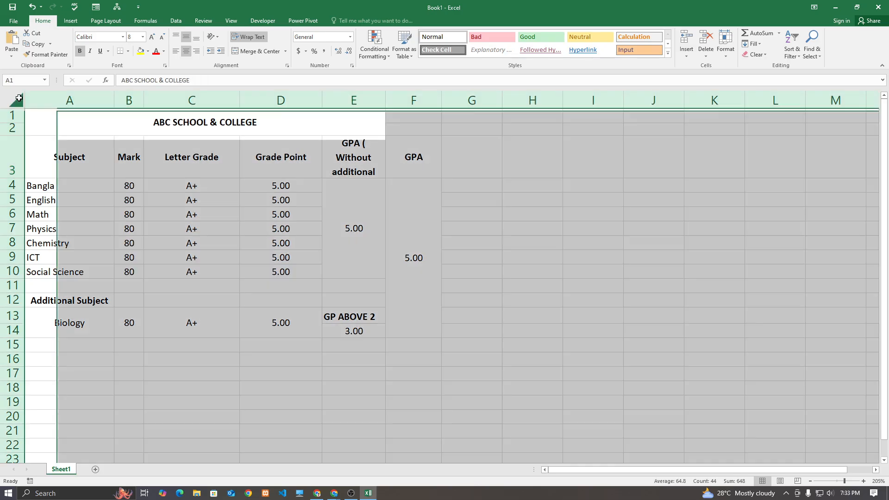
pyautogui.doubleClick(115, 96)
pyautogui.click(366, 365)
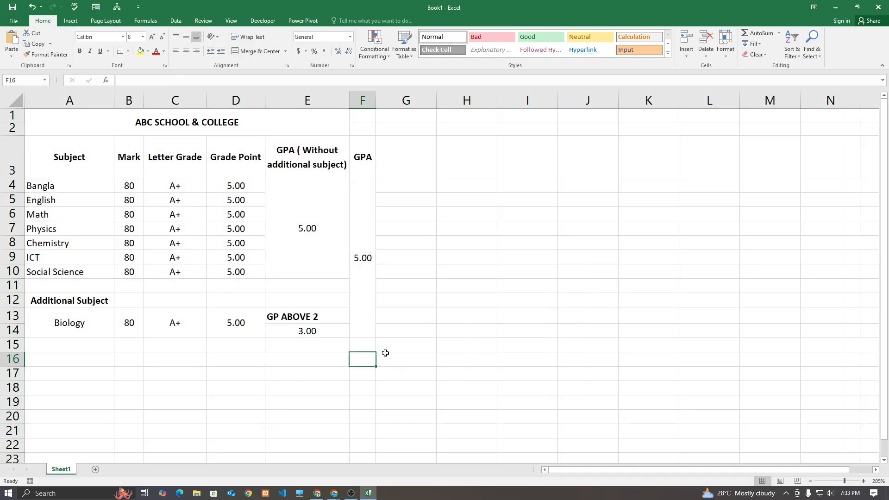
pyautogui.click(406, 354)
pyautogui.moveTo(376, 100); pyautogui.dragTo(395, 100)
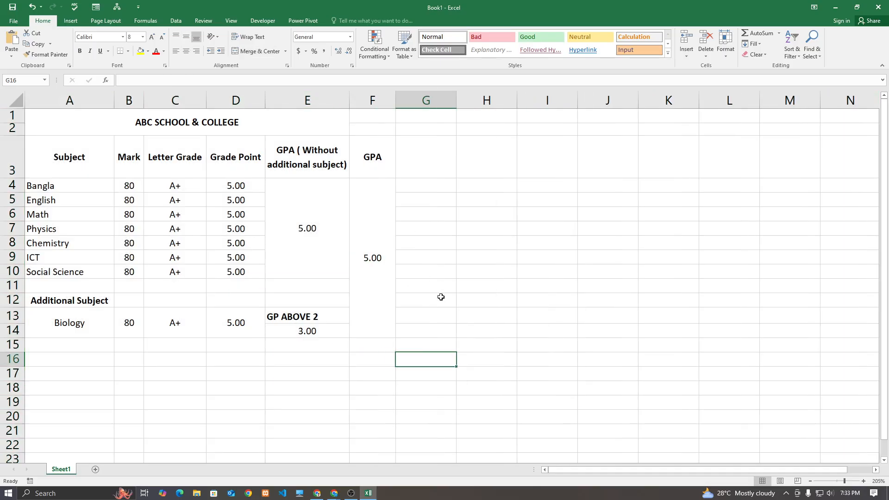
pyautogui.click(440, 297)
# - Switch to the Google Meet call and open the in-call messages to read the participants' comments
pyautogui.click(335, 494)
pyautogui.click(312, 464)
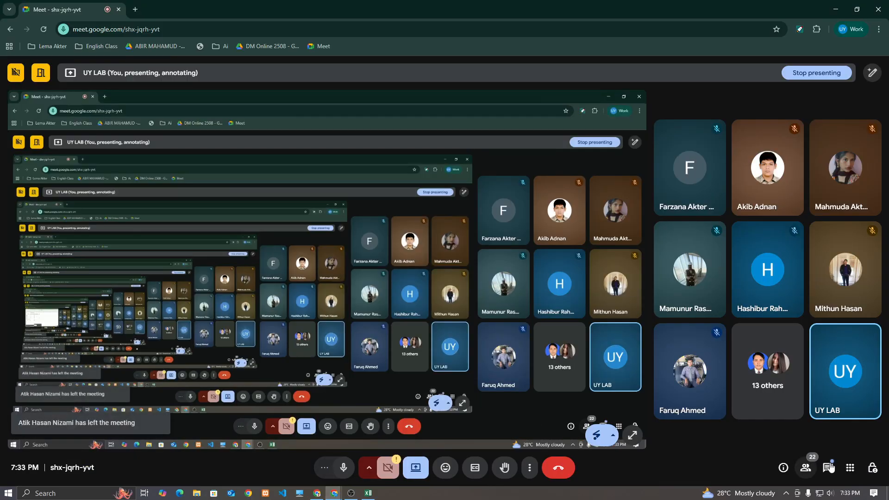
pyautogui.click(827, 468)
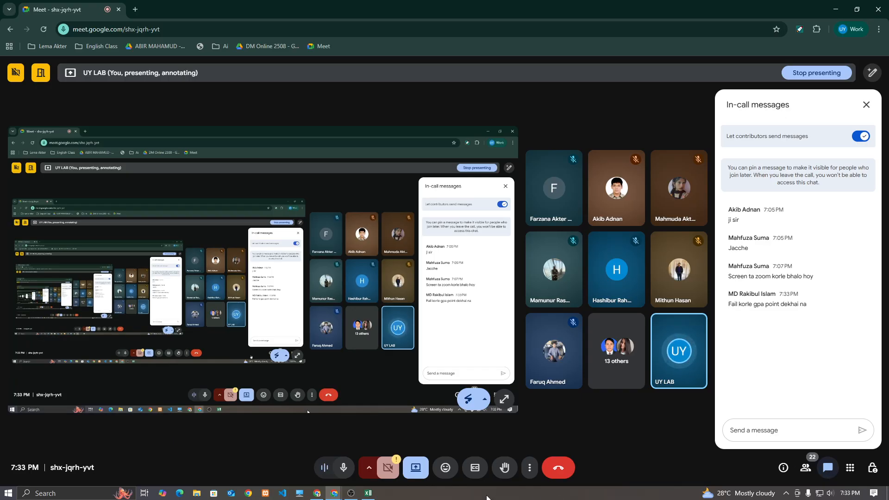
# - Return to the Excel marksheet and widen the GPA column F a little more
pyautogui.click(367, 493)
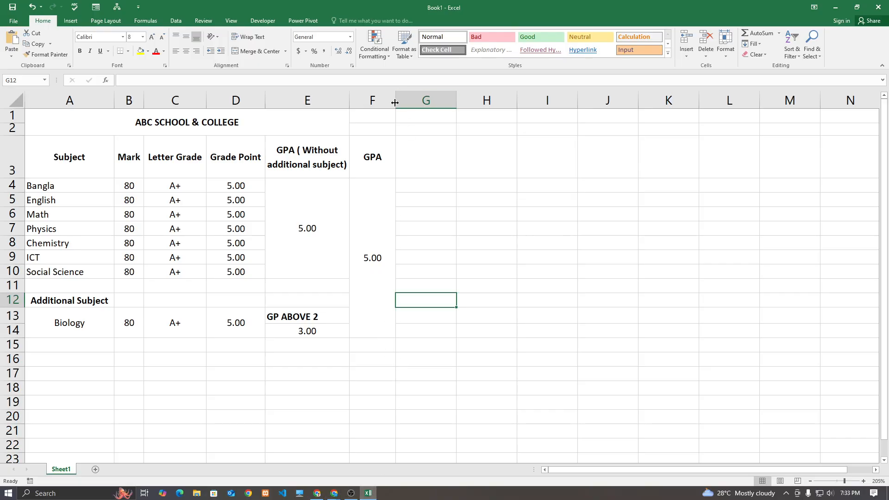
pyautogui.moveTo(396, 103); pyautogui.dragTo(417, 93)
# - Switch to Chrome's "hsc marksheet bangladesh" image results, examine the H.S.C MarkSheet and its related images, and open the SSC+HSC marksheet
pyautogui.click(334, 492)
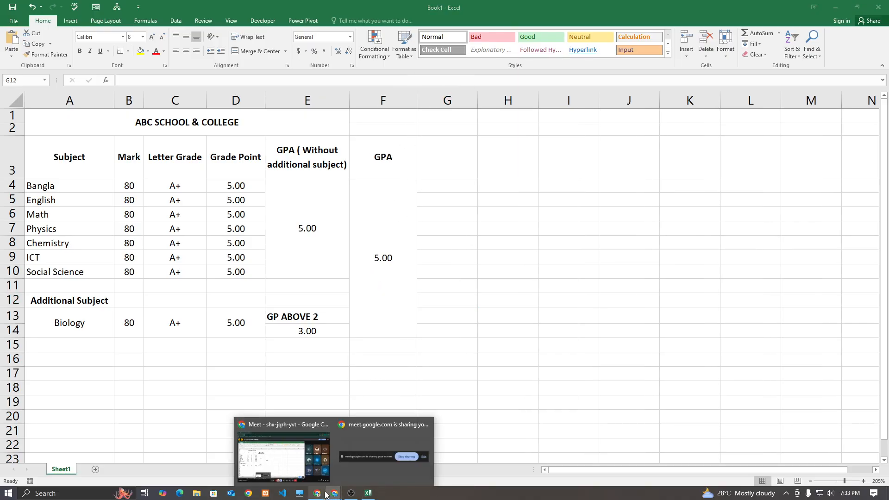
pyautogui.click(387, 451)
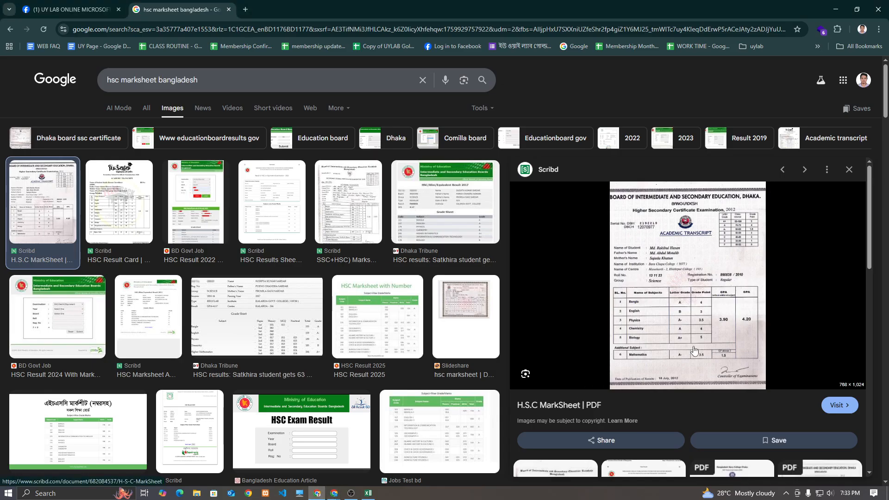
pyautogui.scroll(-3, 676, 359)
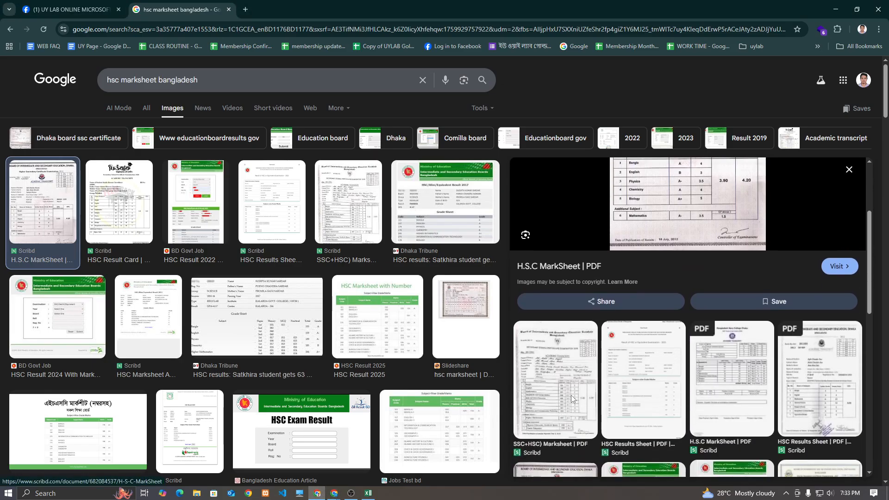
pyautogui.scroll(-2, 554, 396)
pyautogui.scroll(-2, 593, 317)
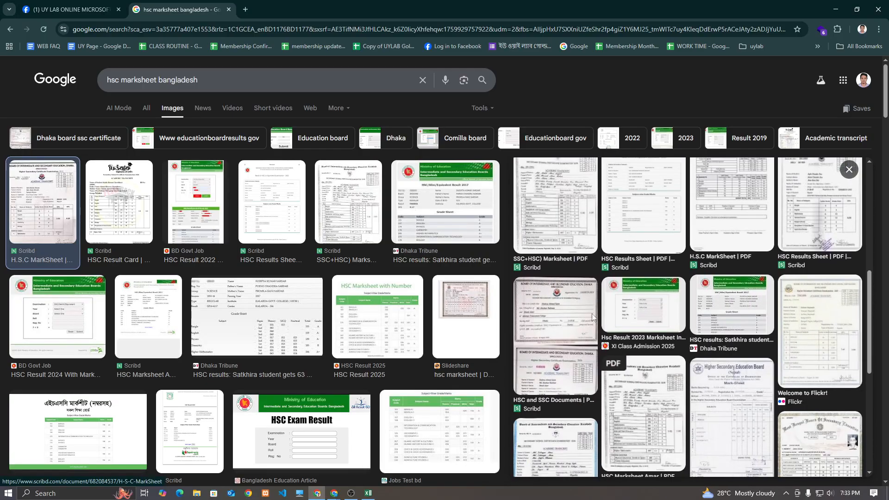
pyautogui.scroll(3, 593, 317)
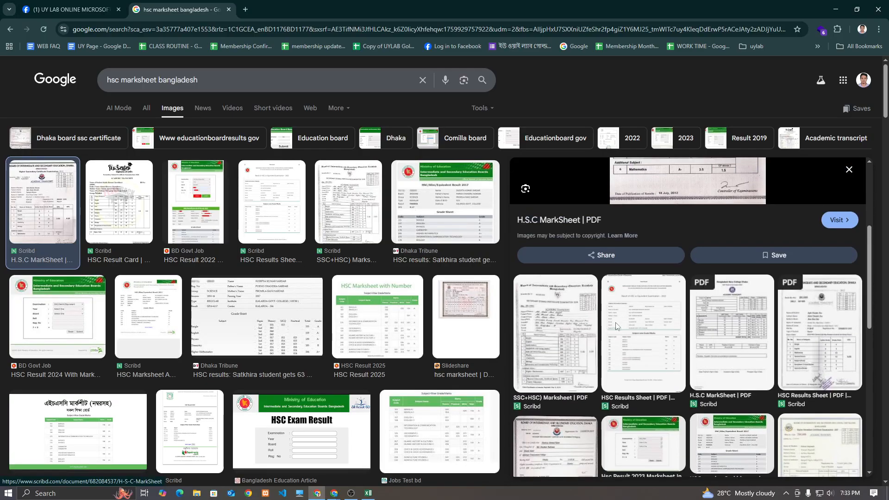
pyautogui.scroll(-1, 662, 353)
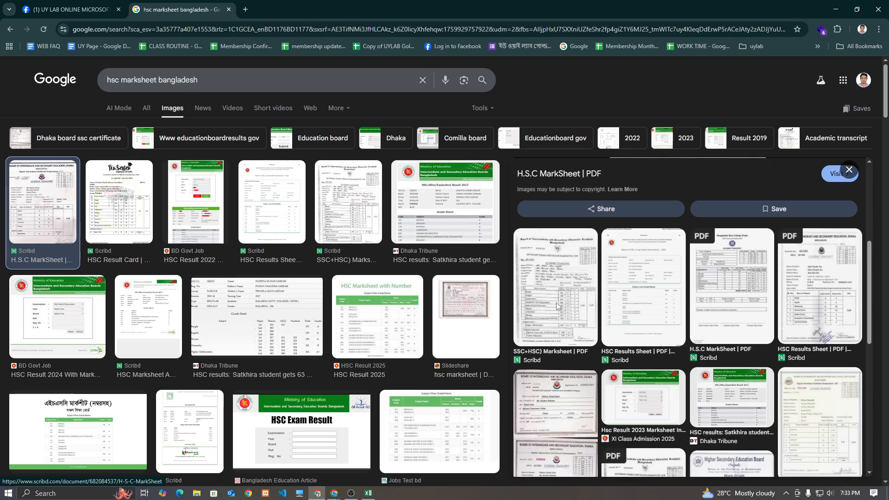
pyautogui.scroll(3, 557, 302)
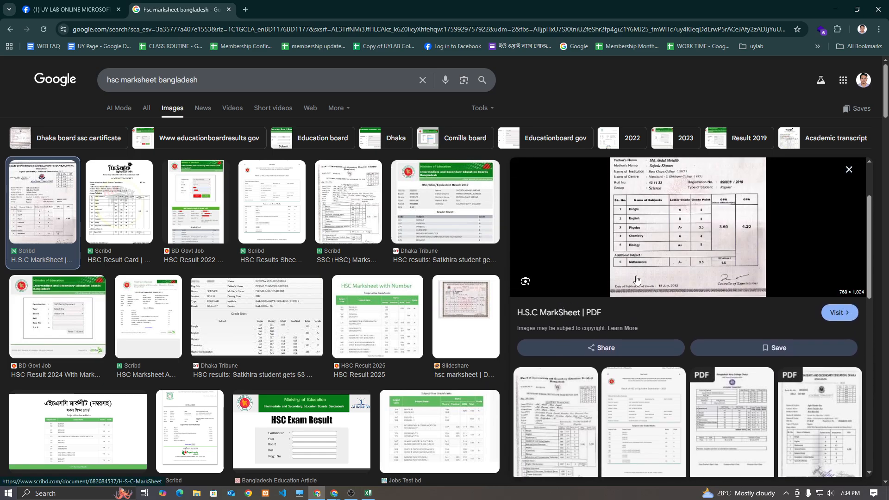
pyautogui.scroll(-3, 636, 280)
pyautogui.scroll(4, 635, 277)
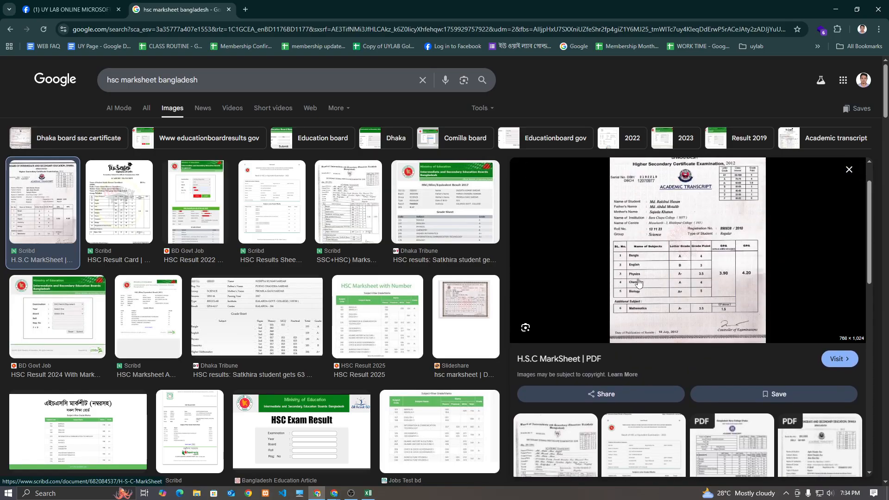
pyautogui.scroll(-4, 552, 319)
pyautogui.click(577, 317)
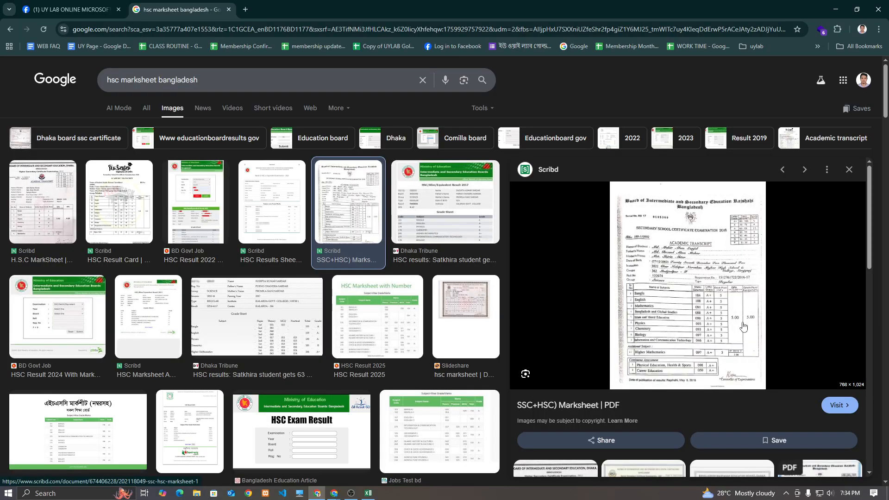
# - Search images for "hsc marksheet bangladesh WITH f" and preview the HSC Result Card and the SSC+HSC marksheet
pyautogui.click(229, 85)
pyautogui.write('WIT')
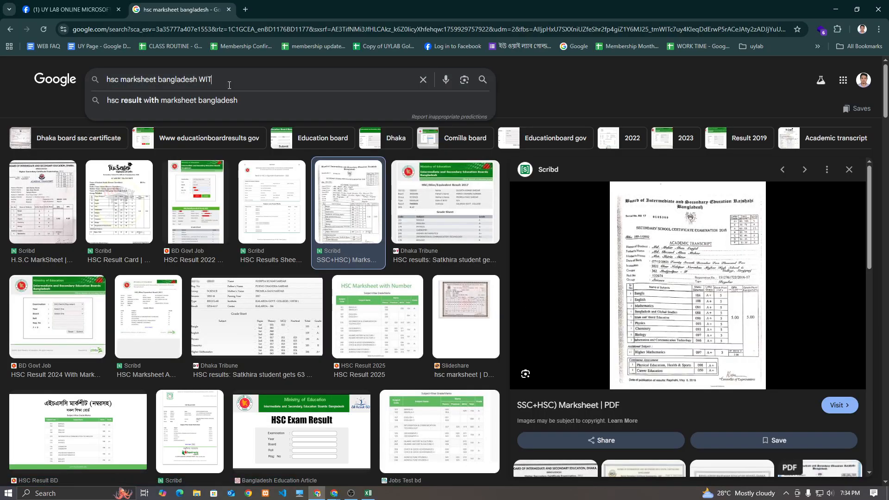
pyautogui.write('H f')
pyautogui.press('Return')
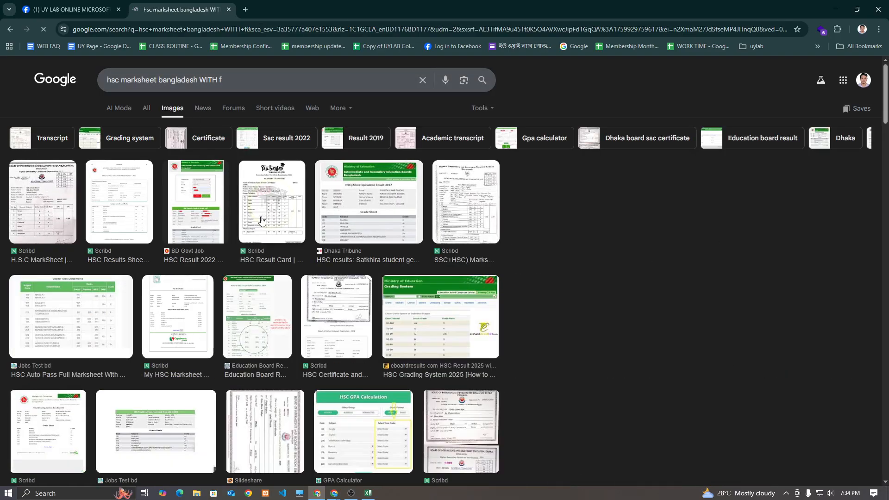
pyautogui.click(262, 220)
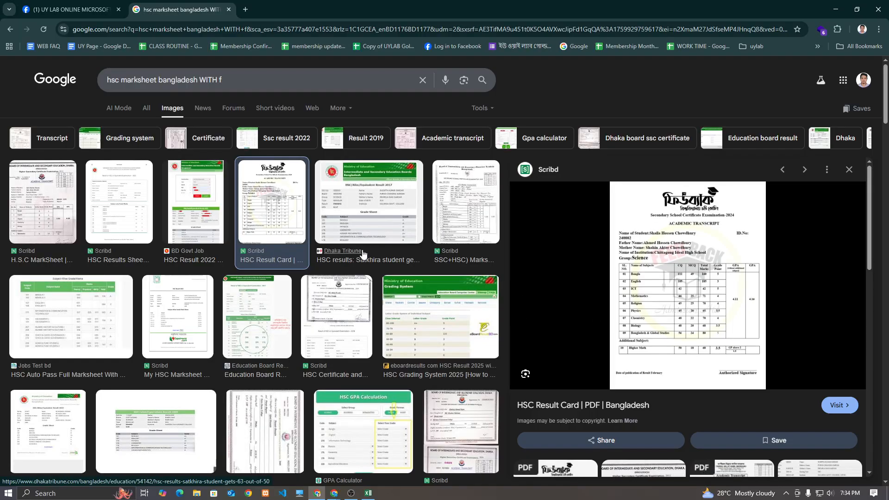
pyautogui.click(469, 221)
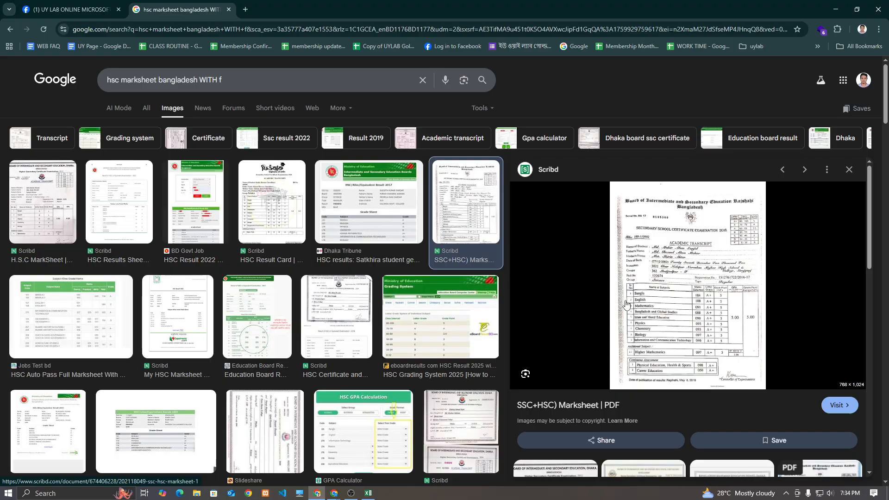
# - Browse the "hsc marksheet bangladesh WITH f" image results and the related marksheets for an example showing a fail
pyautogui.scroll(-4, 630, 300)
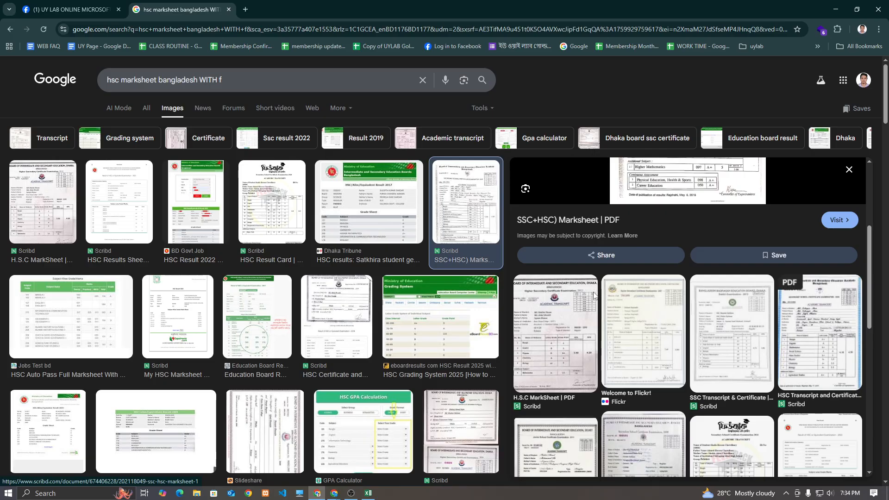
pyautogui.scroll(-2, 579, 300)
pyautogui.scroll(-2, 310, 312)
pyautogui.scroll(-1, 309, 309)
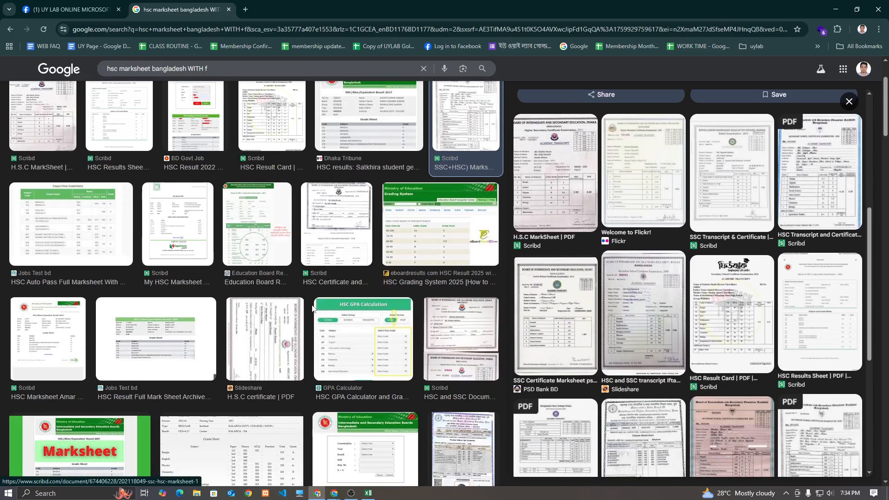
pyautogui.scroll(-2, 308, 303)
pyautogui.scroll(-5, 308, 302)
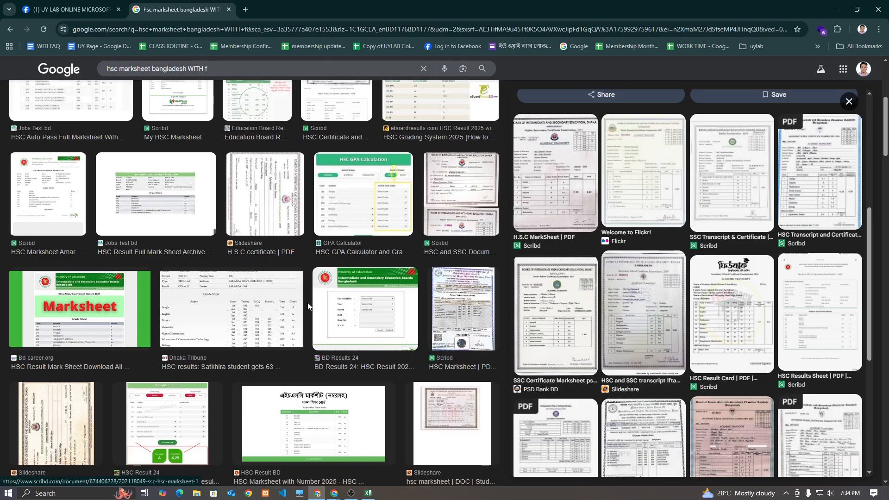
pyautogui.scroll(2, 310, 307)
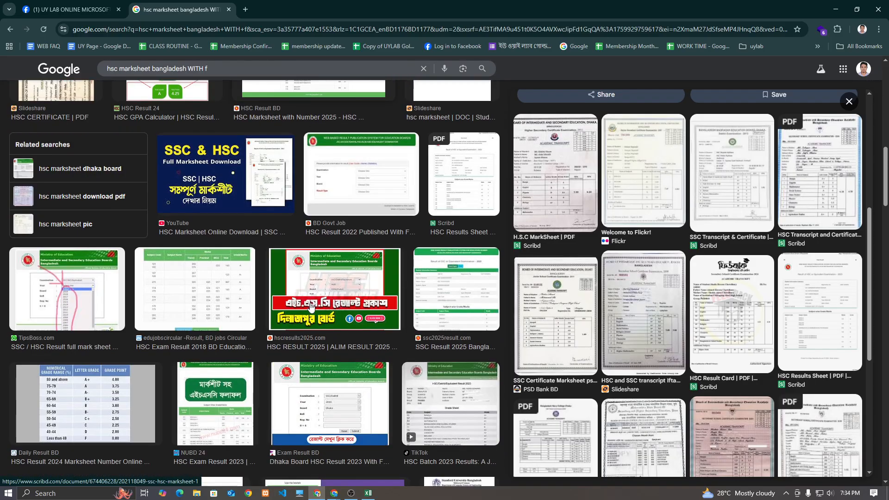
pyautogui.scroll(-6, 223, 311)
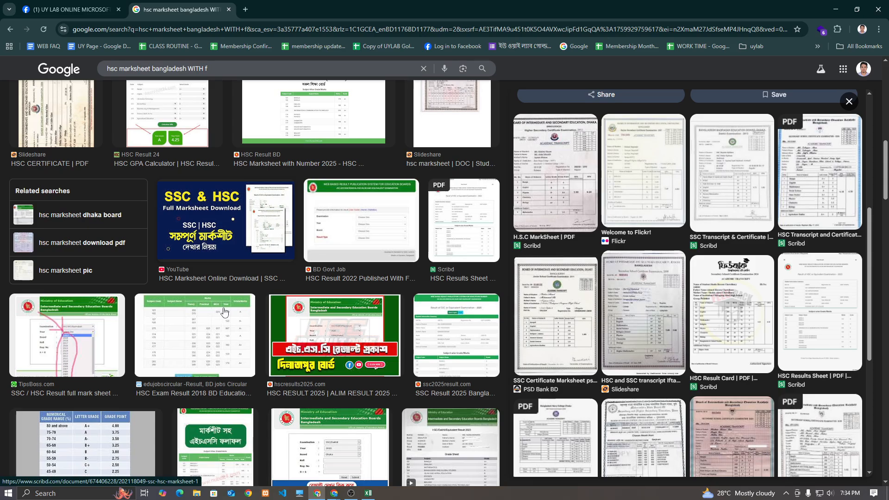
pyautogui.scroll(-2, 224, 307)
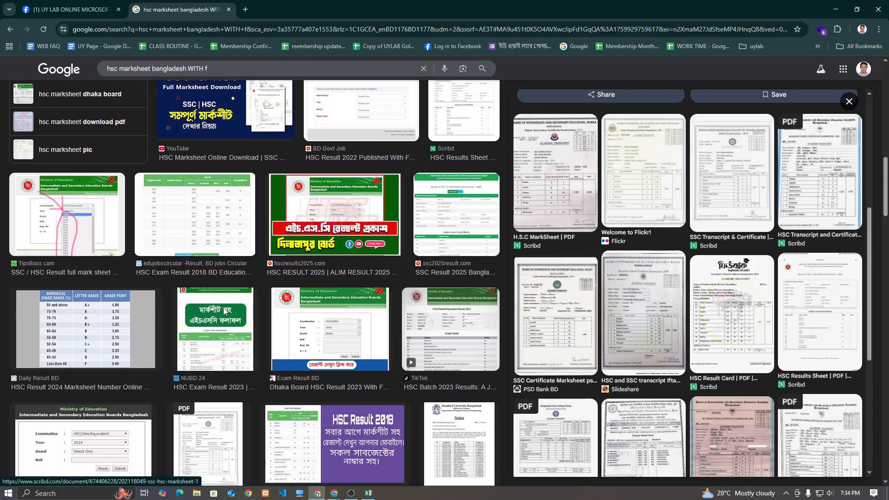
pyautogui.scroll(-5, 225, 313)
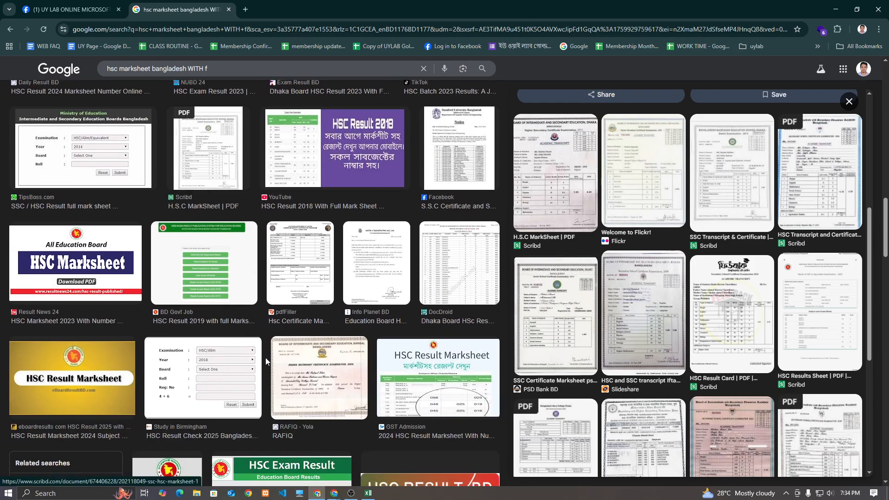
# - Switch back to the Excel marksheet and set the Physics mark to 60
pyautogui.click(368, 492)
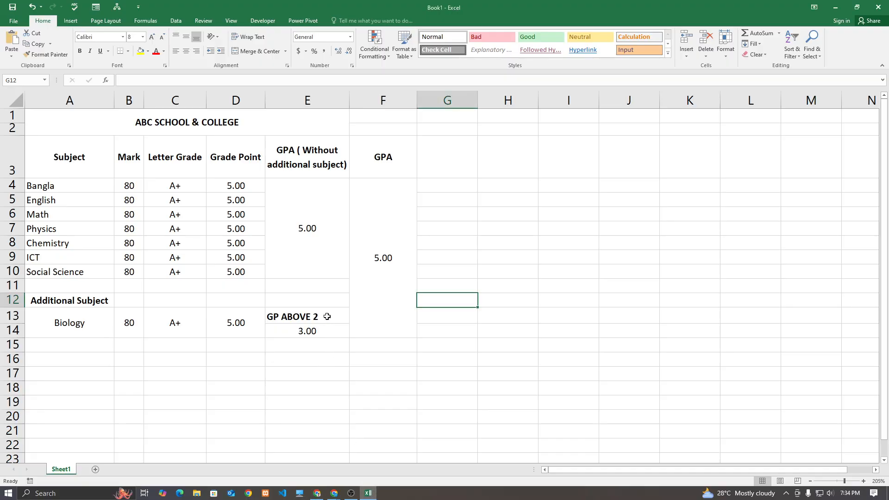
pyautogui.click(142, 233)
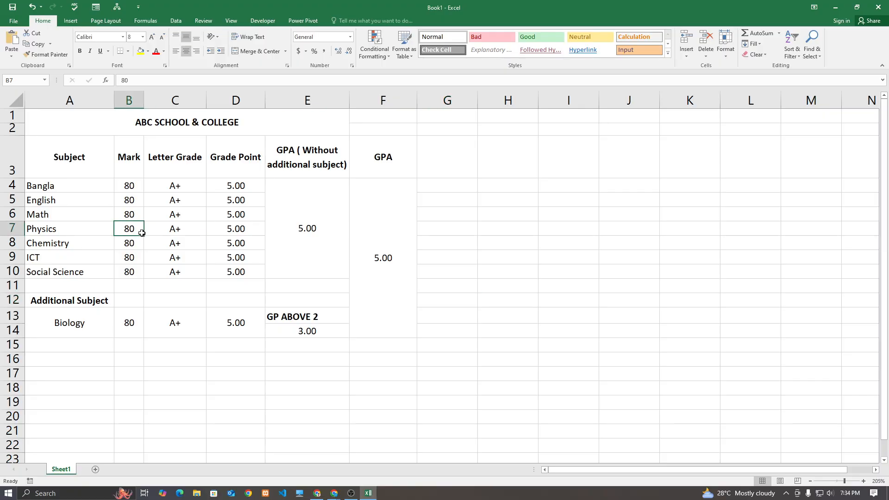
pyautogui.write('80')
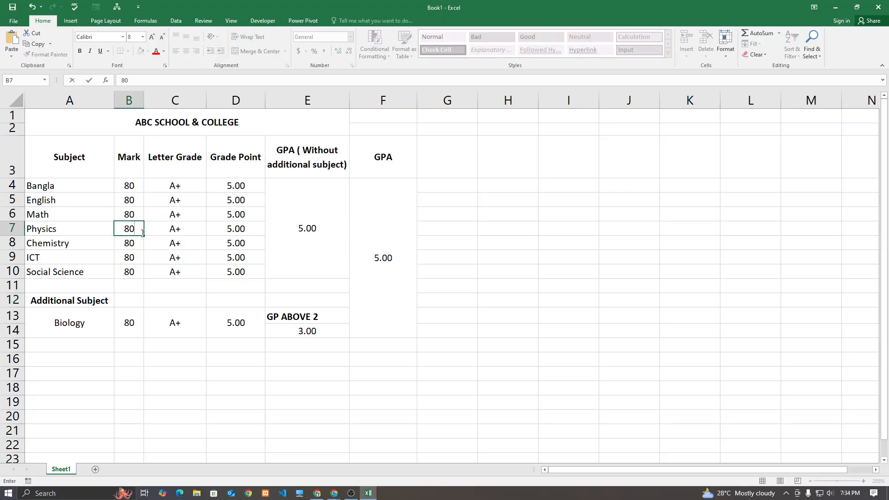
pyautogui.press('BackSpace')
pyautogui.press('BackSpace')
pyautogui.write('60')
pyautogui.press('Return')
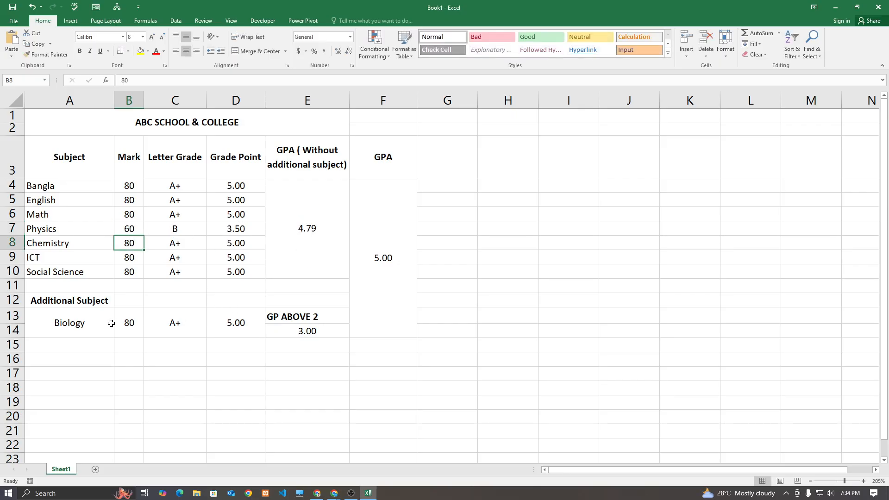
# - Set the additional subject Biology's mark to 50
pyautogui.click(133, 323)
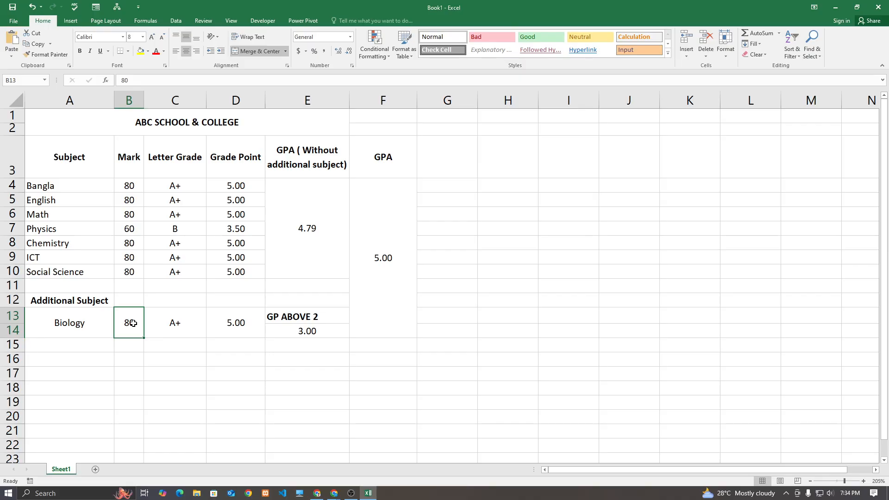
pyautogui.write('50')
pyautogui.press('Return')
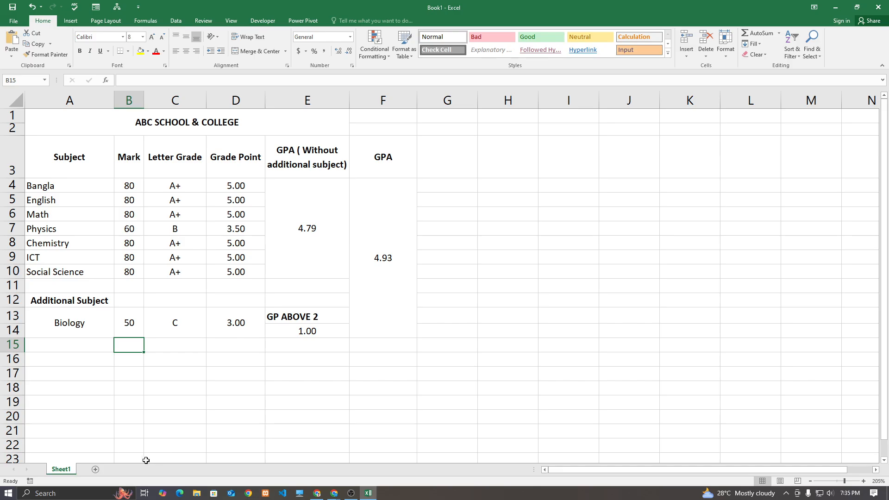
# - Add a new worksheet to the workbook, then switch to Chrome and browse Google image results for "wage sheet" in a new tab
pyautogui.click(96, 469)
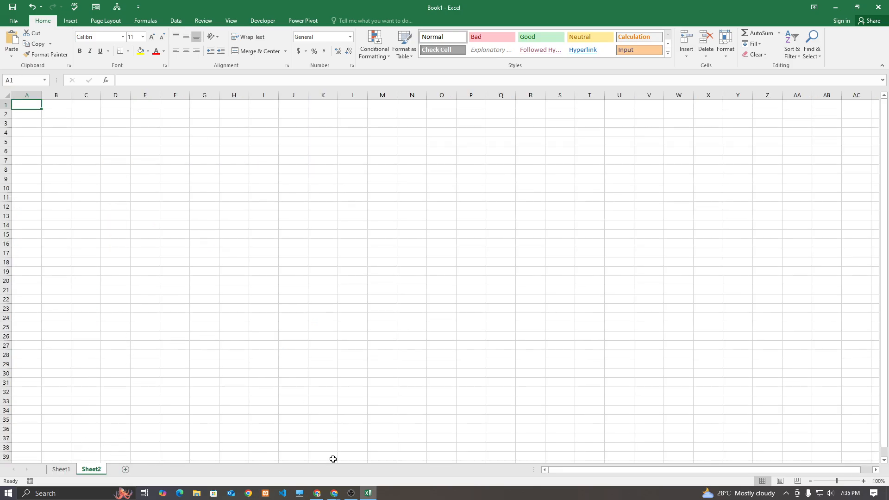
pyautogui.click(307, 463)
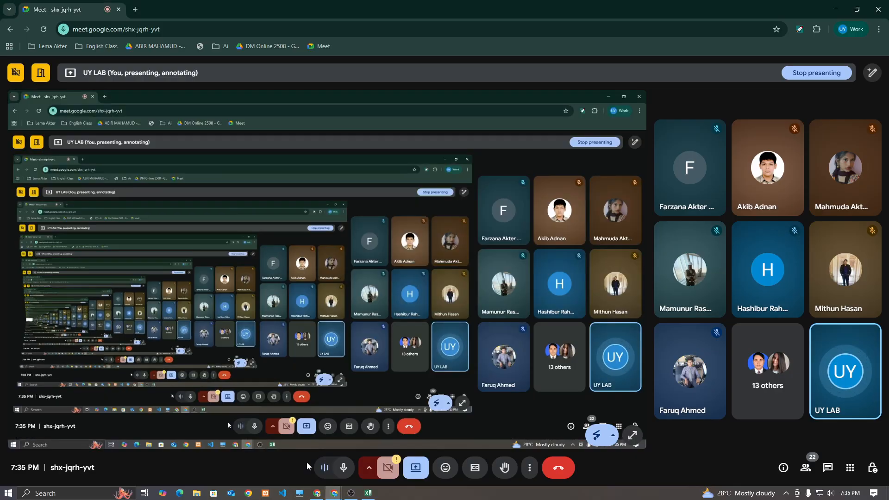
pyautogui.click(134, 10)
pyautogui.write('wage sheet')
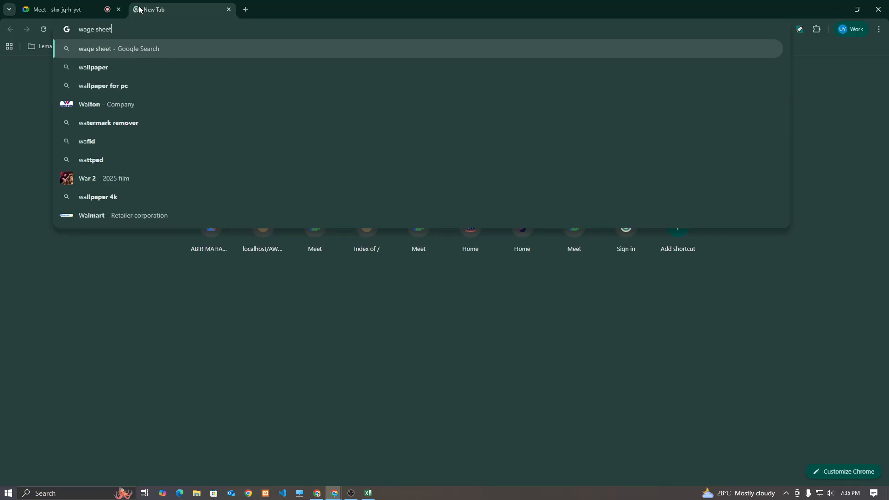
pyautogui.press('Return')
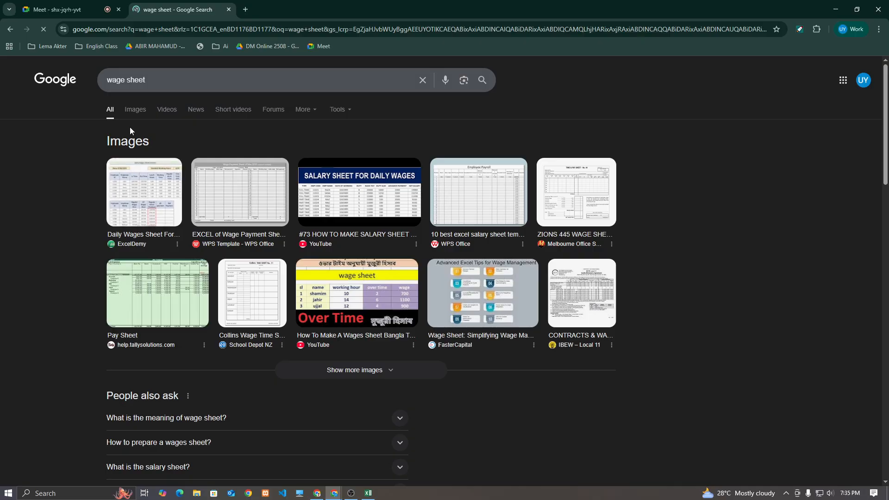
pyautogui.click(133, 109)
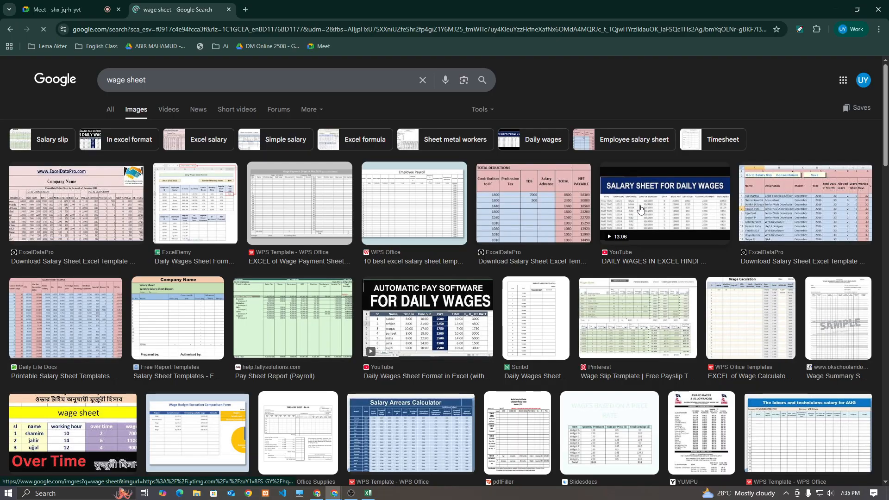
pyautogui.scroll(-2, 640, 209)
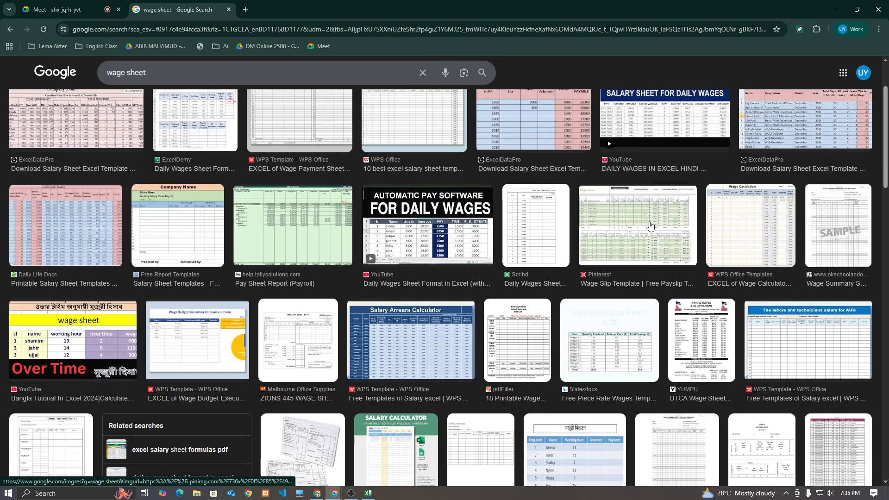
pyautogui.scroll(-2, 731, 302)
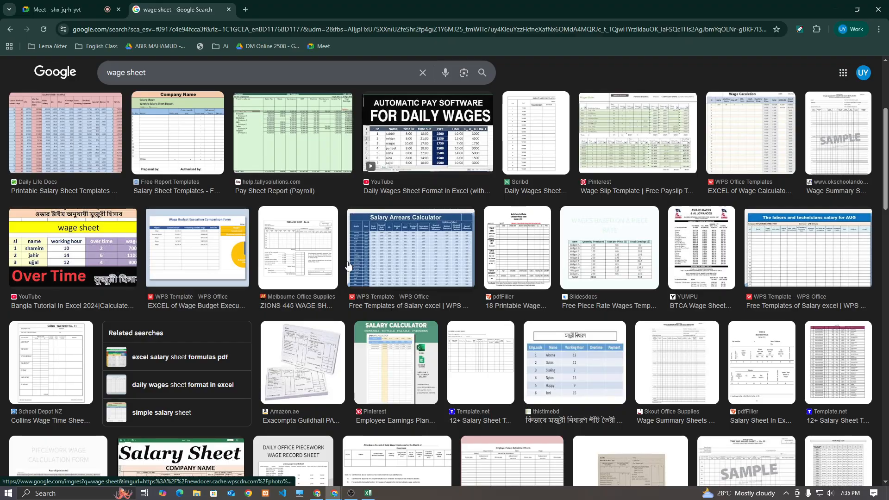
pyautogui.click(105, 11)
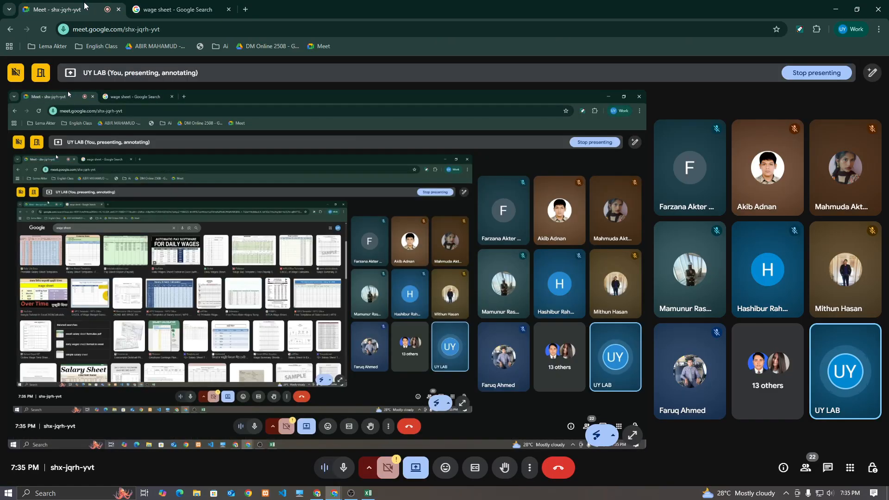
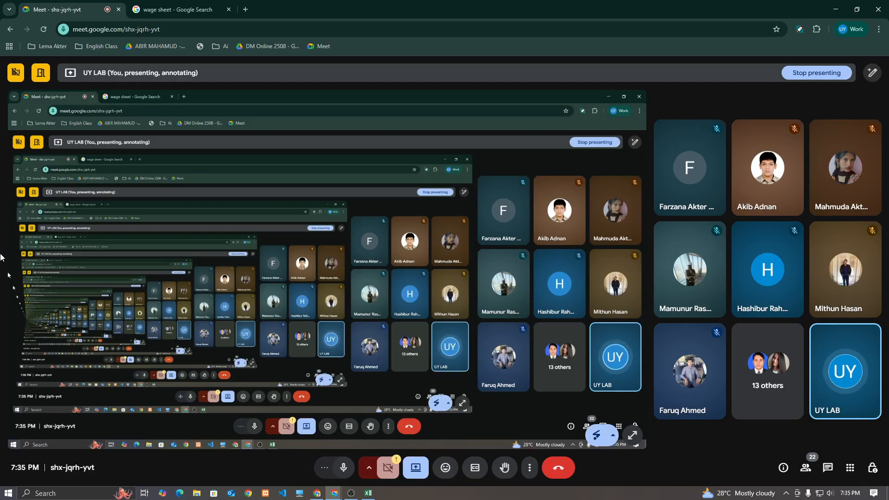
# - Enlarge the view of the blank Sheet2, then search Google for "random 10 names" in a new Chrome tab and open the 1000 random names site
pyautogui.click(368, 492)
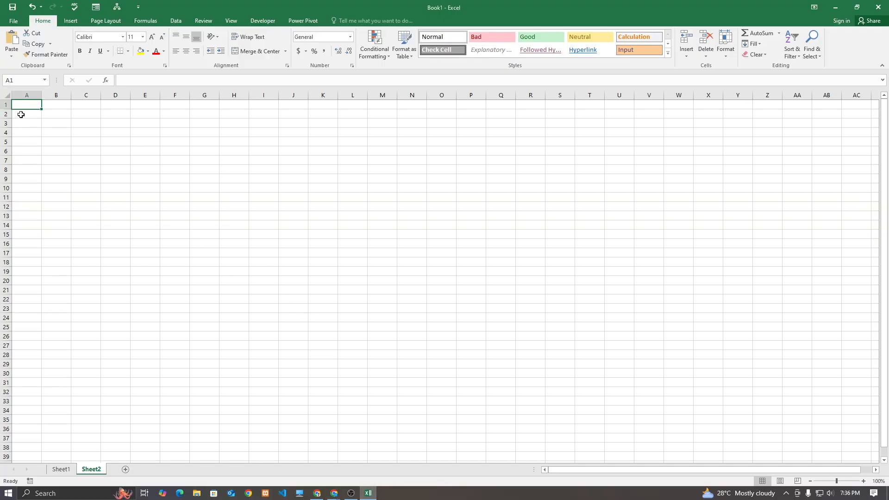
pyautogui.scroll(5, 64, 124)
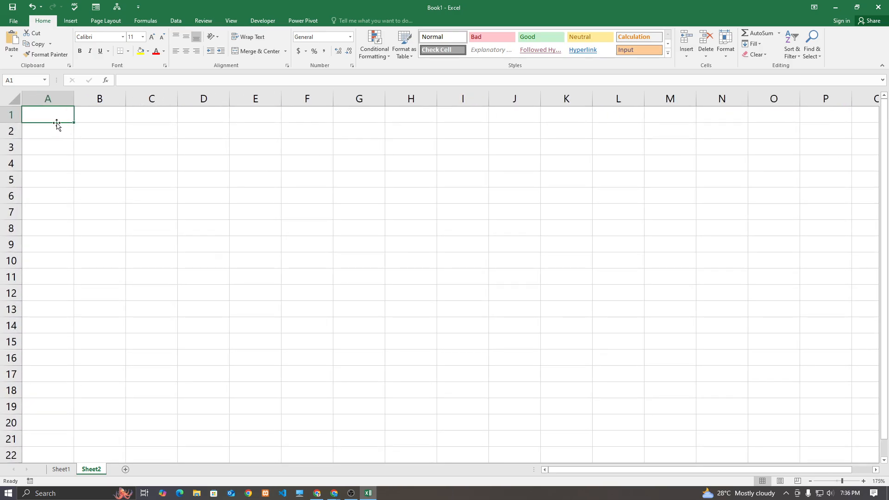
pyautogui.click(333, 492)
pyautogui.click(284, 456)
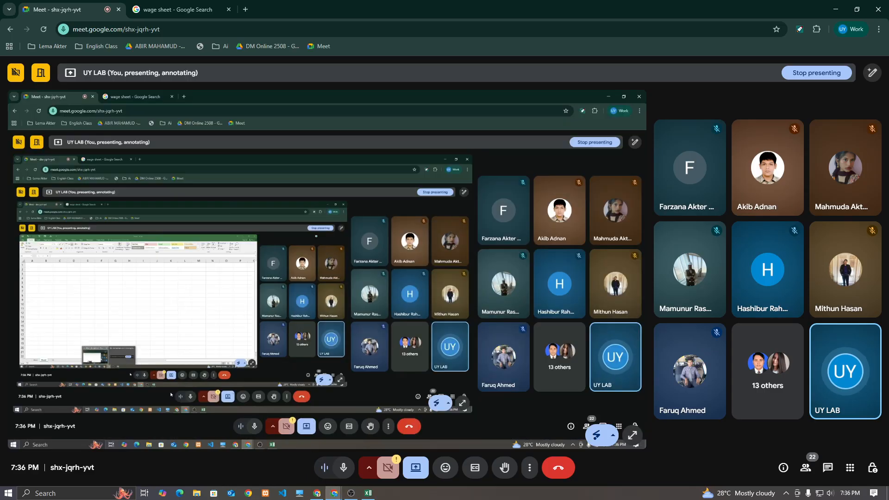
pyautogui.click(181, 9)
pyautogui.click(243, 14)
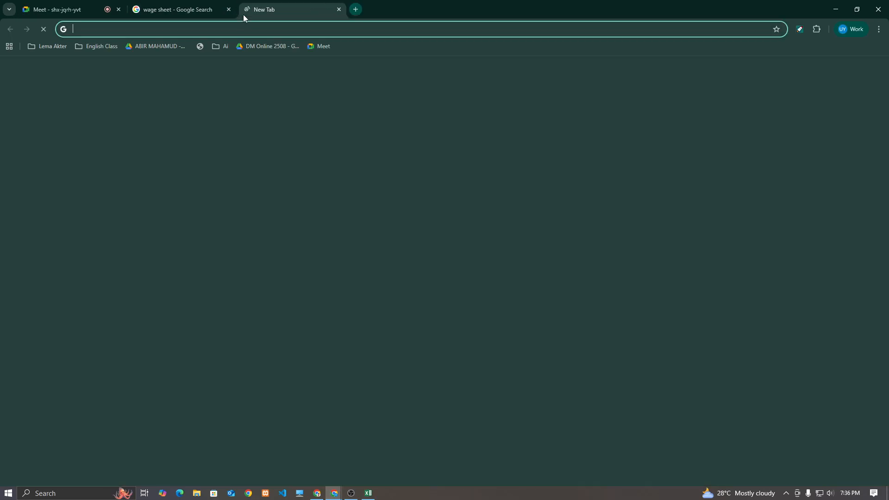
pyautogui.write('random')
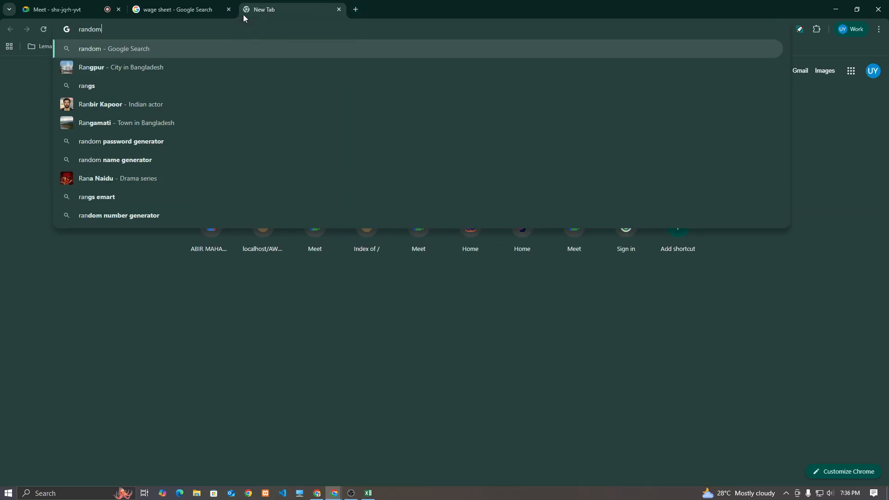
pyautogui.write(' 10 names')
pyautogui.press('Return')
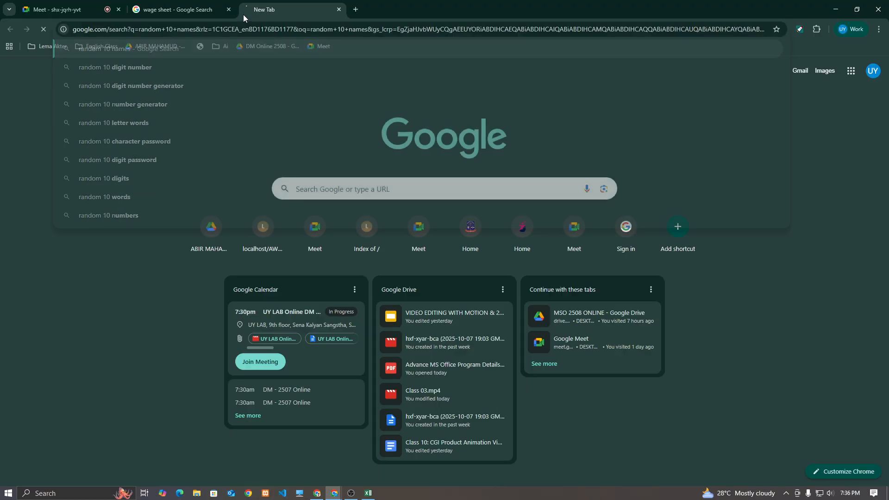
pyautogui.click(181, 160)
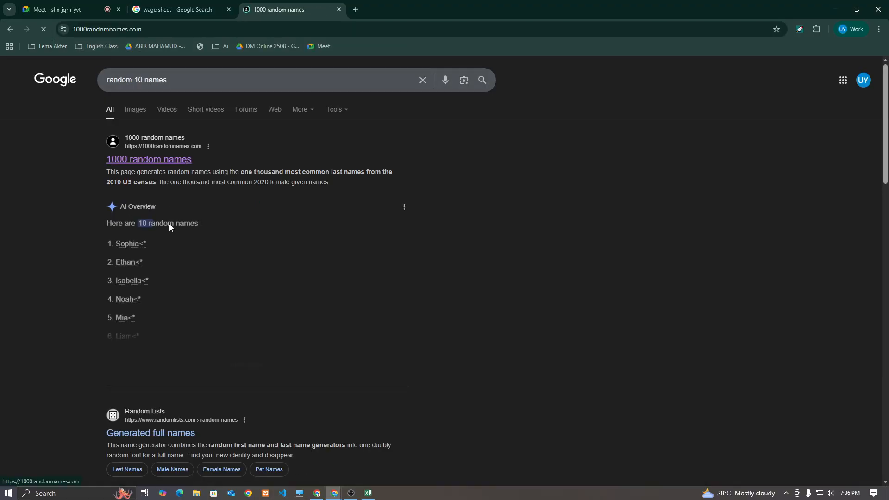
# - Copy 15 names from the random names page and paste them into column A of Excel's Sheet2, starting at A1
pyautogui.moveTo(43, 90); pyautogui.dragTo(712, 101)
pyautogui.click(351, 493)
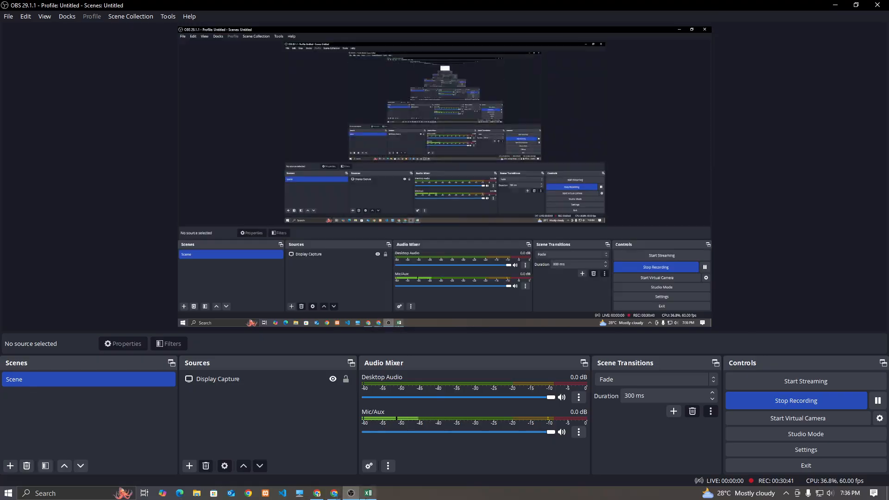
pyautogui.click(368, 493)
pyautogui.hotkey('ctrl', 'v')
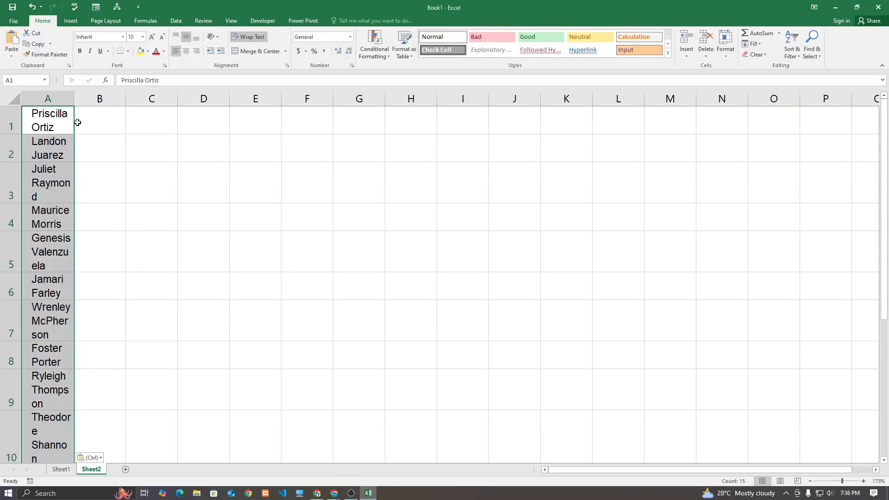
# - Widen column A until every pasted name fits on one line and reduce all rows to the same single-line height
pyautogui.moveTo(74, 99); pyautogui.dragTo(127, 99)
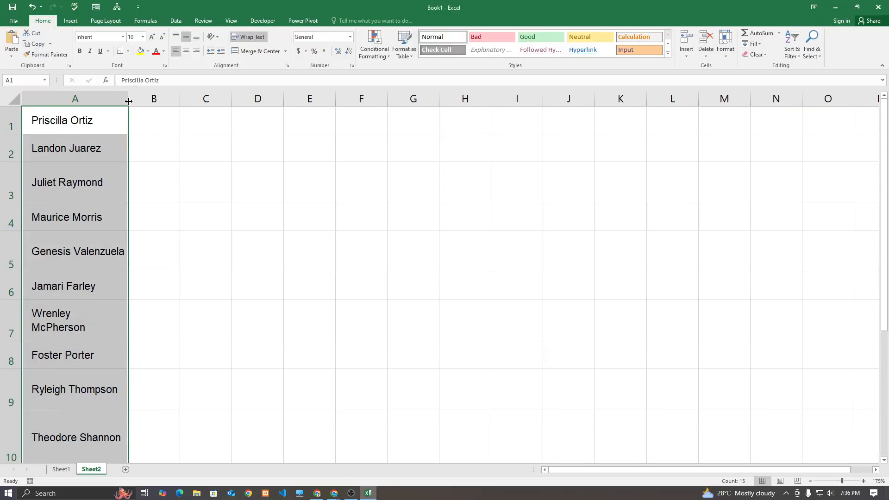
pyautogui.click(12, 99)
pyautogui.click(111, 173)
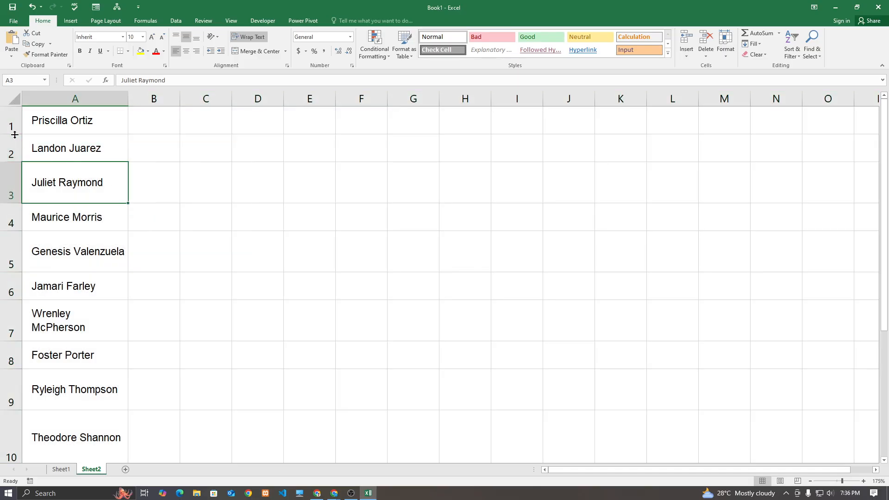
pyautogui.moveTo(15, 135)
pyautogui.mouseDown()
pyautogui.moveTo(15, 124)
pyautogui.moveTo(5, 123)
pyautogui.mouseUp()
pyautogui.click(10, 99)
pyautogui.click(145, 199)
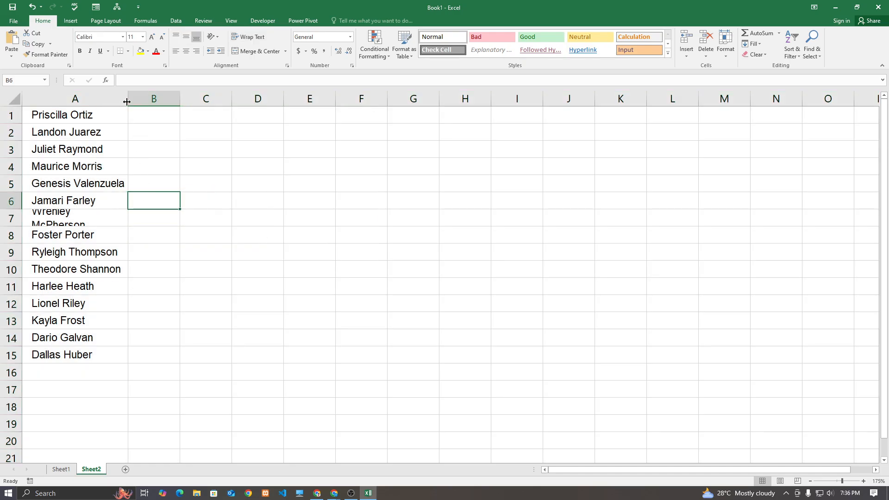
pyautogui.moveTo(126, 101); pyautogui.dragTo(170, 102)
pyautogui.click(147, 215)
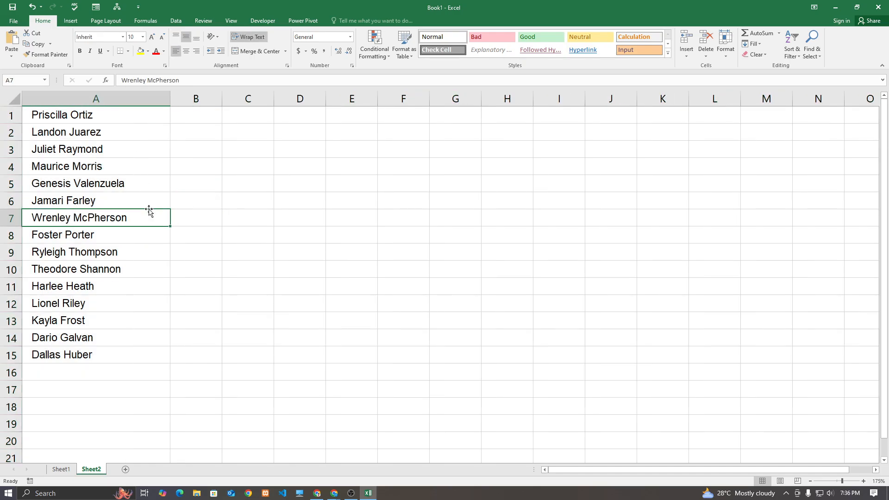
# - Insert a blank row above the first employee name in Sheet2
pyautogui.click(10, 118)
pyautogui.rightClick(10, 118)
pyautogui.click(35, 188)
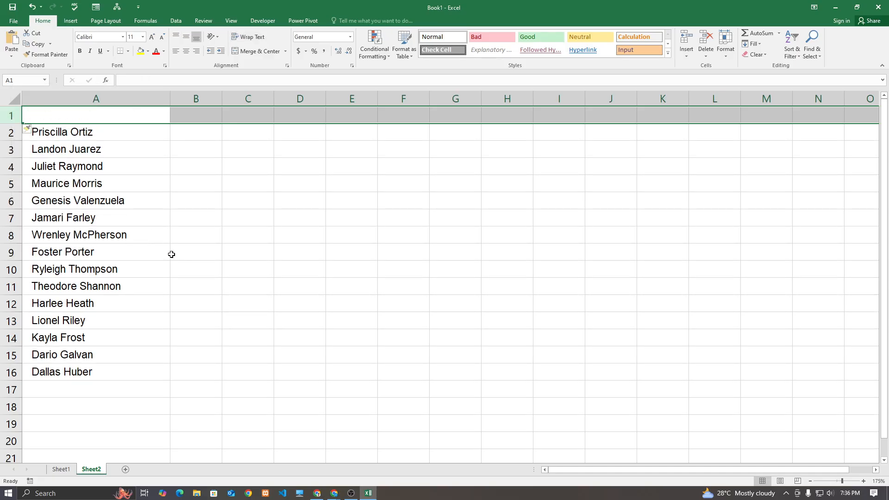
pyautogui.click(172, 255)
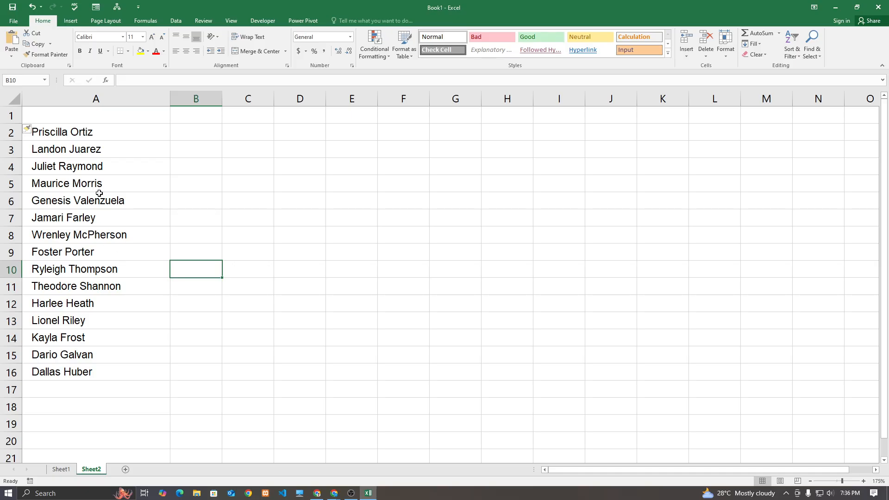
# - Enter the column header "Employee Name" in cell A1 above the list of names
pyautogui.click(105, 119)
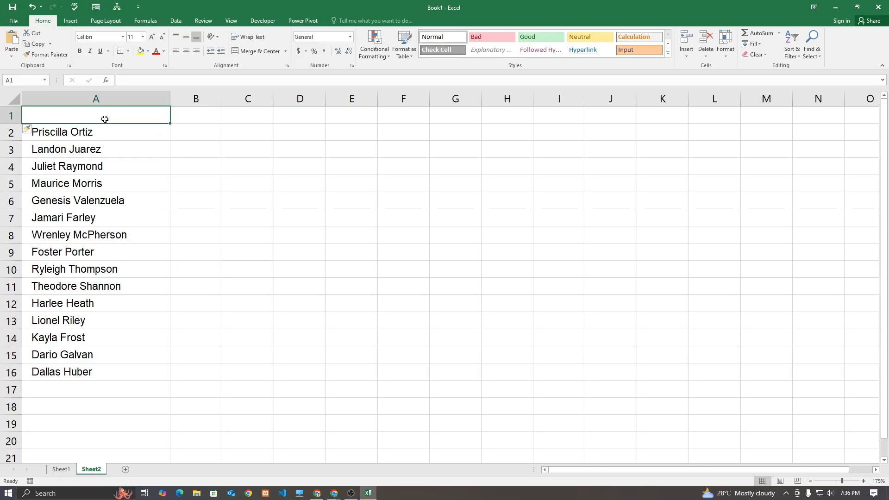
pyautogui.write('Name')
pyautogui.press('Tab')
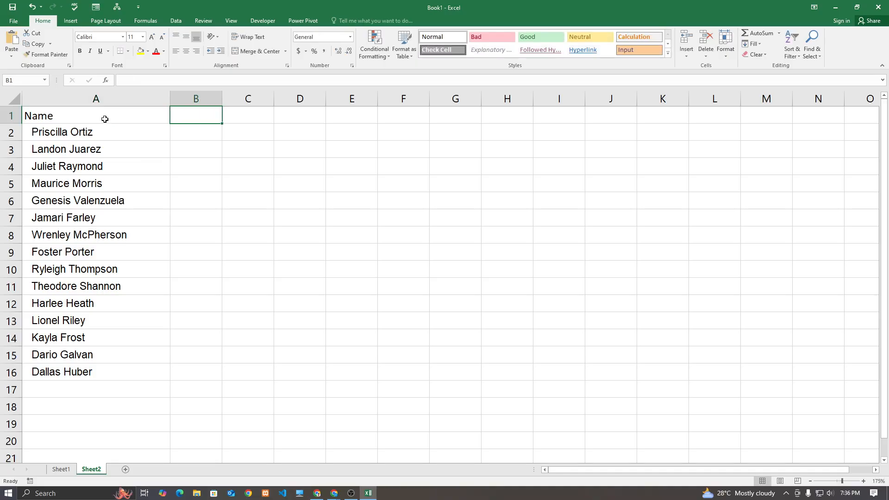
pyautogui.click(104, 119)
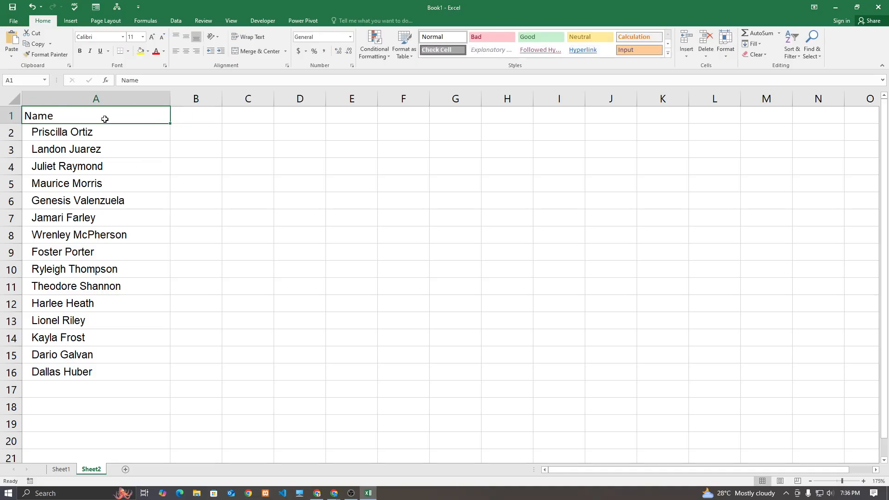
pyautogui.write('Employee ')
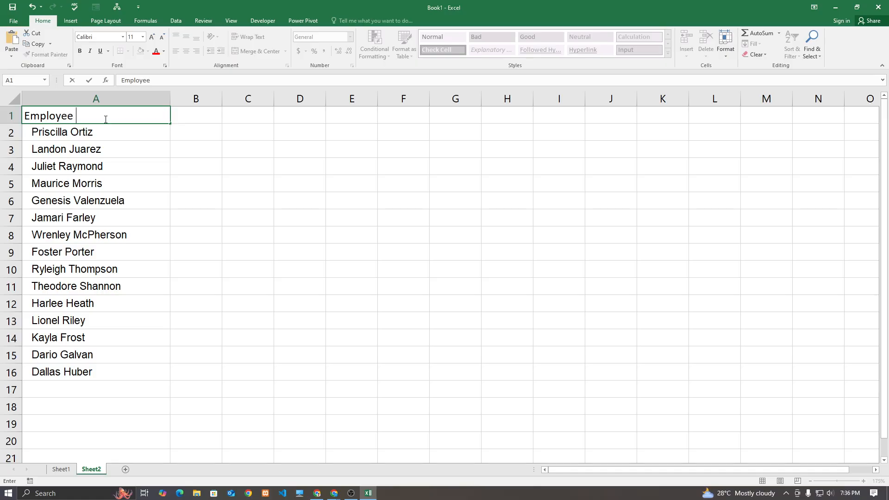
pyautogui.write('Na')
pyautogui.press('BackSpace')
pyautogui.write('Name')
pyautogui.press('Tab')
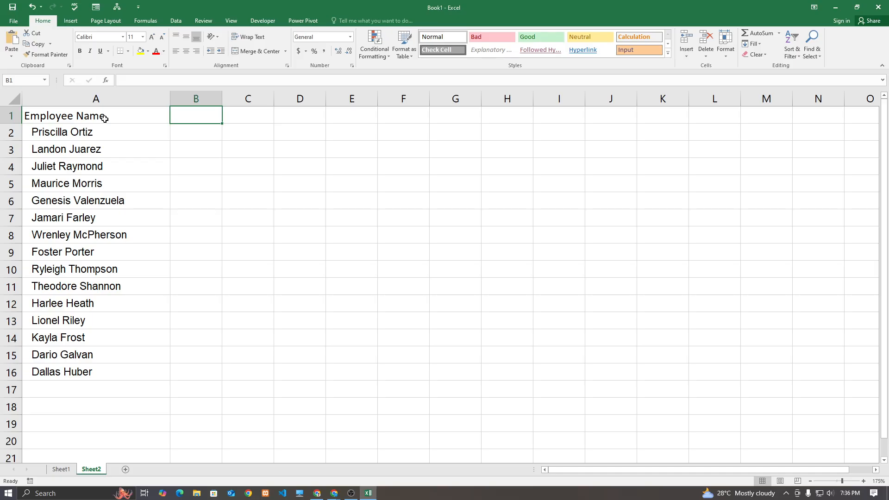
# - Enter the column headers "Basic", "House" and "TA" in cells B1, C1 and D1
pyautogui.write('Basic')
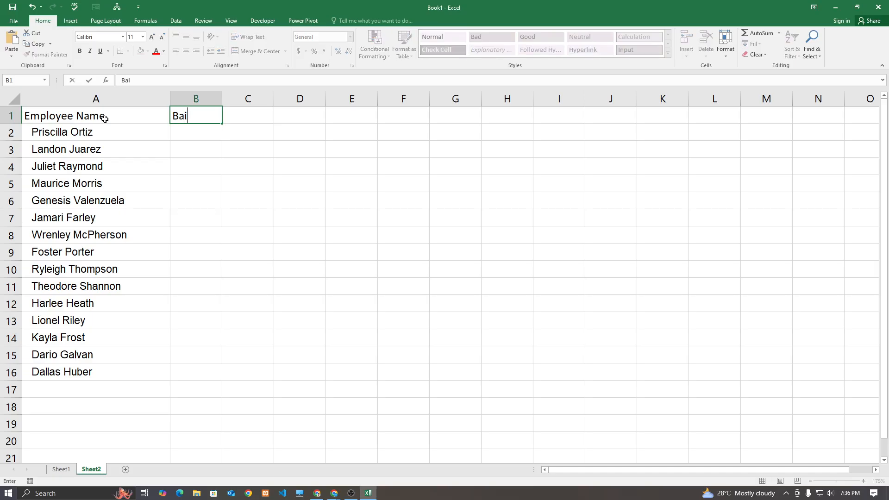
pyautogui.press('Tab')
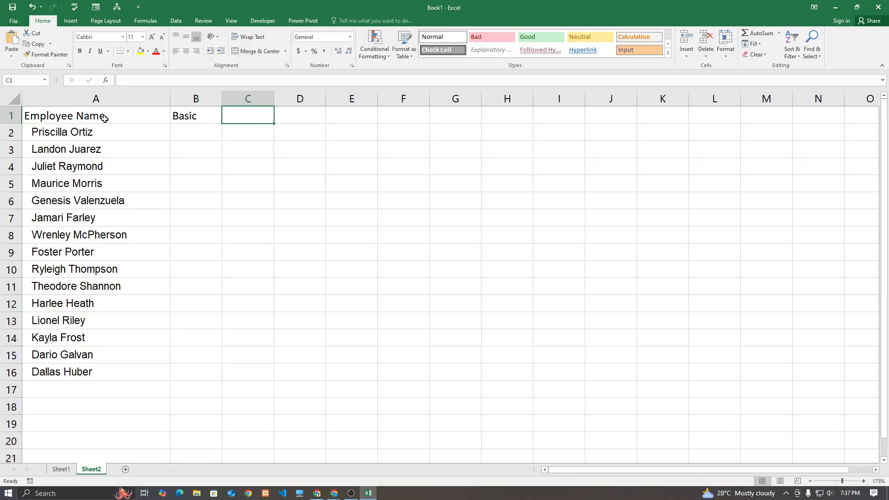
pyautogui.write('House')
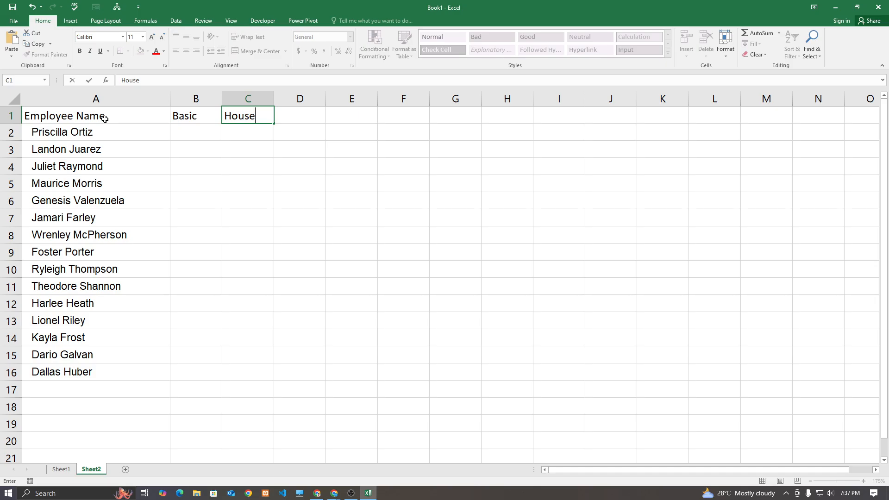
pyautogui.press('Tab')
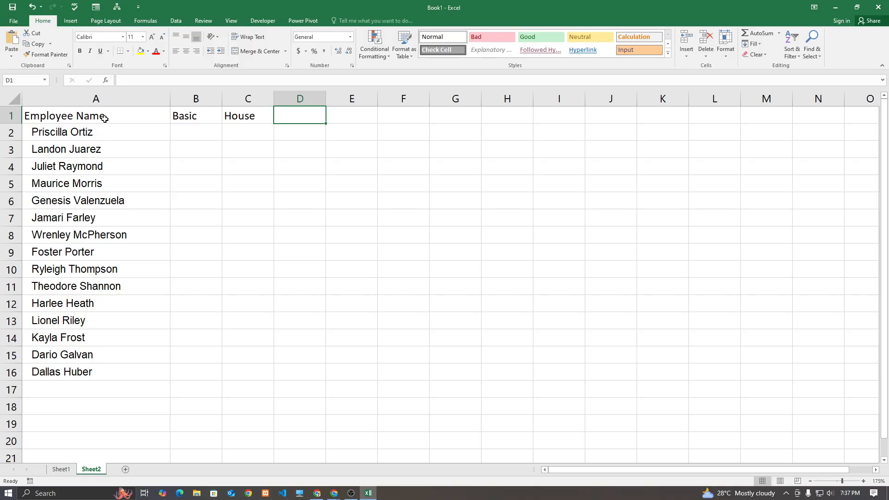
pyautogui.write('TA')
pyautogui.press('Tab')
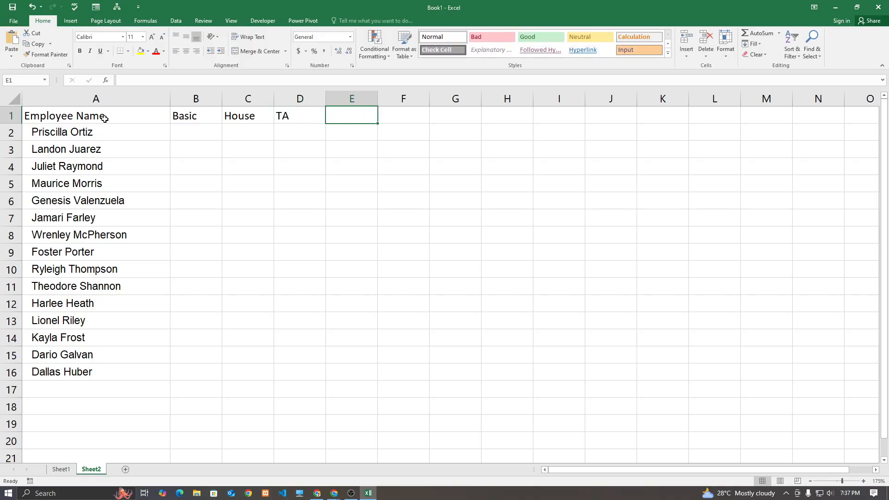
# - Enter the column header "DA" in capital letters in cell E1
pyautogui.write('da')
pyautogui.press('BackSpace')
pyautogui.press('BackSpace')
pyautogui.write('da')
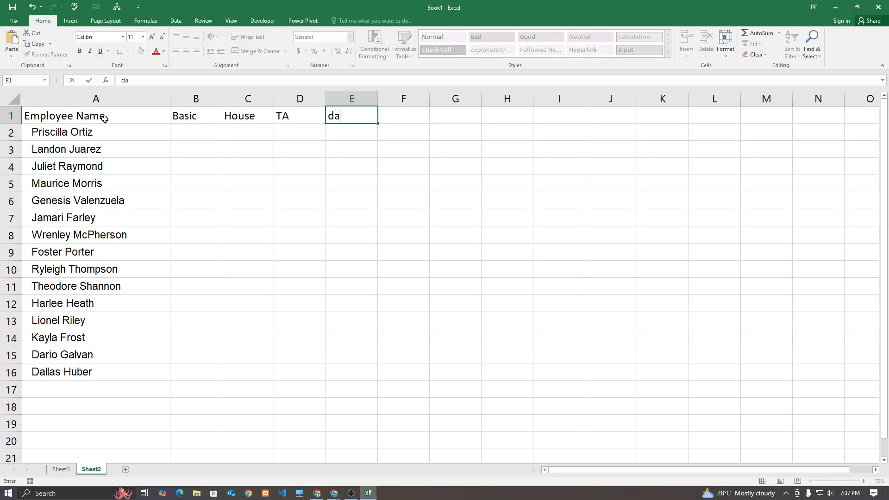
pyautogui.press('BackSpace')
pyautogui.press('BackSpace')
pyautogui.write('DA')
pyautogui.press('Tab')
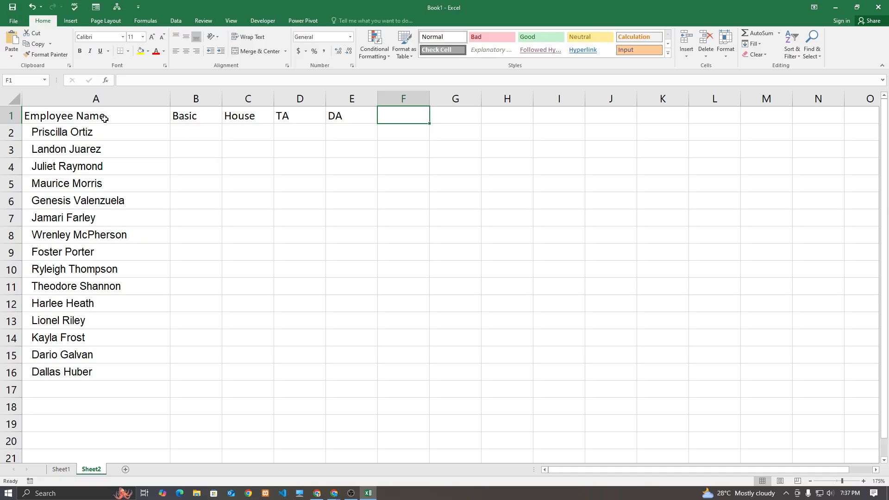
# - Enter the column header "Medical" in cell F1
pyautogui.write('mEDI')
pyautogui.press('BackSpace')
pyautogui.press('BackSpace')
pyautogui.press('BackSpace')
pyautogui.press('BackSpace')
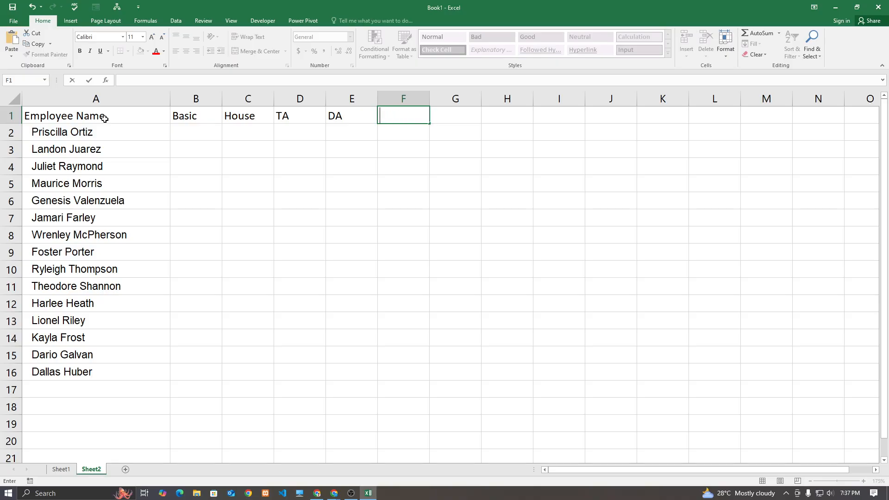
pyautogui.write('m')
pyautogui.press('BackSpace')
pyautogui.write('Medical')
pyautogui.press('Tab')
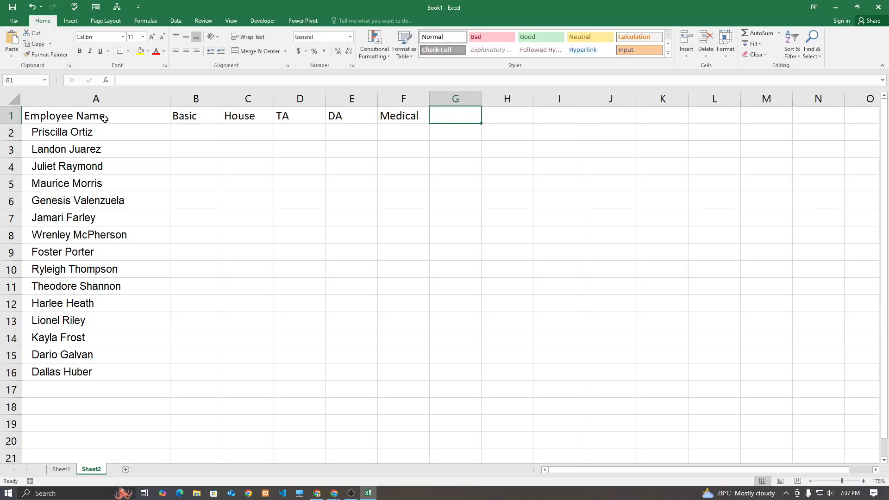
# - Enter the column header "Insurance" in cell G1
pyautogui.write('Insue')
pyautogui.press('BackSpace')
pyautogui.write('r')
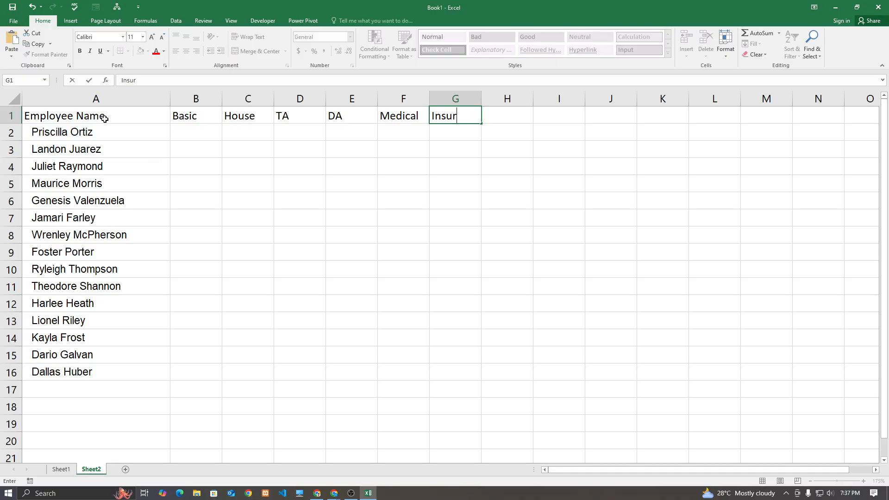
pyautogui.write('ance')
pyautogui.press('Tab')
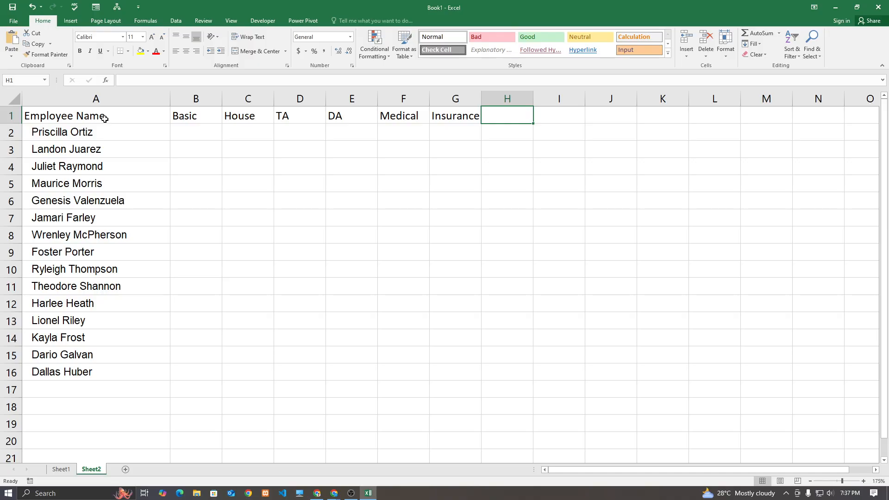
# - Enter the column headers "TAX" in cell H1 and "Total" in cell I1
pyautogui.write('TAx')
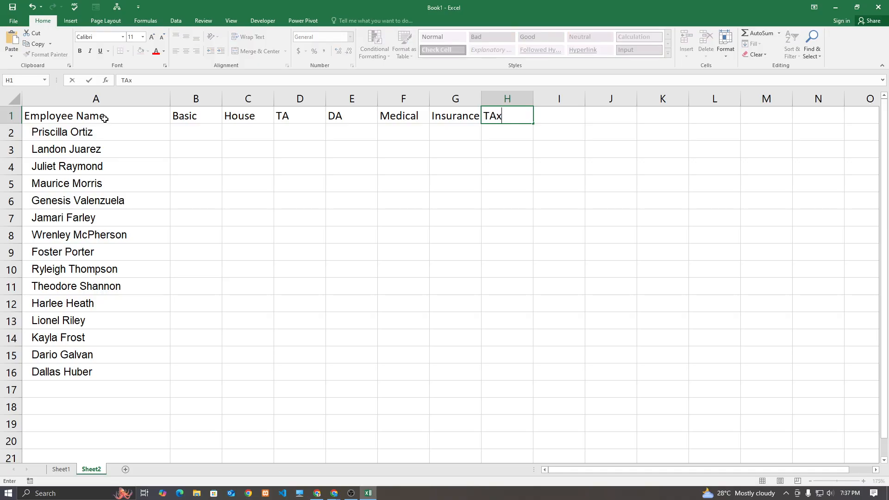
pyautogui.press('BackSpace')
pyautogui.write('X')
pyautogui.press('Tab')
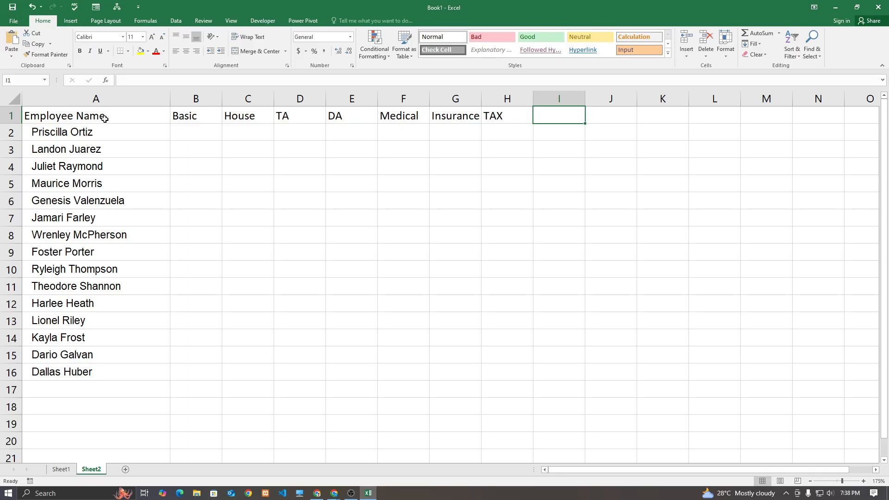
pyautogui.write('Total')
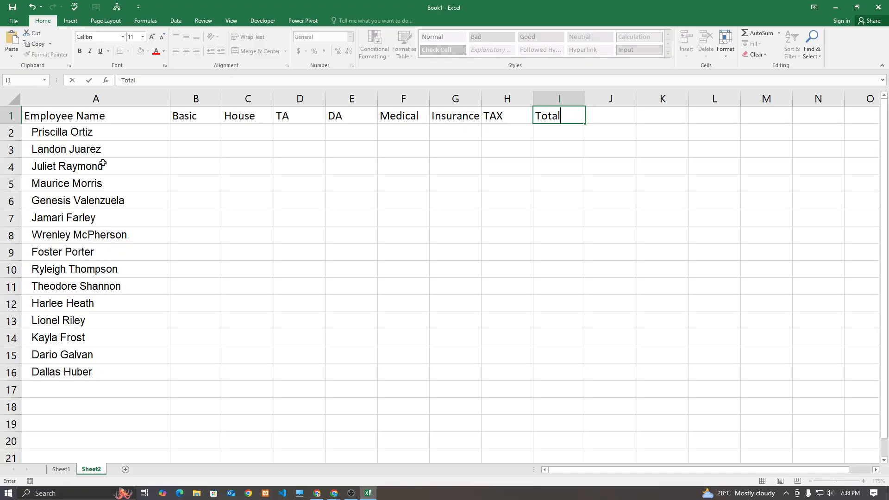
pyautogui.press('Return')
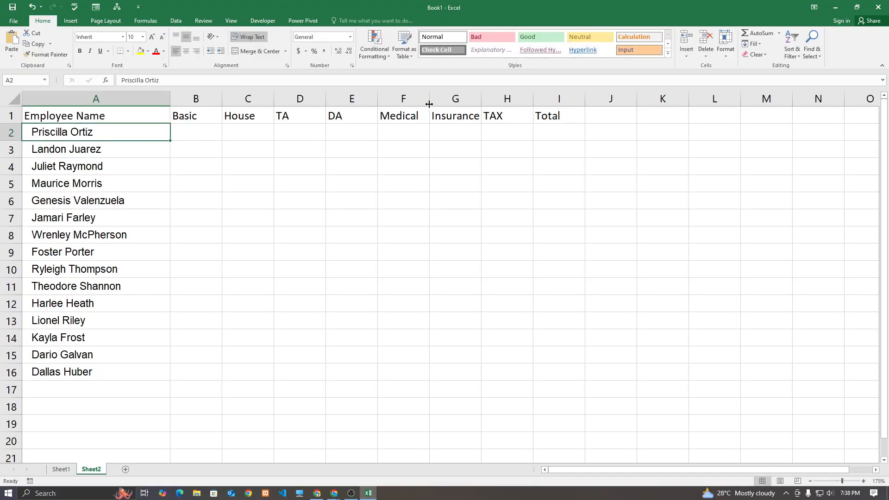
# - Widen the Medical, Insurance and Basic columns so their headers and values have more room
pyautogui.moveTo(429, 101); pyautogui.dragTo(502, 101)
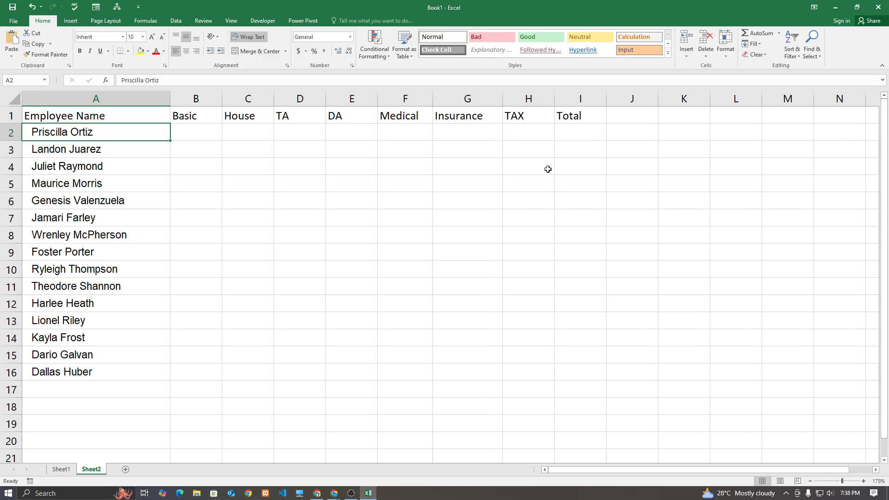
pyautogui.click(541, 190)
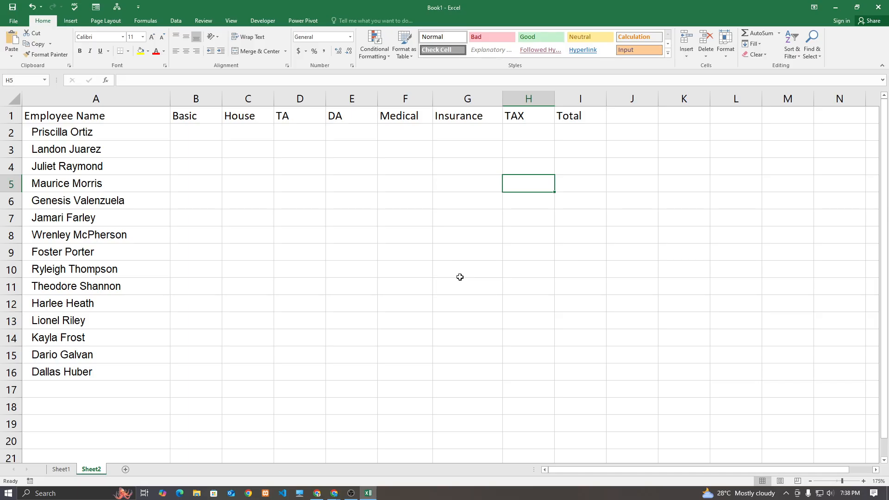
pyautogui.moveTo(222, 99); pyautogui.dragTo(253, 99)
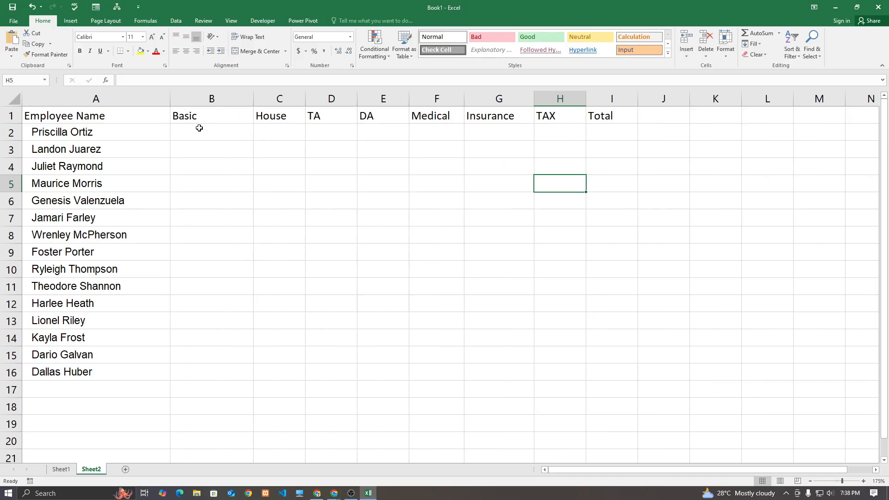
# - Enter the basic salaries 25000, 30000, 25000, 23000 and 20000 in cells B2 to B6
pyautogui.click(199, 128)
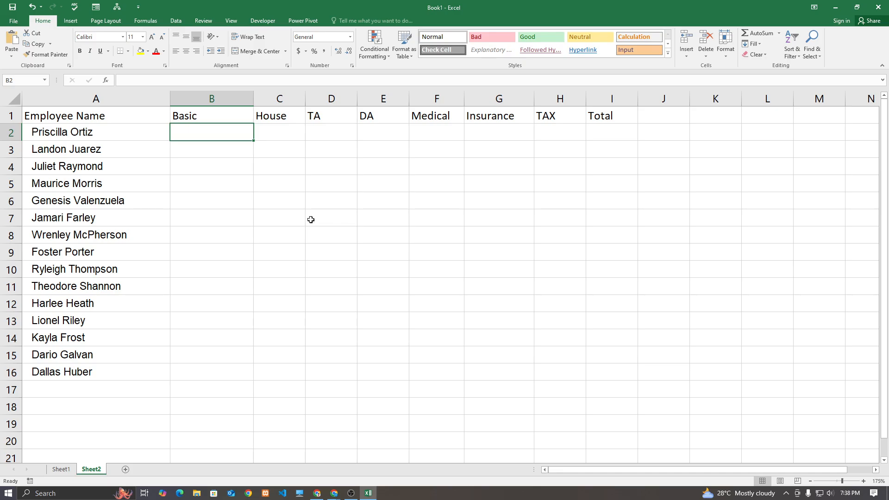
pyautogui.write('25000')
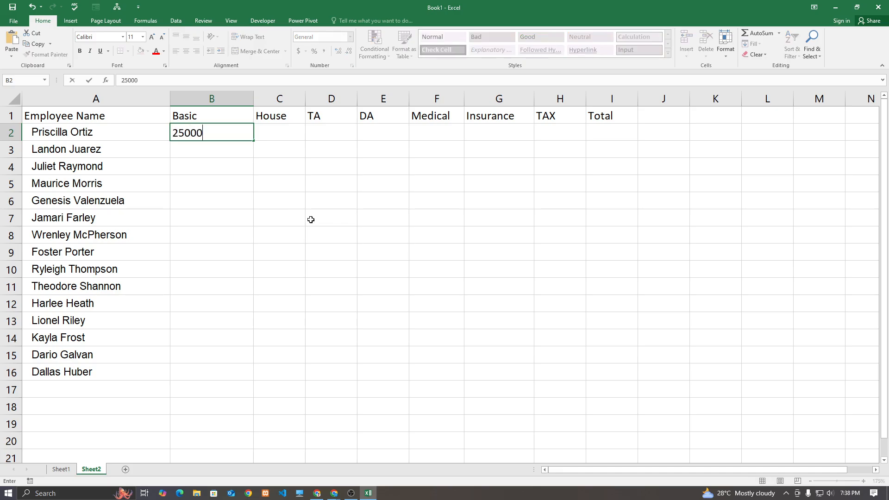
pyautogui.press('Return')
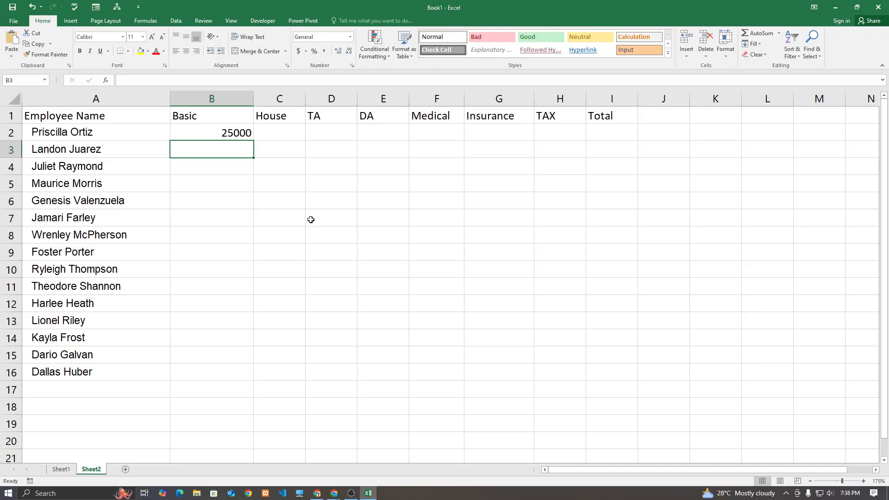
pyautogui.write('30000')
pyautogui.press('Return')
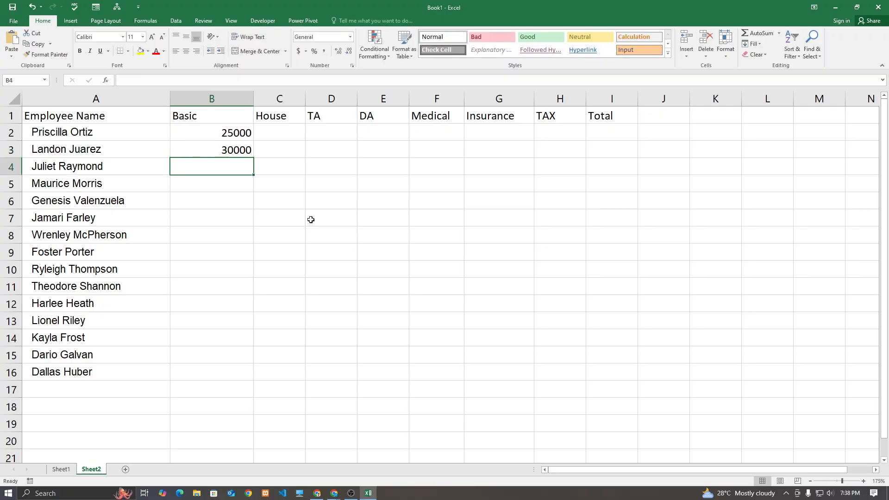
pyautogui.write('25000')
pyautogui.press('Return')
pyautogui.write('23000')
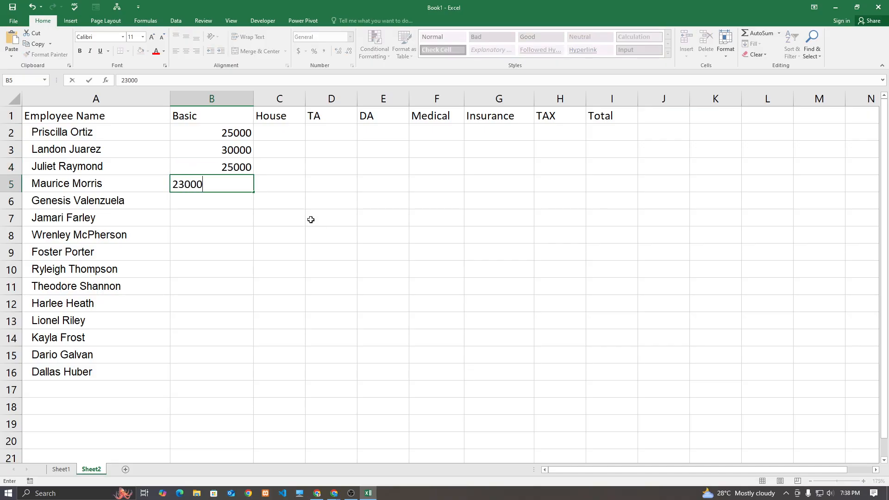
pyautogui.press('Return')
pyautogui.write('20000')
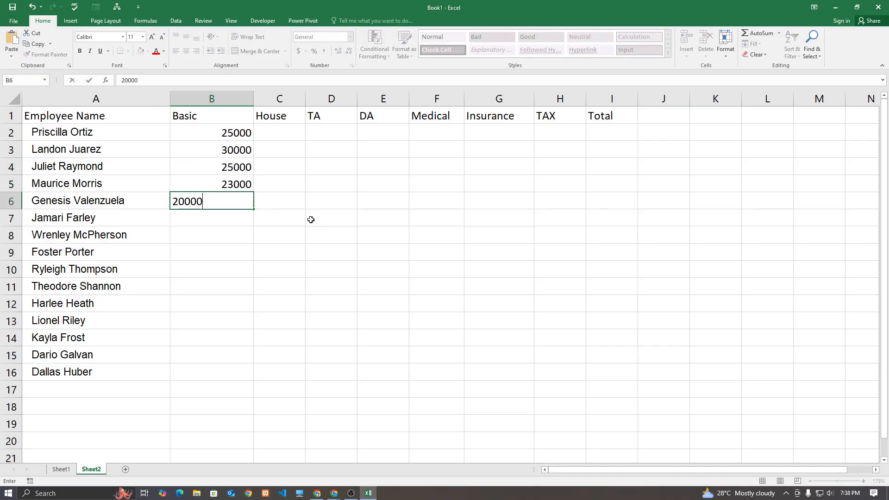
pyautogui.press('Return')
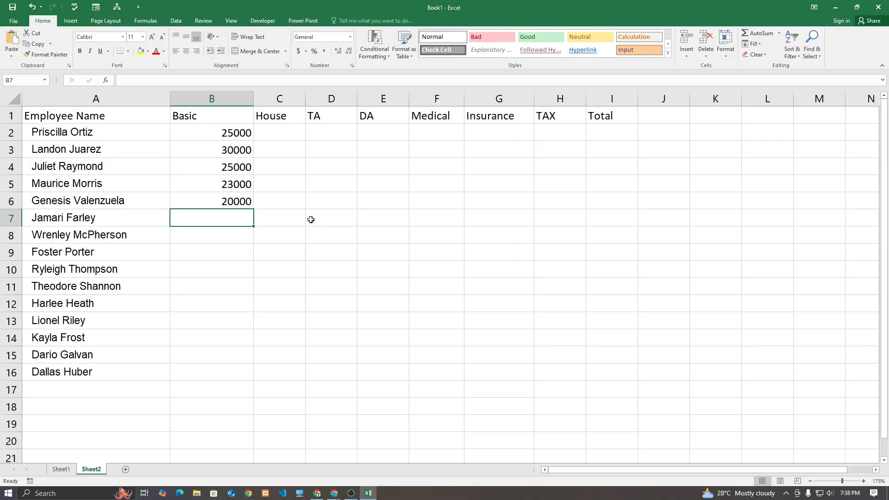
# - Enter the basic salaries 18000, 35000, 26000, 32000, 36000 and 30000 in cells B7 to B12
pyautogui.write('18000')
pyautogui.press('Return')
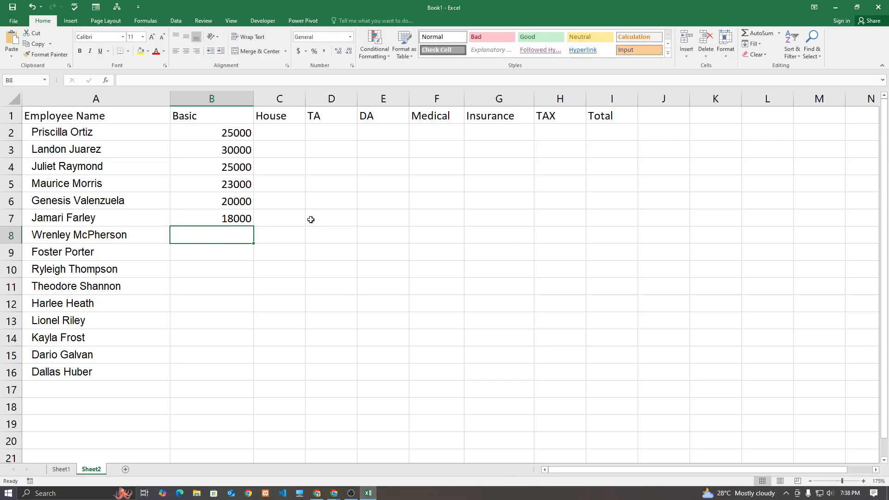
pyautogui.write('35000')
pyautogui.press('Return')
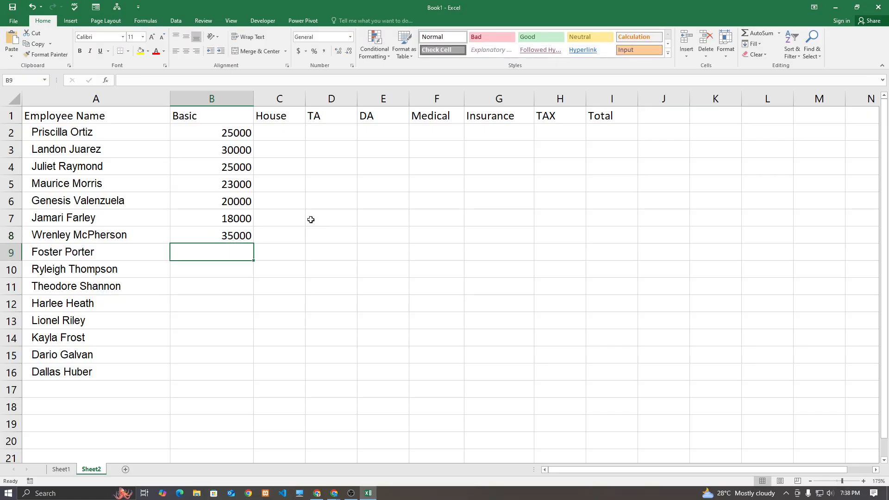
pyautogui.write('26000')
pyautogui.press('Return')
pyautogui.write('3')
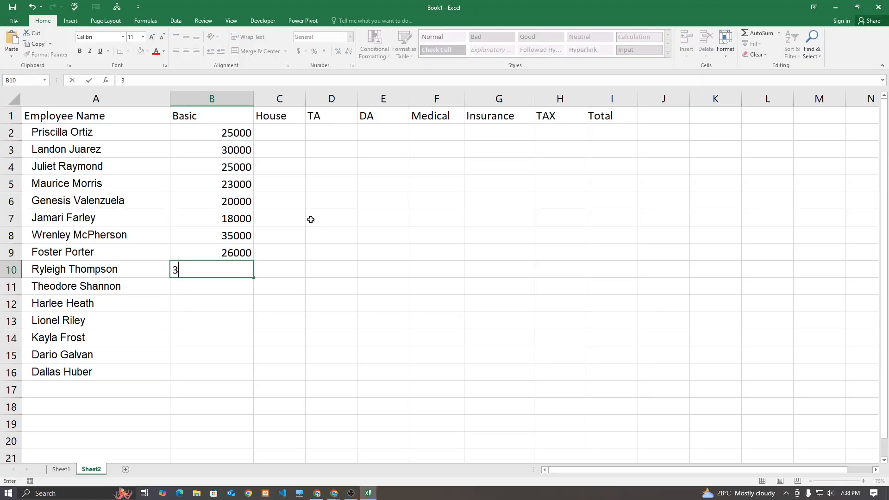
pyautogui.write('2000')
pyautogui.press('Return')
pyautogui.write('360')
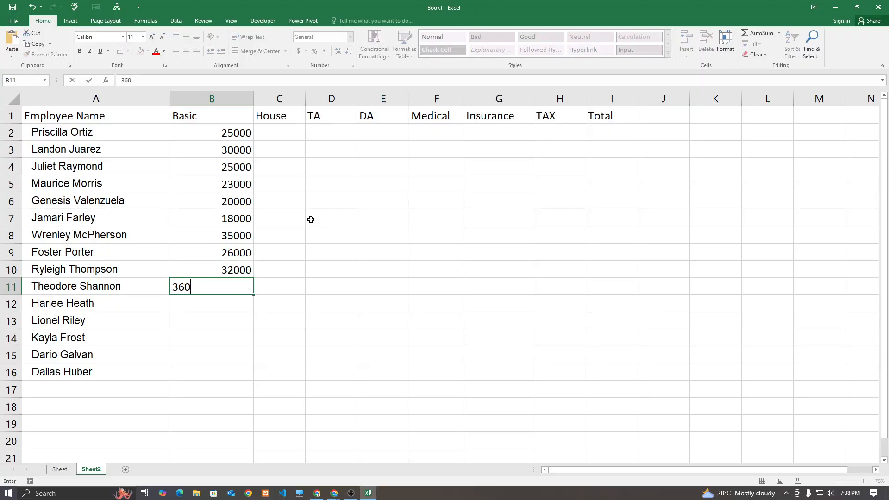
pyautogui.write('00')
pyautogui.press('Return')
pyautogui.write('30000')
pyautogui.press('Return')
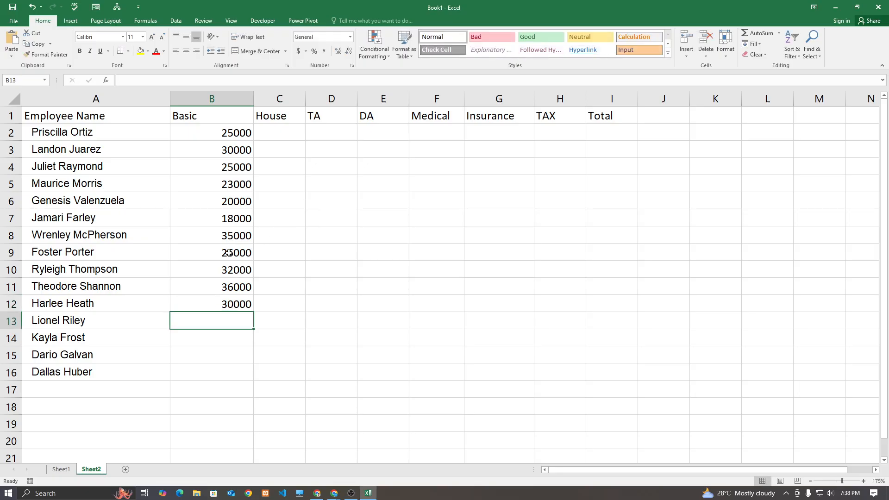
# - Extend the basic salaries in B9:B12 as a filled series down to B16
pyautogui.moveTo(229, 252); pyautogui.dragTo(247, 376)
pyautogui.click(342, 338)
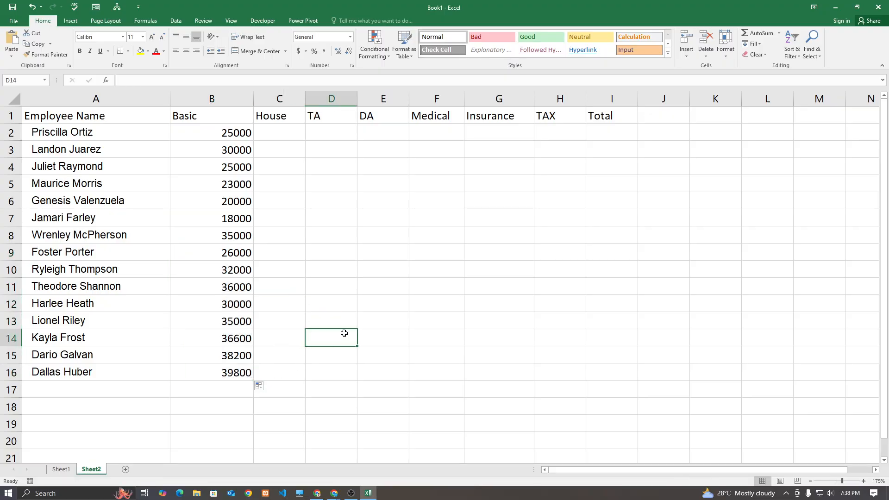
pyautogui.moveTo(220, 130); pyautogui.dragTo(229, 372)
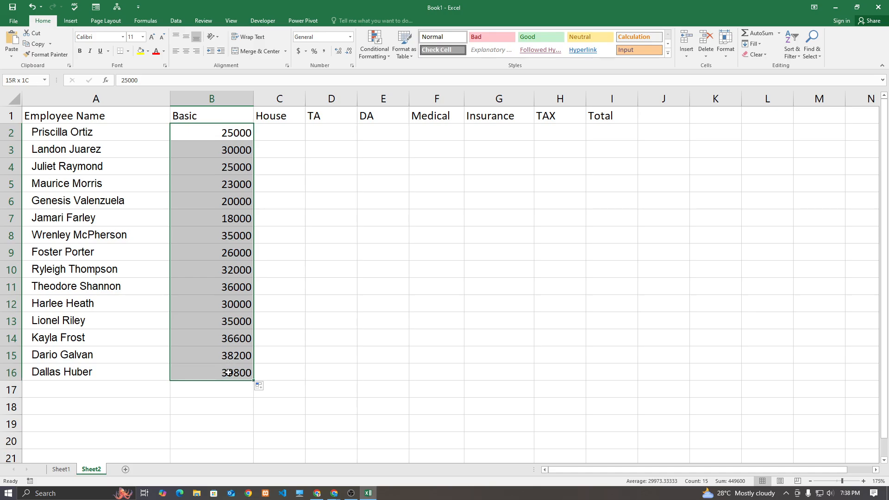
pyautogui.click(284, 132)
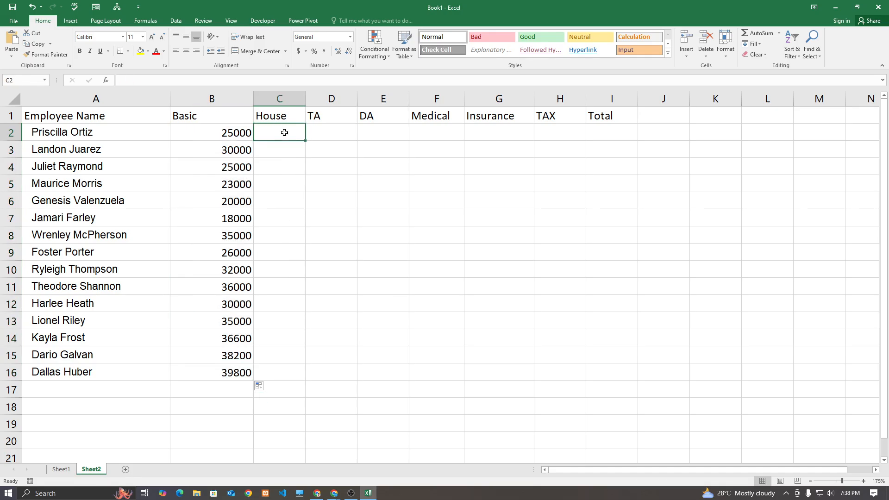
# - Set the basic salaries to 50000 in B5, 60000 in B7 and 70000 in B10
pyautogui.click(222, 185)
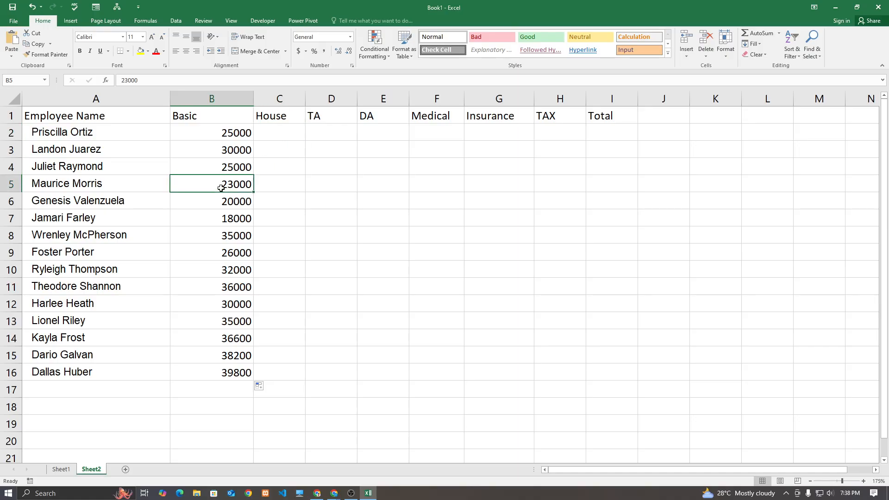
pyautogui.write('50000')
pyautogui.press('Return')
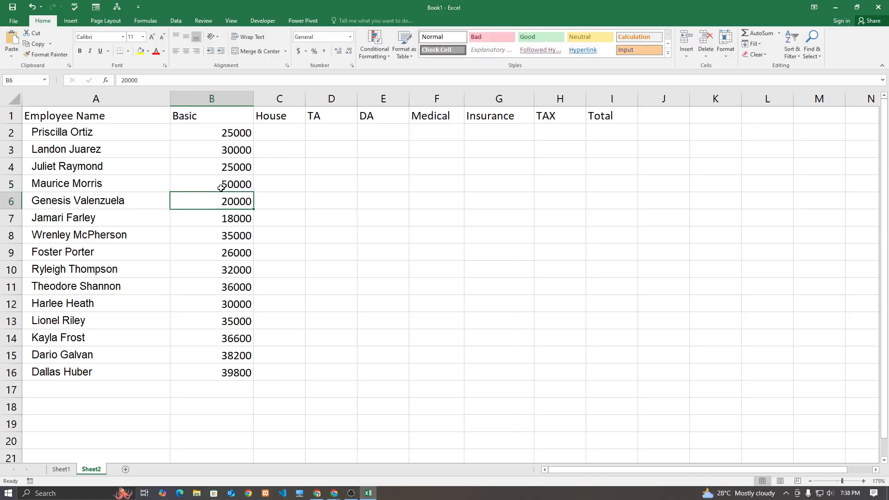
pyautogui.press('Return')
pyautogui.write('60000')
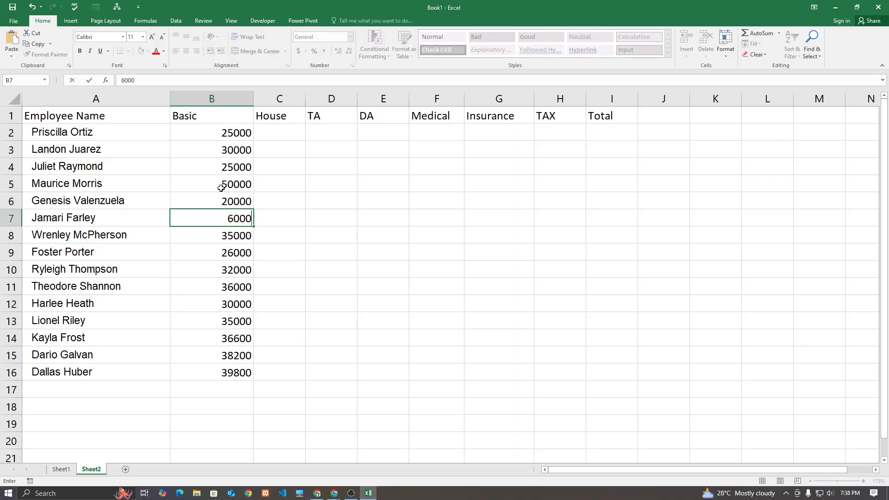
pyautogui.press('Return')
pyautogui.press('Return')
pyautogui.press('Return')
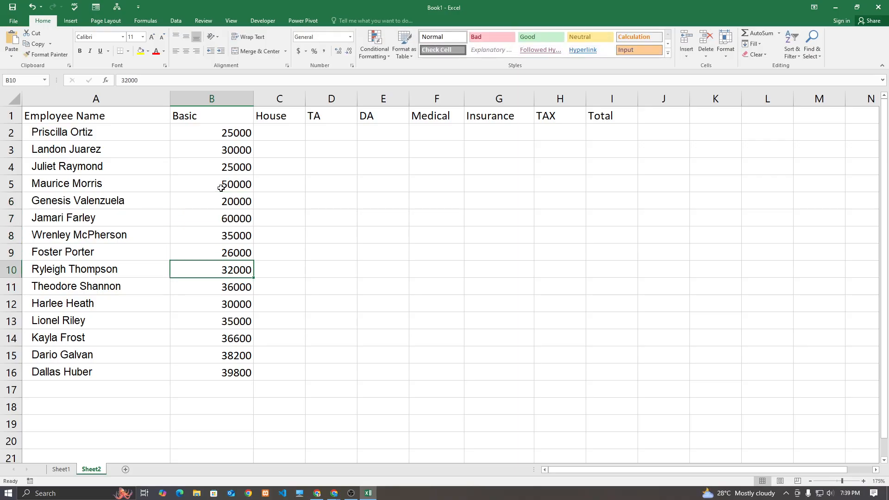
pyautogui.write('700')
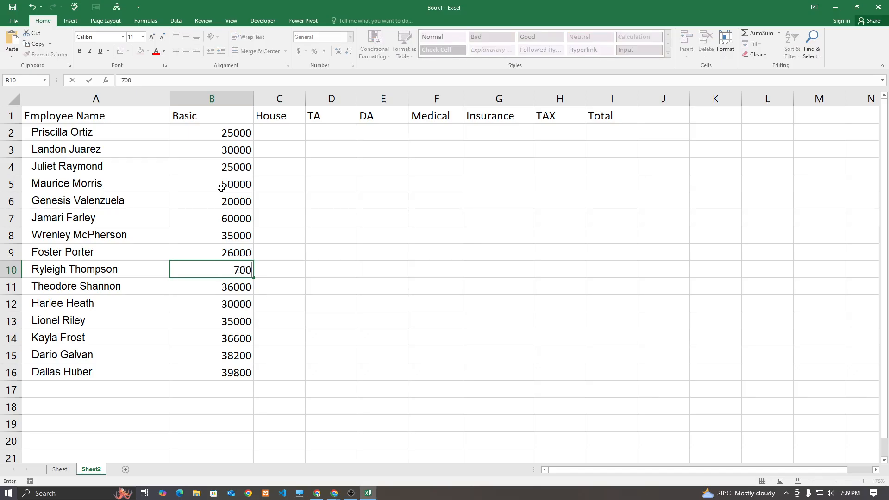
pyautogui.write('00')
pyautogui.press('Return')
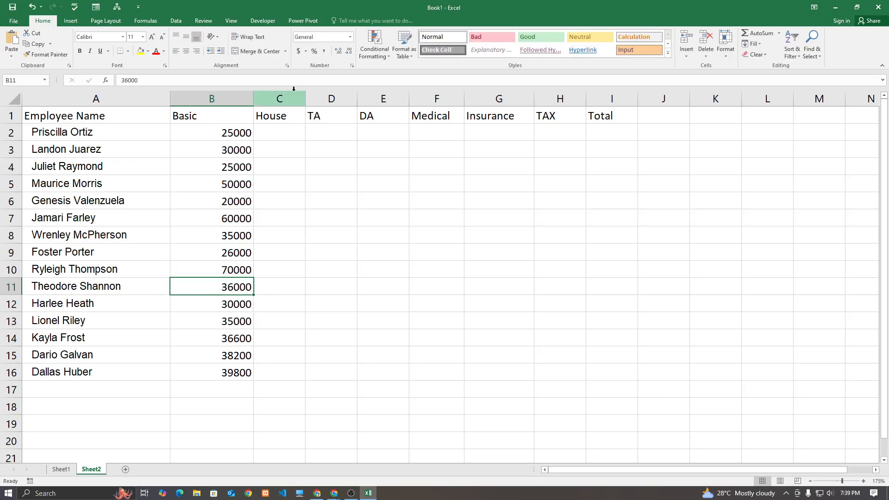
# - Widen the House column slightly
pyautogui.click(289, 133)
pyautogui.doubleClick(290, 133)
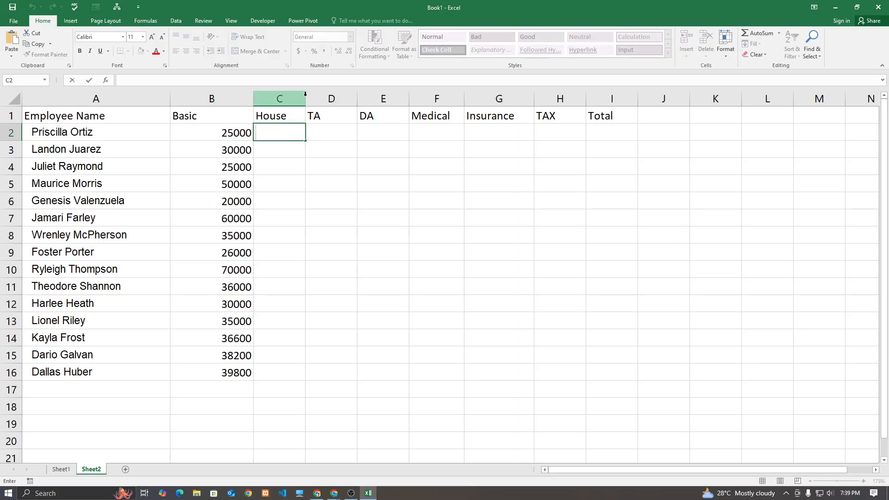
pyautogui.click(274, 152)
pyautogui.click(301, 98)
pyautogui.moveTo(305, 96); pyautogui.dragTo(323, 97)
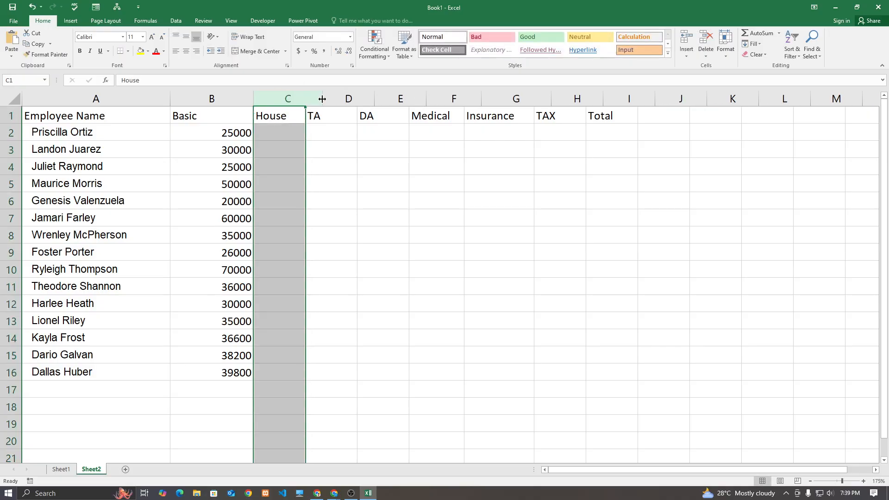
pyautogui.click(293, 132)
pyautogui.write('=if')
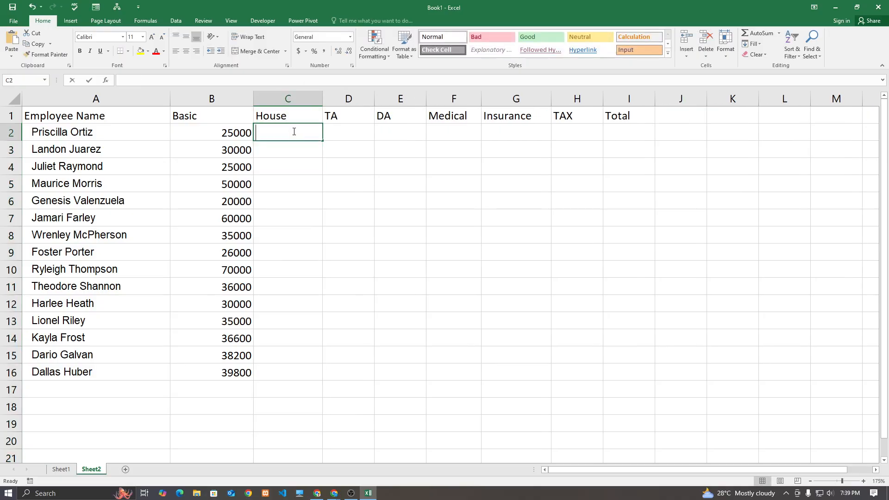
pyautogui.press('BackSpace')
pyautogui.press('BackSpace')
pyautogui.press('BackSpace')
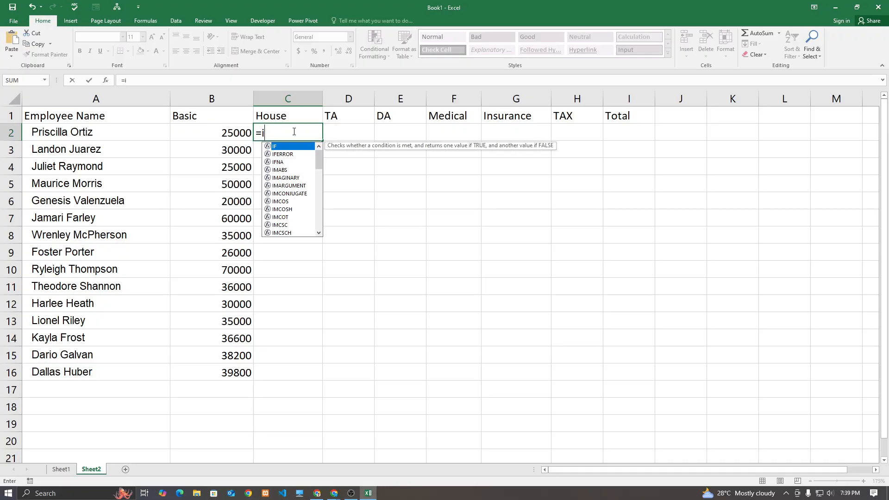
# - Examine the mark thresholds in the nested IF formula for Bangla's letter grade in cell C4 on Sheet1
pyautogui.click(61, 469)
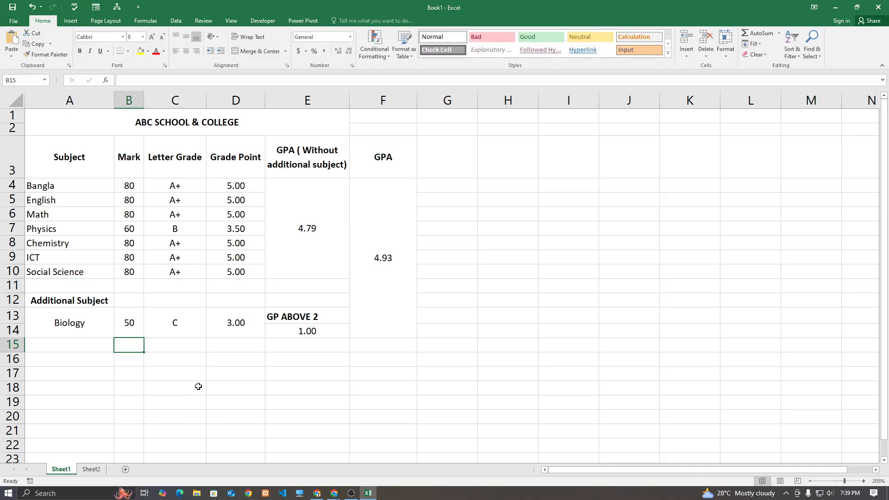
pyautogui.doubleClick(180, 188)
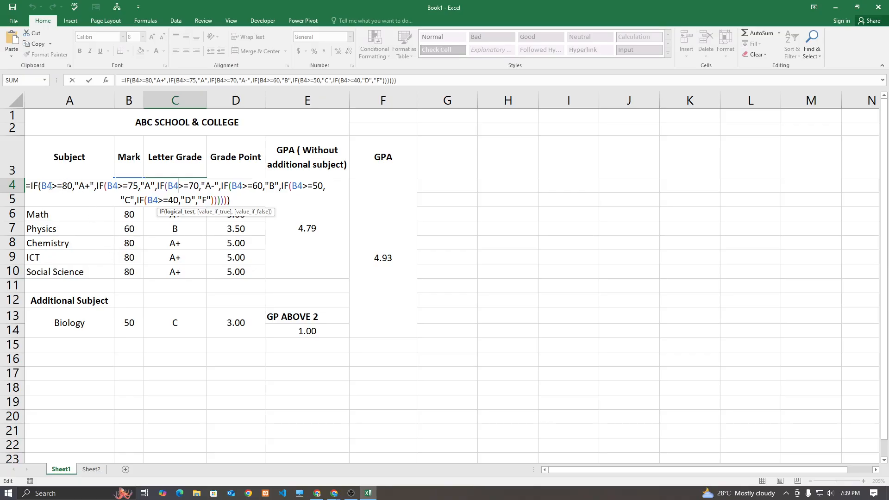
pyautogui.moveTo(52, 186); pyautogui.dragTo(62, 186)
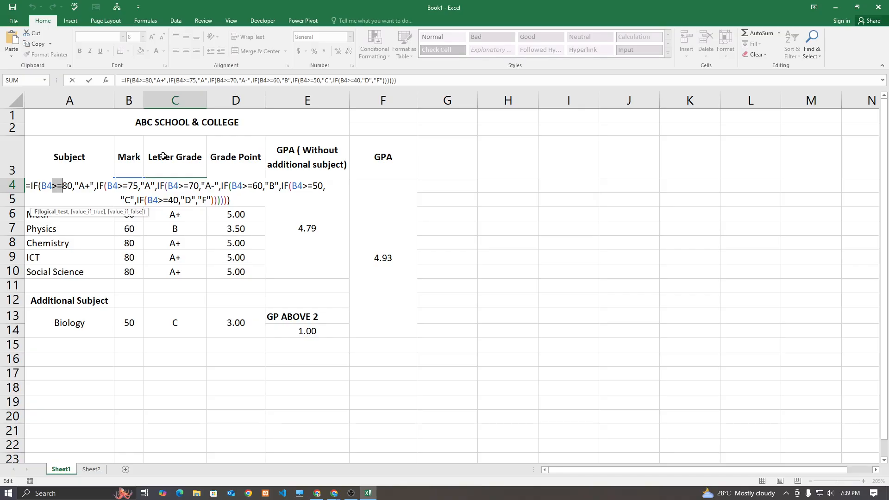
pyautogui.moveTo(63, 186); pyautogui.dragTo(73, 185)
pyautogui.moveTo(129, 185); pyautogui.dragTo(263, 185)
pyautogui.click(322, 185)
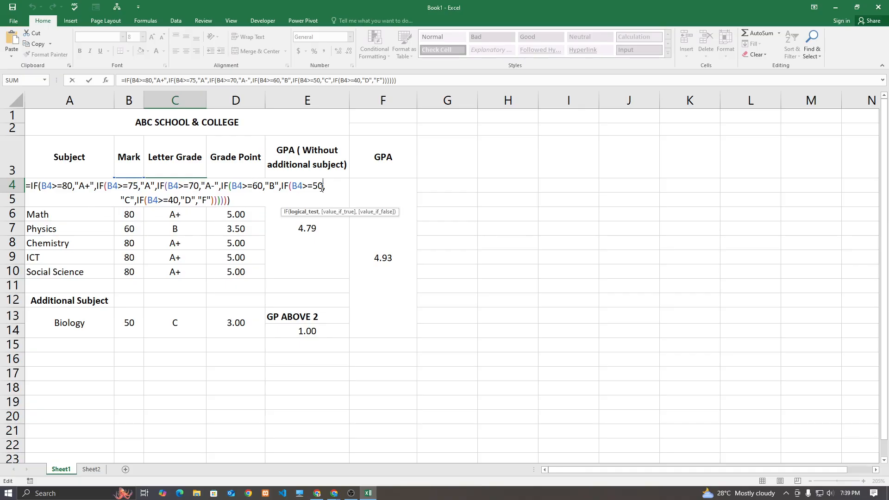
pyautogui.moveTo(322, 186); pyautogui.dragTo(313, 186)
pyautogui.moveTo(62, 185); pyautogui.dragTo(73, 186)
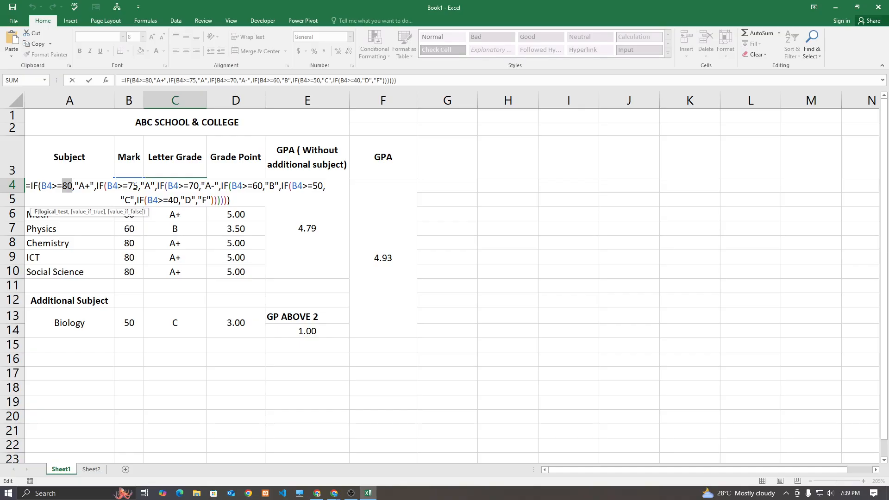
pyautogui.moveTo(128, 185); pyautogui.dragTo(138, 185)
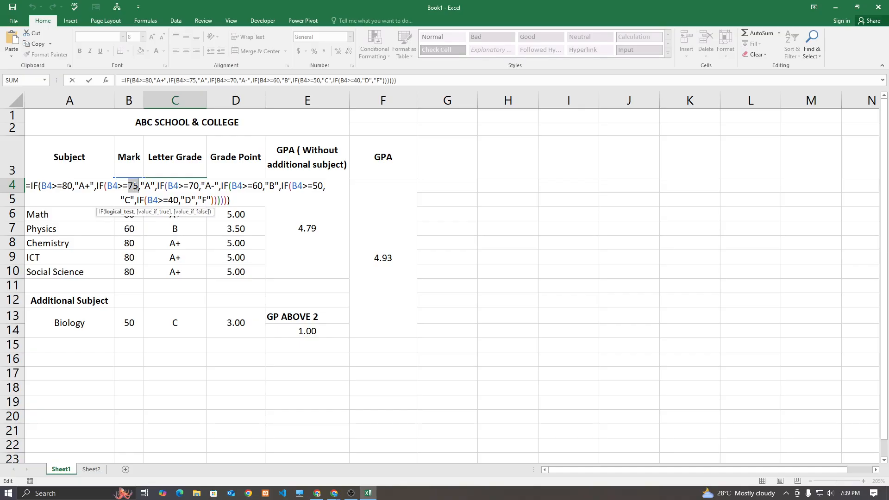
pyautogui.doubleClick(191, 186)
pyautogui.moveTo(252, 185); pyautogui.dragTo(262, 186)
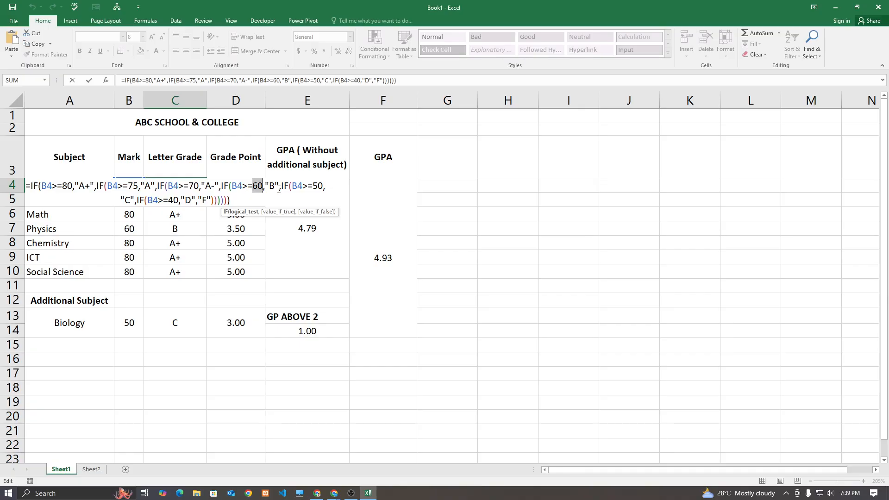
pyautogui.doubleClick(314, 186)
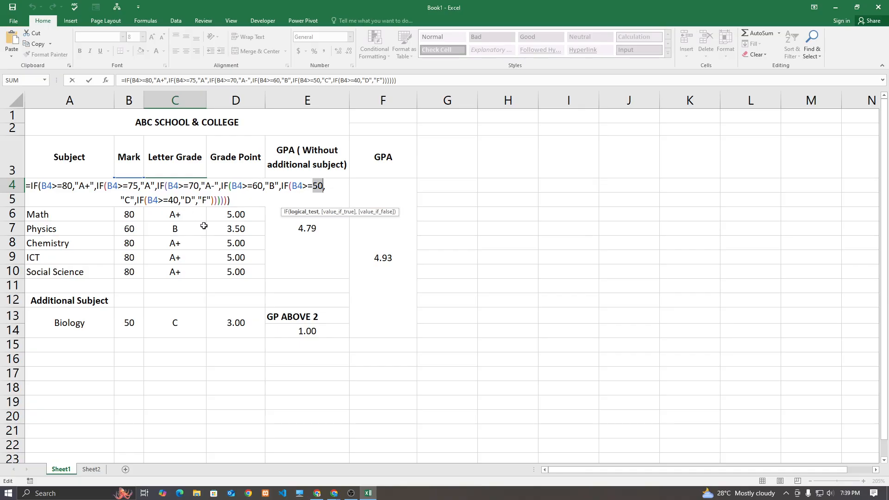
pyautogui.press('Escape')
pyautogui.click(509, 301)
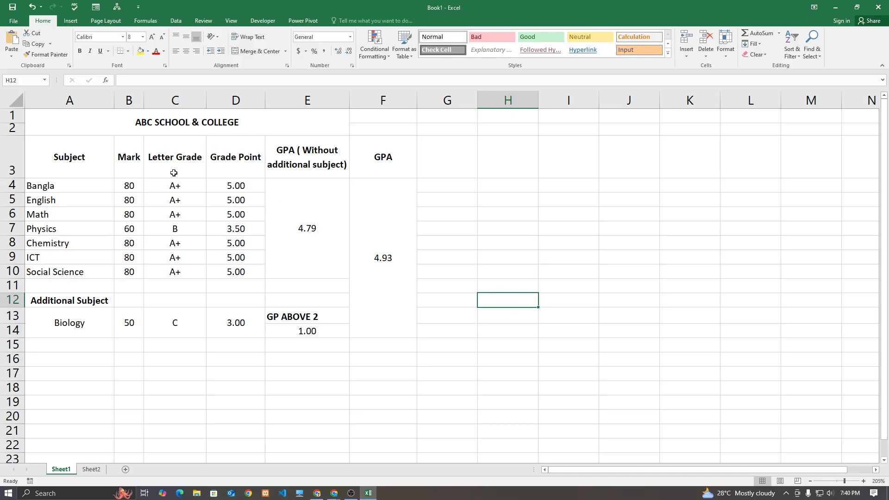
# - Review the greater-than-or-equal comparison in the letter grade formula in C4, and return to Sheet2
pyautogui.doubleClick(162, 181)
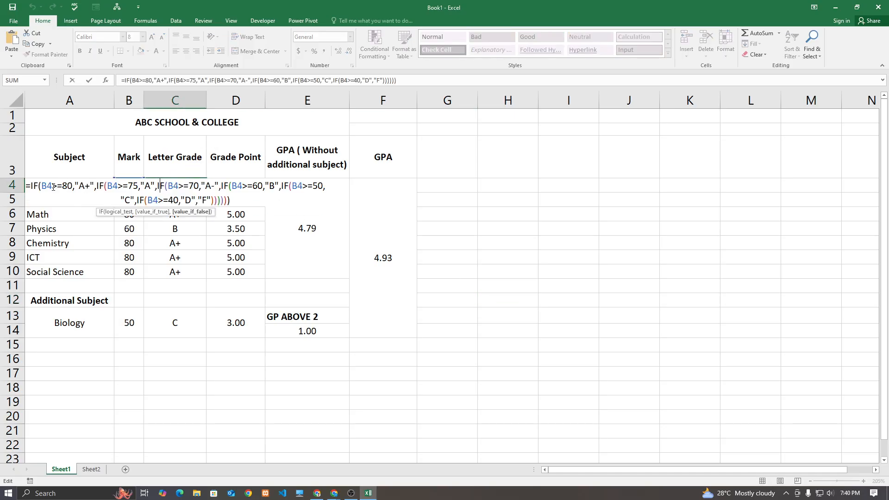
pyautogui.moveTo(53, 187); pyautogui.dragTo(62, 187)
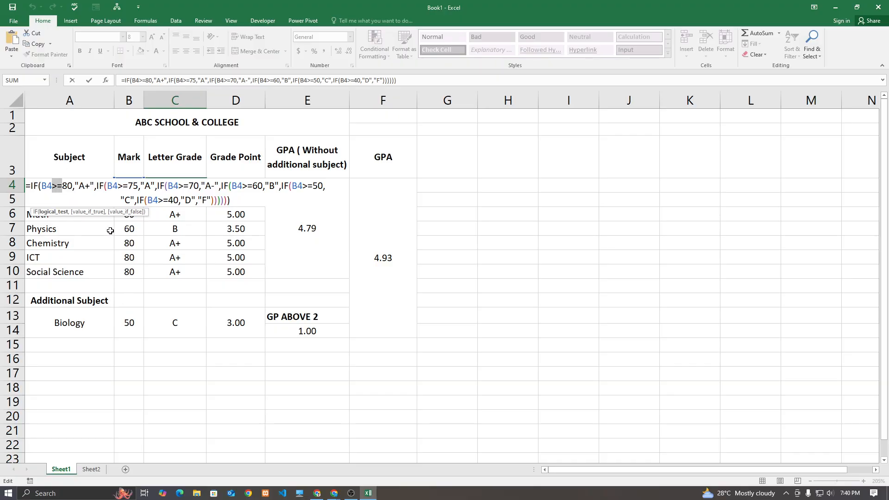
pyautogui.press('Escape')
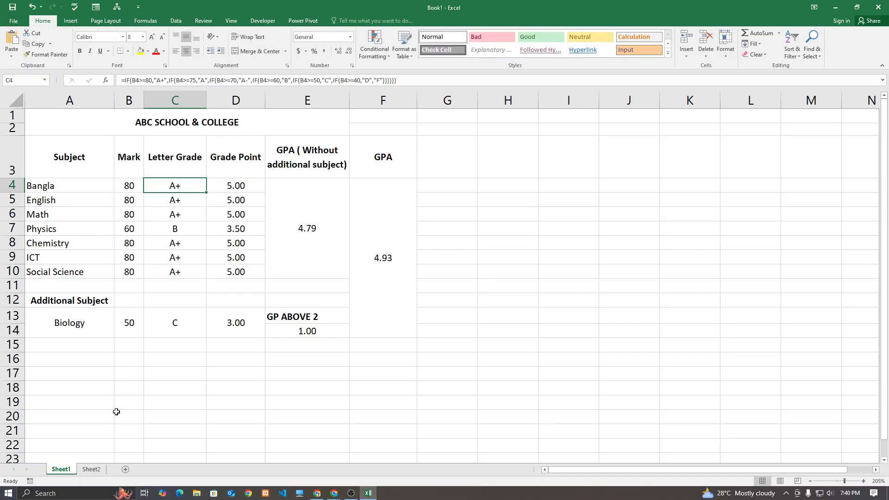
pyautogui.click(91, 469)
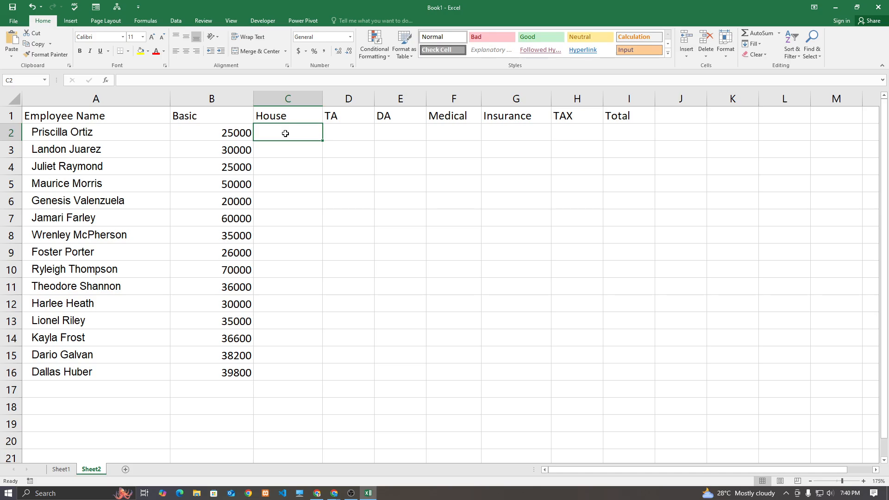
pyautogui.hotkey('alt', 'Tab')
pyautogui.hotkey('alt', 'Tab')
pyautogui.hotkey('alt', 'Tab')
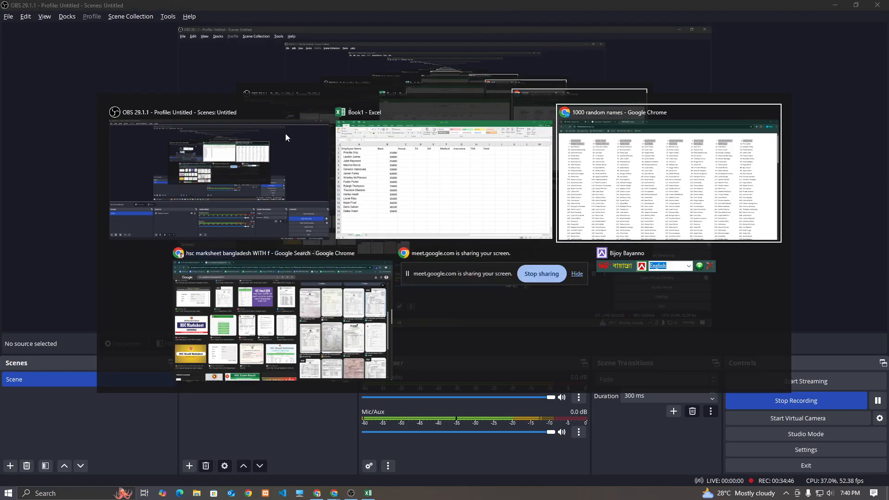
pyautogui.click(75, 5)
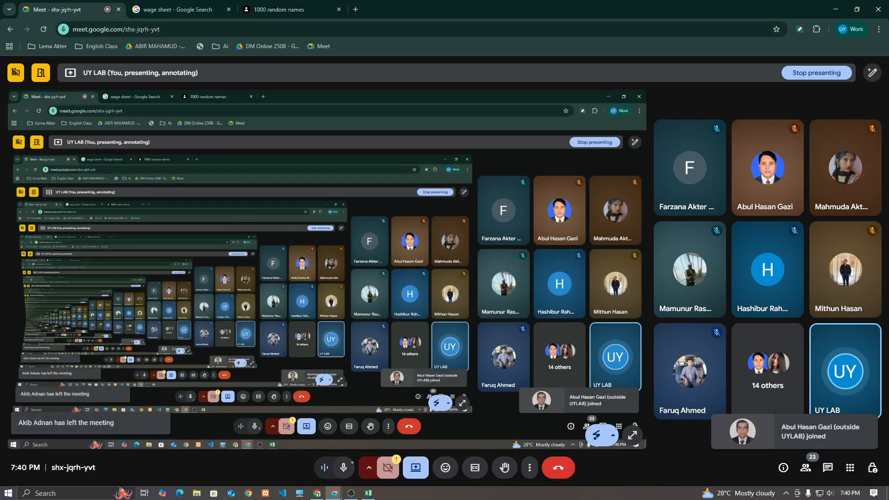
pyautogui.hotkey('alt', 'Tab')
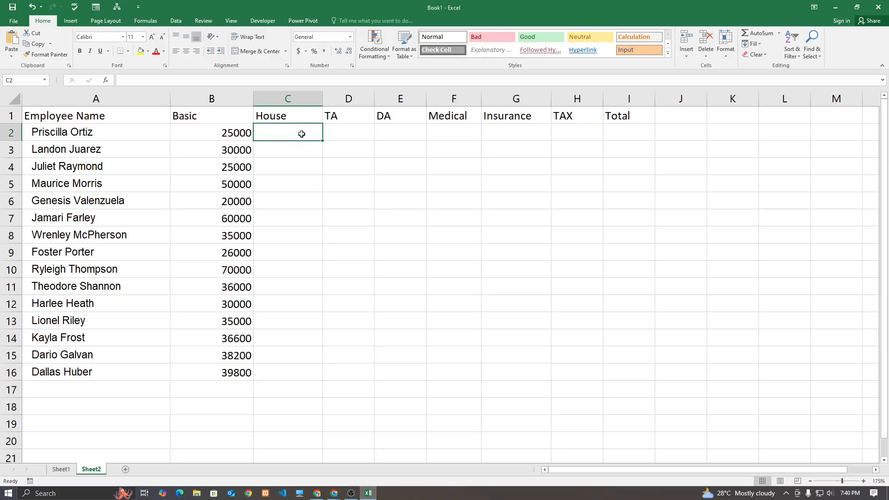
pyautogui.write('if')
pyautogui.press('Tab')
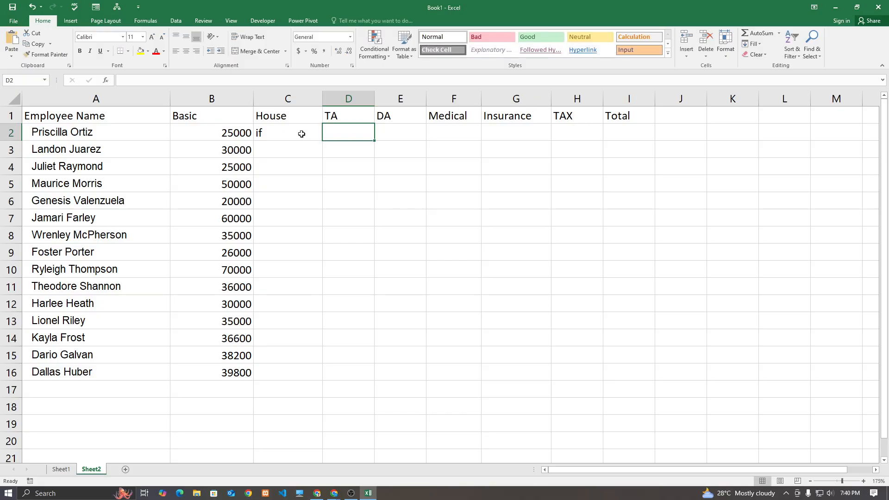
pyautogui.doubleClick(301, 134)
pyautogui.press('BackSpace')
pyautogui.press('BackSpace')
# - Start an IF formula in C2 that tests B2<=20000 and returns B2*3% when true
pyautogui.write('=i')
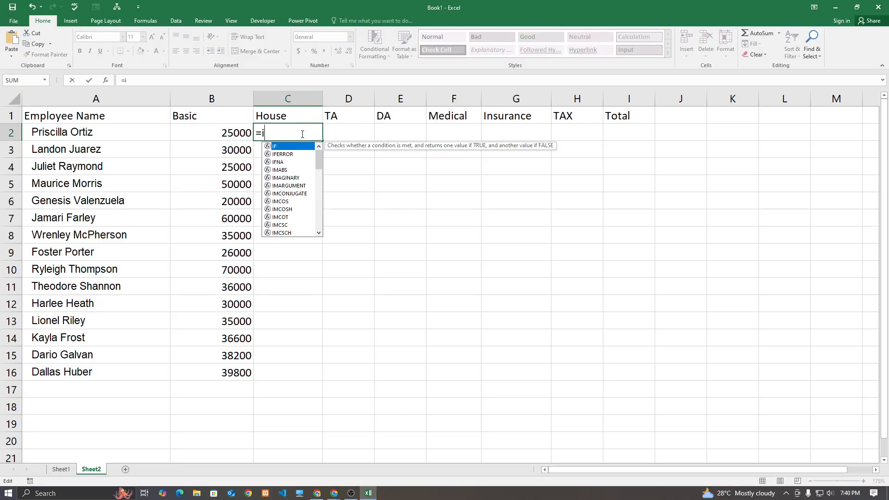
pyautogui.press('Tab')
pyautogui.click(213, 132)
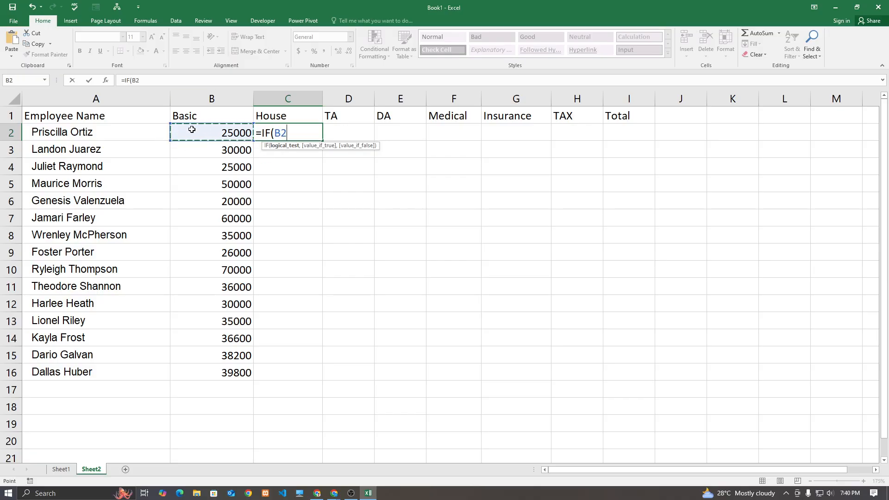
pyautogui.write('<=2000')
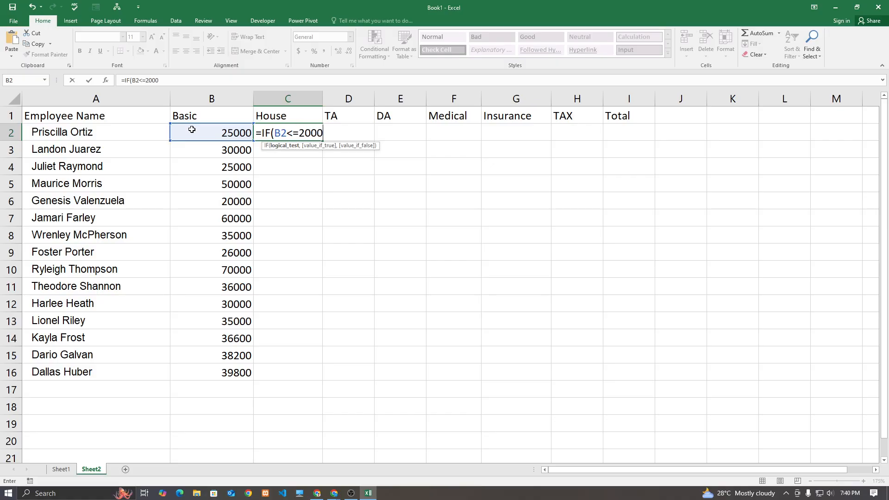
pyautogui.write('0,')
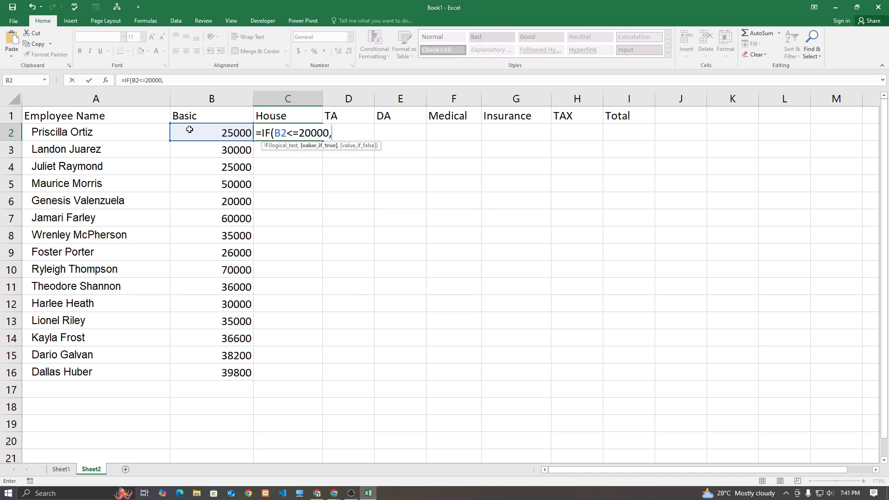
pyautogui.click(196, 131)
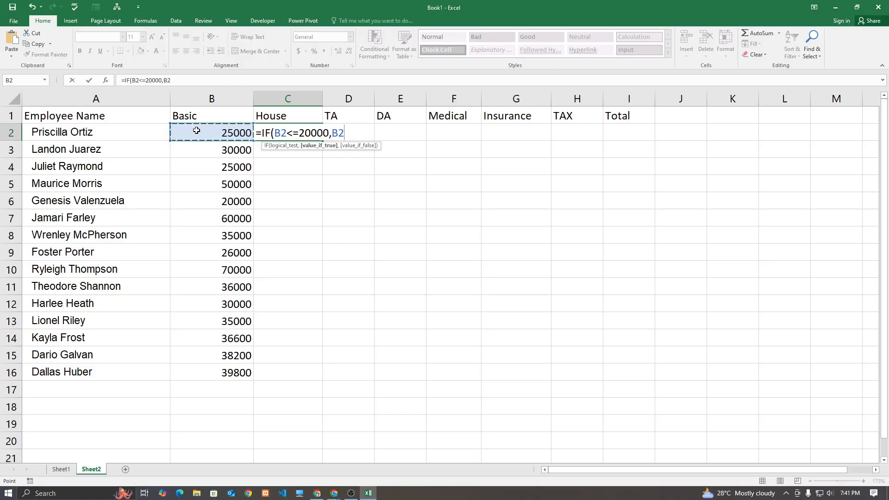
pyautogui.write('*3%')
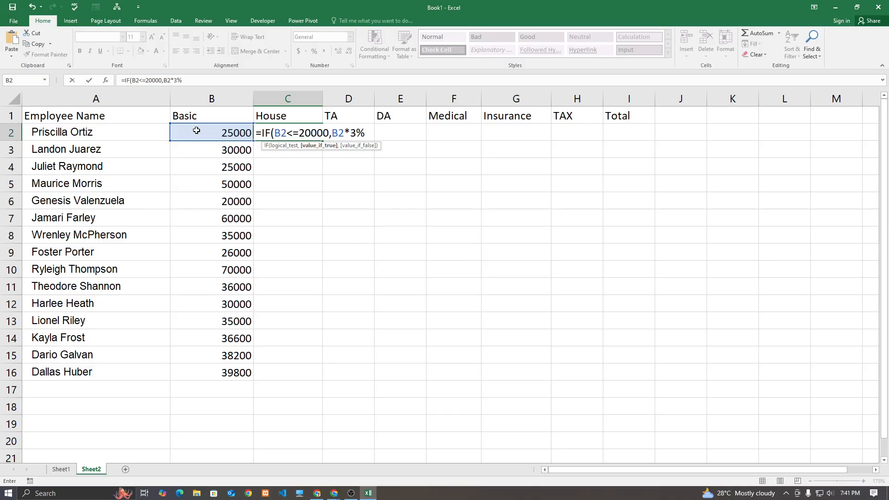
# - Nest a second IF as the false value in C2's formula, with the test B2<=3000 entered so far
pyautogui.write(',')
pyautogui.write('if')
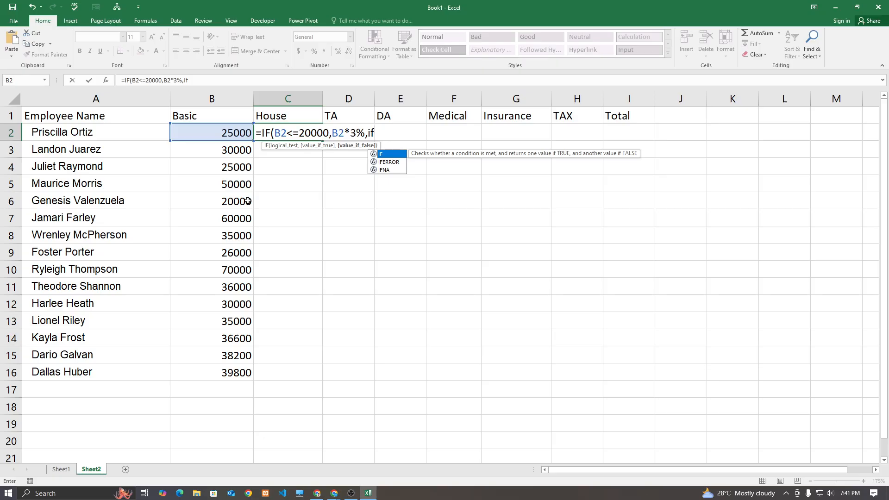
pyautogui.press('Tab')
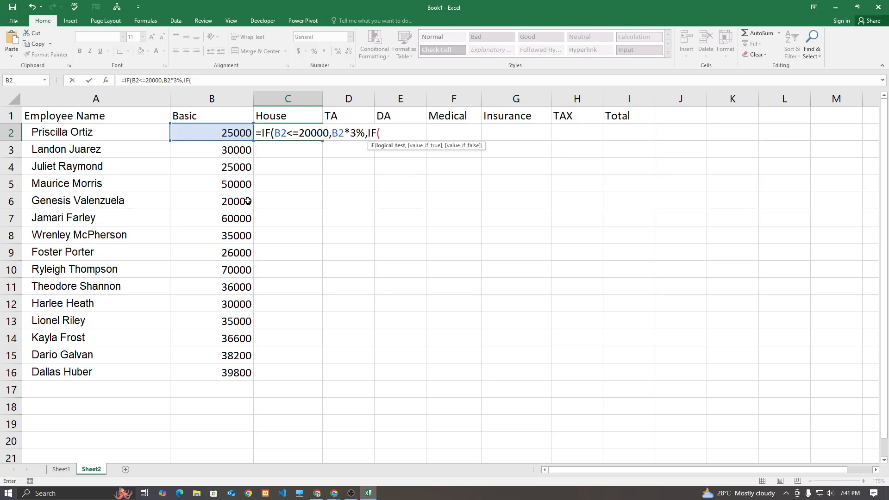
pyautogui.click(235, 133)
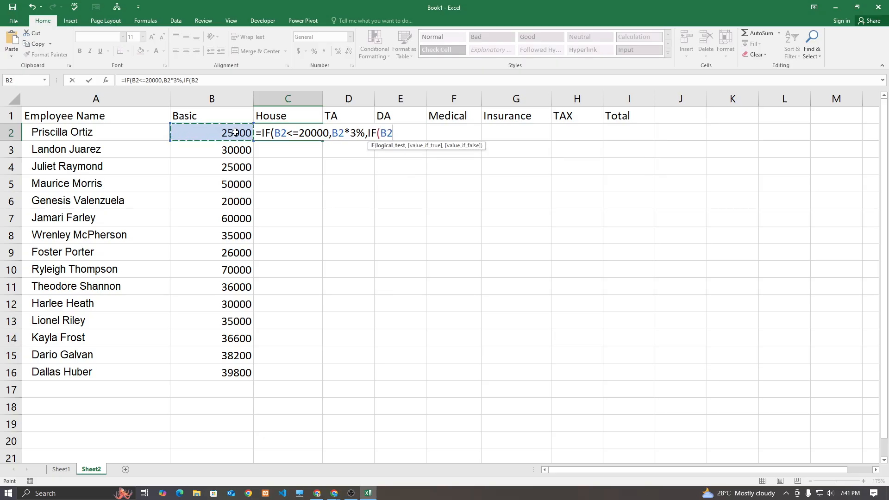
pyautogui.write('<=4000')
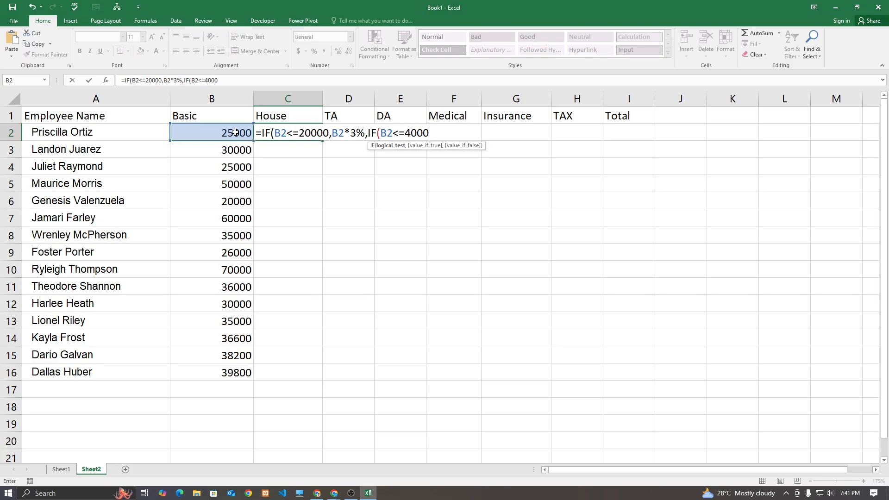
pyautogui.press('BackSpace')
pyautogui.press('BackSpace')
pyautogui.press('BackSpace')
pyautogui.press('BackSpace')
pyautogui.write('3000')
# - Set the rate of the 20000 tier in C2's formula to 30%
pyautogui.hotkey('alt', 'Tab')
pyautogui.hotkey('alt', 'Tab')
pyautogui.click(356, 138)
pyautogui.write('0')
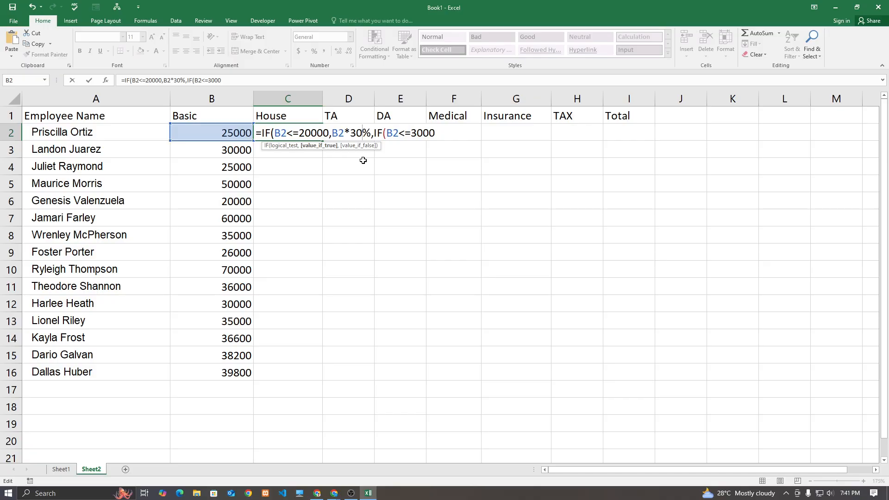
# - Complete the second IF test as B2<=30000 and make it return B2*40% when true
pyautogui.click(447, 134)
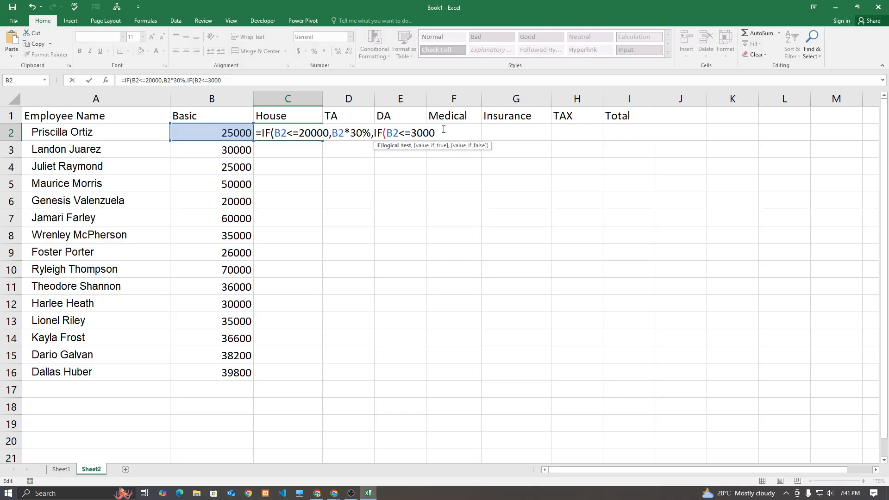
pyautogui.write('0,')
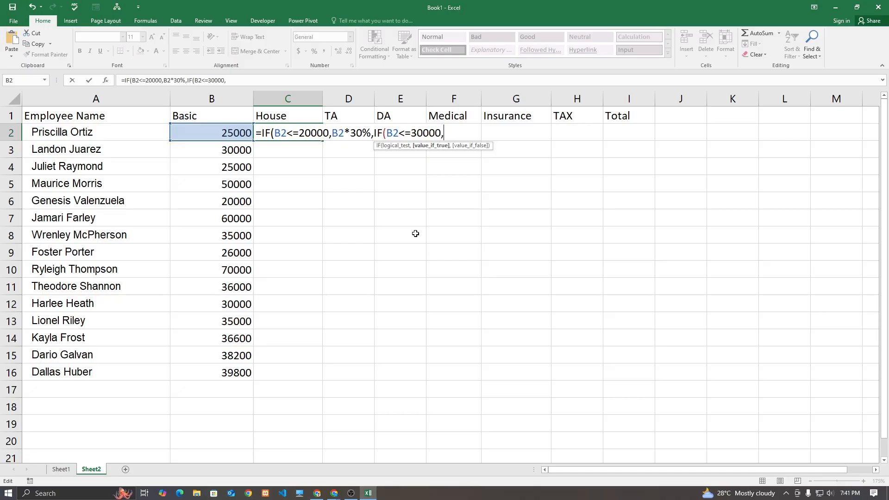
pyautogui.click(214, 131)
pyautogui.write('*')
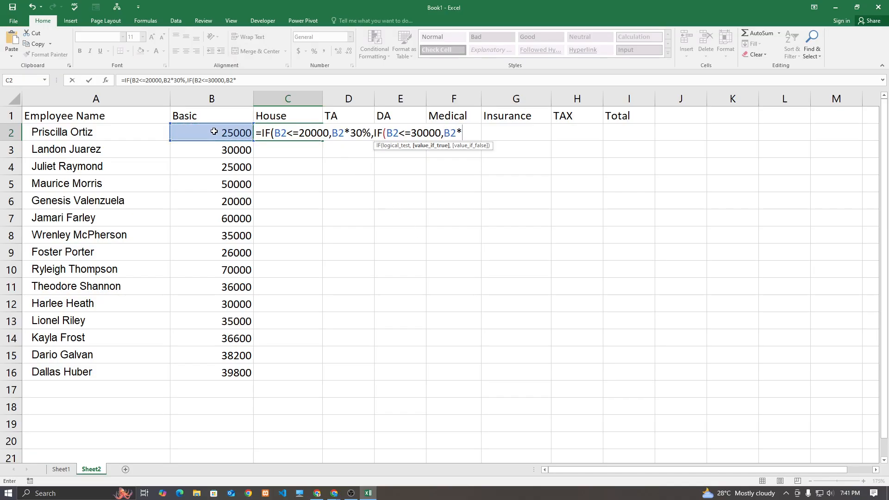
pyautogui.write('40%')
pyautogui.write(',')
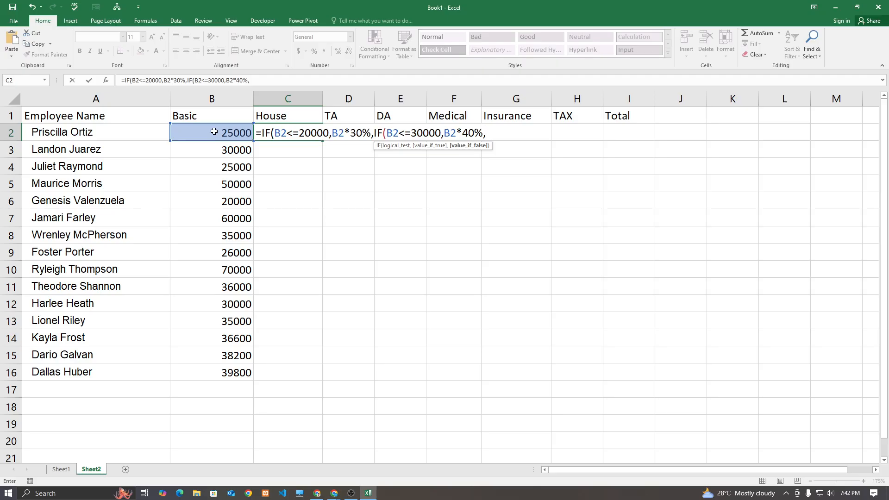
# - Nest a third IF in C2's formula testing B2<=40000, and begin its true value as B2 multiplied by a rate
pyautogui.write('IF(')
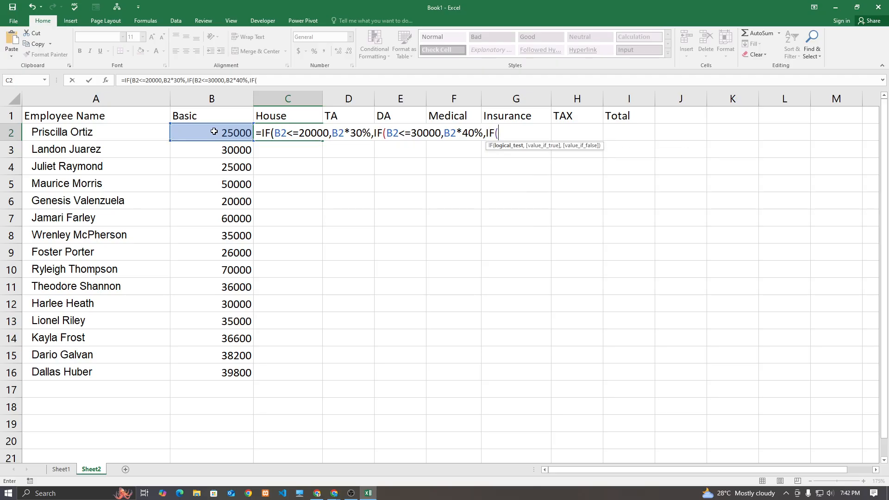
pyautogui.click(213, 132)
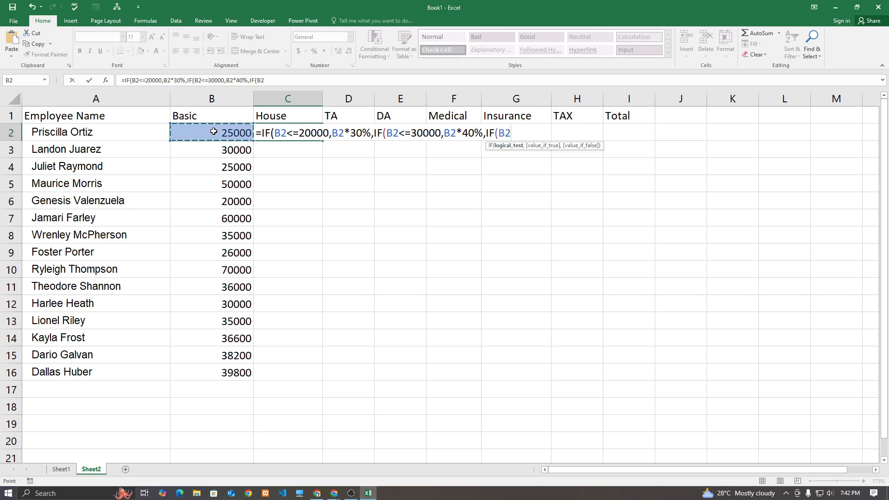
pyautogui.write('<=40000')
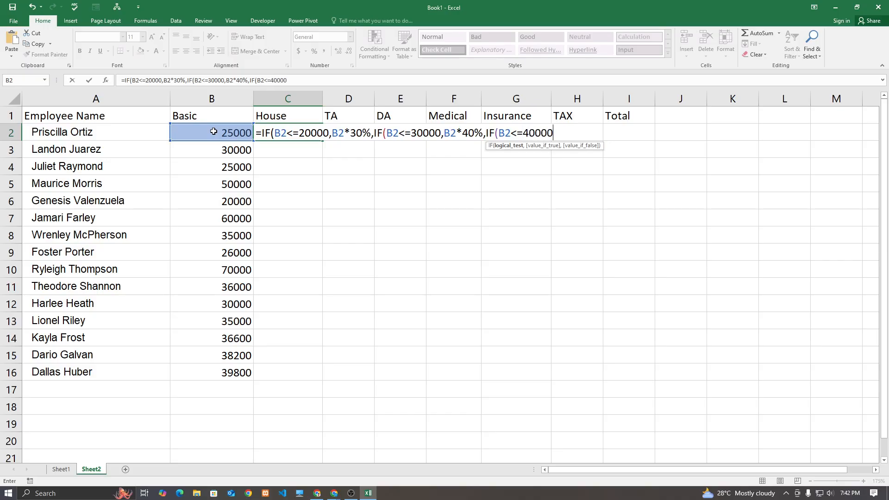
pyautogui.write(',')
pyautogui.click(213, 131)
pyautogui.write('*')
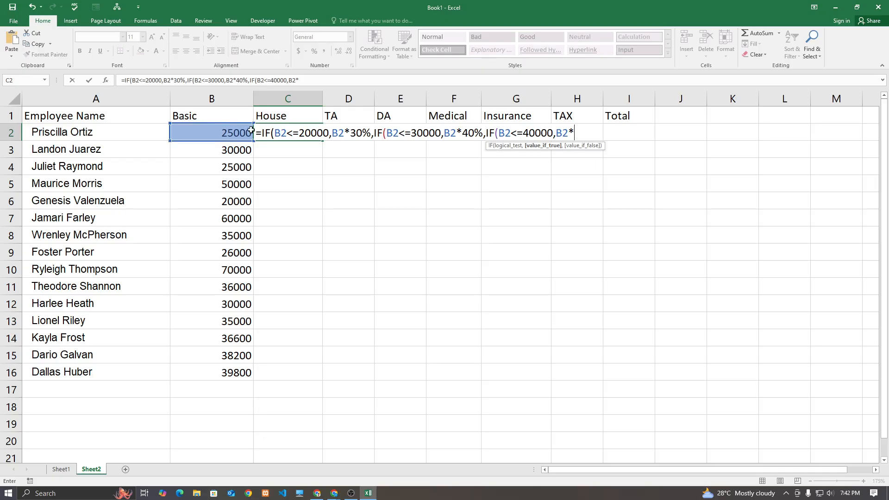
# - Set the rates of the 20000, 30000 and 40000 tiers in C2's formula to 35%, 38% and 40
pyautogui.click(362, 134)
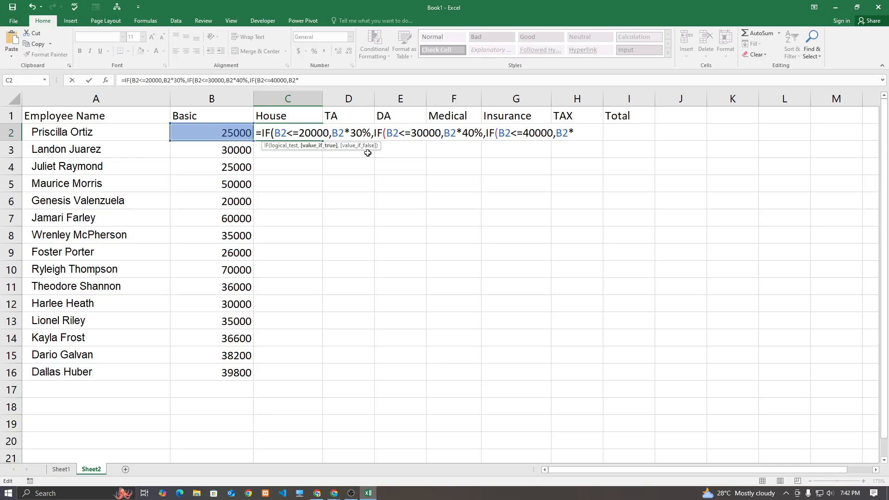
pyautogui.press('BackSpace')
pyautogui.write('5')
pyautogui.click(472, 134)
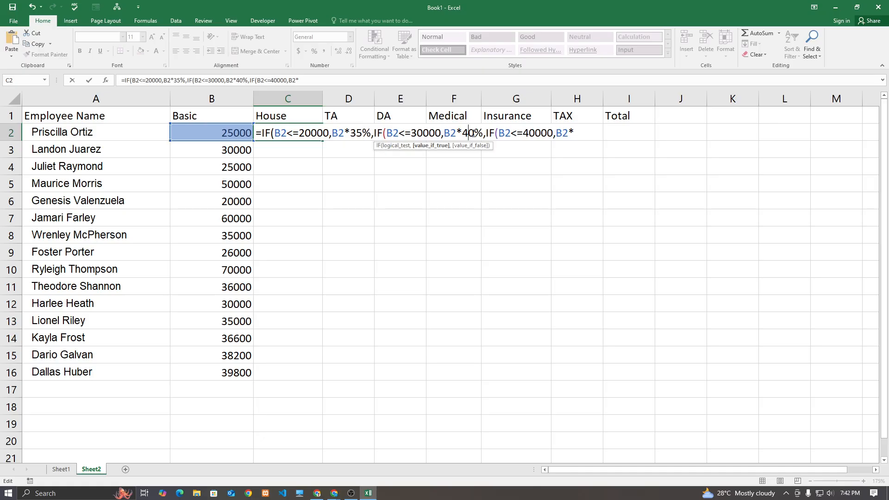
pyautogui.press('BackSpace')
pyautogui.press('BackSpace')
pyautogui.write('38')
pyautogui.click(572, 133)
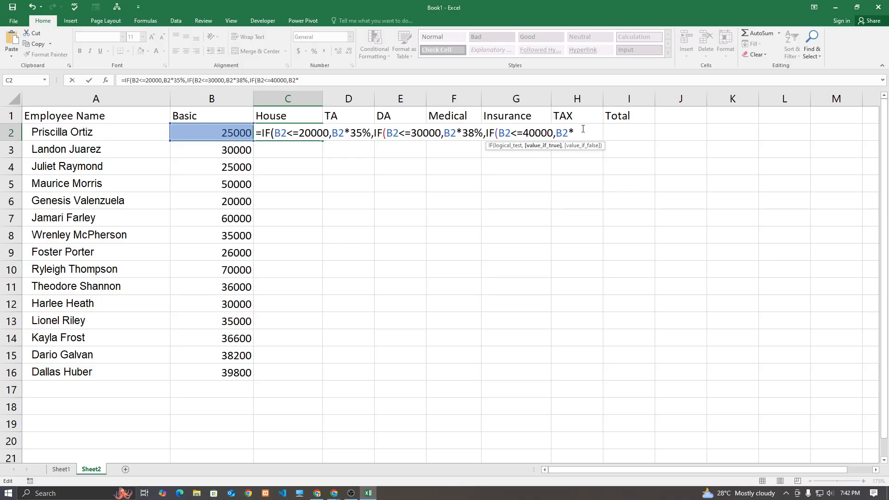
pyautogui.write('40')
# - Revise the rates of the 20000, 30000 and 40000 tiers in C2's formula to 32%, 35% and 38
pyautogui.click(357, 132)
pyautogui.press('BackSpace')
pyautogui.write('2')
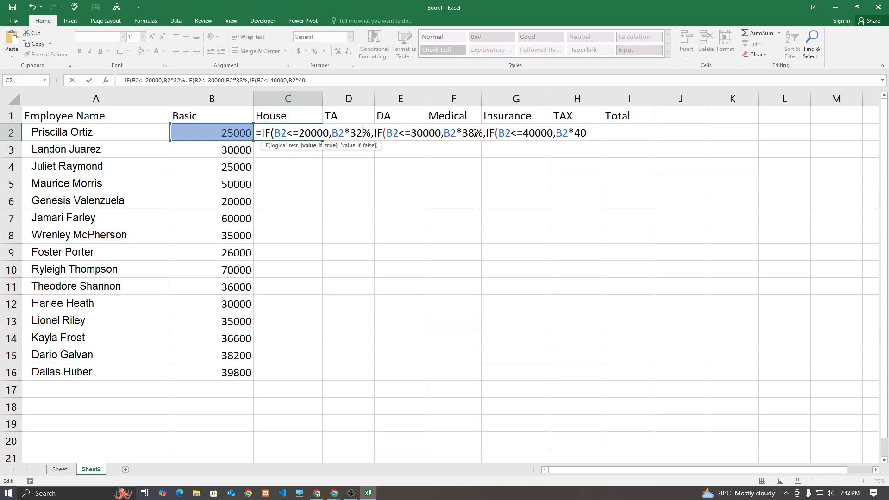
pyautogui.click(475, 133)
pyautogui.press('BackSpace')
pyautogui.write('5')
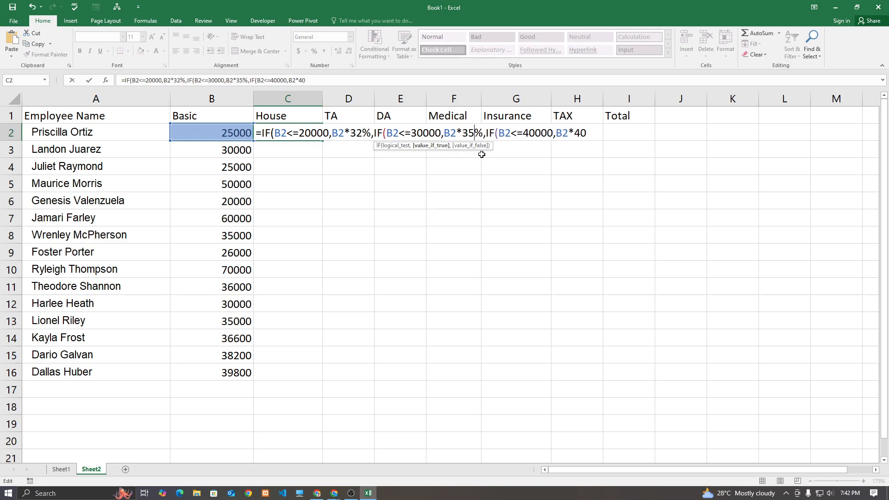
pyautogui.click(586, 133)
pyautogui.press('BackSpace')
pyautogui.press('BackSpace')
pyautogui.write('38')
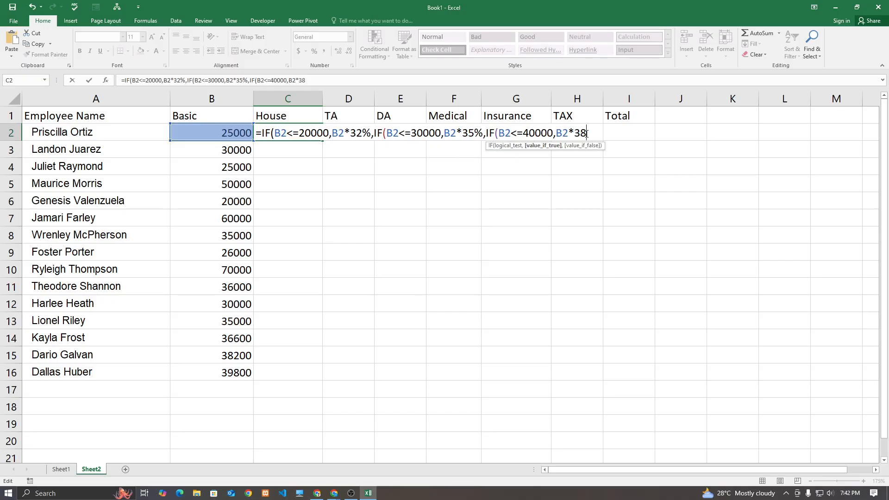
# - Make the third rate a percentage, add B2*40% as the final false value, and close and enter the nested IF formula
pyautogui.write('%,')
pyautogui.click(241, 133)
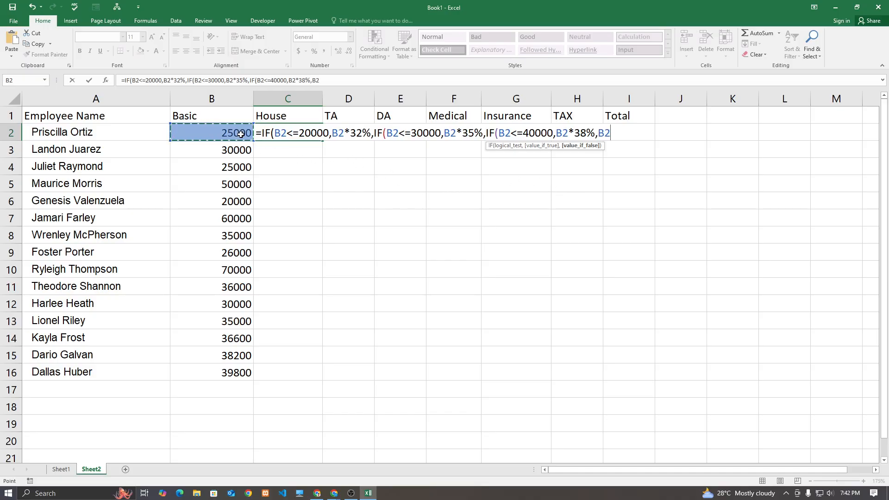
pyautogui.write('*40%')
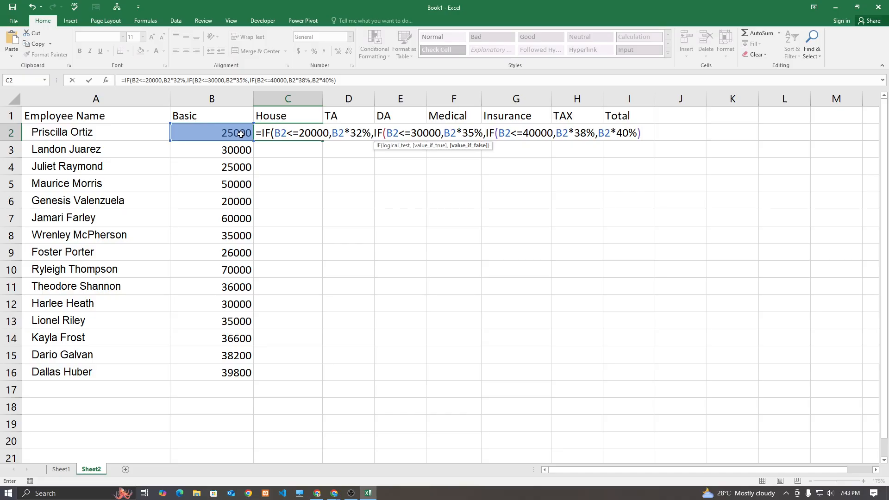
pyautogui.write(')')
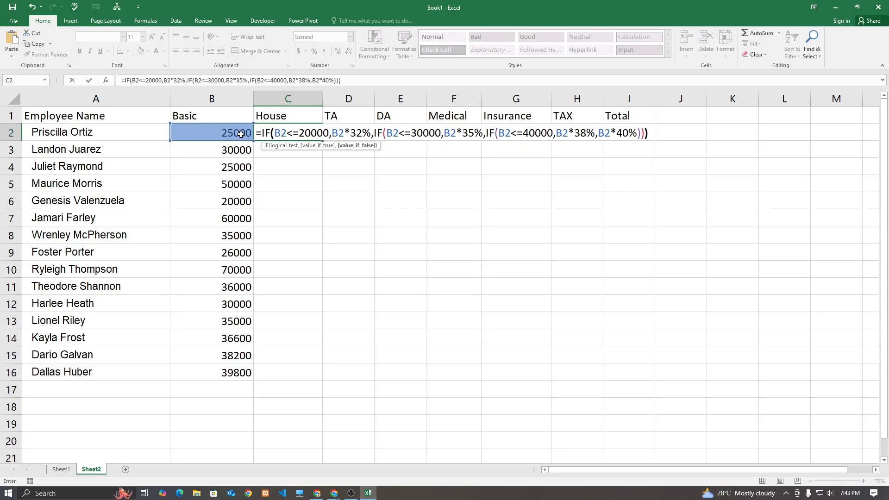
pyautogui.press('Return')
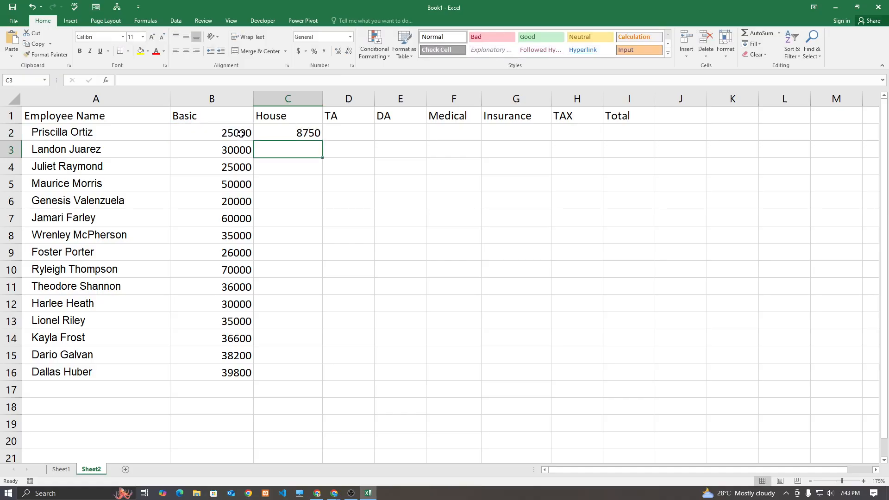
# - Fill the house allowance formula from C2 down to C16
pyautogui.click(259, 131)
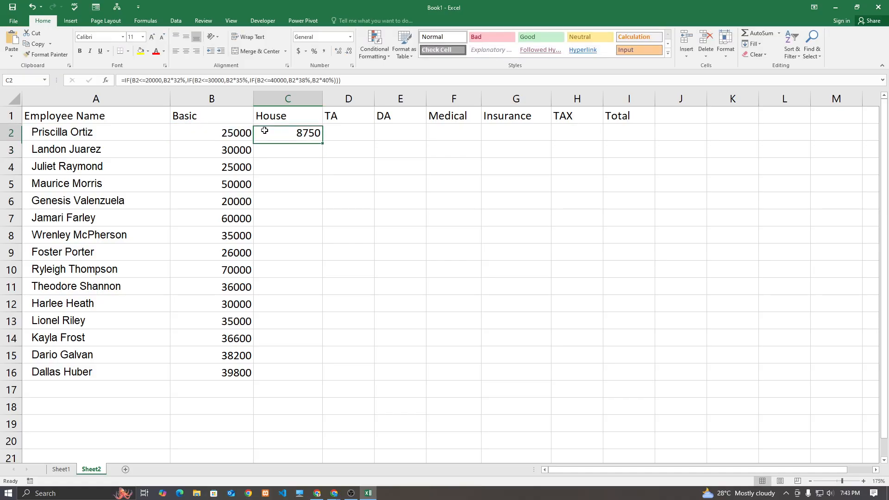
pyautogui.doubleClick(322, 139)
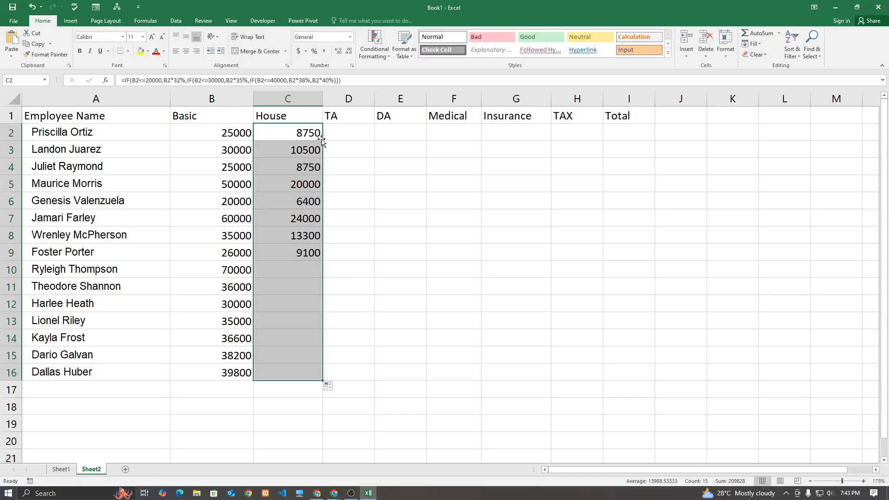
pyautogui.click(334, 278)
# - Check the calculated house allowances against the basic salaries row by row from row 7 down to row 15
pyautogui.click(227, 218)
pyautogui.click(225, 238)
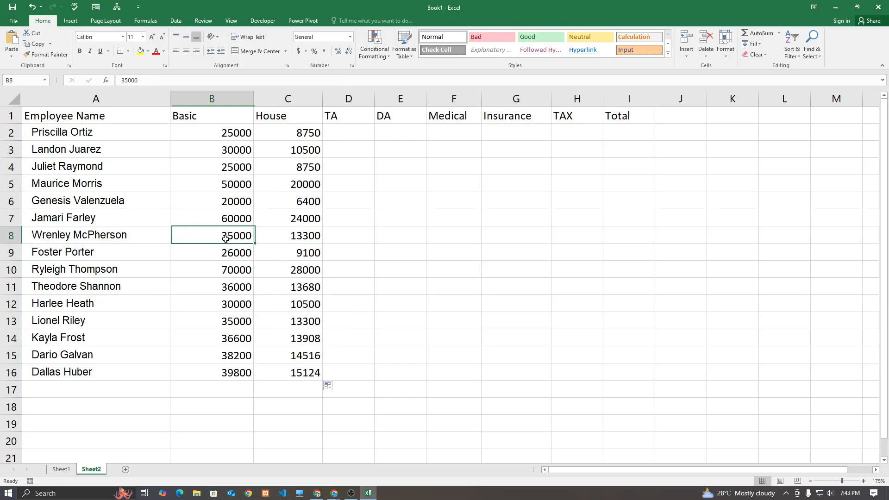
pyautogui.press('Tab')
pyautogui.press('Return')
pyautogui.press('Tab')
pyautogui.press('Return')
pyautogui.press('Tab')
pyautogui.press('Return')
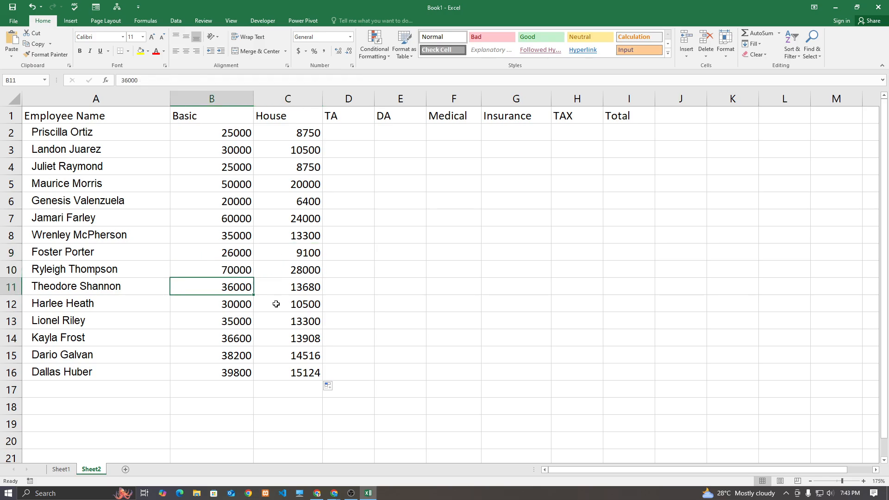
pyautogui.press('Tab')
pyautogui.press('Return')
pyautogui.press('Tab')
pyautogui.press('Return')
pyautogui.press('Tab')
pyautogui.press('Return')
pyautogui.press('Tab')
pyautogui.press('Return')
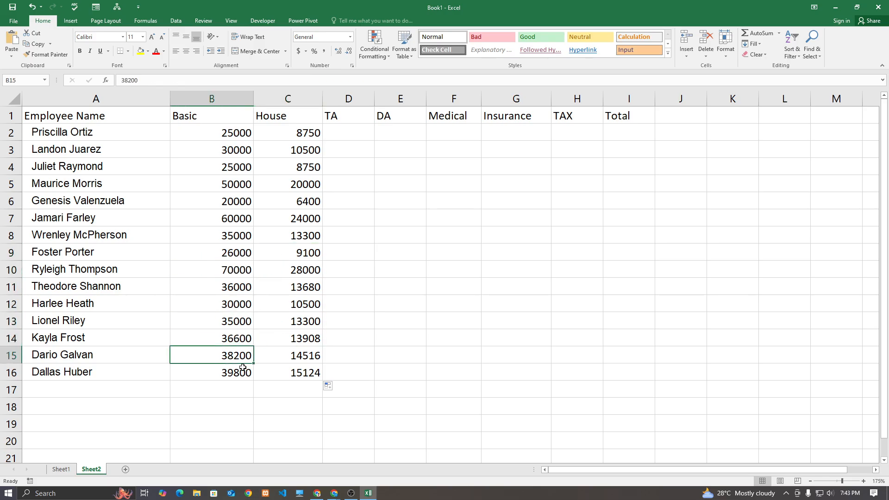
# - Check the calculated house allowances against the basic salaries in rows 16, 9 and 6
pyautogui.click(261, 366)
pyautogui.click(230, 253)
pyautogui.click(267, 253)
pyautogui.click(235, 203)
pyautogui.click(277, 202)
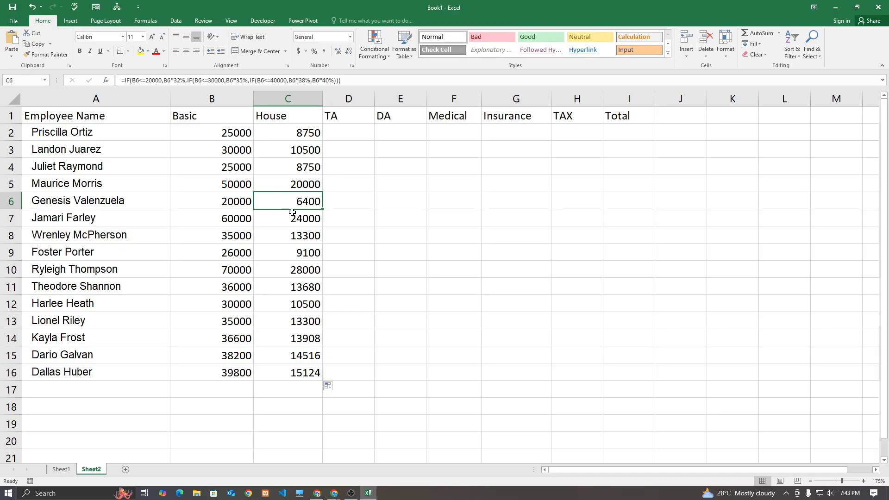
# - Copy the nested IF formula text from C2 into D2, the first TA cell, keeping its B2 references
pyautogui.click(326, 138)
pyautogui.doubleClick(305, 133)
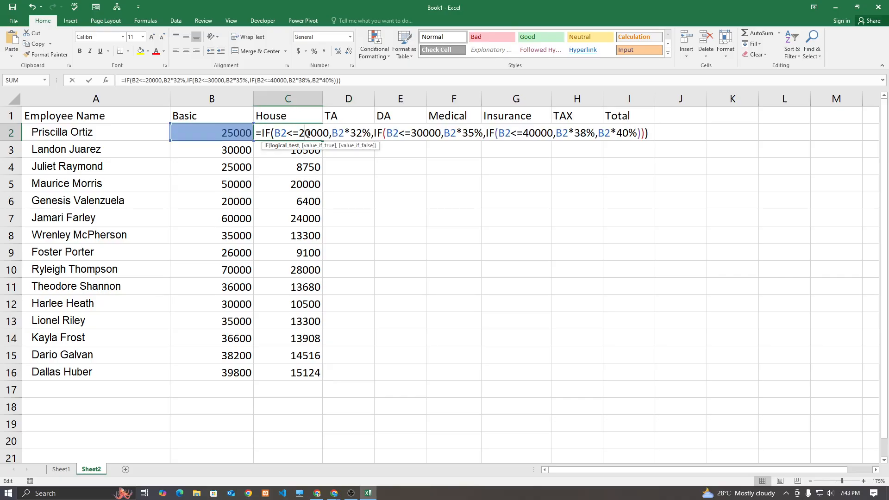
pyautogui.moveTo(648, 134); pyautogui.dragTo(255, 135)
pyautogui.hotkey('ctrl', 'c')
pyautogui.press('Escape')
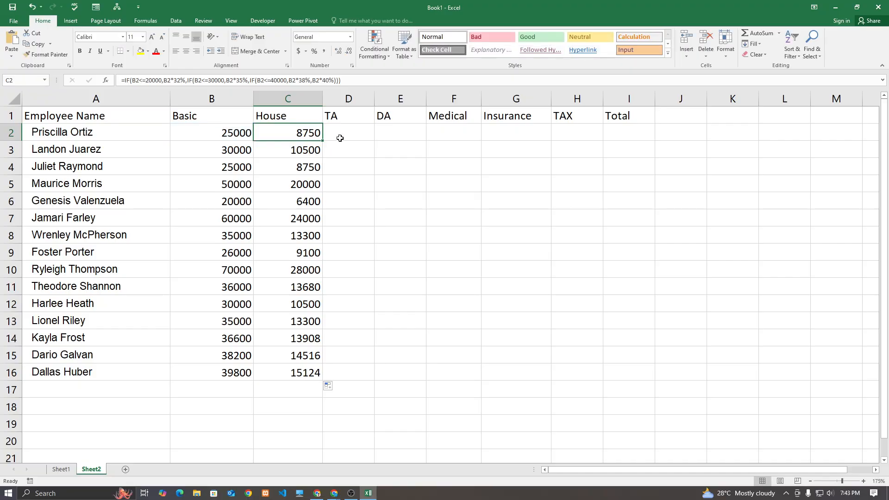
pyautogui.doubleClick(343, 135)
pyautogui.hotkey('ctrl', 'v')
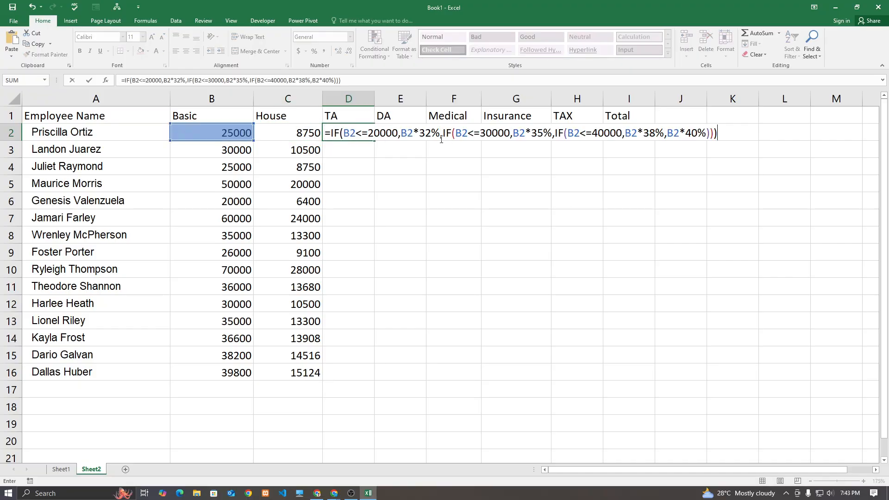
# - Set the rate of the 20000 tier in D2's formula to 5%
pyautogui.click(425, 134)
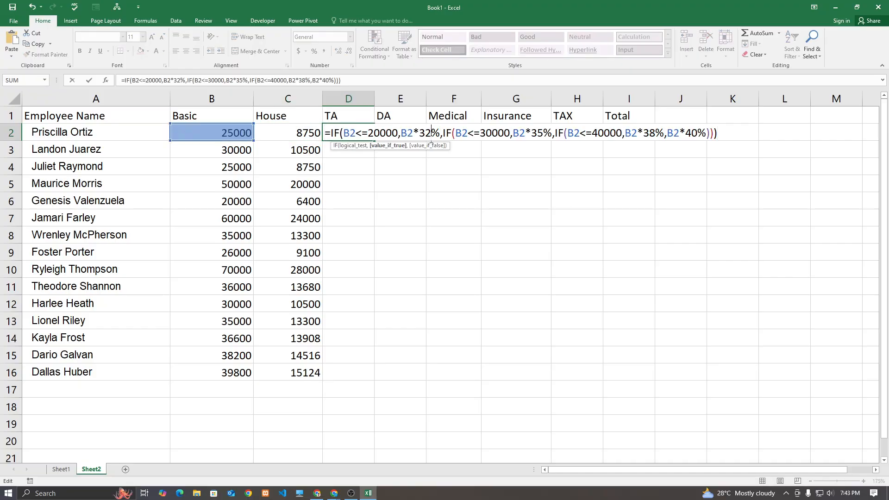
pyautogui.click(533, 135)
pyautogui.click(643, 134)
pyautogui.click(697, 134)
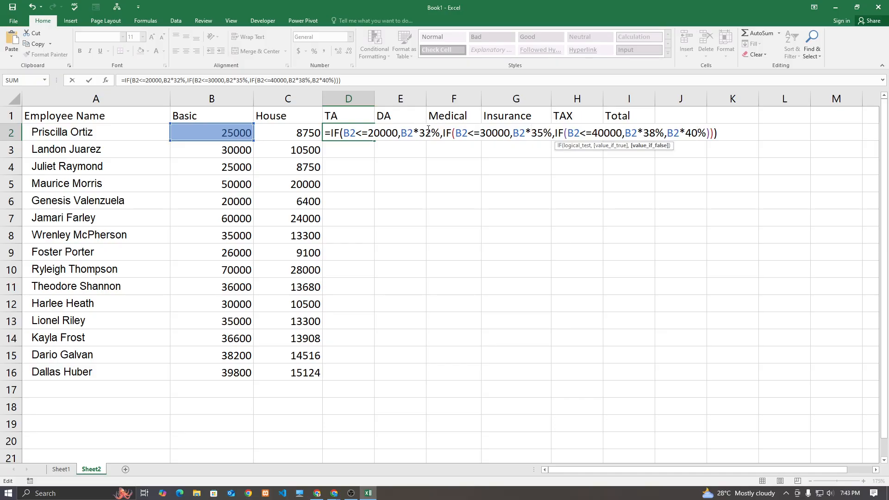
pyautogui.click(428, 132)
pyautogui.press('BackSpace')
pyautogui.press('BackSpace')
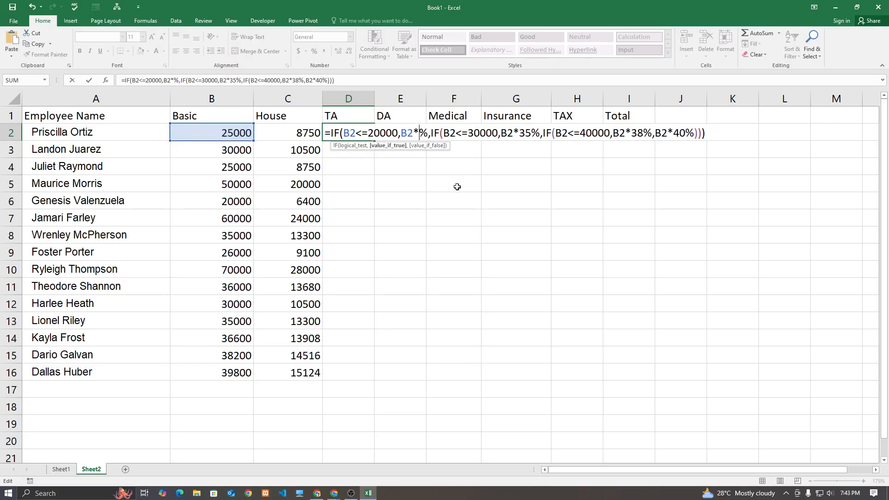
pyautogui.write('5')
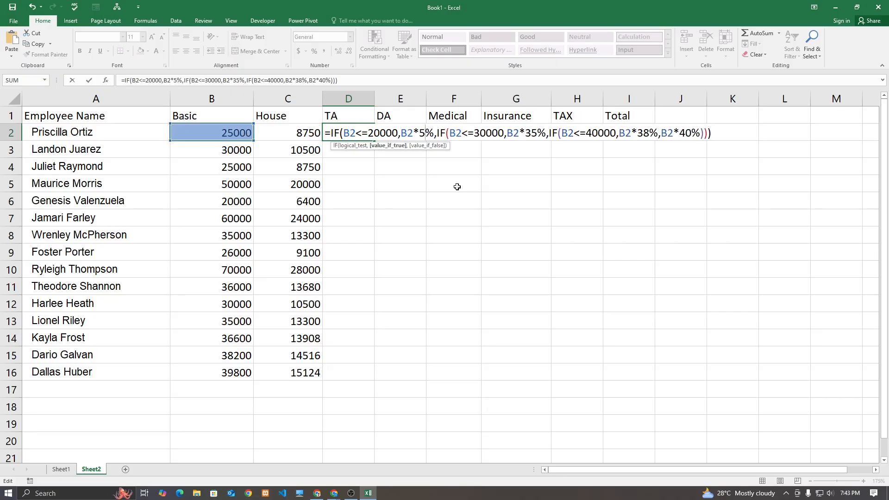
# - Set the remaining rates in D2's formula to 7%, 8% and 10%, and fill the entered formula down to D16
pyautogui.doubleClick(536, 134)
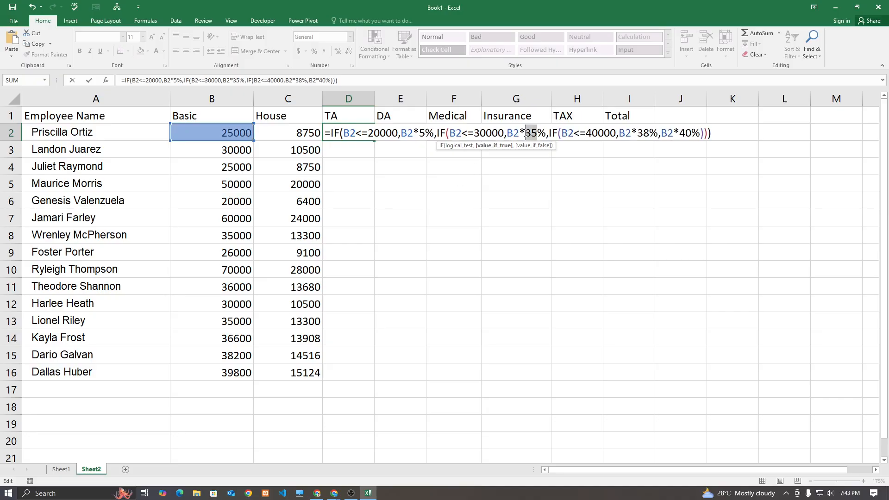
pyautogui.write('7')
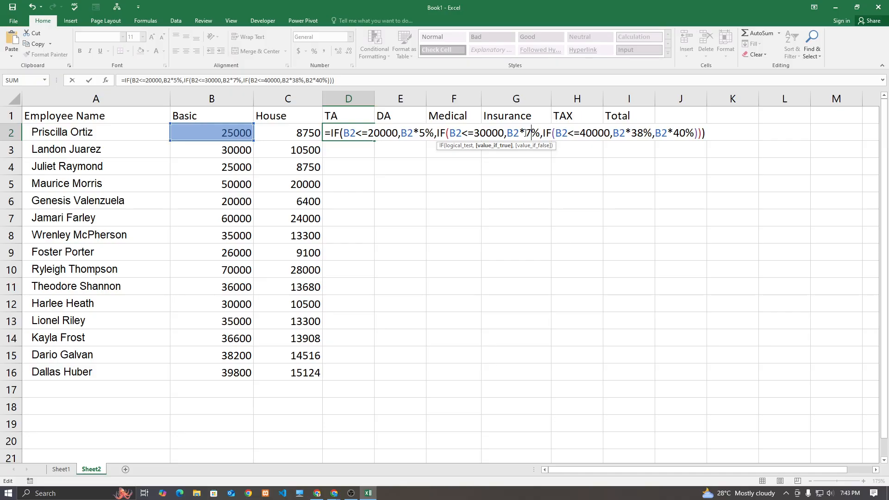
pyautogui.doubleClick(638, 134)
pyautogui.write('8')
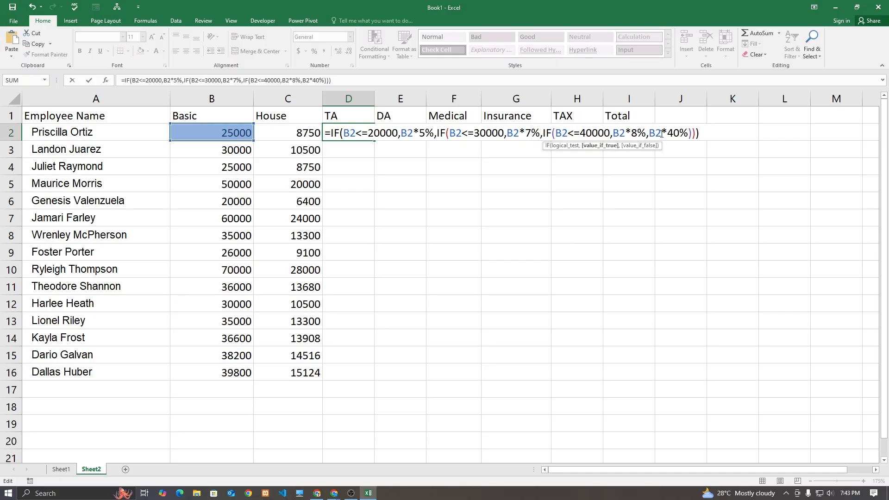
pyautogui.doubleClick(677, 133)
pyautogui.write('10')
pyautogui.press('Return')
pyautogui.click(365, 135)
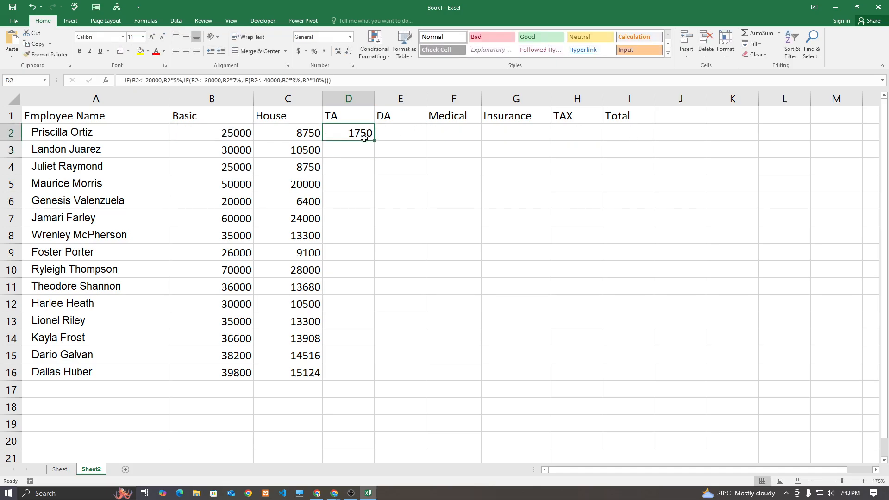
pyautogui.doubleClick(373, 140)
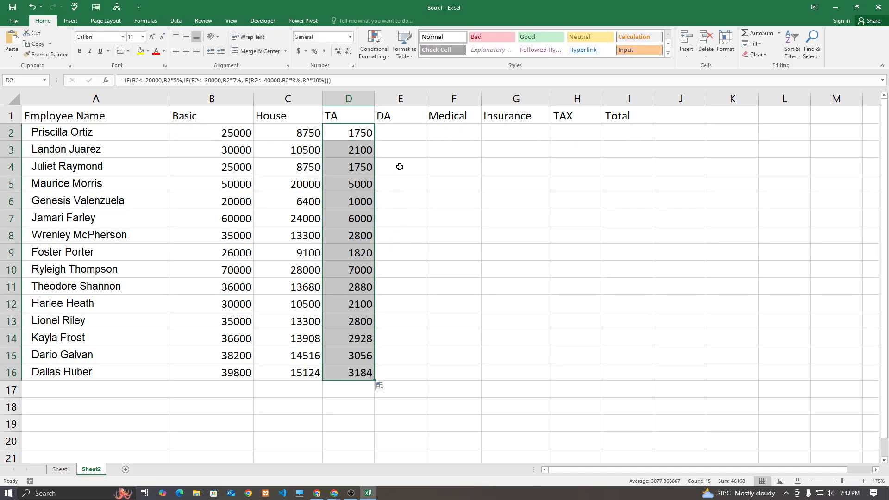
# - Copy D2's formula text unchanged into E2 for the DA allowance and fill it down to E16
pyautogui.doubleClick(348, 132)
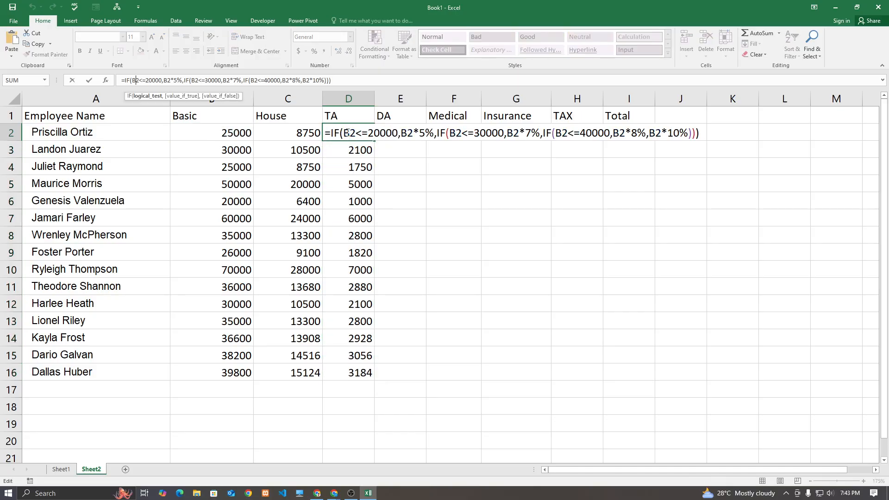
pyautogui.moveTo(702, 131); pyautogui.dragTo(329, 133)
pyautogui.click(405, 161)
pyautogui.press('Escape')
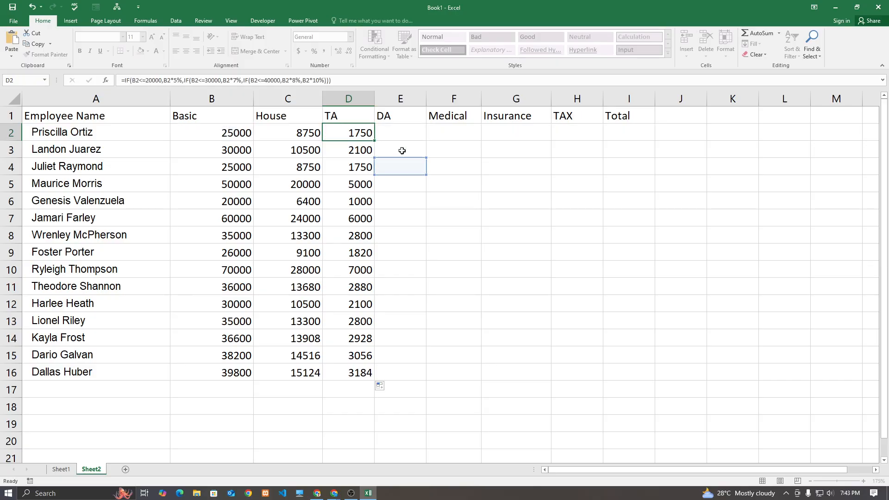
pyautogui.click(399, 133)
pyautogui.write('=IF(B2<=20000,B2*5%,IF(B2<=30000,B2*7%,IF(B2<=40000,B2*8%,B2*10%)))')
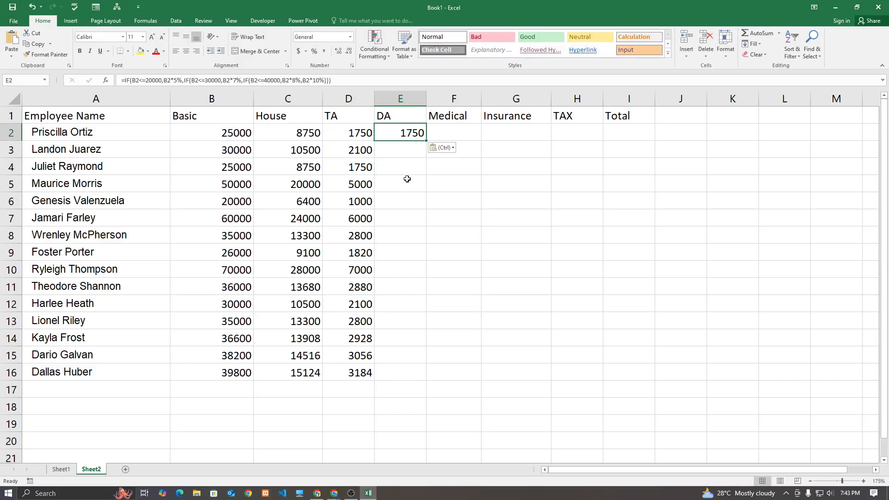
pyautogui.doubleClick(426, 142)
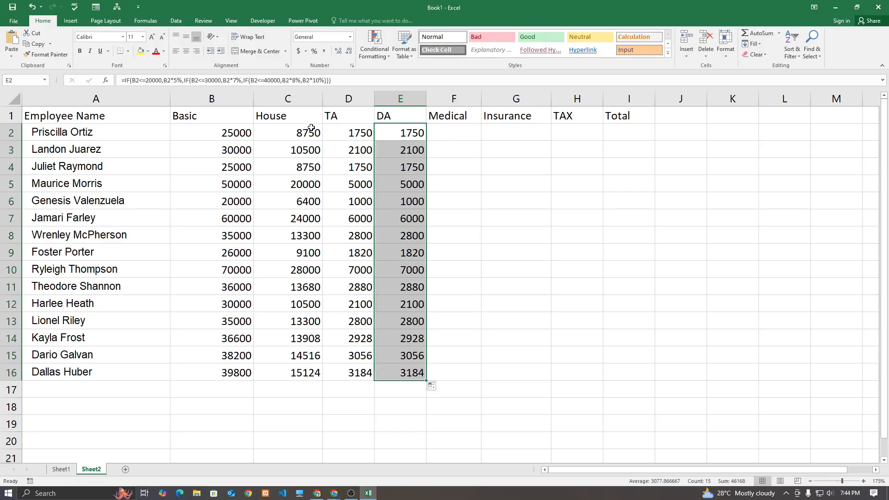
# - Fit the Basic column's width to its contents, leaving it slightly wider than the values
pyautogui.click(250, 99)
pyautogui.doubleClick(250, 99)
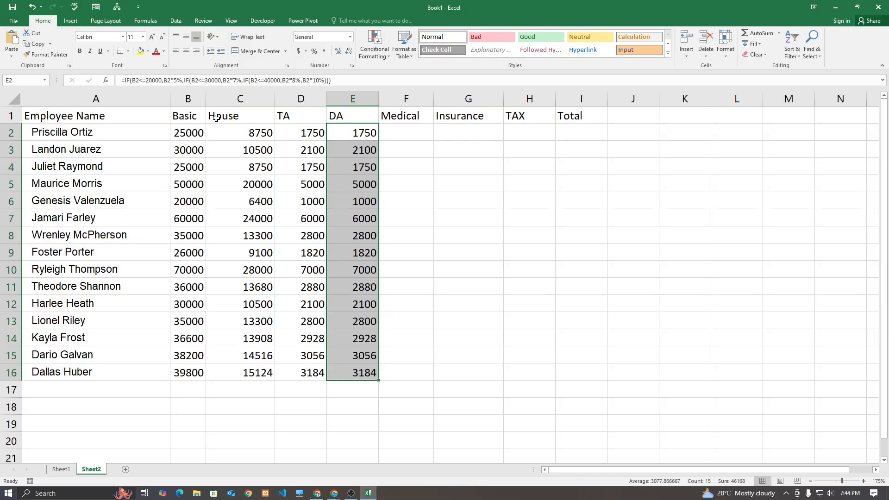
pyautogui.moveTo(206, 102); pyautogui.dragTo(215, 101)
# - Paste the copied tiered IF formula into F2 under Medical and set its 20000 tier rate to 10%
pyautogui.click(417, 133)
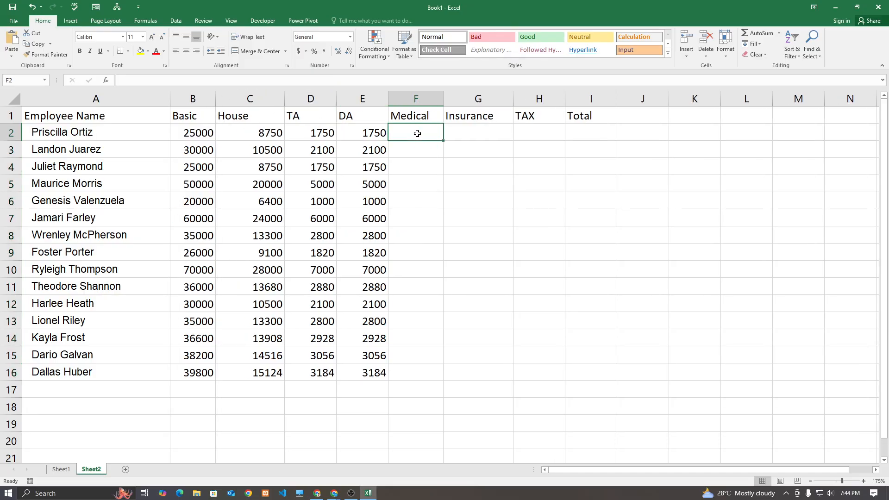
pyautogui.doubleClick(417, 133)
pyautogui.write('=IF(B2<=20000,B2*5%,IF(B2<=30000,B2*7%,IF(B2<=40000,B2*8%,B2*10%)))')
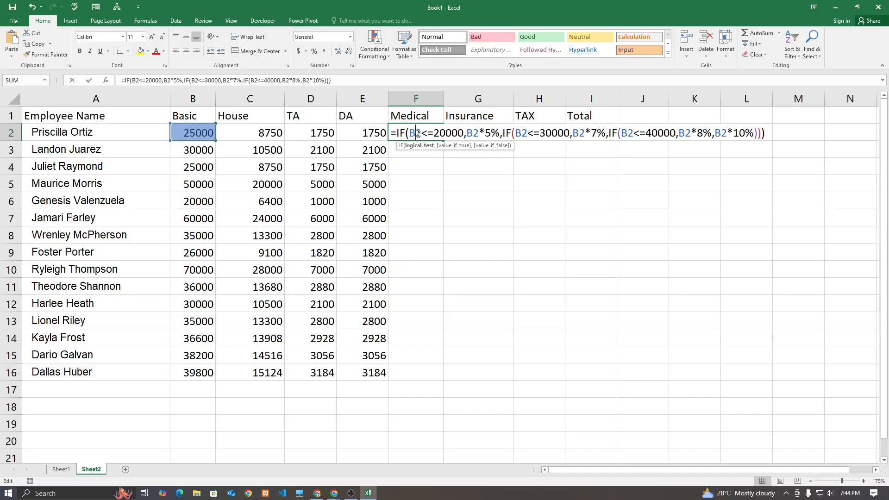
pyautogui.click(483, 133)
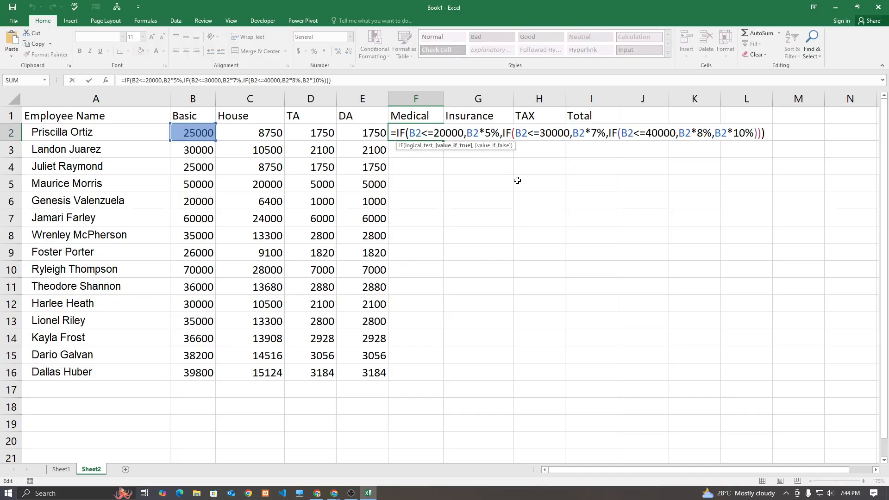
pyautogui.press('BackSpace')
pyautogui.write('10')
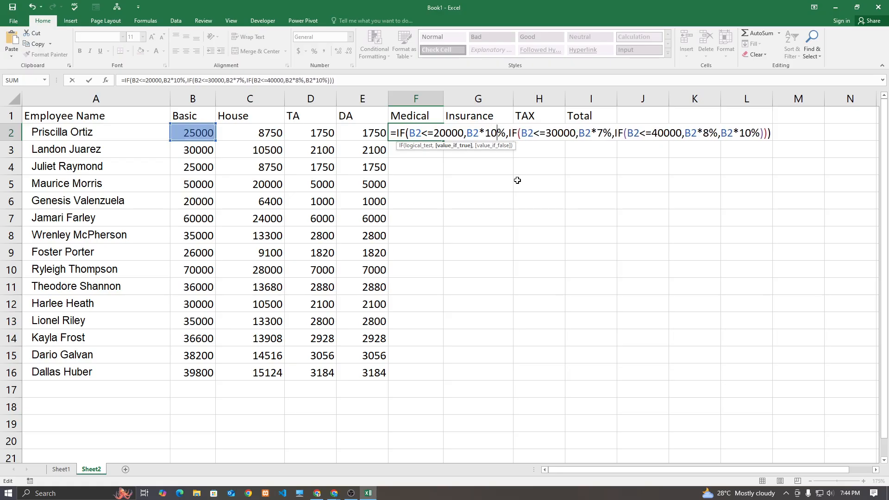
# - Set the rates of the 30000 and 40000 tiers in F2's formula to 12% and 14%
pyautogui.press('Right')
pyautogui.press('Right')
pyautogui.press('Right')
pyautogui.press('Right')
pyautogui.press('Right')
pyautogui.press('Right')
pyautogui.press('Right')
pyautogui.press('Right')
pyautogui.press('Right')
pyautogui.press('Right')
pyautogui.press('Right')
pyautogui.press('Right')
pyautogui.press('Right')
pyautogui.press('Right')
pyautogui.press('Right')
pyautogui.press('Right')
pyautogui.press('Right')
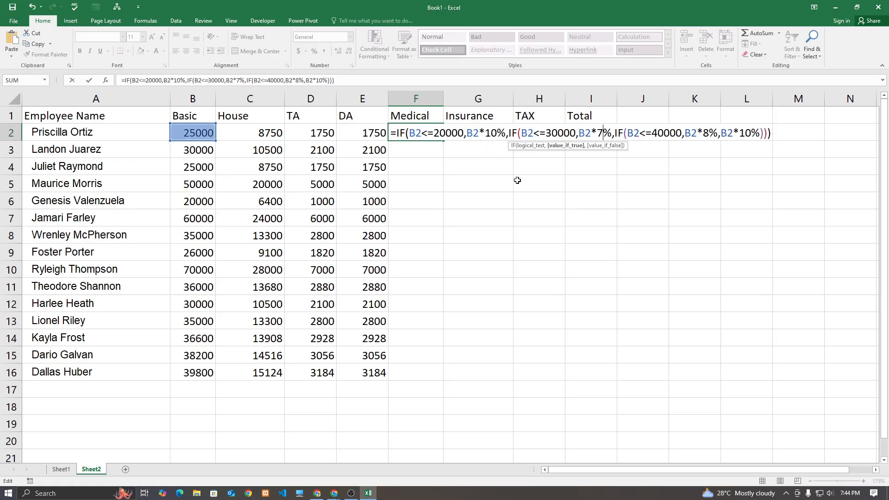
pyautogui.press('BackSpace')
pyautogui.write('12')
pyautogui.press('Right')
pyautogui.press('Right')
pyautogui.press('Right')
pyautogui.press('Right')
pyautogui.press('Right')
pyautogui.press('Right')
pyautogui.press('Right')
pyautogui.press('Right')
pyautogui.press('Right')
pyautogui.press('Right')
pyautogui.press('Right')
pyautogui.press('Right')
pyautogui.press('Right')
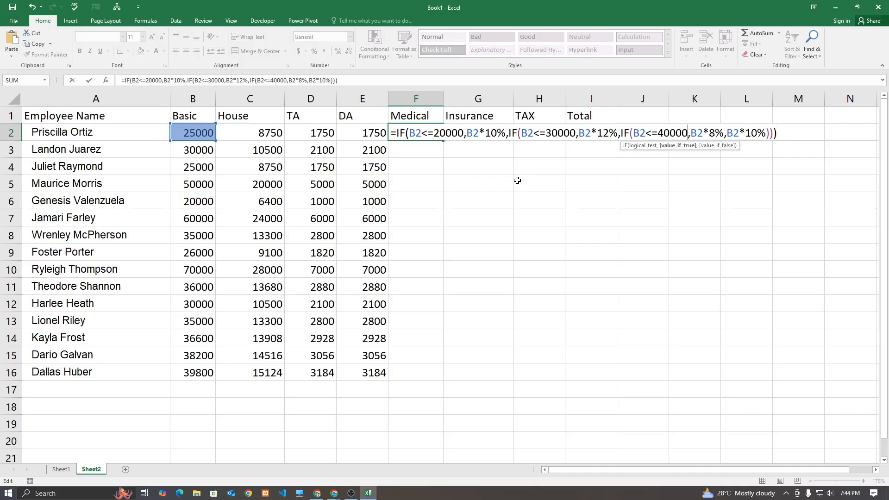
pyautogui.press('BackSpace')
pyautogui.write('14')
# - Set the final rate in F2's formula to 18% and fill the entered medical formula down to F16
pyautogui.press('Right')
pyautogui.press('Right')
pyautogui.press('Right')
pyautogui.press('Right')
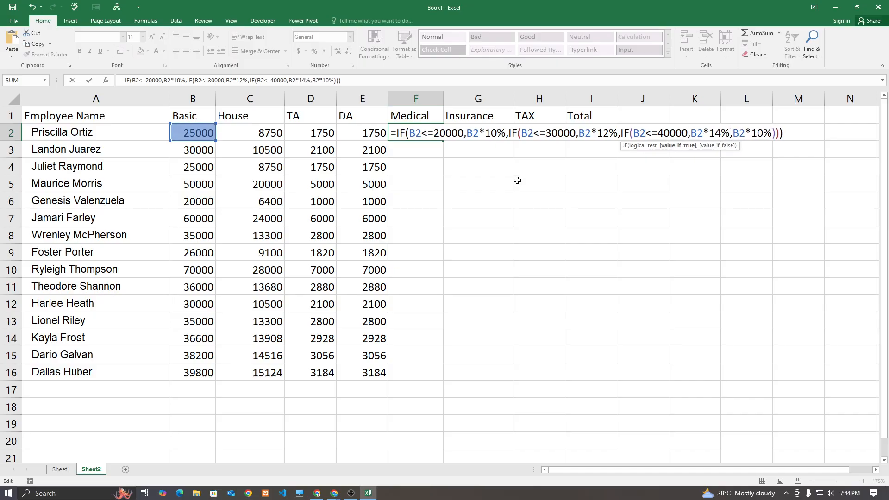
pyautogui.press('BackSpace')
pyautogui.press('BackSpace')
pyautogui.write('18')
pyautogui.press('Return')
pyautogui.click(428, 131)
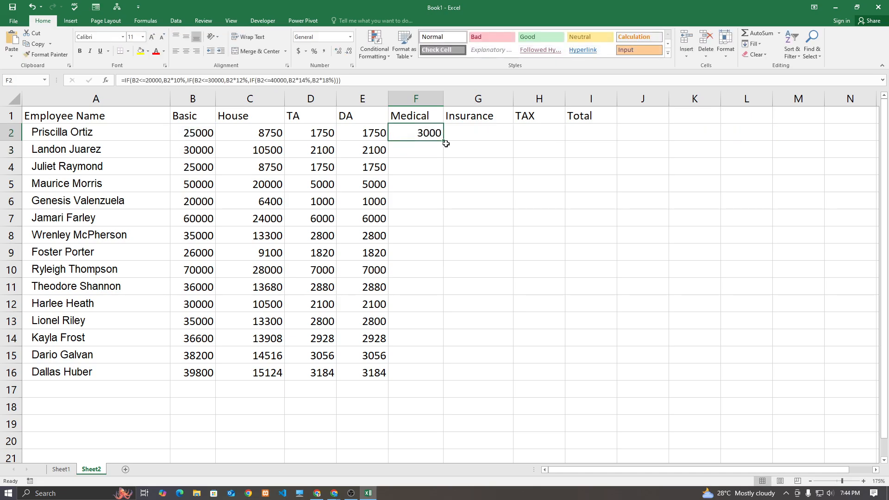
pyautogui.doubleClick(443, 142)
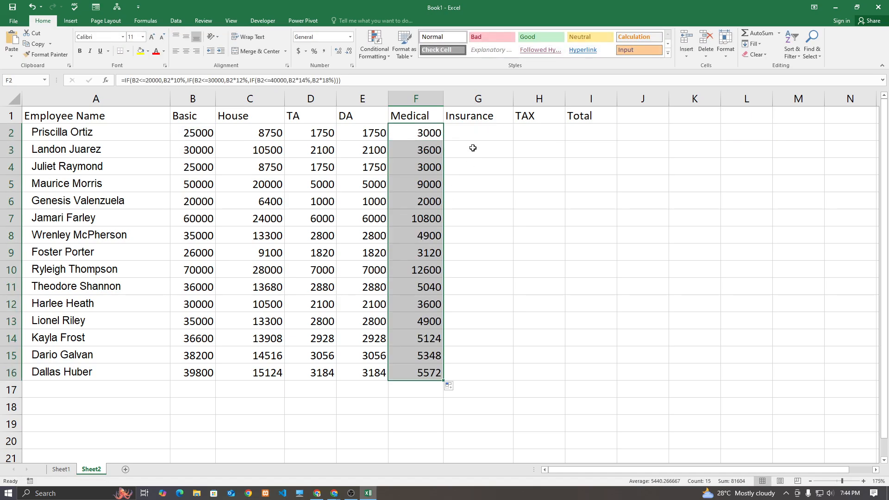
# - Paste the copied tiered IF formula into G2 under Insurance and set its 20000 tier rate to 15%
pyautogui.click(477, 133)
pyautogui.write('=IF(B2<=20000,B2*5%,IF(B2<=30000,B2*7%,IF(B2<=40000,B2*8%,B2*10%)))')
pyautogui.doubleClick(477, 133)
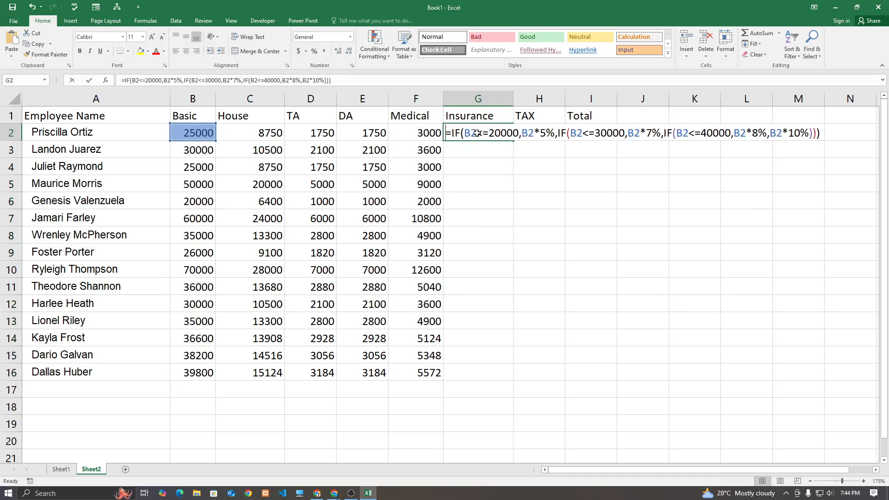
pyautogui.click(538, 133)
pyautogui.write('1')
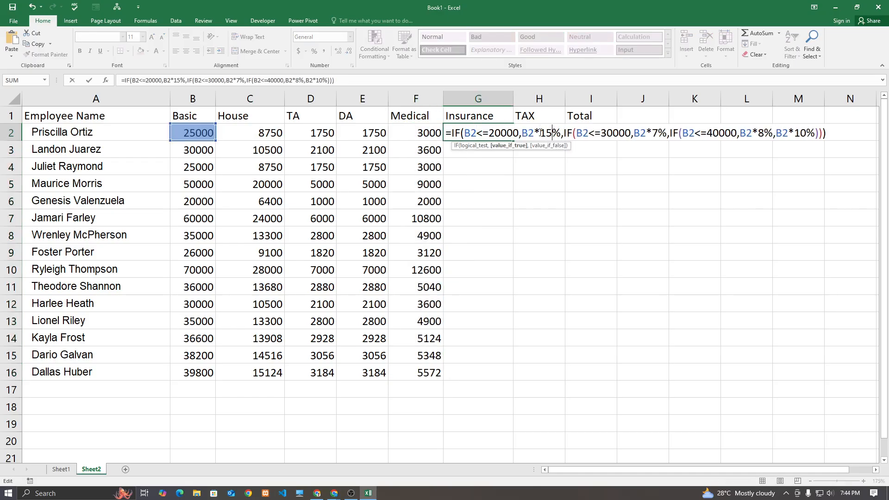
# - Set the rates of the 30000 and 40000 tiers in G2's formula to 17% and 18%
pyautogui.press('Right')
pyautogui.press('Right')
pyautogui.press('Right')
pyautogui.press('Right')
pyautogui.press('Right')
pyautogui.press('Right')
pyautogui.press('Right')
pyautogui.press('Right')
pyautogui.press('Right')
pyautogui.press('Right')
pyautogui.press('Right')
pyautogui.press('Right')
pyautogui.press('Right')
pyautogui.press('Right')
pyautogui.press('Right')
pyautogui.press('Right')
pyautogui.press('Right')
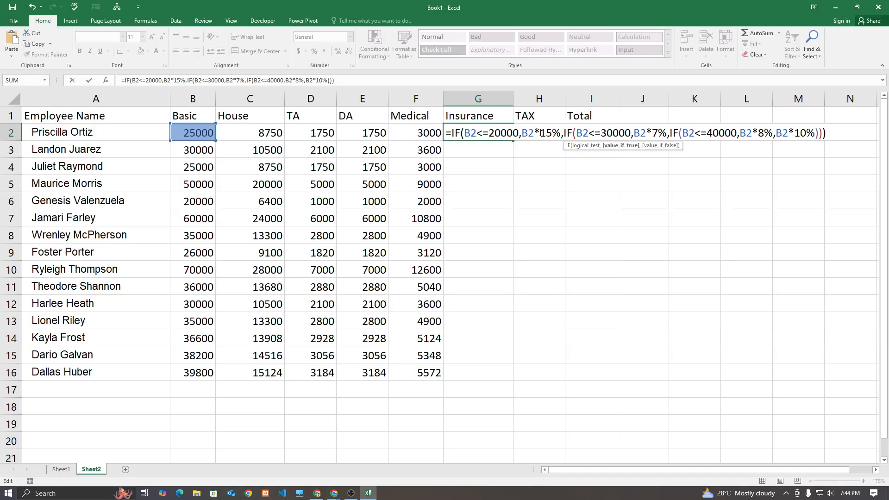
pyautogui.press('Right')
pyautogui.write('1')
pyautogui.press('Right')
pyautogui.press('Right')
pyautogui.press('Right')
pyautogui.press('Right')
pyautogui.press('Right')
pyautogui.press('Right')
pyautogui.press('Right')
pyautogui.press('Right')
pyautogui.press('Right')
pyautogui.press('Right')
pyautogui.press('Right')
pyautogui.press('Right')
pyautogui.press('Right')
pyautogui.press('Right')
pyautogui.press('Right')
pyautogui.press('Right')
pyautogui.press('Right')
pyautogui.press('Right')
pyautogui.press('Right')
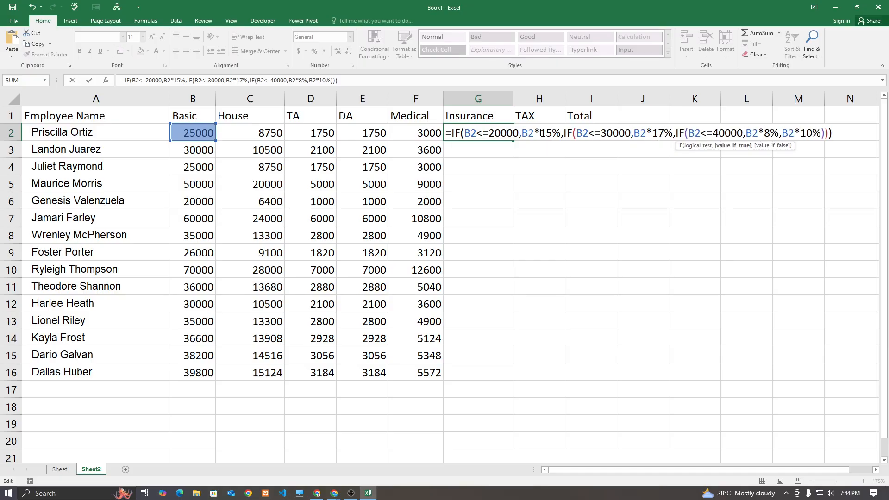
pyautogui.write('1')
# - Set the final rate in G2's formula to 20% and fill the entered insurance formula down to G16
pyautogui.press('Right')
pyautogui.press('Right')
pyautogui.press('Right')
pyautogui.press('Right')
pyautogui.press('Right')
pyautogui.write('1')
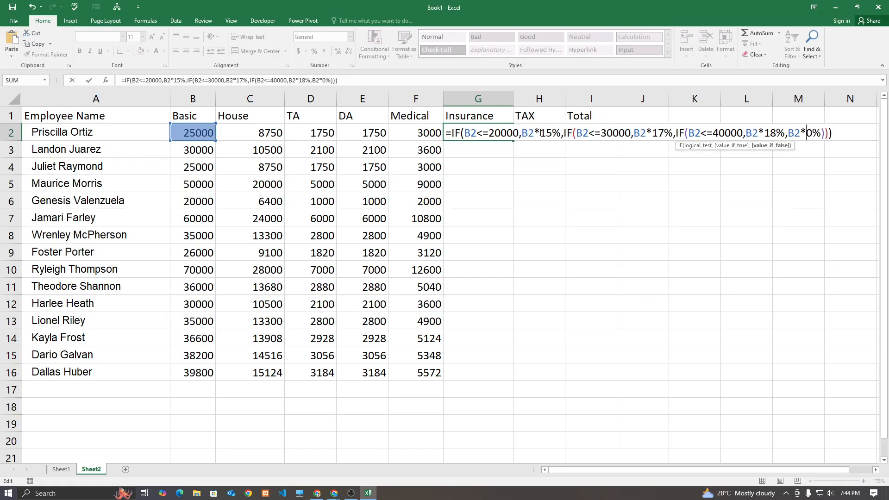
pyautogui.press('Return')
pyautogui.click(463, 129)
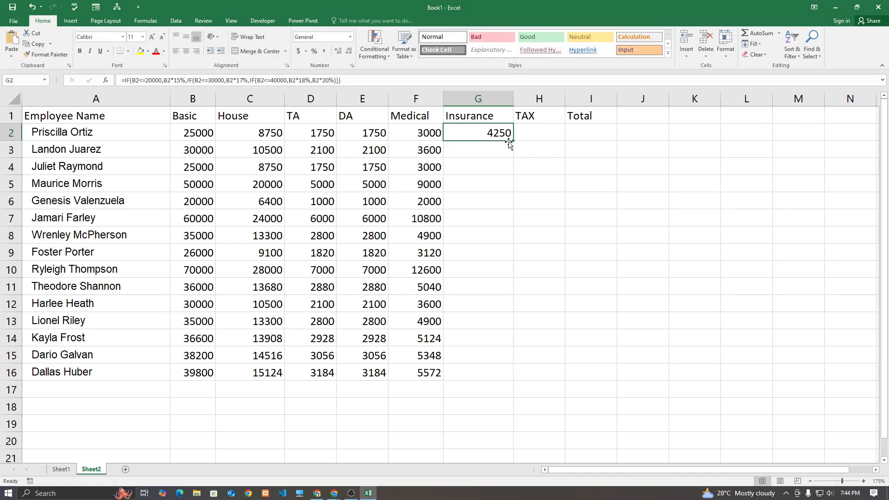
pyautogui.doubleClick(513, 141)
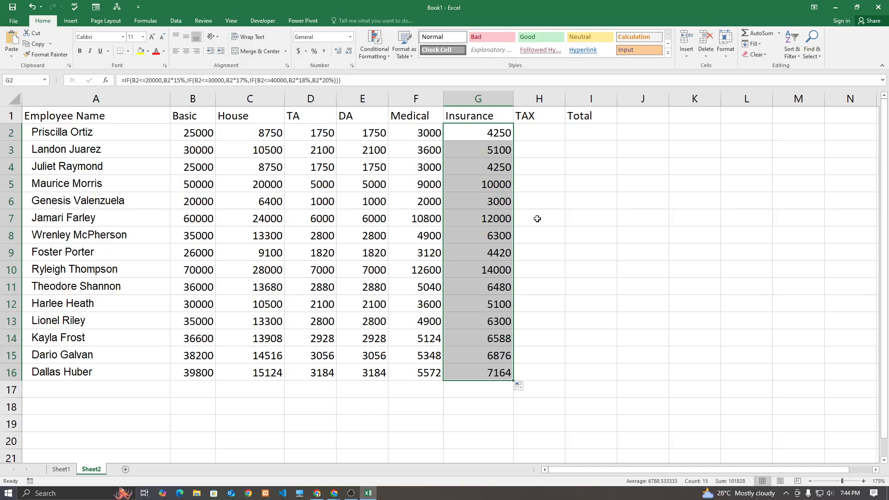
pyautogui.click(531, 136)
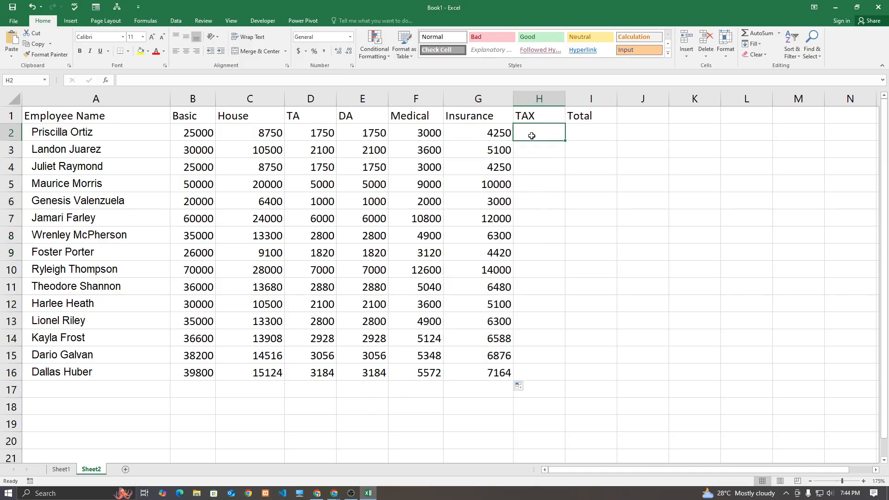
pyautogui.click(492, 137)
pyautogui.hotkey('ctrl', 'c')
pyautogui.click(527, 134)
pyautogui.hotkey('ctrl', 'v')
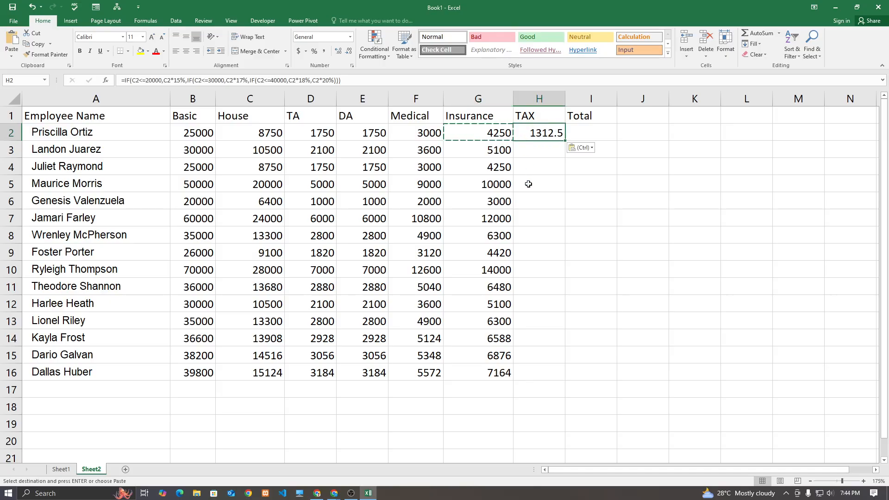
pyautogui.doubleClick(532, 134)
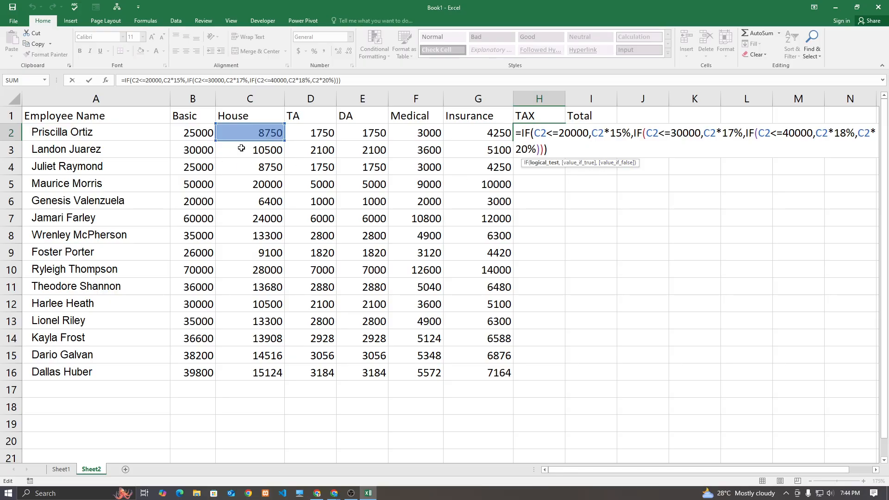
pyautogui.click(559, 149)
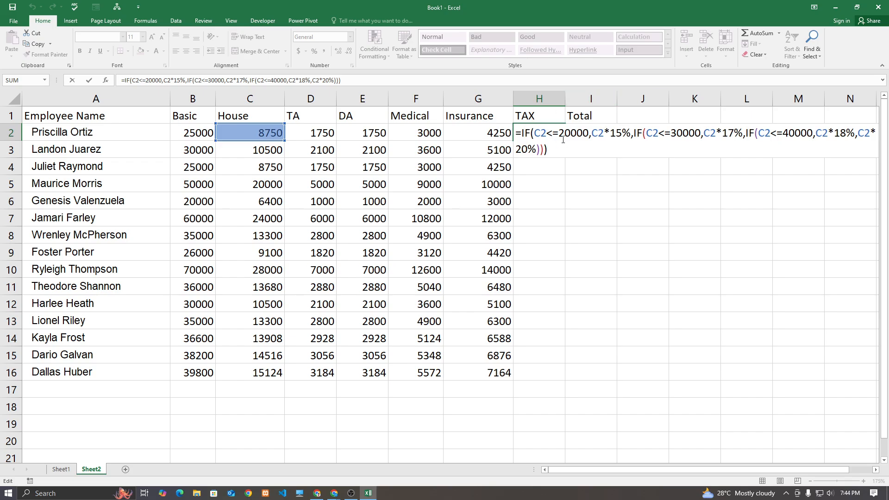
pyautogui.moveTo(555, 150); pyautogui.dragTo(518, 133)
pyautogui.press('BackSpace')
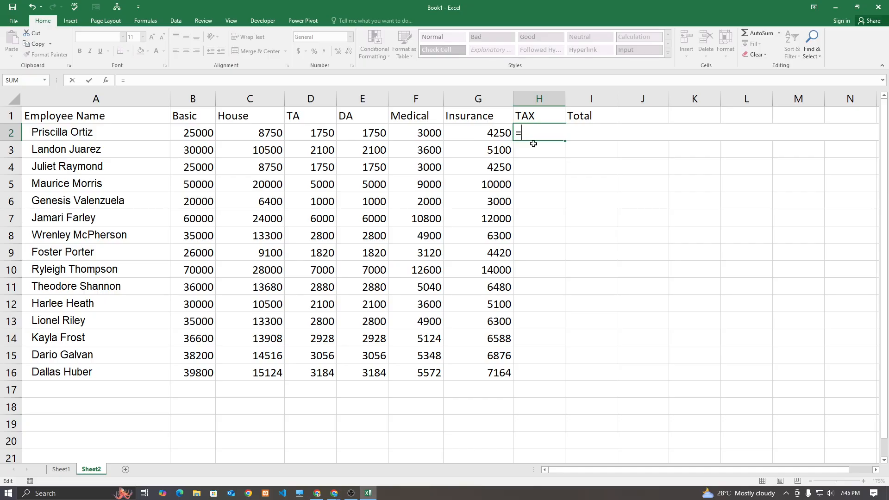
pyautogui.press('BackSpace')
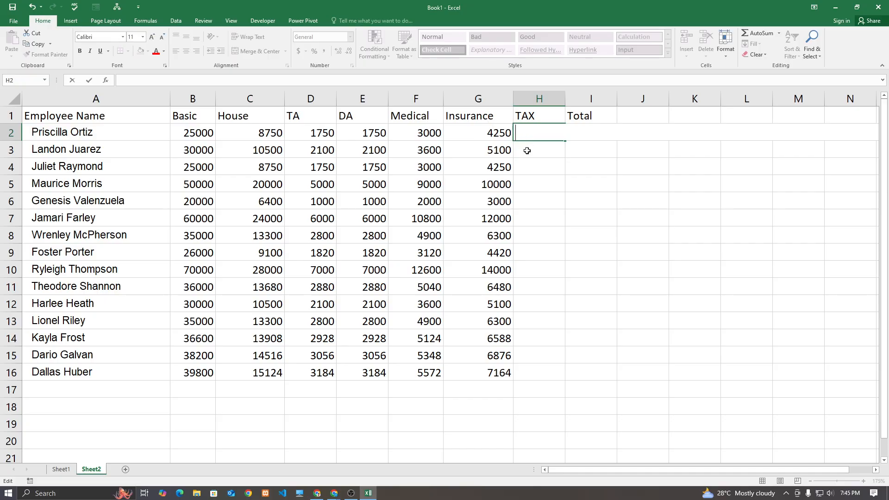
pyautogui.click(527, 150)
# - Insert a new column before TAX and enter the heading "Gross Salary" in H1
pyautogui.click(536, 99)
pyautogui.rightClick(536, 99)
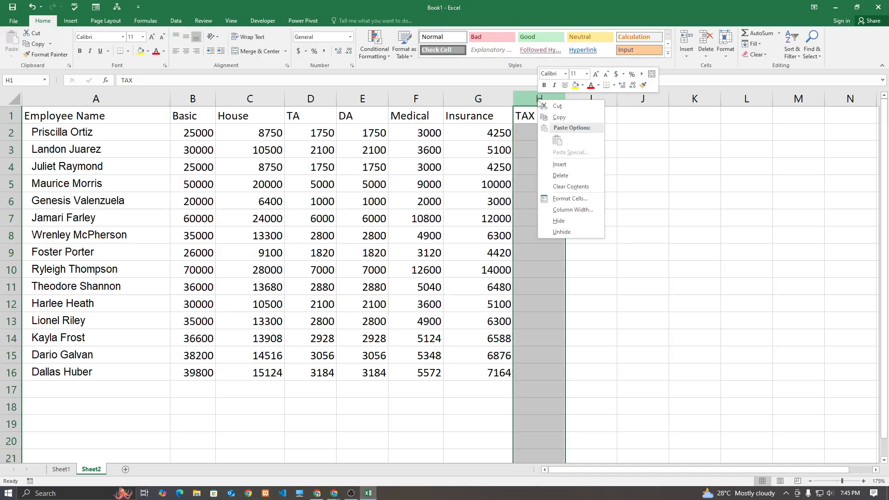
pyautogui.click(557, 163)
pyautogui.click(540, 115)
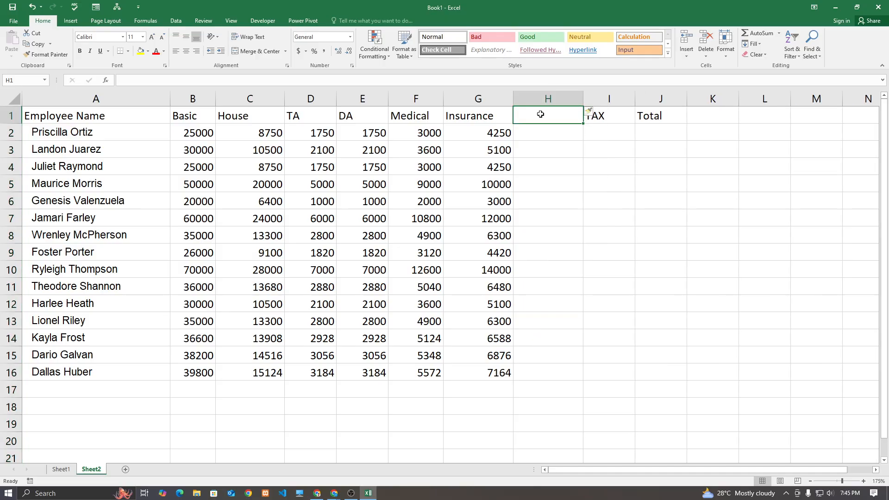
pyautogui.write('GR')
pyautogui.press('BackSpace')
pyautogui.press('BackSpace')
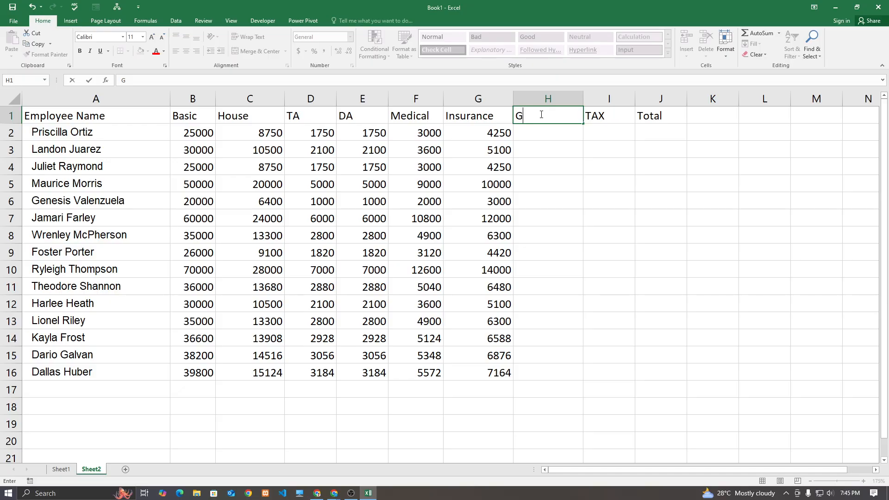
pyautogui.write('ross Salary')
pyautogui.press('Return')
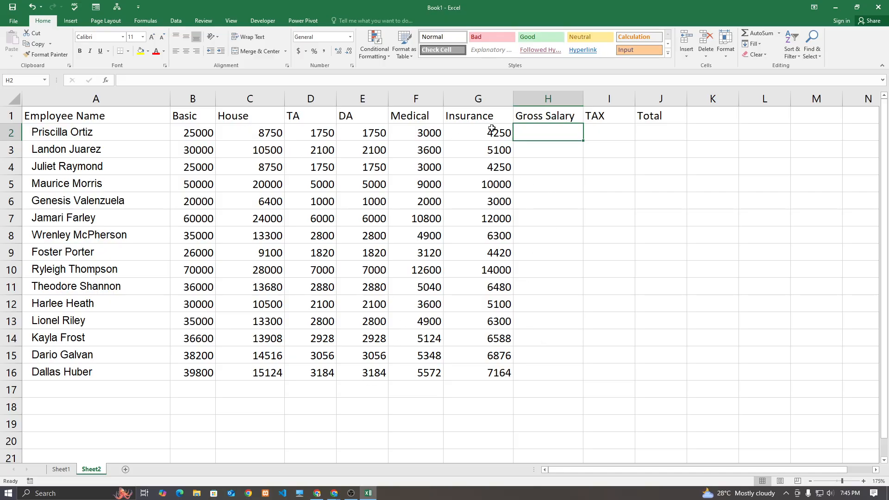
# - Enter =SUM(B2:G2) in H2 under Gross Salary and fill the formula down to H16
pyautogui.write('=')
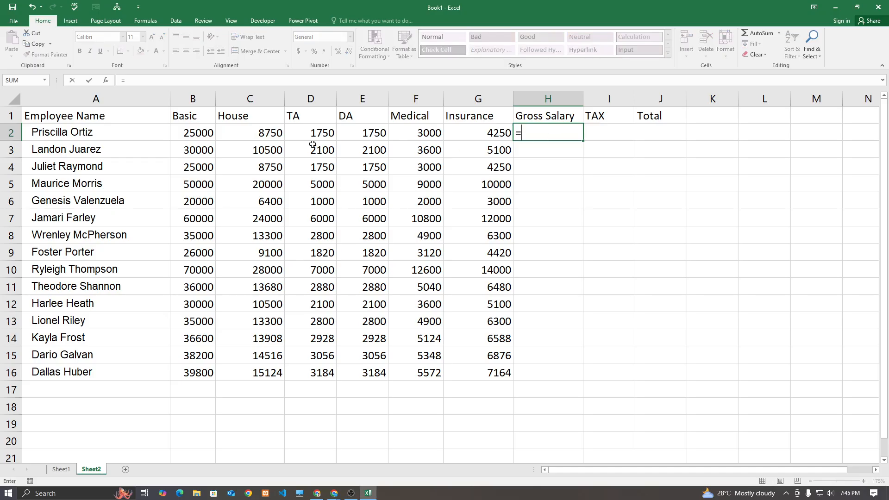
pyautogui.write('SUM(')
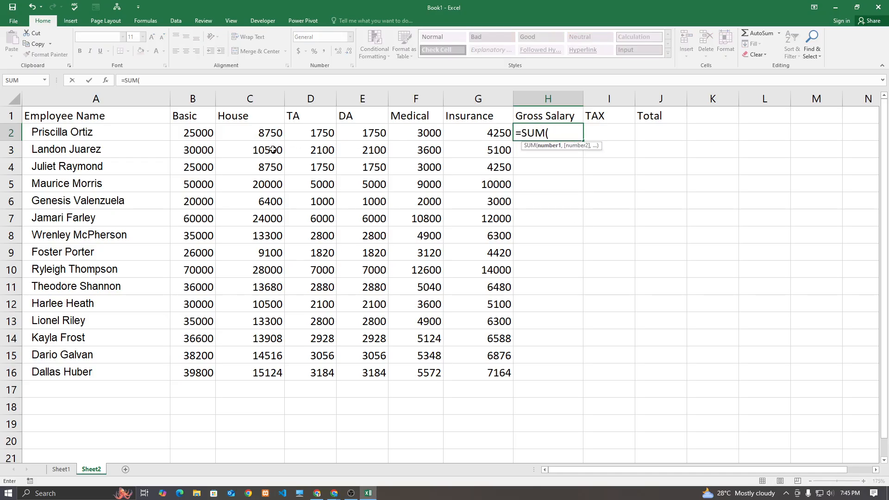
pyautogui.moveTo(199, 133); pyautogui.dragTo(456, 130)
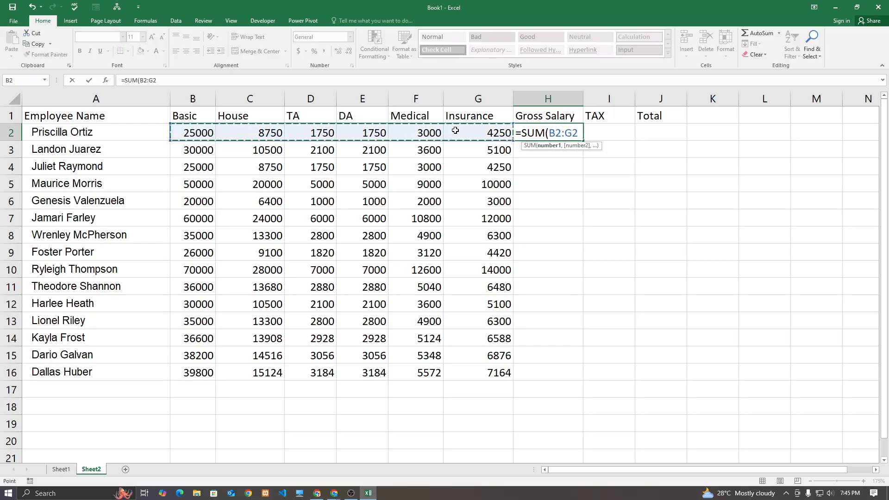
pyautogui.press('Return')
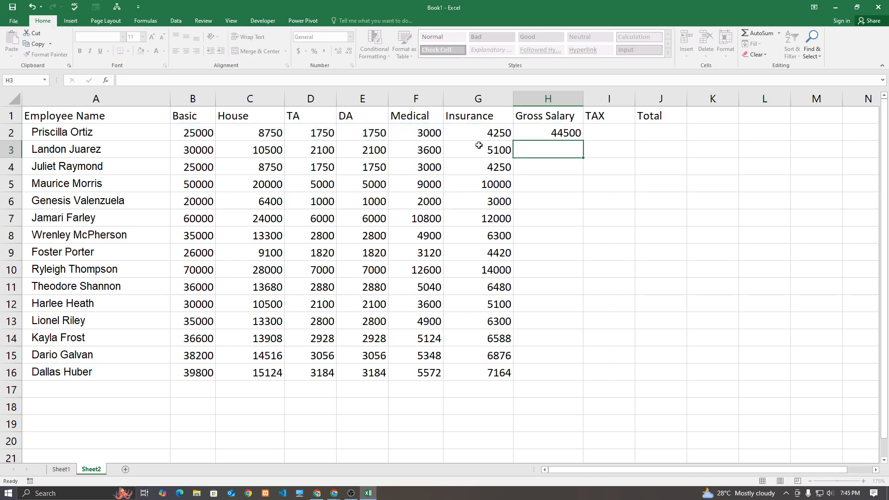
pyautogui.click(531, 130)
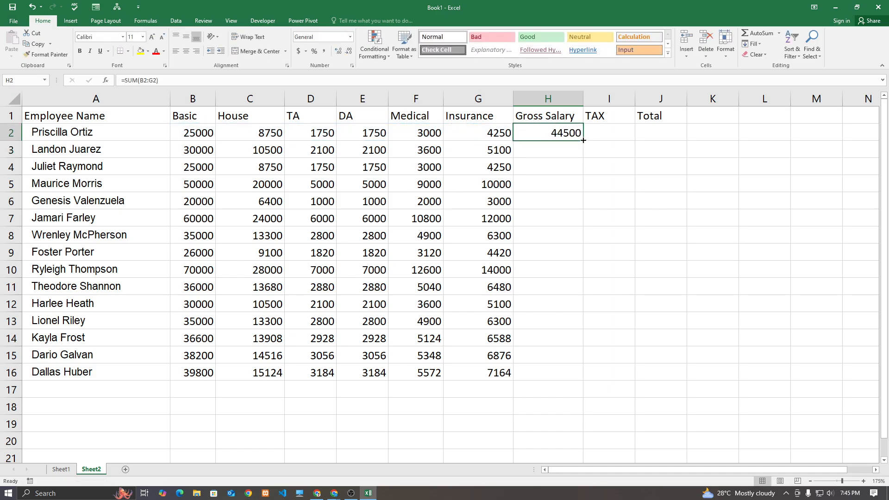
pyautogui.doubleClick(583, 140)
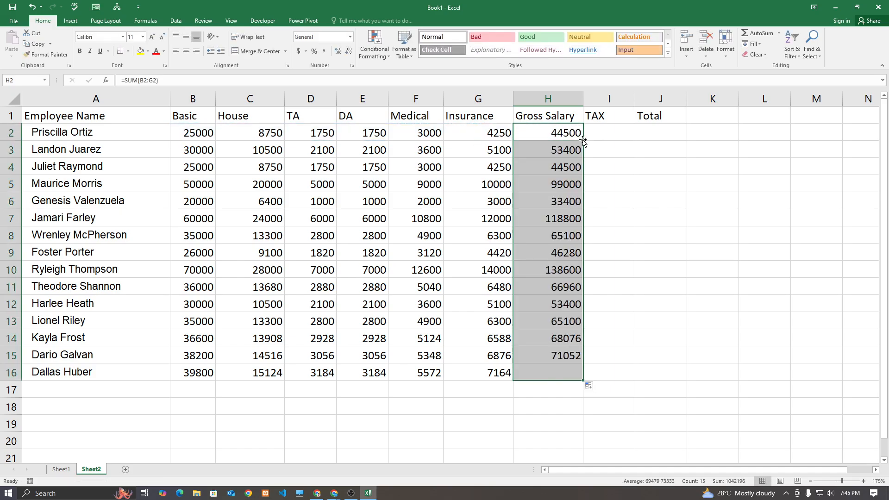
# - Calculate the tax in I2 with =H2*15% and fill the formula down to I16
pyautogui.click(610, 139)
pyautogui.write('=')
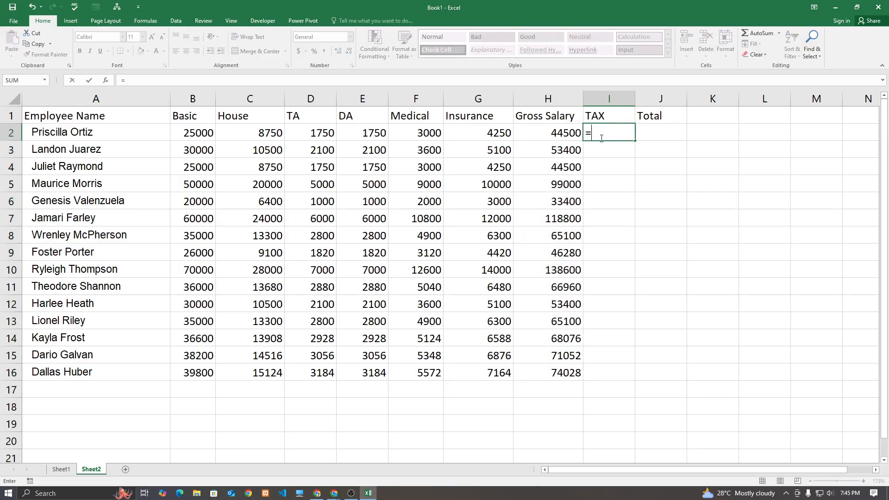
pyautogui.click(563, 134)
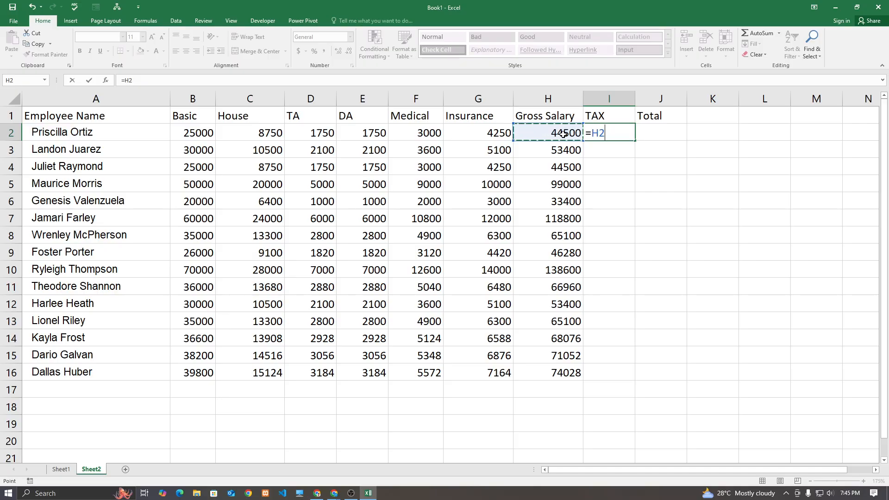
pyautogui.write('-')
pyautogui.write('15')
pyautogui.write('%')
pyautogui.press('Return')
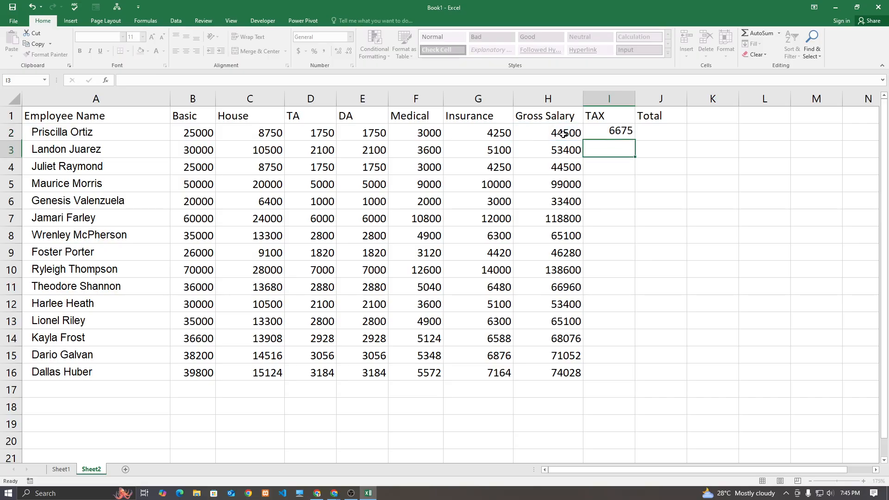
pyautogui.click(594, 134)
pyautogui.doubleClick(634, 140)
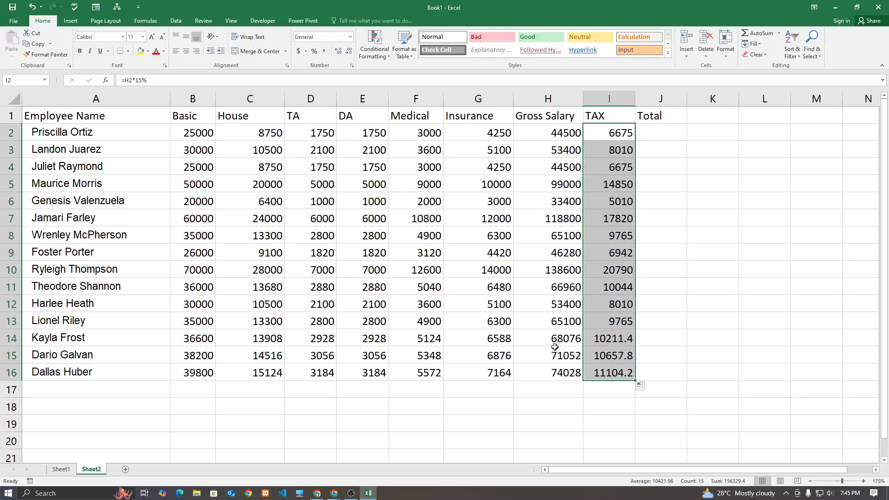
# - Widen column J slightly, enter =H2-I2 in J2 under Total and fill the formula down to J16
pyautogui.click(659, 134)
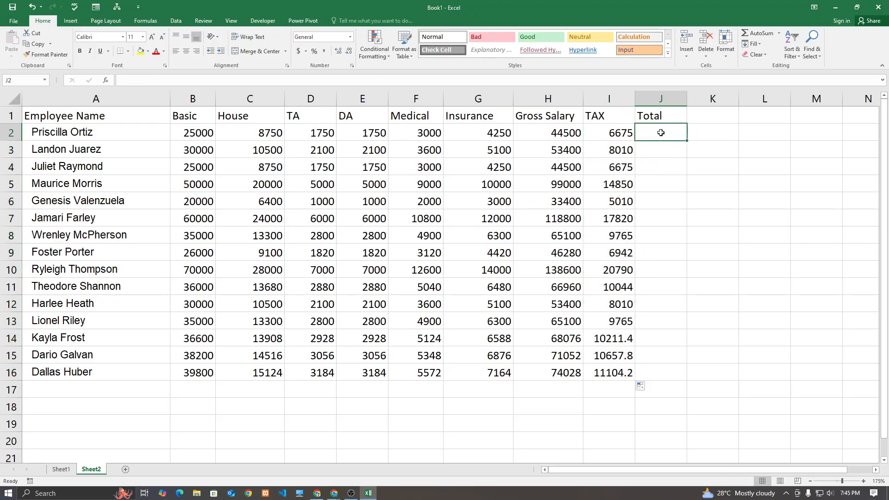
pyautogui.moveTo(687, 100); pyautogui.dragTo(697, 102)
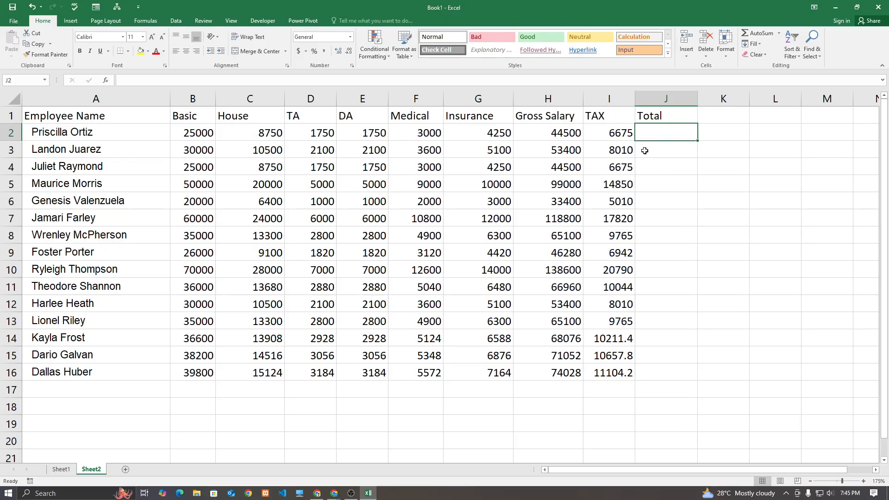
pyautogui.write('=')
pyautogui.click(557, 136)
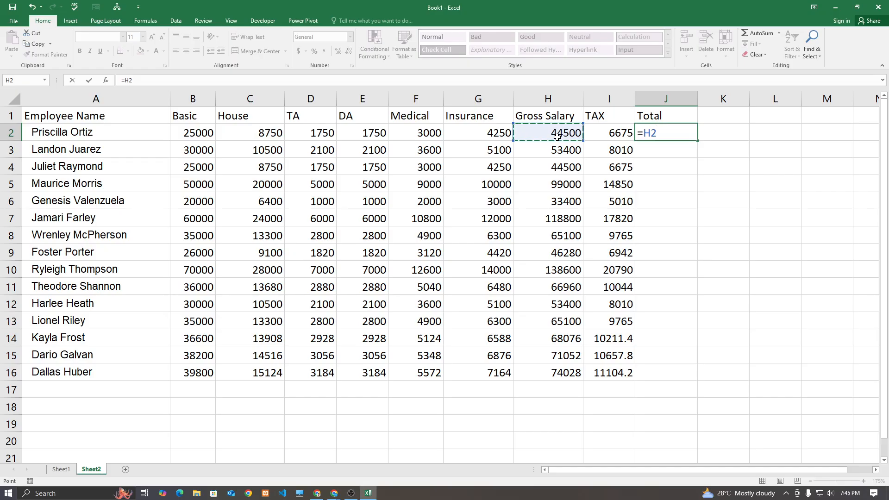
pyautogui.write('-')
pyautogui.click(601, 126)
pyautogui.press('Return')
pyautogui.click(692, 139)
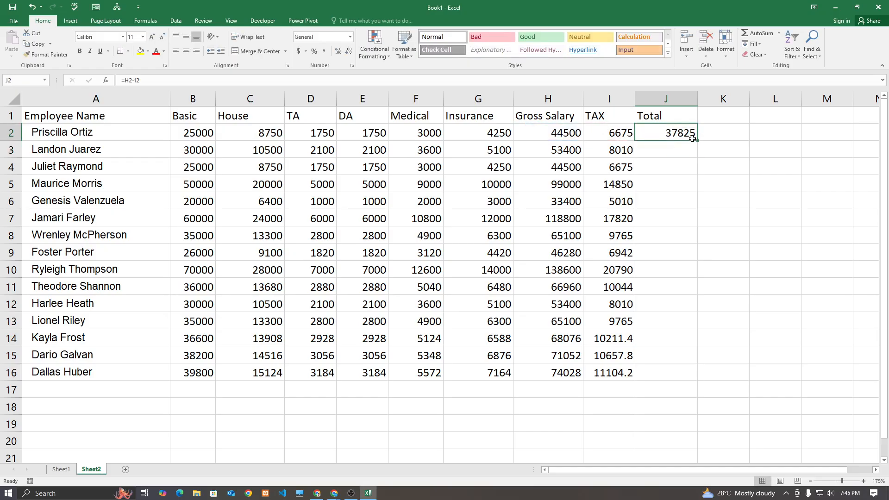
pyautogui.doubleClick(696, 141)
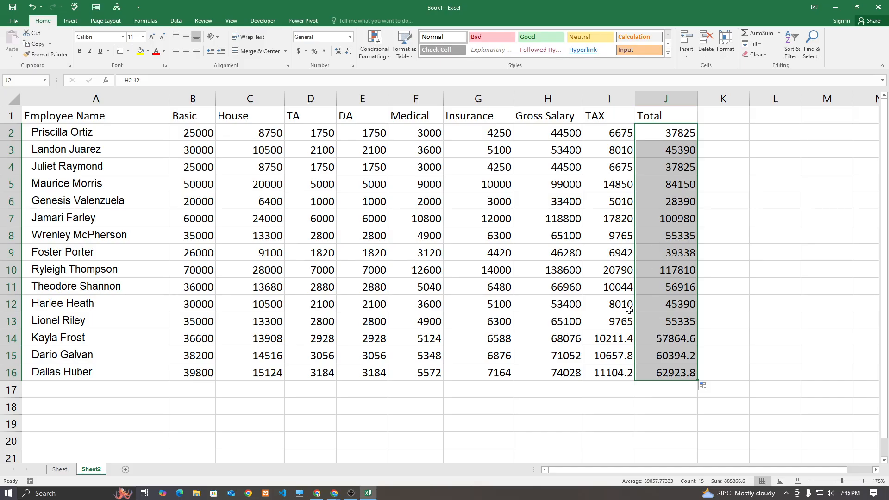
pyautogui.click(623, 400)
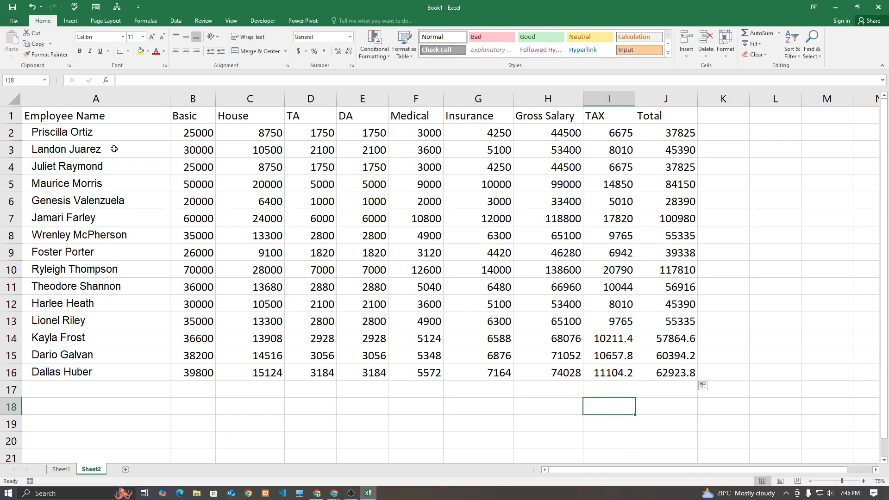
# - Make the heading text in row 1 bold
pyautogui.click(11, 116)
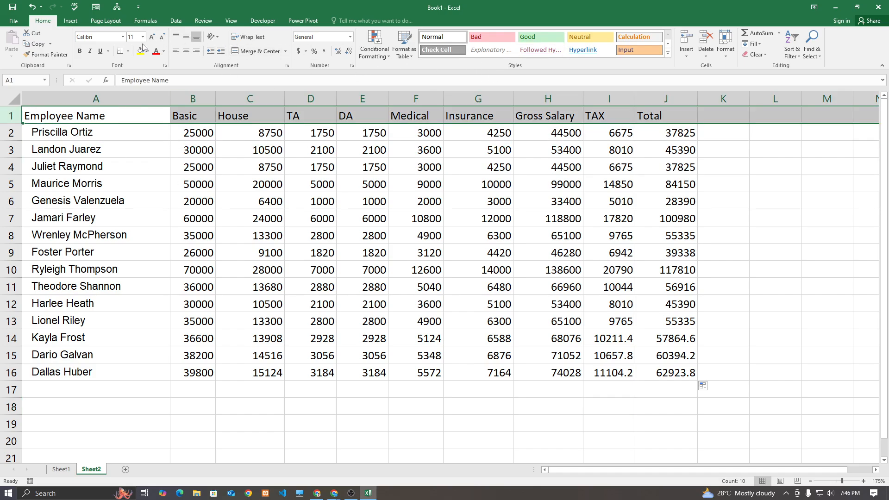
pyautogui.click(80, 50)
pyautogui.click(269, 252)
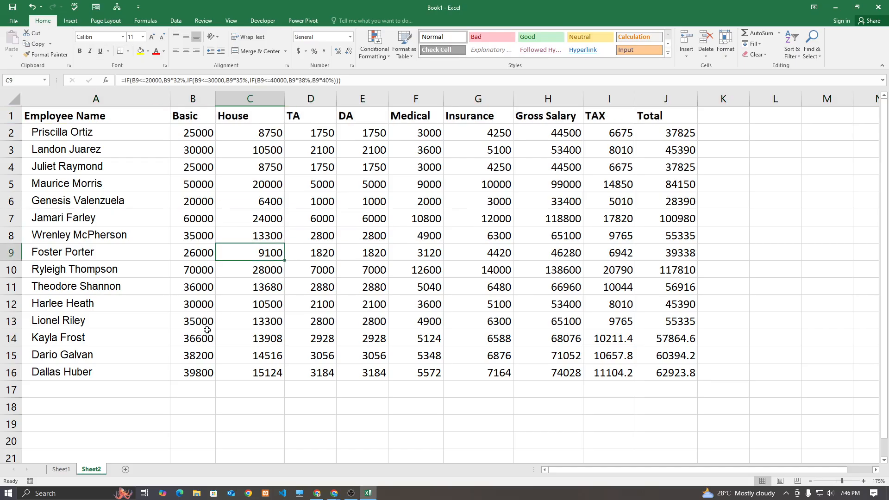
# - Review the finished wage sheet column by column, from the employee names and basic pay through the allowances and insurance to TAX
pyautogui.moveTo(123, 138); pyautogui.dragTo(119, 361)
pyautogui.moveTo(193, 138); pyautogui.dragTo(196, 359)
pyautogui.click(232, 319)
pyautogui.click(306, 190)
pyautogui.click(361, 189)
pyautogui.click(415, 189)
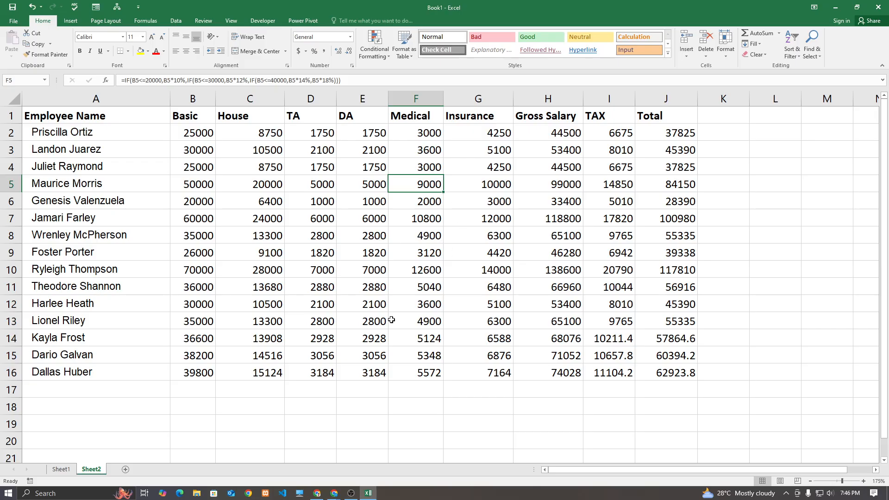
pyautogui.moveTo(316, 118); pyautogui.dragTo(365, 116)
pyautogui.click(310, 119)
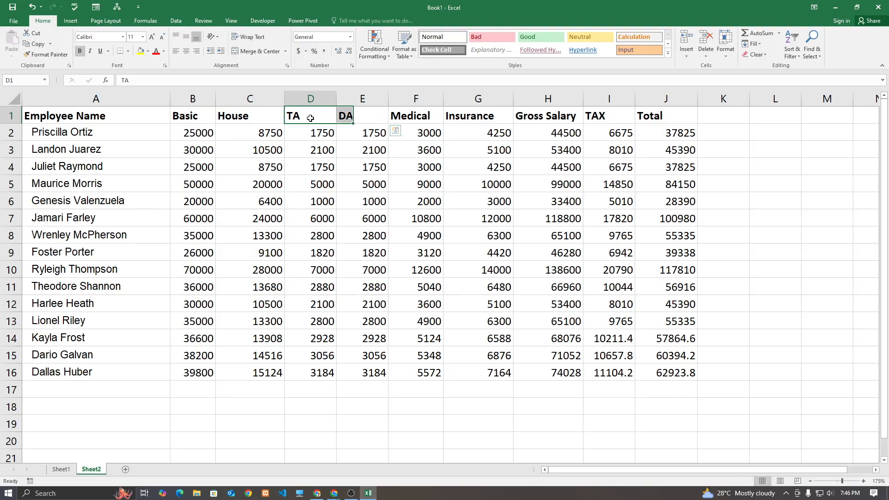
pyautogui.moveTo(310, 118); pyautogui.dragTo(347, 363)
pyautogui.click(415, 319)
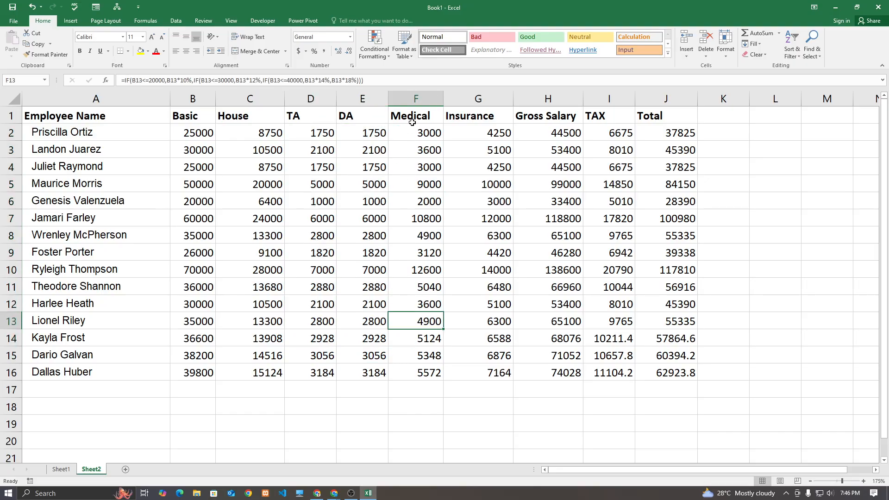
pyautogui.click(411, 121)
pyautogui.click(476, 116)
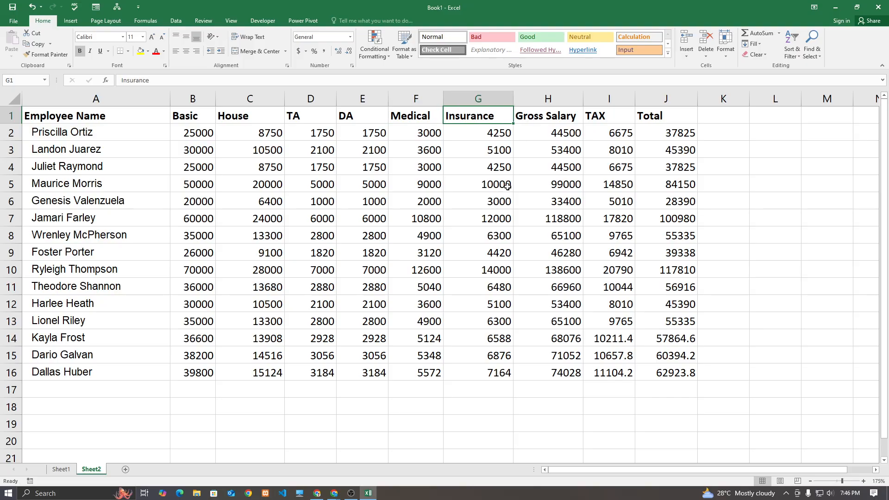
pyautogui.click(588, 115)
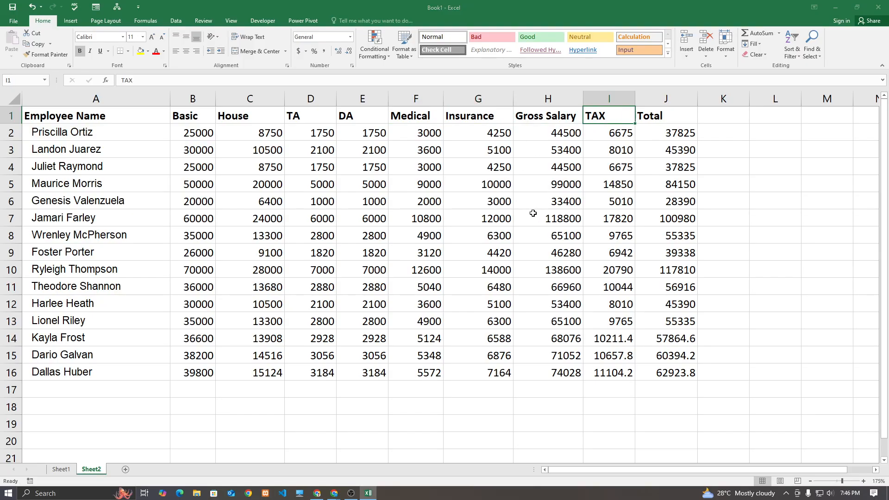
# - Switch to the Google Meet call in Chrome and open the in-call messages
pyautogui.hotkey('alt', 'Tab')
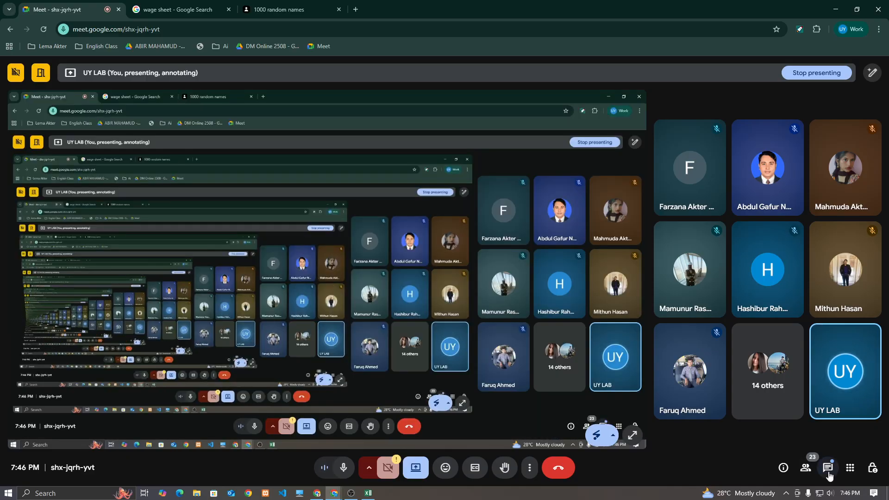
pyautogui.click(828, 468)
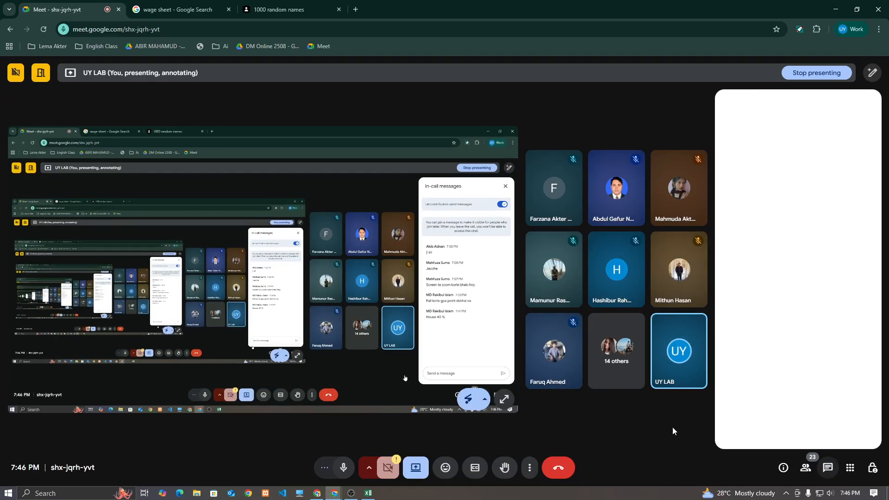
# - Switch back to Excel, insert a new column before Total on Sheet2 and enter the heading cost in J1
pyautogui.hotkey('alt', 'Tab')
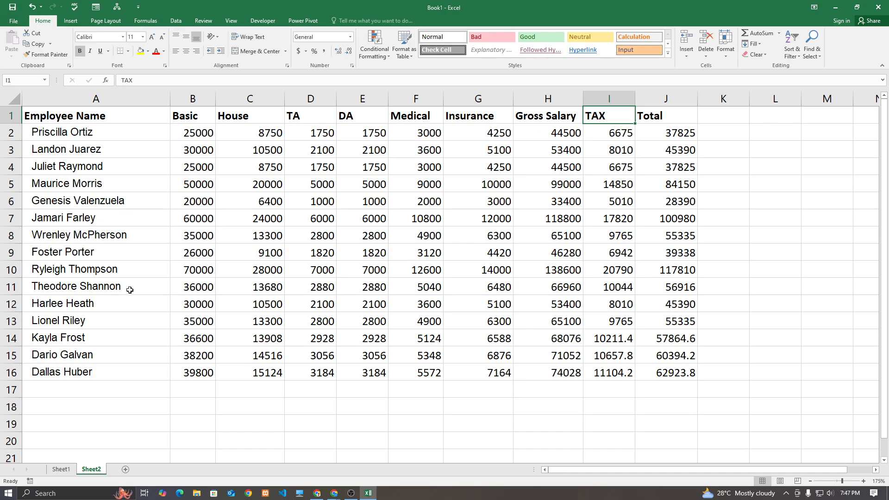
pyautogui.click(665, 99)
pyautogui.rightClick(667, 100)
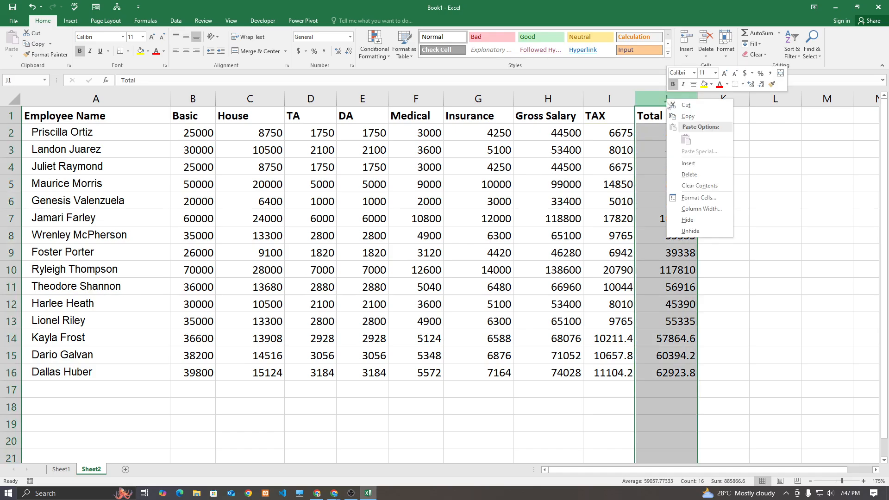
pyautogui.click(688, 163)
pyautogui.click(667, 111)
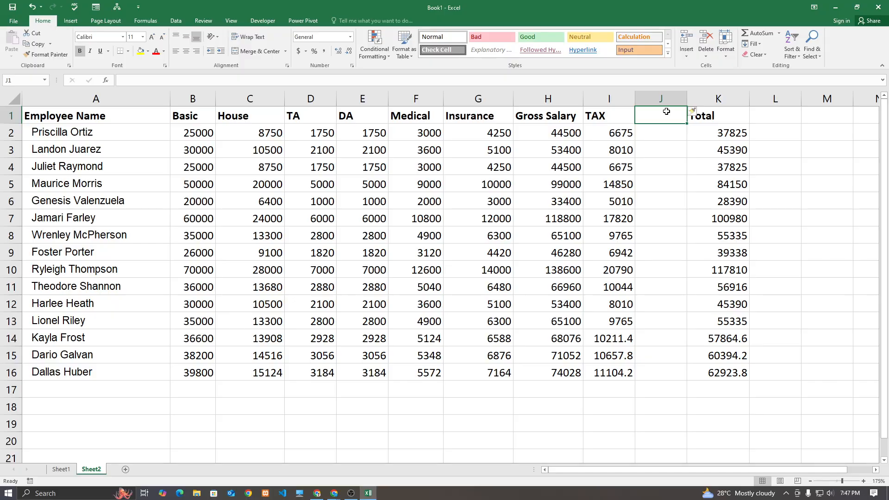
pyautogui.write('cost')
pyautogui.press('Return')
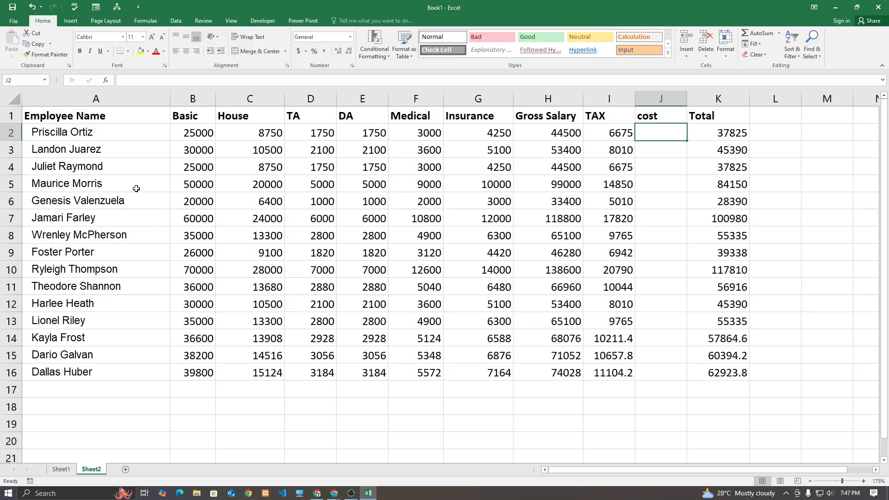
# - Add a new worksheet and rename it with the employee name copied from cell A3 of Sheet2
pyautogui.click(122, 467)
pyautogui.click(91, 469)
pyautogui.click(97, 151)
pyautogui.hotkey('ctrl', 'c')
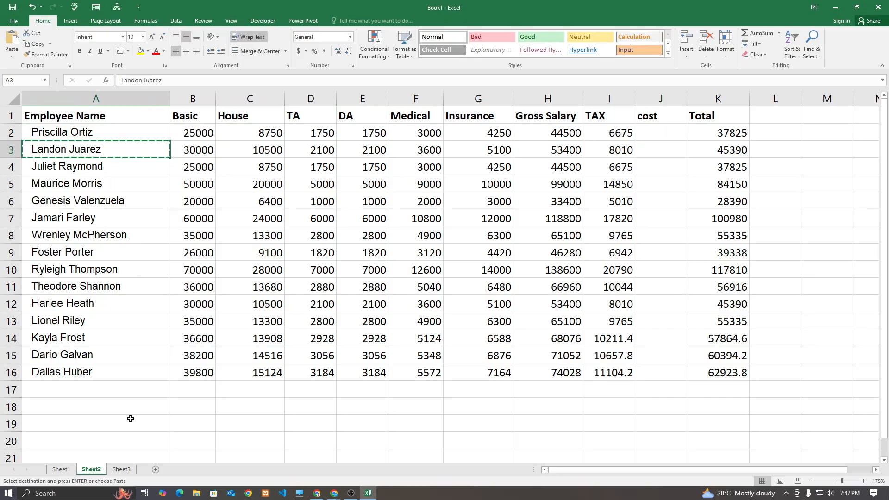
pyautogui.doubleClick(121, 469)
pyautogui.hotkey('ctrl', 'v')
pyautogui.press('Return')
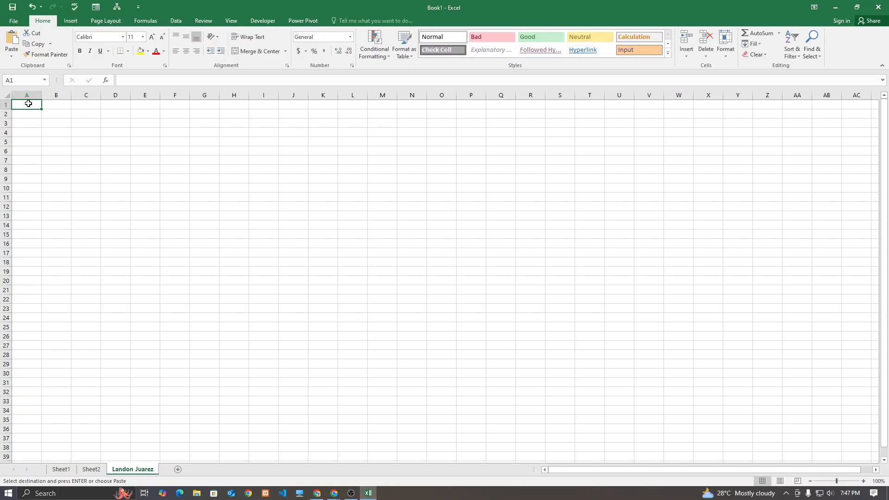
# - Enter the date 1/05/2025 in A1, fill the dates down to A14 and widen column A to fit them
pyautogui.write('1/05')
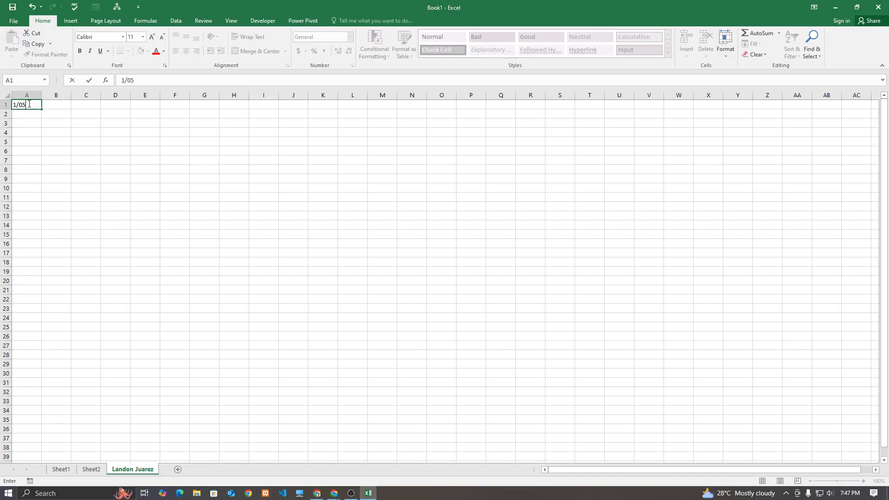
pyautogui.write('/2025')
pyautogui.press('Return')
pyautogui.click(36, 110)
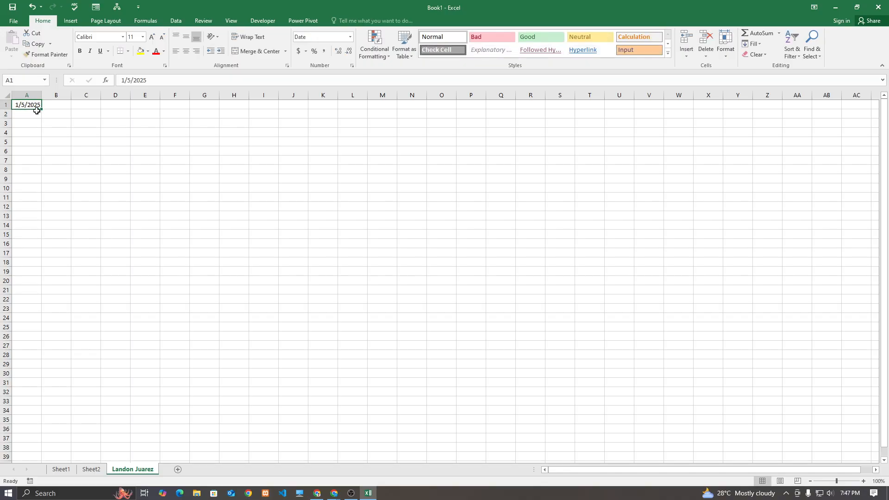
pyautogui.moveTo(41, 110); pyautogui.dragTo(35, 230)
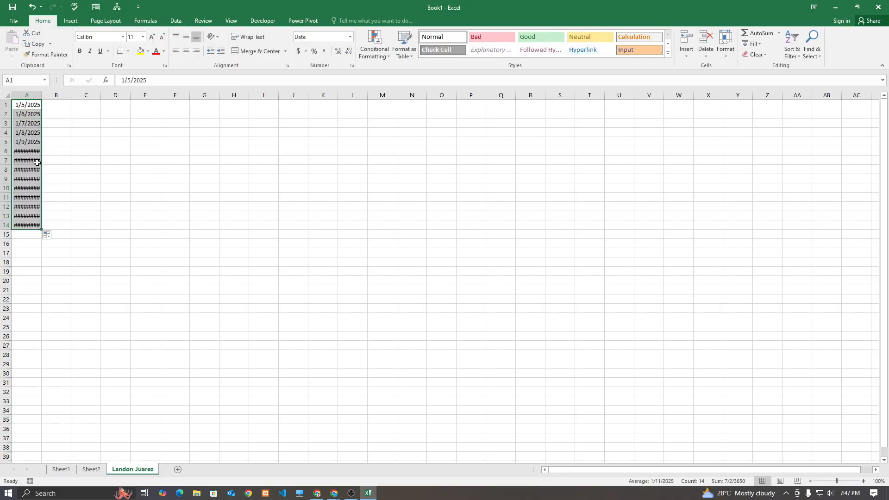
pyautogui.moveTo(41, 95); pyautogui.dragTo(57, 95)
pyautogui.scroll(2, 54, 141)
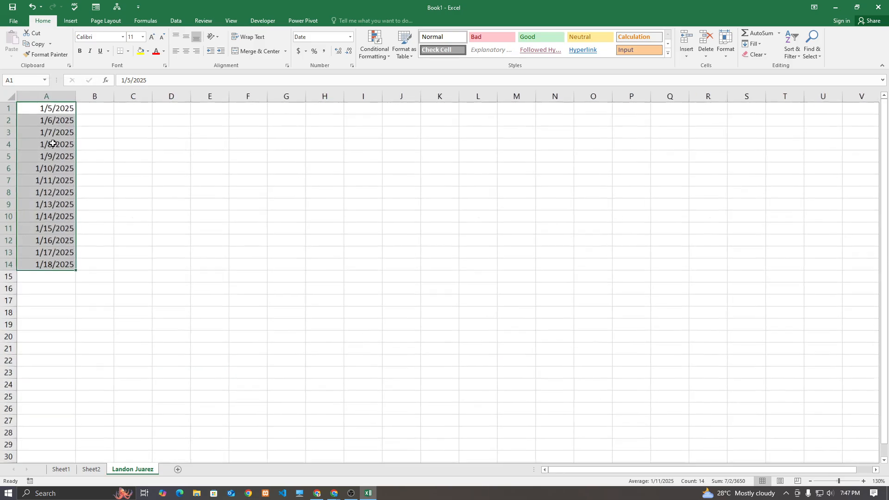
pyautogui.scroll(1, 54, 141)
pyautogui.click(100, 302)
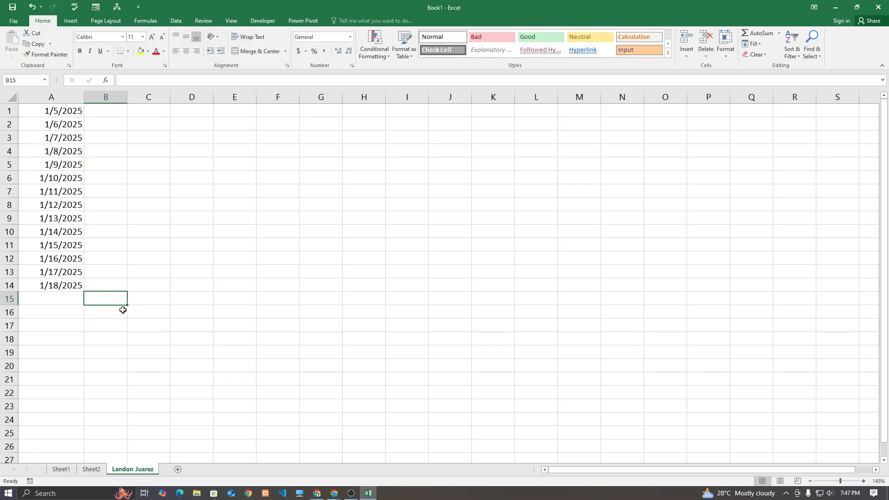
# - Enter the daily costs 100, 566, 511, 0, 0 and 500 in cells B1 to B6
pyautogui.click(106, 111)
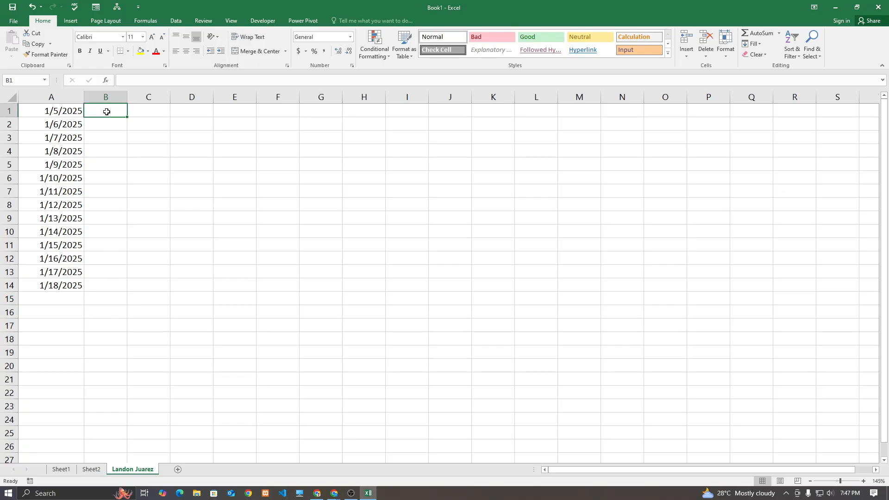
pyautogui.write('100')
pyautogui.press('Return')
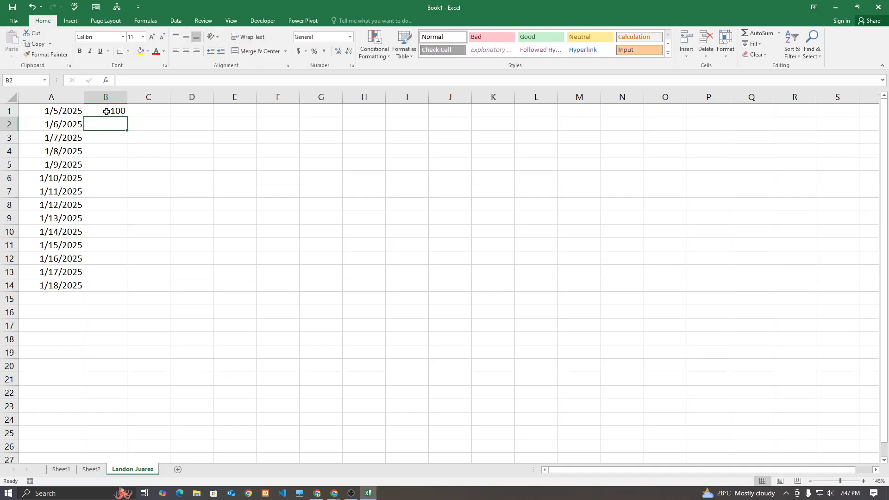
pyautogui.write('56')
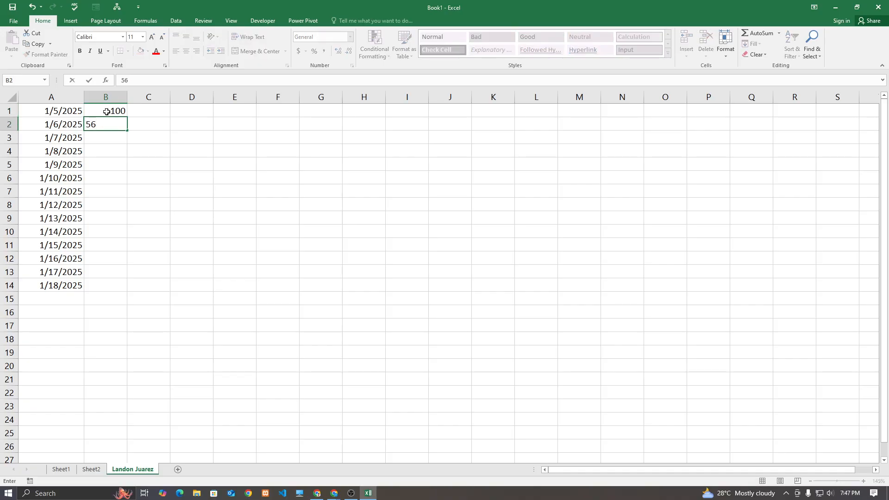
pyautogui.write('6')
pyautogui.press('Return')
pyautogui.write('511')
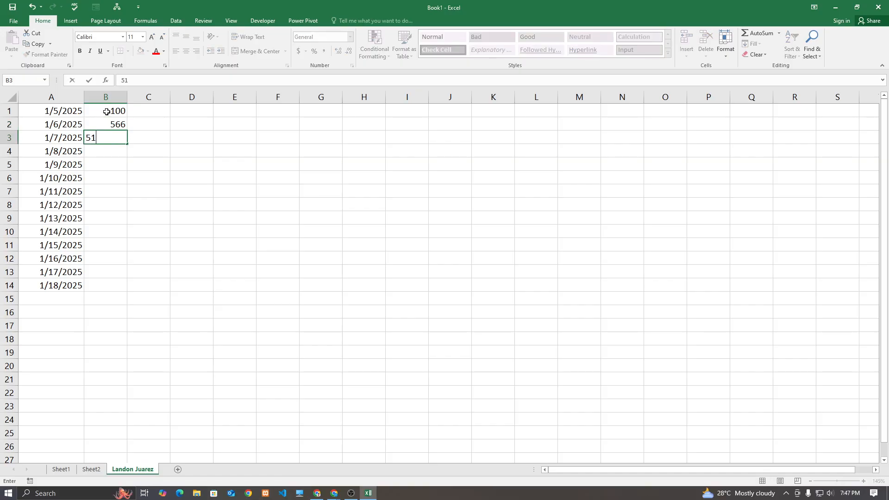
pyautogui.press('Return')
pyautogui.write('0')
pyautogui.press('Return')
pyautogui.write('0')
pyautogui.press('Return')
pyautogui.write('50')
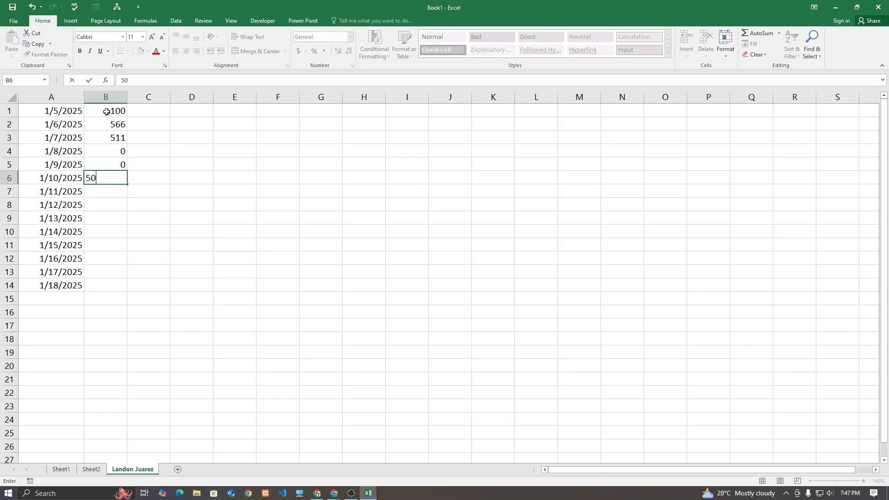
pyautogui.press('Return')
# - Add up the daily costs in B15 with =SUM(B1:B14)
pyautogui.click(98, 303)
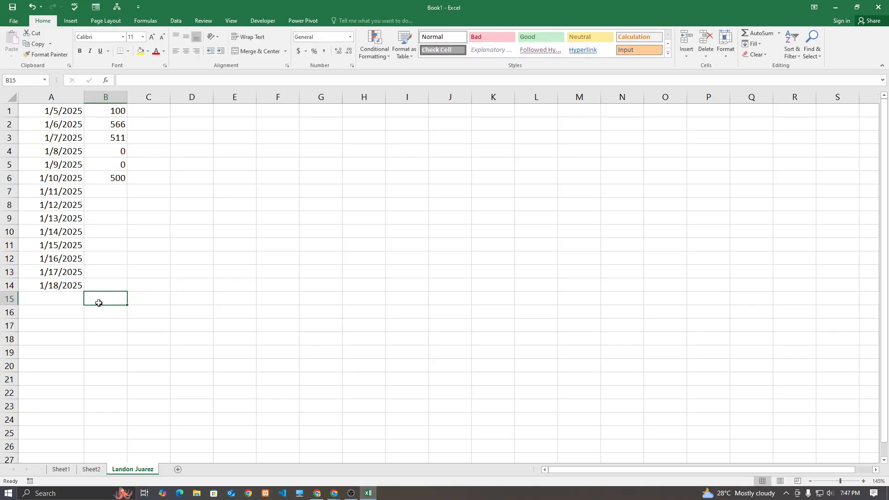
pyautogui.write('=SUM(')
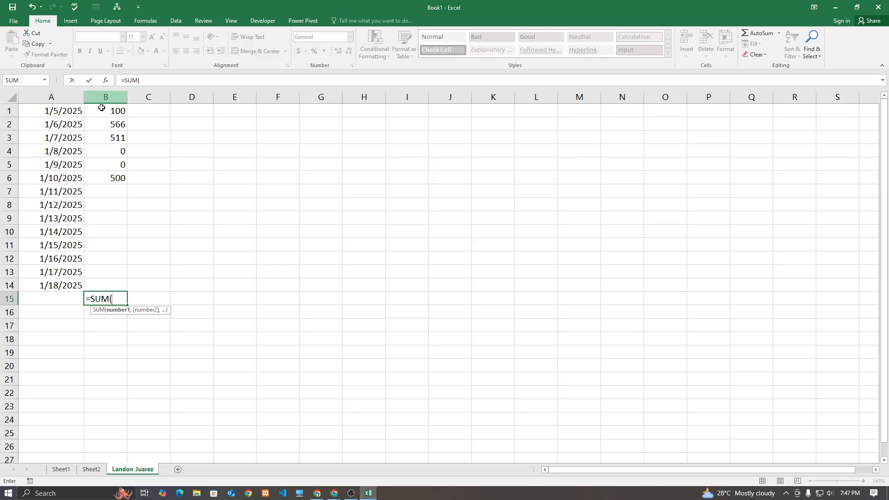
pyautogui.moveTo(104, 110); pyautogui.dragTo(95, 284)
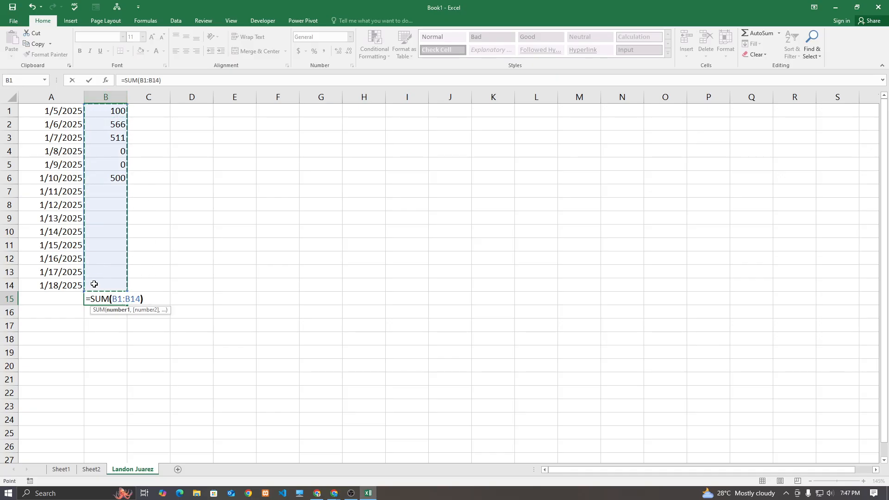
pyautogui.press('Return')
# - Enter further costs of 100 in B8 and 500 in B10, and select the sum in B15
pyautogui.click(110, 208)
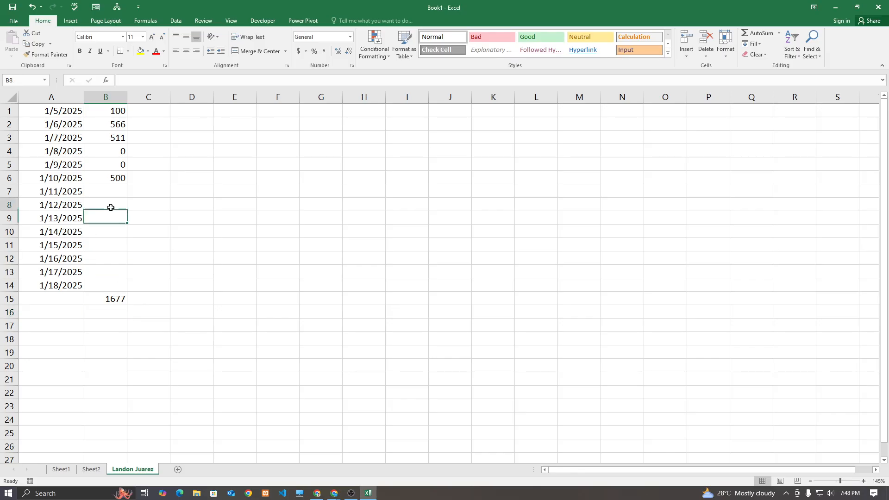
pyautogui.write('100')
pyautogui.press('Return')
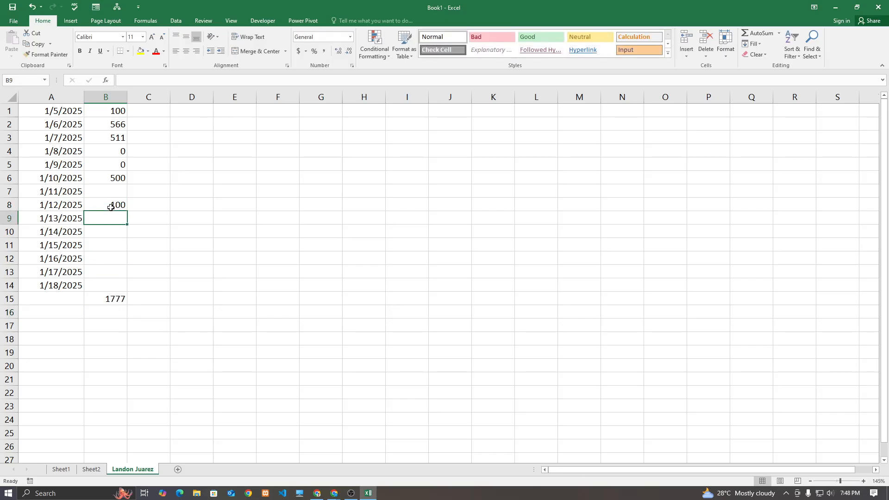
pyautogui.click(108, 236)
pyautogui.write('500')
pyautogui.press('Return')
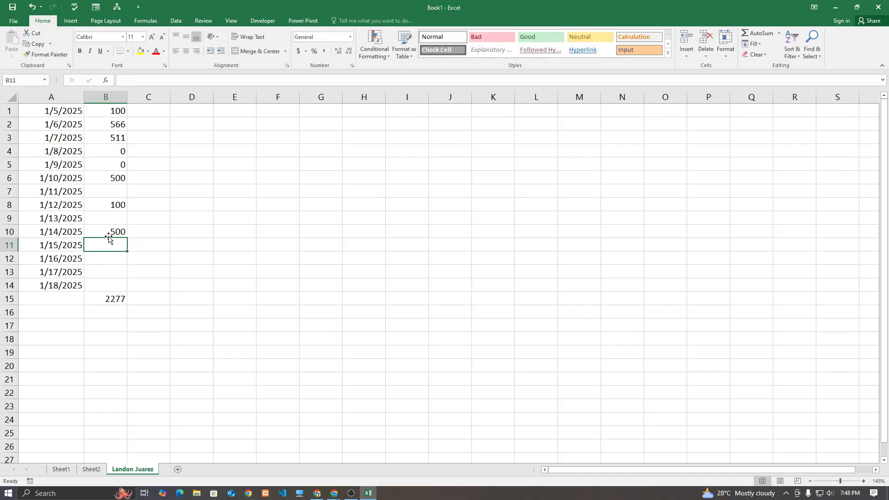
pyautogui.click(111, 302)
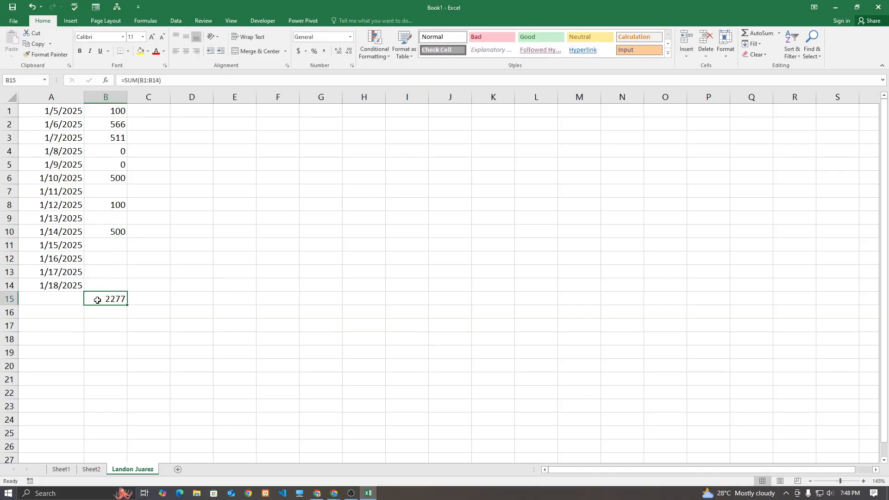
# - In Sheet2, link cost cell J3 to the column total in cell B15 of the employee's own sheet
pyautogui.click(91, 469)
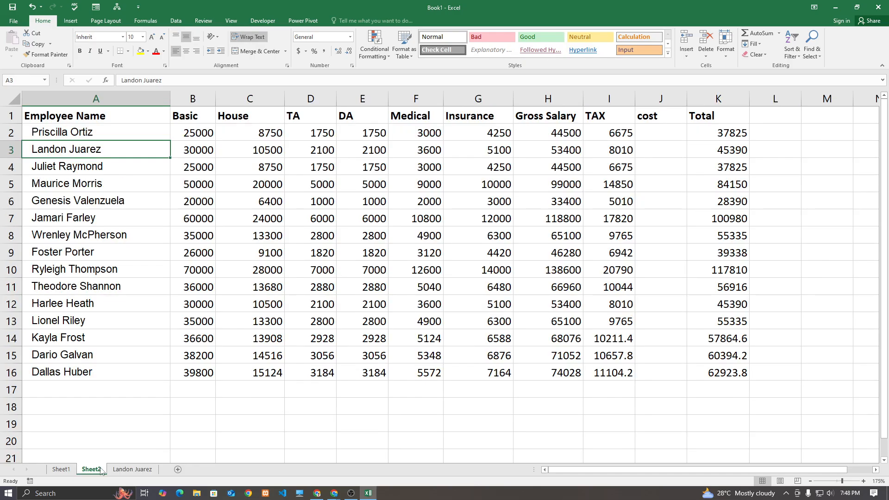
pyautogui.click(651, 152)
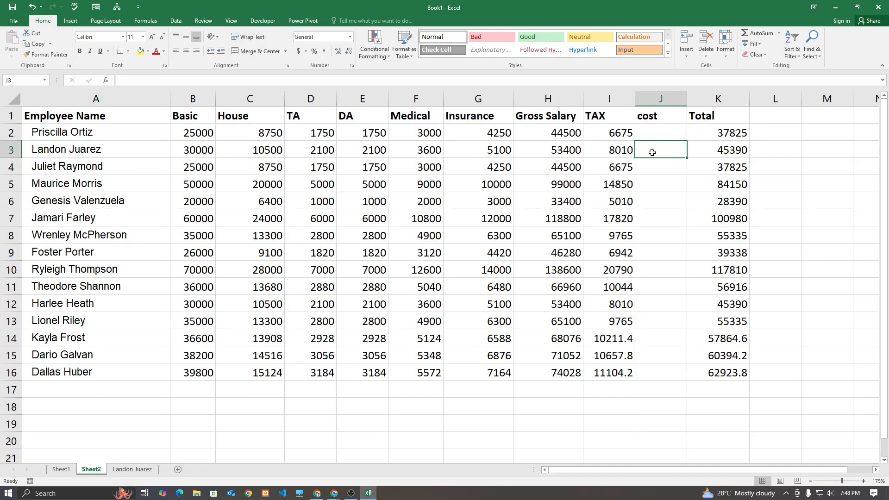
pyautogui.write('=')
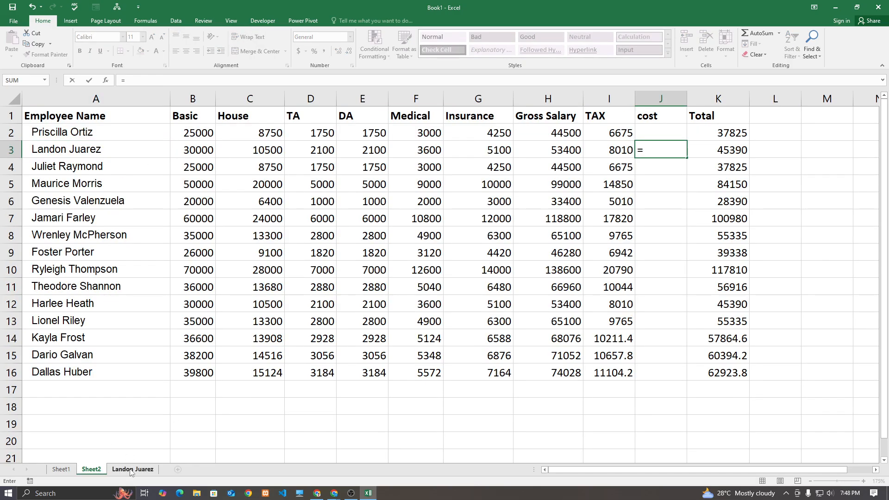
pyautogui.click(132, 469)
pyautogui.click(107, 300)
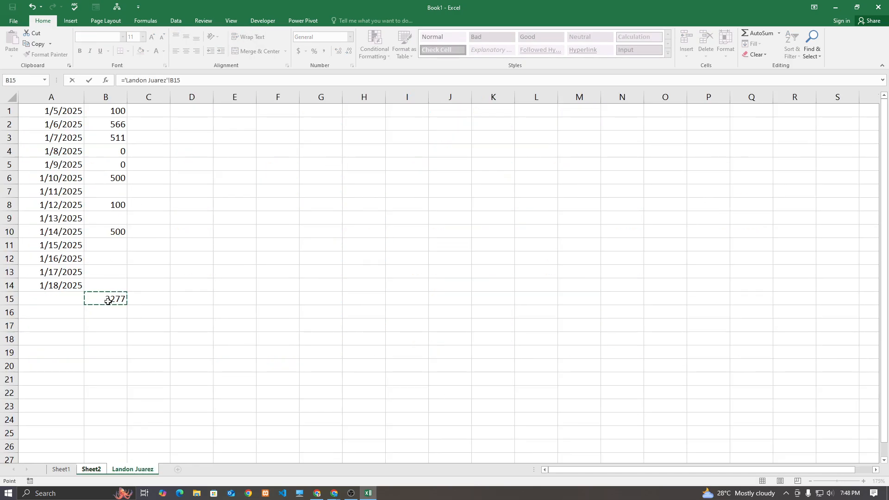
pyautogui.press('Return')
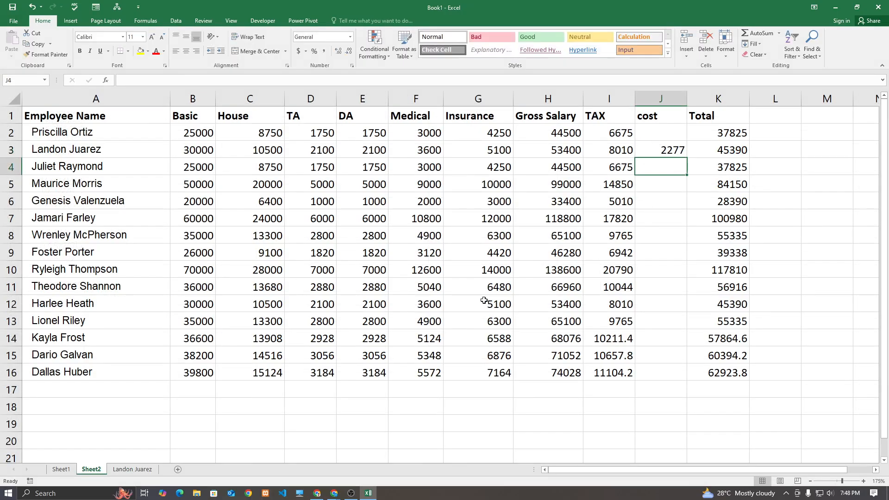
pyautogui.click(657, 151)
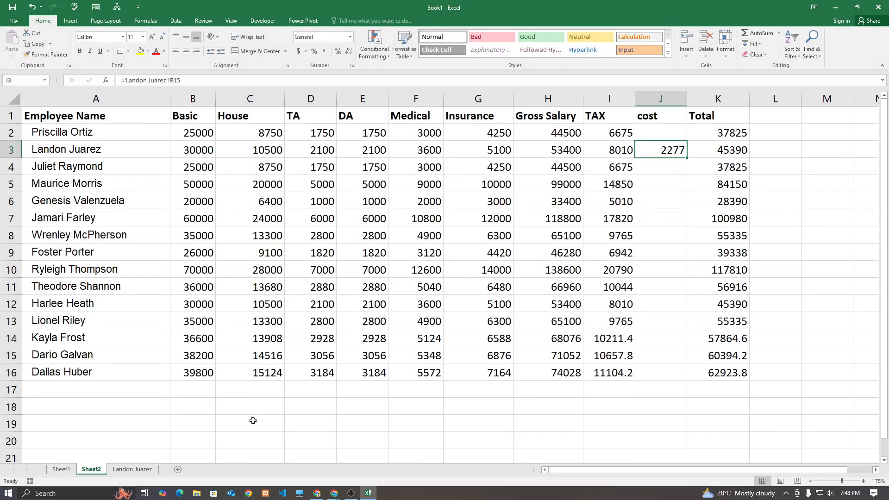
# - Enter 100 for 1/13/2025 in the employee's own sheet and return to Sheet2 to check the linked cost
pyautogui.click(132, 469)
pyautogui.click(107, 224)
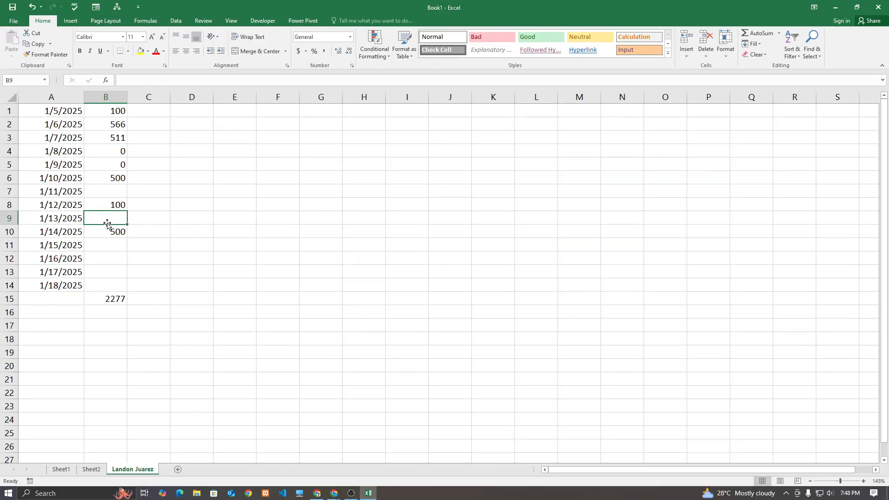
pyautogui.write('100')
pyautogui.press('Return')
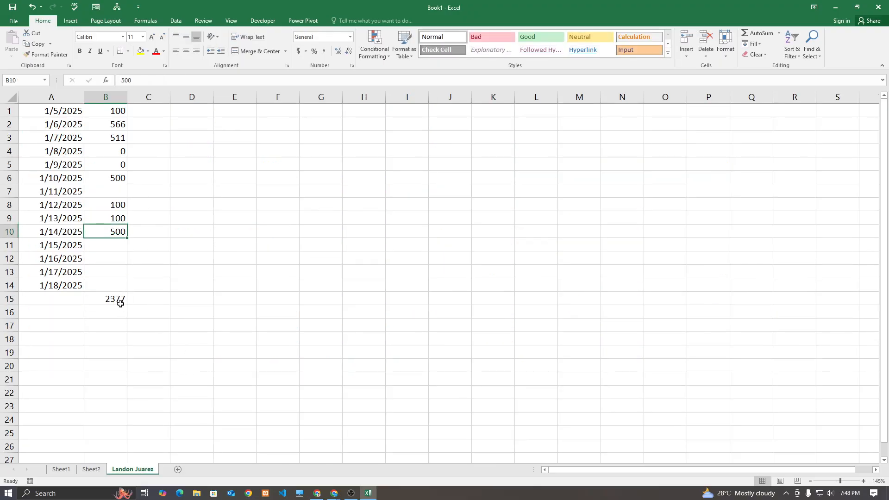
pyautogui.click(91, 468)
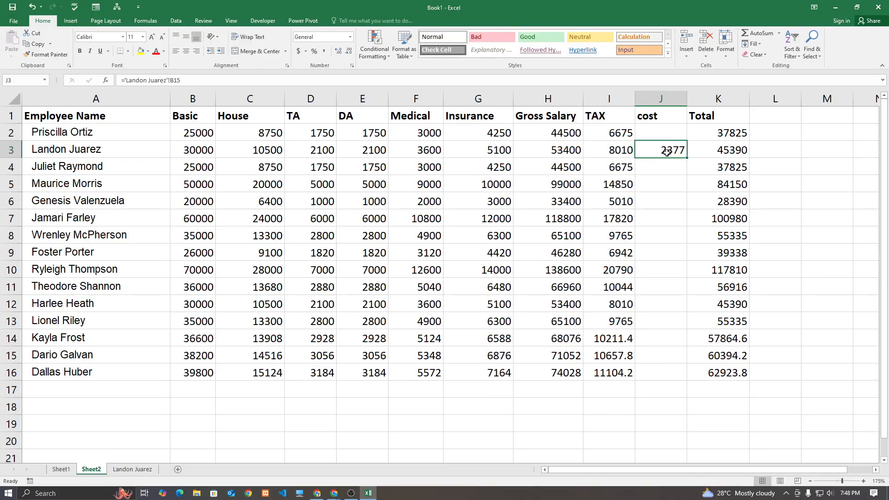
pyautogui.click(655, 167)
pyautogui.click(657, 154)
pyautogui.click(659, 131)
pyautogui.click(654, 166)
pyautogui.click(654, 182)
pyautogui.click(656, 236)
pyautogui.click(657, 285)
pyautogui.click(659, 323)
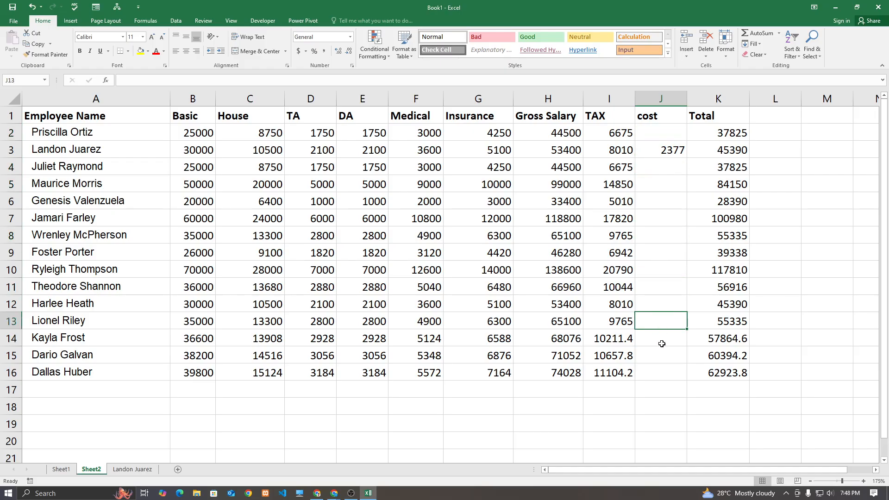
pyautogui.click(661, 343)
# - Extend the Total formula in K2 to =H2-I2-J2 so it subtracts the cost, and fill it down the column
pyautogui.click(717, 151)
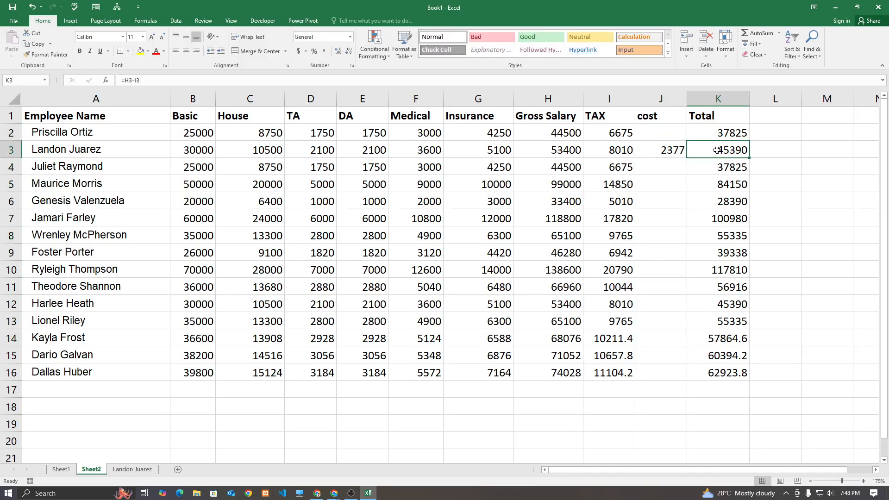
pyautogui.doubleClick(715, 137)
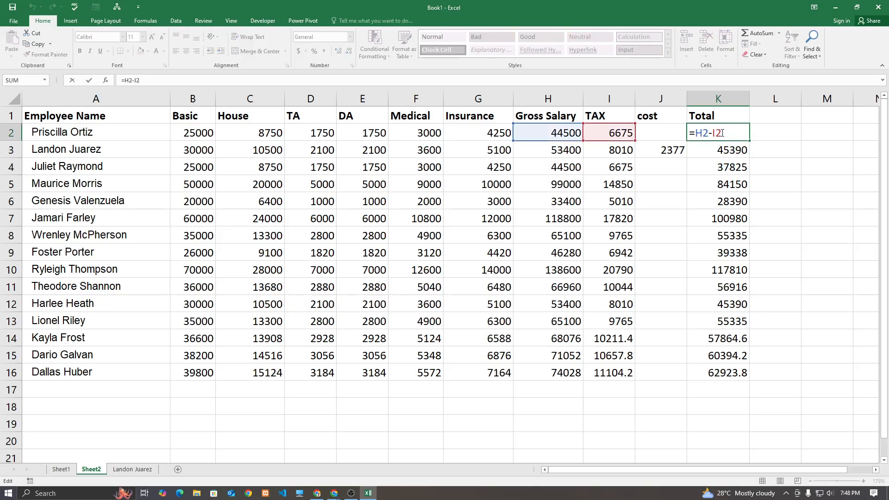
pyautogui.write('-')
pyautogui.click(661, 137)
pyautogui.press('Return')
pyautogui.click(713, 135)
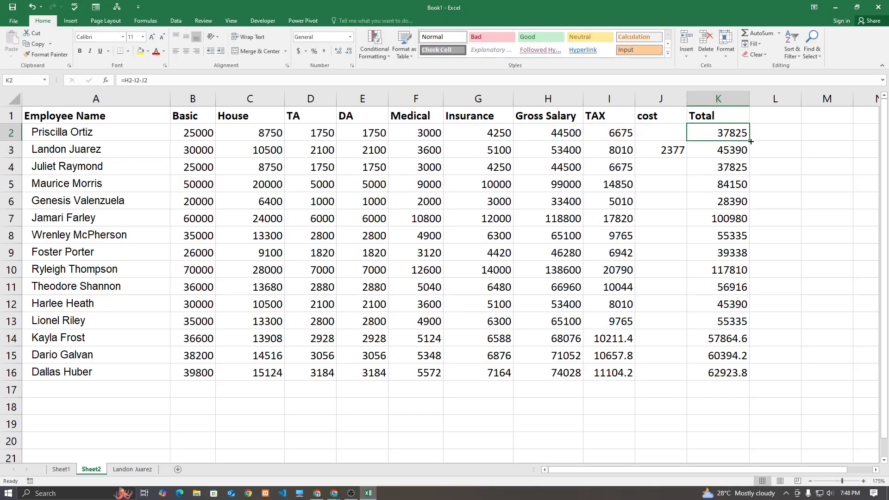
pyautogui.doubleClick(749, 141)
# - Examine the cost column and the formulas in the Total column for several employees
pyautogui.click(666, 219)
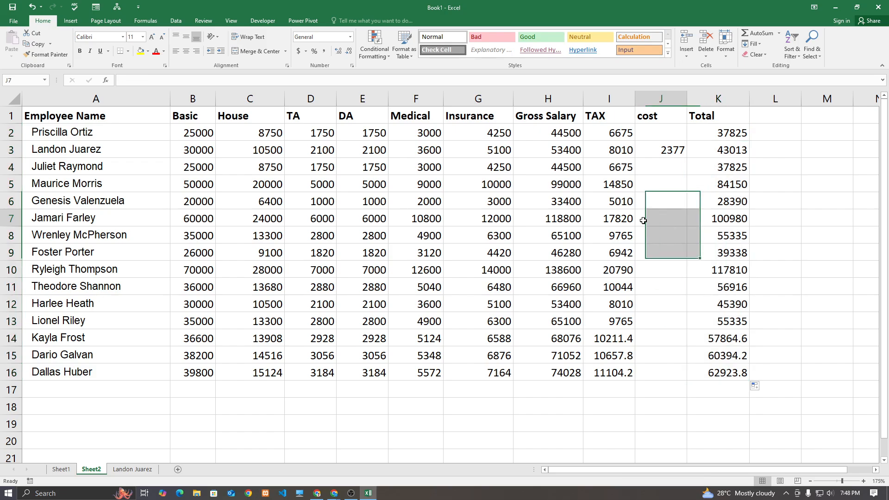
pyautogui.click(661, 133)
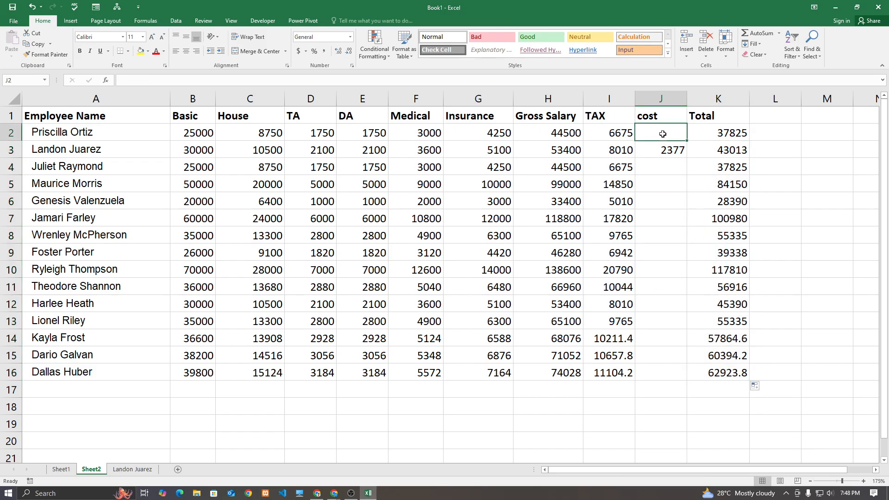
pyautogui.click(667, 174)
pyautogui.click(667, 218)
pyautogui.click(668, 288)
pyautogui.click(667, 304)
pyautogui.click(712, 168)
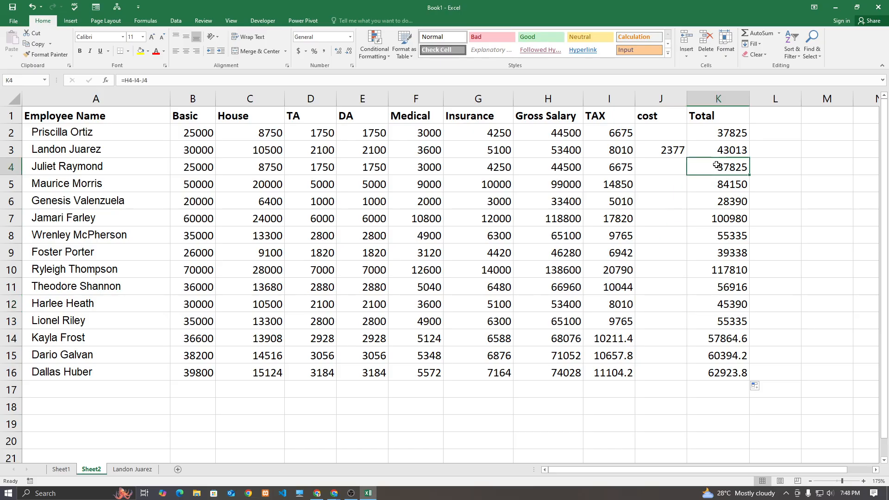
pyautogui.click(717, 151)
pyautogui.click(715, 184)
pyautogui.click(711, 230)
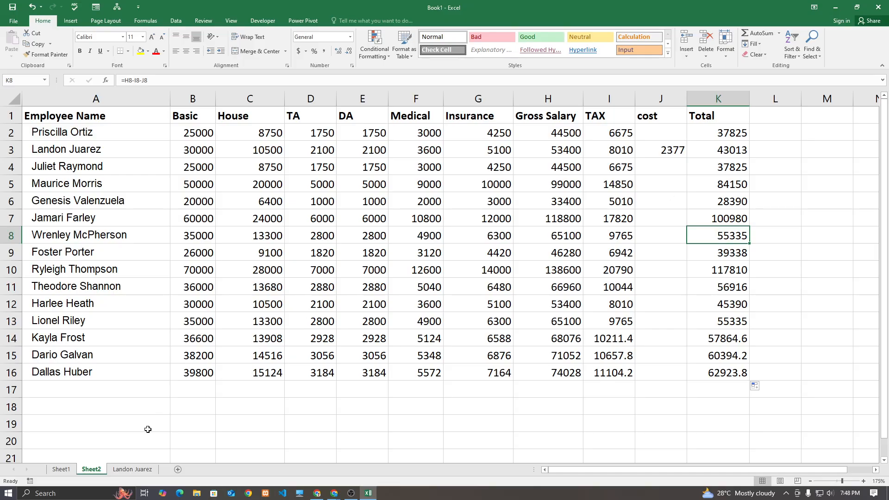
# - Add a new blank worksheet after the employee's own sheet and select the range A1:F5 on it
pyautogui.click(131, 469)
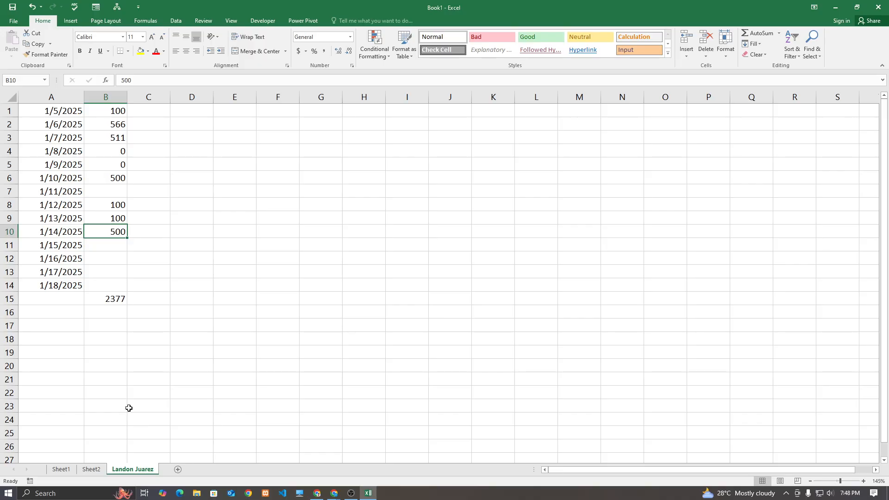
pyautogui.click(177, 470)
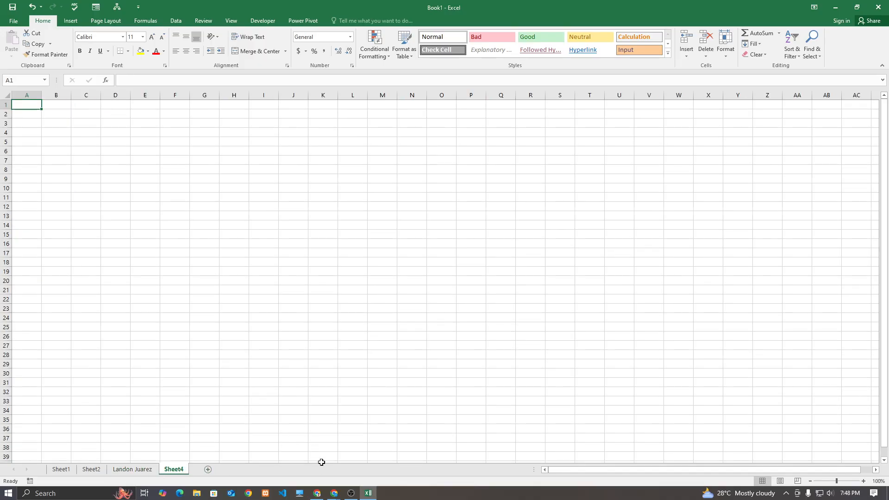
pyautogui.click(350, 467)
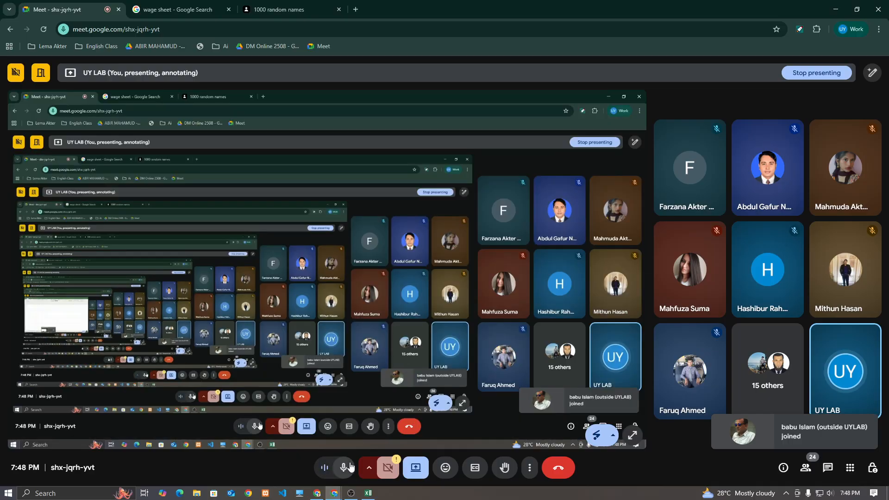
pyautogui.click(368, 492)
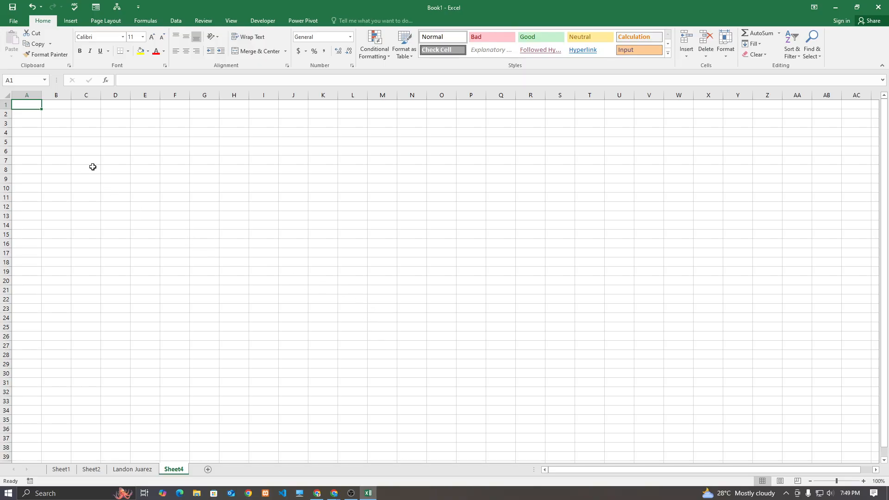
pyautogui.moveTo(34, 105); pyautogui.dragTo(182, 144)
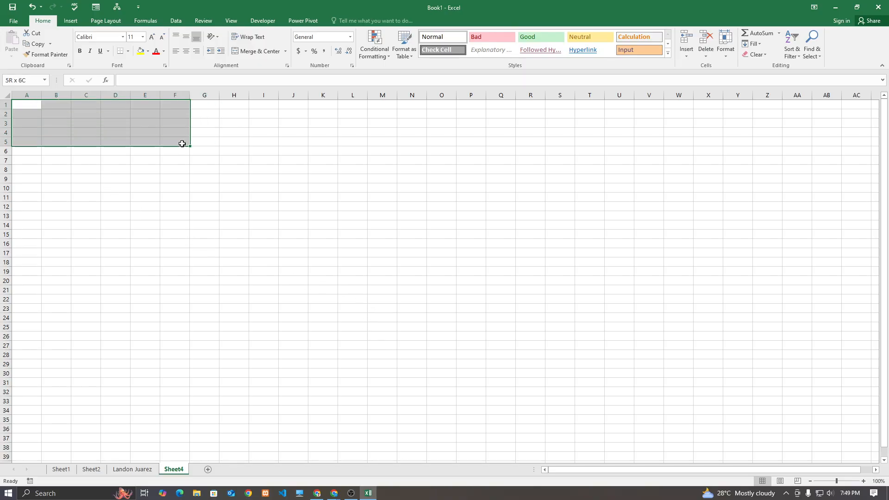
# - Switch to Chrome, search Google Images for "invoice design" and preview the blue modern business invoice template from PosterMyWall
pyautogui.click(334, 492)
pyautogui.click(277, 459)
pyautogui.click(354, 9)
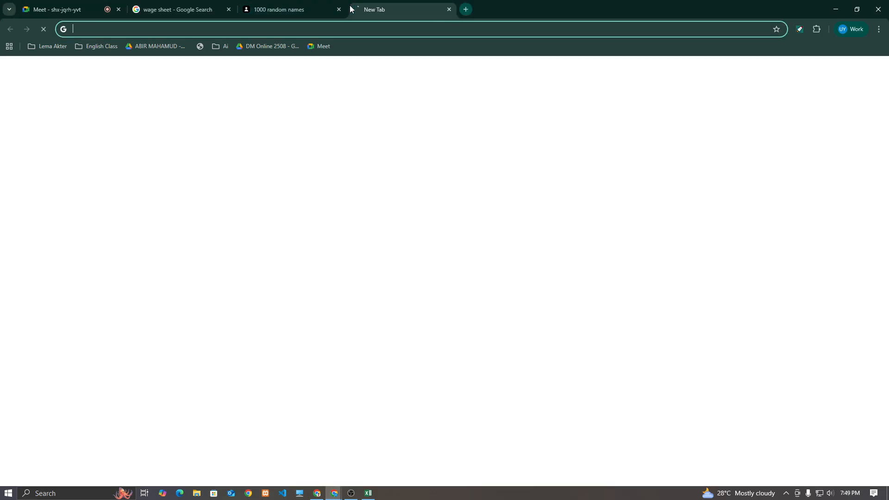
pyautogui.write('invoice design')
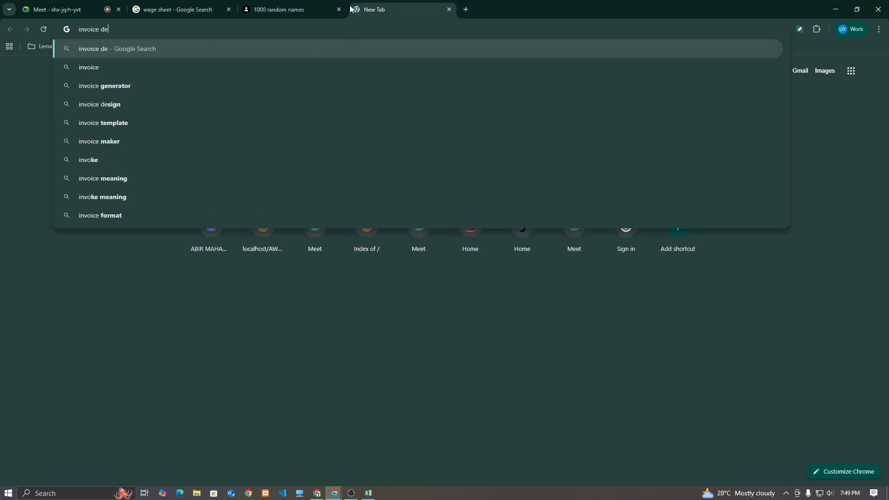
pyautogui.press('Return')
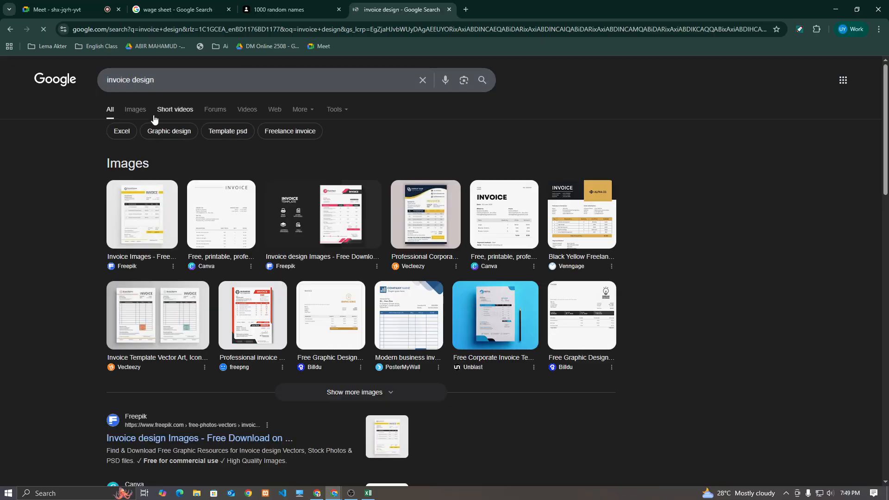
pyautogui.click(135, 110)
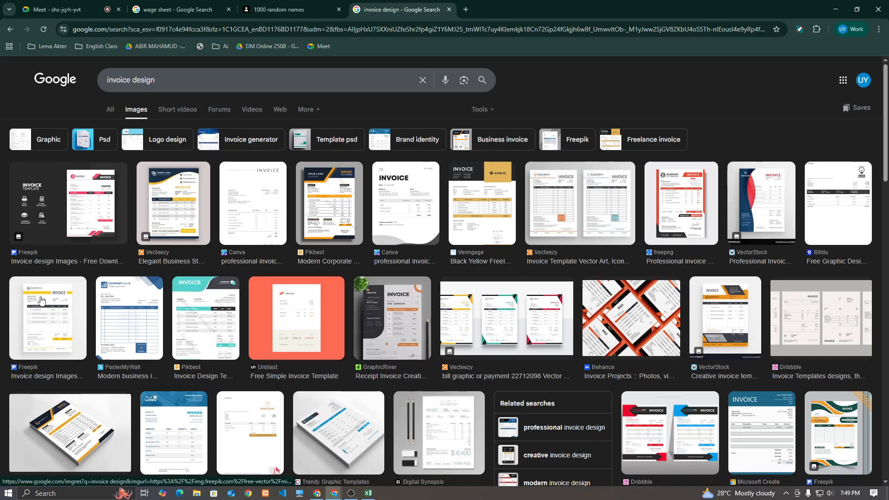
pyautogui.click(121, 313)
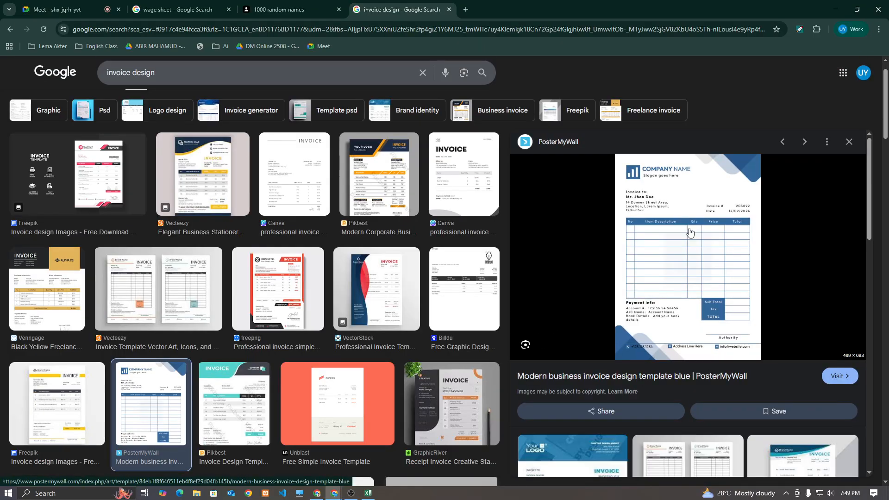
# - Look through the Downloads folder in File Explorer and return to the blank Sheet4 in Excel
pyautogui.click(370, 494)
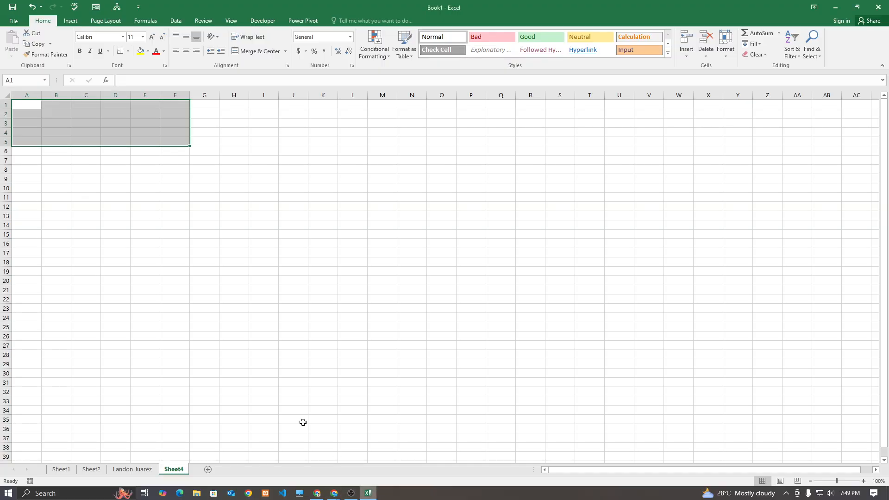
pyautogui.click(159, 254)
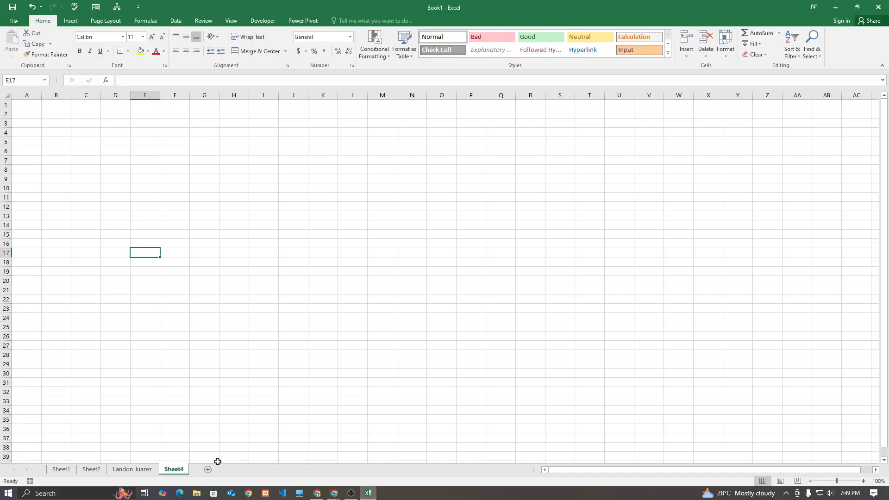
pyautogui.click(197, 494)
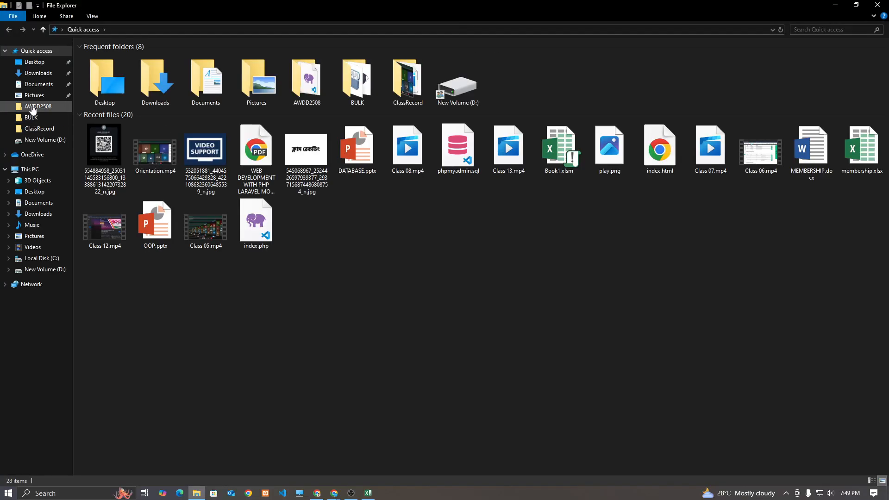
pyautogui.click(37, 73)
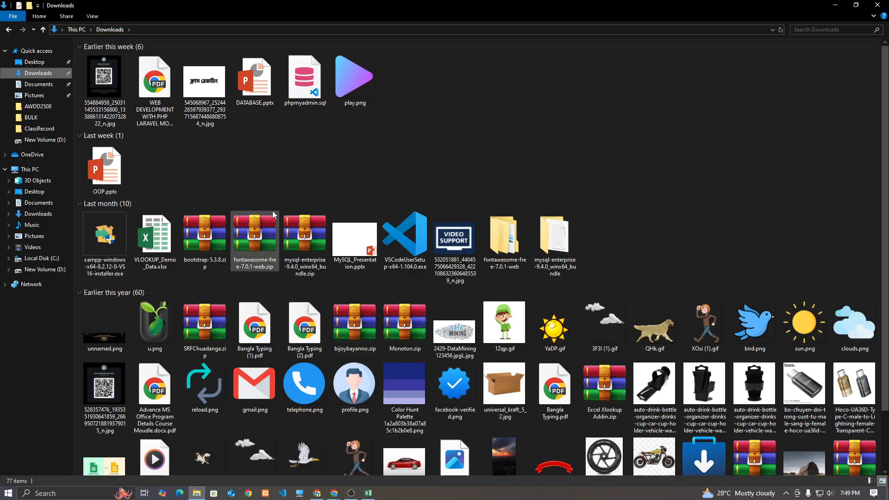
pyautogui.scroll(-2, 278, 224)
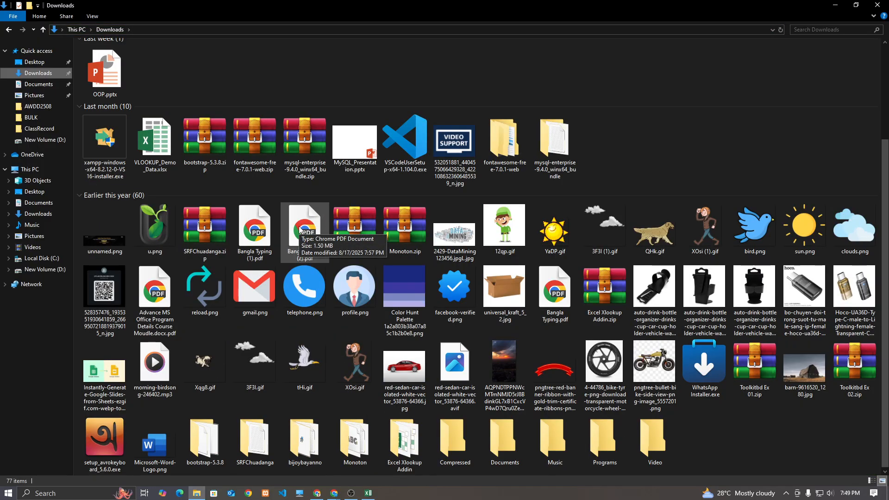
pyautogui.scroll(2, 234, 74)
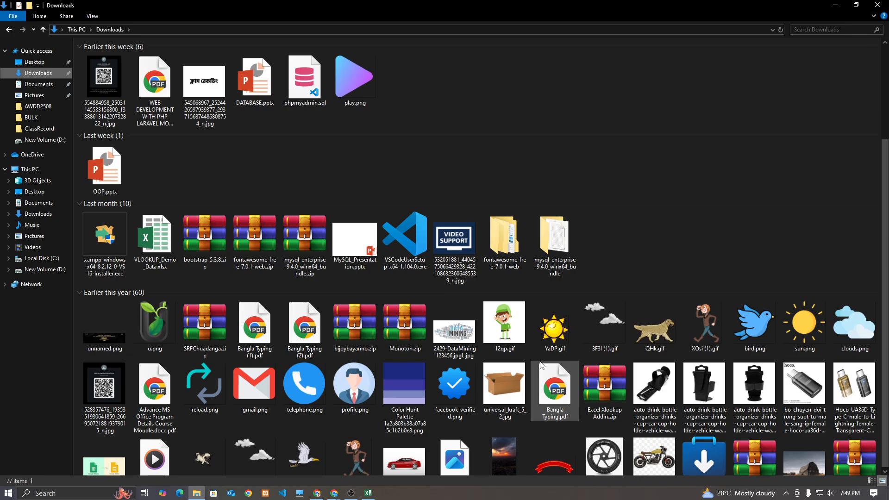
pyautogui.scroll(-2, 255, 236)
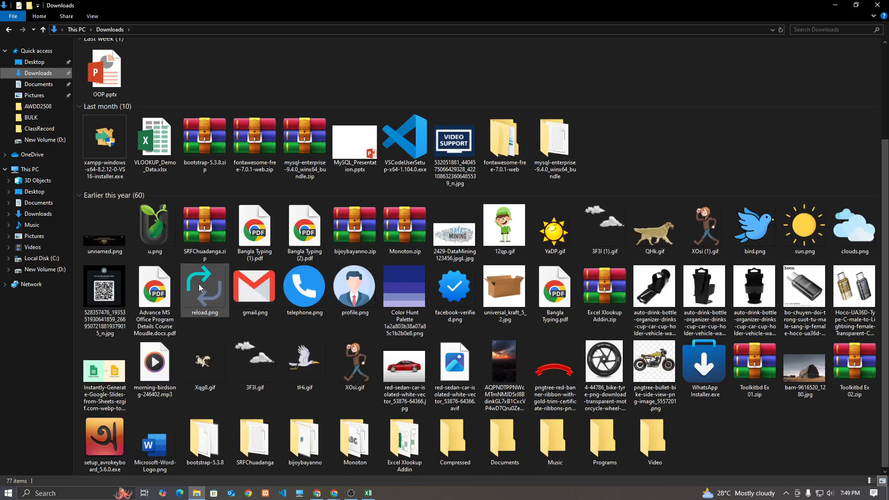
pyautogui.moveTo(198, 288); pyautogui.dragTo(82, 155)
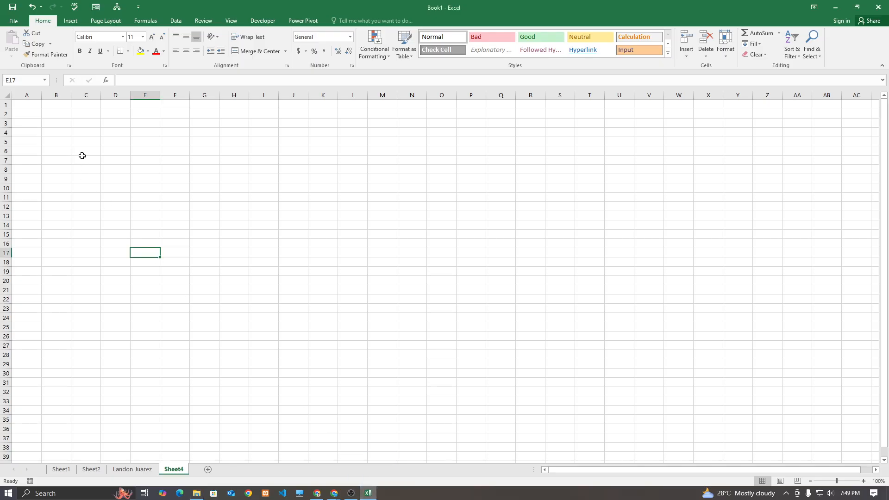
# - Insert the picture reload.png from the Downloads folder as a logo and shrink it to 0.53" square over cells A1:B3
pyautogui.click(80, 21)
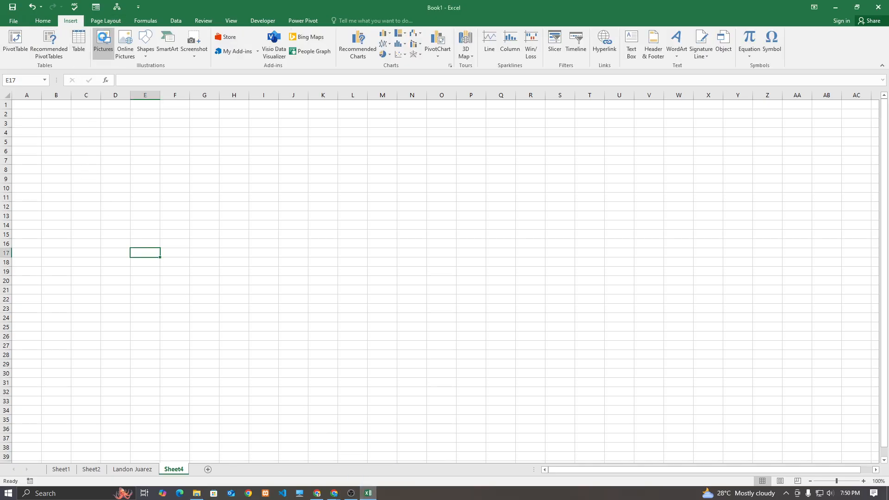
pyautogui.click(103, 41)
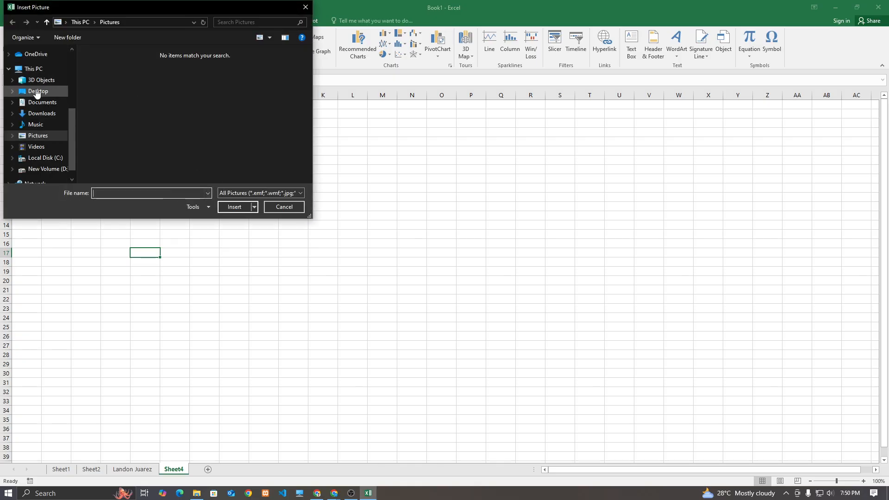
pyautogui.click(39, 114)
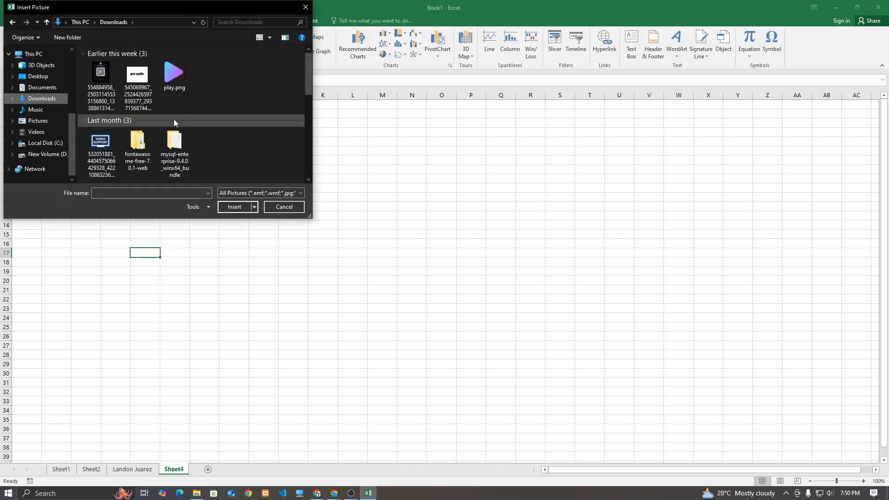
pyautogui.scroll(-5, 223, 139)
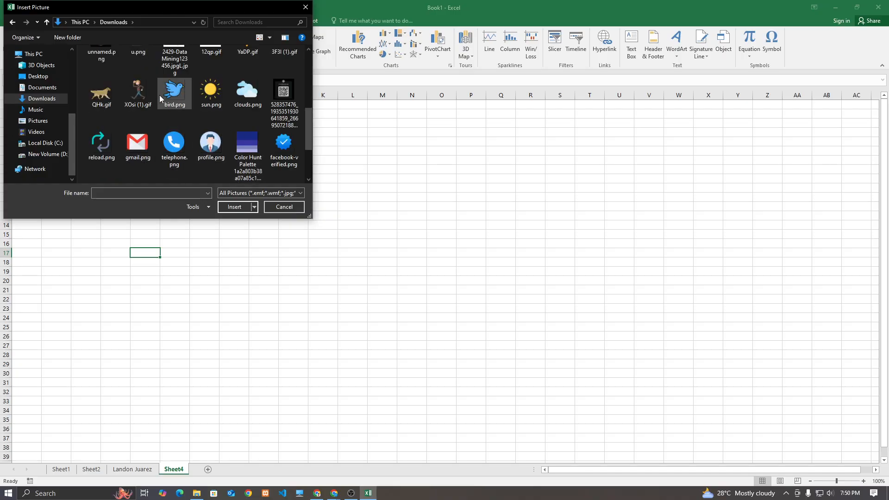
pyautogui.scroll(5, 161, 98)
pyautogui.scroll(-3, 92, 117)
pyautogui.scroll(-1, 113, 137)
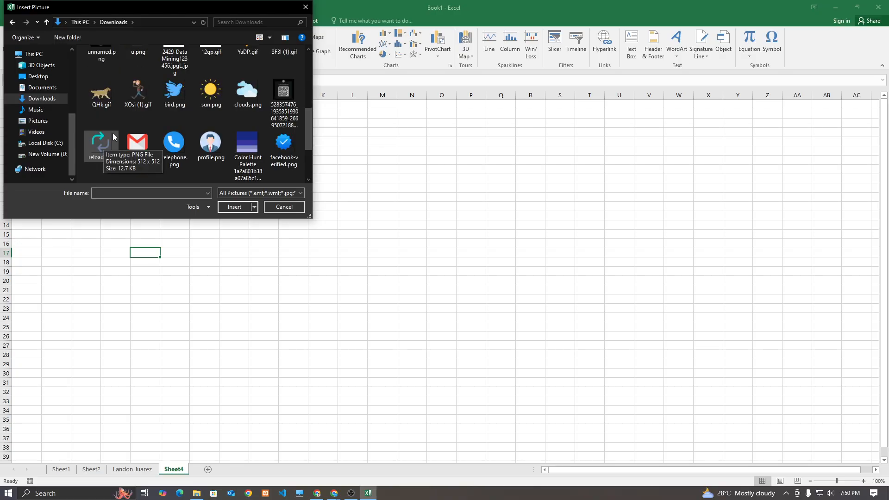
pyautogui.doubleClick(100, 144)
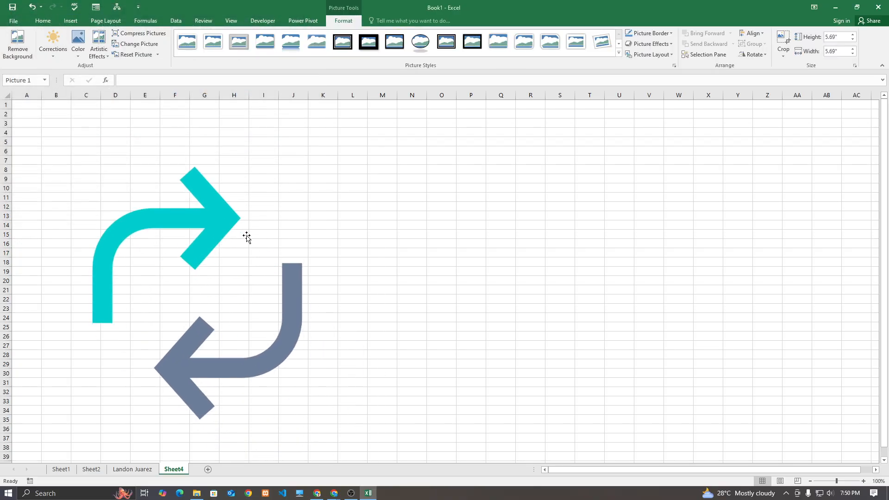
pyautogui.moveTo(324, 420); pyautogui.dragTo(38, 115)
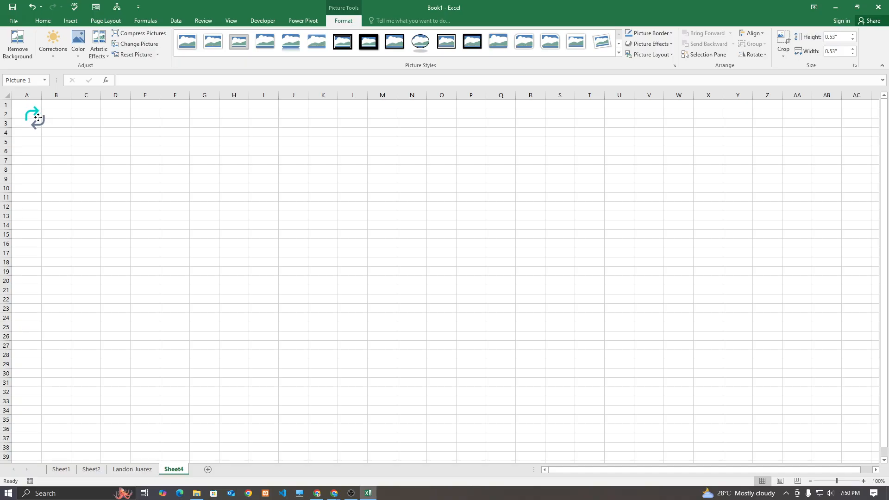
pyautogui.click(82, 137)
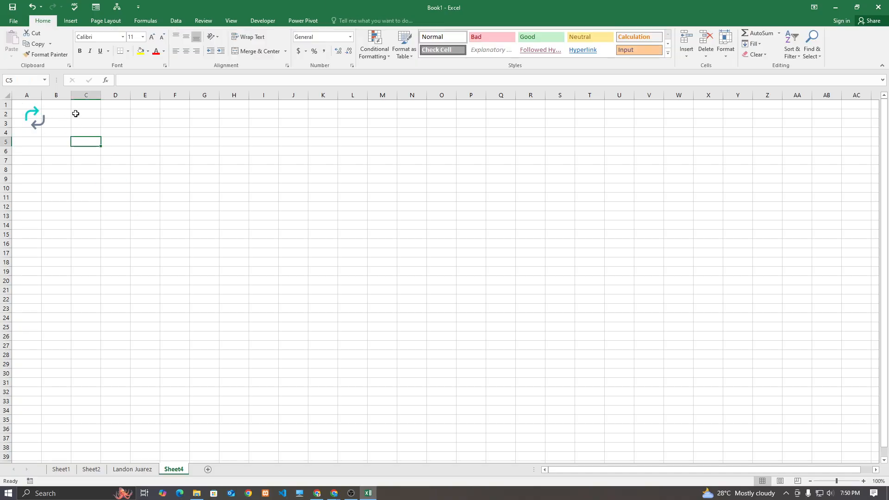
# - Merge and center cells C2:F3 and enter the company name ABC TECHNOLOGIES
pyautogui.moveTo(76, 112); pyautogui.dragTo(163, 121)
pyautogui.click(250, 53)
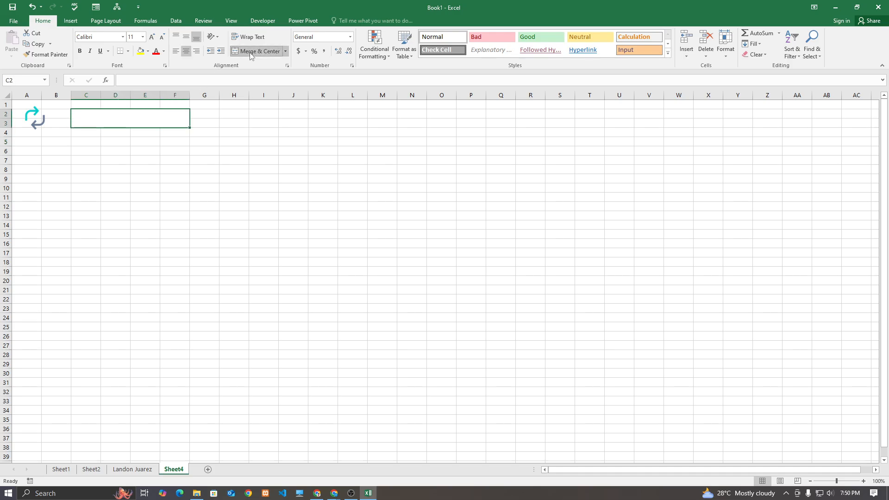
pyautogui.write('ABC GROCER')
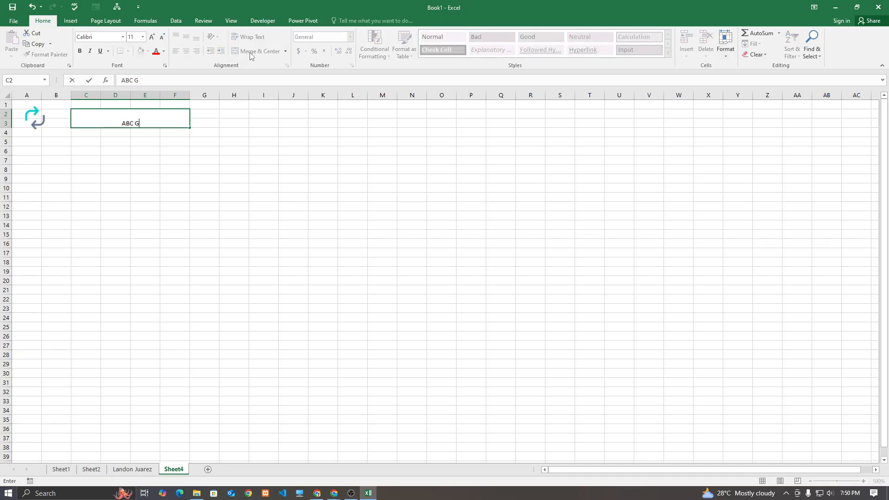
pyautogui.press('BackSpace')
pyautogui.press('BackSpace')
pyautogui.press('BackSpace')
pyautogui.press('BackSpace')
pyautogui.press('BackSpace')
pyautogui.press('BackSpace')
pyautogui.write('TECHNOLOGIES')
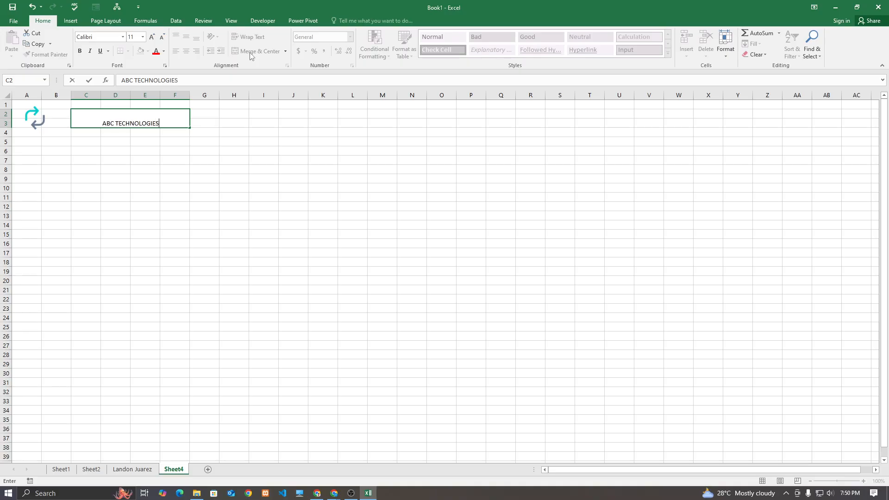
pyautogui.press('Return')
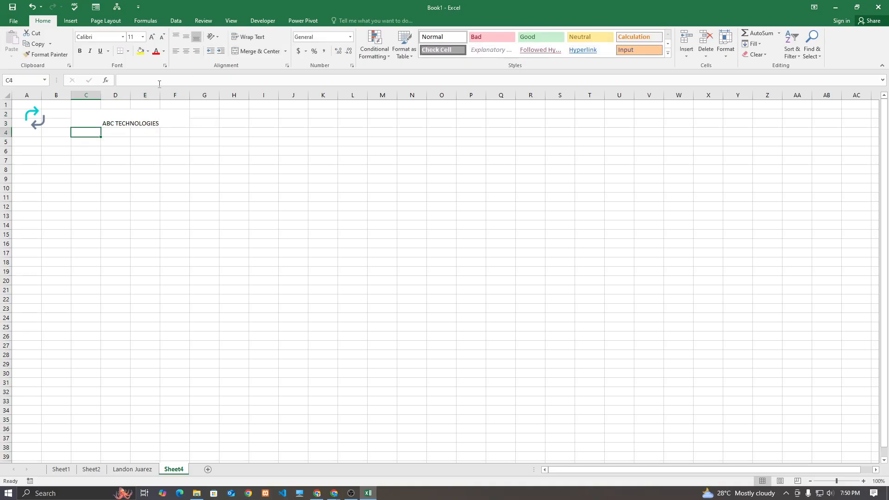
# - Format the company name with middle vertical alignment, font size 16 and bold
pyautogui.click(157, 119)
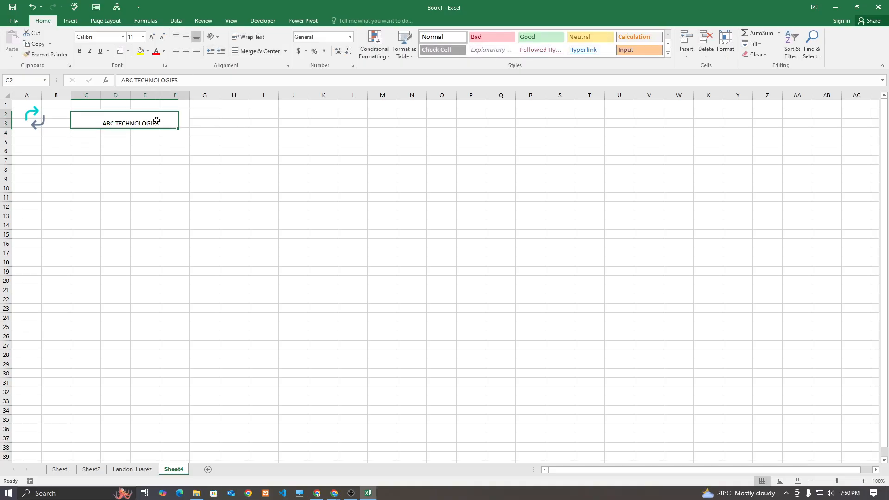
pyautogui.click(185, 36)
pyautogui.click(151, 39)
pyautogui.click(151, 40)
pyautogui.click(151, 39)
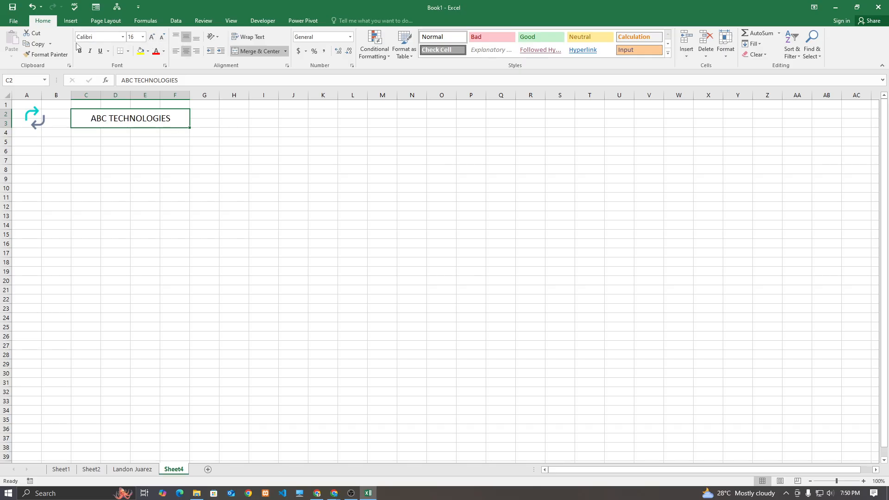
pyautogui.click(79, 51)
# - Merge and center cells C4:F4 below the company name and enter the company's city, country and postcode
pyautogui.click(81, 133)
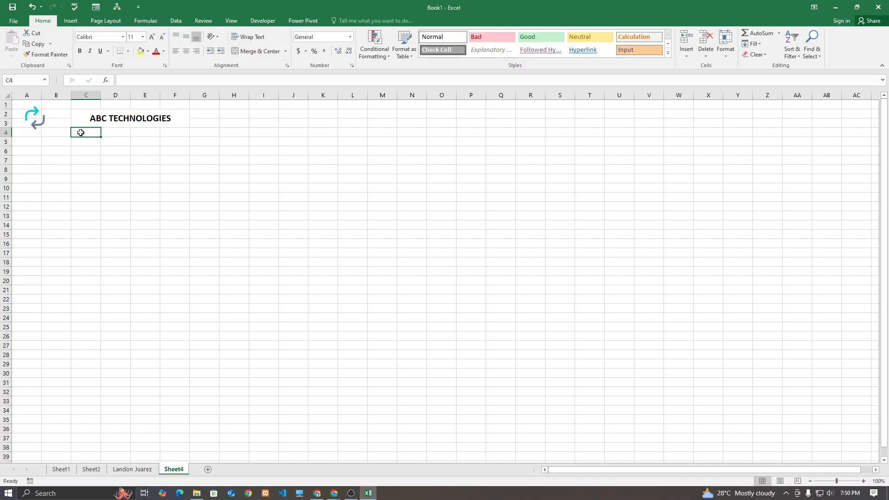
pyautogui.moveTo(81, 132); pyautogui.dragTo(176, 134)
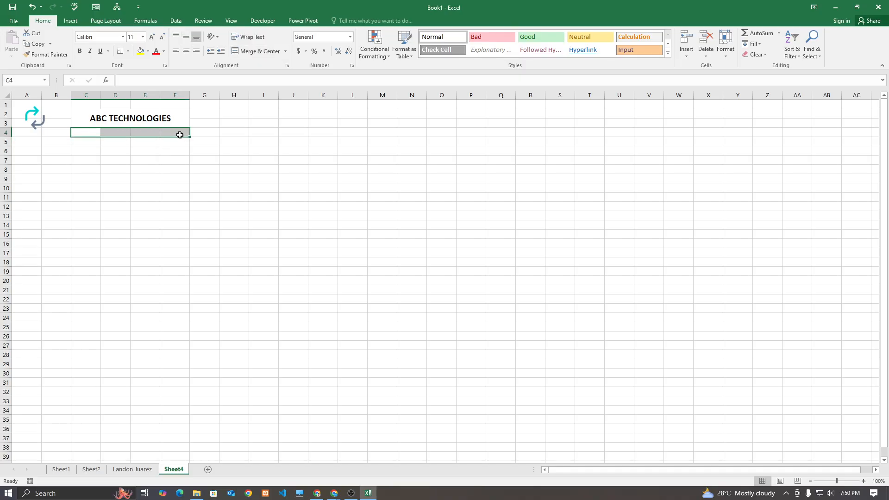
pyautogui.click(259, 54)
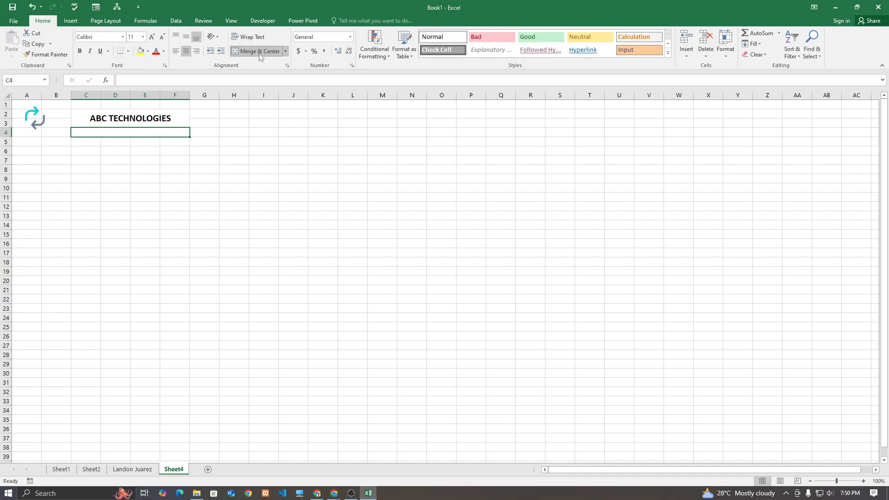
pyautogui.write('DHAKA,')
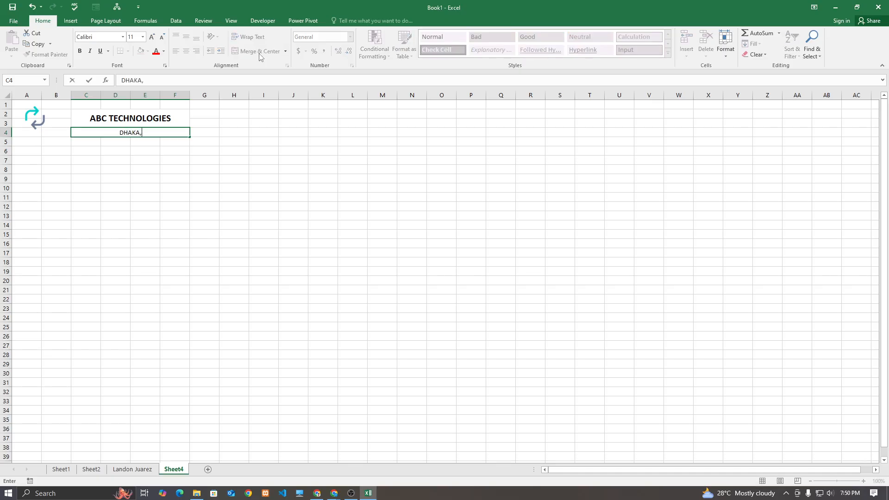
pyautogui.write('BANGLADESH - 1222')
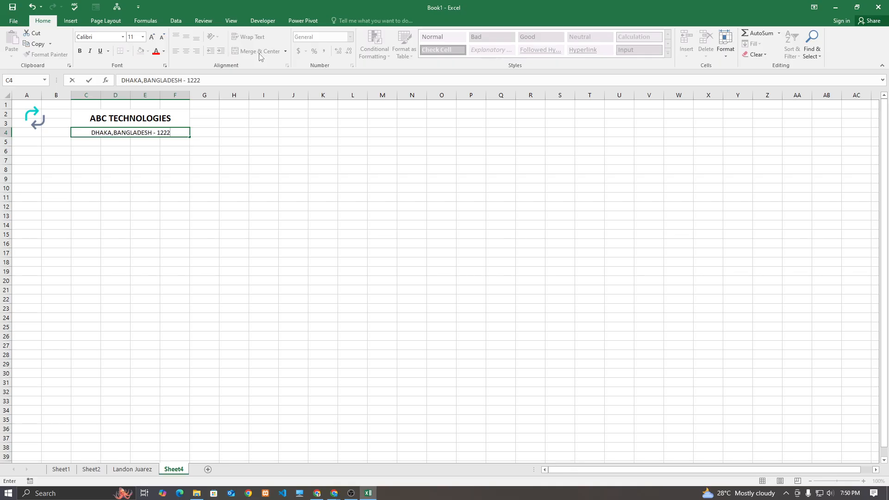
pyautogui.click(226, 168)
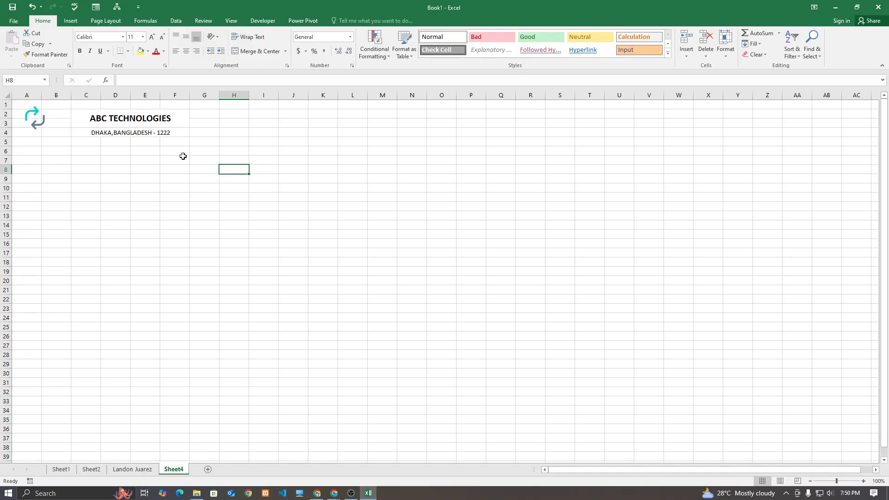
# - Enter the label Customer Name in cell A6
pyautogui.keyDown('ctrl'); pyautogui.scroll(4, 190, 159); pyautogui.keyUp('ctrl')
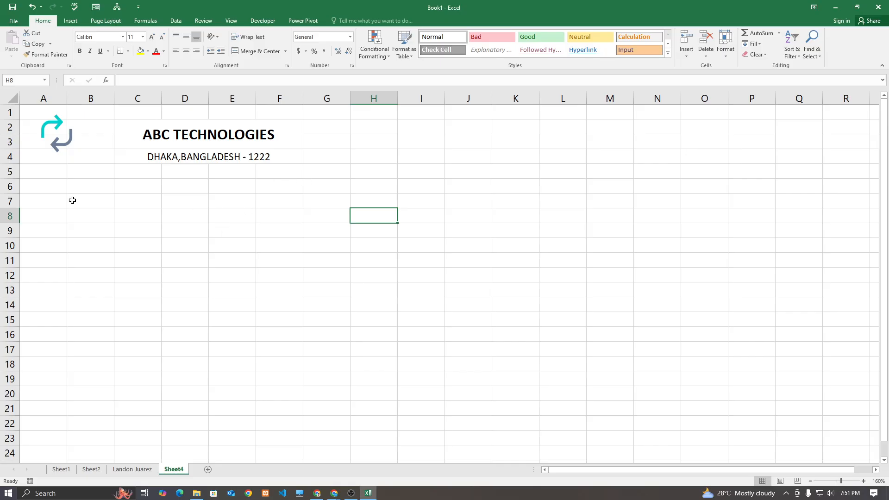
pyautogui.click(51, 188)
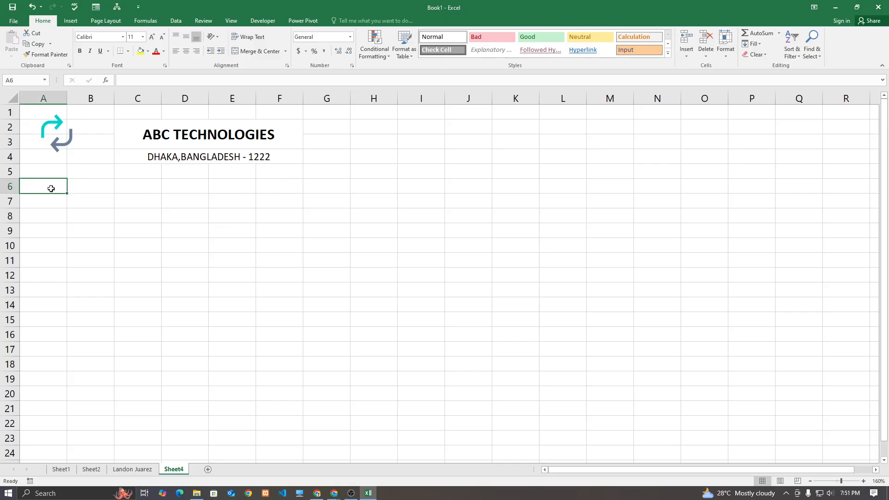
pyautogui.write('CUS')
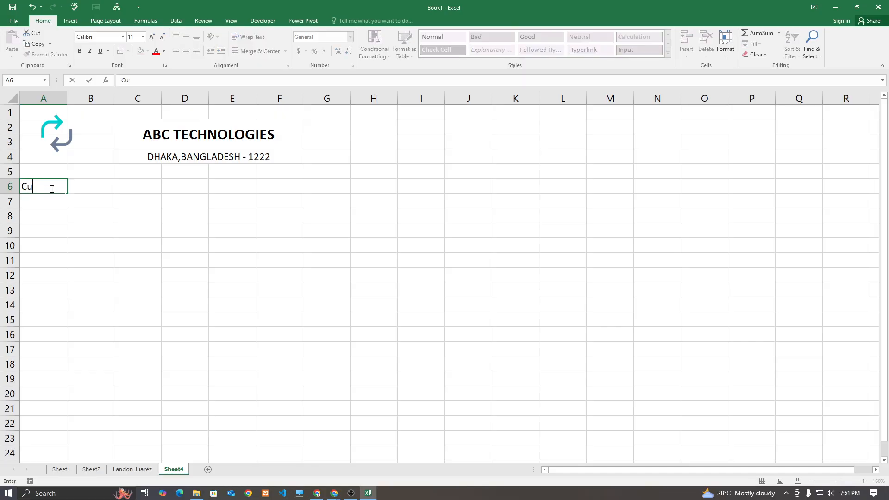
pyautogui.write('stomer Name')
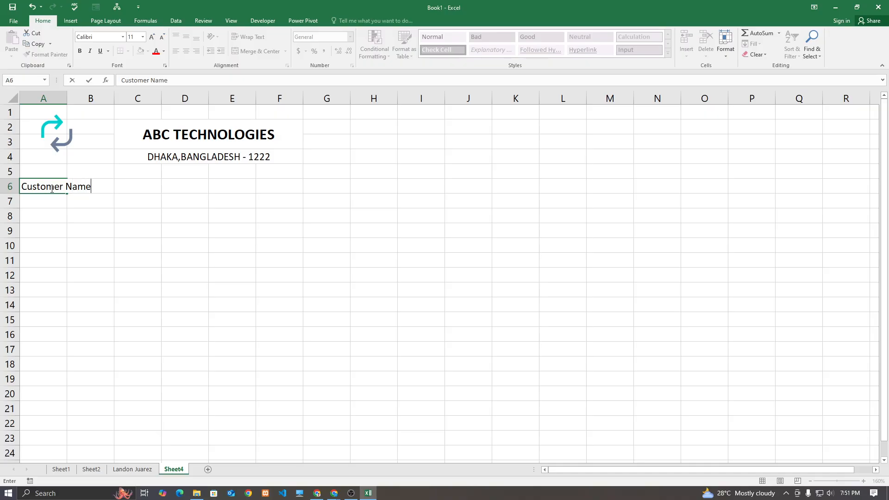
pyautogui.press('Tab')
pyautogui.press('Down')
pyautogui.press('Down')
pyautogui.press('Down')
pyautogui.press('Down')
pyautogui.press('Down')
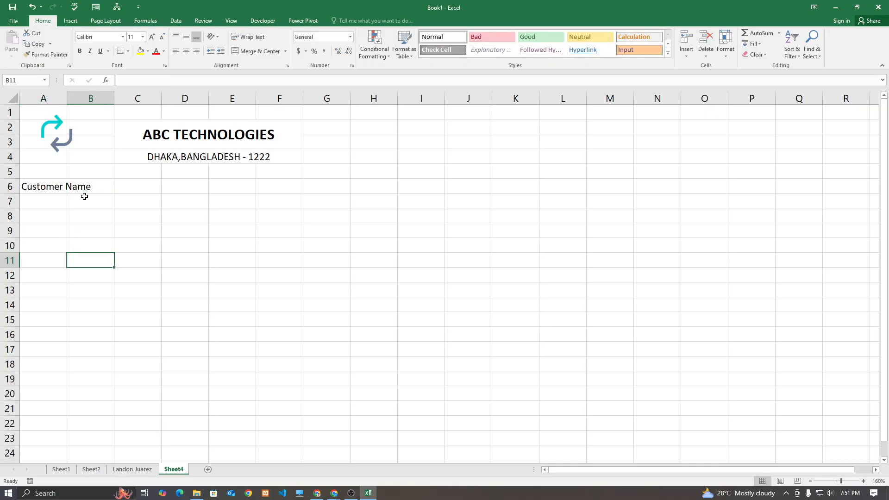
# - Extend the Customer Name label in A6 with a colon and a dotted fill-in line reaching into column E
pyautogui.click(96, 191)
pyautogui.click(53, 187)
pyautogui.doubleClick(53, 186)
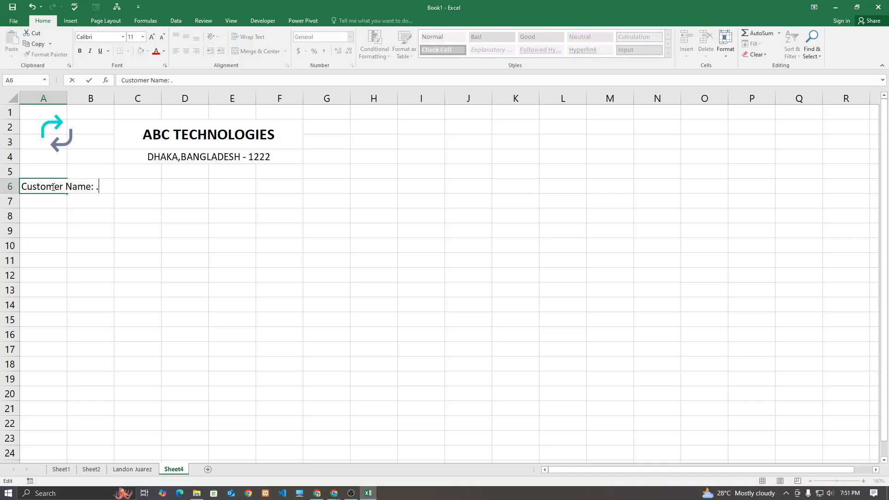
pyautogui.write(': .........................................')
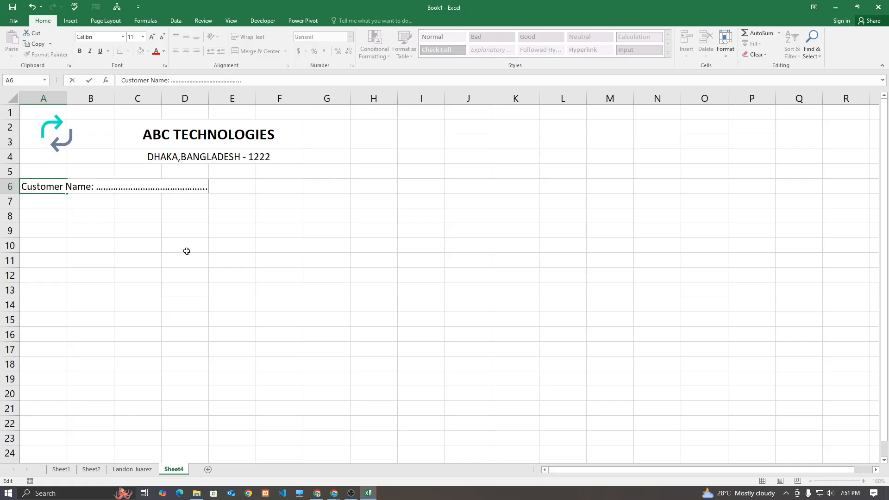
pyautogui.write('.......')
pyautogui.click(171, 244)
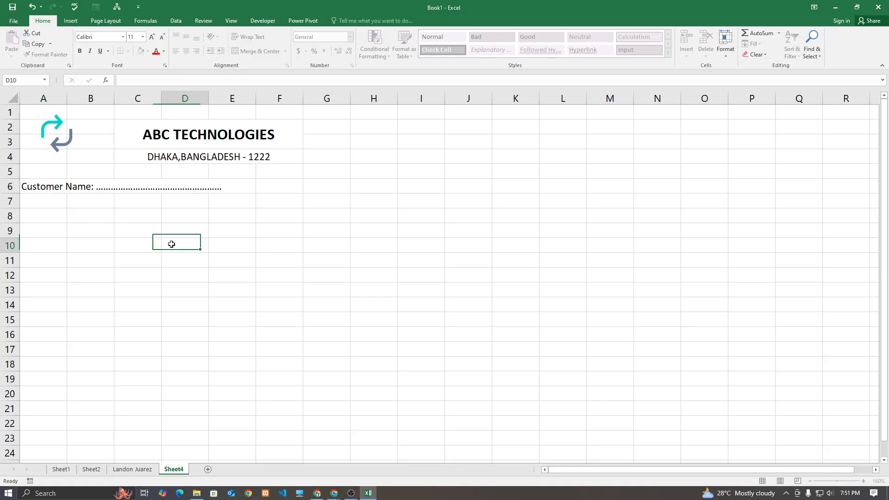
# - Insert a blank row above the Customer Name line and merge A6:E7 with its text left-aligned
pyautogui.rightClick(10, 186)
pyautogui.click(23, 252)
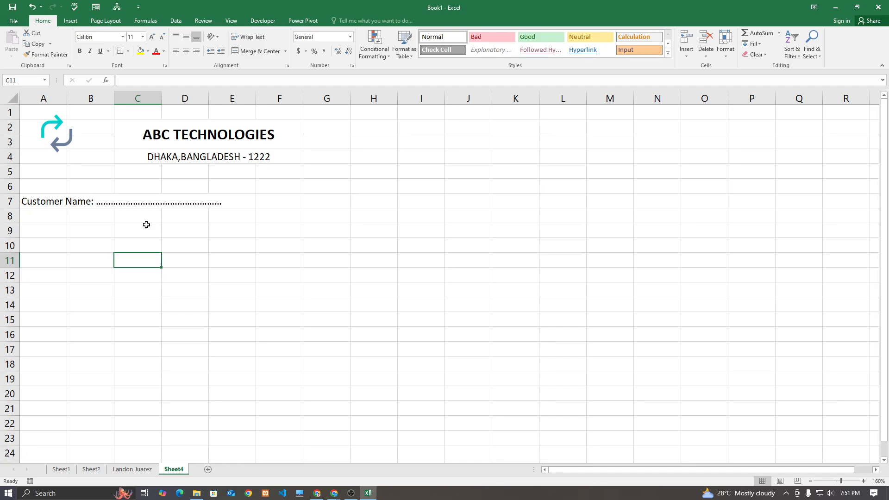
pyautogui.moveTo(50, 185); pyautogui.dragTo(223, 196)
pyautogui.click(238, 53)
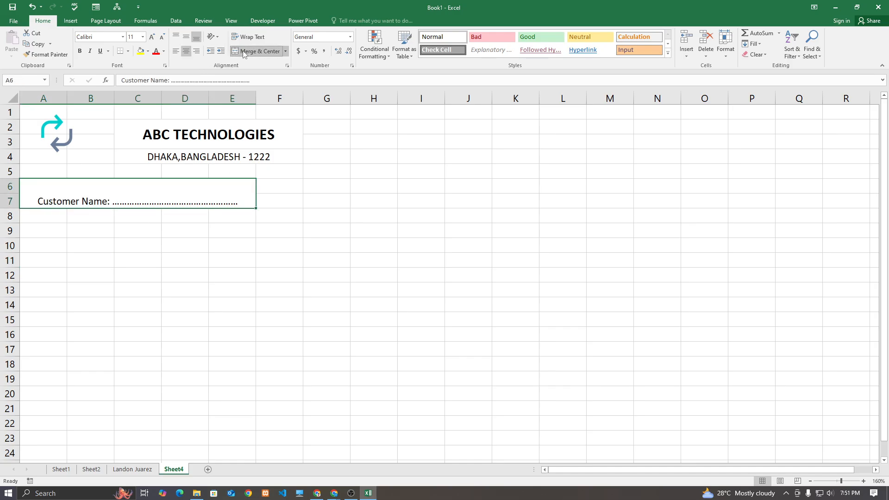
pyautogui.click(176, 51)
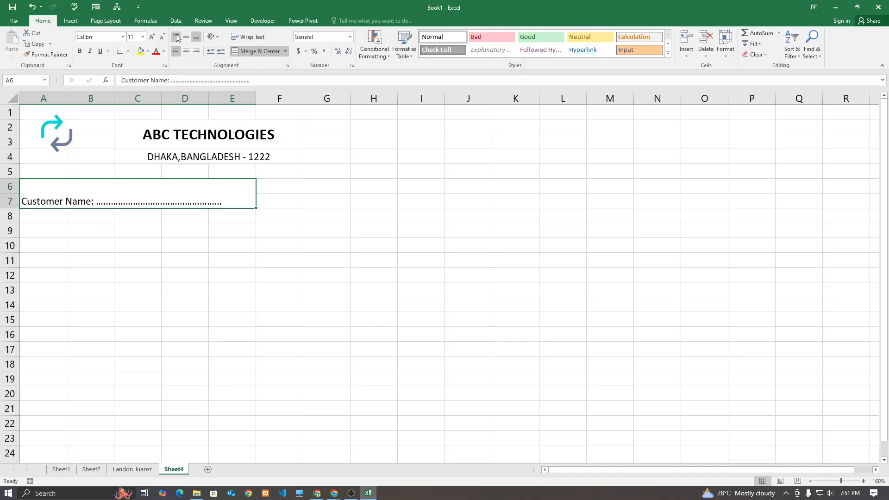
pyautogui.click(198, 301)
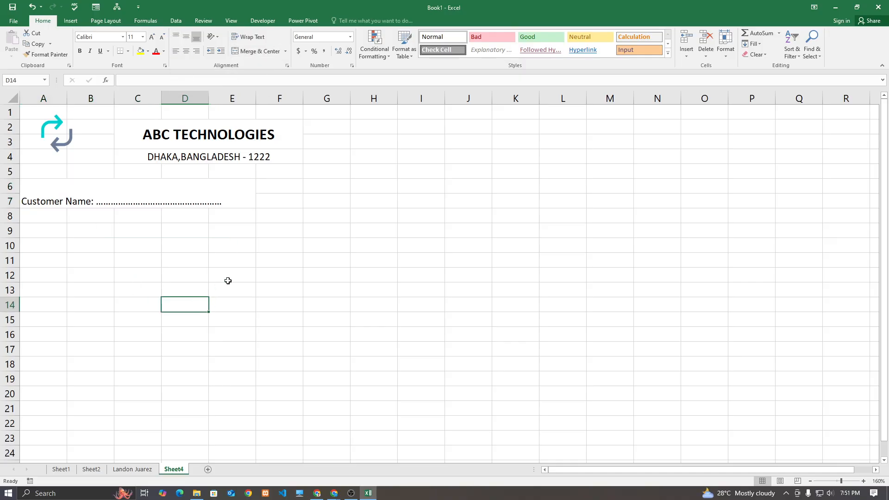
# - Merge cells F6:H7 and enter a left-aligned Mobile: label with a dotted fill-in line
pyautogui.moveTo(264, 189); pyautogui.dragTo(373, 199)
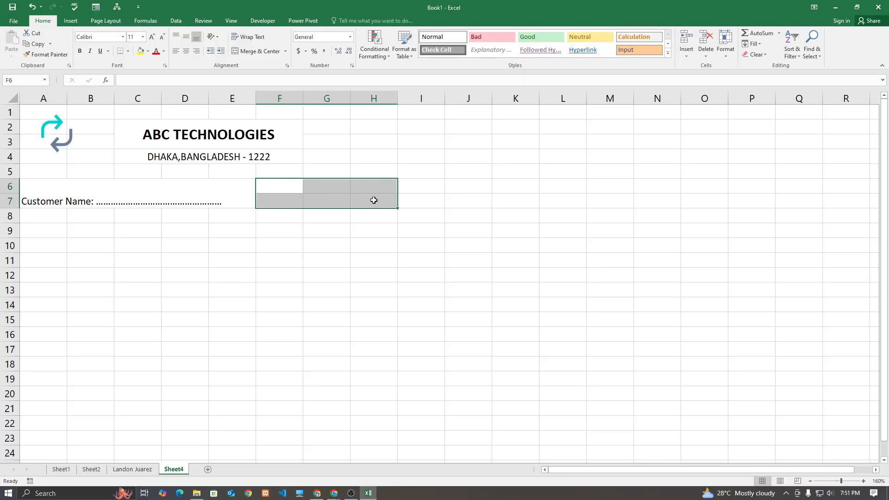
pyautogui.click(252, 53)
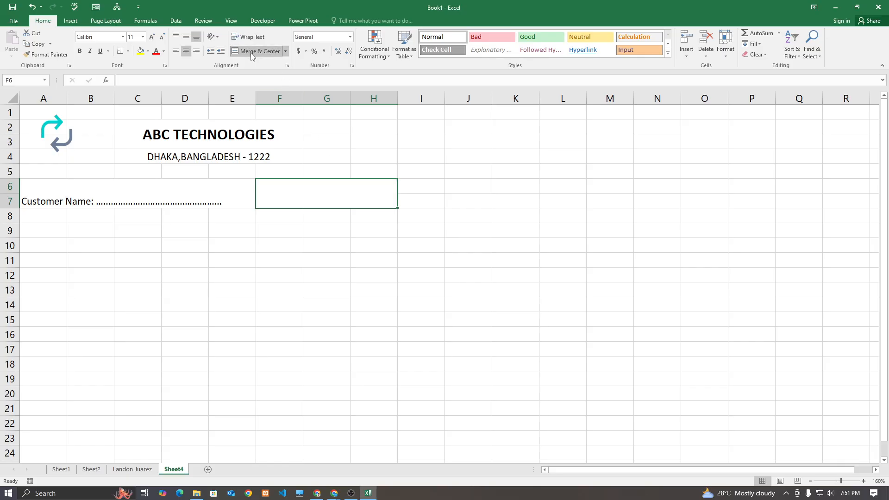
pyautogui.write('Mobile')
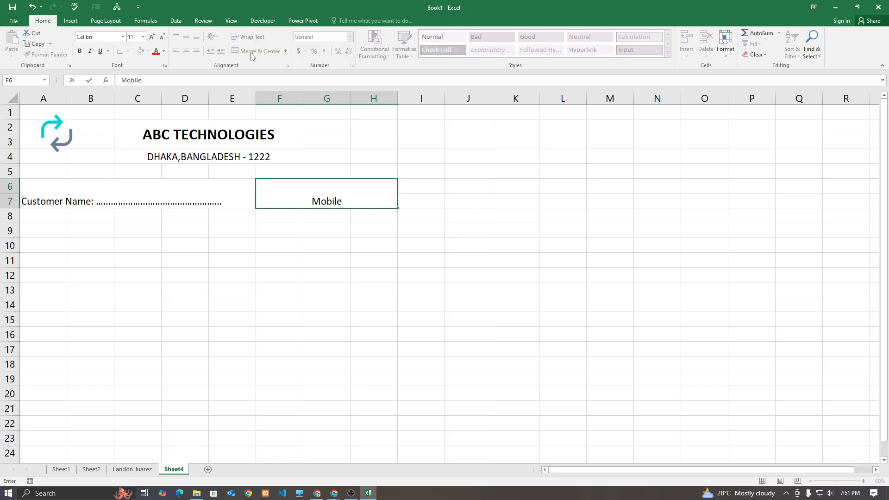
pyautogui.write(':......................................')
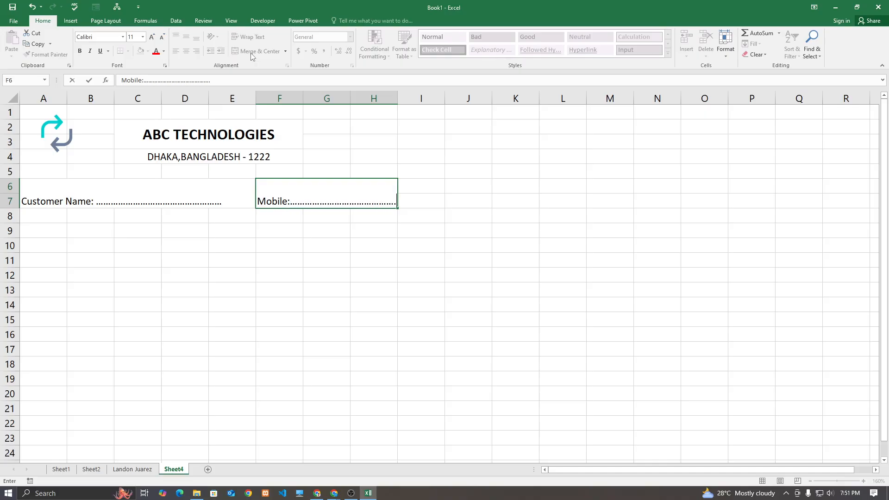
pyautogui.click(259, 253)
pyautogui.click(279, 193)
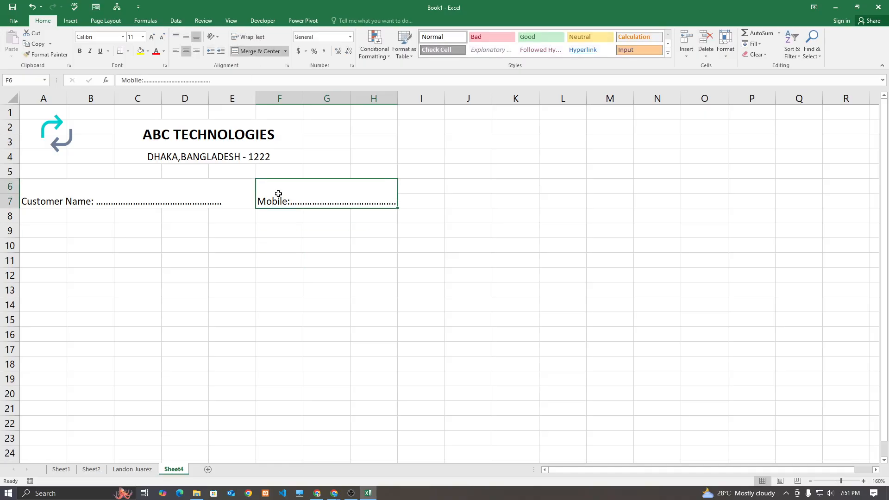
pyautogui.click(177, 52)
pyautogui.click(237, 316)
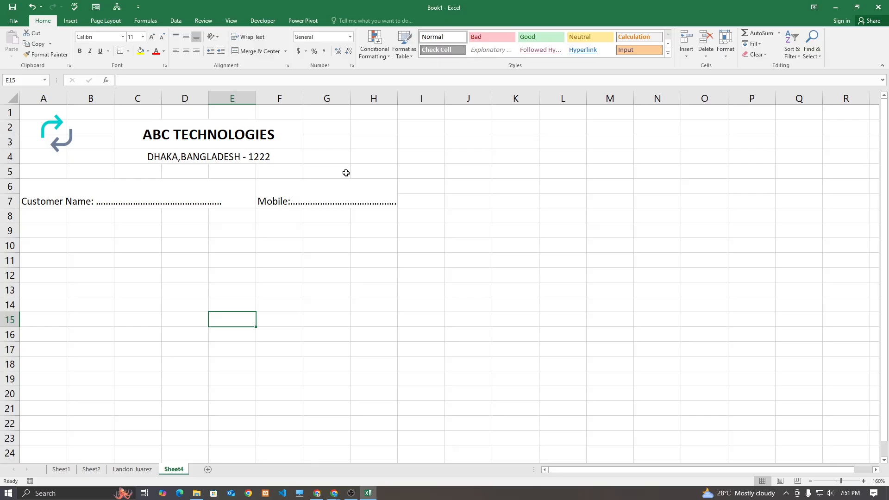
# - Enter the label Date in G5 and the formula =TODAY() in H5
pyautogui.click(312, 170)
pyautogui.write('Date')
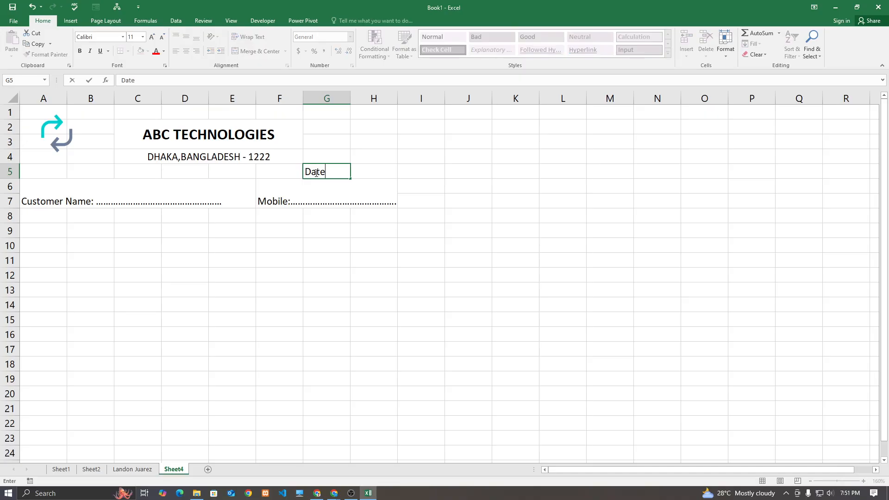
pyautogui.click(299, 244)
pyautogui.click(368, 169)
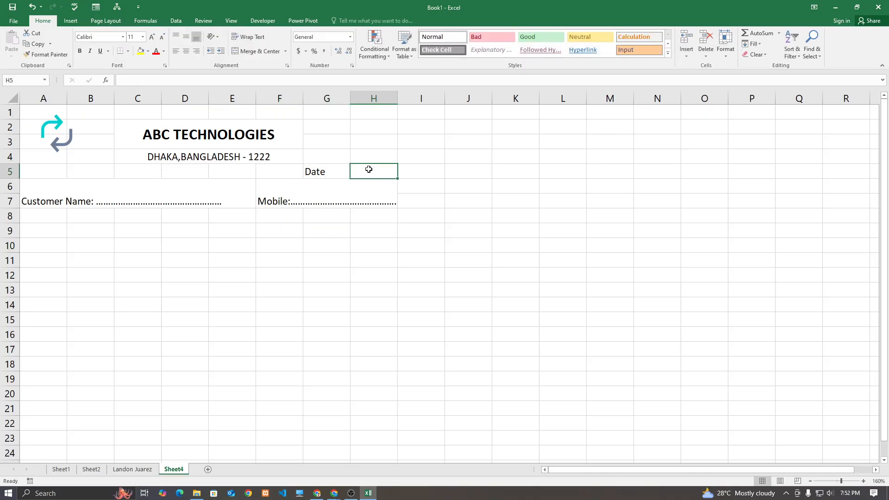
pyautogui.write('=to')
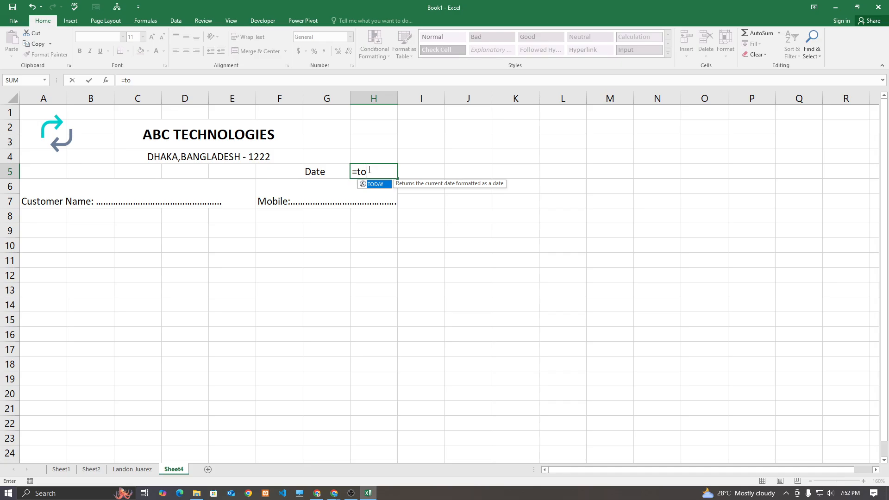
pyautogui.press('Return')
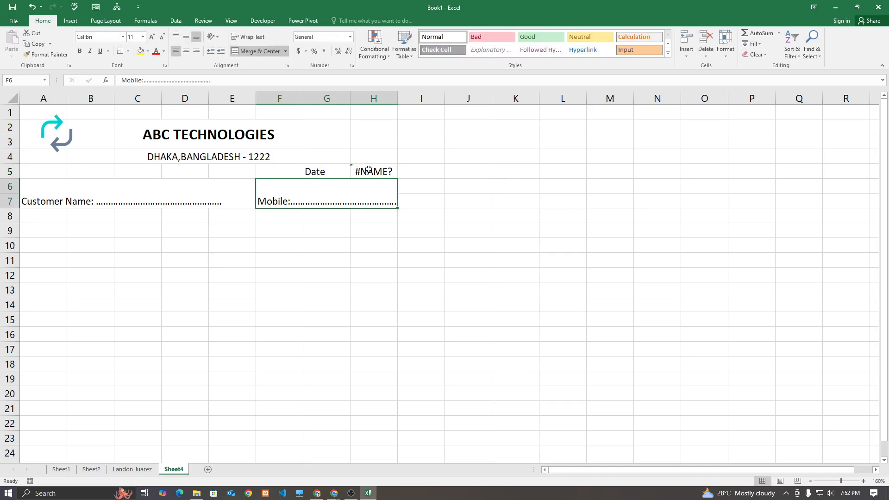
pyautogui.doubleClick(368, 169)
pyautogui.write('day')
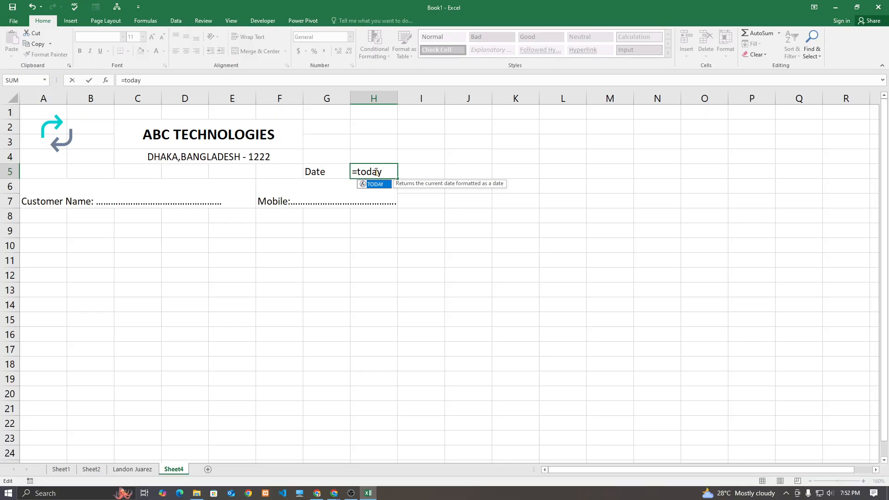
pyautogui.write('()')
pyautogui.press('Return')
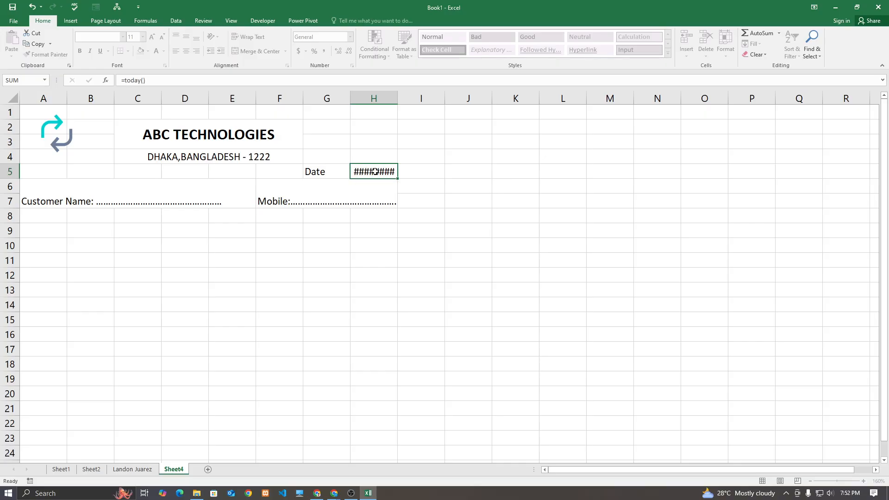
# - Widen column H so the full date fits in cell H5
pyautogui.moveTo(403, 98); pyautogui.dragTo(405, 98)
pyautogui.click(411, 315)
pyautogui.click(384, 172)
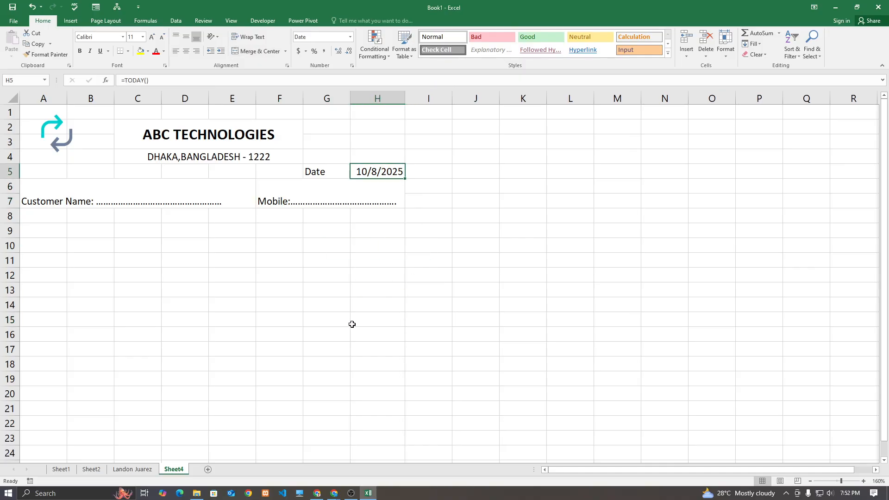
# - Check the print preview of the invoice sheet and return to the worksheet
pyautogui.hotkey('ctrl', 'p')
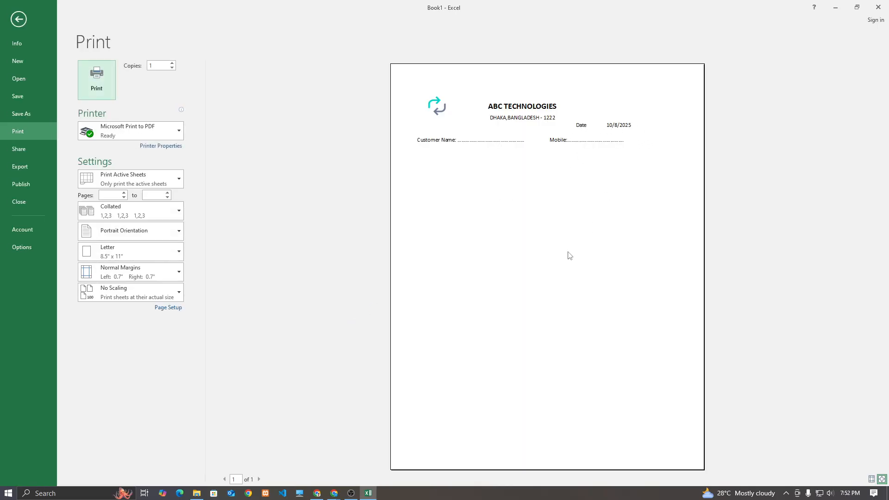
pyautogui.press('Escape')
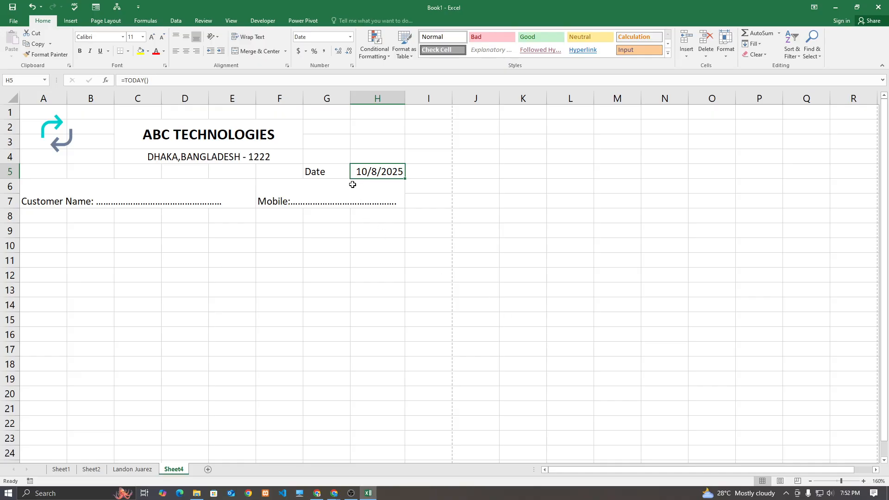
pyautogui.click(333, 293)
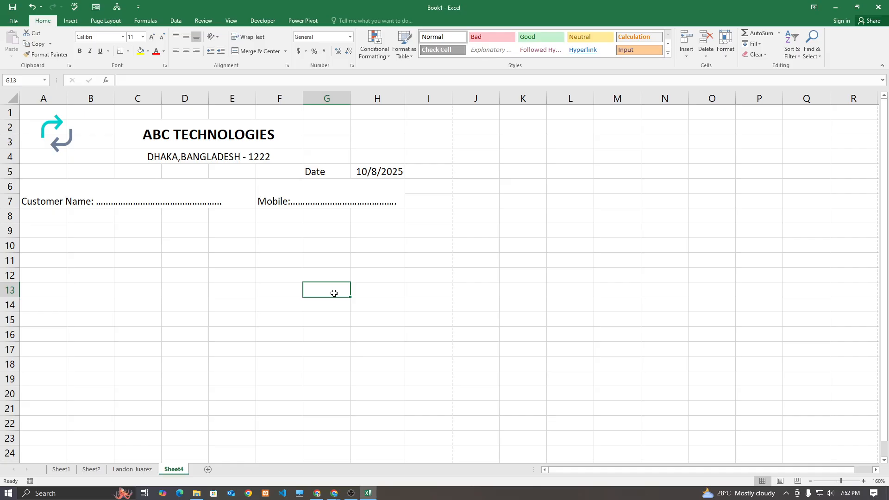
# - Format the date in H5 with the 14-Mar-12 date type
pyautogui.click(383, 171)
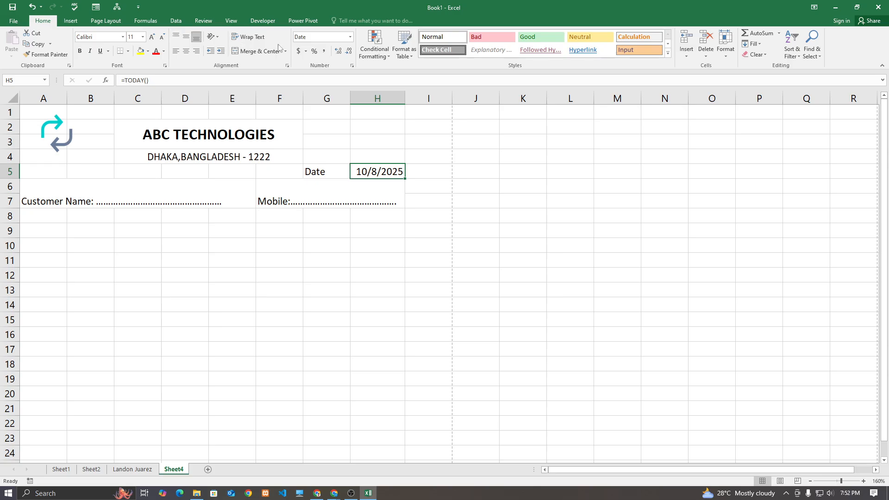
pyautogui.click(351, 66)
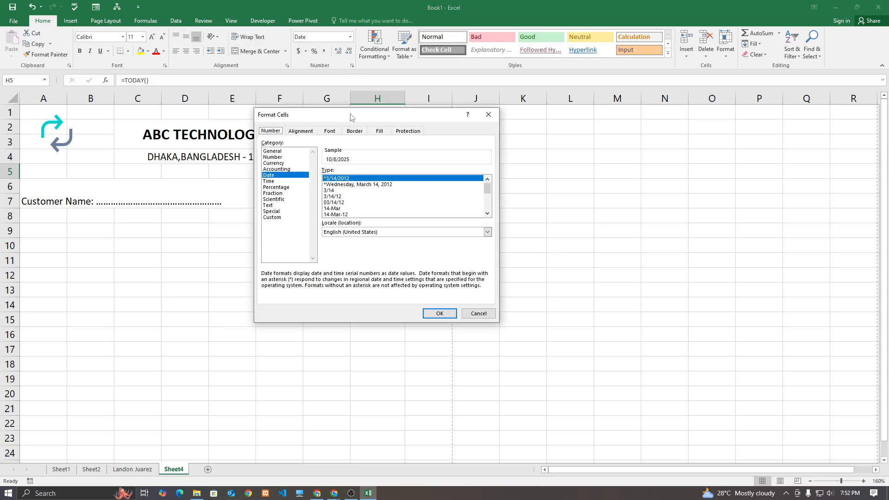
pyautogui.scroll(-3, 345, 192)
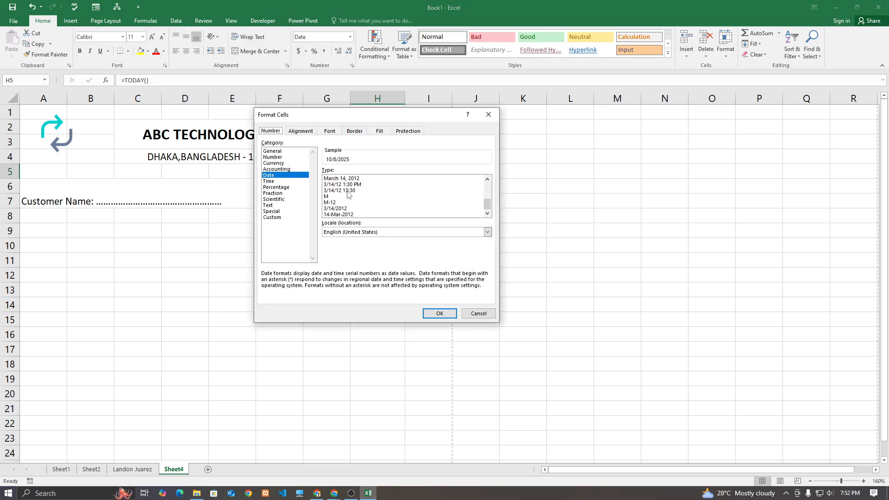
pyautogui.click(439, 313)
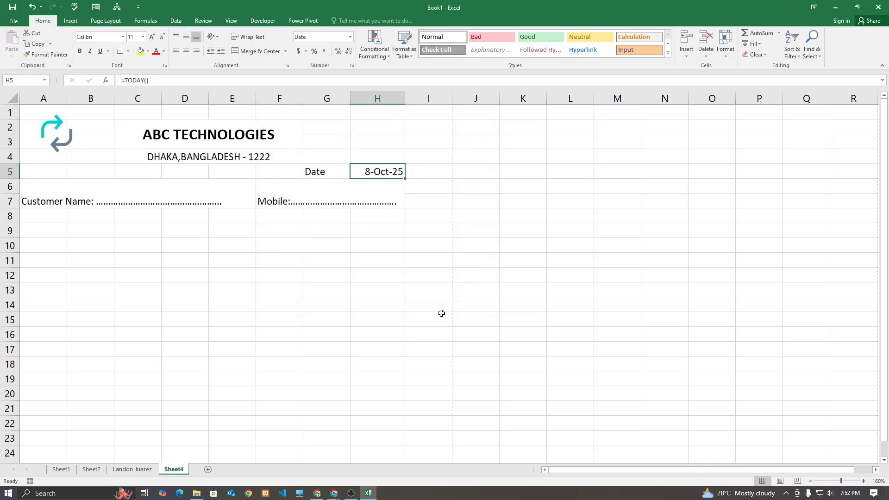
# - Change the date format of H5 to the March-12 type
pyautogui.click(353, 65)
pyautogui.scroll(-2, 354, 211)
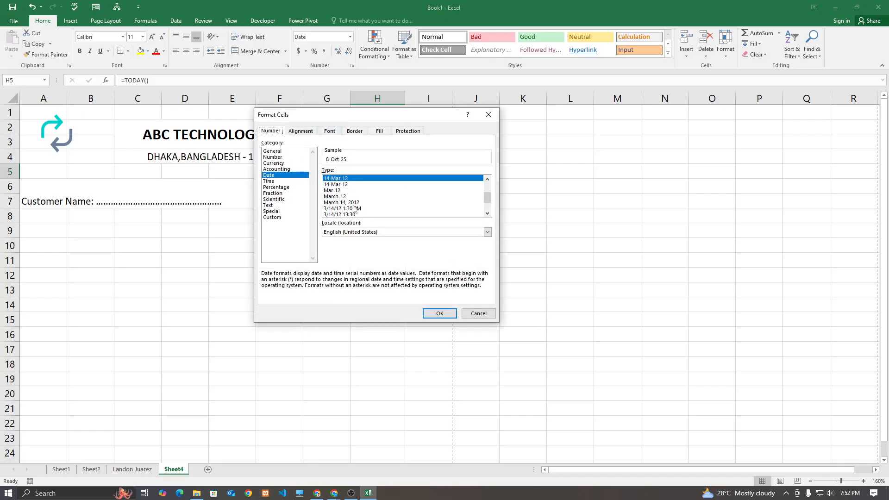
pyautogui.click(342, 196)
pyautogui.click(434, 311)
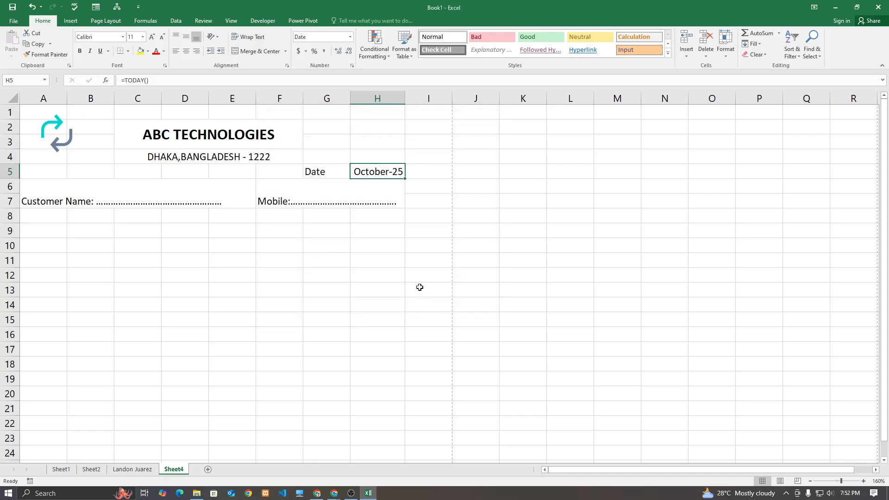
# - Switch the date in H5 to the 3/14/2012 type
pyautogui.click(351, 66)
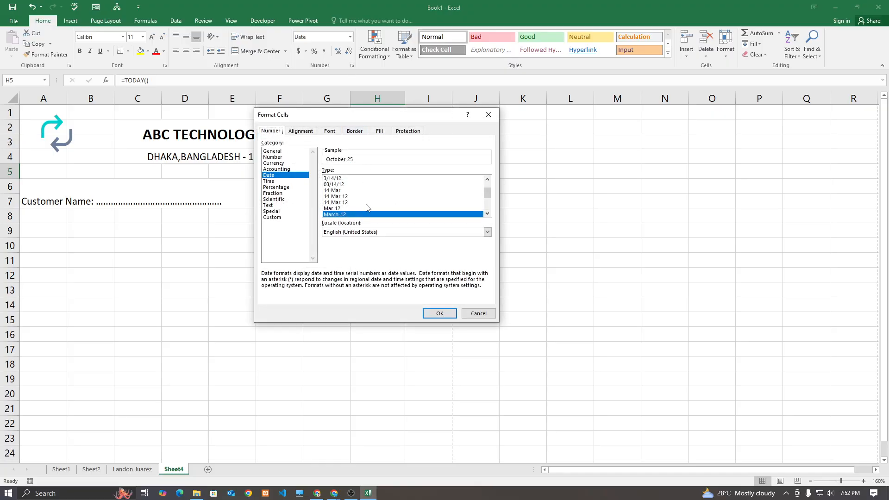
pyautogui.scroll(-2, 363, 206)
pyautogui.click(344, 209)
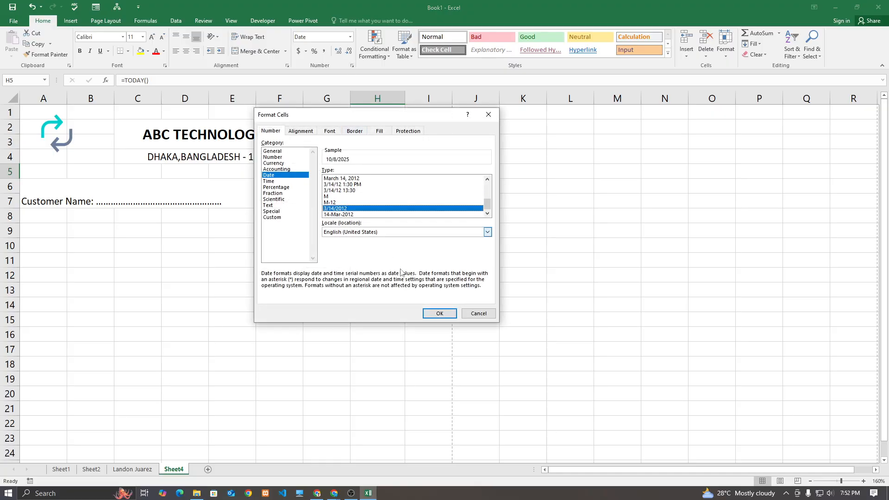
pyautogui.click(439, 313)
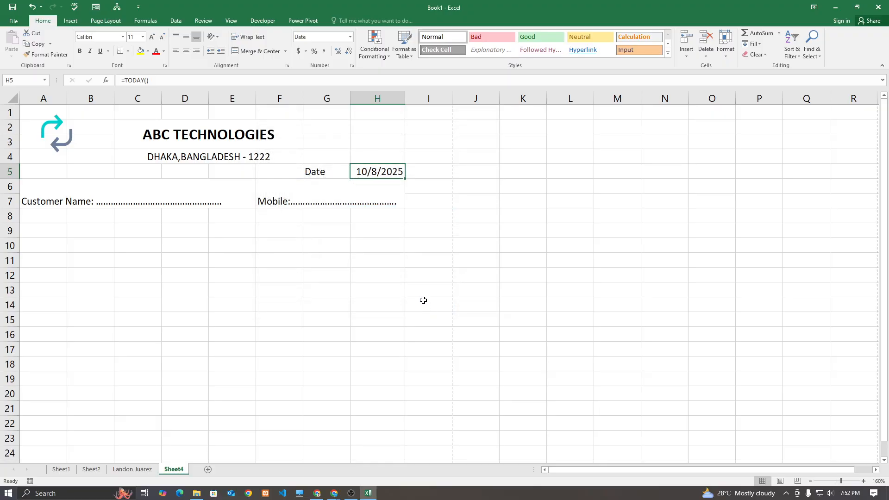
# - Apply the 14-Mar-2012 date type to the date in H5
pyautogui.click(351, 66)
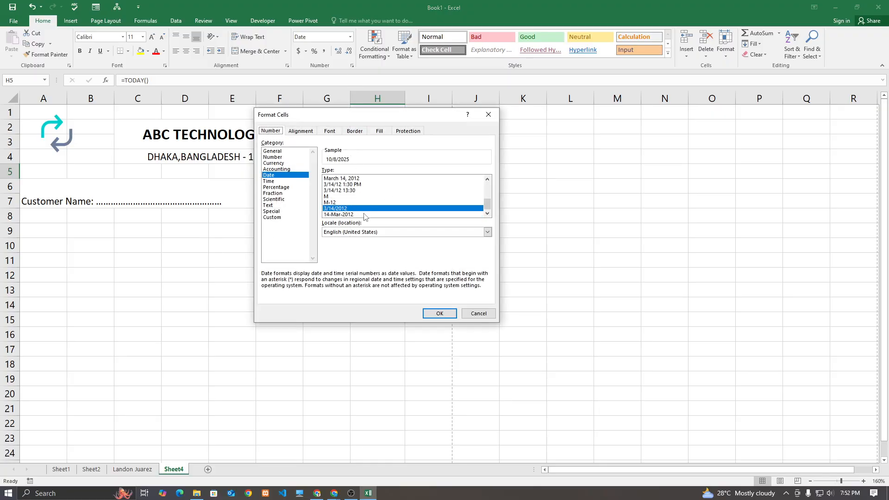
pyautogui.click(364, 214)
pyautogui.click(439, 313)
pyautogui.click(374, 261)
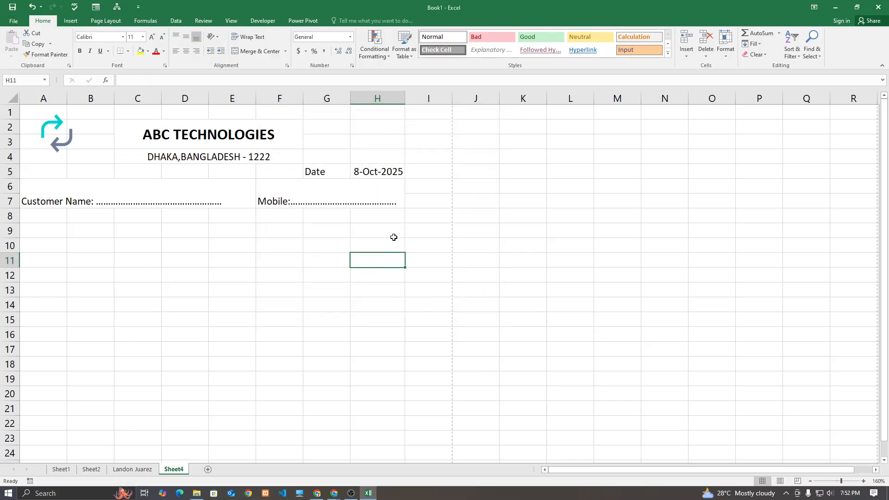
# - Merge and center cells A8:H9 and enter the label Customer Address: followed by a short dotted line
pyautogui.scroll(-1, 79, 214)
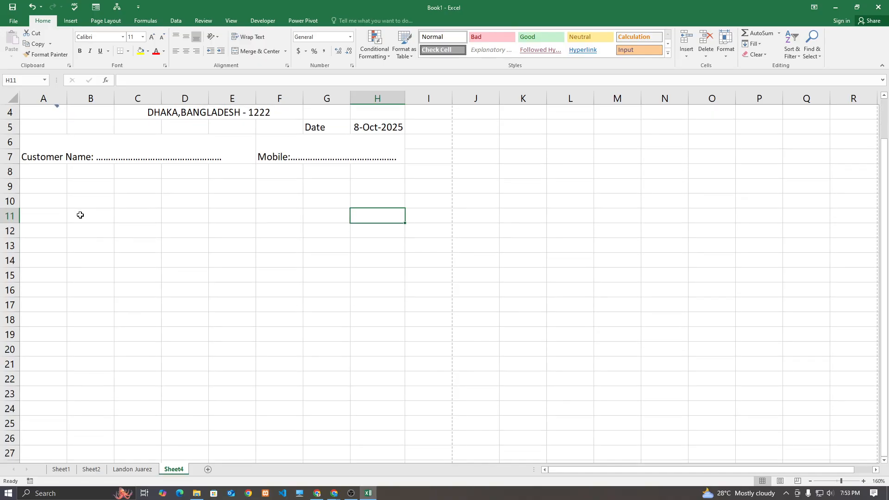
pyautogui.scroll(1, 80, 215)
pyautogui.click(57, 216)
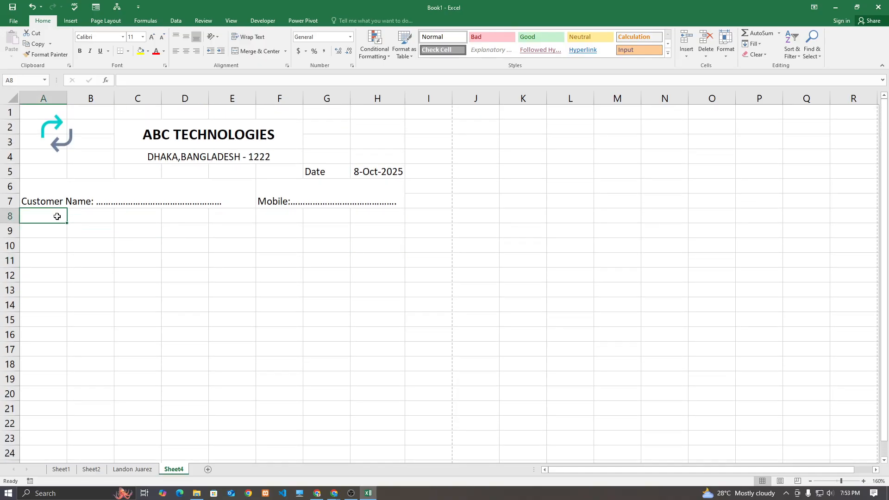
pyautogui.moveTo(53, 215); pyautogui.dragTo(370, 233)
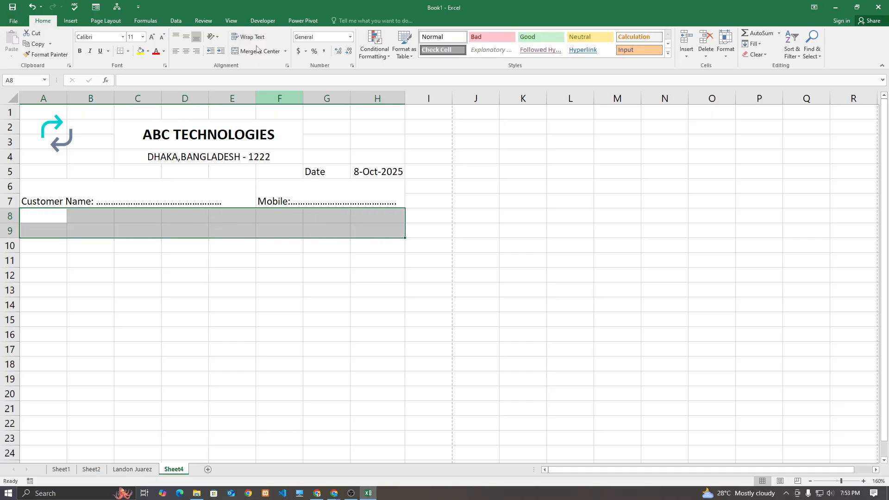
pyautogui.click(258, 50)
pyautogui.write('Custome')
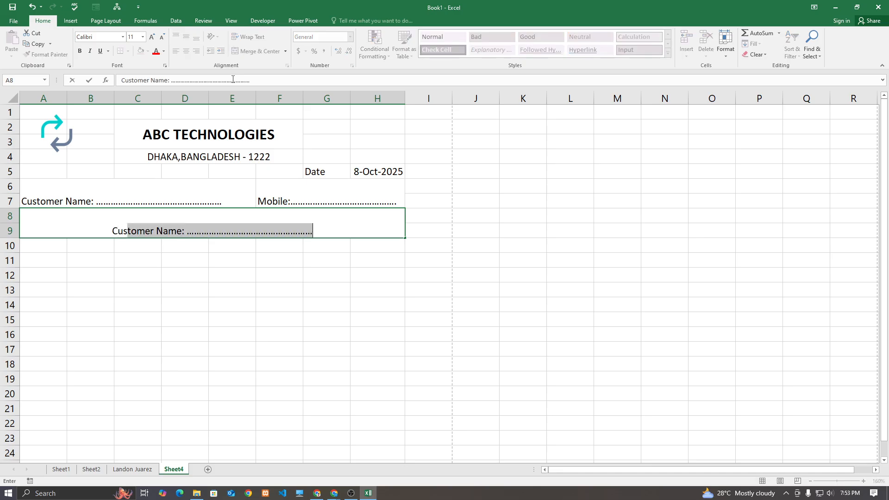
pyautogui.write('r Addr')
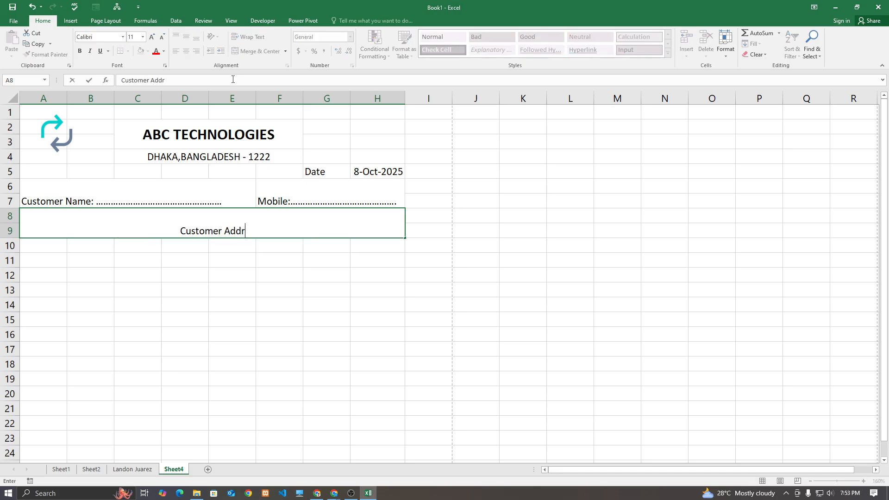
pyautogui.write('ess:....................')
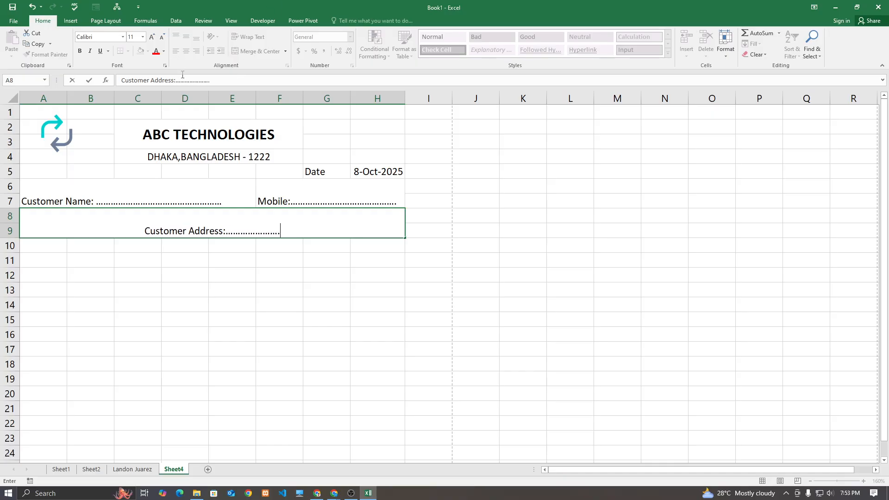
pyautogui.click(199, 245)
# - Left-align the customer address line in the merged A8:H9 cells and extend its dotted line almost to the end of column H
pyautogui.click(199, 231)
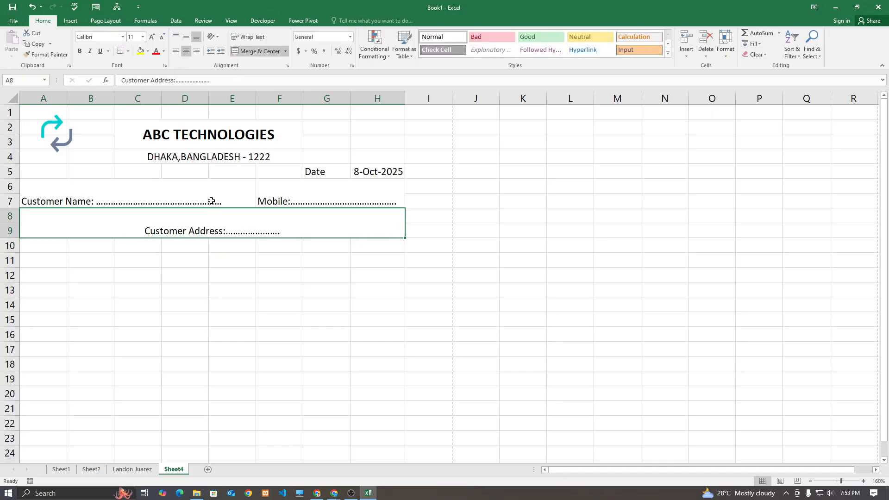
pyautogui.click(176, 51)
pyautogui.doubleClick(184, 228)
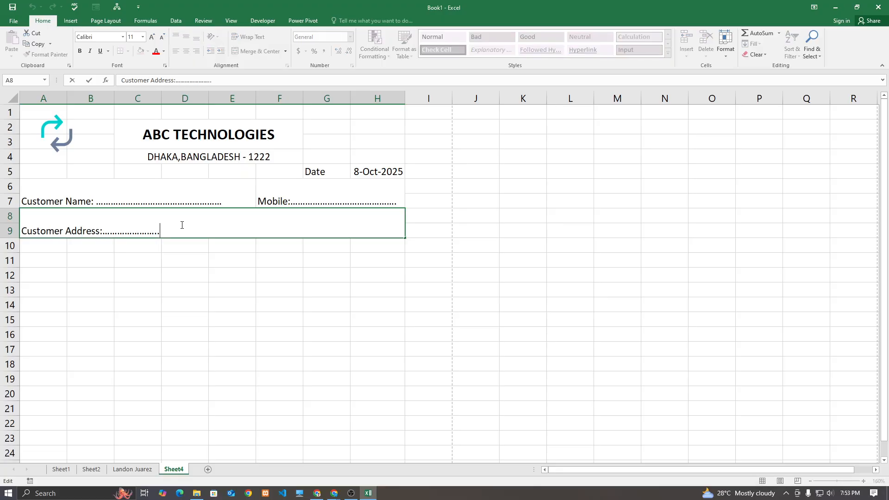
pyautogui.write('...............................................................')
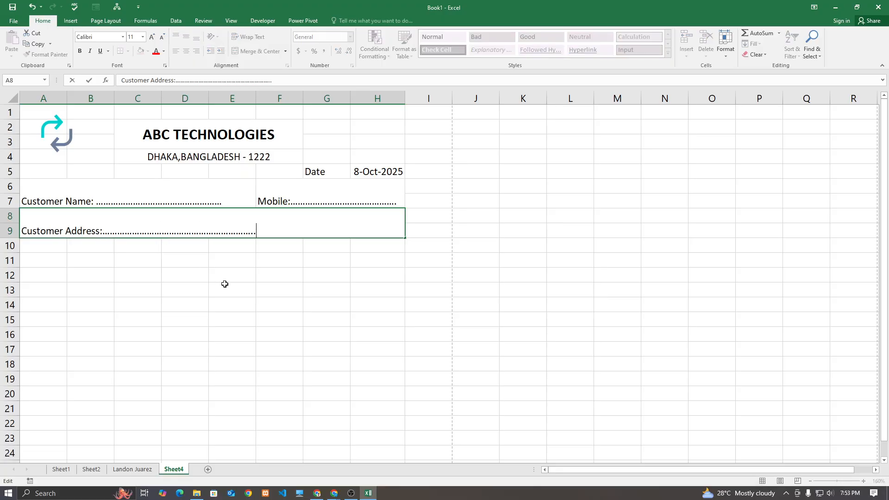
pyautogui.write('......................')
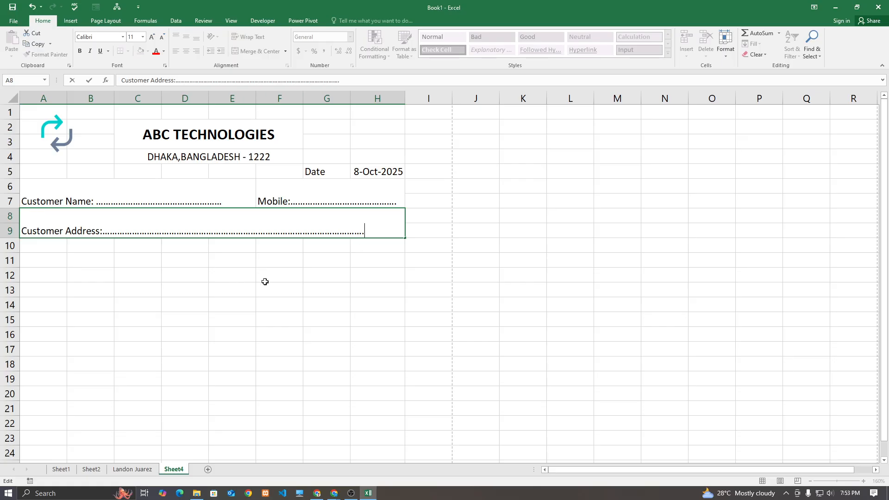
pyautogui.write('...........')
pyautogui.click(321, 287)
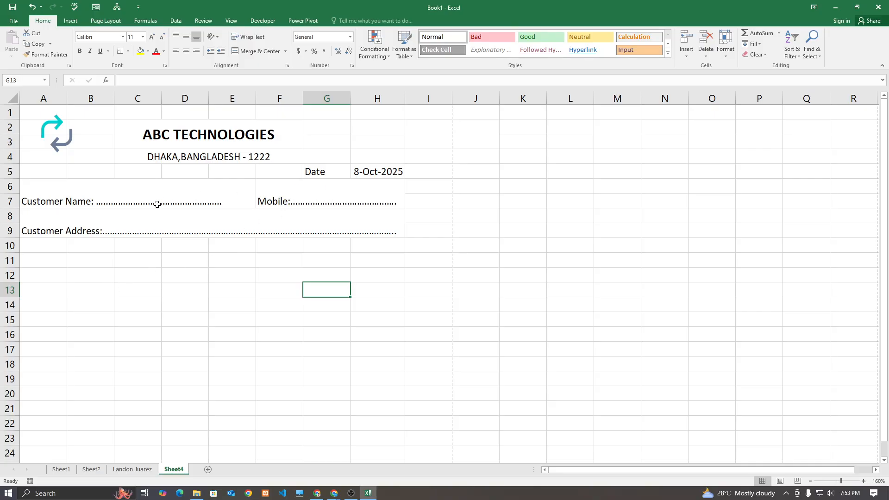
# - Enter the table headers SL in A11 and Product in B11
pyautogui.click(57, 271)
pyautogui.click(56, 262)
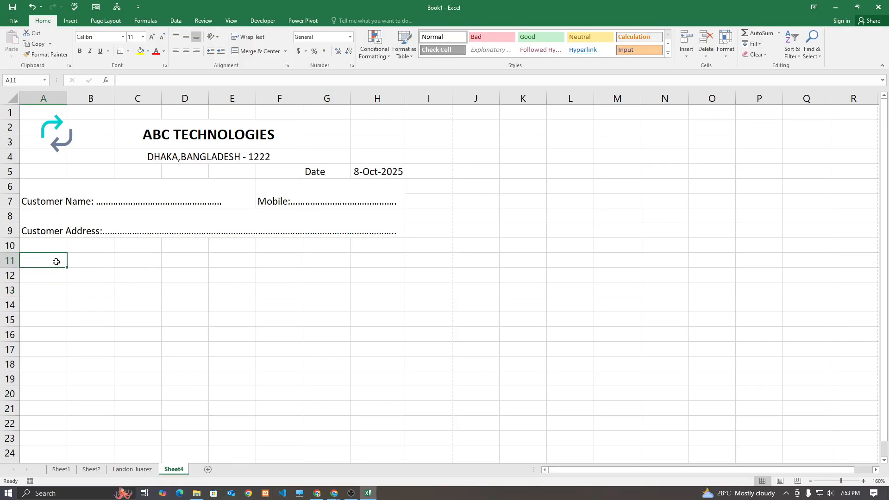
pyautogui.click(71, 263)
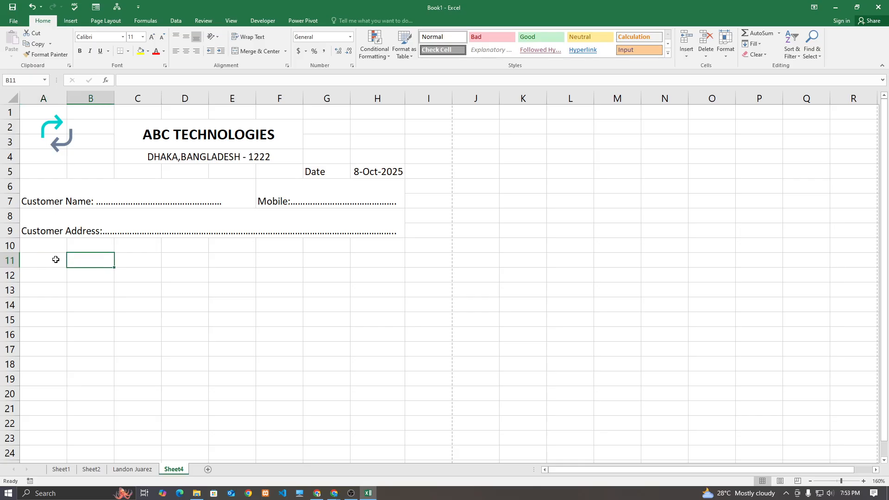
pyautogui.click(55, 259)
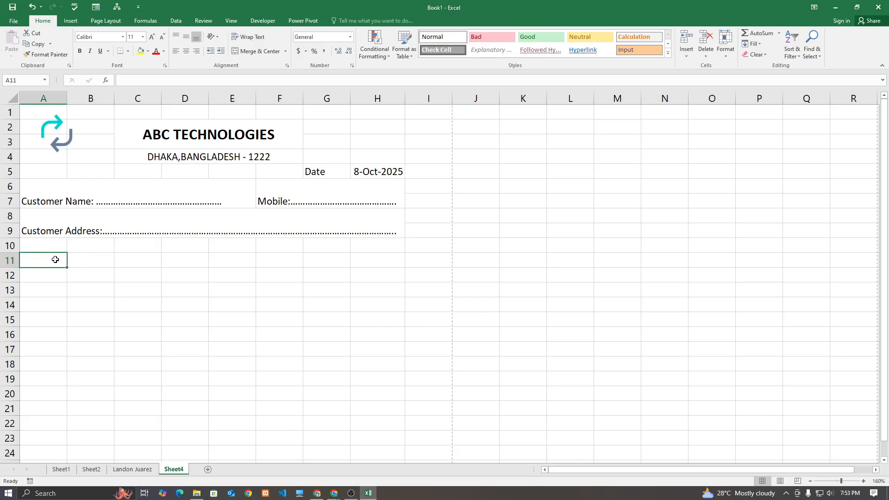
pyautogui.write('SL')
pyautogui.press('Tab')
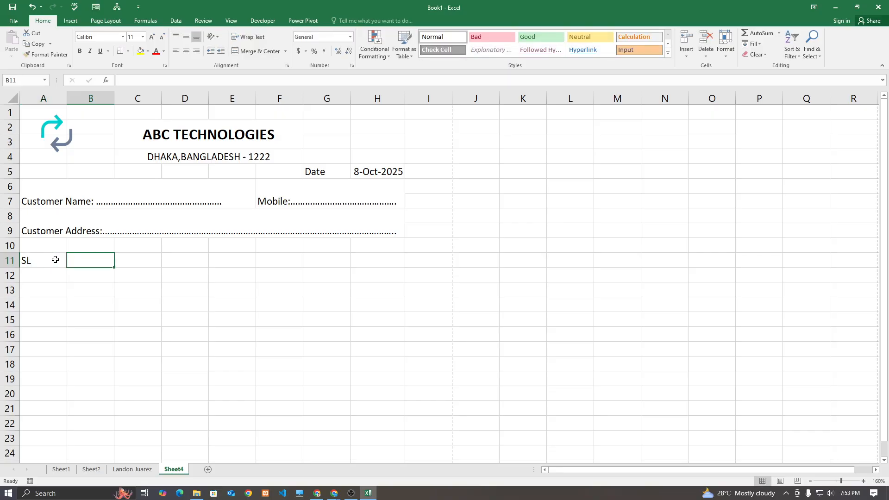
pyautogui.write('pRODUCT')
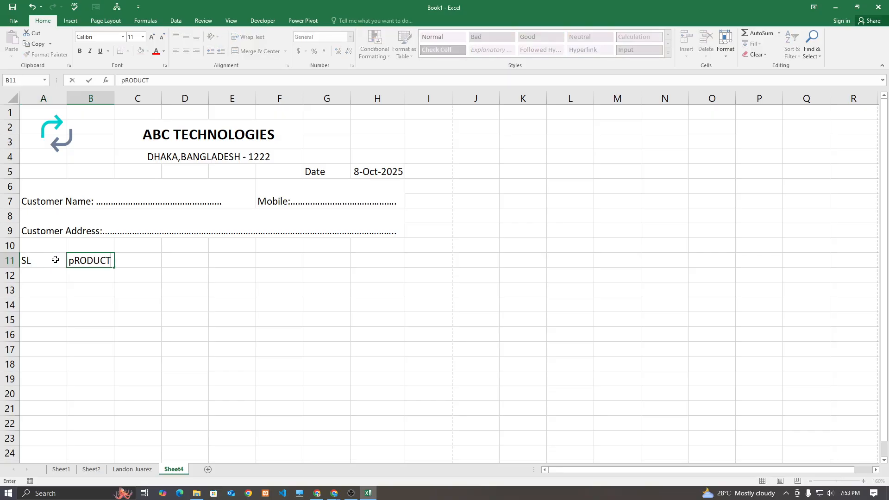
pyautogui.press('BackSpace')
pyautogui.press('BackSpace')
pyautogui.press('BackSpace')
pyautogui.press('BackSpace')
pyautogui.press('BackSpace')
pyautogui.press('BackSpace')
pyautogui.write('roduct')
pyautogui.press('Tab')
# - Add the headers Quantity in C11 and Unit Price in D11
pyautogui.write('Qua')
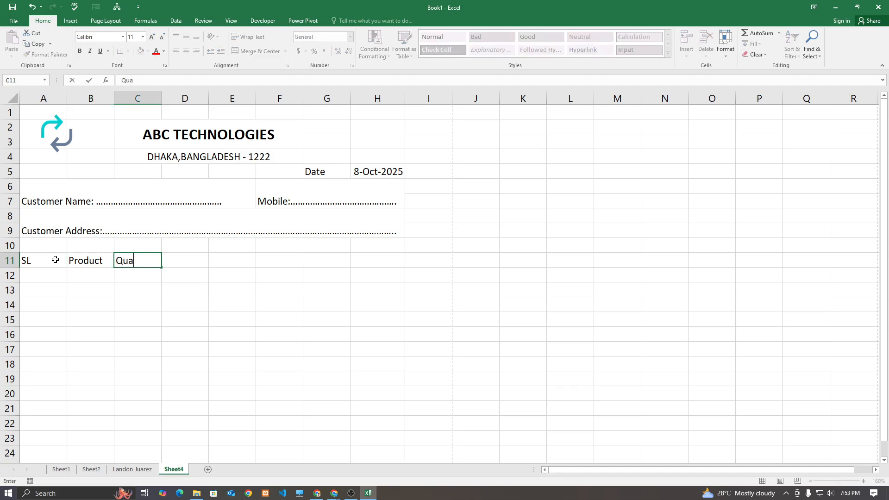
pyautogui.write('ntity')
pyautogui.press('Tab')
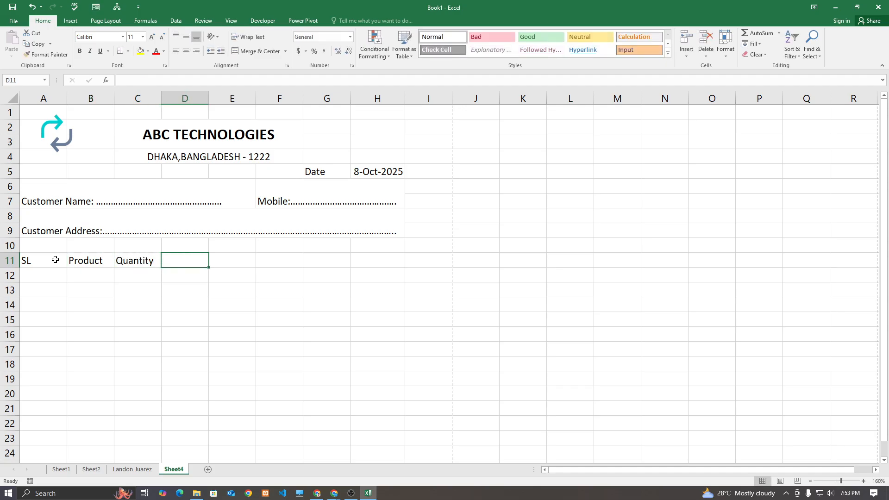
pyautogui.write('Unit')
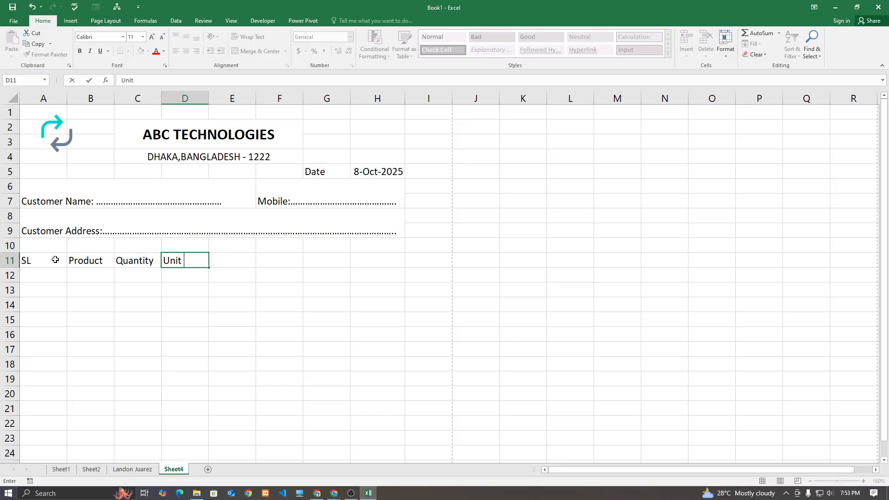
pyautogui.write(' Price')
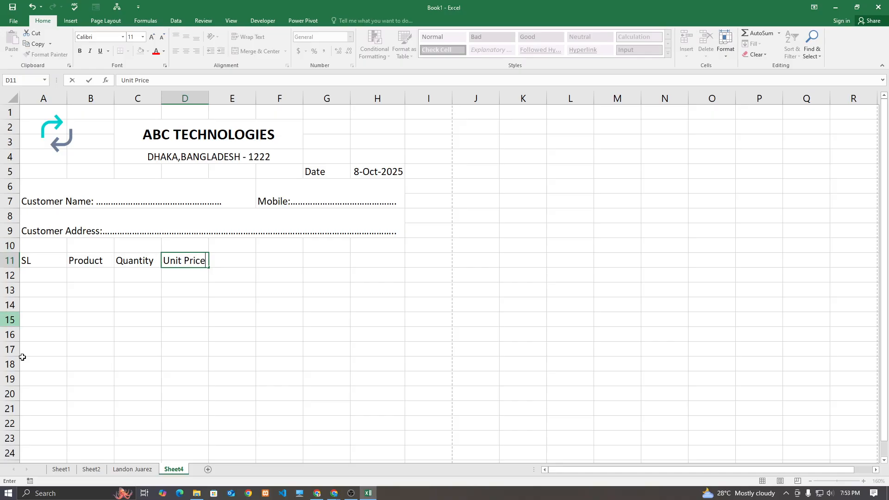
pyautogui.click(128, 392)
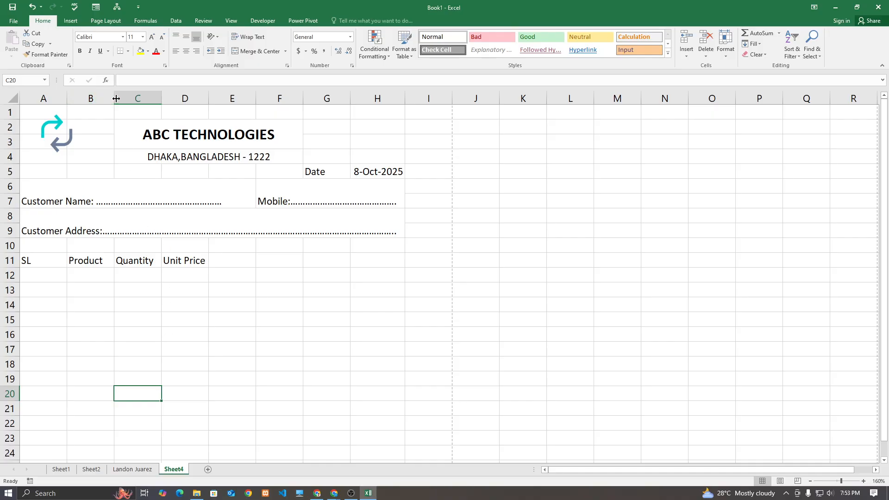
# - Widen the Product column and slightly widen column D, then narrow columns E and G while keeping the date readable
pyautogui.moveTo(116, 98); pyautogui.dragTo(148, 99)
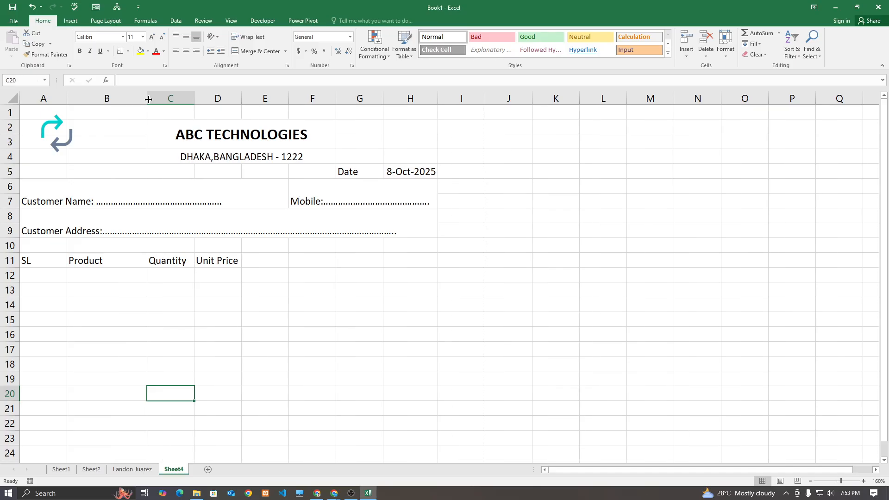
pyautogui.moveTo(241, 98); pyautogui.dragTo(283, 99)
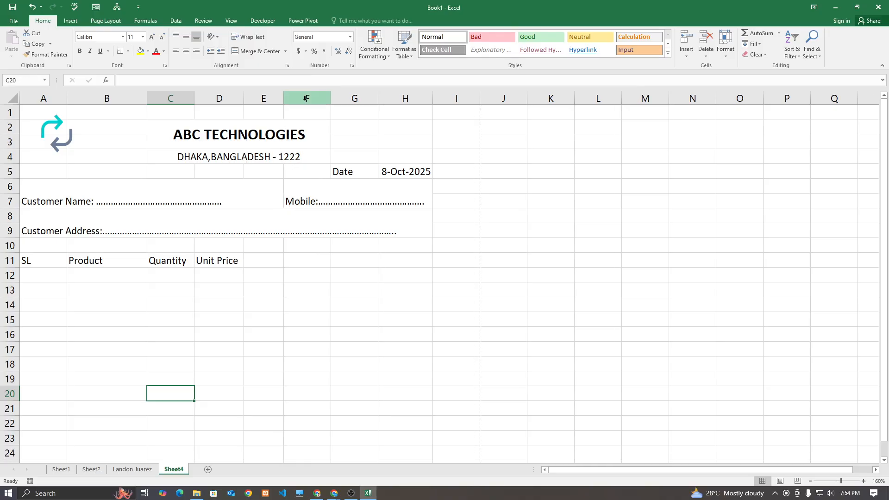
pyautogui.moveTo(432, 99); pyautogui.dragTo(376, 98)
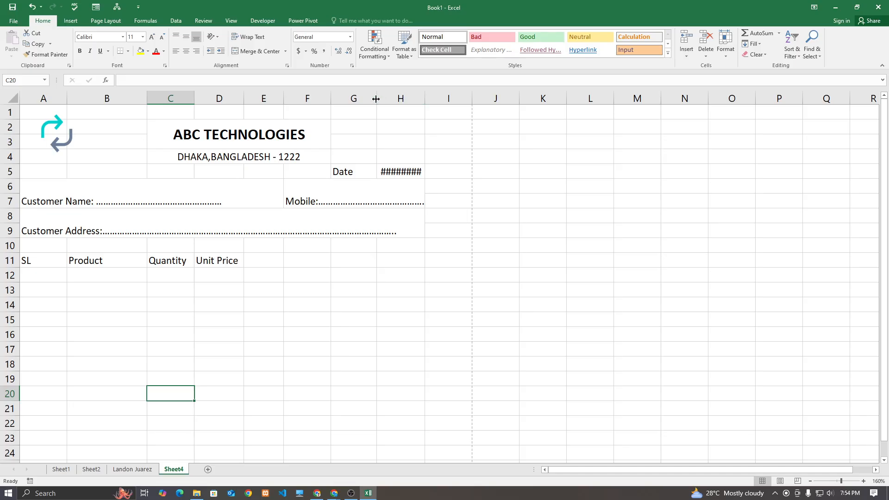
pyautogui.moveTo(376, 99)
pyautogui.mouseDown()
pyautogui.moveTo(366, 100)
pyautogui.moveTo(426, 99)
pyautogui.moveTo(365, 100)
pyautogui.mouseUp()
pyautogui.scroll(-2, 316, 310)
pyautogui.scroll(2, 316, 310)
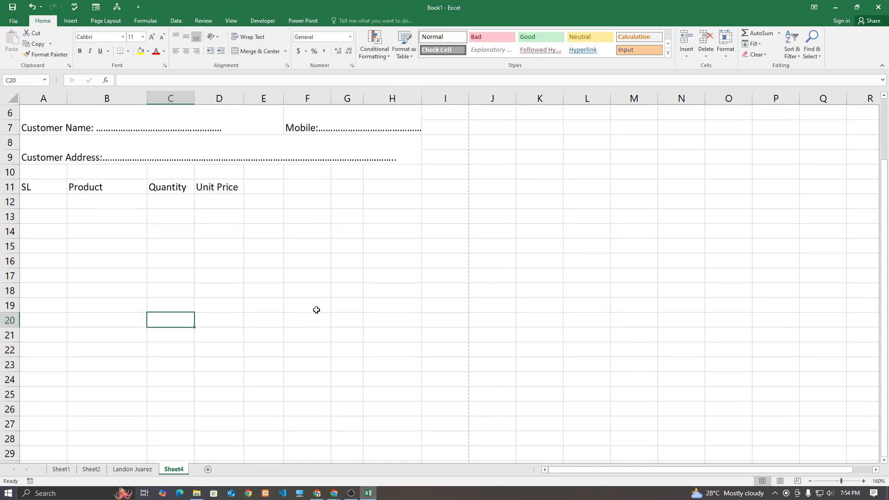
# - Enter the header Price in E11 and widen column E slightly
pyautogui.click(259, 265)
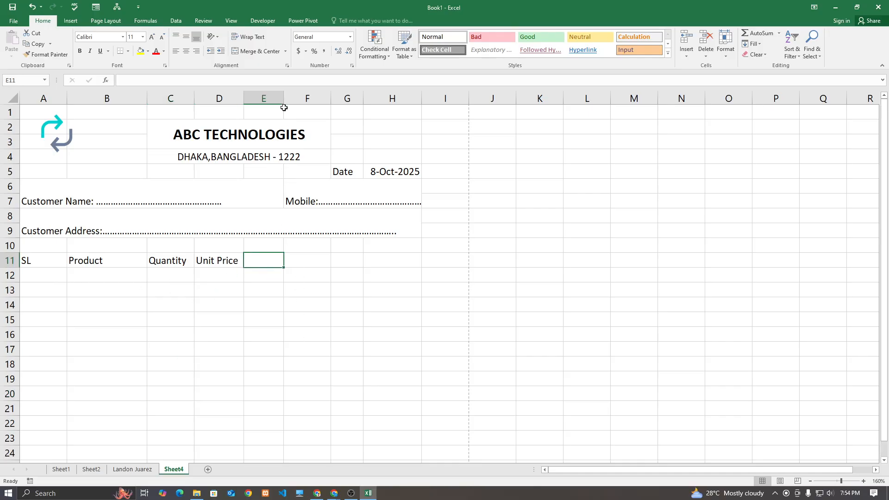
pyautogui.moveTo(284, 100); pyautogui.dragTo(290, 101)
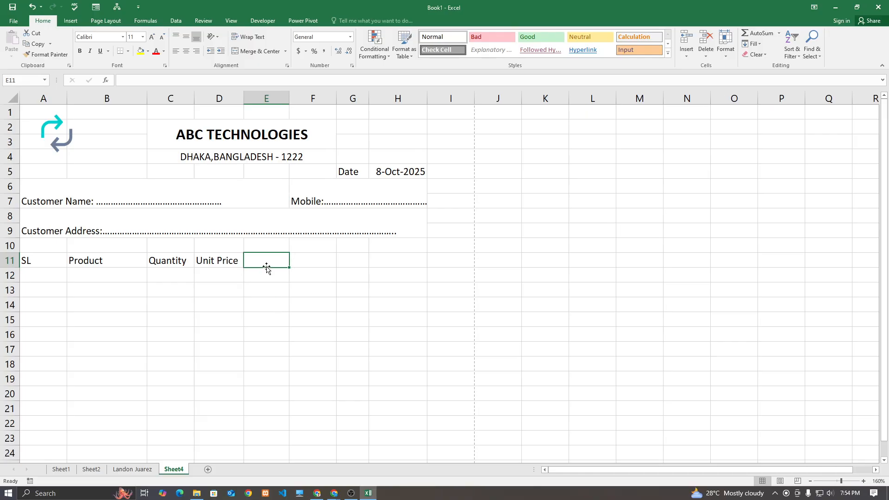
pyautogui.write('Ttoa')
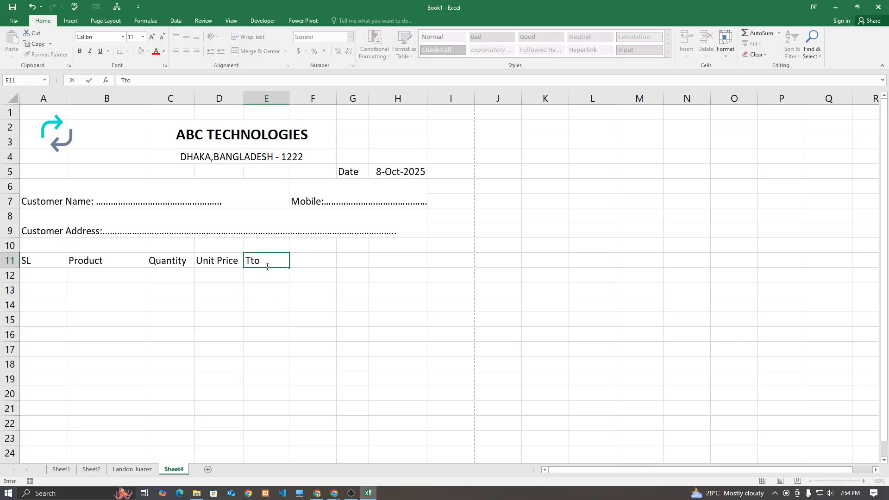
pyautogui.press('BackSpace')
pyautogui.press('BackSpace')
pyautogui.press('BackSpace')
pyautogui.write('Pr')
pyautogui.press('Tab')
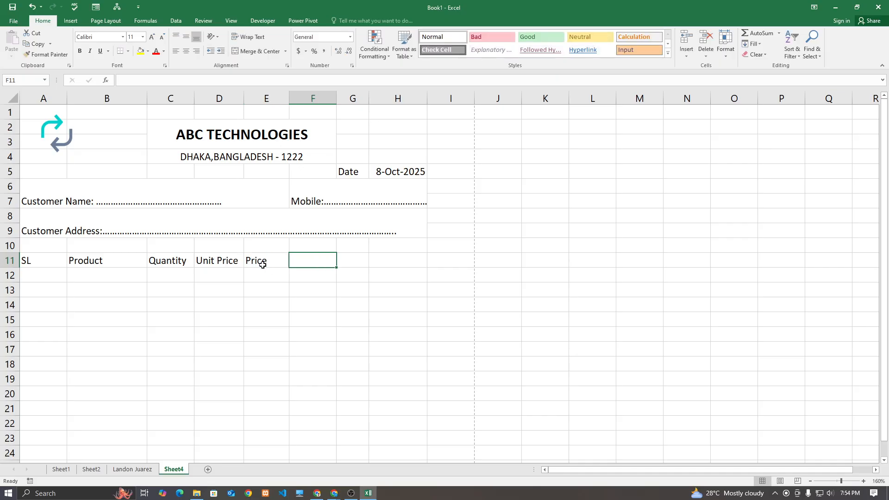
pyautogui.moveTo(289, 95); pyautogui.dragTo(294, 96)
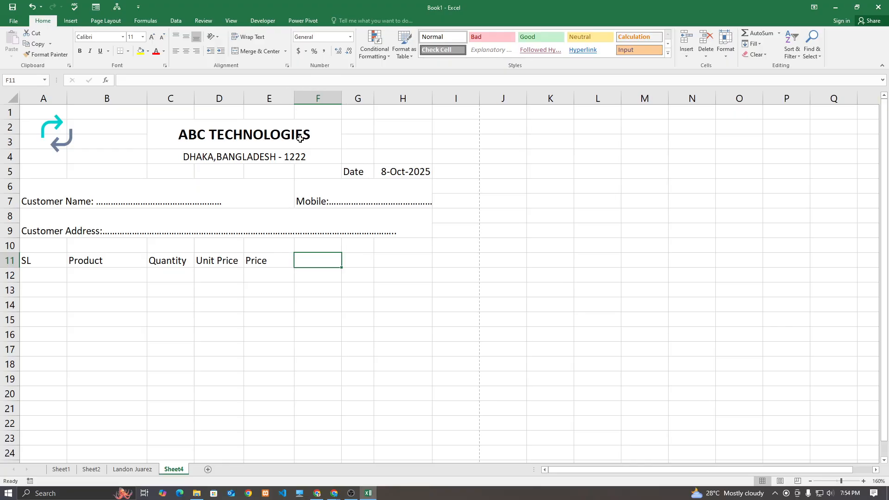
pyautogui.scroll(-2, 267, 310)
pyautogui.moveTo(31, 188); pyautogui.dragTo(37, 303)
pyautogui.moveTo(9, 186); pyautogui.dragTo(1, 350)
pyautogui.hotkey('alt', 'Tab')
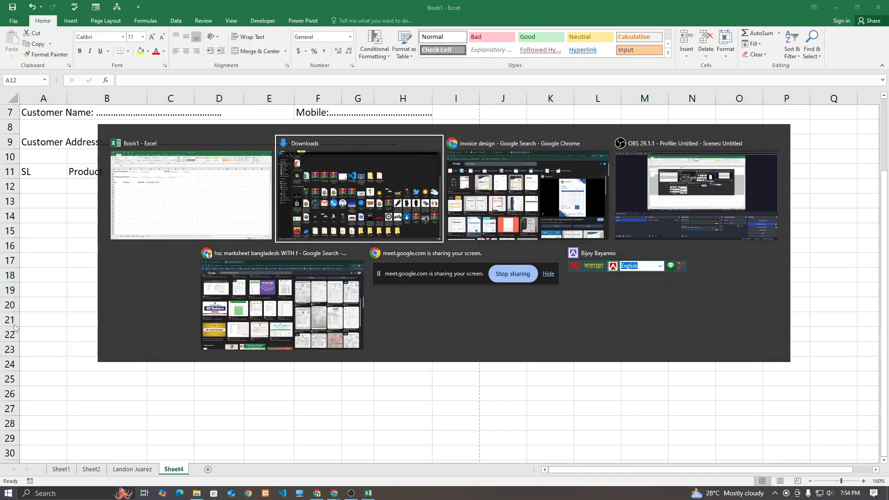
pyautogui.click(877, 4)
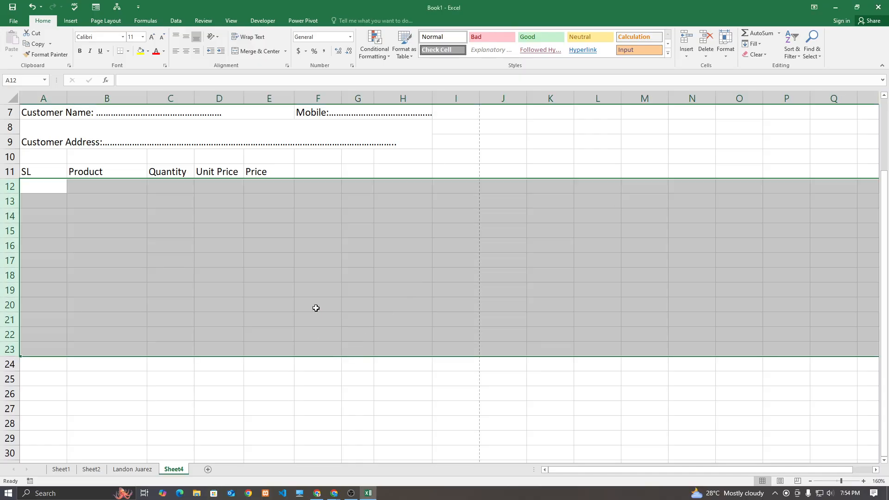
pyautogui.click(300, 281)
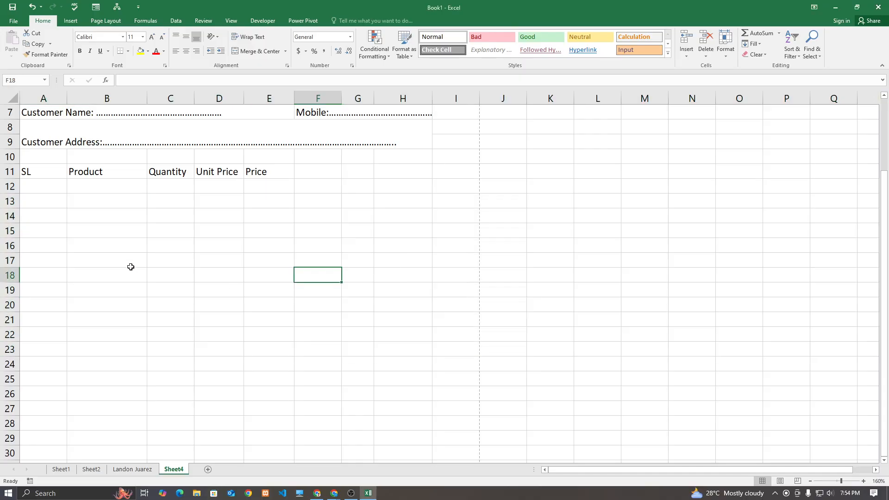
pyautogui.moveTo(7, 186); pyautogui.dragTo(9, 319)
pyautogui.click(9, 319)
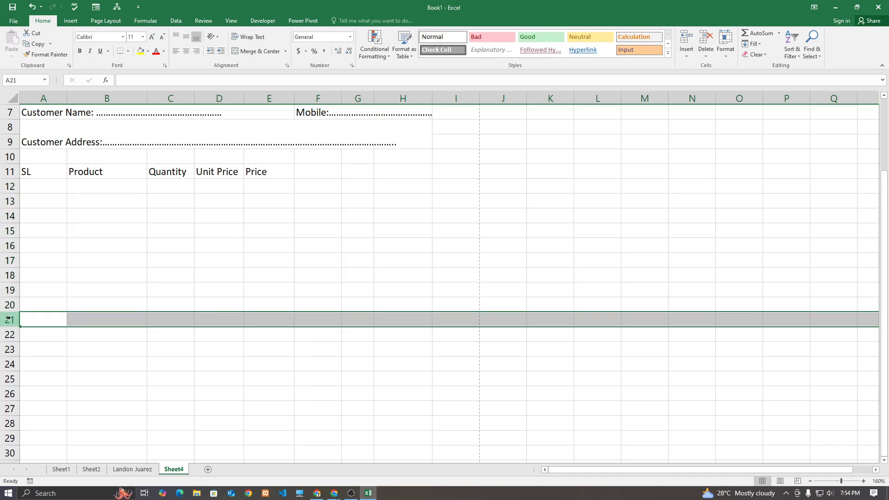
# - Apply All Borders to the item table in A11:E20
pyautogui.moveTo(36, 184); pyautogui.dragTo(257, 309)
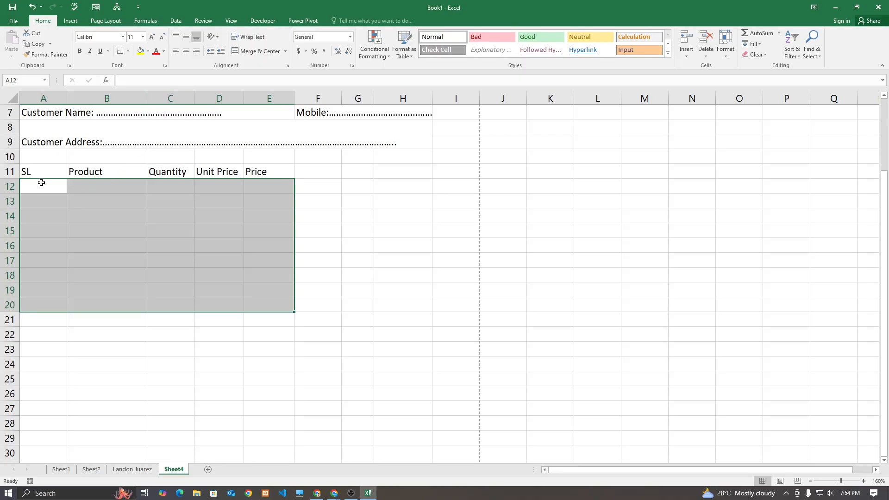
pyautogui.moveTo(40, 172); pyautogui.dragTo(259, 303)
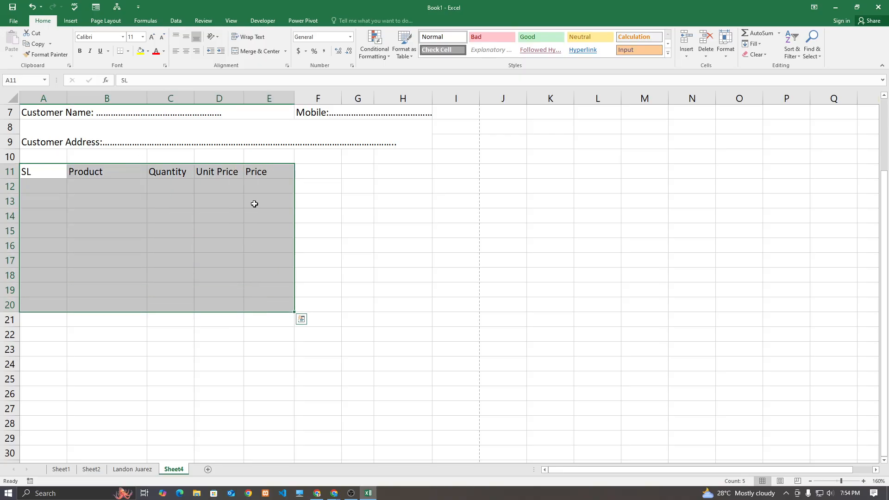
pyautogui.click(128, 52)
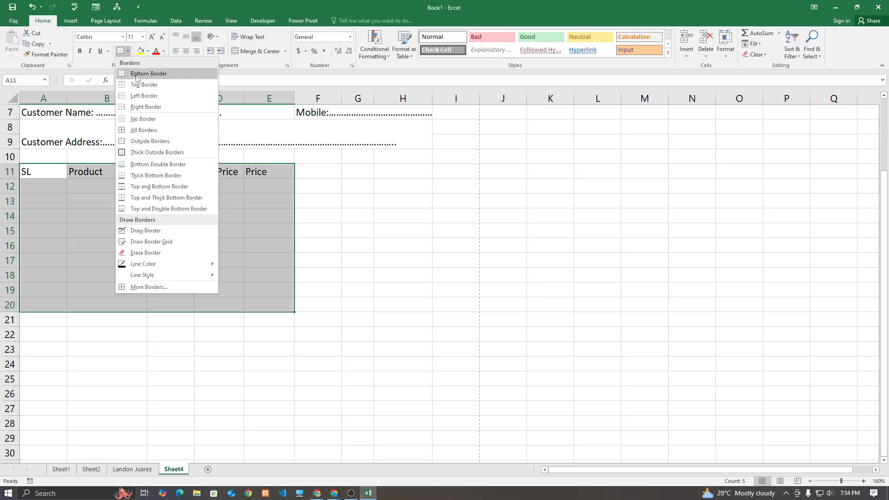
pyautogui.click(143, 129)
pyautogui.click(206, 347)
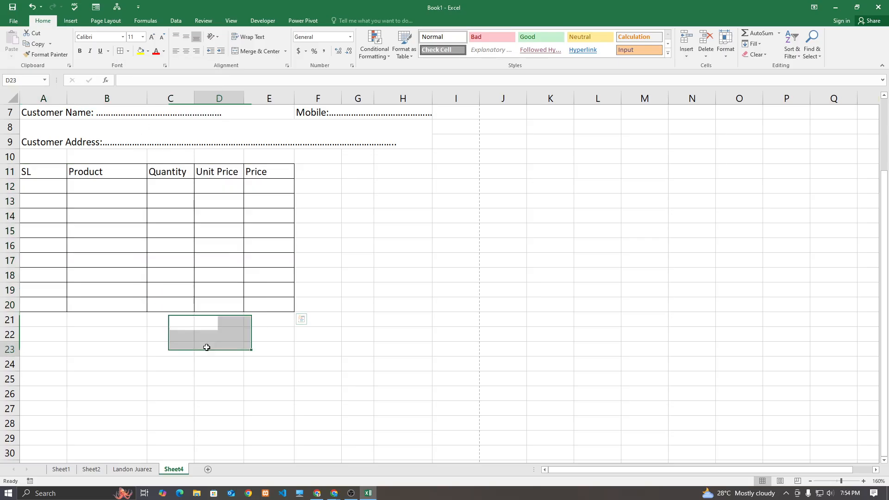
pyautogui.click(227, 322)
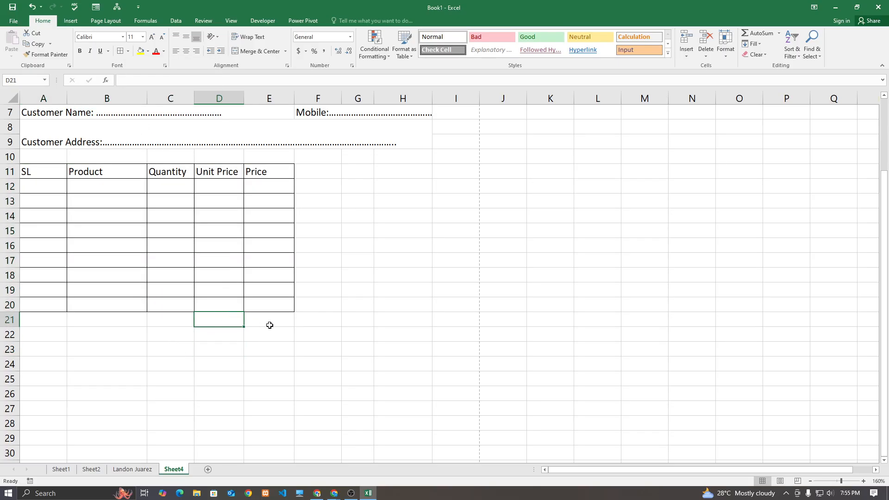
pyautogui.click(262, 325)
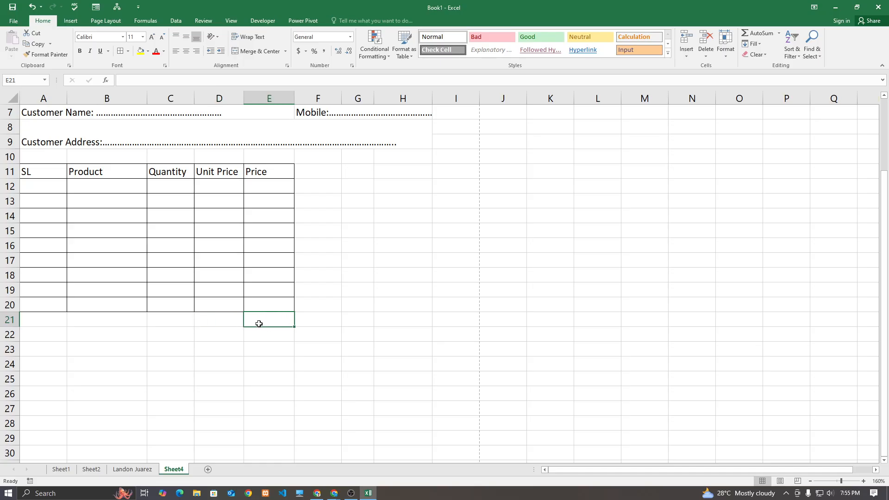
pyautogui.click(234, 323)
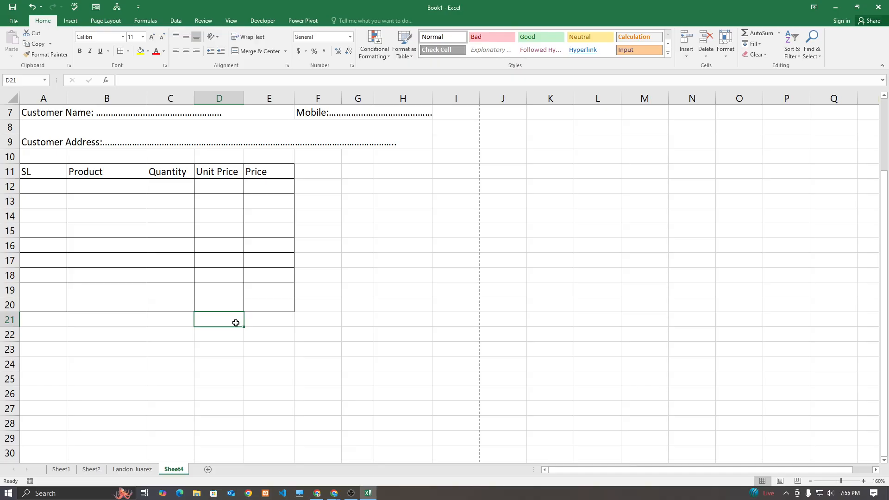
# - Enter the labels Total in D21 and Discount in D22 below the item table
pyautogui.write('Total')
pyautogui.press('Tab')
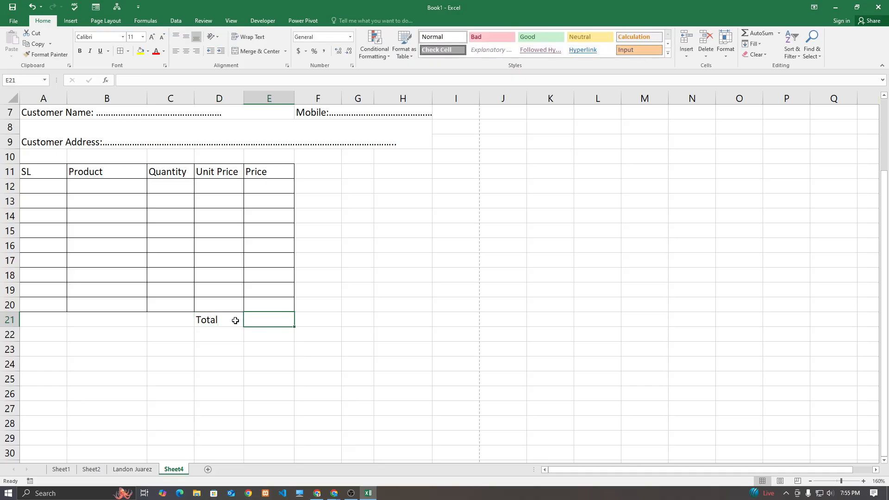
pyautogui.press('Return')
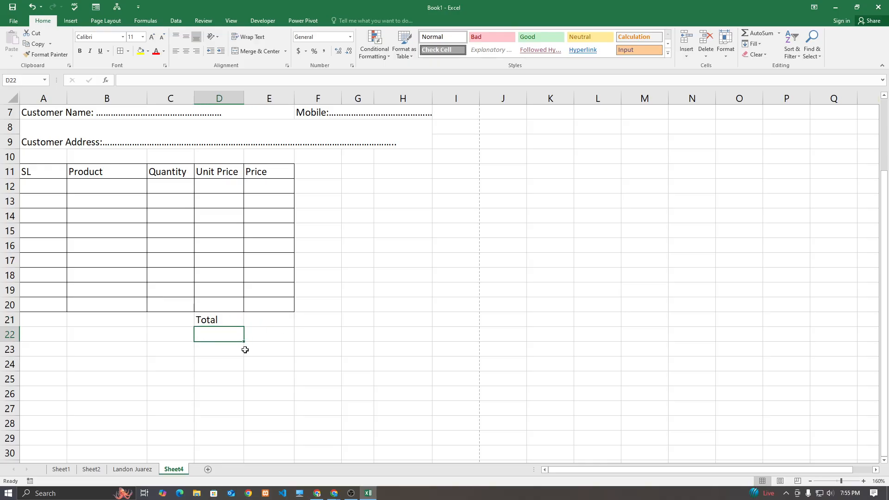
pyautogui.write('Discount')
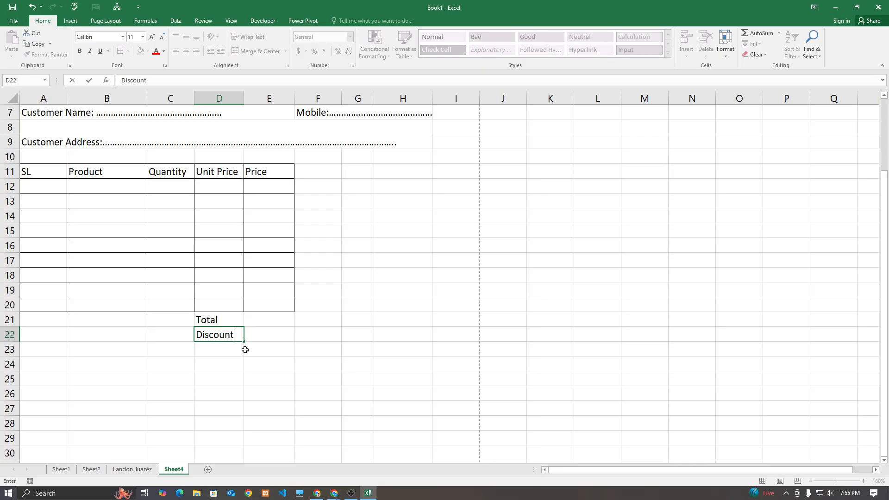
pyautogui.press('Tab')
pyautogui.press('Down')
pyautogui.press('Left')
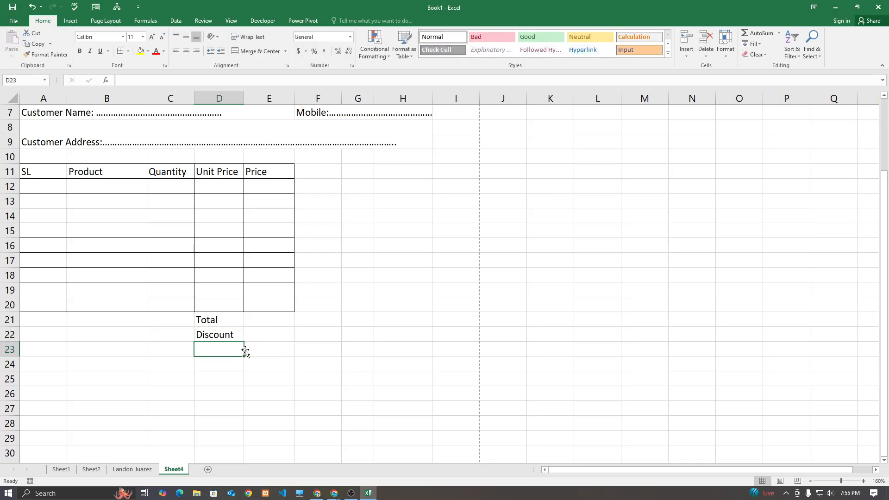
pyautogui.press('Up')
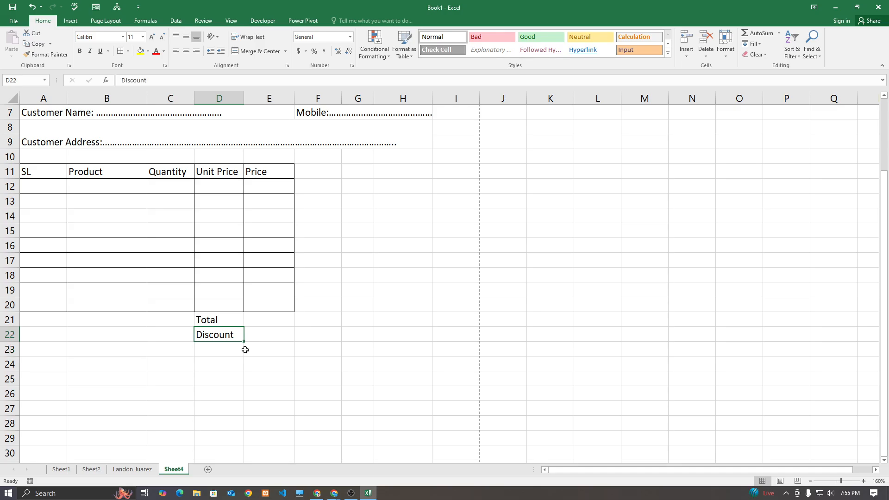
pyautogui.press('Down')
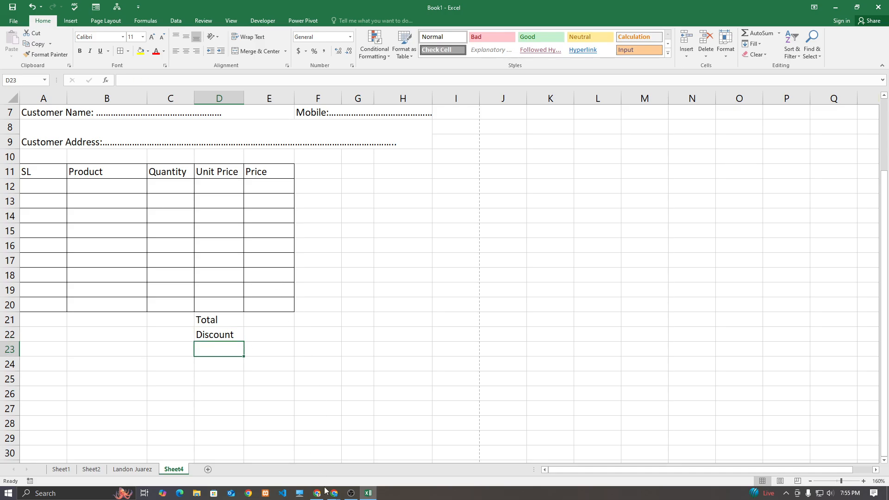
# - Check the reference invoice design in Chrome and change the label in D21 of the Excel sheet to Sub Total
pyautogui.moveTo(325, 490)
pyautogui.click(278, 444)
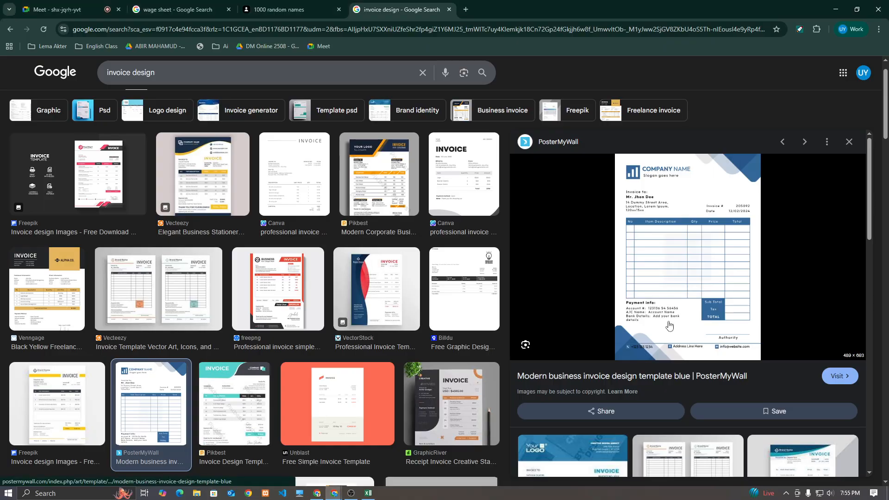
pyautogui.click(368, 493)
pyautogui.doubleClick(220, 322)
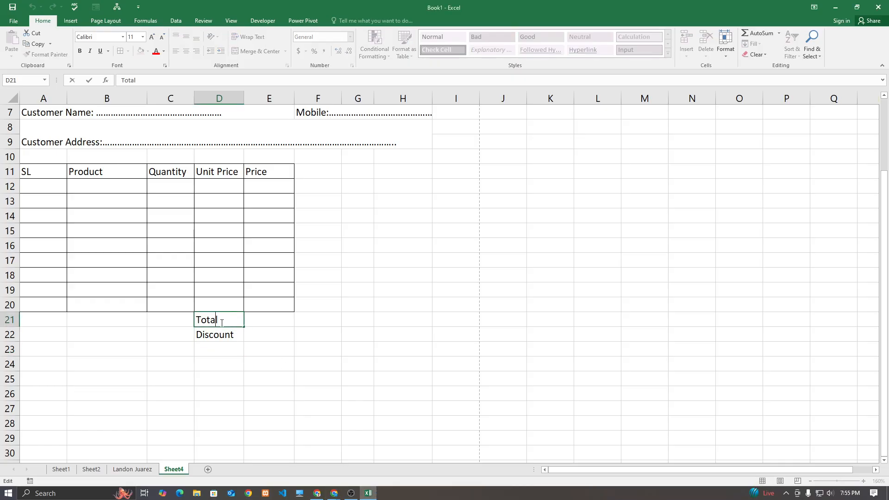
pyautogui.write('Sub')
pyautogui.click(232, 355)
pyautogui.click(236, 335)
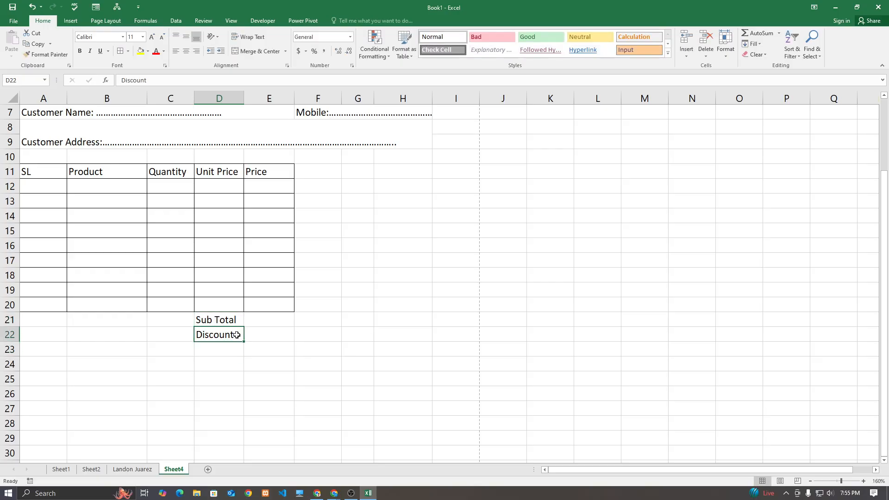
# - Enter the labels Paid in D23 and Due in D24 under Discount
pyautogui.click(234, 349)
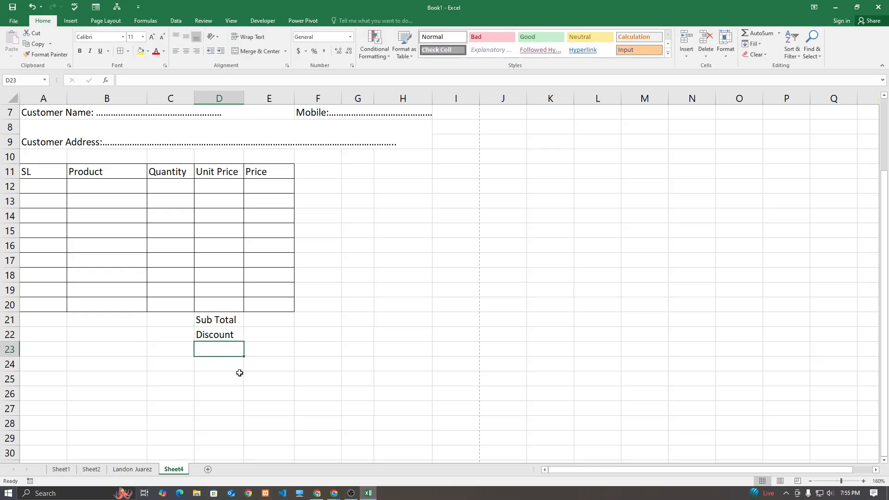
pyautogui.write('P')
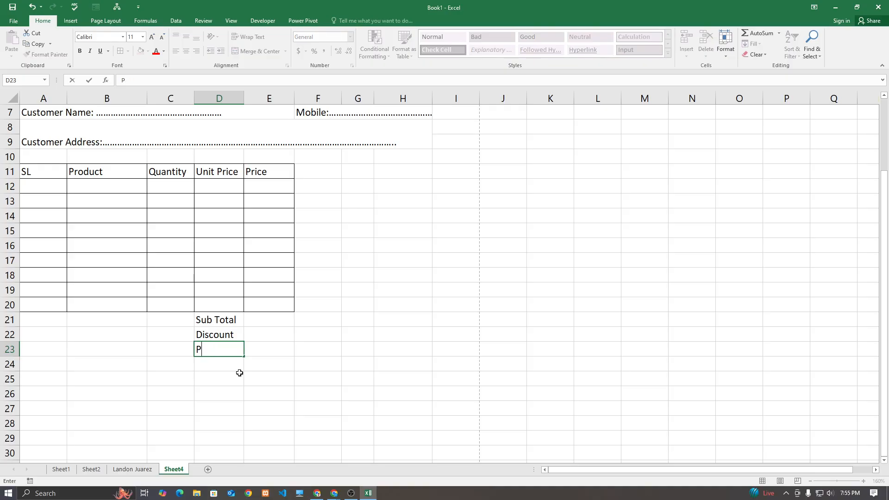
pyautogui.write('Aidaid')
pyautogui.press('Return')
pyautogui.write('D')
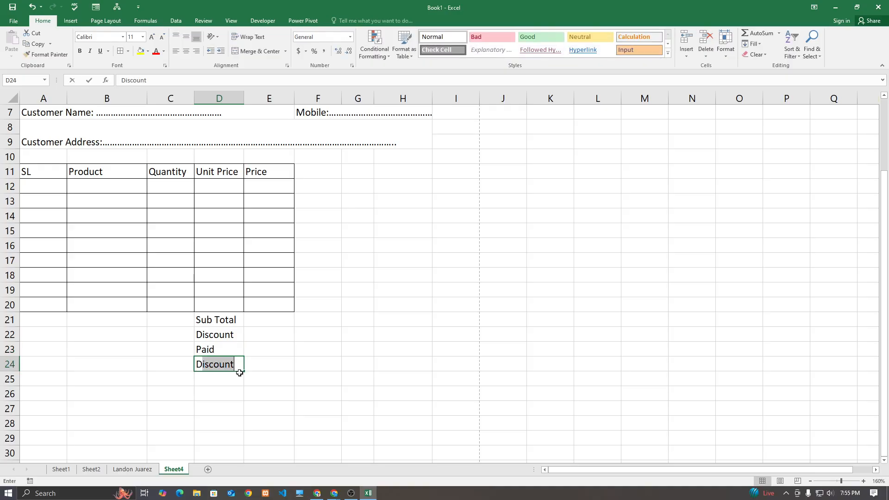
pyautogui.write('ue')
pyautogui.press('Return')
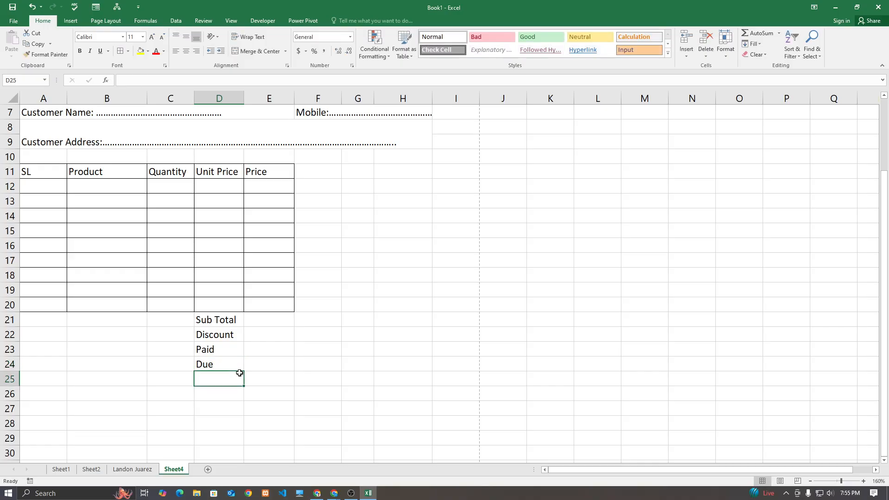
# - Insert a row above Paid and enter the label Total in D23
pyautogui.click(12, 353)
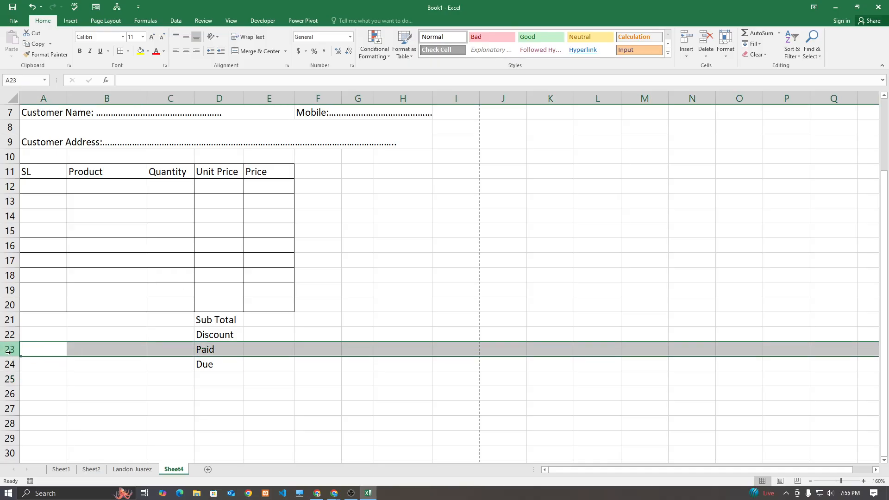
pyautogui.rightClick(12, 351)
pyautogui.click(33, 278)
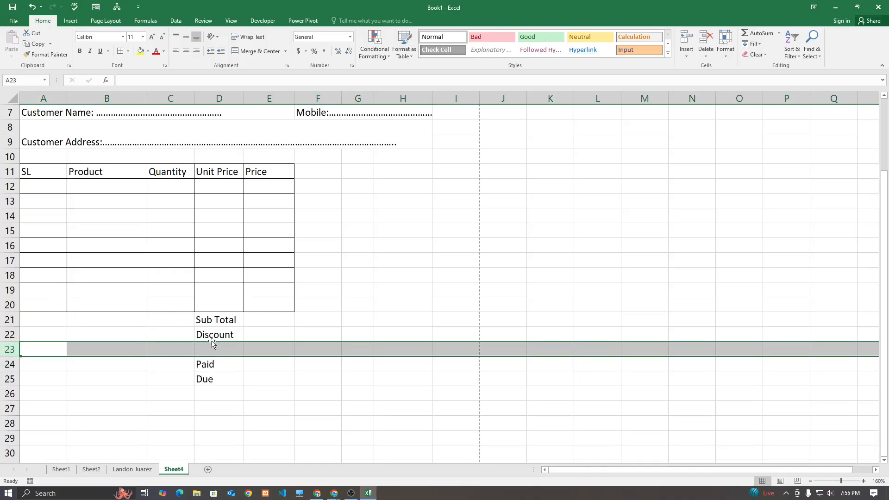
pyautogui.click(216, 346)
pyautogui.write('Total')
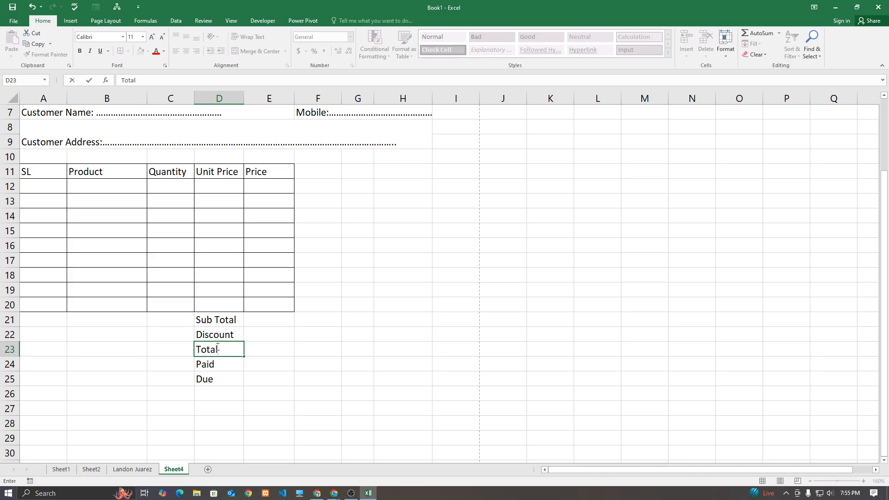
pyautogui.click(276, 433)
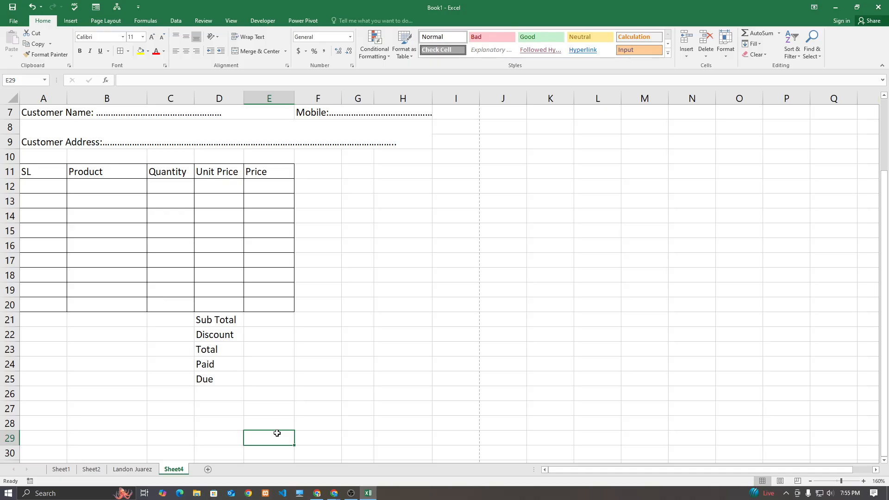
# - Enter the label Signature in A25, on the same row as Due
pyautogui.scroll(-1, 70, 327)
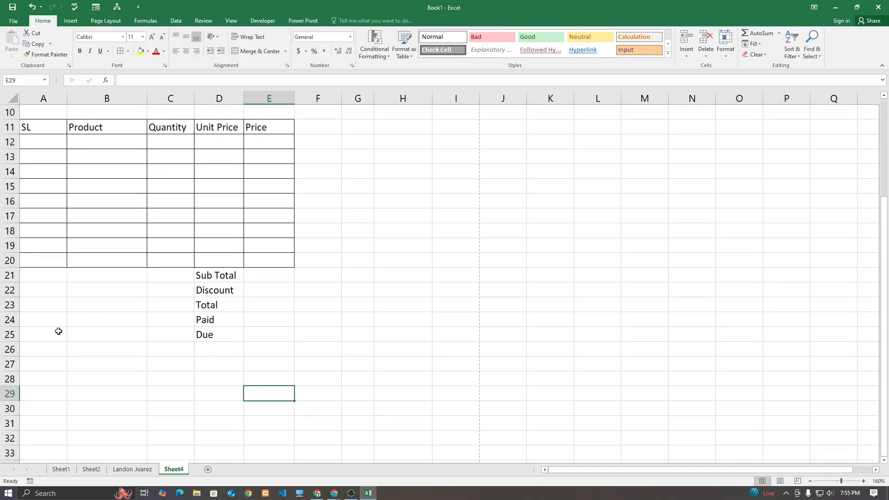
pyautogui.click(59, 331)
pyautogui.write('Signature')
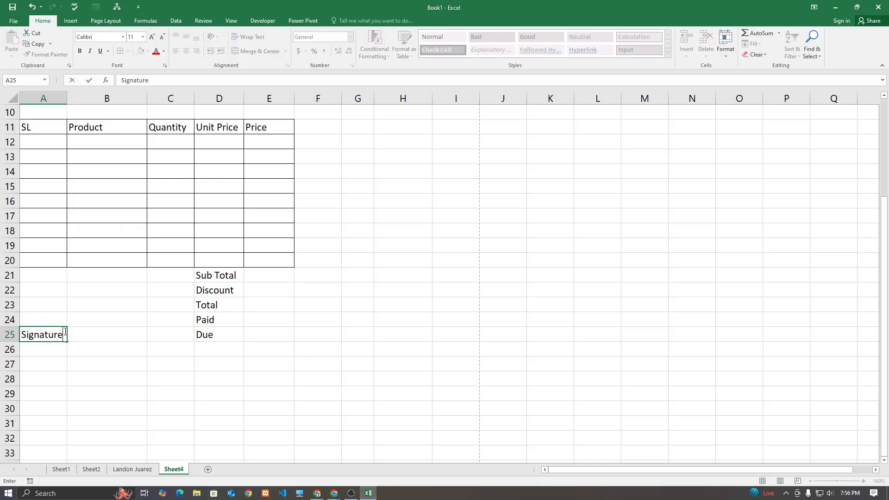
pyautogui.press('Return')
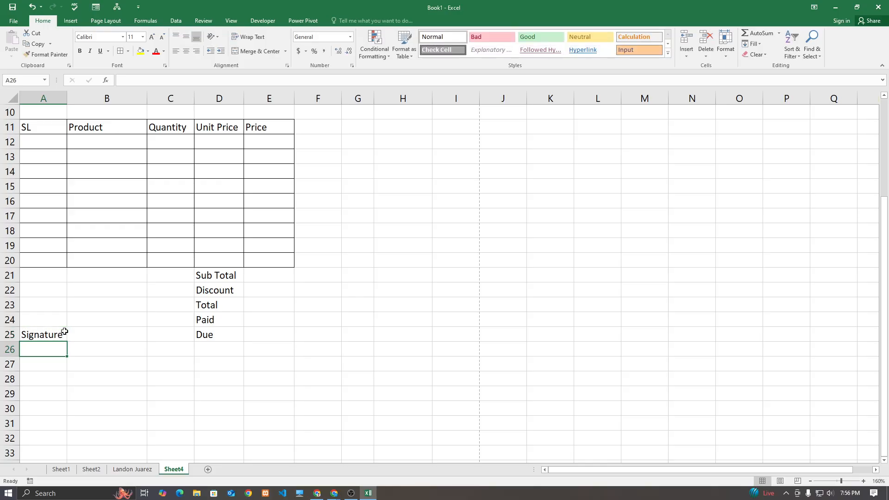
# - Number the SL column from 1 to 9 in A12:A20 by filling down a series started with 1 and 2
pyautogui.scroll(2, 189, 421)
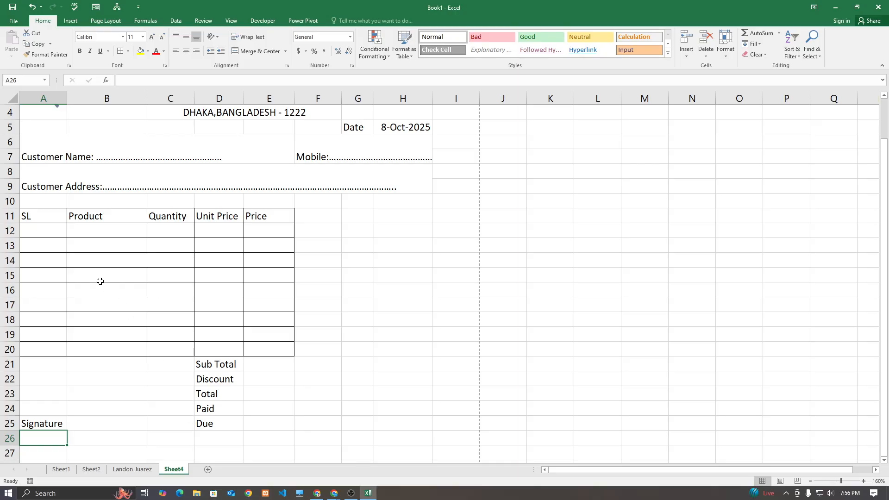
pyautogui.click(43, 235)
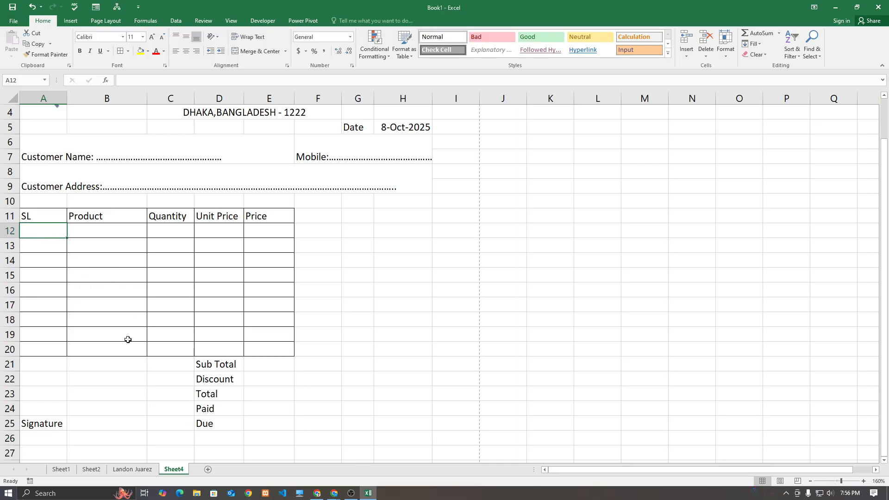
pyautogui.write('1')
pyautogui.press('Return')
pyautogui.write('2')
pyautogui.press('Return')
pyautogui.moveTo(57, 230); pyautogui.dragTo(62, 351)
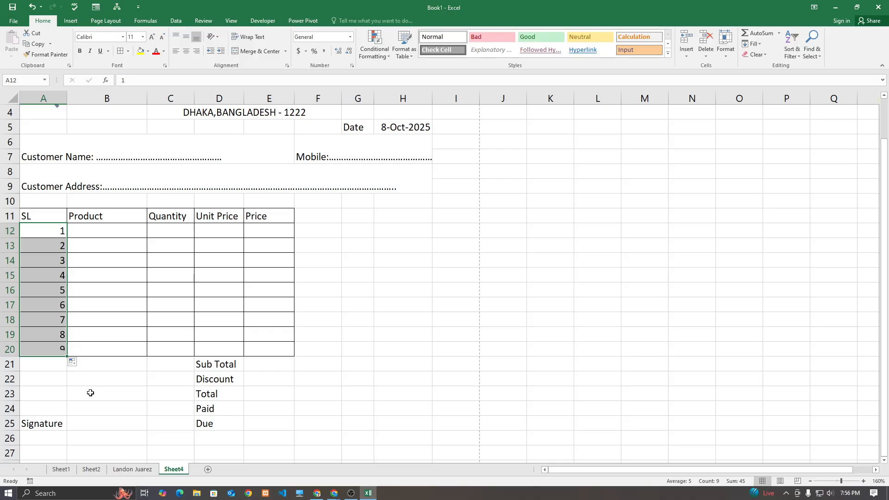
pyautogui.click(89, 394)
# - Enter the product Monitor with quantity 5 in row 12
pyautogui.click(116, 235)
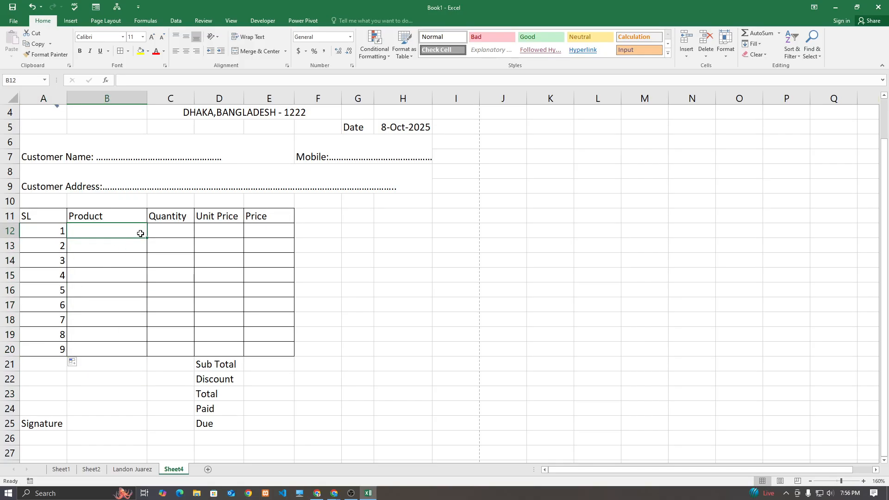
pyautogui.write('Monitor')
pyautogui.press('Tab')
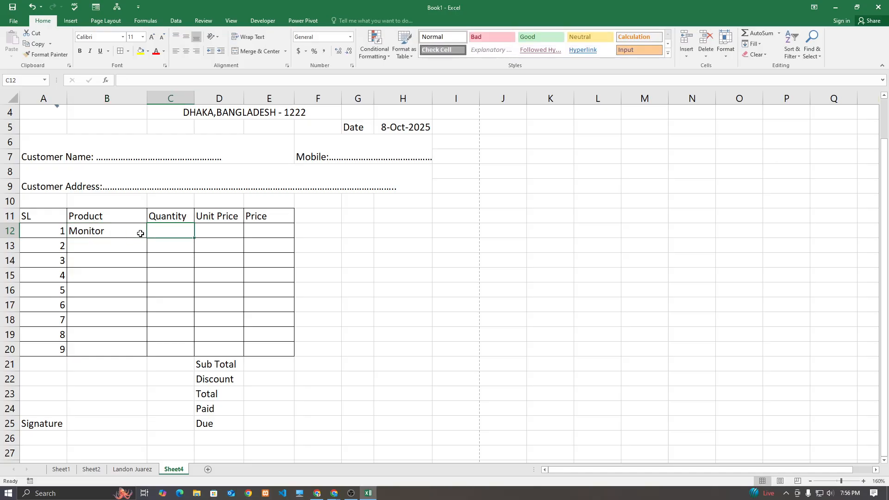
pyautogui.write('5')
pyautogui.press('Return')
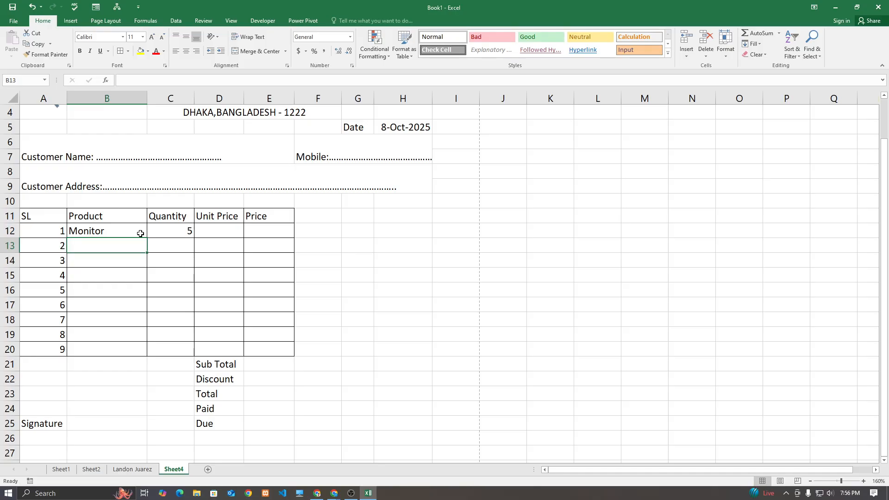
# - Add the products mouse with quantity 4 in row 13 and Key board with quantity 10 in row 14
pyautogui.write('mouse')
pyautogui.press('Tab')
pyautogui.write('4')
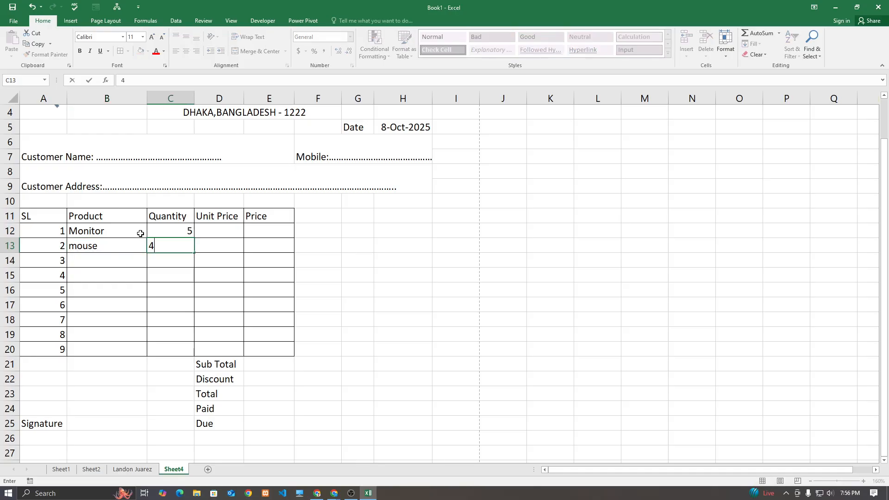
pyautogui.press('Return')
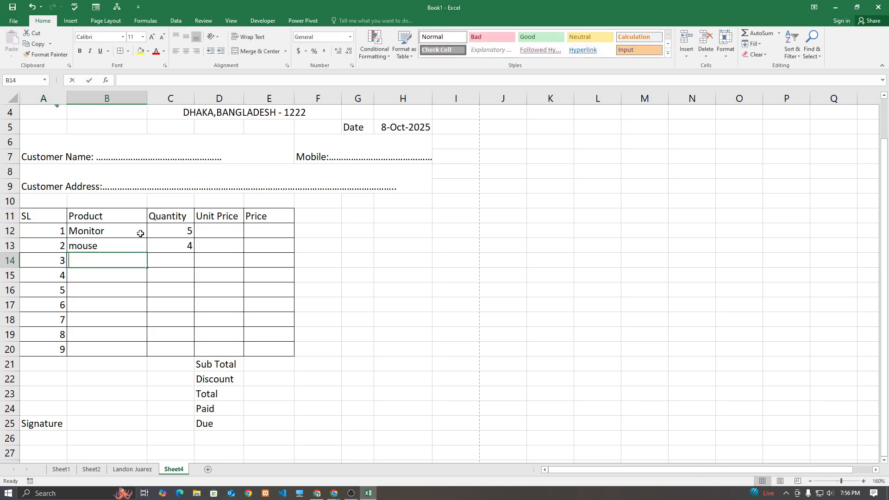
pyautogui.write('Key board')
pyautogui.press('Tab')
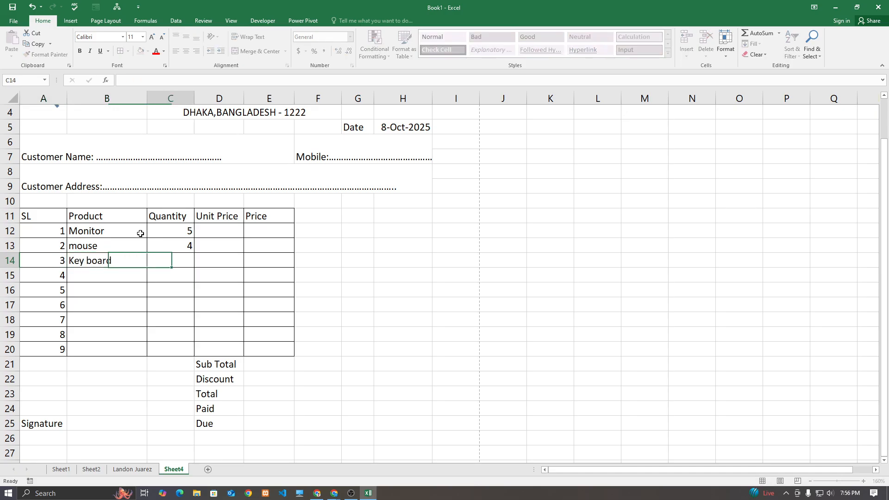
pyautogui.write('10')
pyautogui.press('Return')
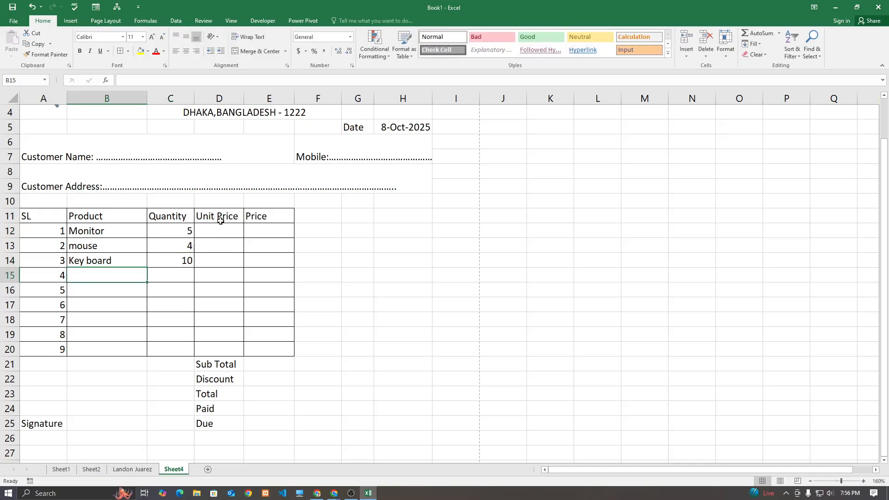
# - Calculate the Monitor's price in E12 with the formula =C12*D12
pyautogui.click(227, 231)
pyautogui.click(258, 232)
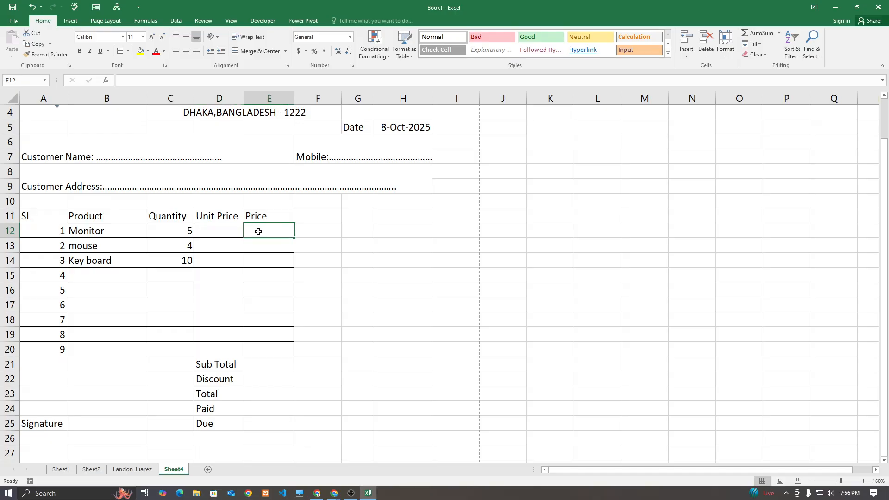
pyautogui.click(231, 232)
pyautogui.click(270, 231)
pyautogui.write('=')
pyautogui.click(175, 226)
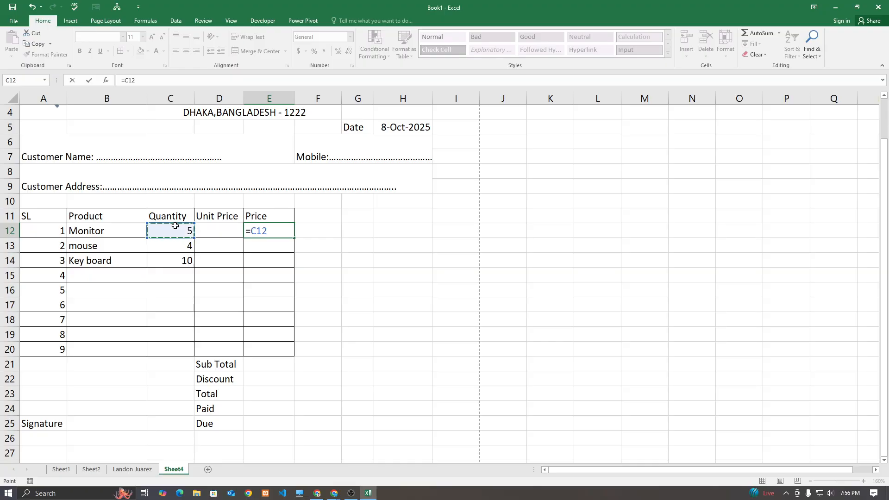
pyautogui.write('*')
pyautogui.click(213, 232)
pyautogui.press('Return')
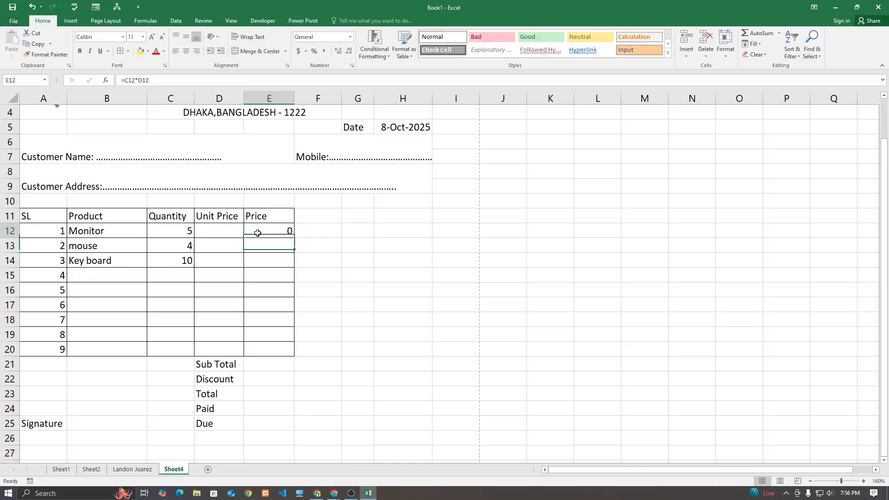
# - Copy the price formula from E12 down to E14
pyautogui.click(257, 233)
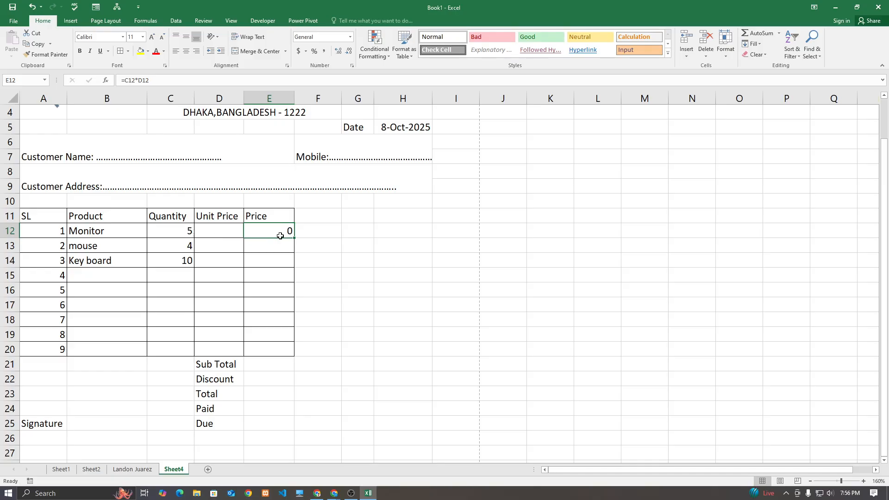
pyautogui.moveTo(295, 238); pyautogui.dragTo(294, 268)
pyautogui.click(224, 234)
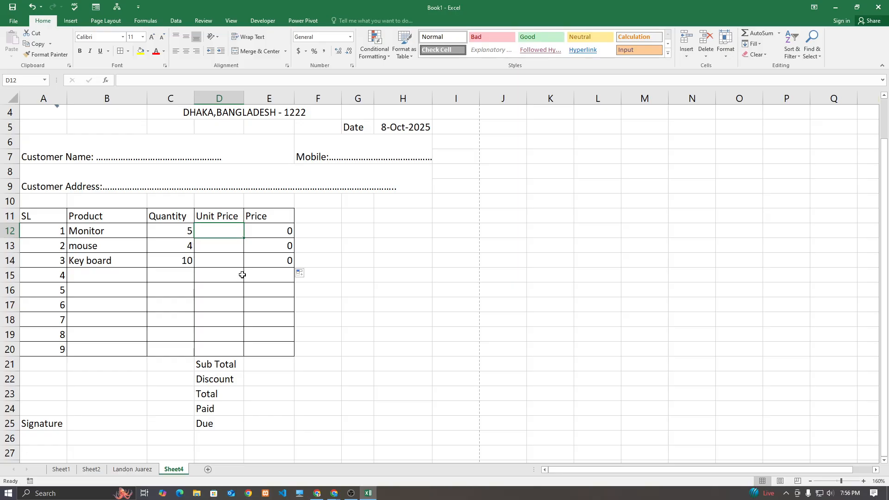
# - Enter 10000 as the Monitor's unit price in D12
pyautogui.write('100003')
pyautogui.press('Return')
pyautogui.write('.')
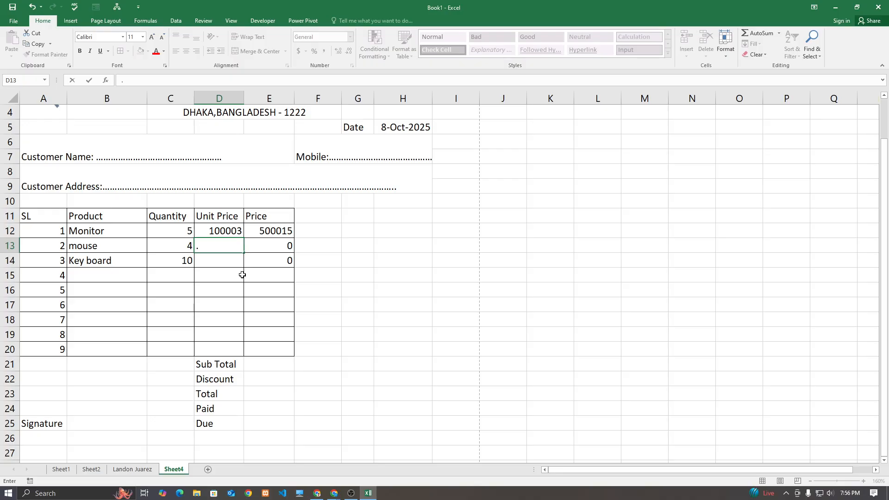
pyautogui.press('BackSpace')
pyautogui.doubleClick(240, 230)
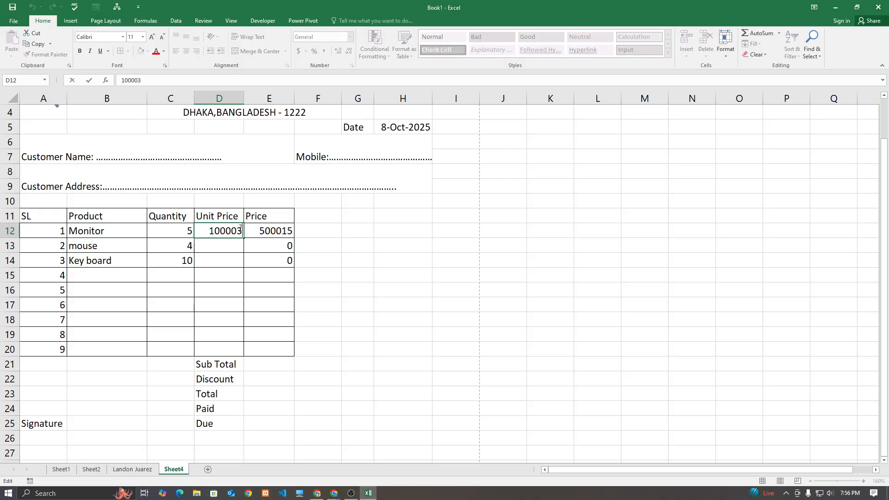
pyautogui.press('BackSpace')
pyautogui.press('Return')
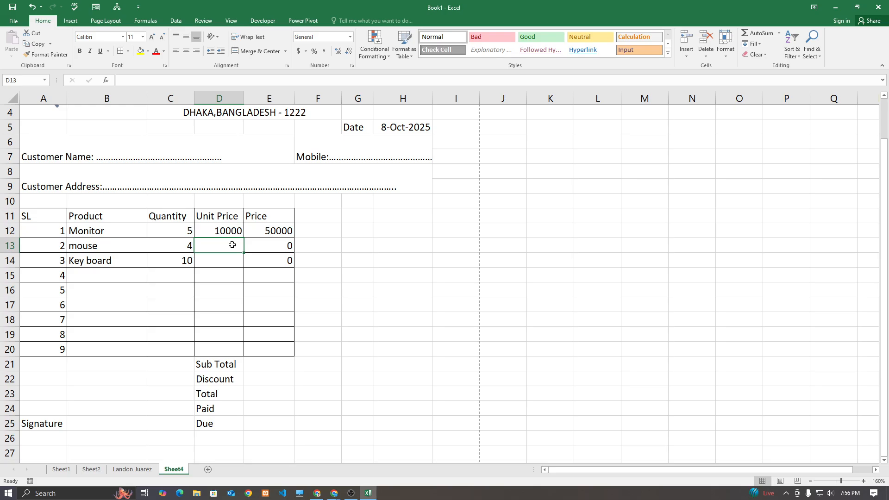
# - Enter the unit prices 400 for the mouse in D13 and 900 for the Key board in D14
pyautogui.write('4000')
pyautogui.press('Return')
pyautogui.doubleClick(233, 245)
pyautogui.press('BackSpace')
pyautogui.press('Return')
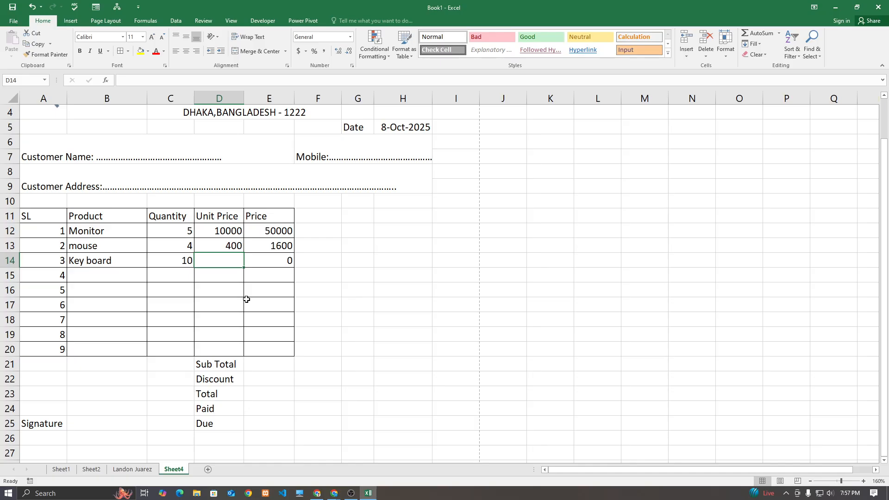
pyautogui.write('900')
pyautogui.press('Return')
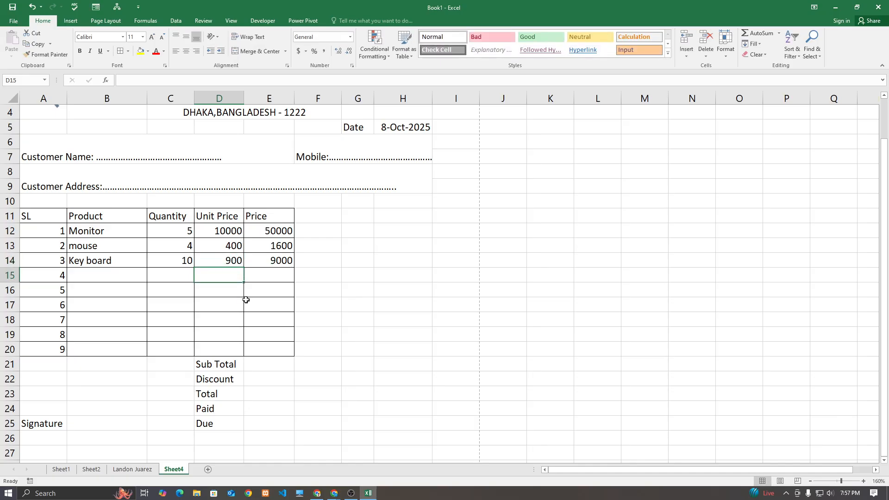
# - Calculate the Sub Total in E21 with the formula =SUM(E12:E20)
pyautogui.click(237, 343)
pyautogui.click(262, 360)
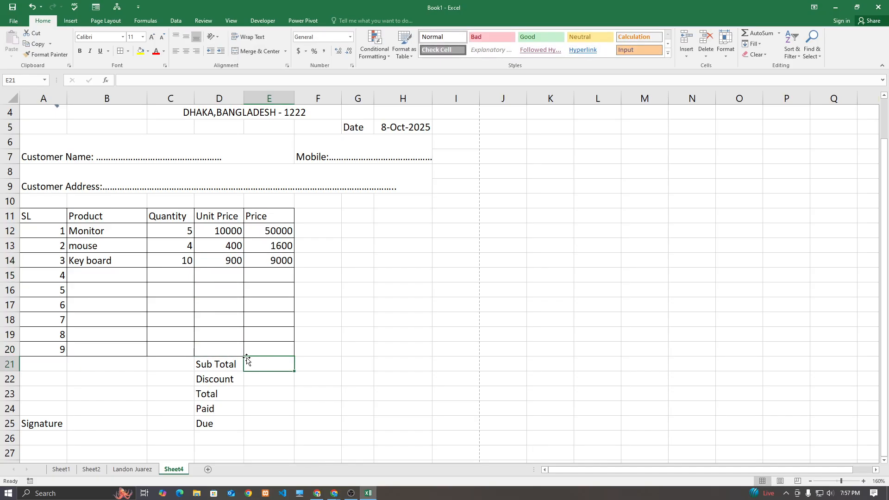
pyautogui.write('=sum')
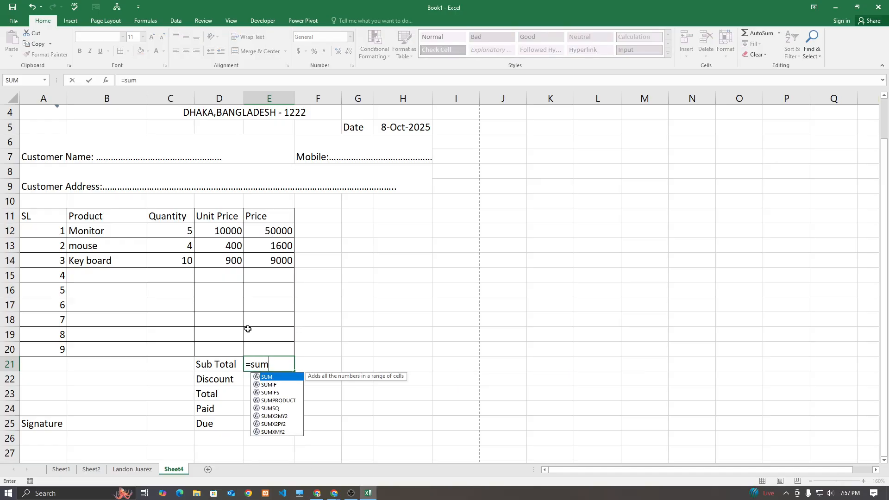
pyautogui.press('Tab')
pyautogui.moveTo(273, 233); pyautogui.dragTo(268, 349)
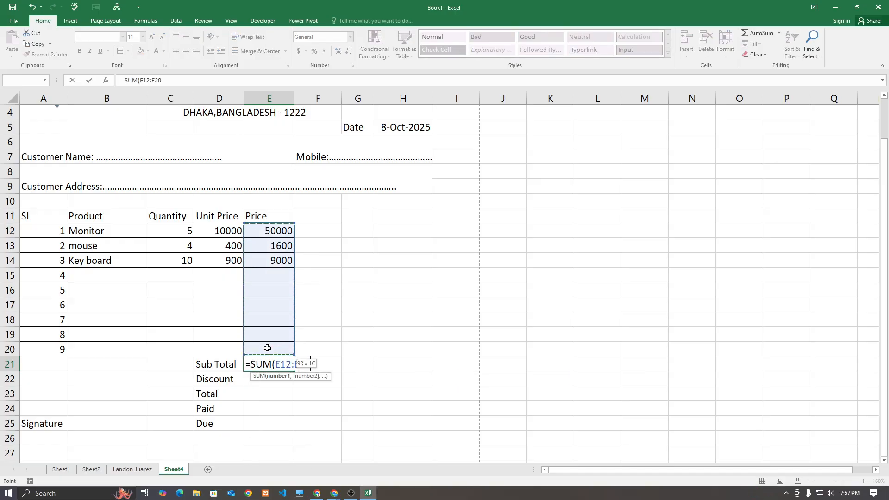
pyautogui.write(')')
pyautogui.press('Return')
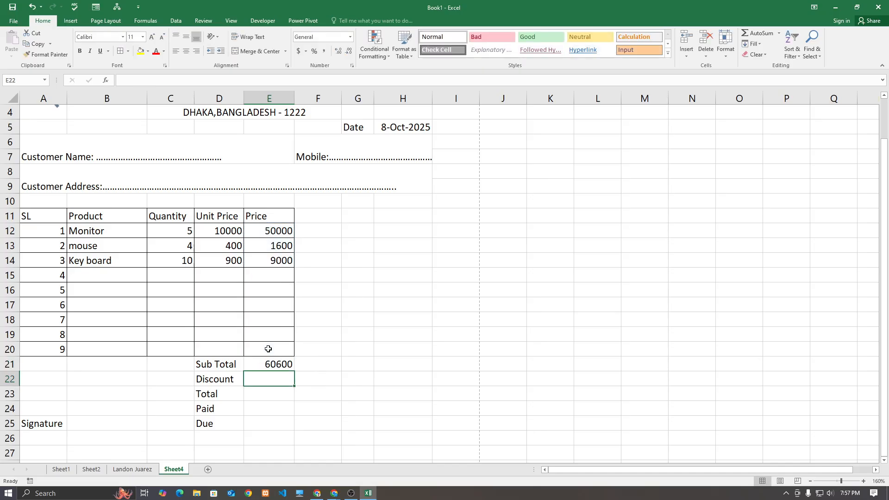
# - Enter a discount of 5% in E22
pyautogui.write('0')
pyautogui.press('Return')
pyautogui.click(279, 380)
pyautogui.write('55')
pyautogui.press('BackSpace')
pyautogui.write('%')
pyautogui.press('Return')
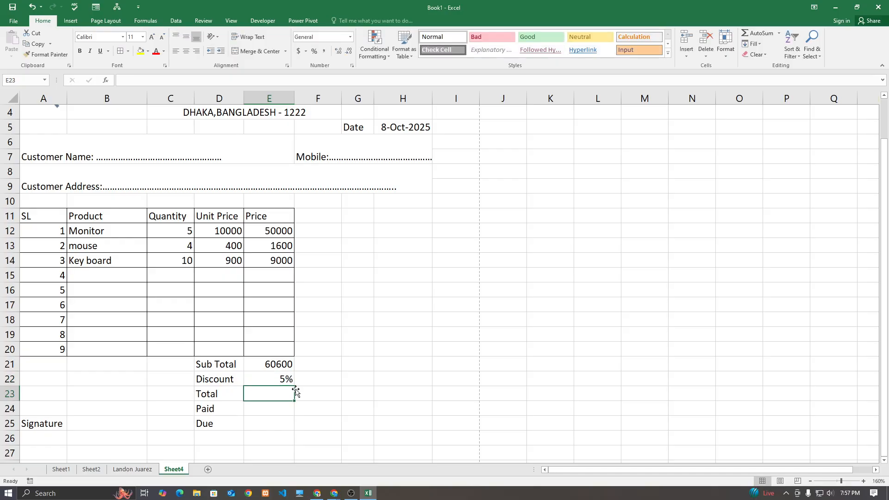
# - Calculate the discounted Total in E23 with the formula =E21-(E21*E22)
pyautogui.scroll(-1, 296, 359)
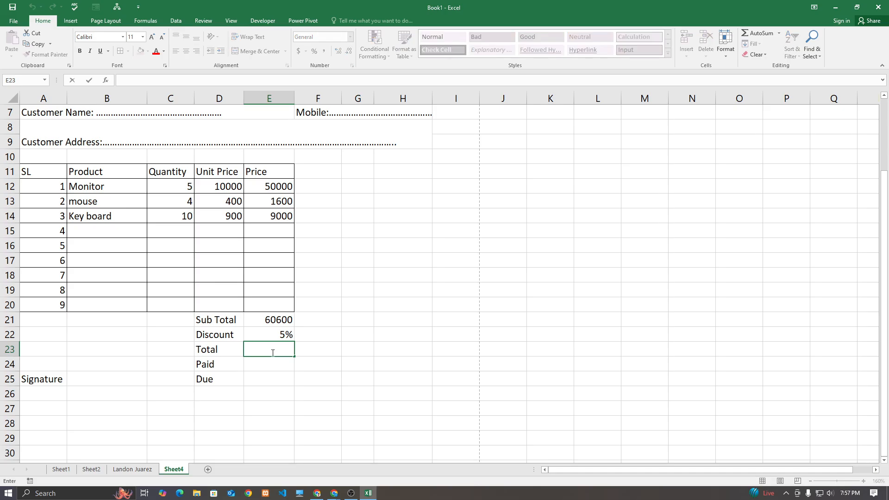
pyautogui.write('=')
pyautogui.click(271, 324)
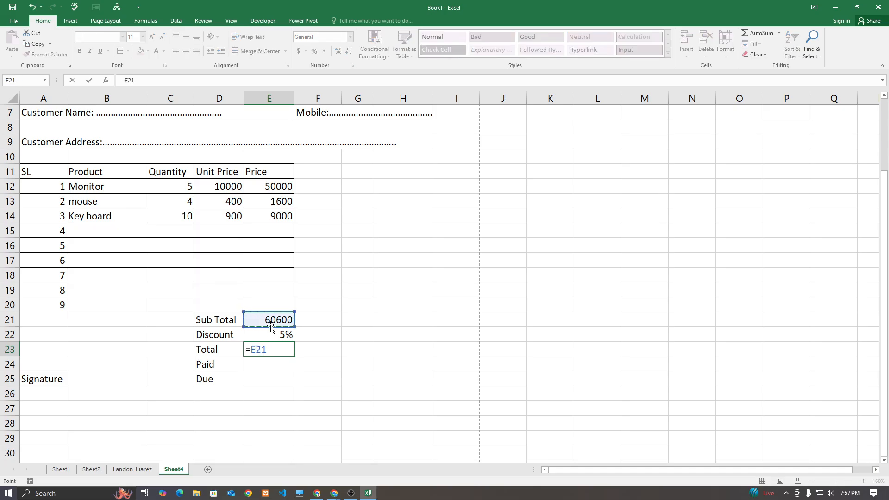
pyautogui.write('-(')
pyautogui.click(267, 319)
pyautogui.write('*')
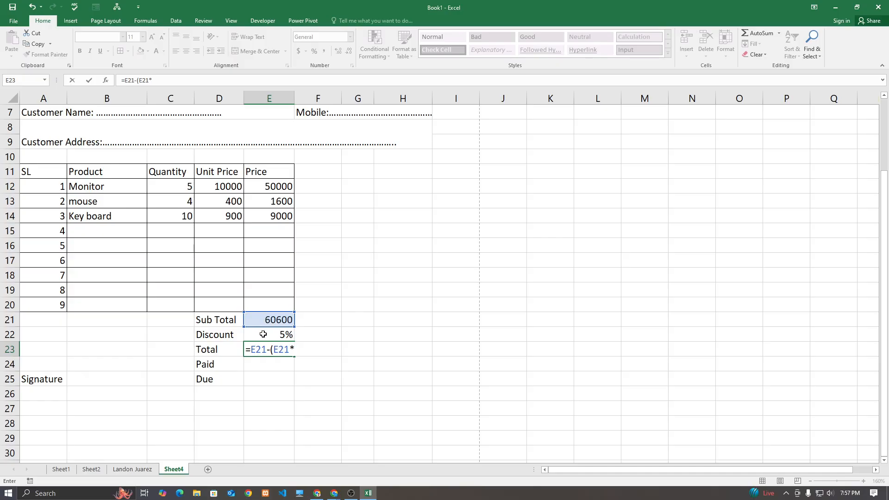
pyautogui.click(263, 334)
pyautogui.write(')')
pyautogui.press('Return')
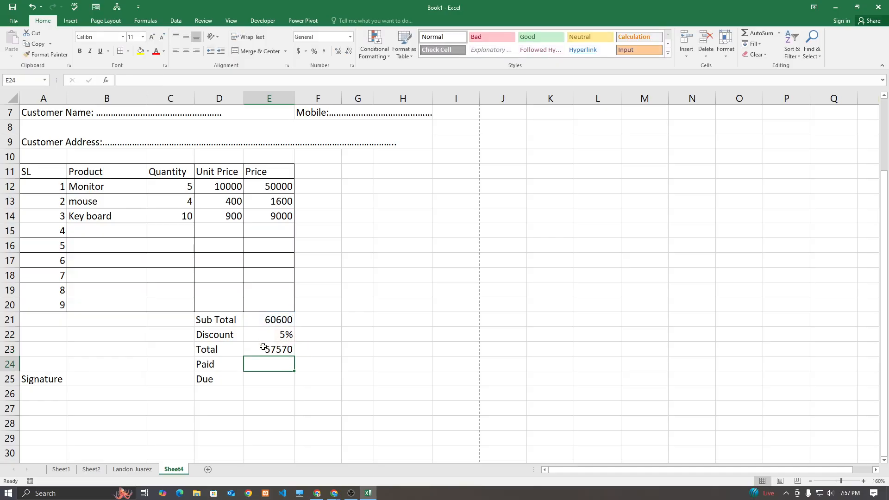
# - Test the Total formula with discounts of 10% and 50% in E22
pyautogui.click(272, 334)
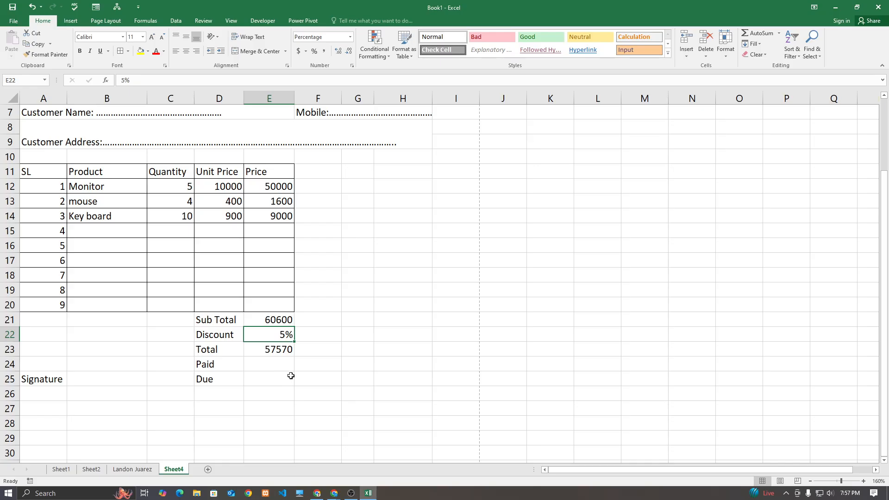
pyautogui.write('10')
pyautogui.press('Return')
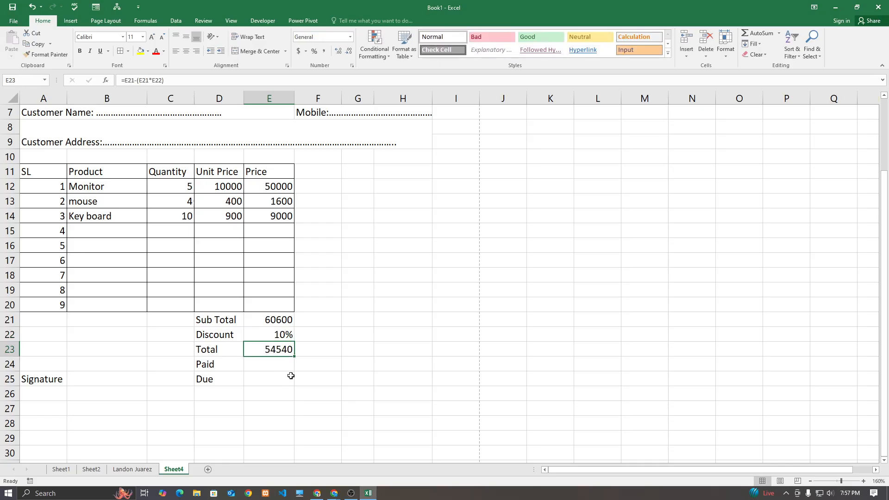
pyautogui.click(271, 334)
pyautogui.write('50')
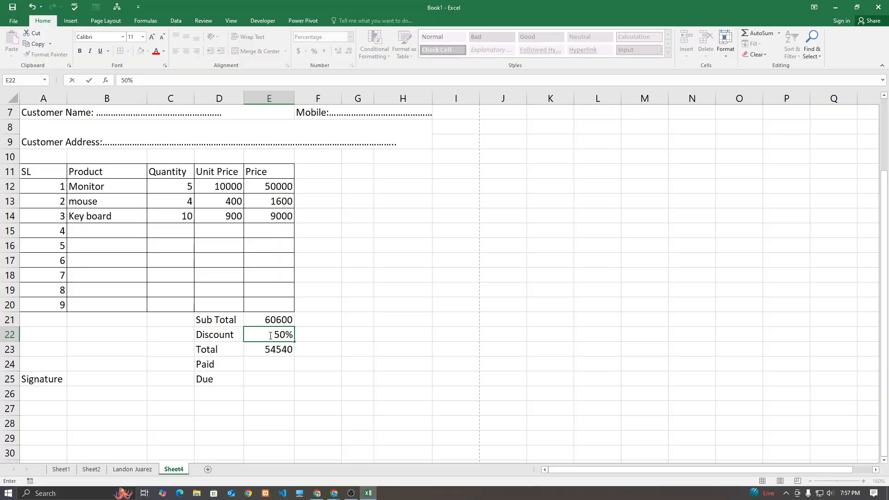
pyautogui.press('Return')
# - Set the discount in E22 to 2%
pyautogui.click(269, 335)
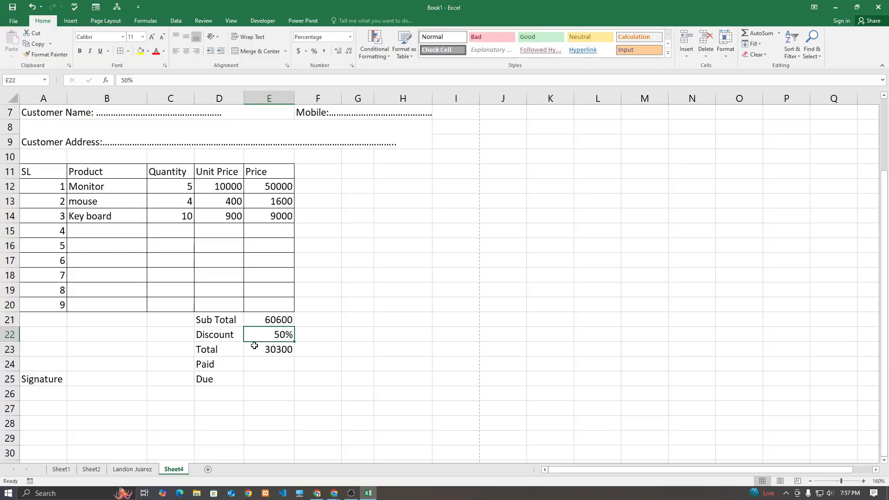
pyautogui.write('2')
pyautogui.press('Return')
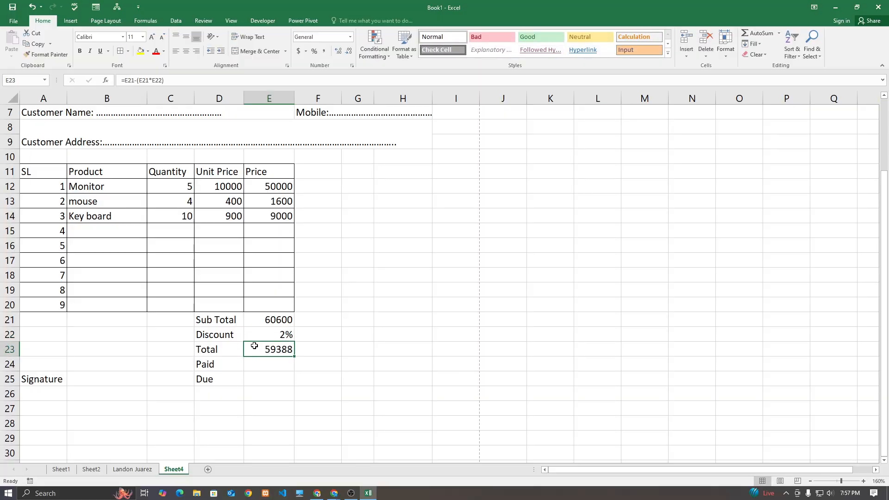
# - Start a formula for the Due amount in E25
pyautogui.click(266, 366)
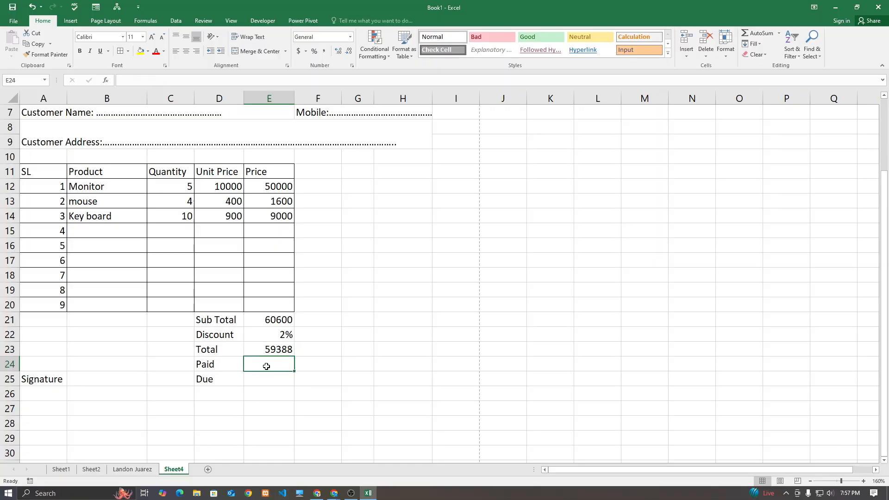
pyautogui.click(266, 385)
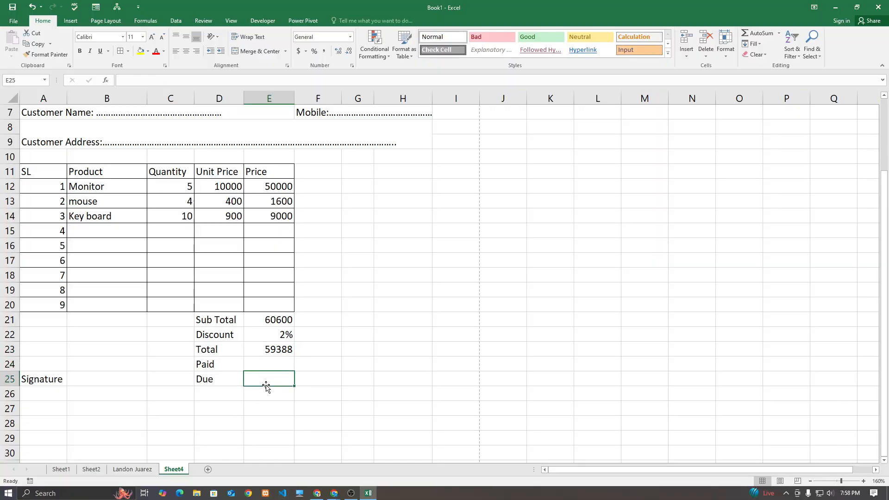
pyautogui.write('=')
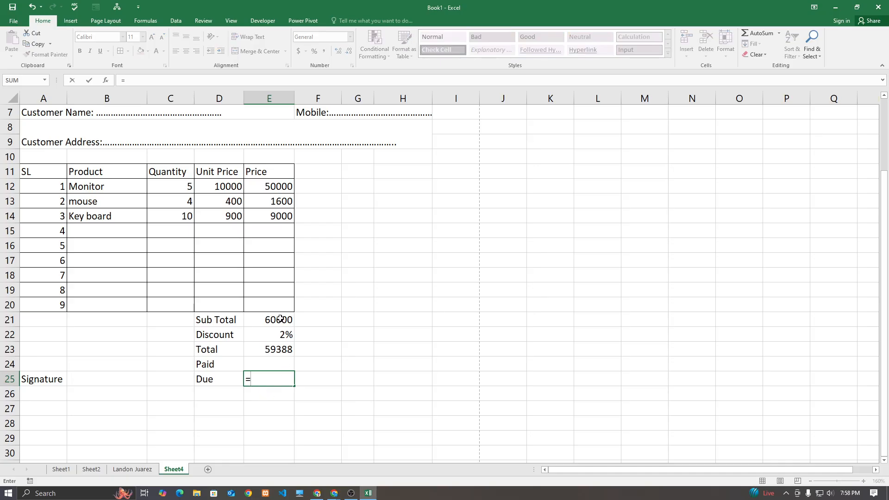
pyautogui.click(285, 320)
pyautogui.write('-')
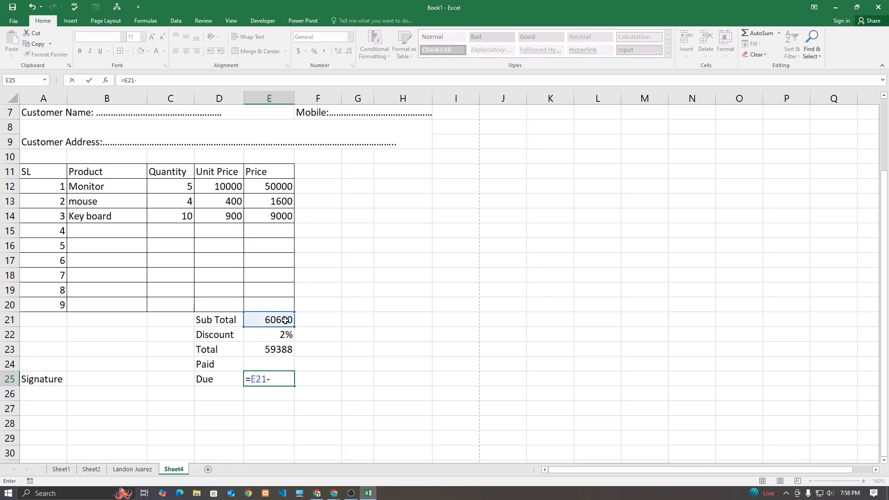
pyautogui.click(267, 351)
pyautogui.click(266, 362)
pyautogui.click(270, 352)
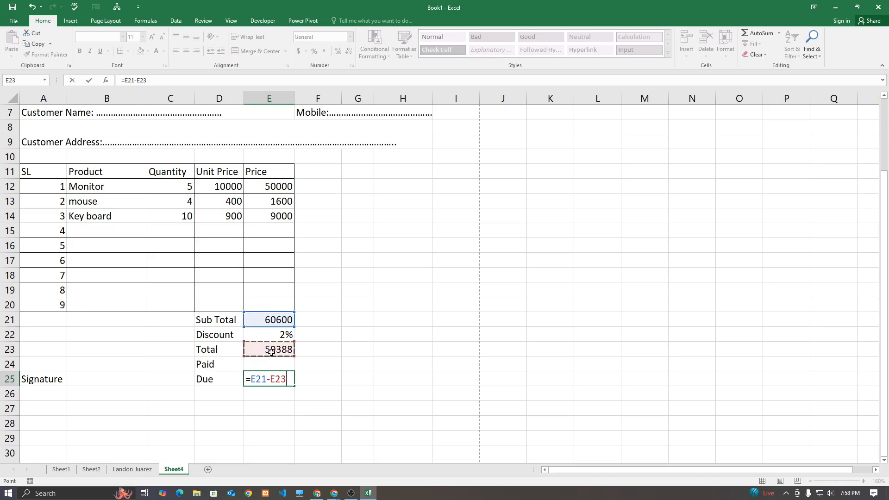
pyautogui.press('BackSpace')
pyautogui.press('BackSpace')
pyautogui.press('BackSpace')
pyautogui.press('BackSpace')
pyautogui.press('BackSpace')
pyautogui.press('BackSpace')
pyautogui.press('BackSpace')
# - Complete the Due formula in E25 as =E23-E24, subtracting Paid from Total
pyautogui.click(277, 350)
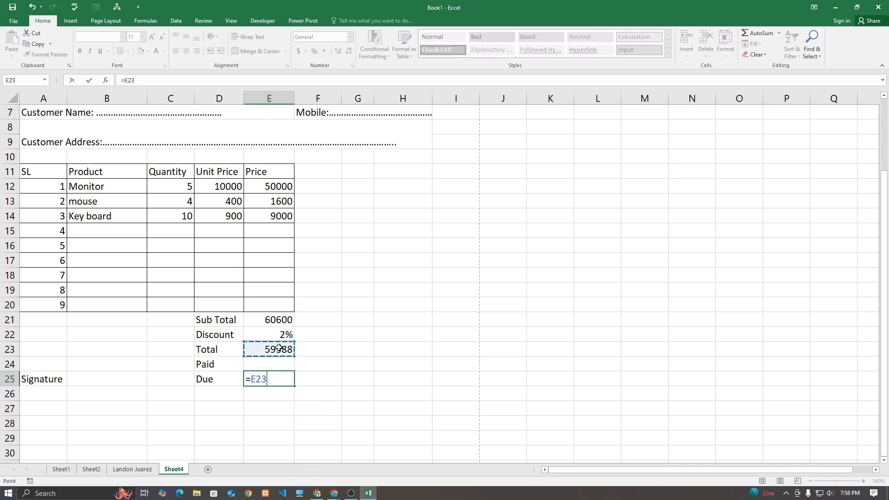
pyautogui.write('-')
pyautogui.click(274, 366)
pyautogui.press('Return')
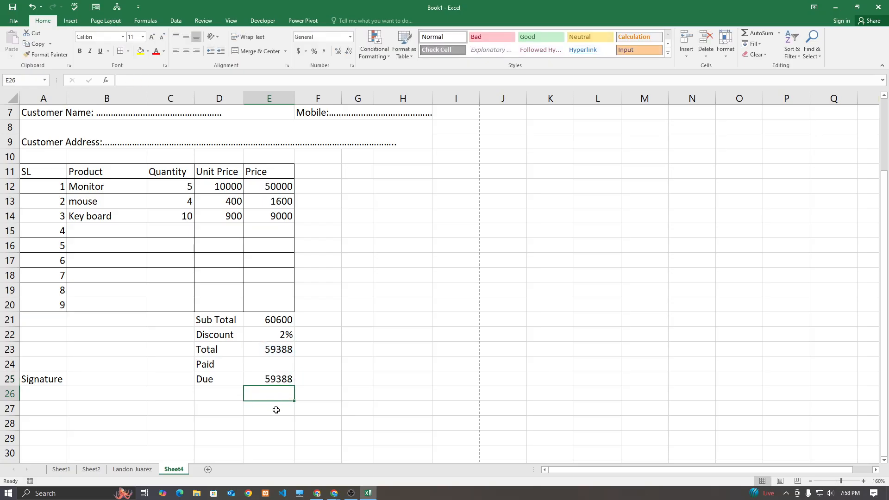
# - Test the Due formula with Paid amounts of 6000, 60000 and 60600 in E24
pyautogui.click(279, 367)
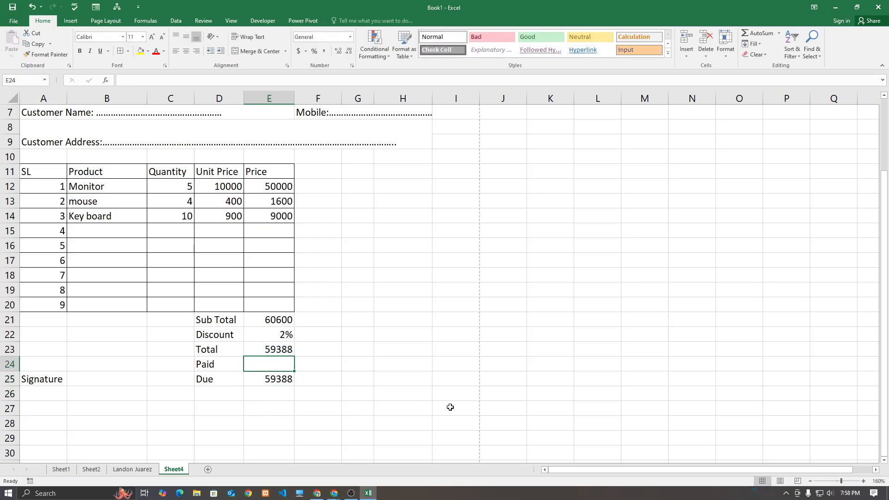
pyautogui.write('6000')
pyautogui.press('Return')
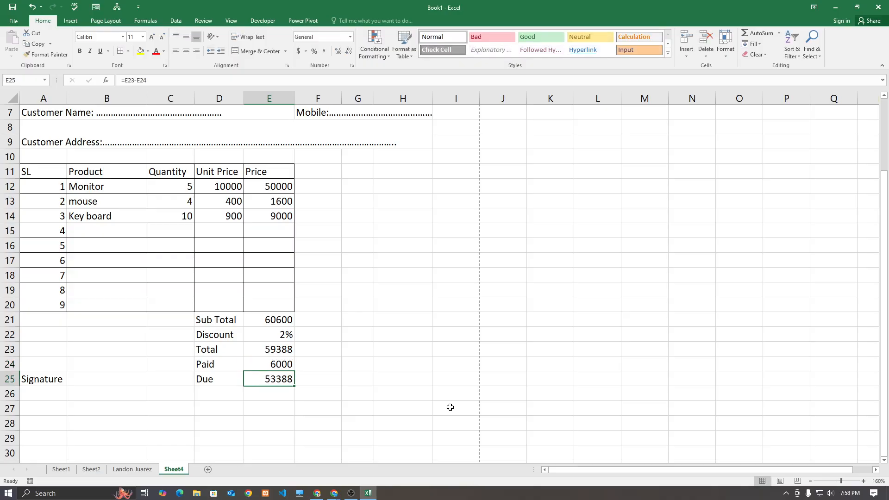
pyautogui.doubleClick(270, 365)
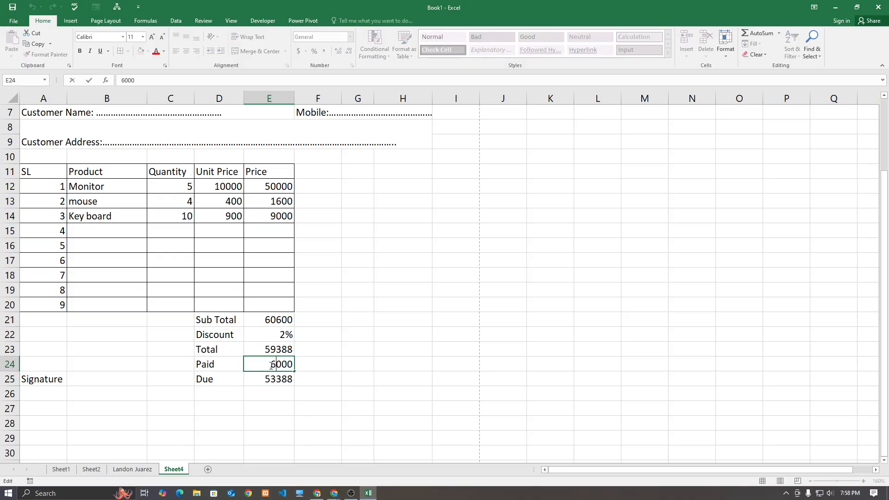
pyautogui.write('0')
pyautogui.press('Return')
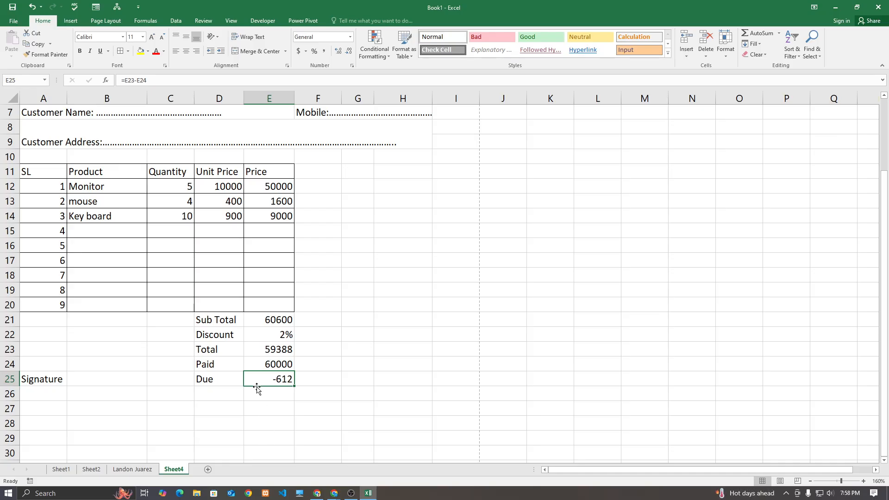
pyautogui.doubleClick(269, 365)
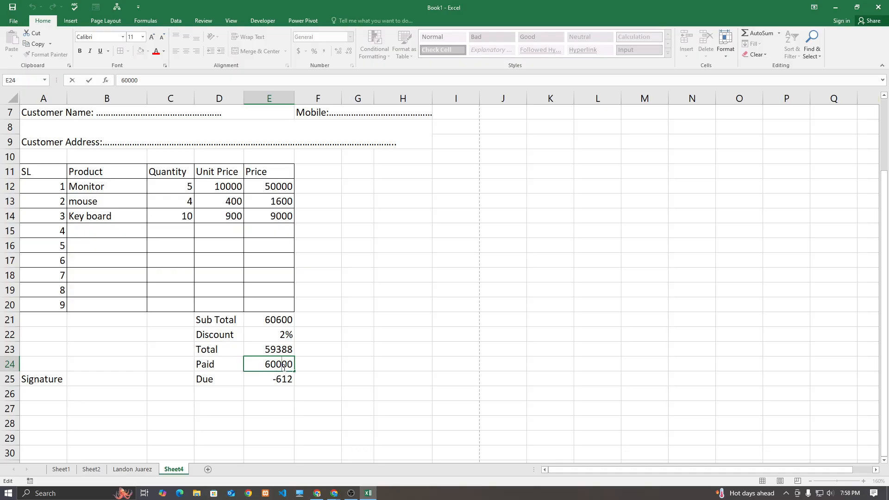
pyautogui.write('60')
pyautogui.press('Return')
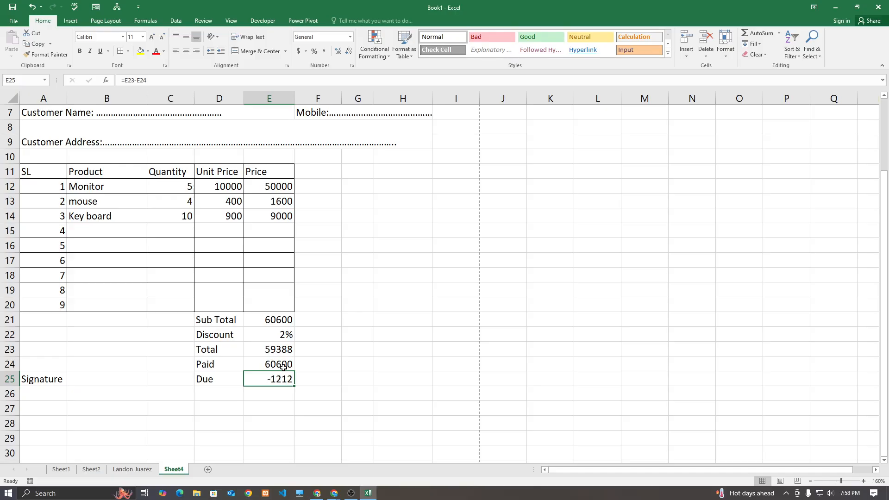
# - Set the Paid amount in E24 to 59388
pyautogui.doubleClick(283, 366)
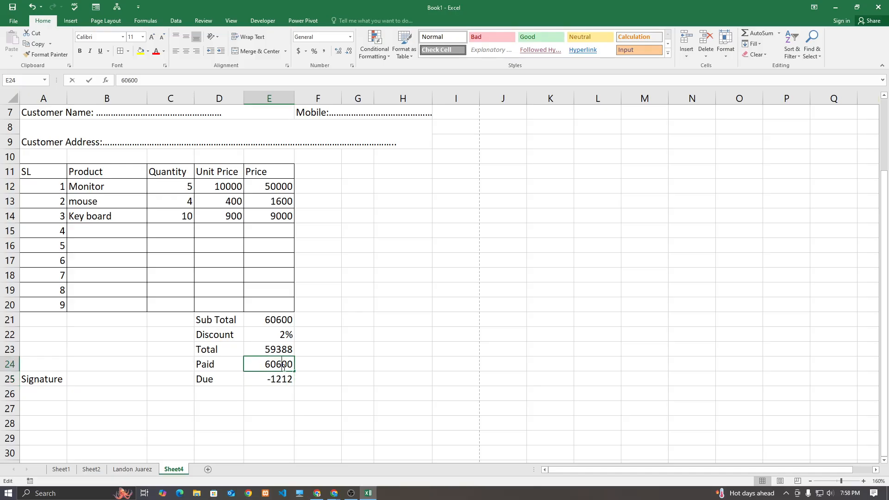
pyautogui.doubleClick(285, 366)
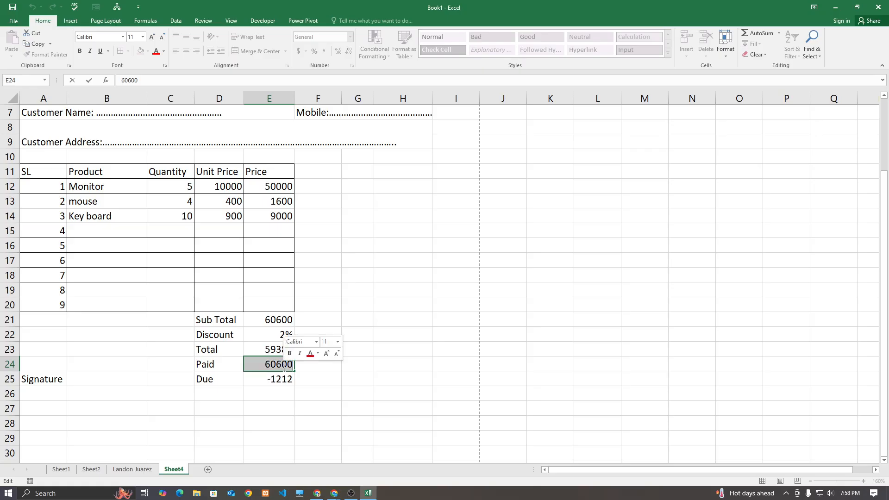
pyautogui.press('BackSpace')
pyautogui.write('59')
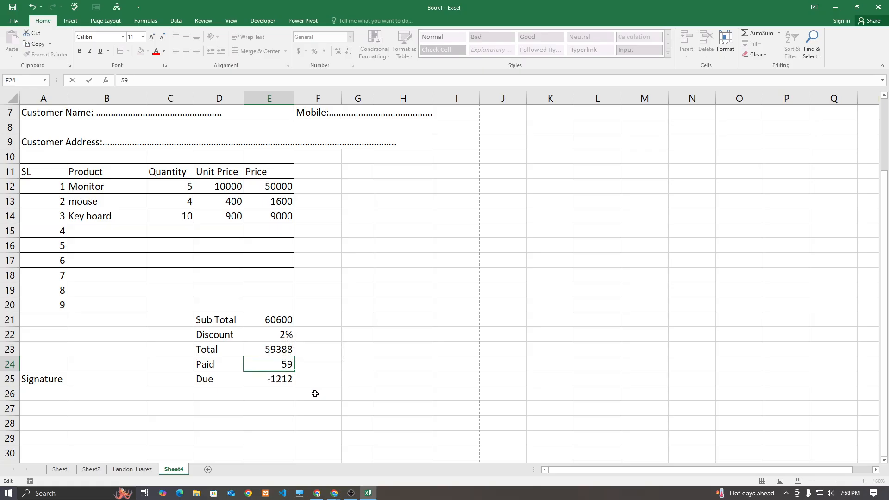
pyautogui.write('388')
pyautogui.press('Return')
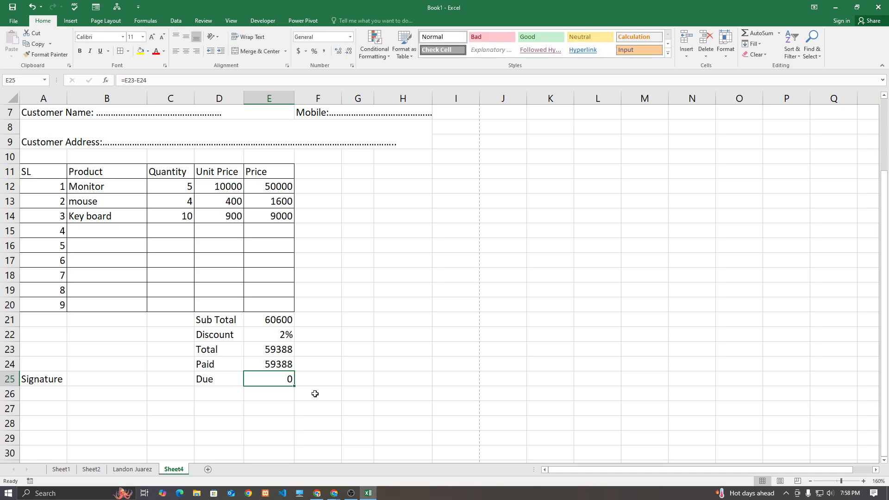
# - Examine the Total, Price and Sub Total formulas in E23, E12 and E21
pyautogui.click(267, 353)
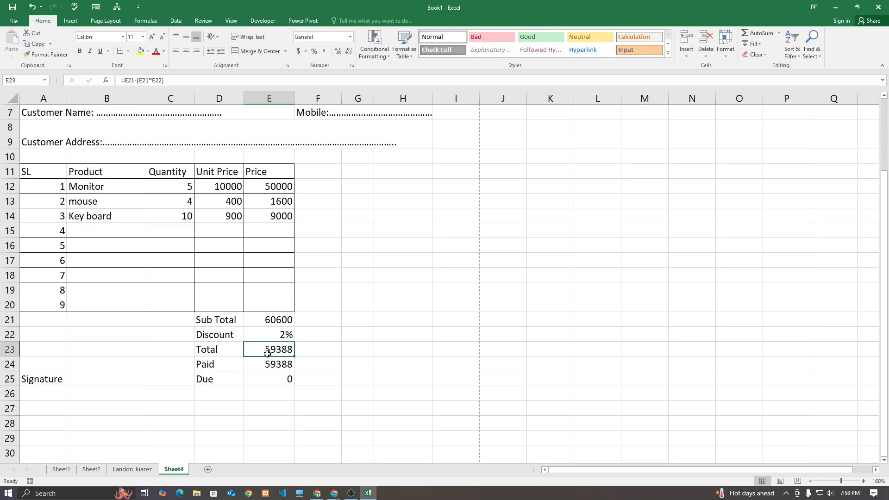
pyautogui.click(258, 318)
pyautogui.click(267, 355)
pyautogui.click(301, 408)
pyautogui.scroll(2, 302, 408)
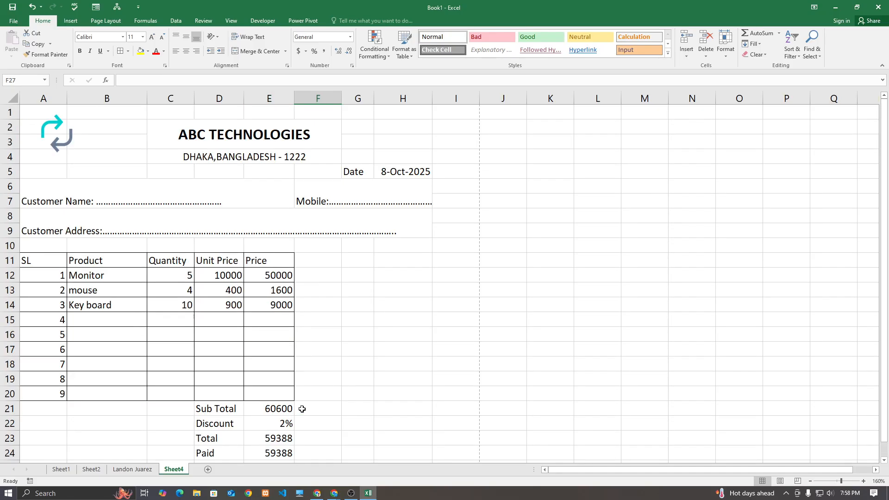
pyautogui.scroll(-2, 303, 405)
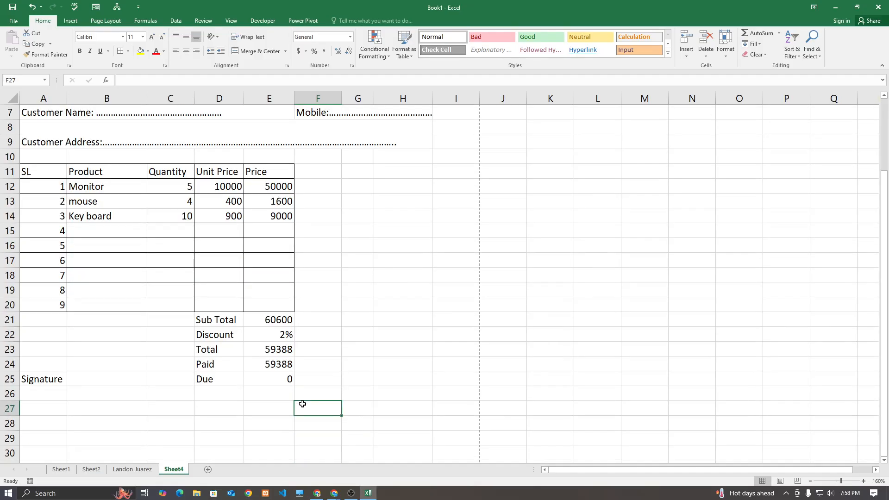
pyautogui.scroll(1, 302, 404)
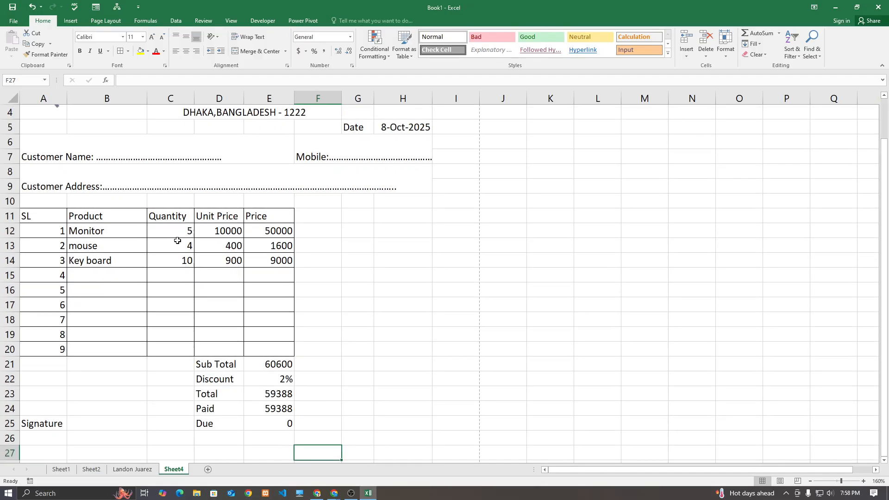
pyautogui.click(271, 230)
pyautogui.doubleClick(271, 230)
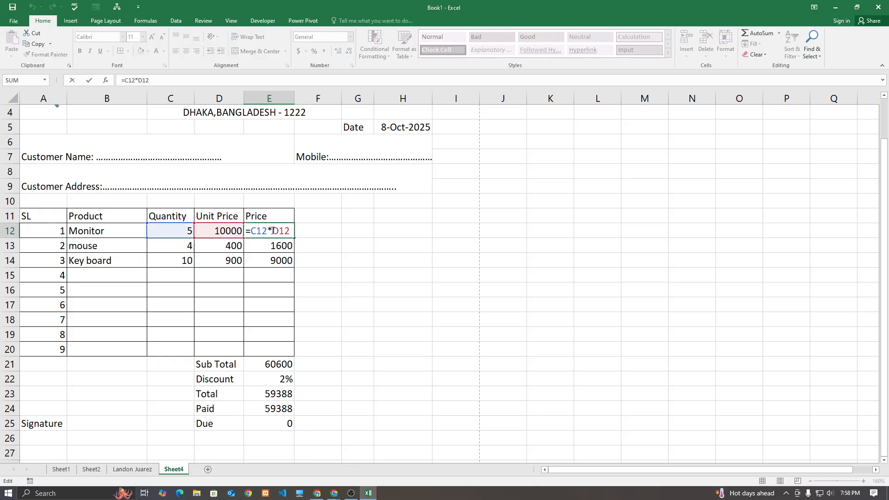
pyautogui.press('Escape')
pyautogui.doubleClick(273, 364)
pyautogui.press('Escape')
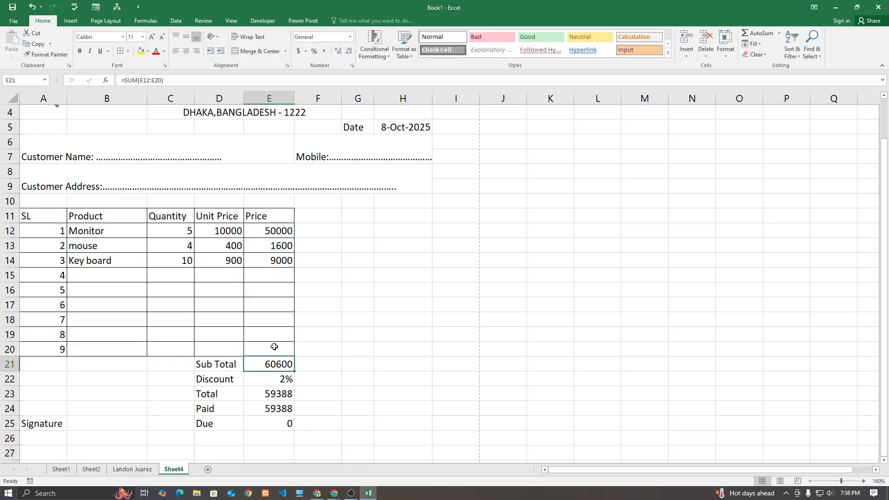
# - Review how the Discount, Total, Paid and Due cells in E22:E25 build on the Sub Total in E21
pyautogui.scroll(-2, 274, 346)
pyautogui.click(269, 293)
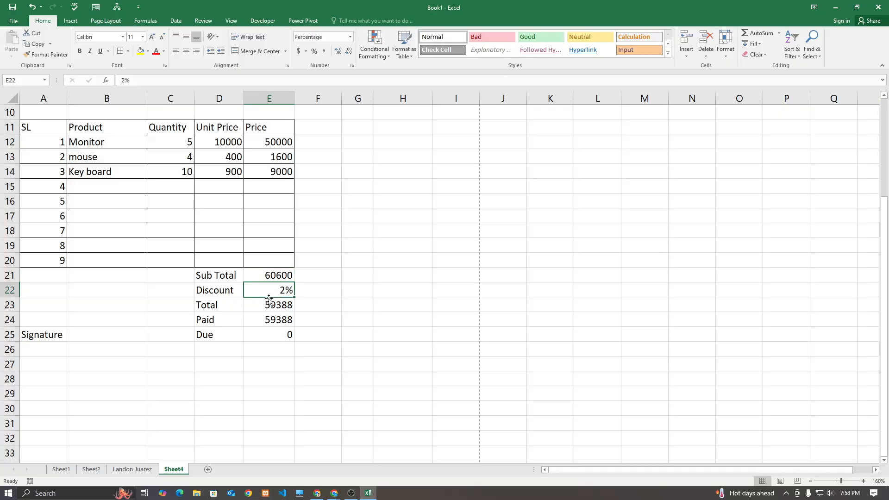
pyautogui.click(269, 304)
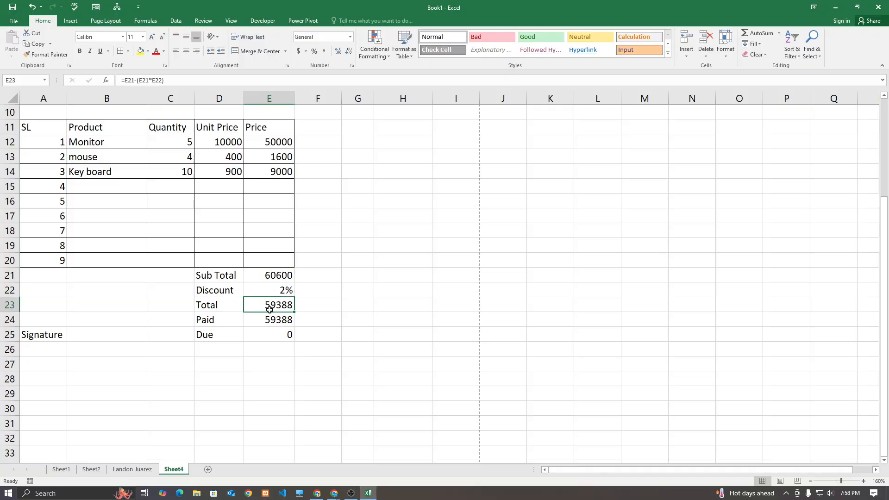
pyautogui.click(271, 277)
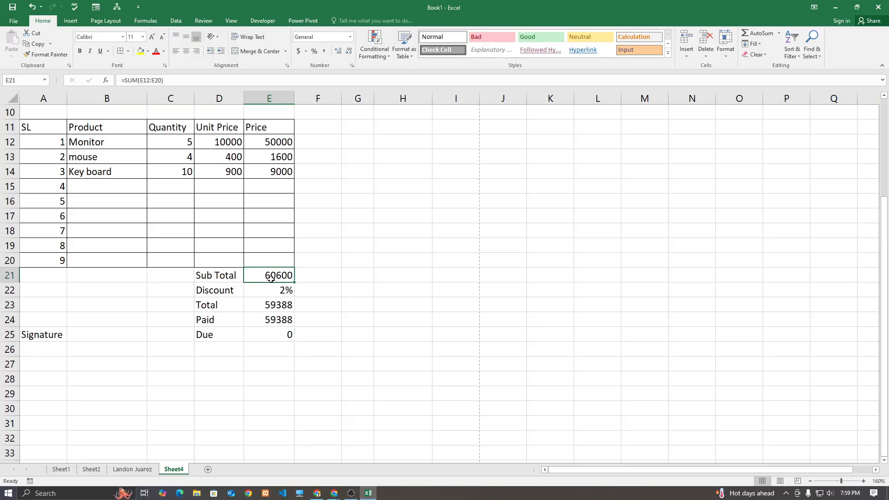
pyautogui.click(267, 291)
pyautogui.click(268, 306)
pyautogui.doubleClick(267, 306)
pyautogui.press('Escape')
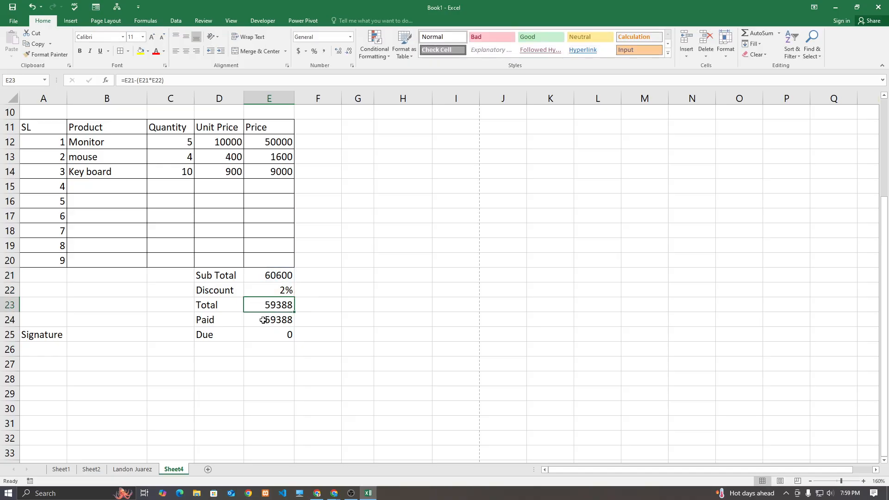
pyautogui.click(267, 320)
pyautogui.click(270, 331)
pyautogui.click(313, 325)
pyautogui.scroll(3, 308, 323)
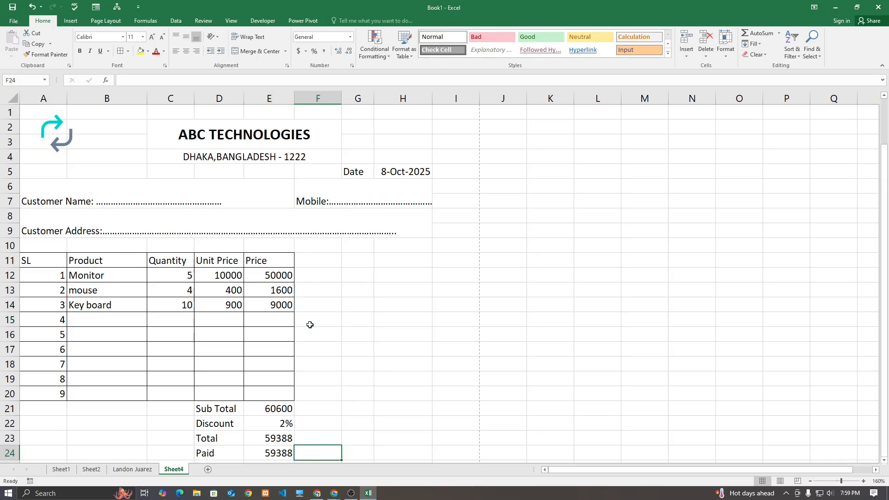
# - Narrow column B so the Product column fits closely around the product names
pyautogui.scroll(-1, 306, 321)
pyautogui.scroll(1, 306, 321)
pyautogui.moveTo(148, 98); pyautogui.dragTo(118, 99)
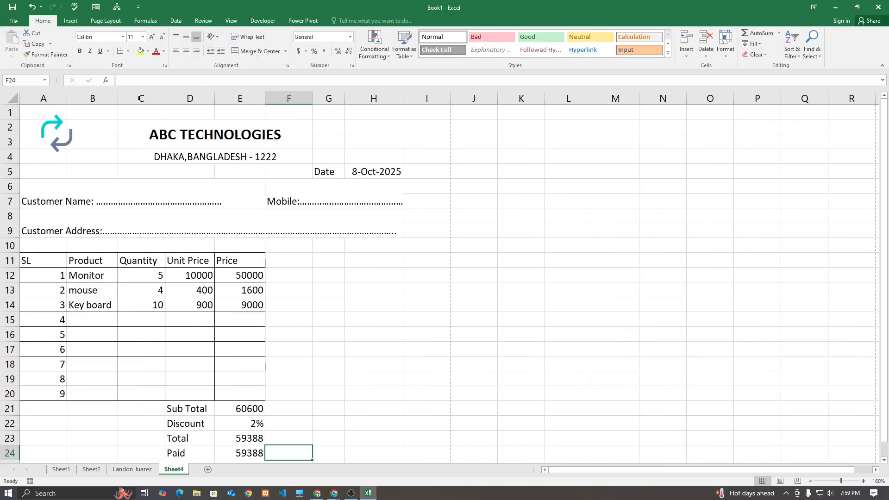
pyautogui.scroll(-3, 123, 186)
pyautogui.scroll(3, 122, 186)
pyautogui.scroll(-1, 370, 430)
pyautogui.scroll(-2, 370, 429)
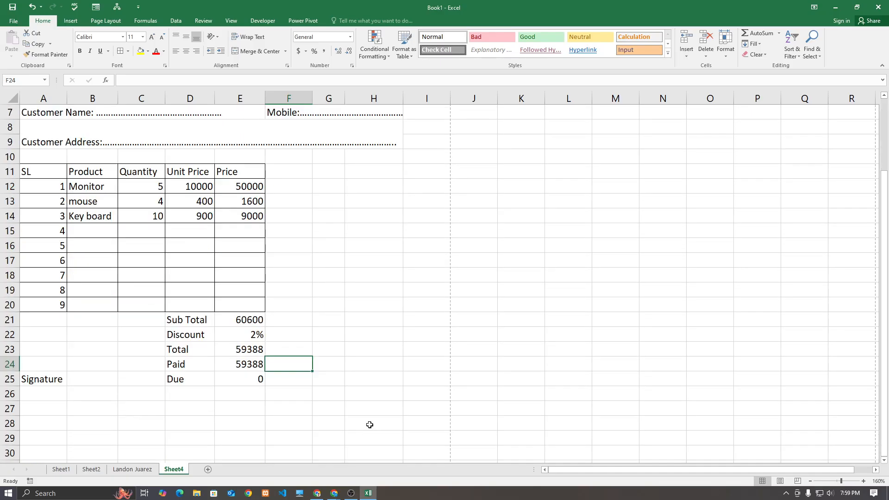
pyautogui.scroll(2, 368, 423)
# - Add a new worksheet to the workbook and close the invoice design and wage sheet search tabs in Chrome
pyautogui.click(207, 469)
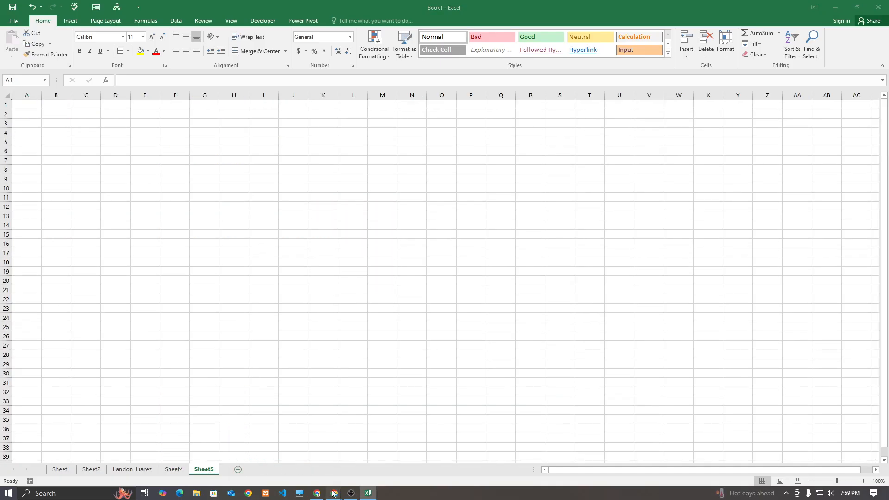
pyautogui.moveTo(335, 489)
pyautogui.click(283, 453)
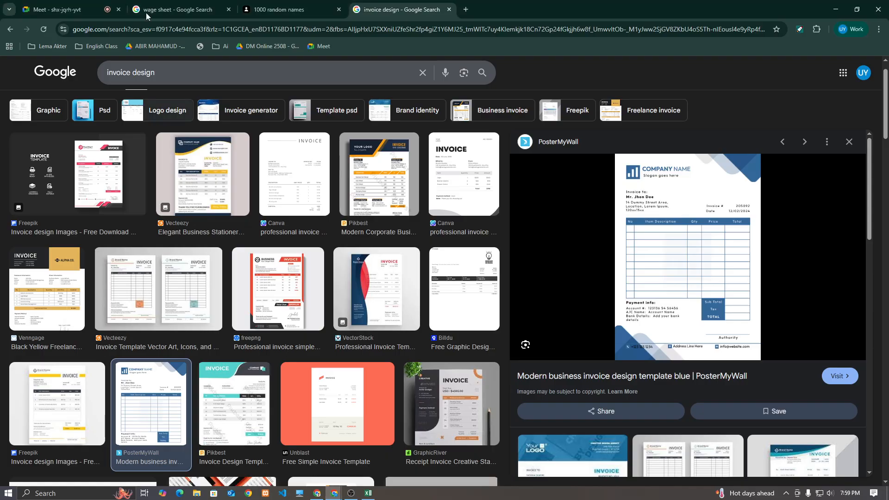
pyautogui.click(448, 9)
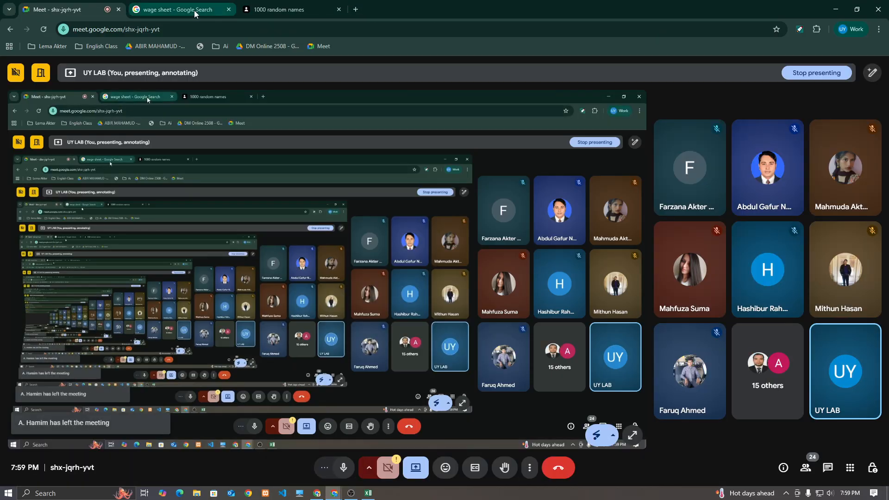
pyautogui.click(228, 9)
pyautogui.click(365, 492)
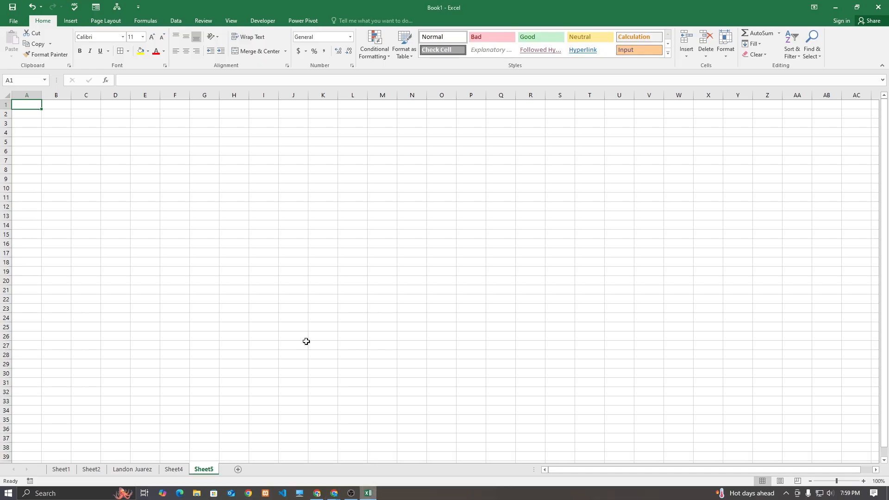
pyautogui.click(89, 121)
pyautogui.keyDown('ctrl'); pyautogui.scroll(3, 56, 130); pyautogui.keyUp('ctrl')
pyautogui.keyDown('ctrl'); pyautogui.scroll(3, 58, 133); pyautogui.keyUp('ctrl')
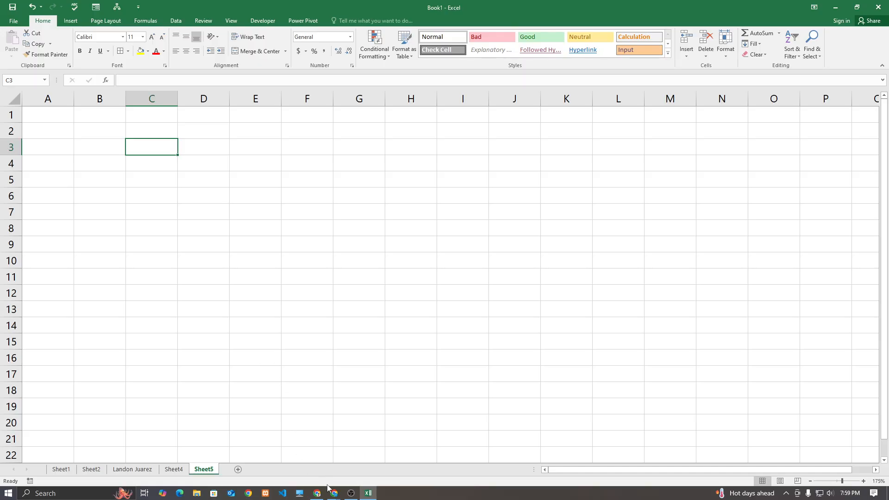
pyautogui.moveTo(331, 491)
pyautogui.click(308, 458)
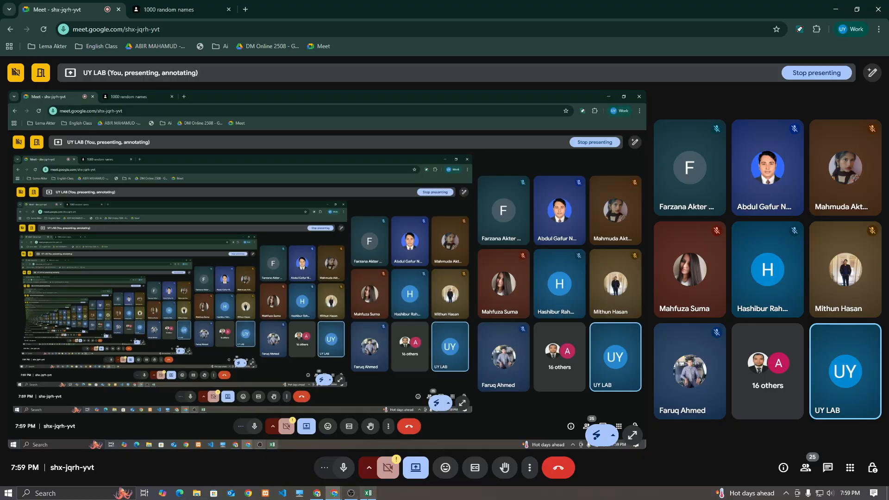
pyautogui.click(368, 493)
# - Enter the range 0 - 150 in A1 and its value 5.00 in B1 on the new sheet
pyautogui.click(45, 118)
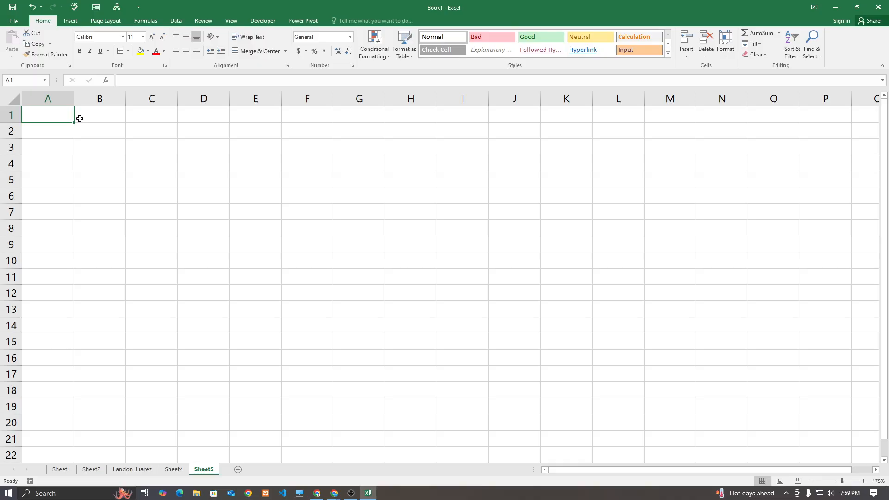
pyautogui.write('100')
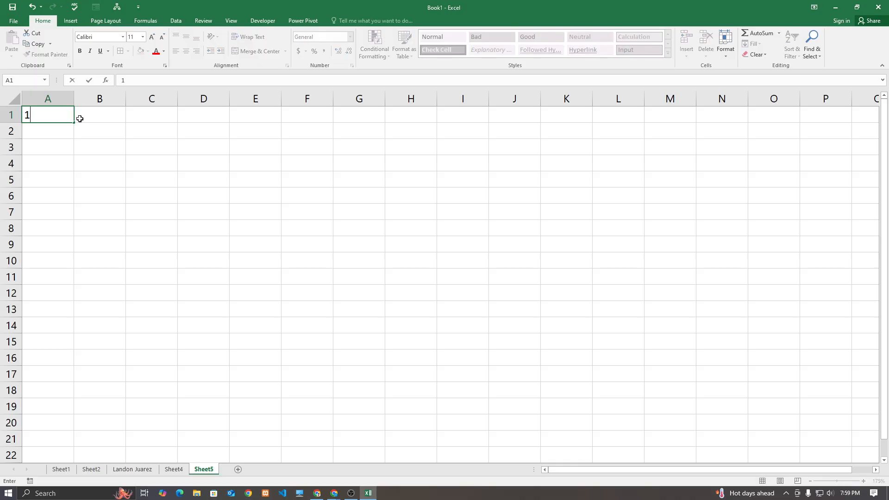
pyautogui.press('BackSpace')
pyautogui.press('BackSpace')
pyautogui.press('BackSpace')
pyautogui.write('0 - 1')
pyautogui.write('00')
pyautogui.press('BackSpace')
pyautogui.press('BackSpace')
pyautogui.write('60')
pyautogui.click(79, 118)
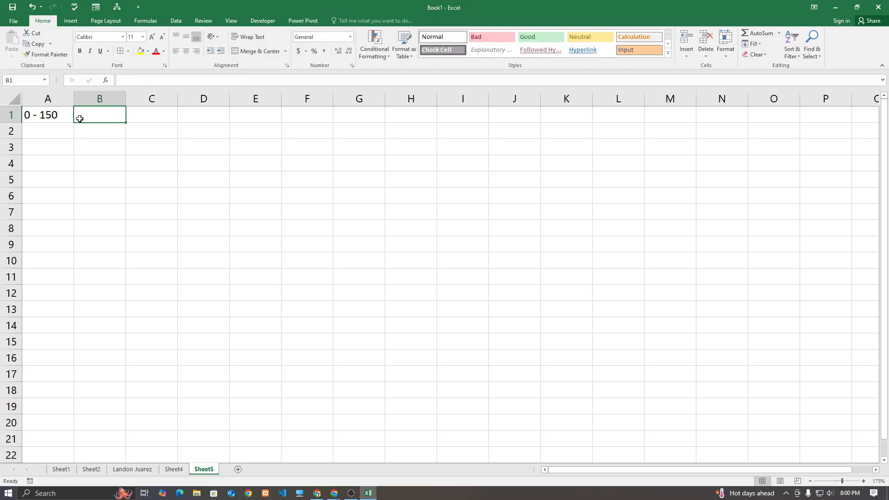
pyautogui.write('5.00')
pyautogui.press('Return')
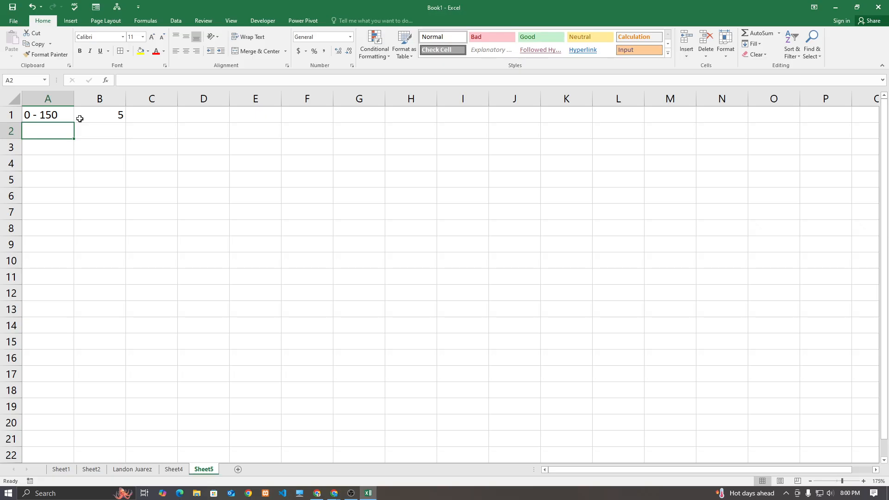
# - Enter the range 151-300 in A2 and its value 5.3 in B2
pyautogui.write('151-')
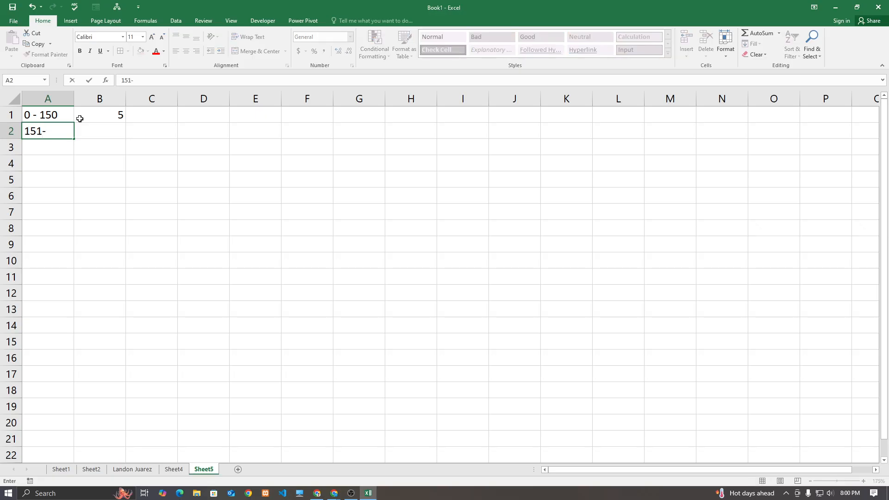
pyautogui.write('300')
pyautogui.press('Tab')
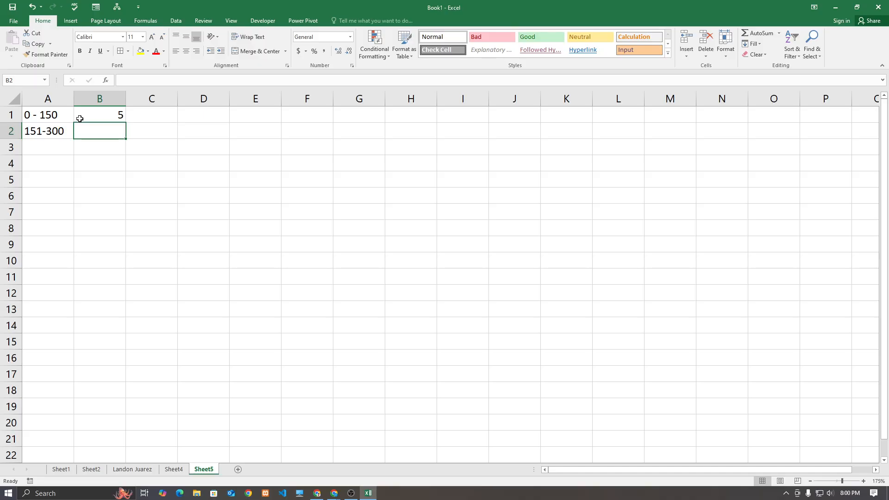
pyautogui.write('5.')
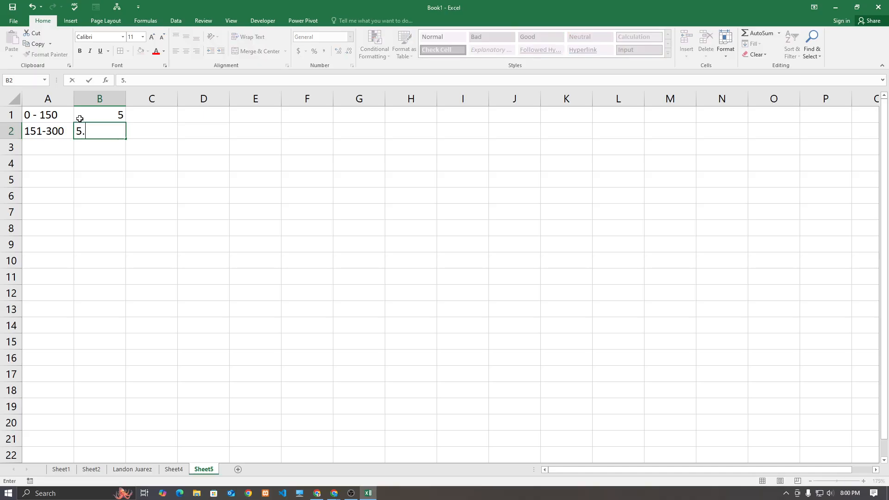
pyautogui.write('3')
pyautogui.press('Return')
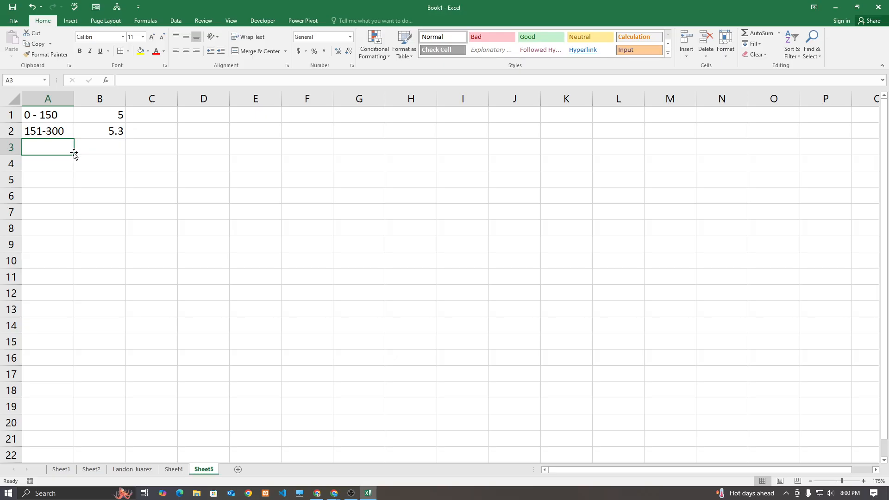
# - Enter the range 301-600 in A3 and its value 5.5 in B3
pyautogui.write('301')
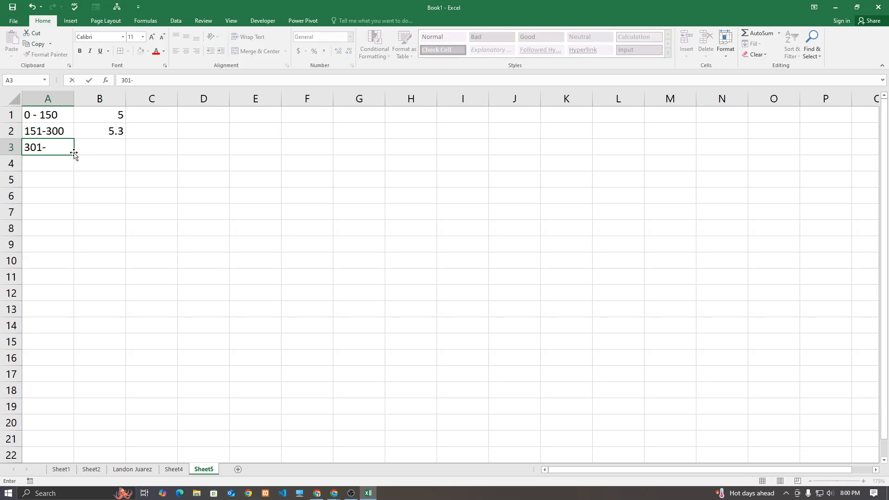
pyautogui.write('-600')
pyautogui.press('Tab')
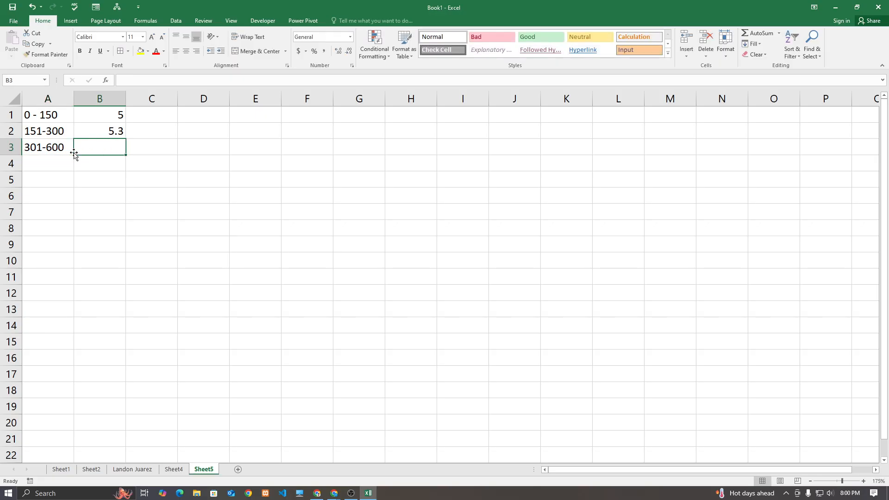
pyautogui.write('5.5')
pyautogui.press('Return')
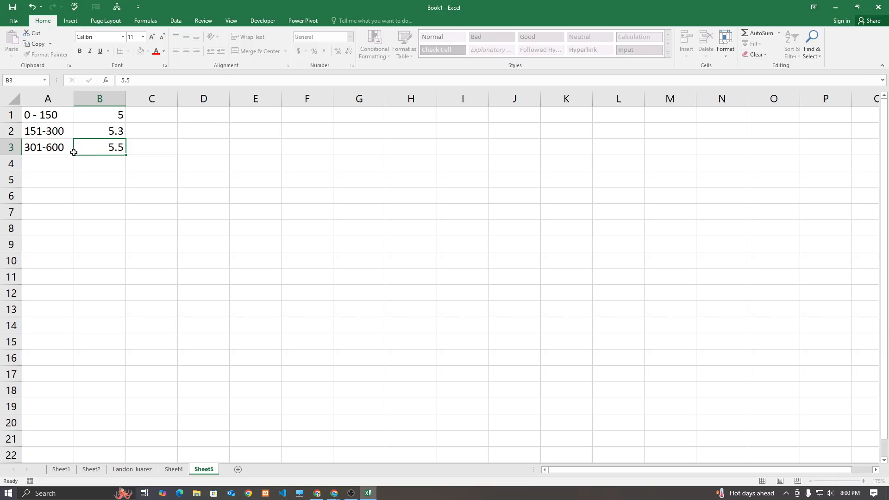
# - Enter the range 601-900 in A4 and its value 6 in B4
pyautogui.write('600-')
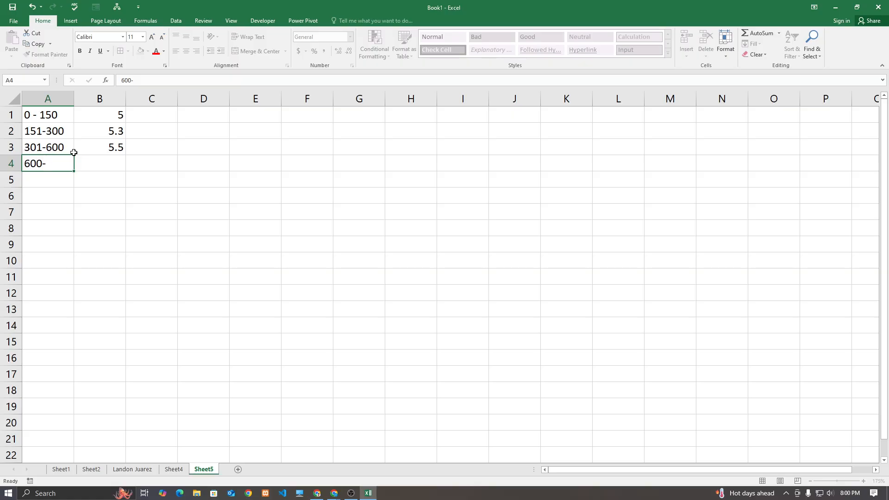
pyautogui.doubleClick(63, 161)
pyautogui.press('Left')
pyautogui.press('BackSpace')
pyautogui.write('1-900')
pyautogui.press('Tab')
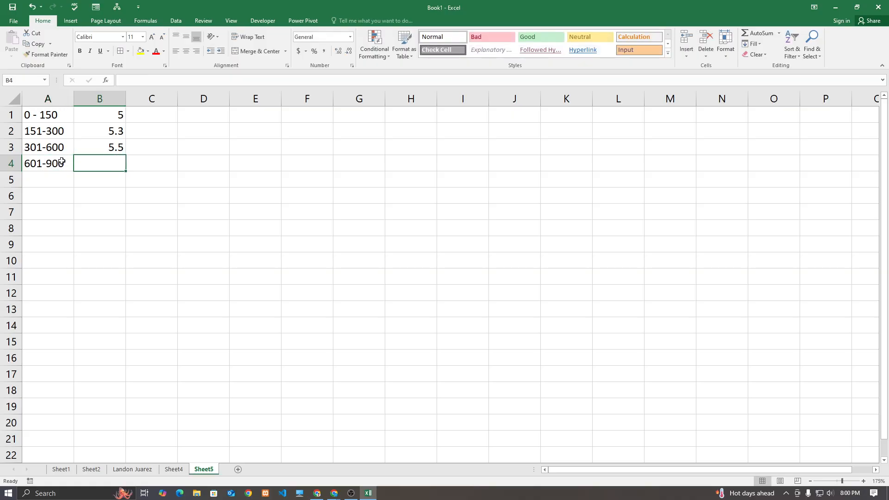
pyautogui.write('6')
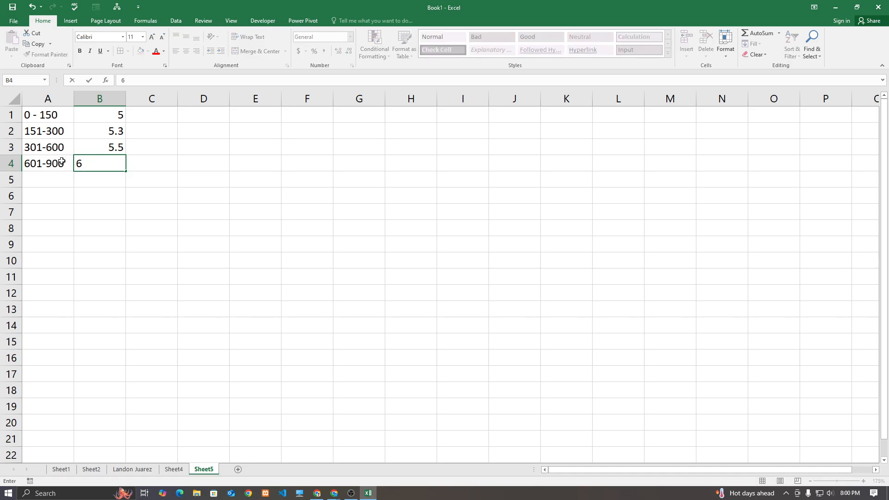
pyautogui.press('Return')
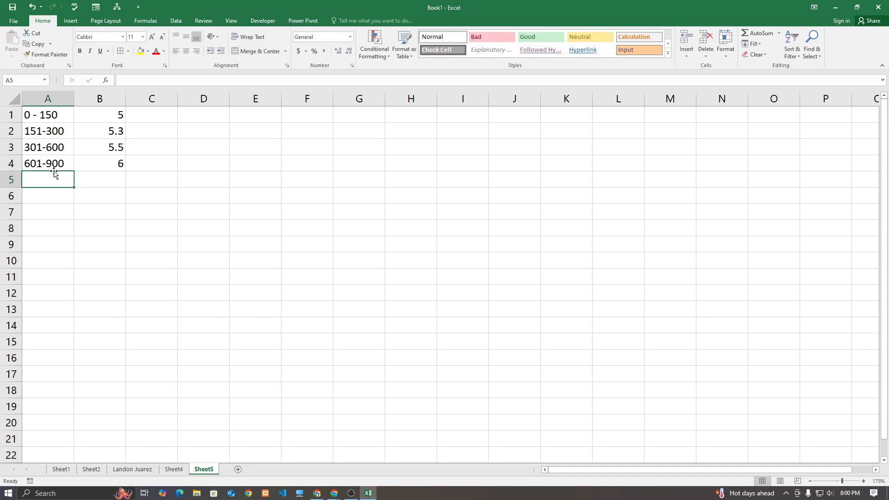
# - Enter the range 900-1200 in A5 and its value 7 in B5
pyautogui.write('900')
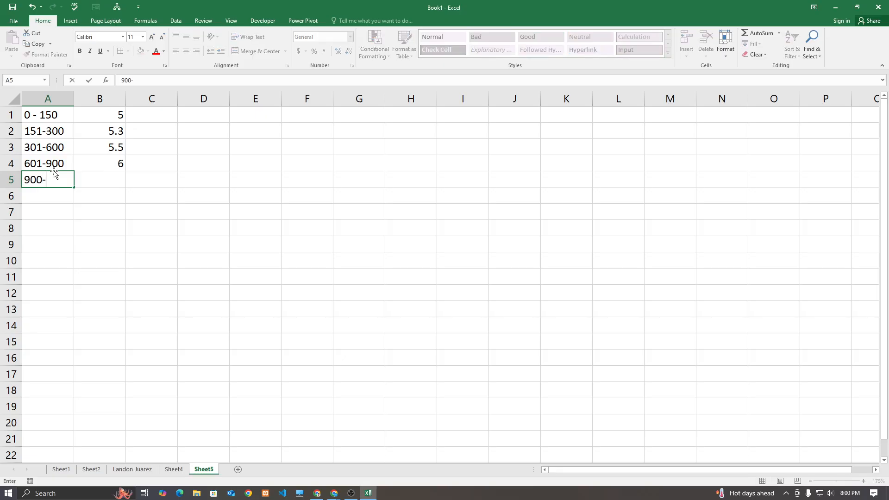
pyautogui.write('-1200')
pyautogui.press('Tab')
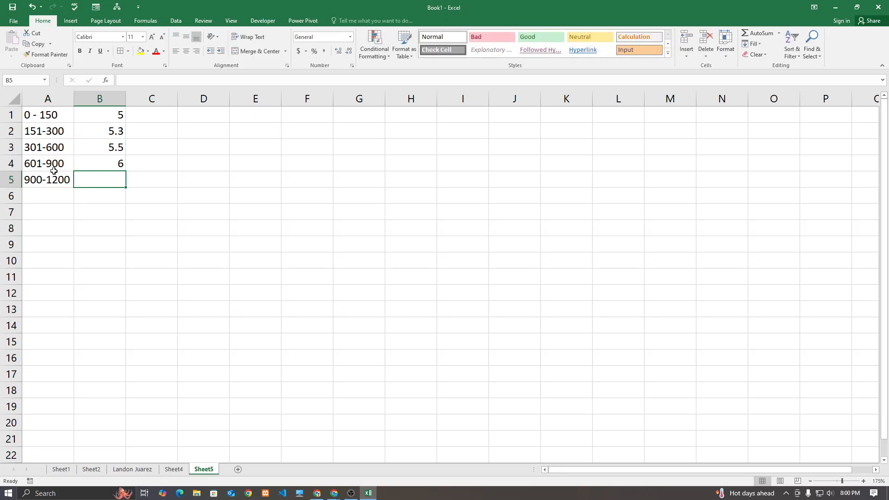
pyautogui.write('70')
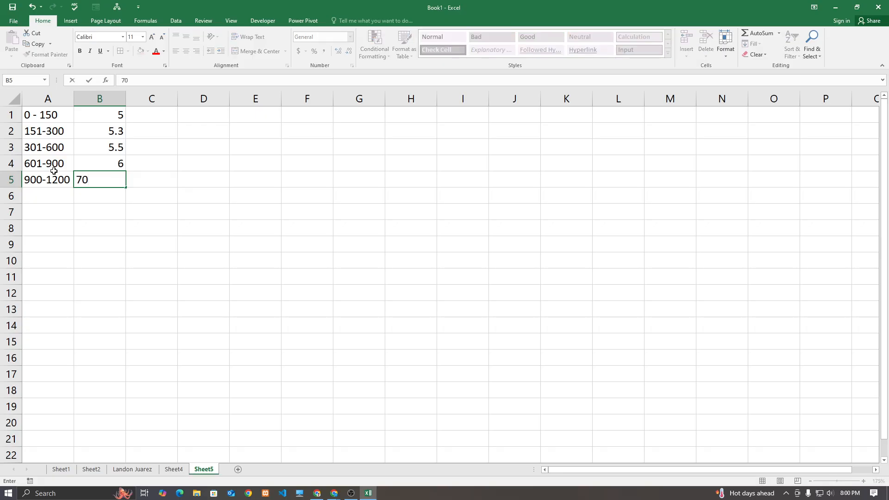
pyautogui.press('Return')
# - Enter 1200 in A6 and its value 8 in B6
pyautogui.write('1200')
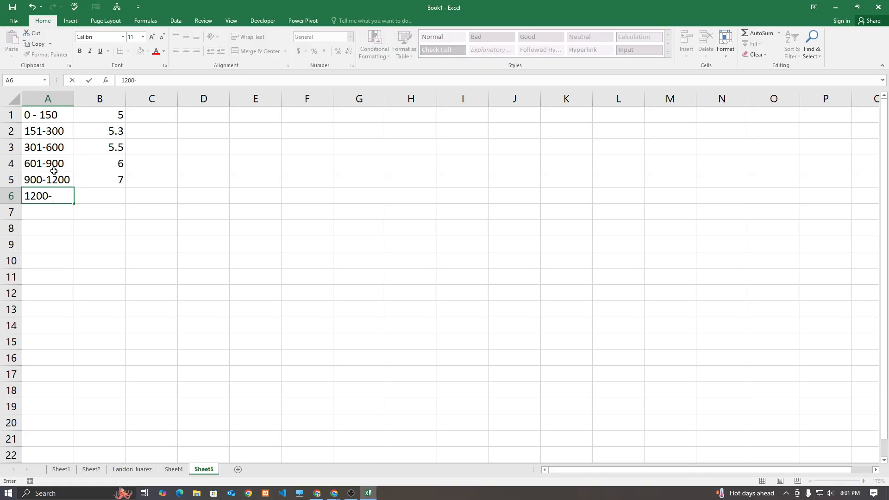
pyautogui.press('Tab')
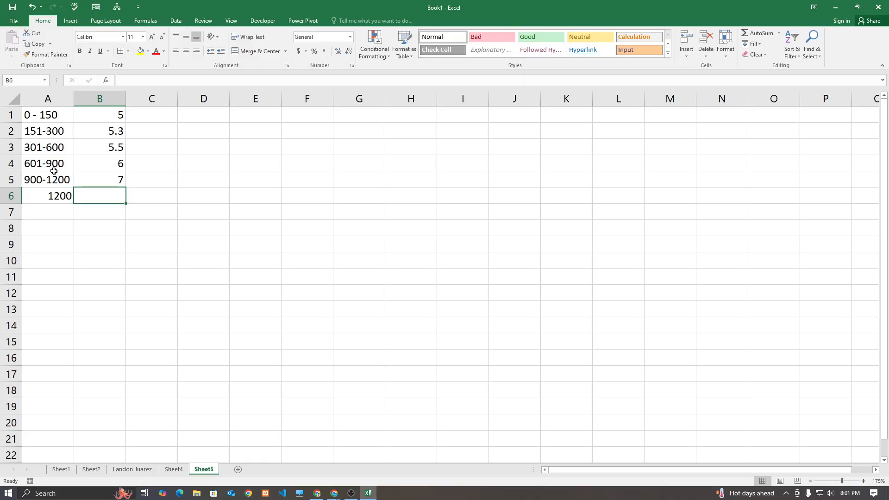
pyautogui.write('8')
pyautogui.click(99, 240)
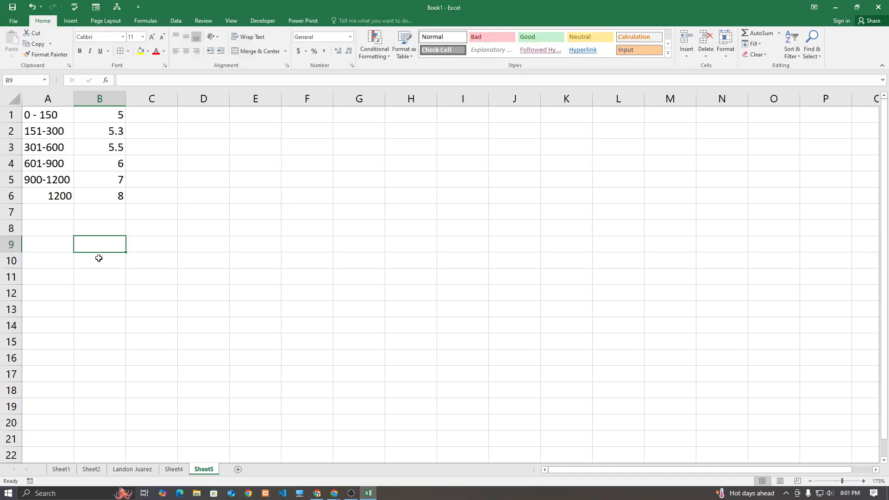
# - Change the values of the last two ranges to 9 in B5 and 12 in B6
pyautogui.click(105, 178)
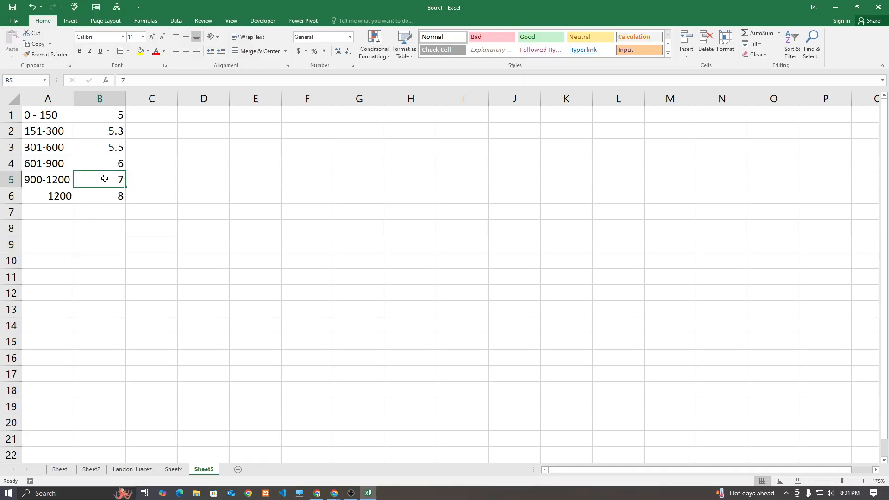
pyautogui.write('9')
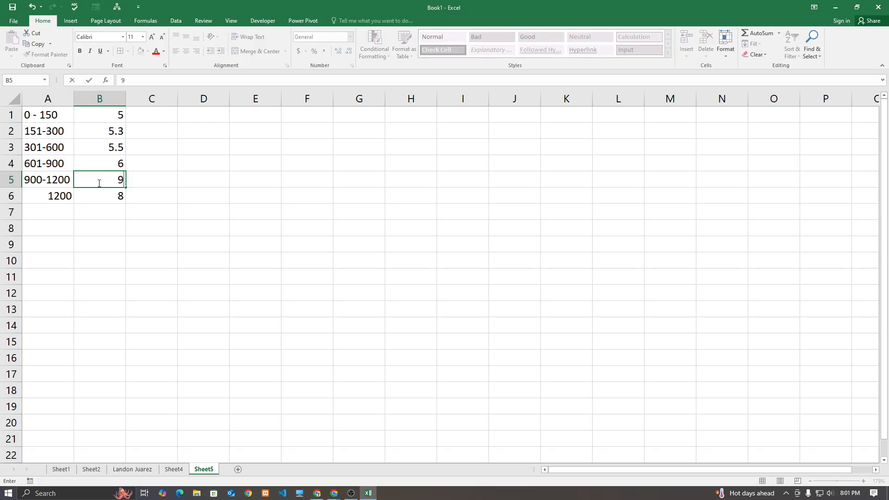
pyautogui.click(91, 193)
pyautogui.write('1')
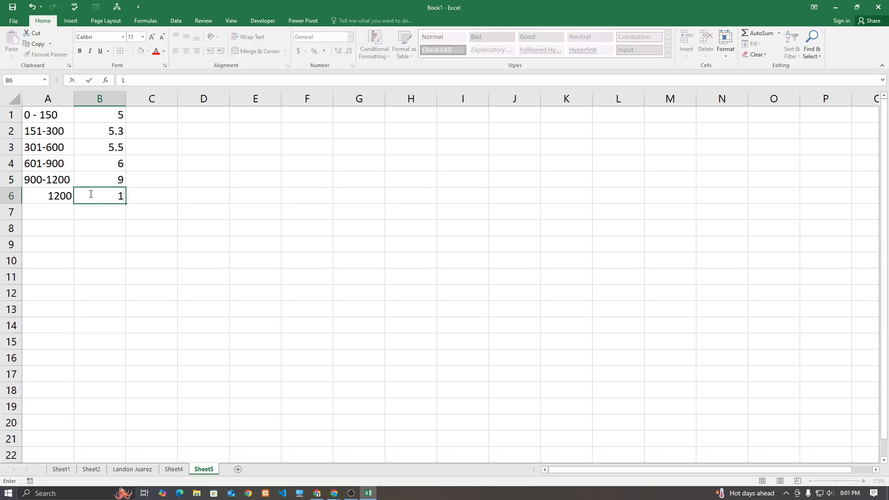
pyautogui.write('2')
pyautogui.press('Return')
pyautogui.click(128, 283)
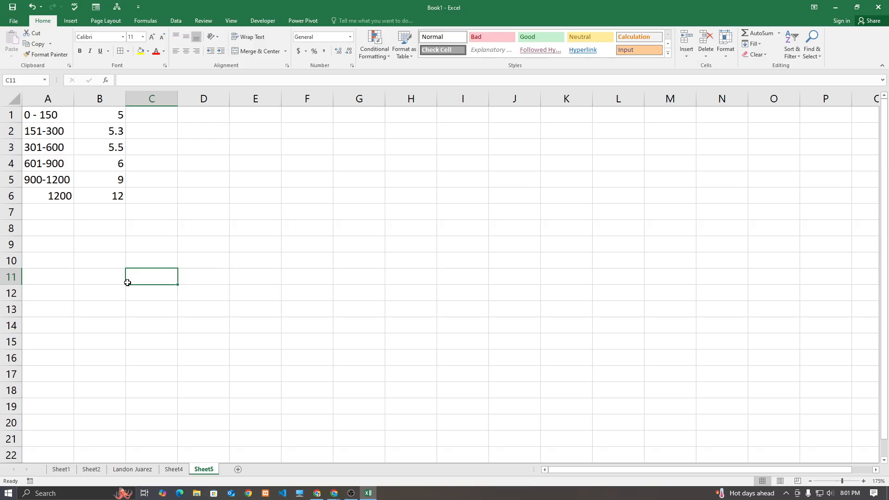
pyautogui.click(242, 169)
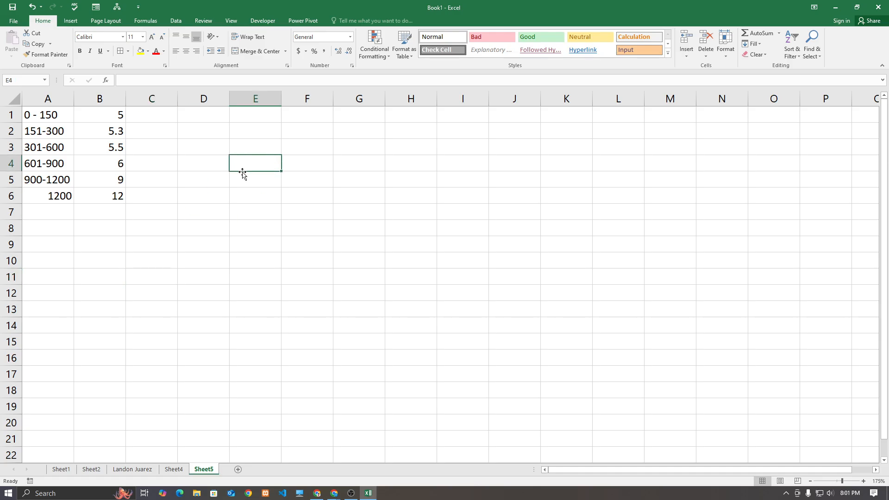
pyautogui.click(241, 153)
pyautogui.click(219, 136)
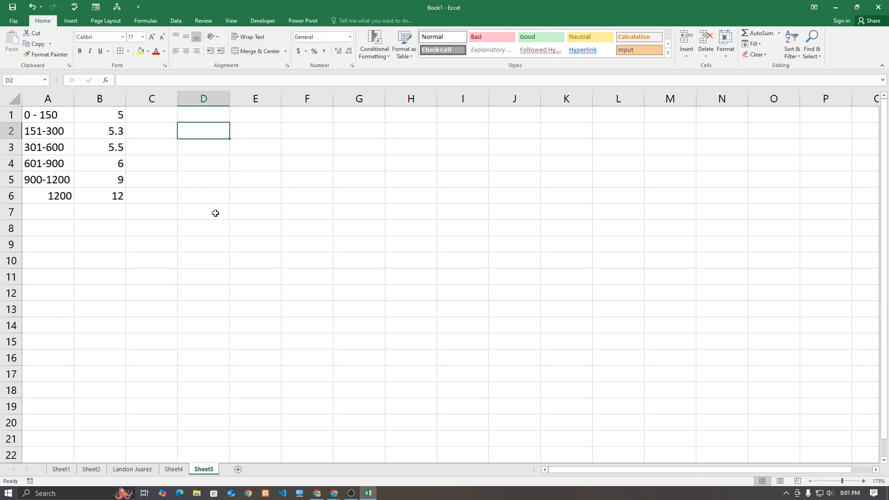
# - Copy the employee names in A2:A16 of Sheet2 and paste them into Sheet5 starting at D1
pyautogui.click(132, 469)
pyautogui.click(91, 469)
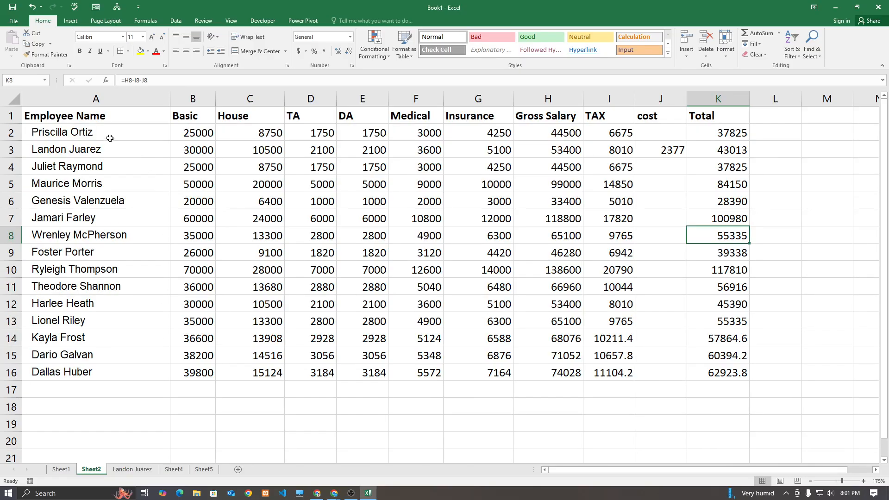
pyautogui.moveTo(110, 138); pyautogui.dragTo(121, 372)
pyautogui.hotkey('ctrl', 'c')
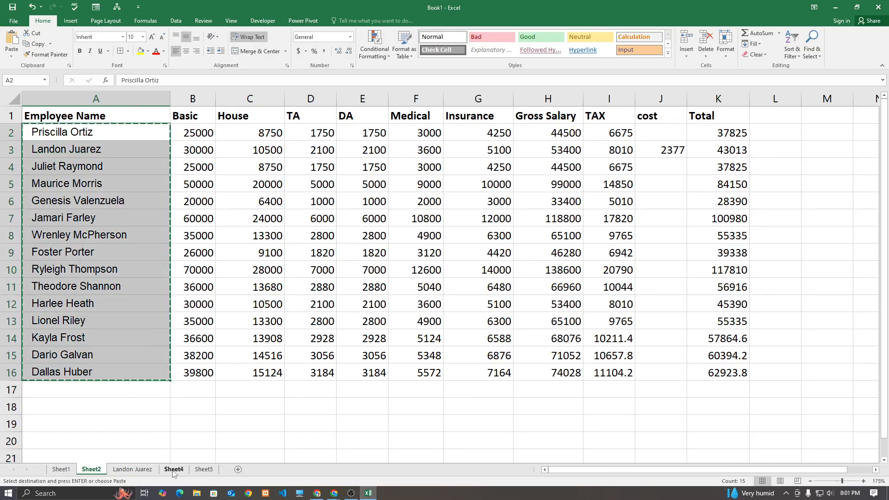
pyautogui.click(173, 469)
pyautogui.click(204, 469)
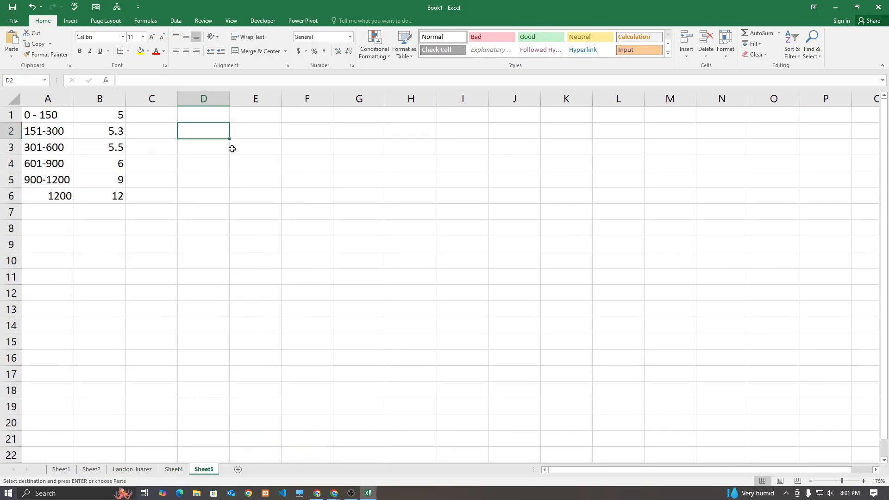
pyautogui.click(205, 119)
pyautogui.moveTo(110, 104); pyautogui.dragTo(44, 158)
pyautogui.click(43, 159)
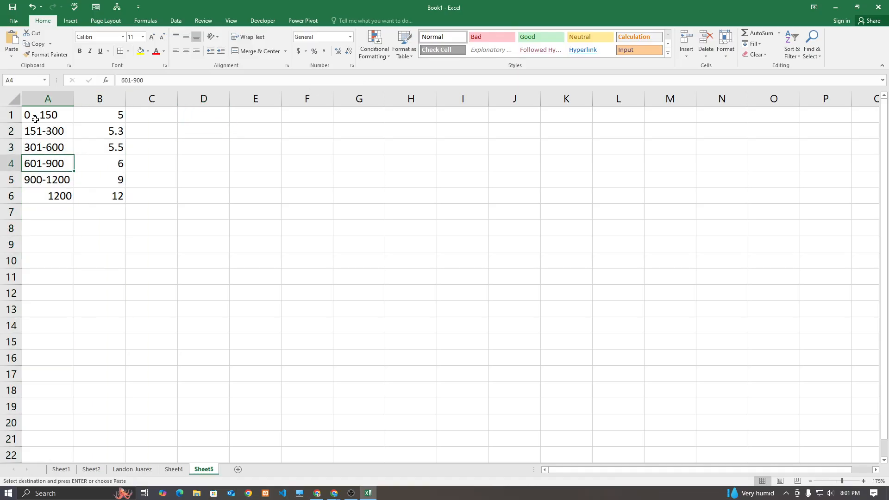
pyautogui.moveTo(36, 119); pyautogui.dragTo(98, 199)
pyautogui.click(186, 115)
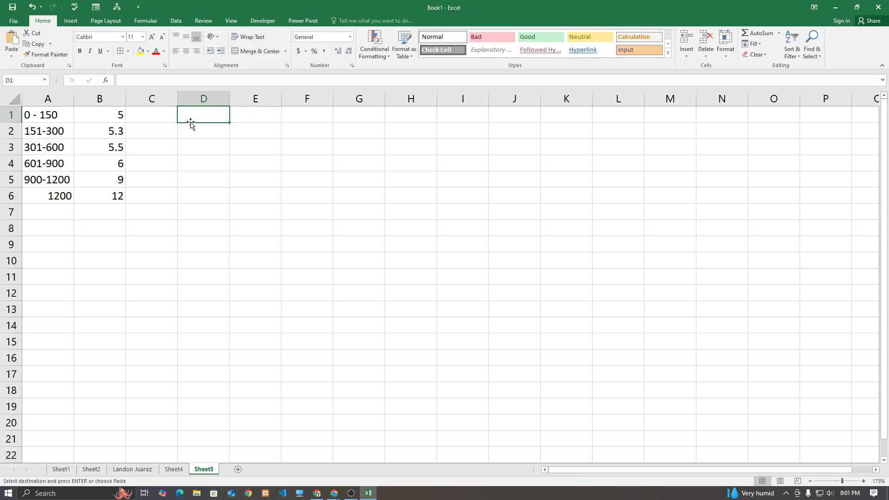
pyautogui.hotkey('ctrl', 'v')
# - Widen column D so each name fits on one line and autofit the height of all rows
pyautogui.doubleClick(228, 95)
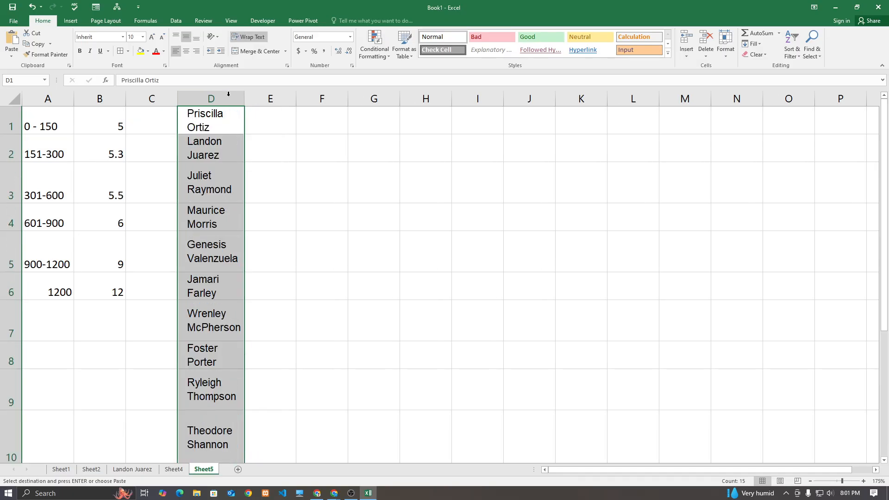
pyautogui.moveTo(245, 98); pyautogui.dragTo(349, 100)
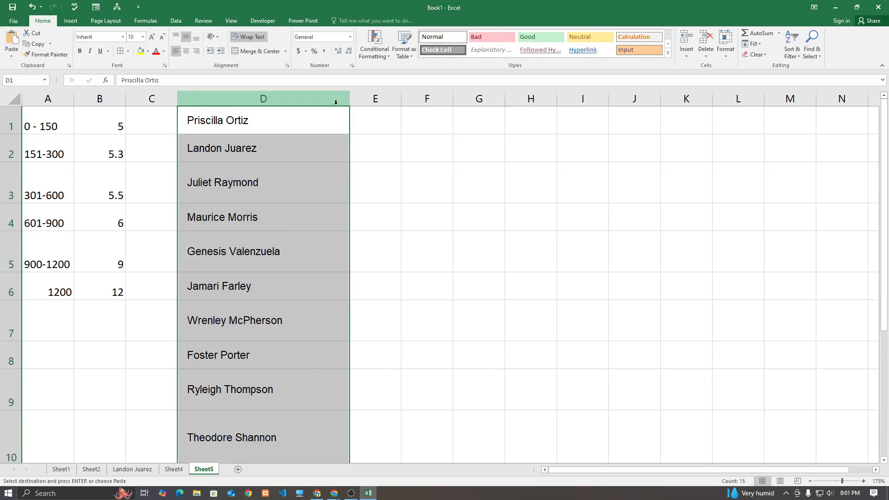
pyautogui.doubleClick(7, 134)
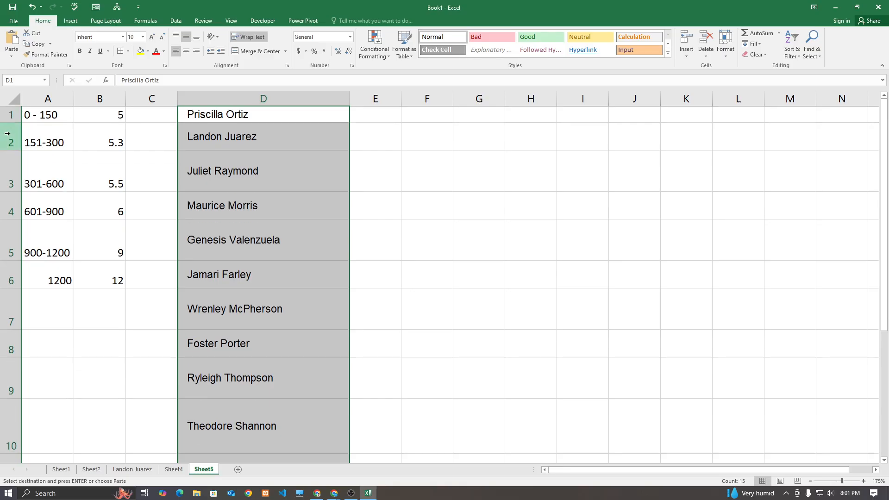
pyautogui.click(15, 99)
pyautogui.doubleClick(9, 122)
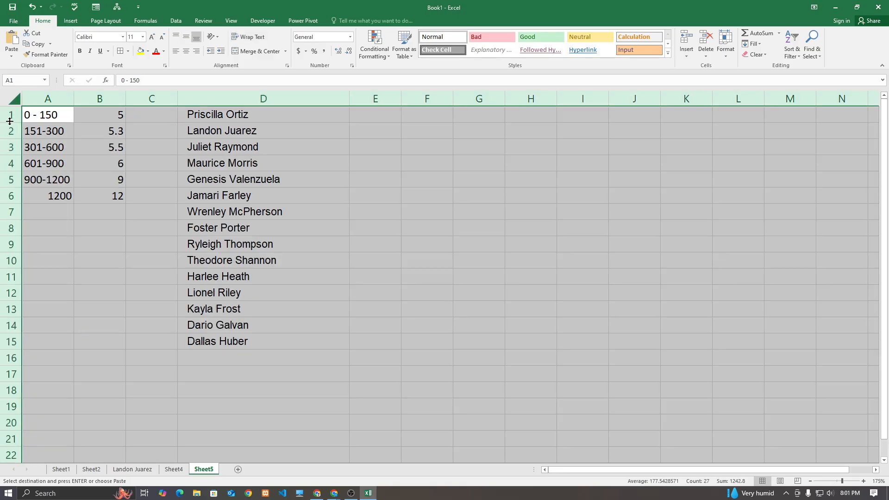
pyautogui.click(340, 325)
# - Insert a blank row above row 1 for the column headings
pyautogui.click(372, 116)
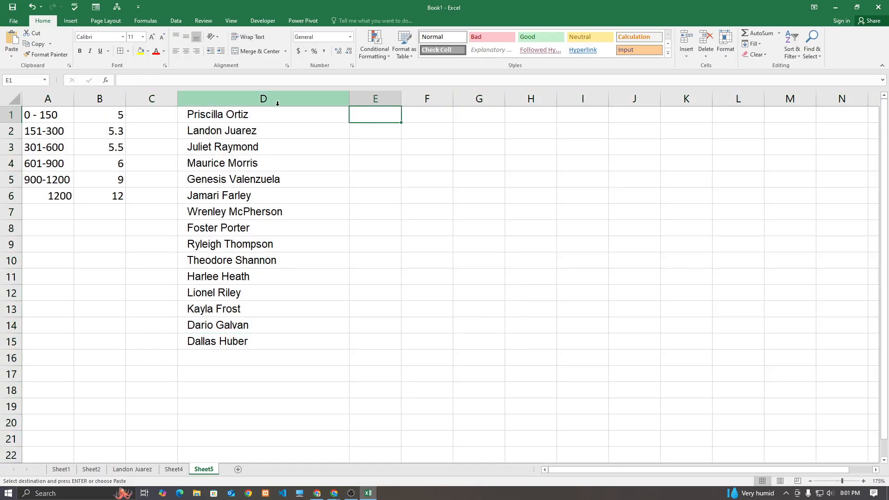
pyautogui.click(5, 112)
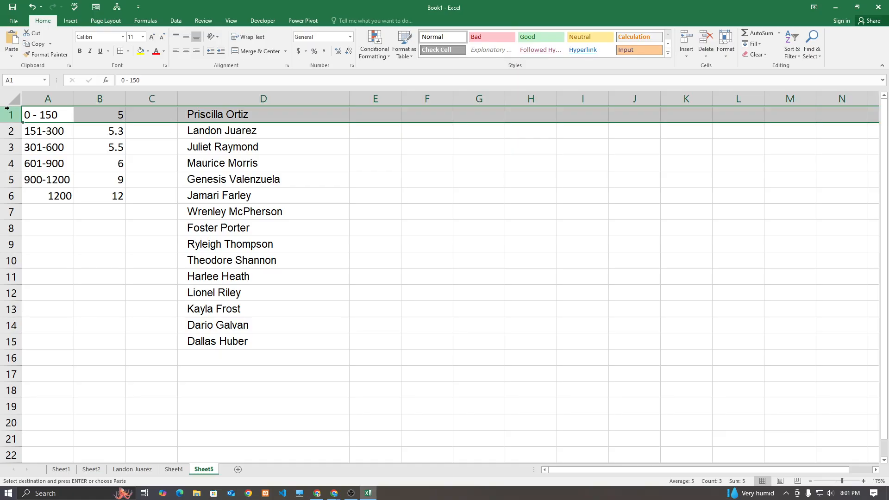
pyautogui.rightClick(6, 112)
pyautogui.click(32, 174)
# - Enter the headings Name, Unit and Bill in D1, E1 and F1
pyautogui.click(276, 113)
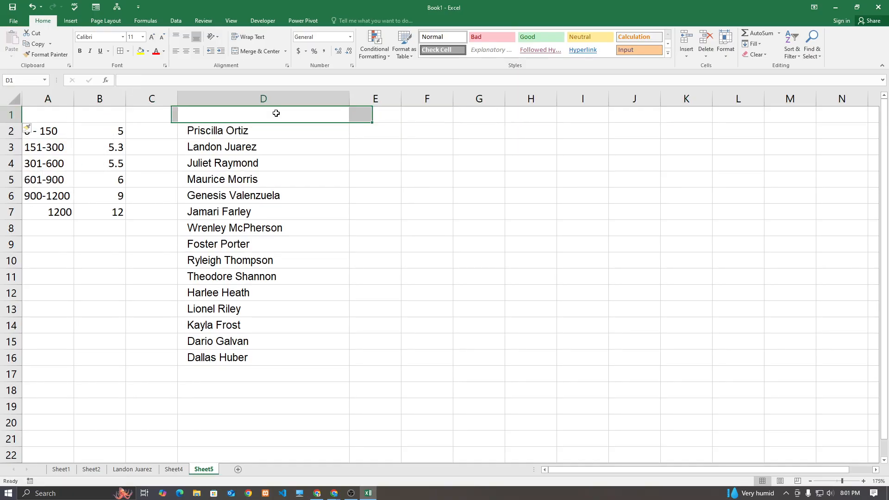
pyautogui.write('Name')
pyautogui.press('Tab')
pyautogui.write('Unit')
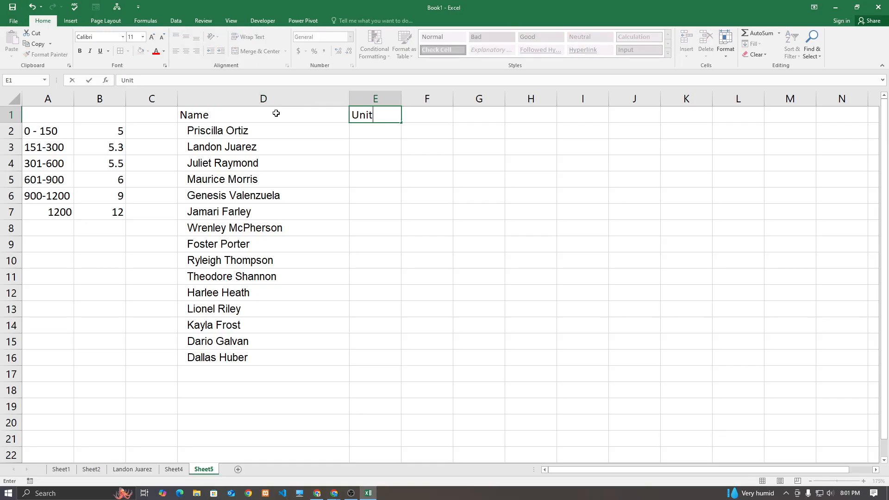
pyautogui.press('Tab')
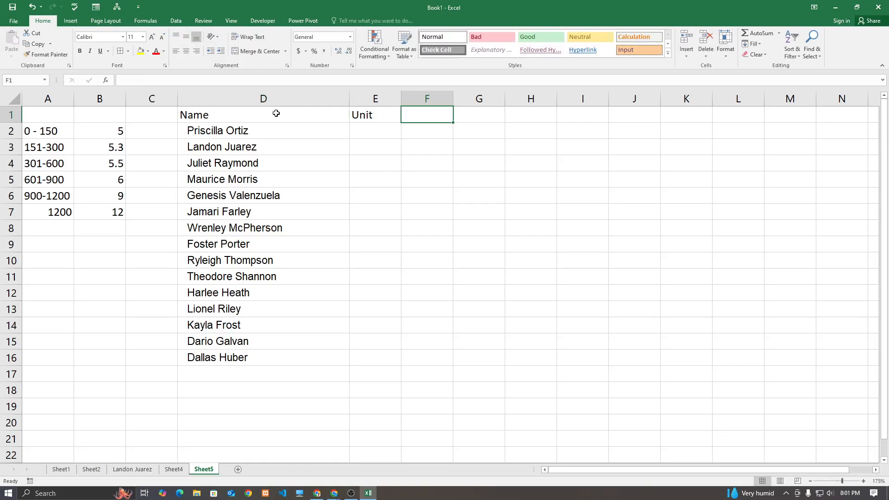
pyautogui.write('Bill')
pyautogui.press('Tab')
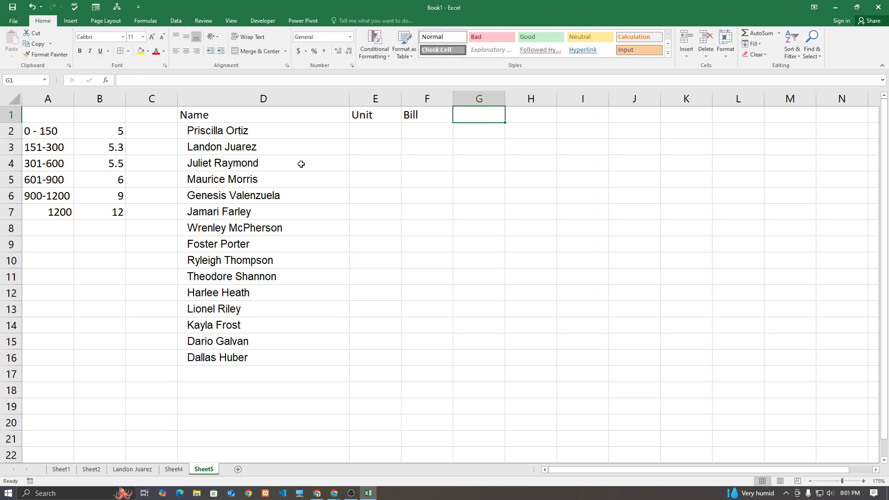
pyautogui.click(377, 132)
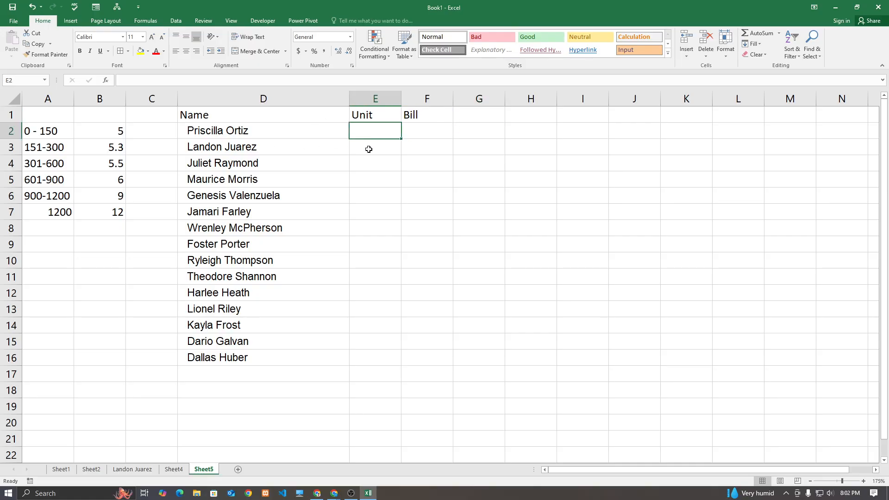
pyautogui.click(369, 149)
pyautogui.click(372, 182)
pyautogui.click(373, 195)
pyautogui.click(376, 247)
pyautogui.click(378, 255)
pyautogui.click(389, 148)
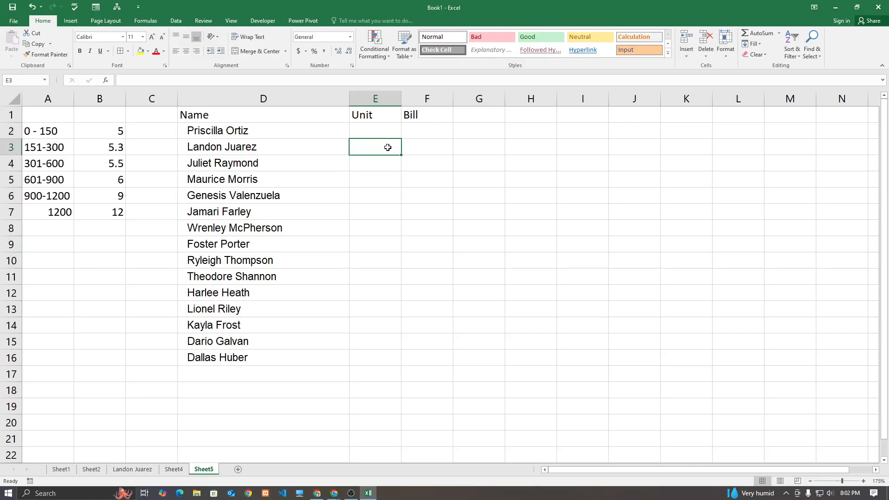
pyautogui.click(377, 163)
pyautogui.click(377, 178)
pyautogui.click(382, 163)
# - Insert an empty column between the Unit and Bill columns
pyautogui.click(416, 99)
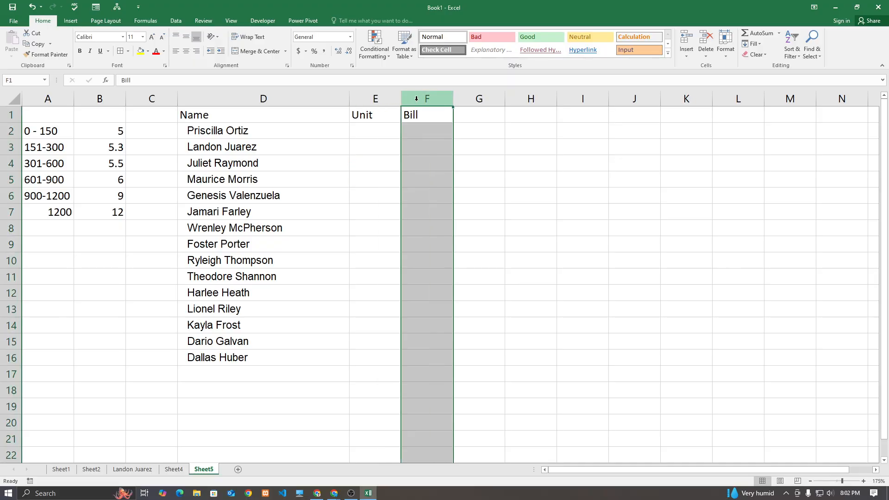
pyautogui.rightClick(416, 99)
pyautogui.click(435, 170)
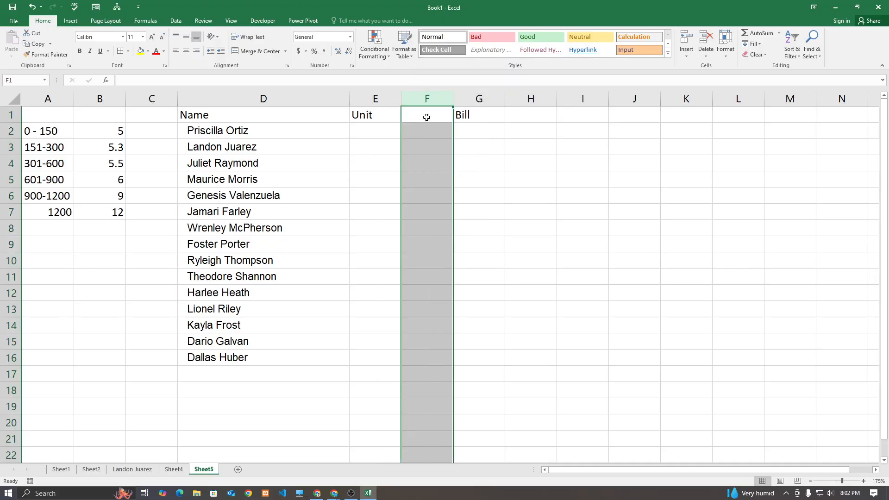
# - Enter the heading Unit Price in F1 and widen column F slightly so the heading fits
pyautogui.click(426, 117)
pyautogui.write('Unit Price')
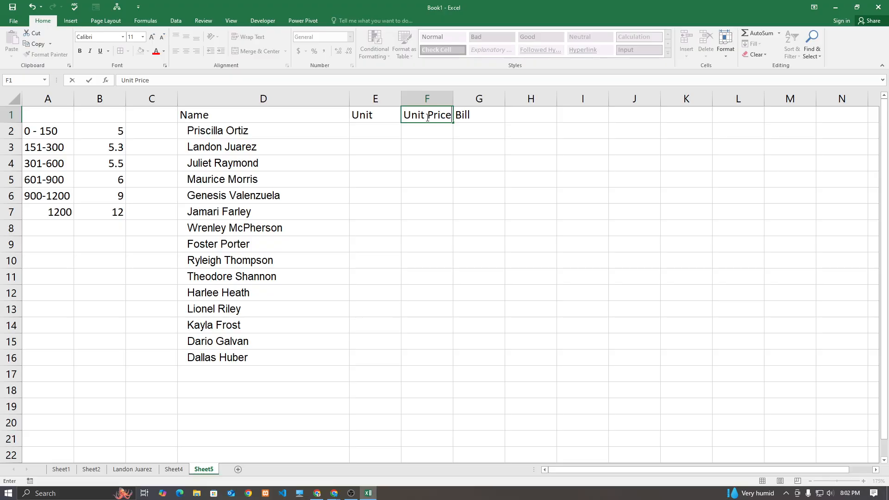
pyautogui.press('Return')
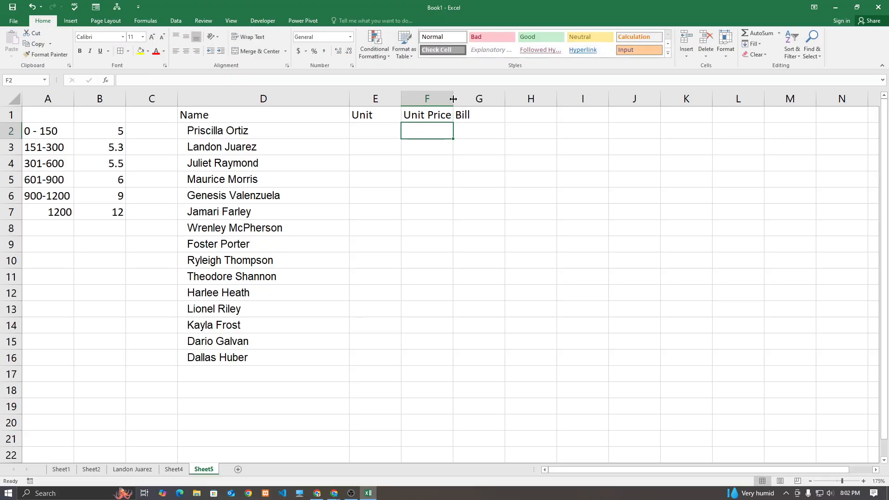
pyautogui.moveTo(452, 99); pyautogui.dragTo(458, 101)
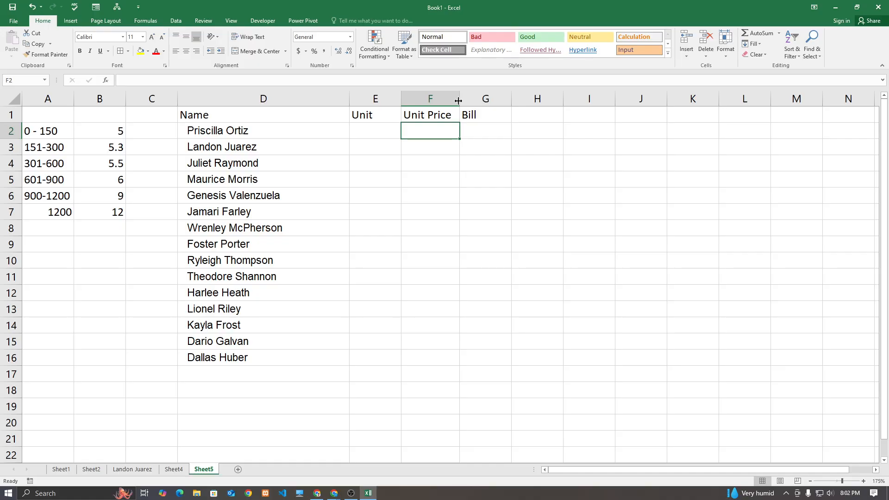
# - Fill the Unit column cells E2 to E6 with 150, 126, 625, 235 and 366
pyautogui.click(375, 133)
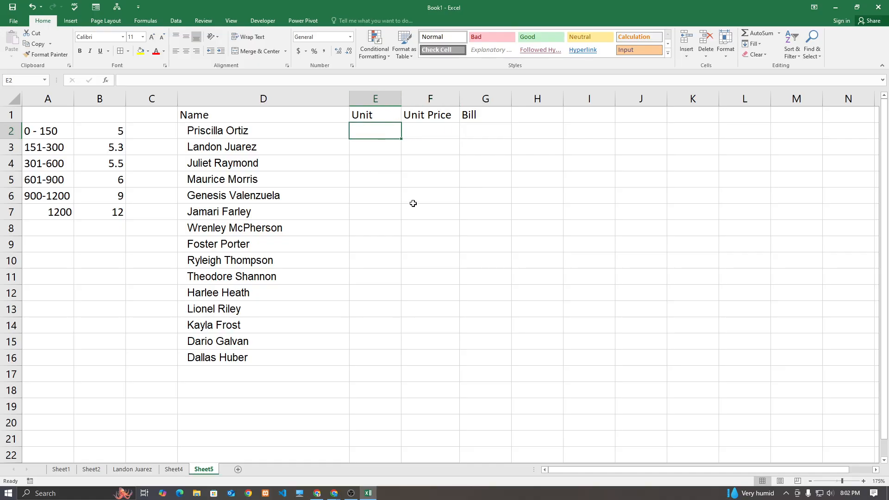
pyautogui.write('150')
pyautogui.press('Return')
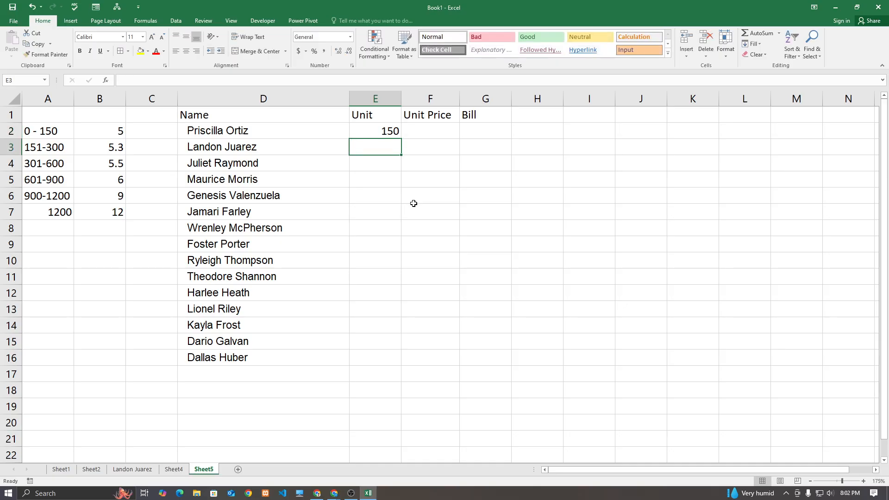
pyautogui.write('126')
pyautogui.press('Return')
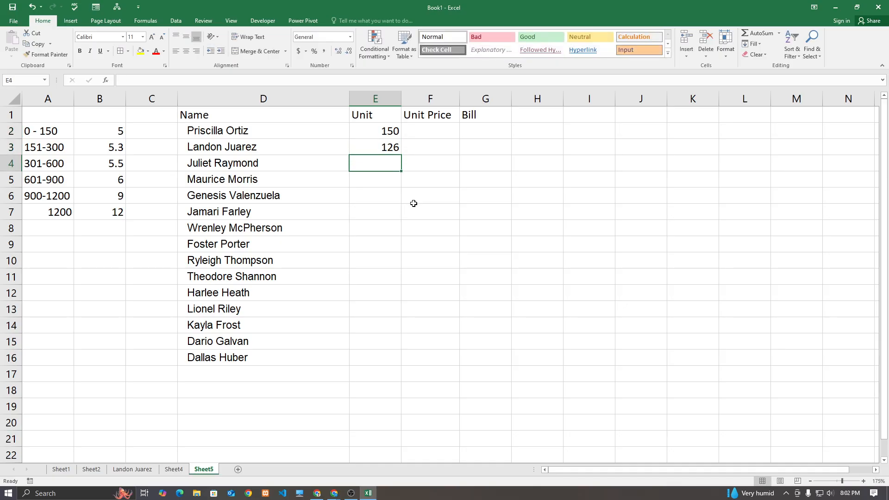
pyautogui.write('625')
pyautogui.press('Return')
pyautogui.write('235')
pyautogui.press('Return')
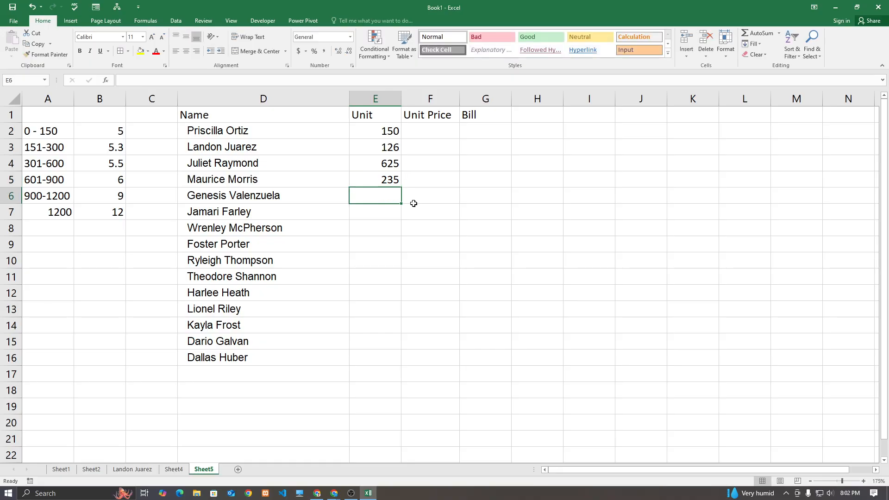
pyautogui.write('366')
pyautogui.press('Return')
# - Fill the Unit column cells E7 to E11 with 633, 522, 255, 411 and 1500
pyautogui.write('633')
pyautogui.press('Return')
pyautogui.write('5')
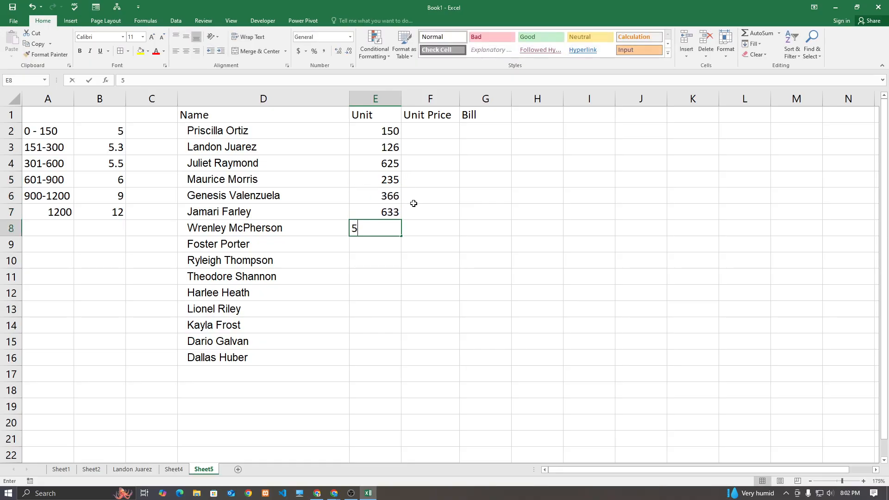
pyautogui.write('22')
pyautogui.press('Return')
pyautogui.write('255')
pyautogui.press('Return')
pyautogui.write('4')
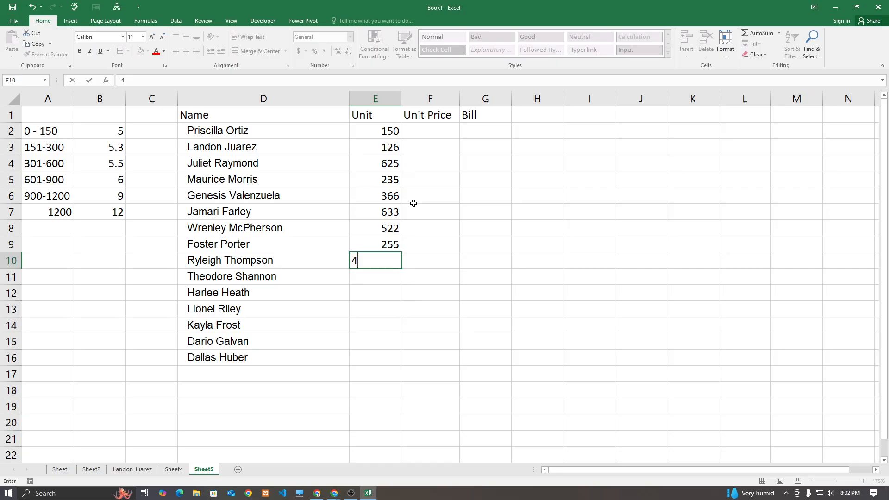
pyautogui.write('11')
pyautogui.press('Return')
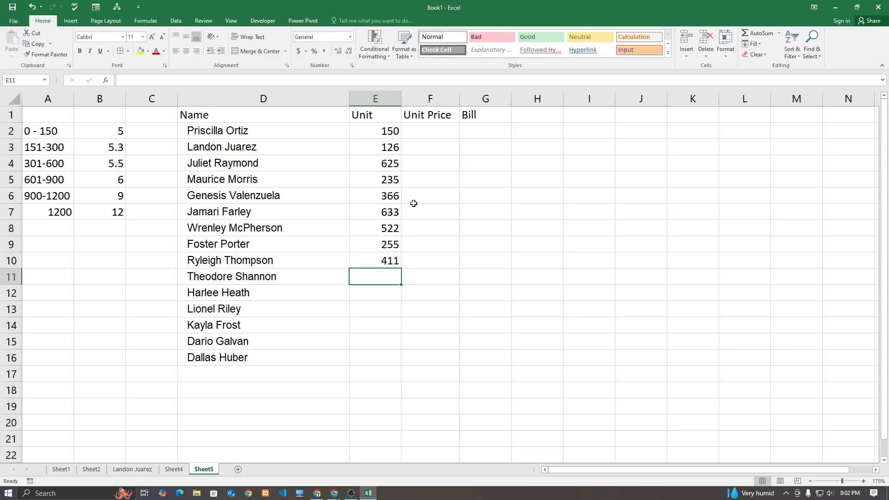
pyautogui.write('1500')
pyautogui.press('Return')
# - Fill the Unit column cells E12 to E16 with 1300, 1400, 900, 985 and 758
pyautogui.write('1')
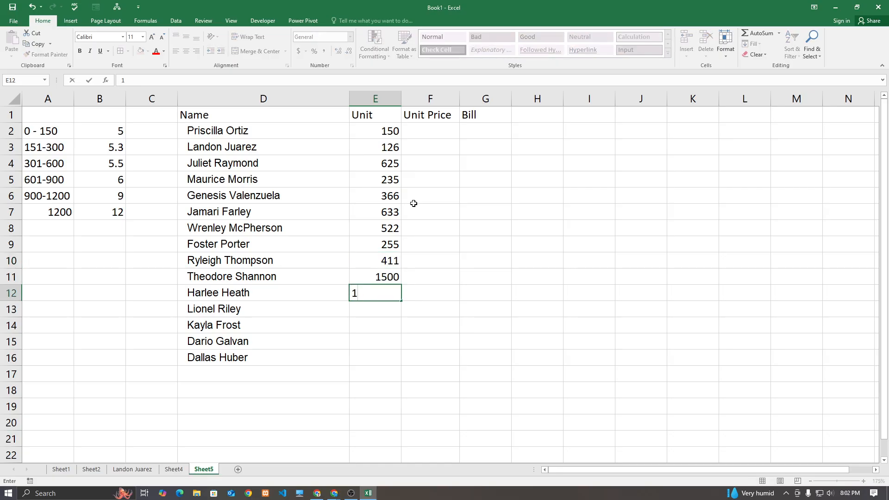
pyautogui.write('300')
pyautogui.press('Return')
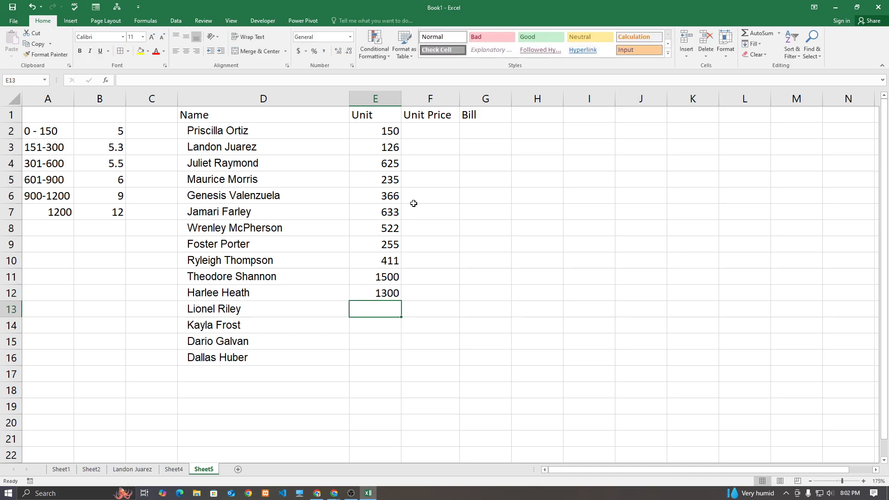
pyautogui.write('1400')
pyautogui.press('Return')
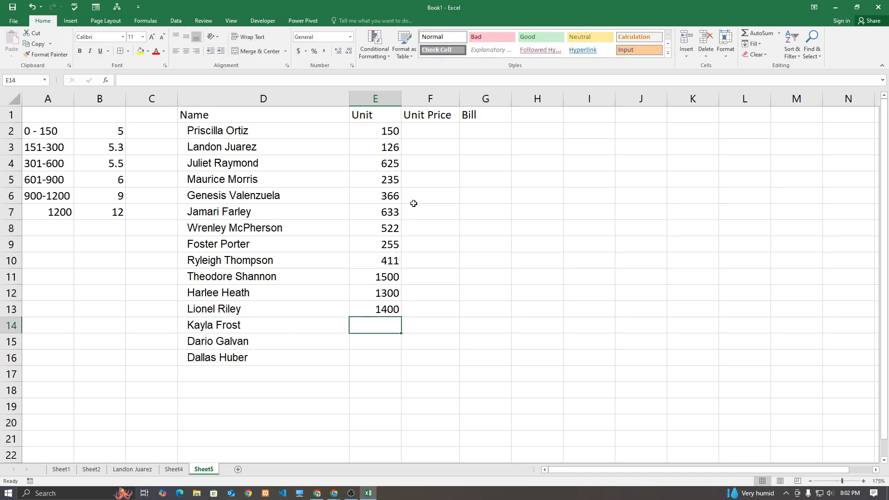
pyautogui.write('900')
pyautogui.press('Return')
pyautogui.write('985')
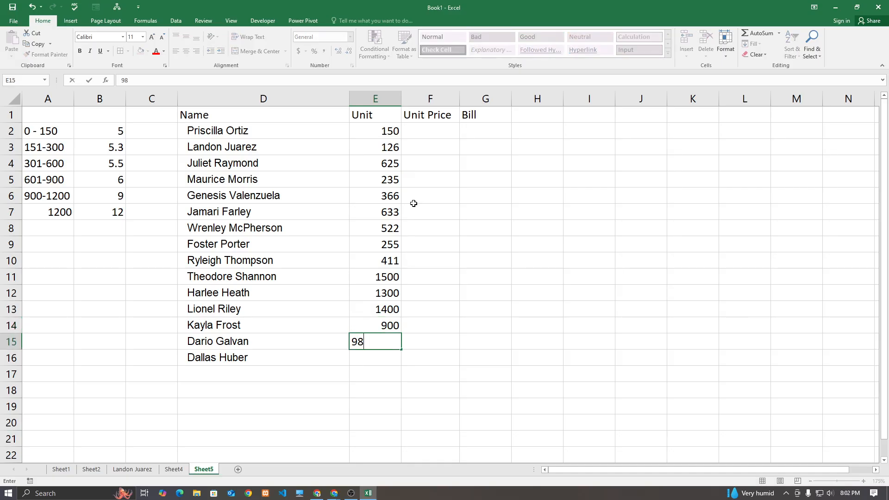
pyautogui.press('Return')
pyautogui.write('758')
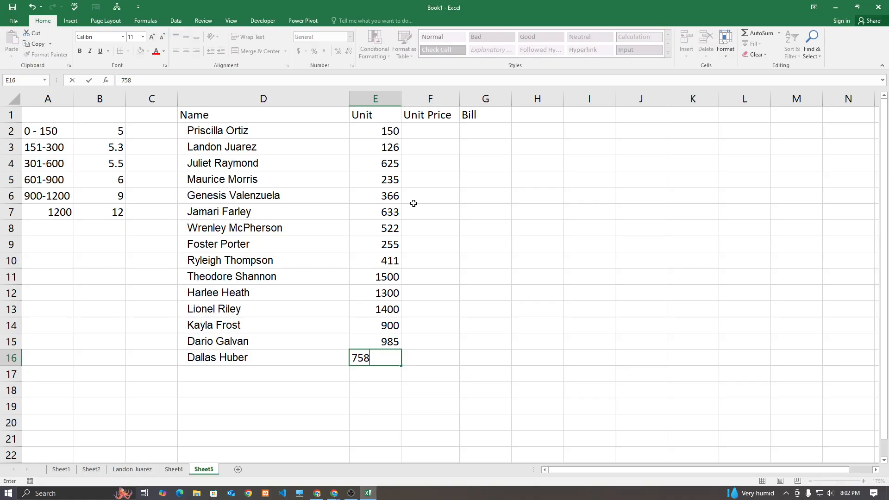
pyautogui.press('Return')
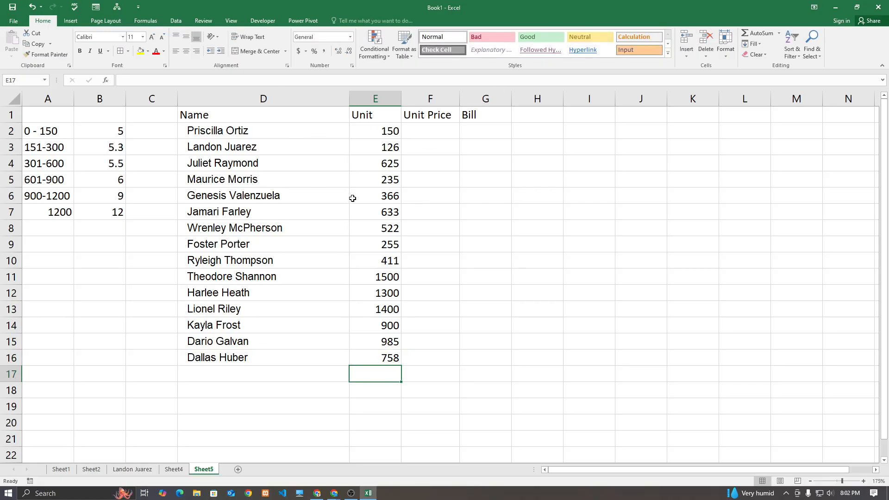
# - Start an IF formula in F2 that returns the rate in B2 when E2<=150, leaving the false argument open
pyautogui.doubleClick(425, 132)
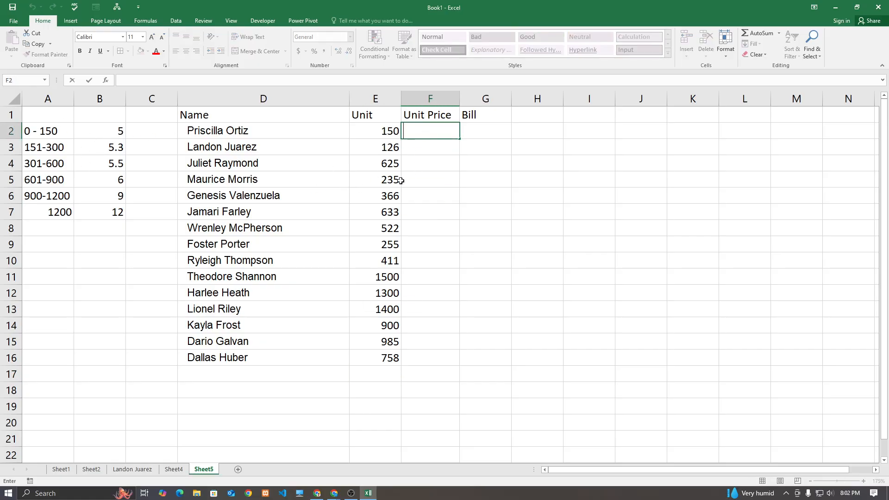
pyautogui.write('=IF(')
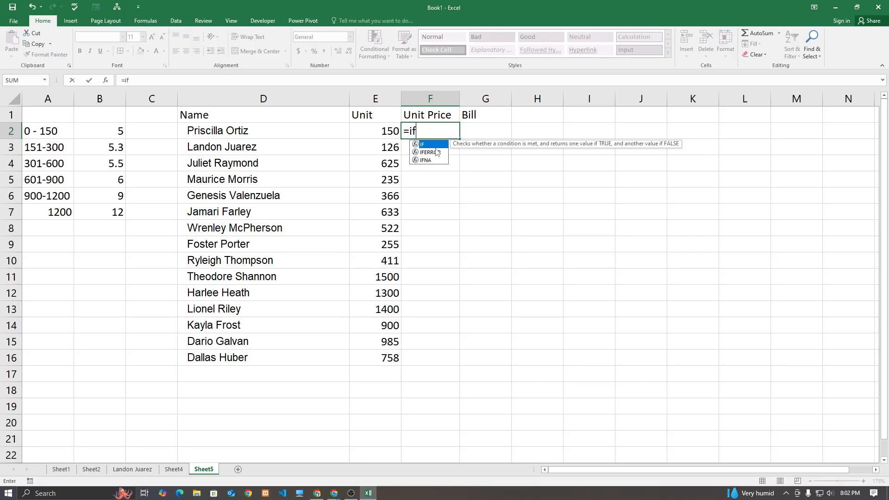
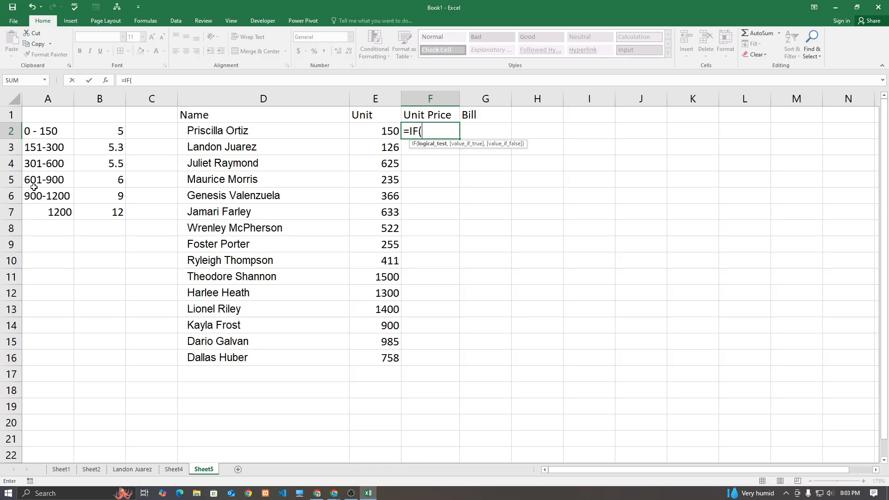
pyautogui.click(371, 131)
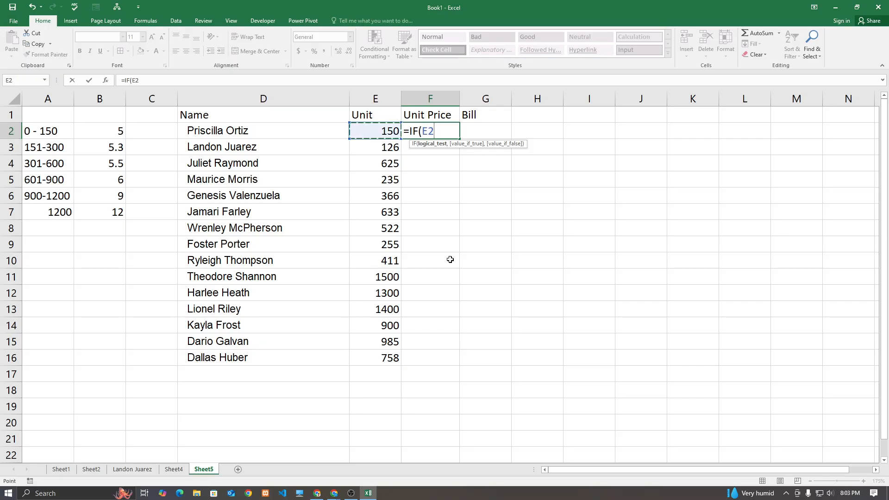
pyautogui.write('<=')
pyautogui.write('150,')
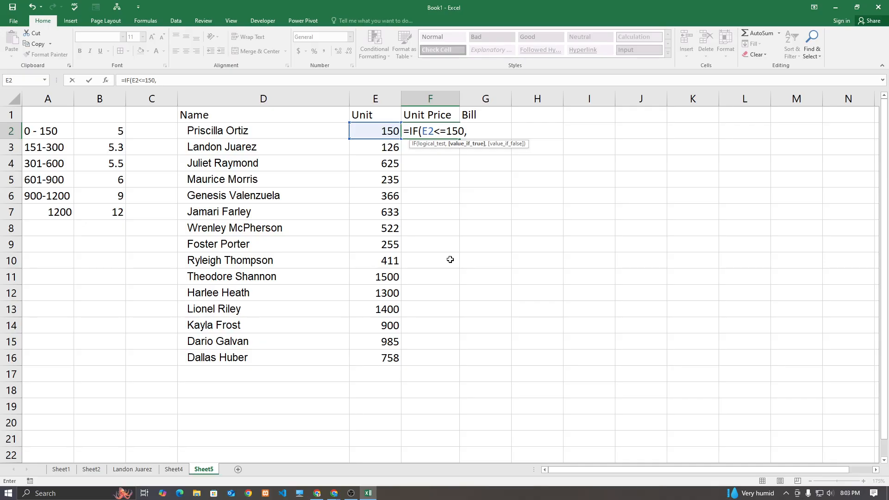
pyautogui.click(103, 133)
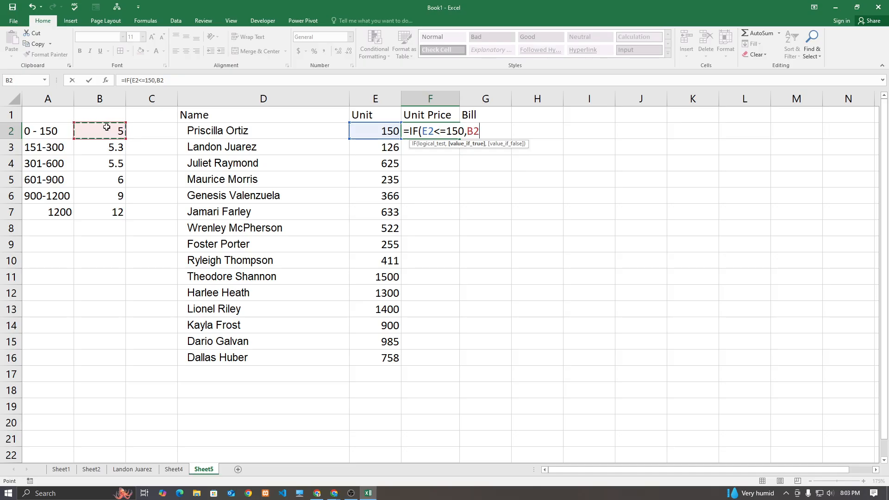
pyautogui.write(',')
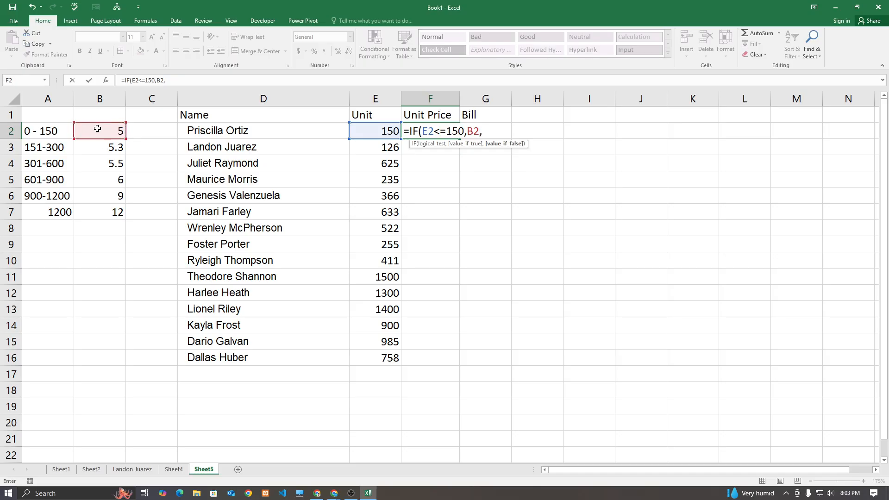
# - Nest a second IF as the false argument, returning B3 when E2<=300, followed by a comma
pyautogui.write('IF(')
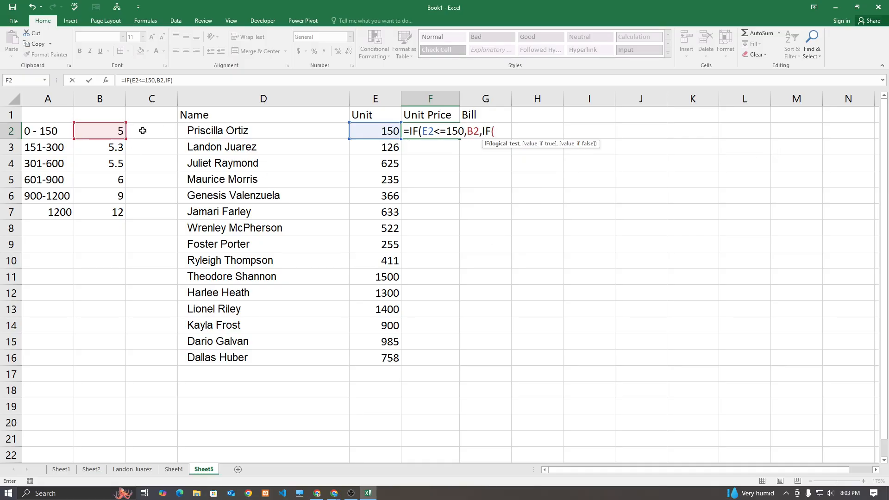
pyautogui.click(386, 133)
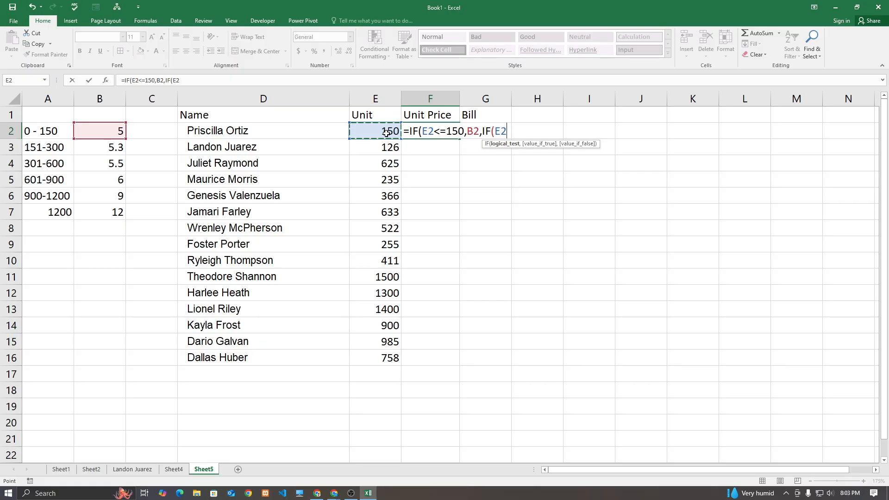
pyautogui.write('<=300,')
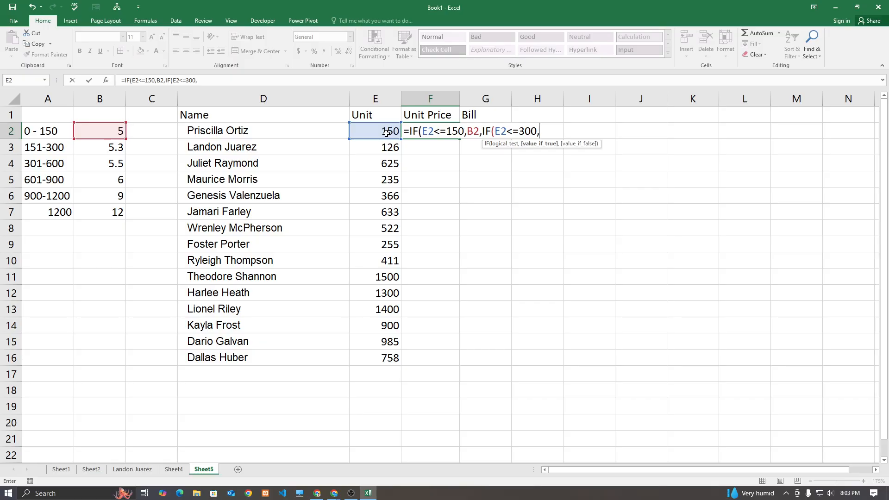
pyautogui.click(104, 149)
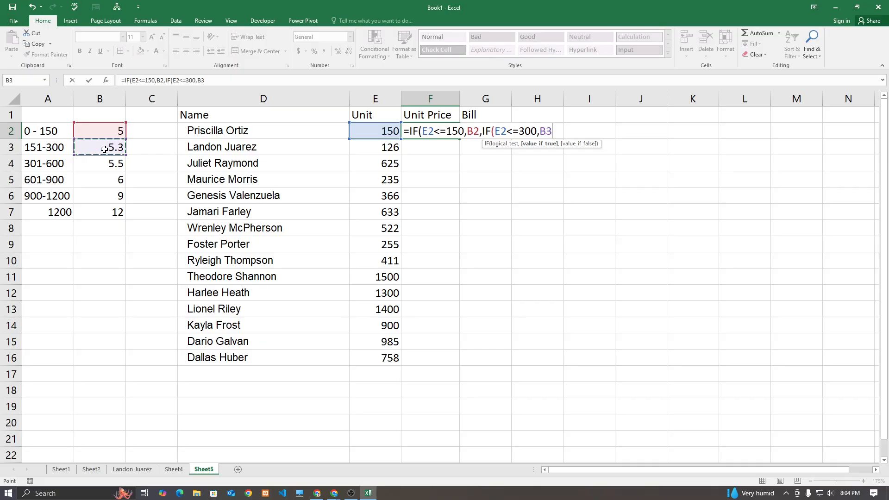
pyautogui.write(',')
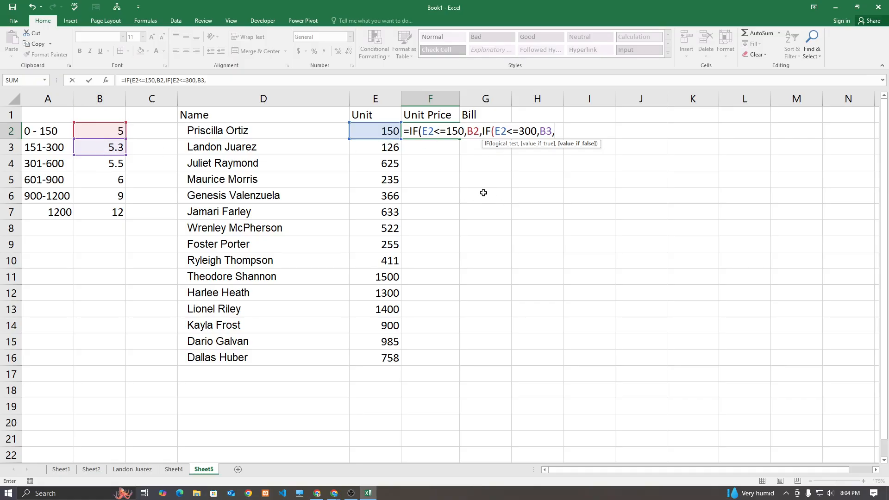
# - Copy the IF(E2<=300,B3, segment and append it three times at the end of the F2 formula
pyautogui.moveTo(560, 130); pyautogui.dragTo(482, 131)
pyautogui.hotkey('ctrl', 'c')
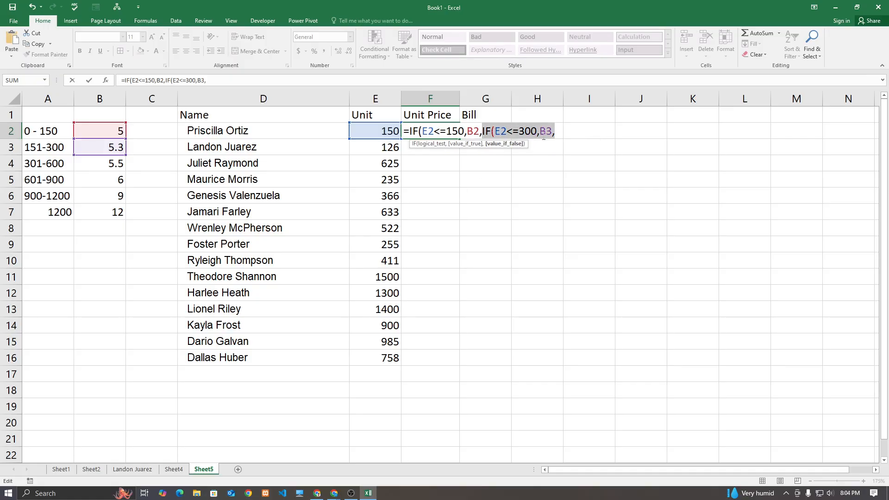
pyautogui.click(484, 131)
pyautogui.hotkey('ctrl', 'v')
pyautogui.hotkey('ctrl', 'z')
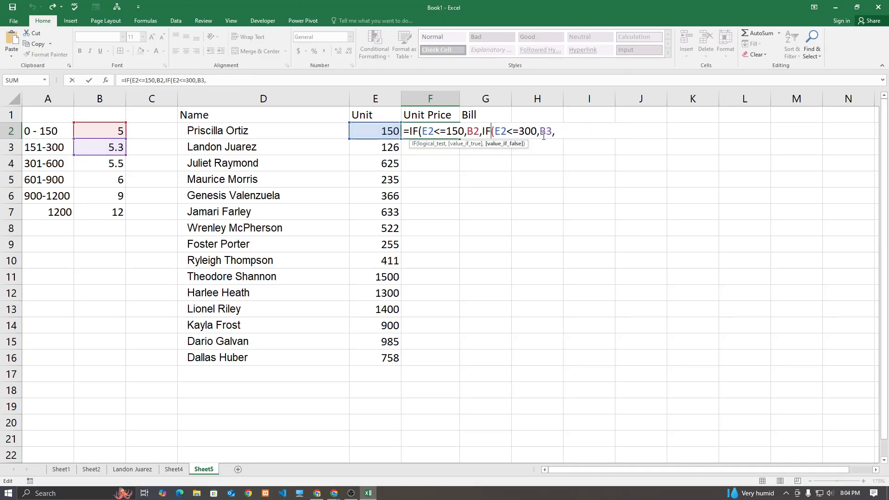
pyautogui.press('End')
pyautogui.hotkey('ctrl', 'v')
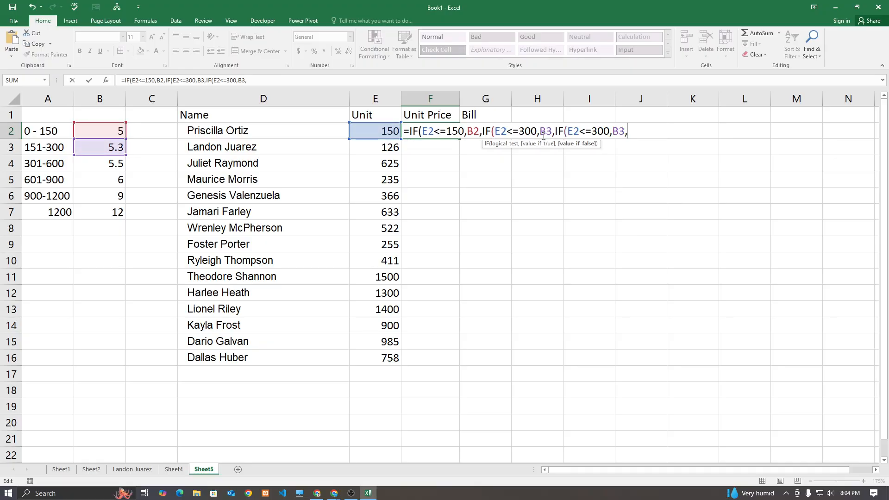
pyautogui.hotkey('ctrl', 'v')
pyautogui.hotkey('ctrl', 'v')
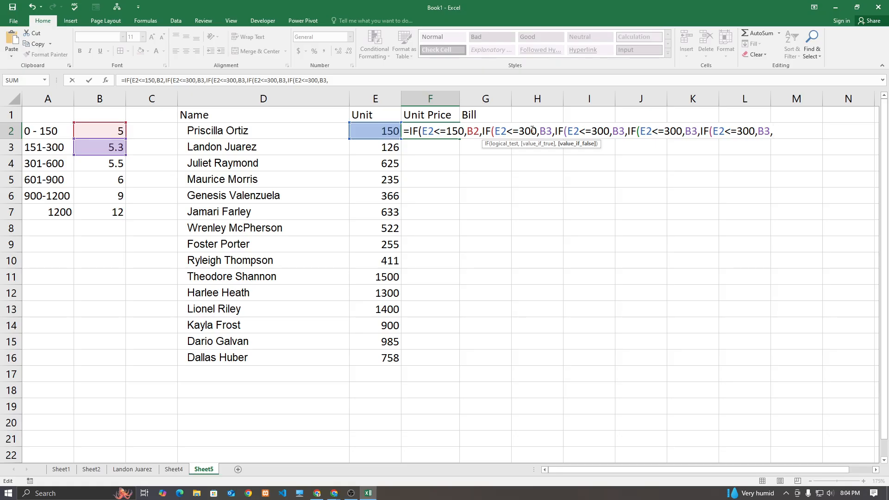
# - Change the first appended IF segment to test E2<=600 and return B4
pyautogui.click(600, 133)
pyautogui.press('BackSpace')
pyautogui.write('6')
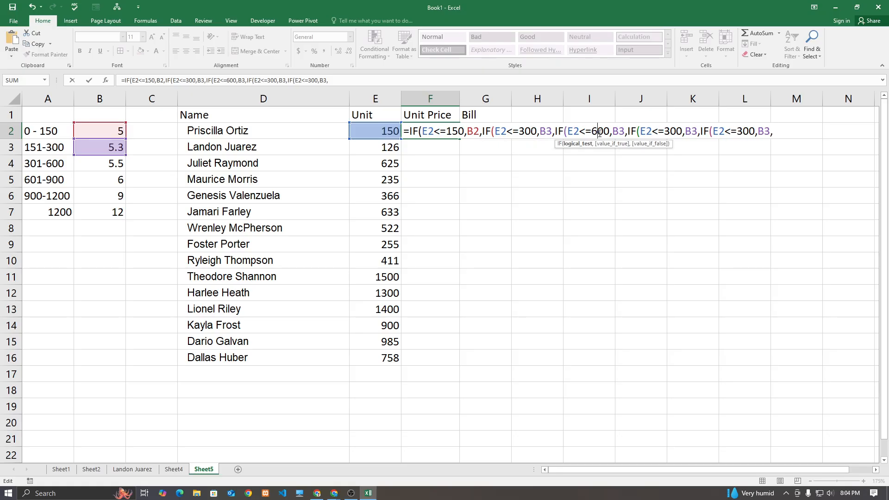
pyautogui.click(619, 132)
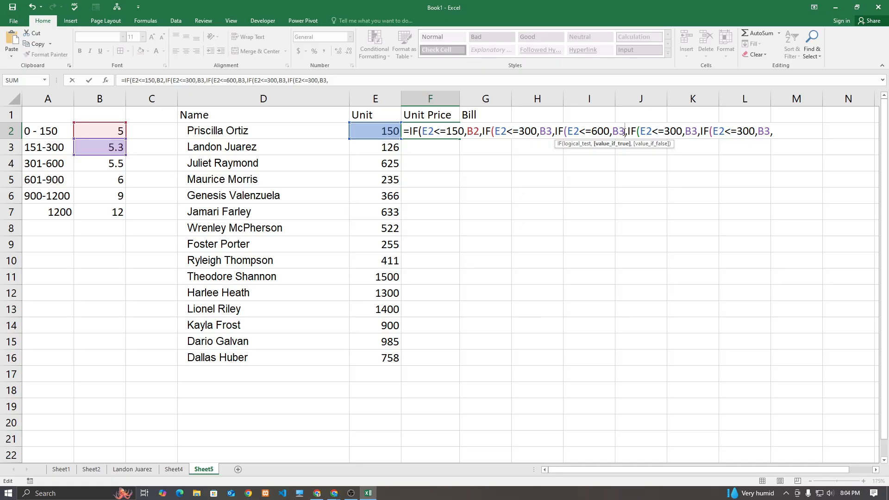
pyautogui.press('BackSpace')
pyautogui.write('4')
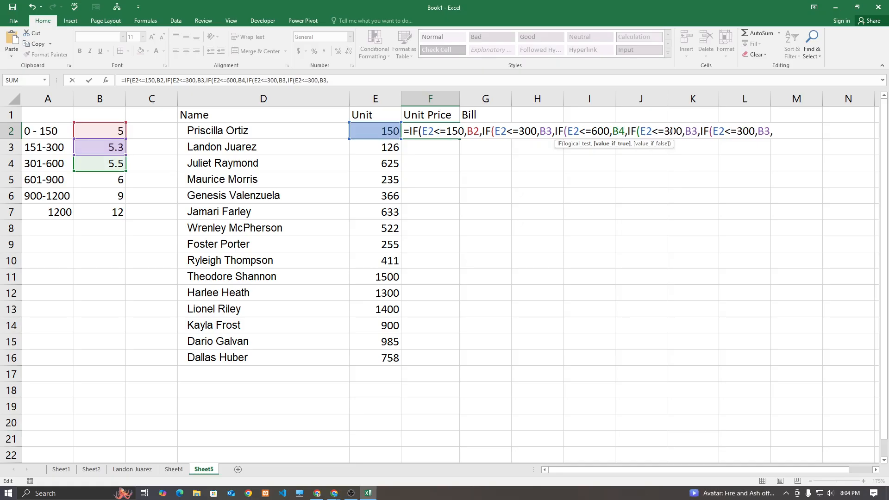
# - Change the second appended IF segment in the F2 formula to test E2<=900 and return B5
pyautogui.click(671, 131)
pyautogui.press('BackSpace')
pyautogui.write('9')
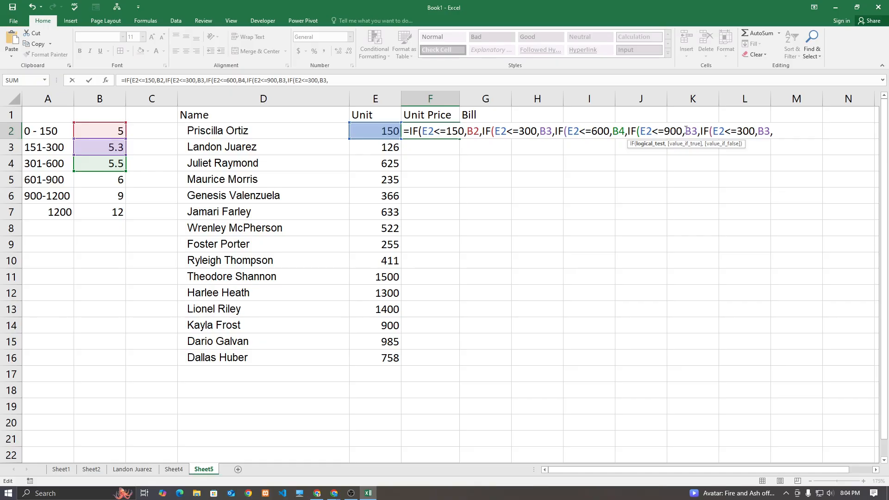
pyautogui.click(697, 132)
pyautogui.press('BackSpace')
pyautogui.write('5')
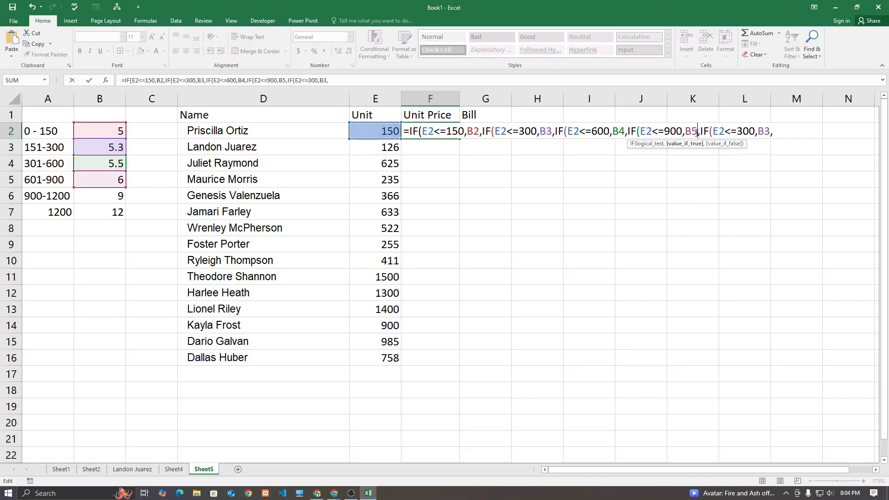
# - Change the last appended IF segment in the F2 formula to test E2<=1200 and return B6
pyautogui.click(724, 132)
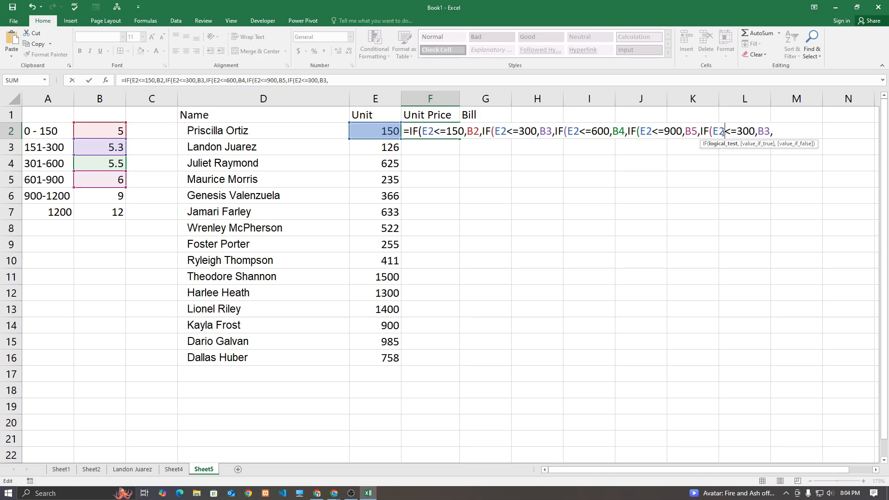
pyautogui.click(742, 132)
pyautogui.press('BackSpace')
pyautogui.write('12')
pyautogui.click(776, 132)
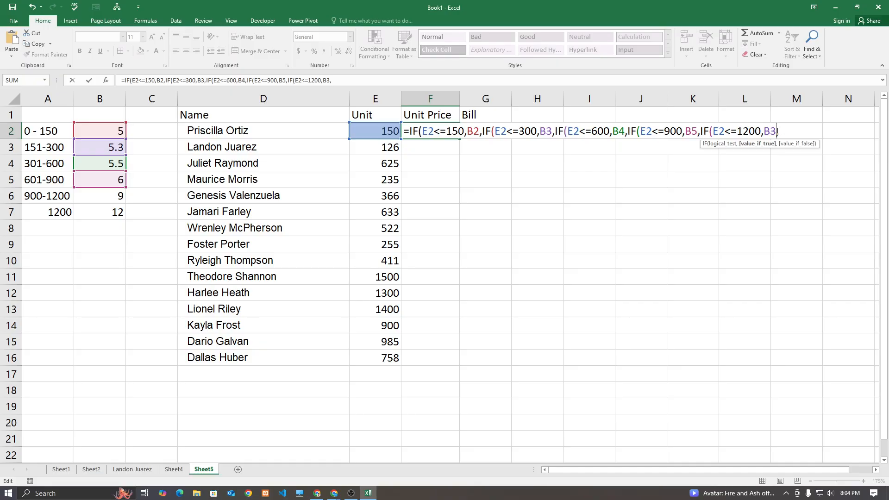
pyautogui.press('BackSpace')
pyautogui.write('6')
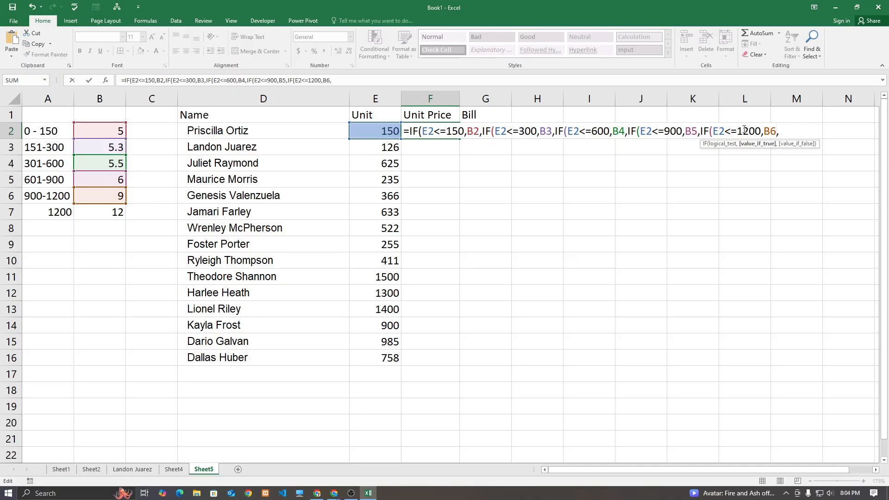
# - Complete the F2 formula with B7 as the final false value and five closing parentheses, and fill it down to F16
pyautogui.click(783, 127)
pyautogui.write('b7')
pyautogui.press('BackSpace')
pyautogui.press('BackSpace')
pyautogui.write('B7')
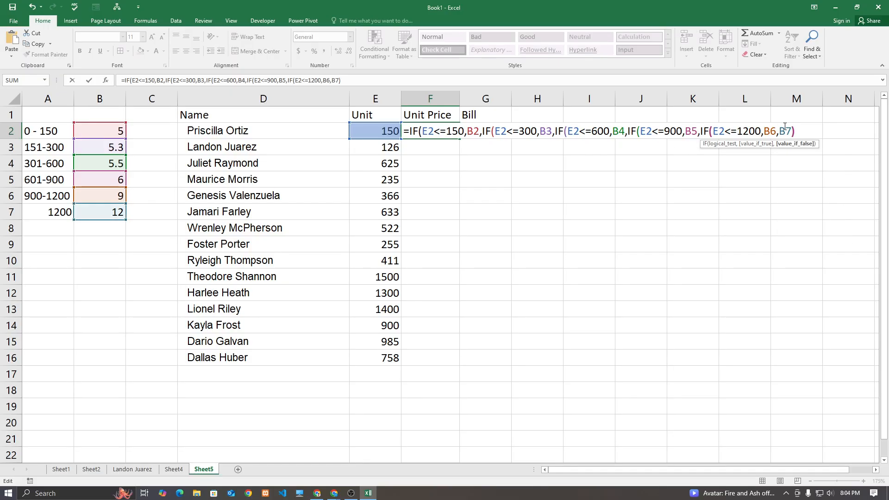
pyautogui.write('))')
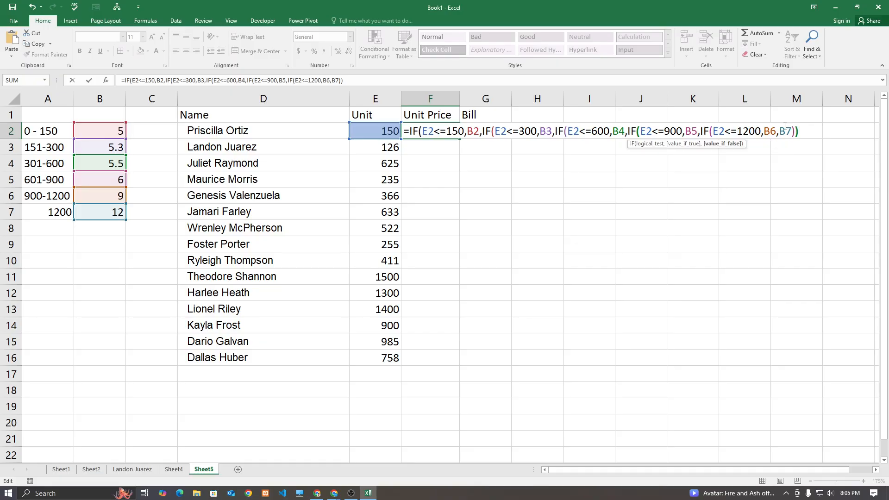
pyautogui.write(')))')
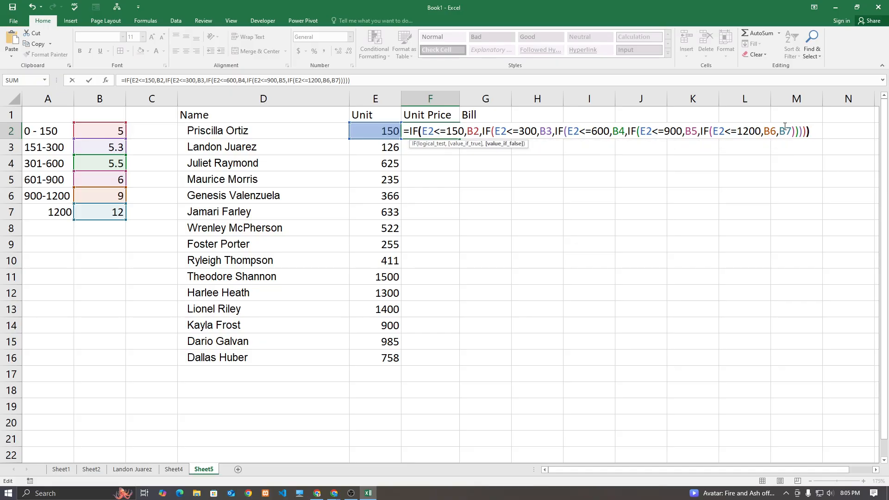
pyautogui.press('Return')
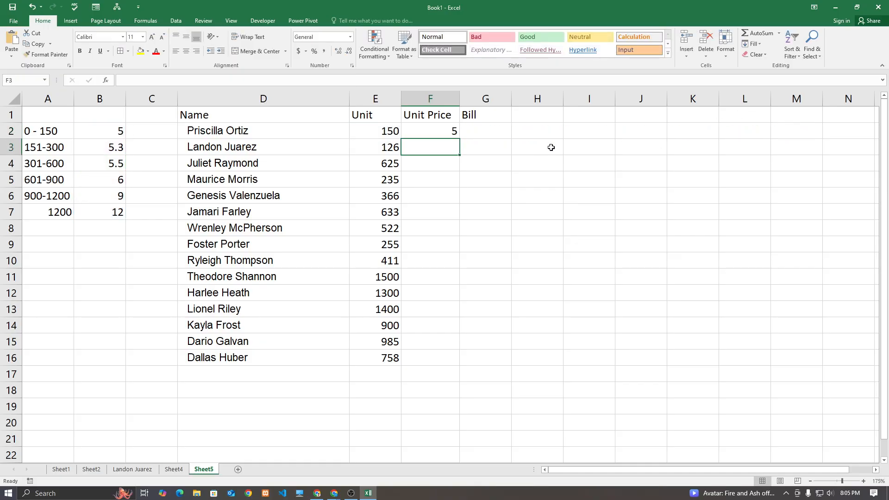
pyautogui.click(412, 133)
pyautogui.doubleClick(460, 139)
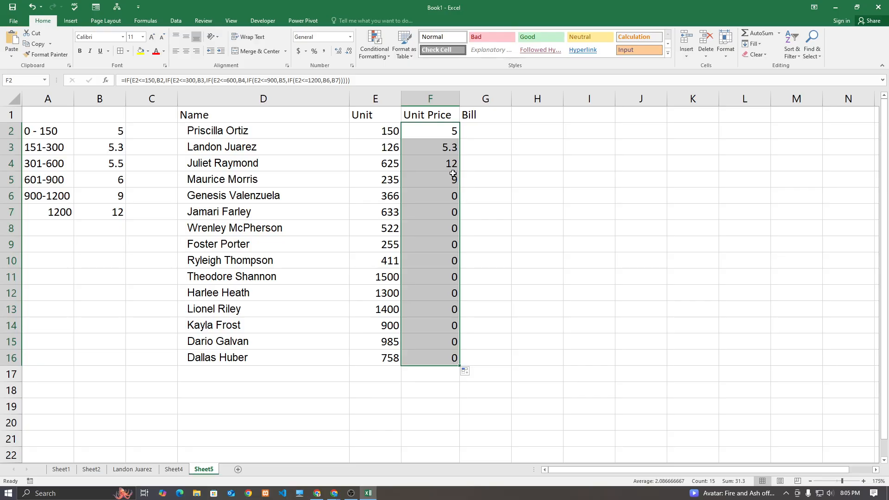
# - Make the rate references B2 through B7 in the F2 formula absolute, keeping the E2 references relative
pyautogui.doubleClick(441, 134)
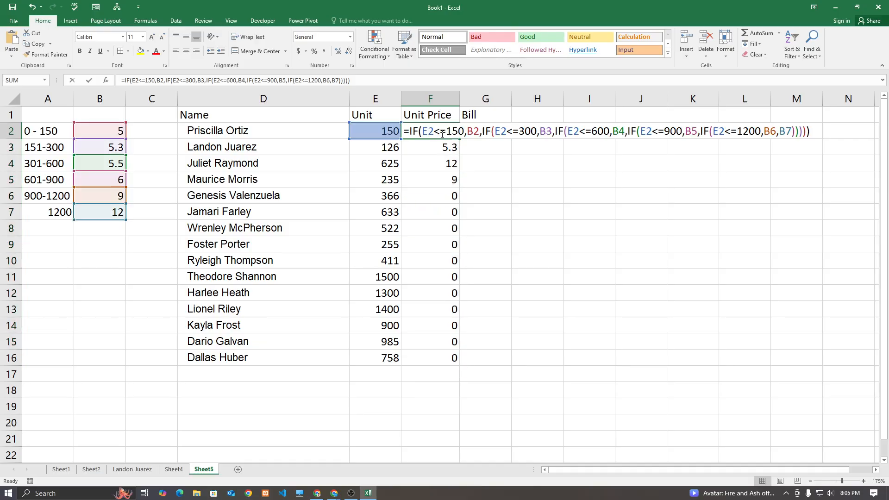
pyautogui.click(474, 133)
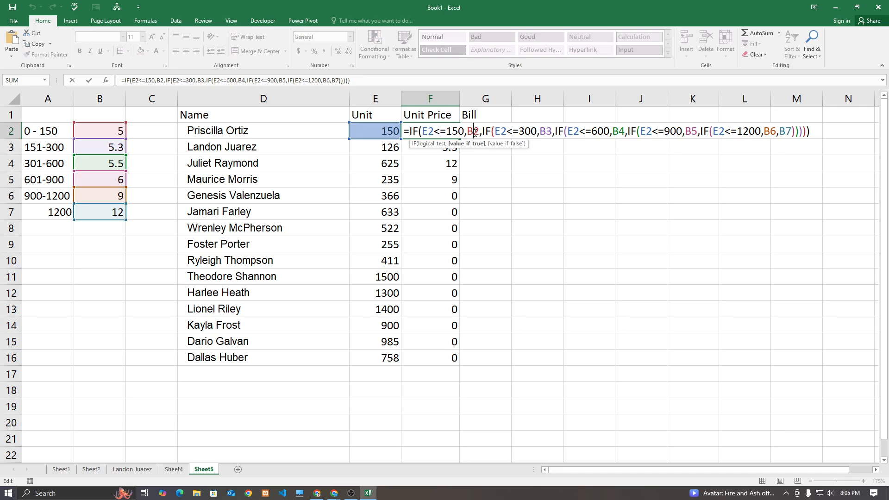
pyautogui.press('F4')
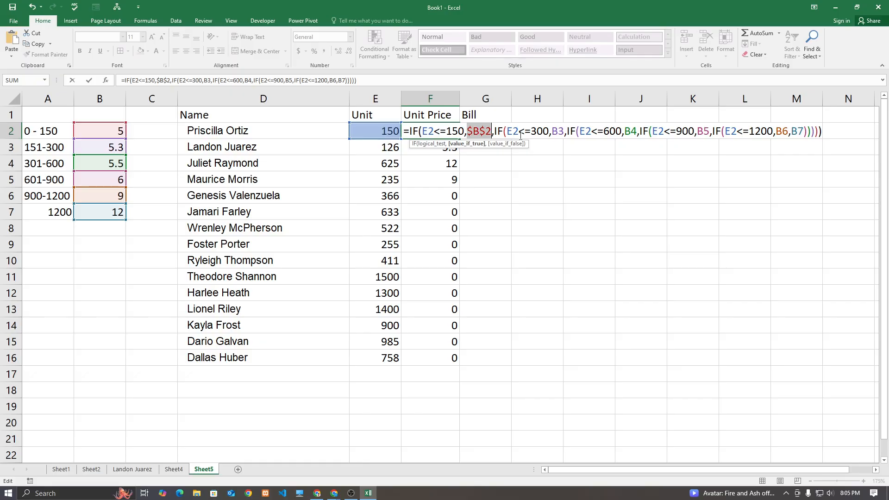
pyautogui.click(556, 133)
pyautogui.press('F4')
pyautogui.click(639, 131)
pyautogui.press('F4')
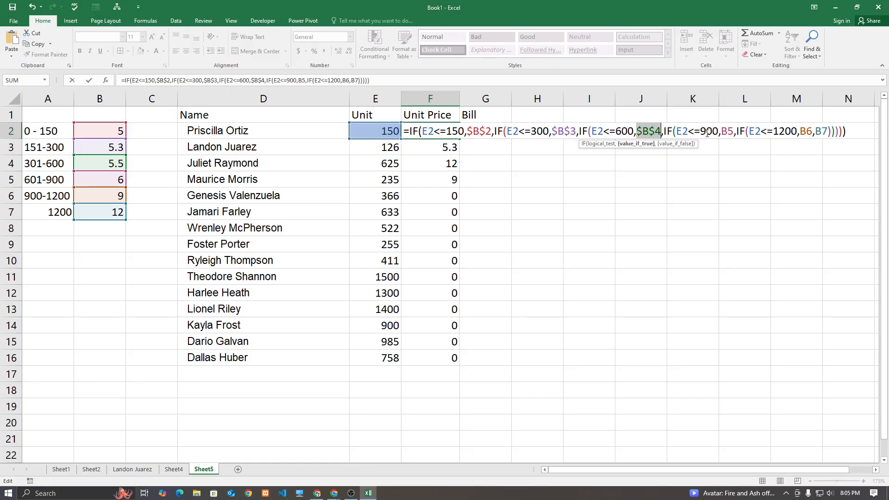
pyautogui.click(730, 132)
pyautogui.press('F4')
pyautogui.click(818, 132)
pyautogui.press('F4')
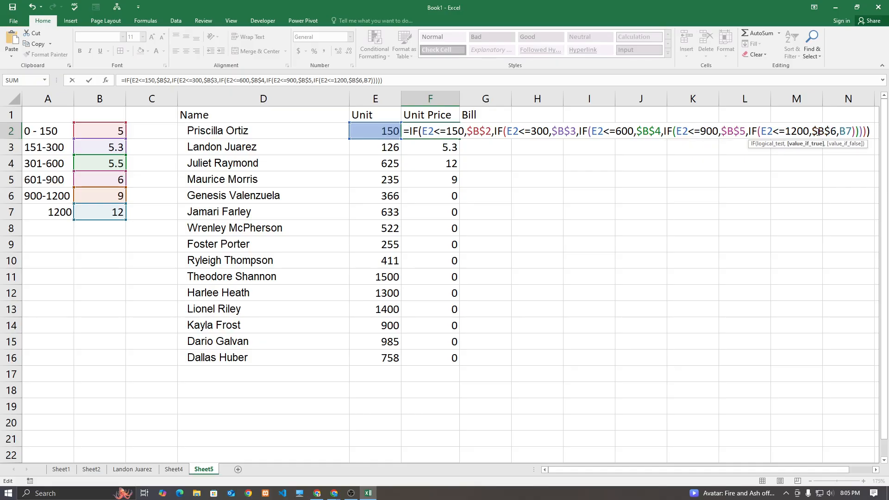
pyautogui.click(847, 132)
pyautogui.press('F4')
pyautogui.press('Return')
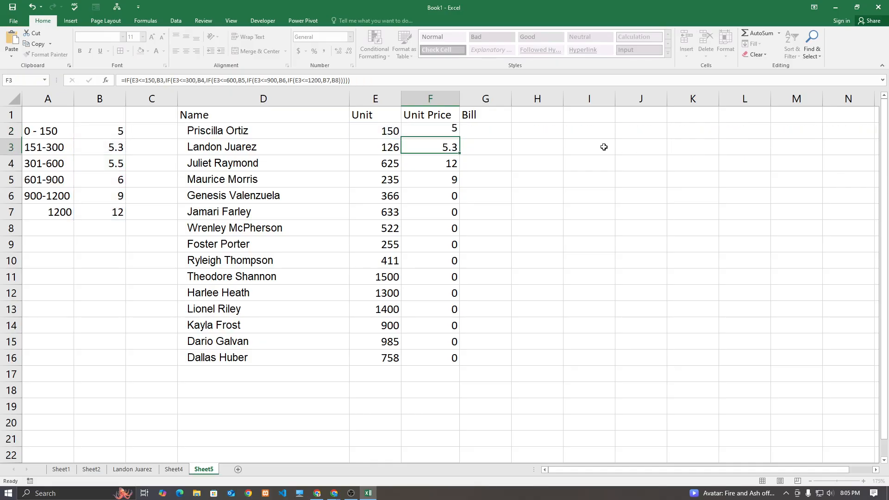
# - Fill the corrected Unit Price formula from F2 down to F16
pyautogui.click(452, 133)
pyautogui.doubleClick(458, 137)
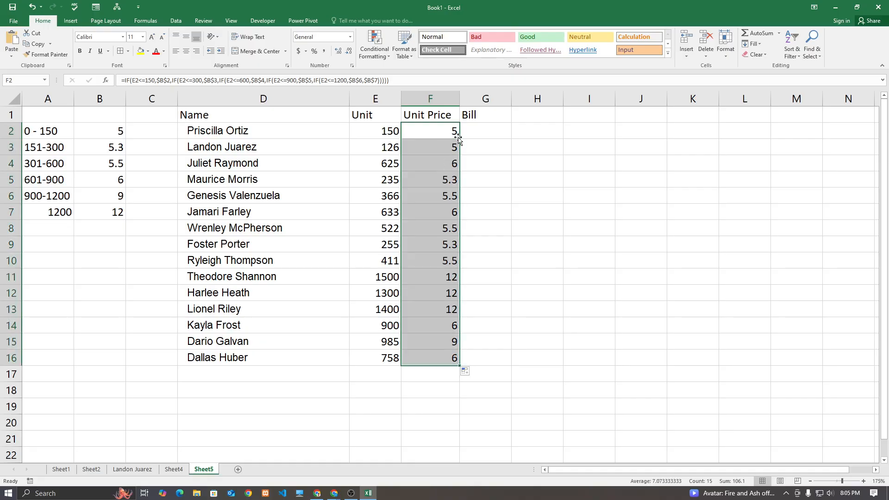
pyautogui.click(507, 292)
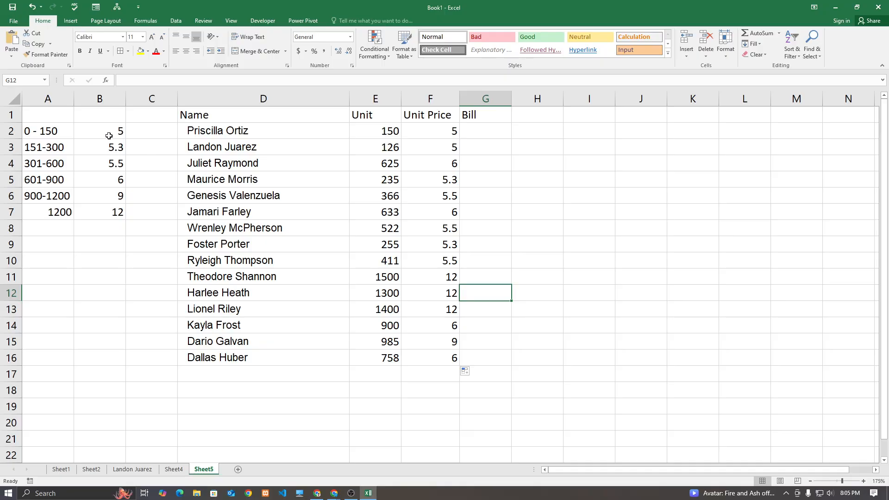
# - Try 14 and 15 as the rate for the 1200 range in B7
pyautogui.click(99, 210)
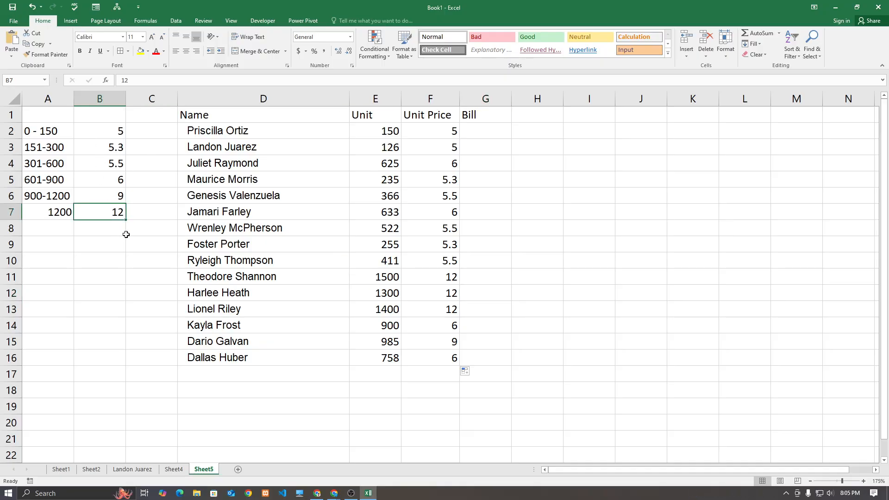
pyautogui.write('14')
pyautogui.hotkey('ctrl', 'Return')
pyautogui.press('Return')
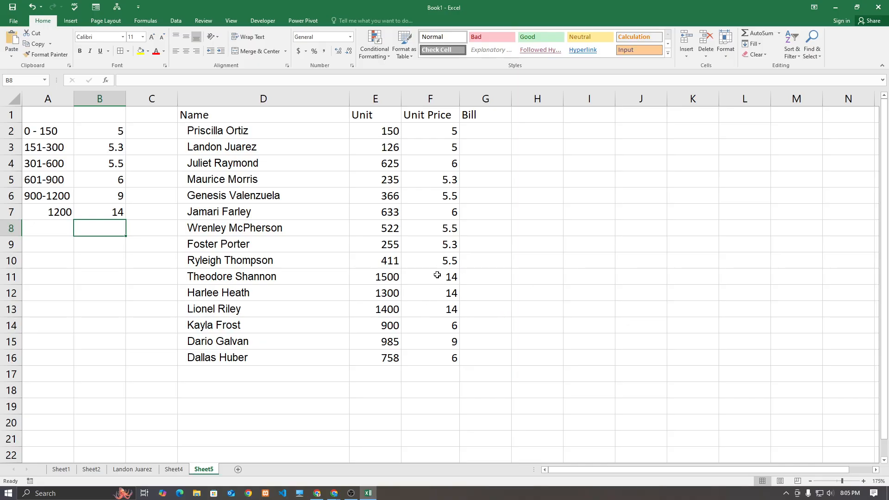
pyautogui.click(101, 208)
pyautogui.write('15')
pyautogui.press('Return')
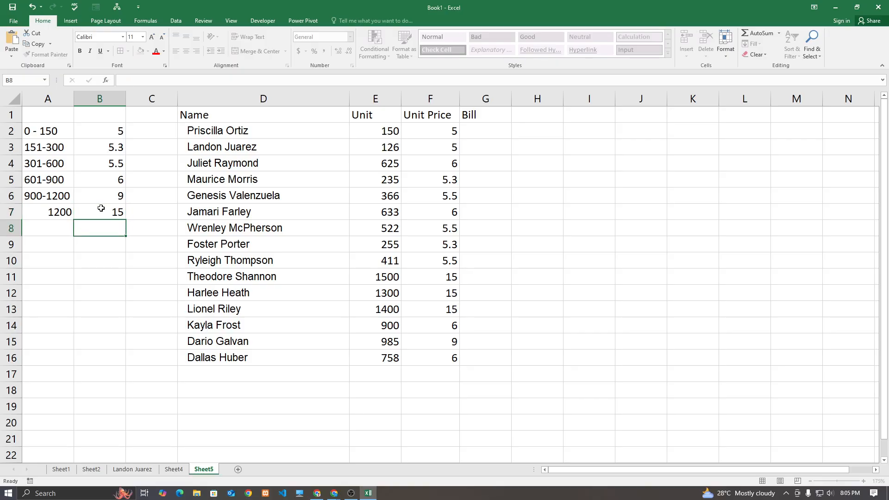
# - Set the rate in B7 for the 1200 range to 13 and the rate in B4 for the 301-600 range to 5.6
pyautogui.click(101, 208)
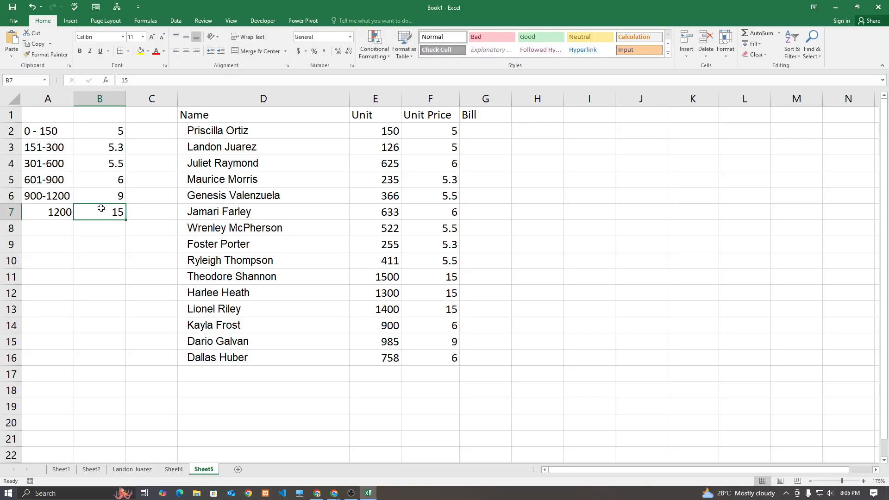
pyautogui.write('13')
pyautogui.press('Return')
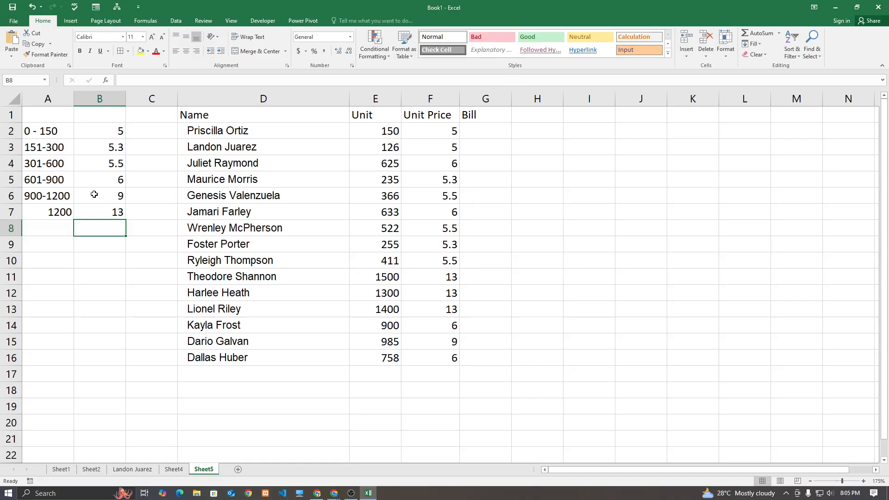
pyautogui.click(113, 166)
pyautogui.write('5.6')
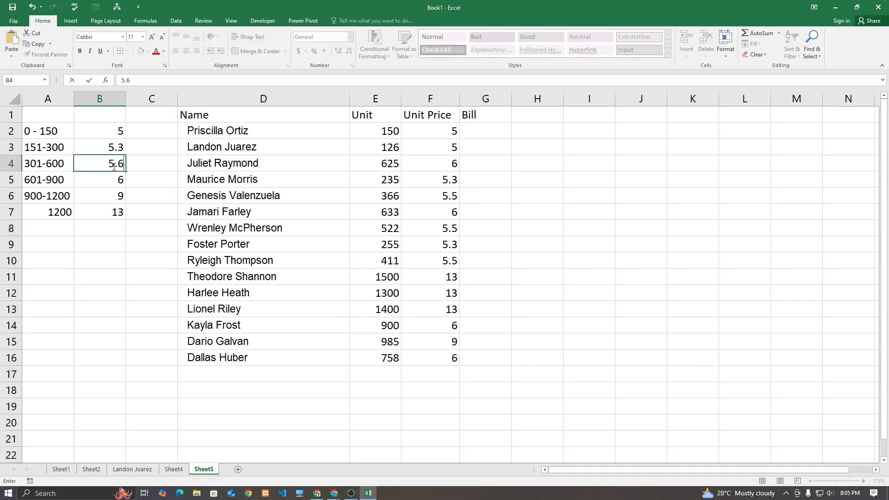
pyautogui.press('Return')
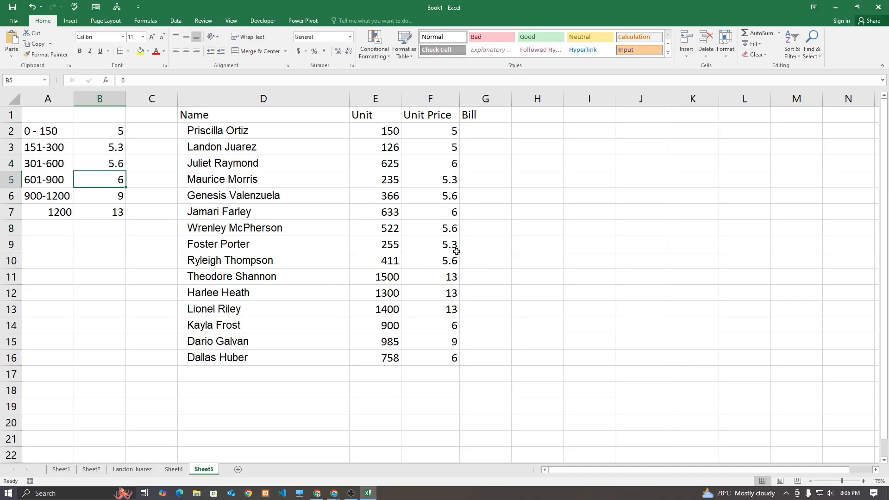
# - Enter the formula =E2*F2 in G2 to calculate the first Bill from Unit and Unit Price
pyautogui.click(483, 138)
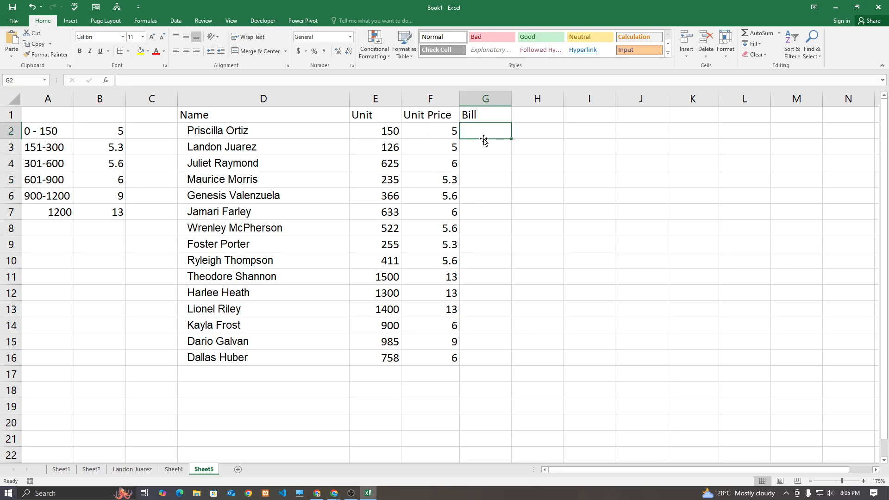
pyautogui.write('=')
pyautogui.click(382, 133)
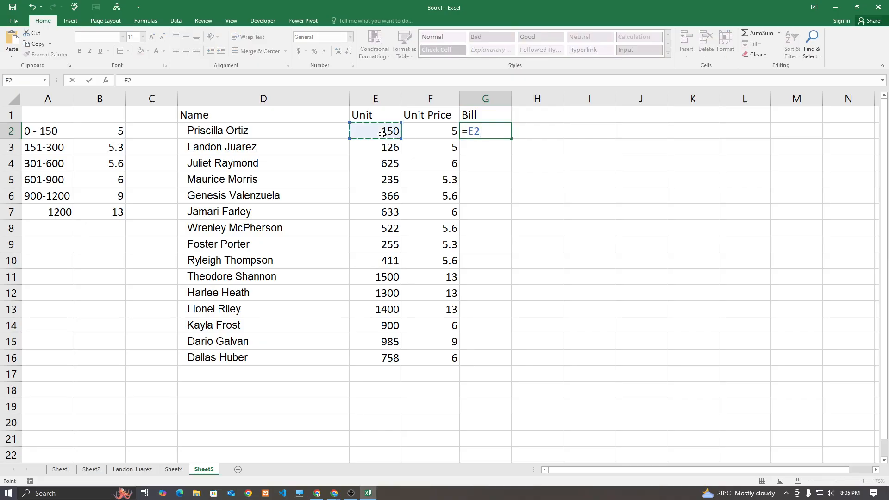
pyautogui.write('*')
pyautogui.click(443, 136)
pyautogui.press('Return')
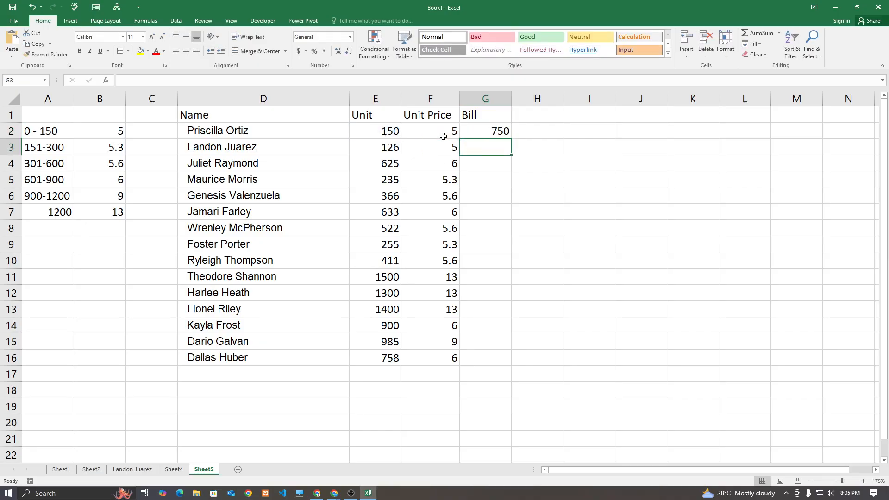
# - Fill the Bill formula from G2 down to G16 and widen column G slightly
pyautogui.click(489, 133)
pyautogui.doubleClick(511, 139)
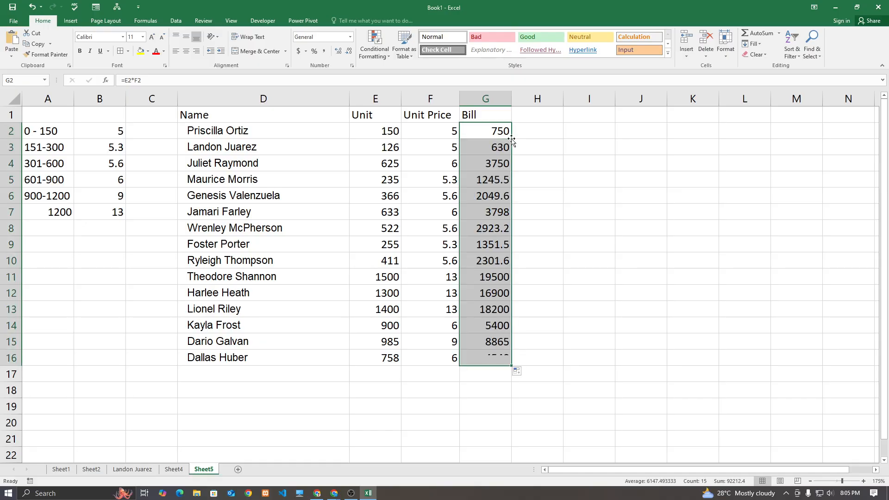
pyautogui.moveTo(510, 99); pyautogui.dragTo(510, 99)
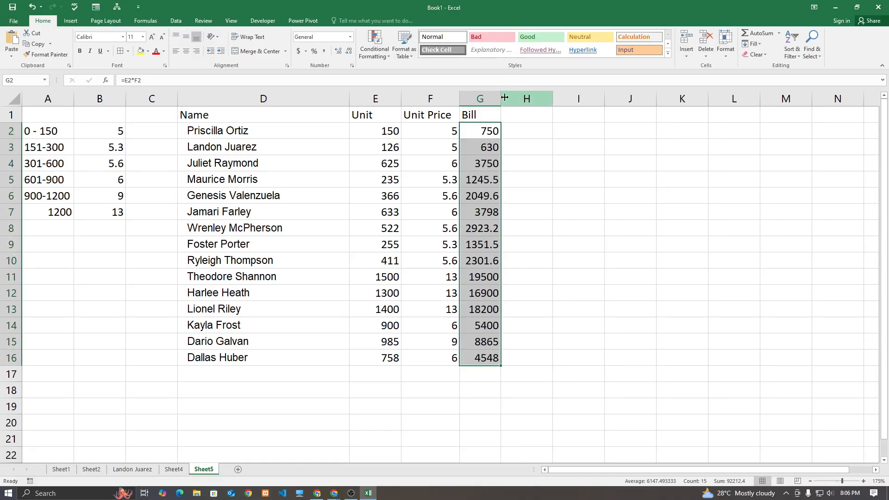
pyautogui.moveTo(504, 97); pyautogui.dragTo(516, 98)
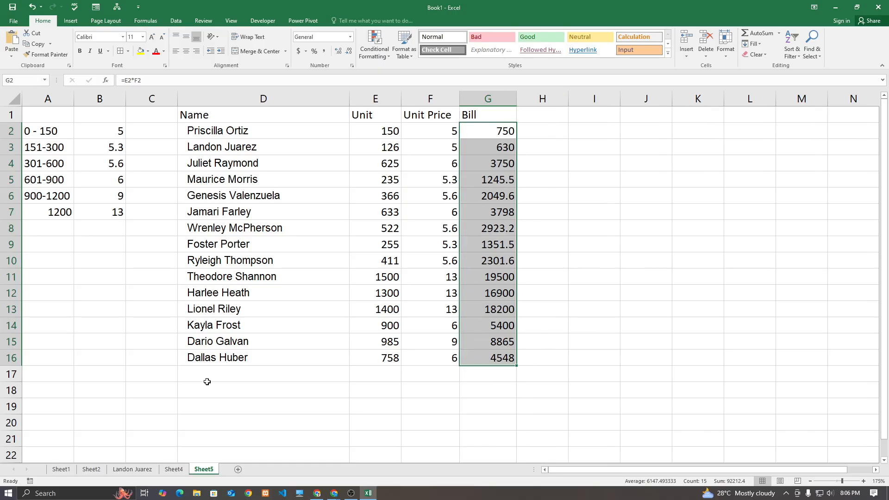
# - Set the rate for the 601-900 range in B5 to 7
pyautogui.click(112, 178)
pyautogui.write('7')
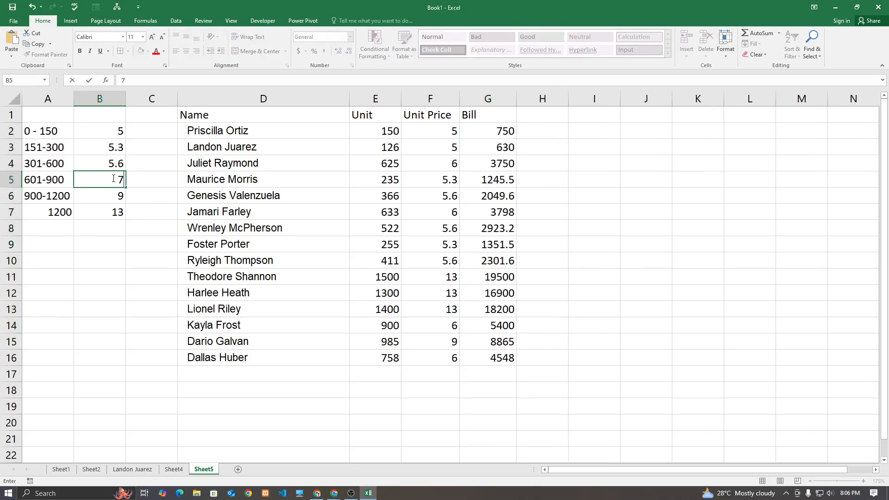
pyautogui.press('Return')
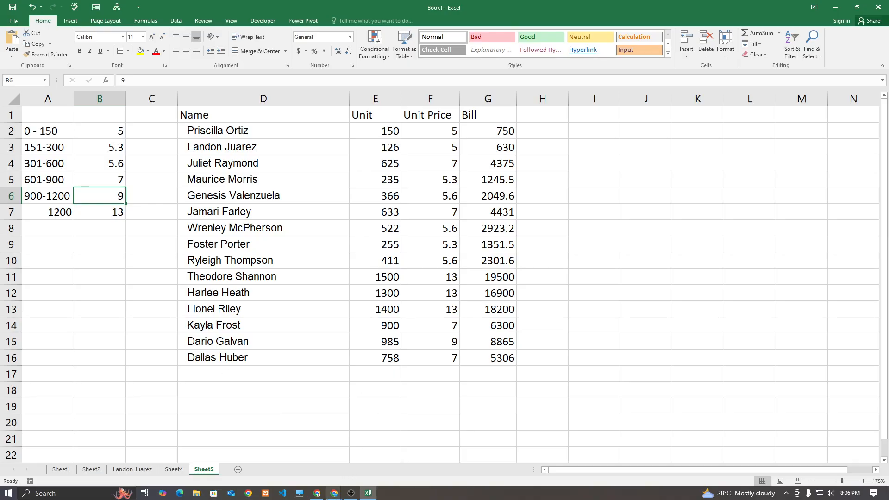
# - Switch to the Google Meet call in Chrome to check it, and return to the Excel workbook
pyautogui.moveTo(334, 493)
pyautogui.click(278, 456)
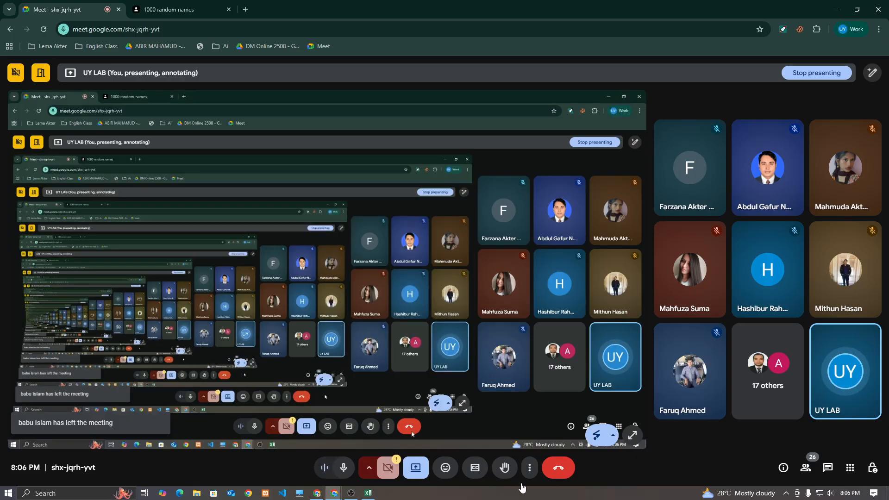
pyautogui.click(368, 493)
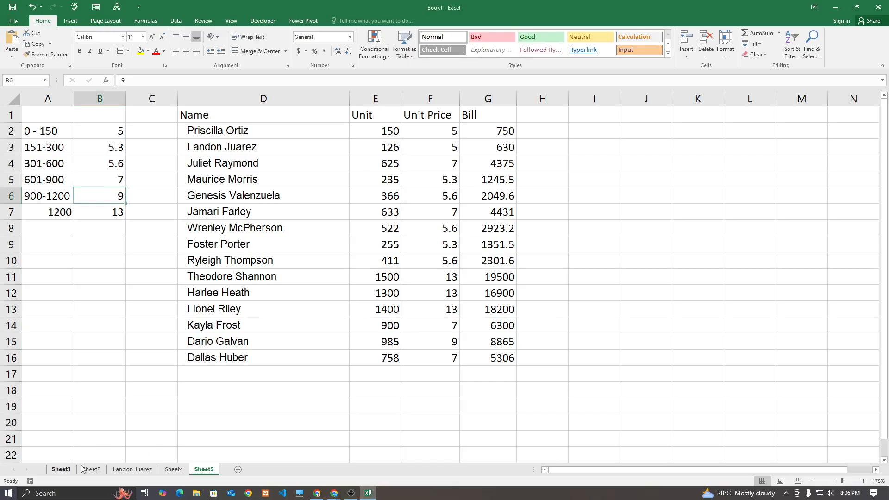
# - Look through the workbook's other sheets from Sheet1 to Sheet4 and return to Sheet5
pyautogui.click(62, 468)
pyautogui.click(93, 469)
pyautogui.click(116, 468)
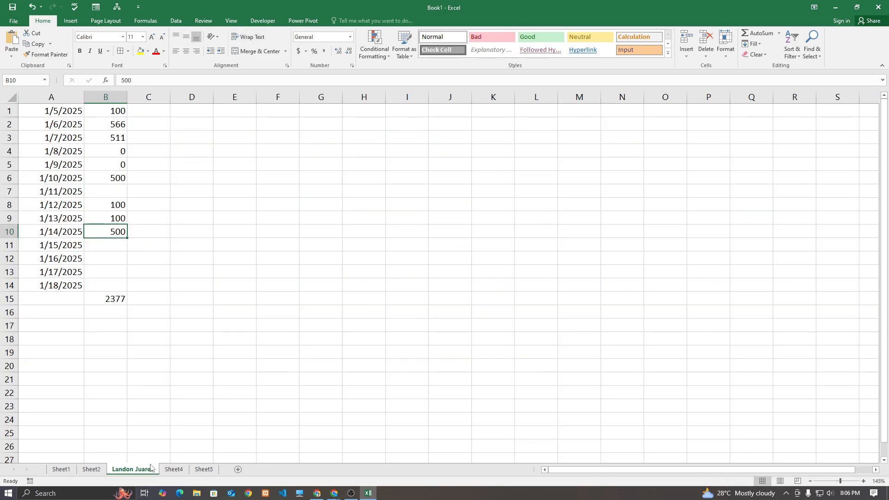
pyautogui.click(174, 469)
pyautogui.click(203, 469)
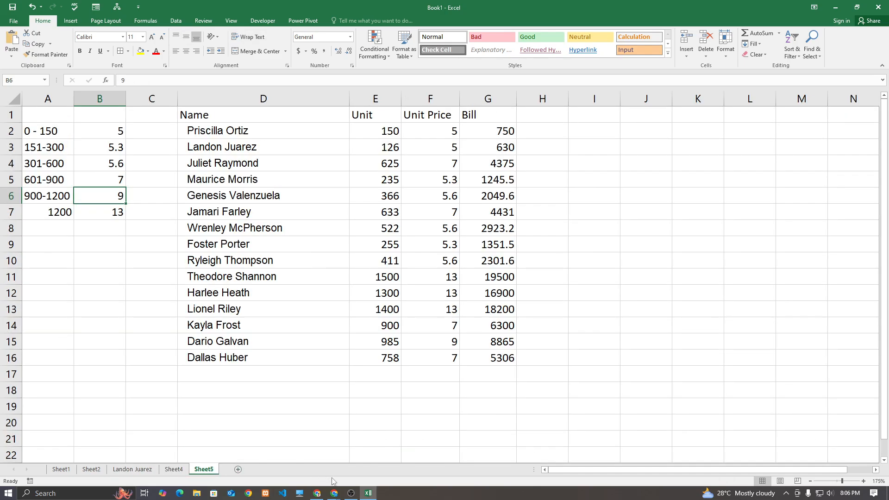
# - Check the Google Meet call in Chrome and the recording in OBS, returning to the Excel workbook
pyautogui.moveTo(337, 489)
pyautogui.click(273, 458)
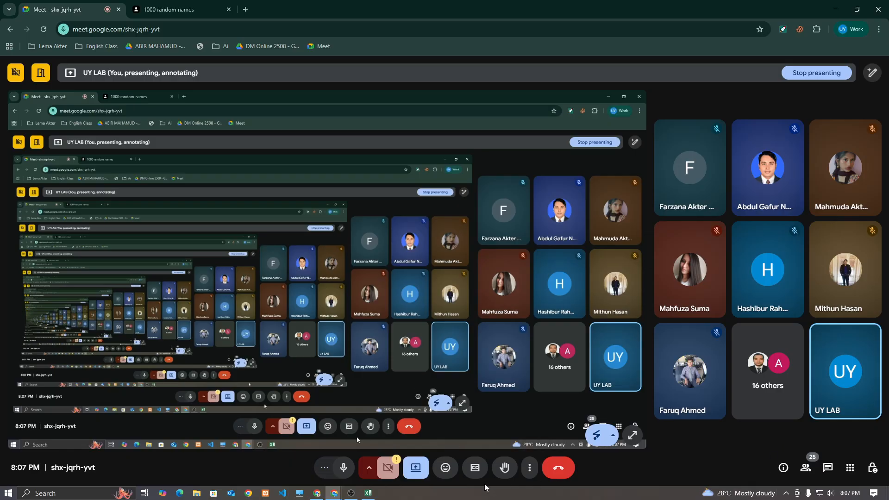
pyautogui.click(368, 494)
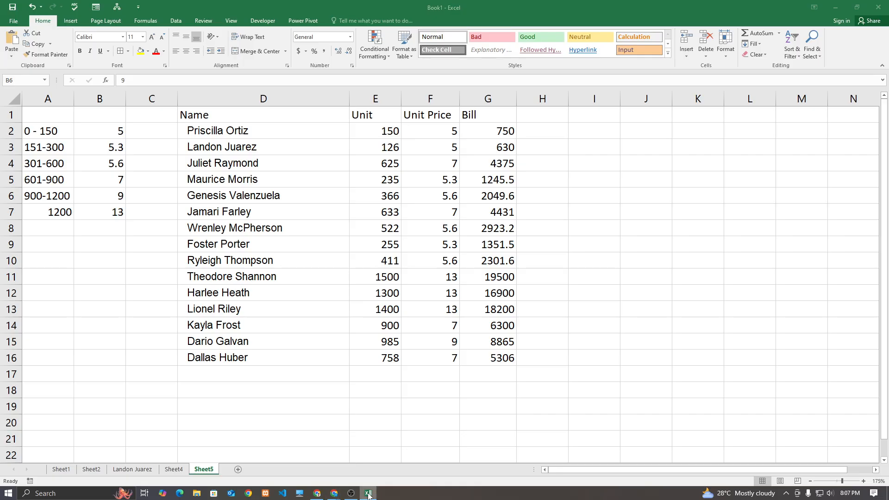
pyautogui.click(352, 494)
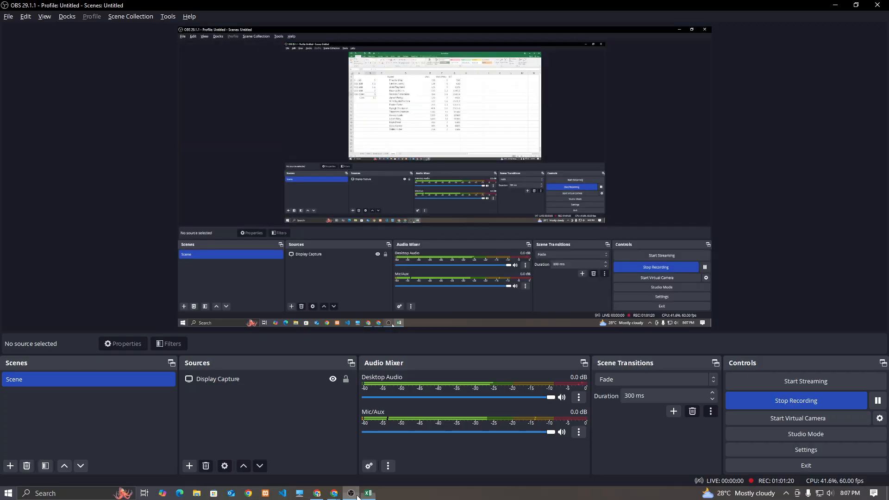
pyautogui.click(369, 495)
# - Switch to the Google Meet call and allow contributors to turn on their microphone in the host controls
pyautogui.click(333, 496)
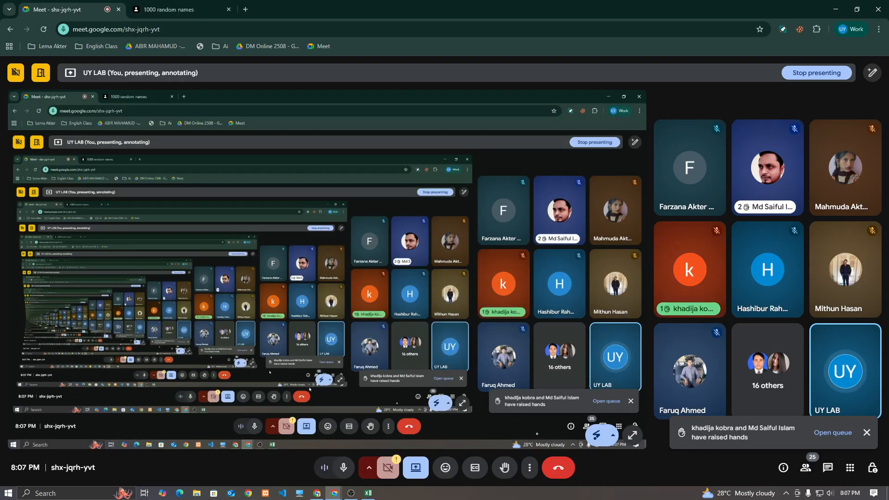
pyautogui.click(869, 476)
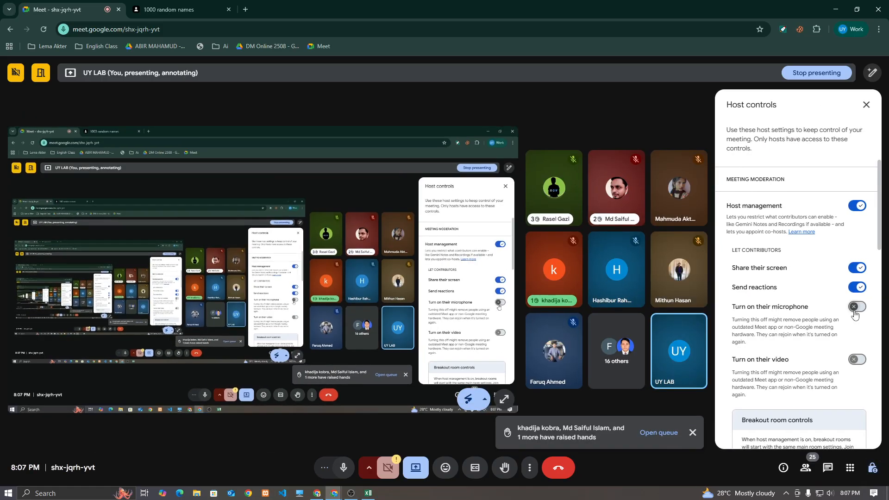
pyautogui.click(855, 309)
# - Check the OBS recording and the marksheet image results in the other Chrome window, and return to the Google Meet call
pyautogui.click(351, 493)
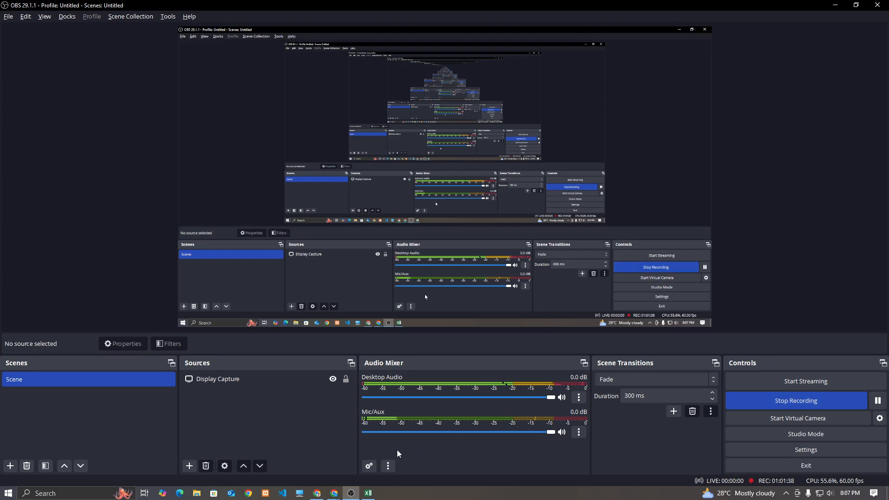
pyautogui.moveTo(334, 491)
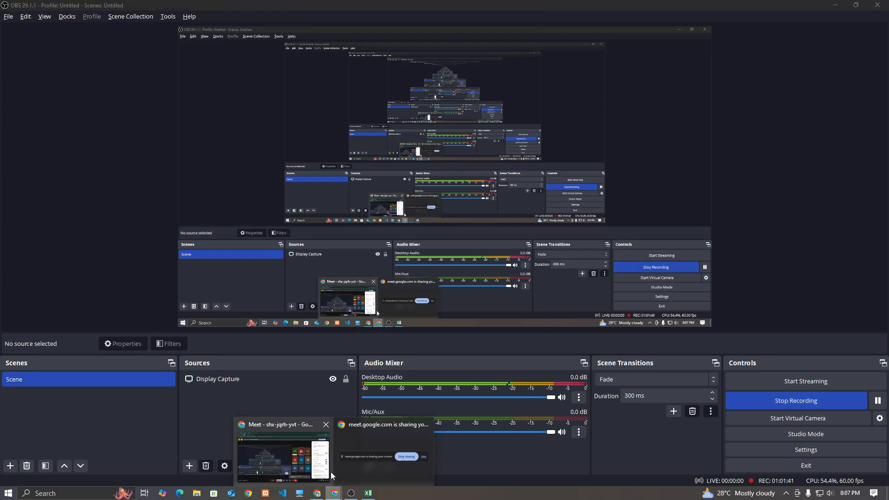
pyautogui.moveTo(329, 471)
pyautogui.click(320, 492)
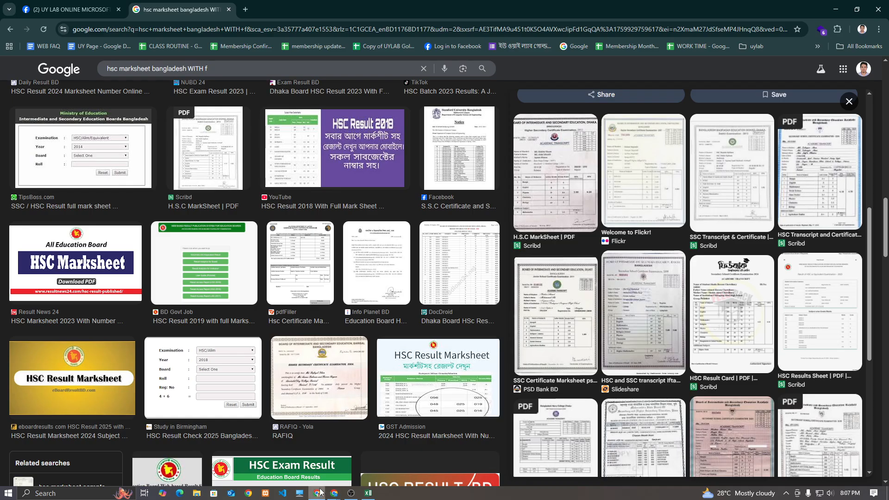
pyautogui.click(320, 492)
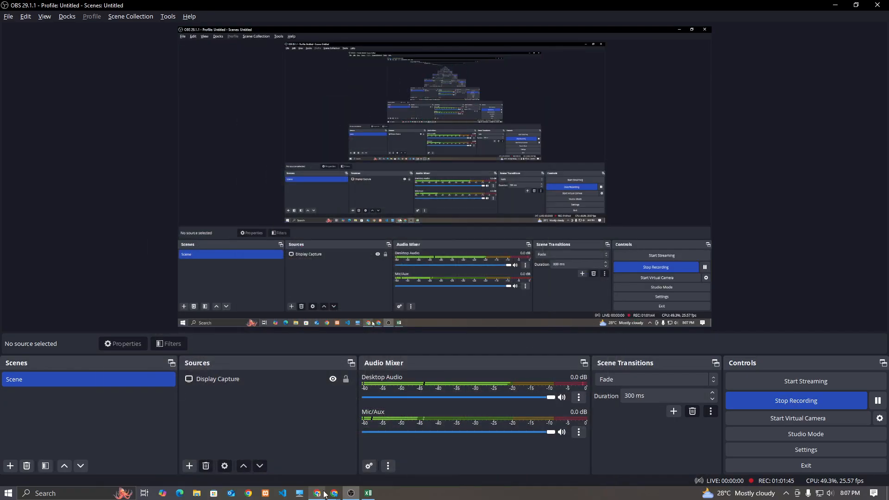
pyautogui.click(321, 493)
pyautogui.moveTo(329, 494)
pyautogui.click(321, 458)
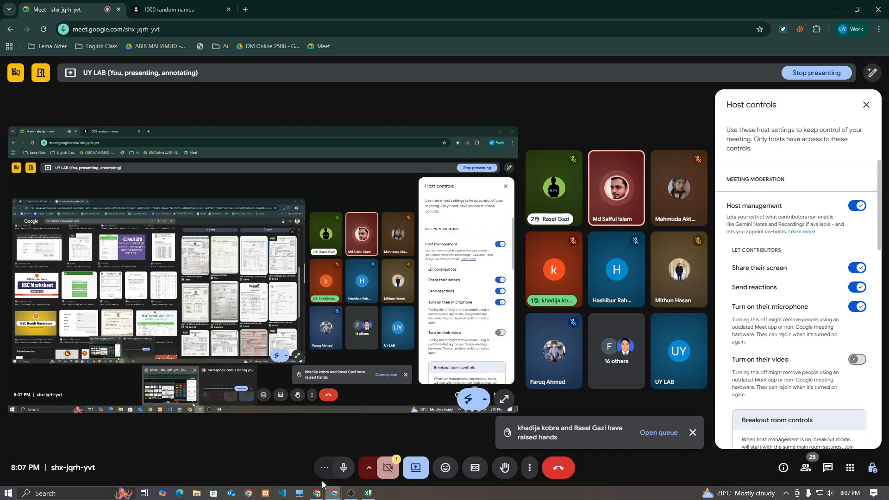